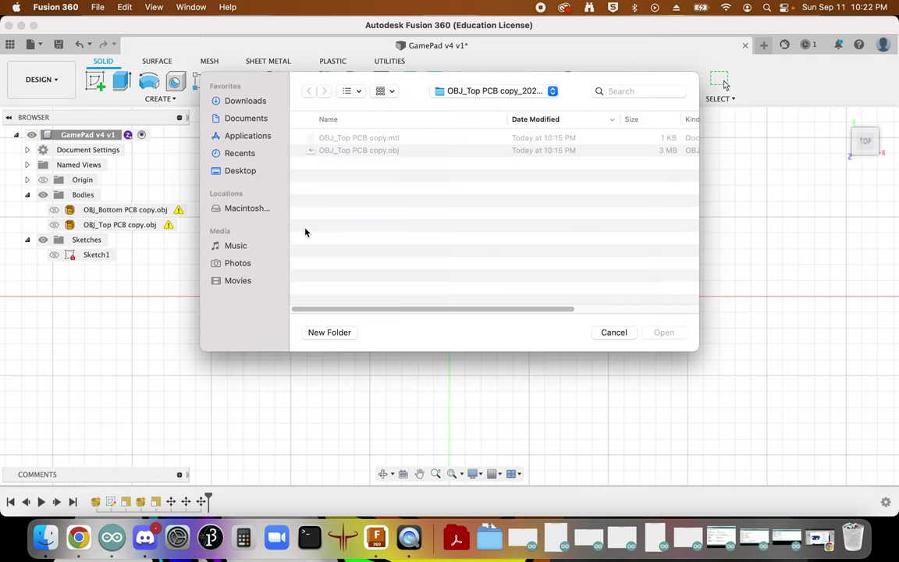
Step: Insert Screen Shot 2022-09-11 at 10.21.41 PM from the Desktop as a canvas on the XY plane
left_click(240, 171)
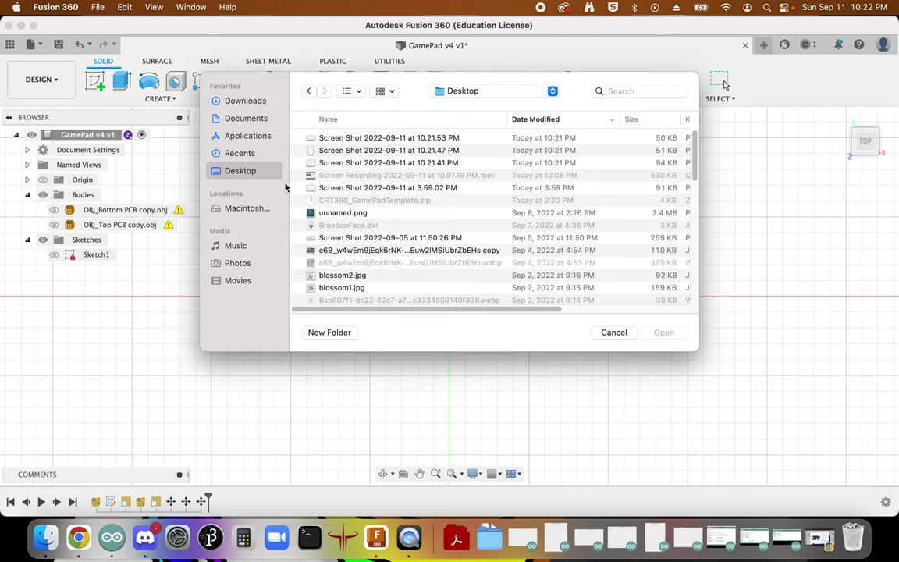
double_click(341, 164)
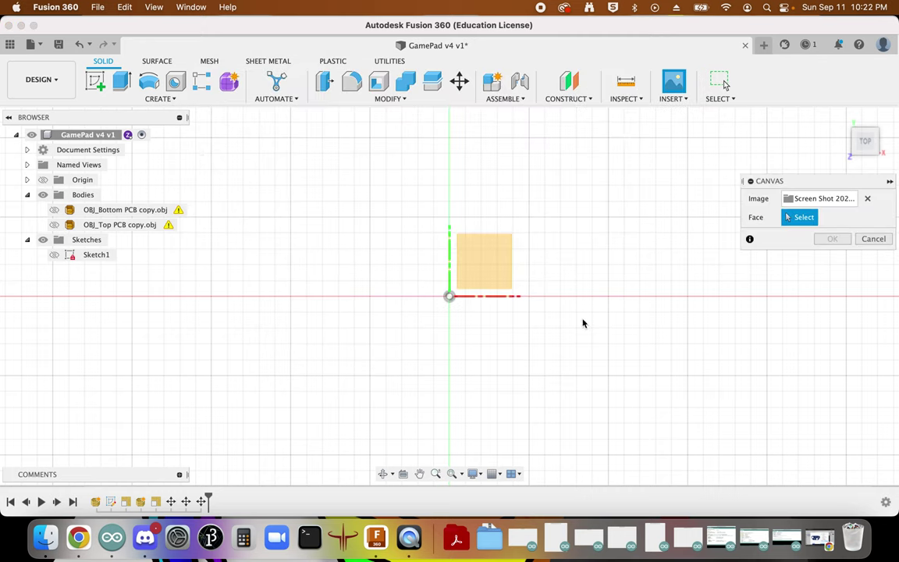
left_click(492, 266)
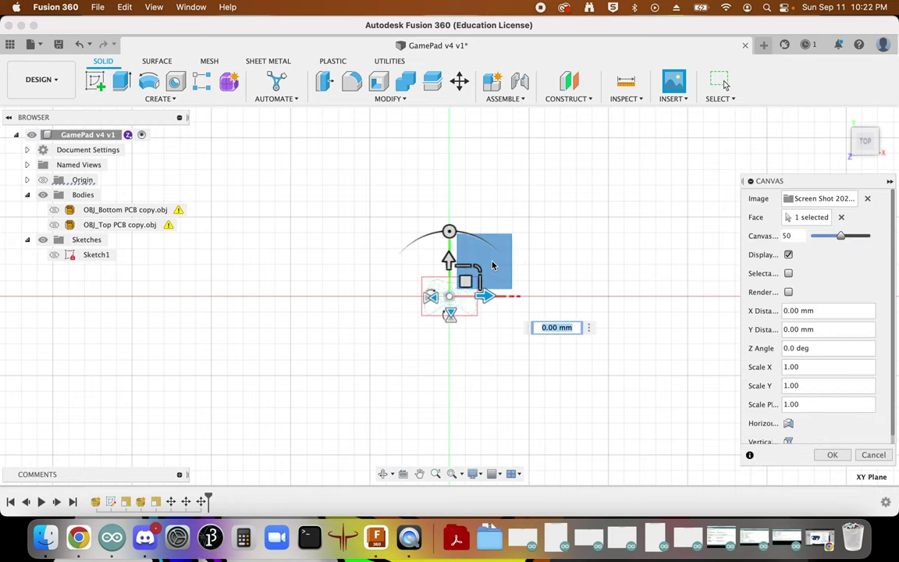
scroll(460, 296, "up", 10)
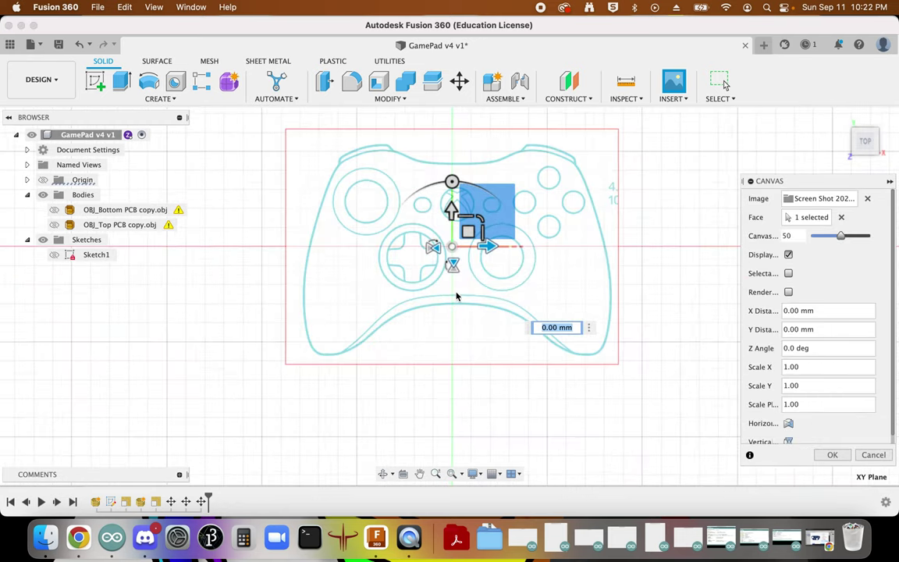
scroll(460, 295, "down", 5)
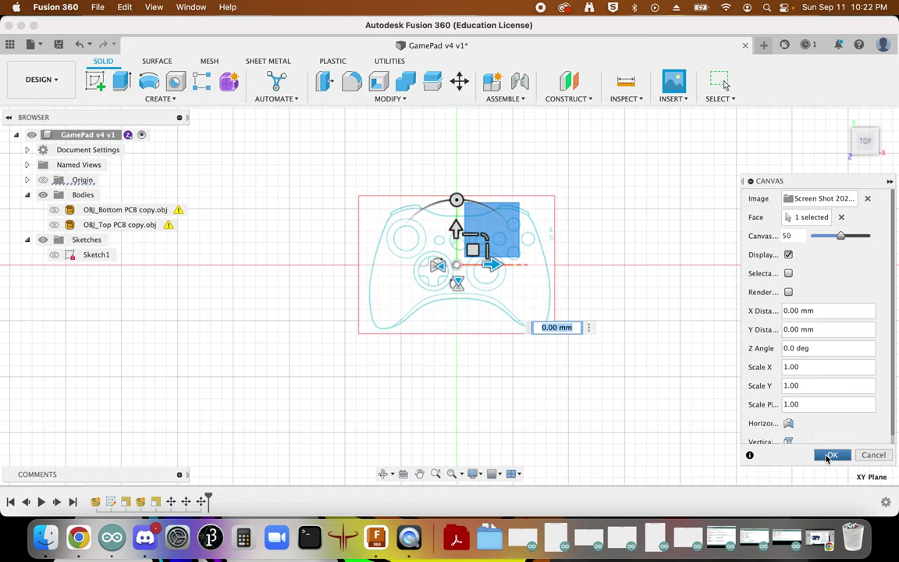
left_click(828, 456)
scroll(556, 293, "up", 5)
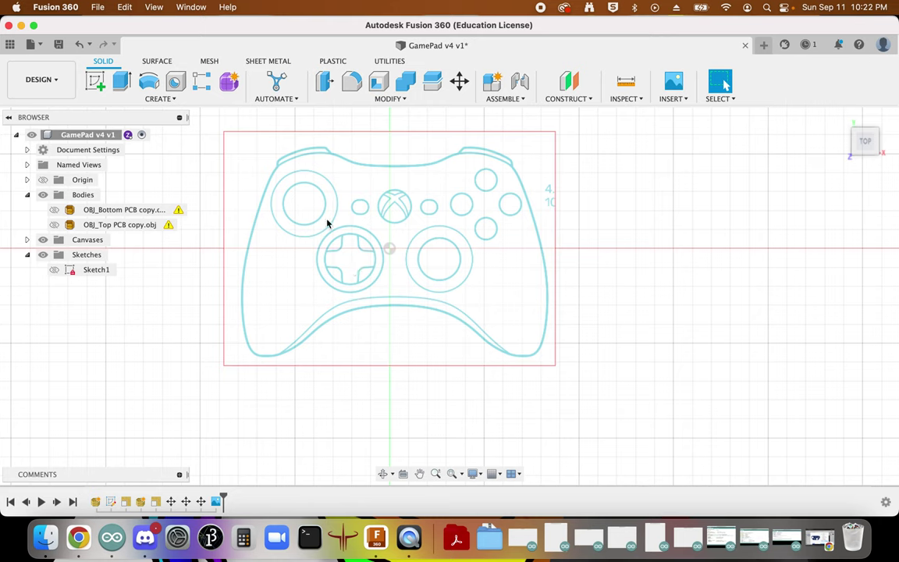
Step: Start calibrating the inserted controller screenshot canvas
right_click(93, 269)
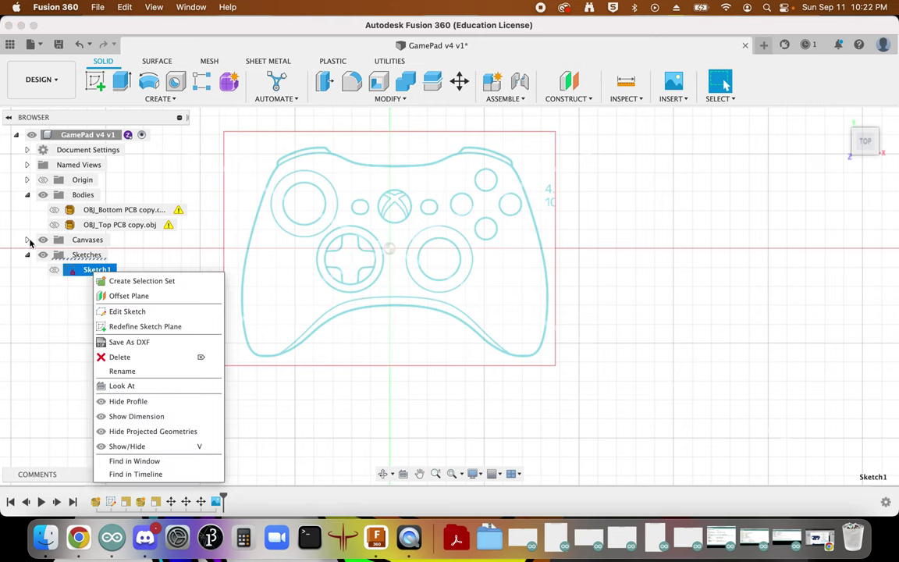
left_click(29, 242)
left_click(27, 241)
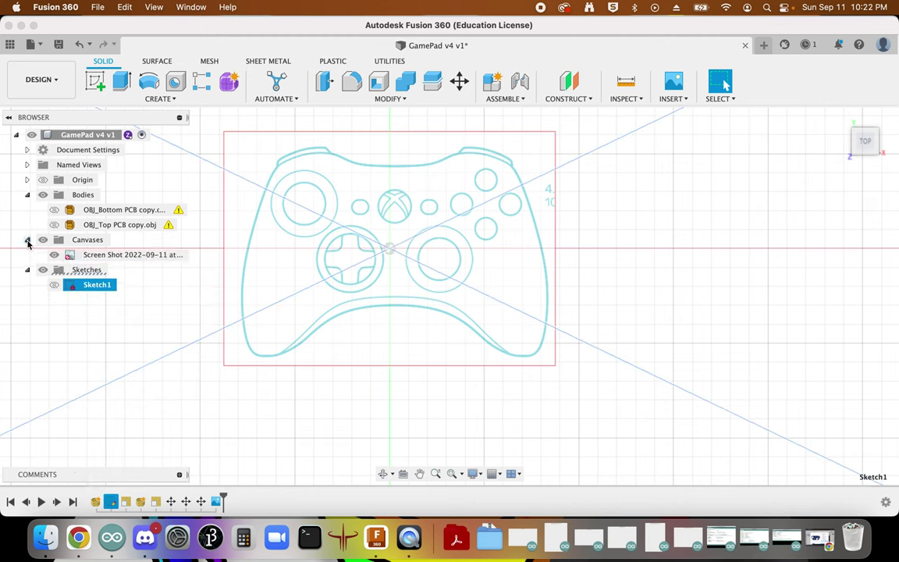
right_click(132, 256)
left_click(160, 297)
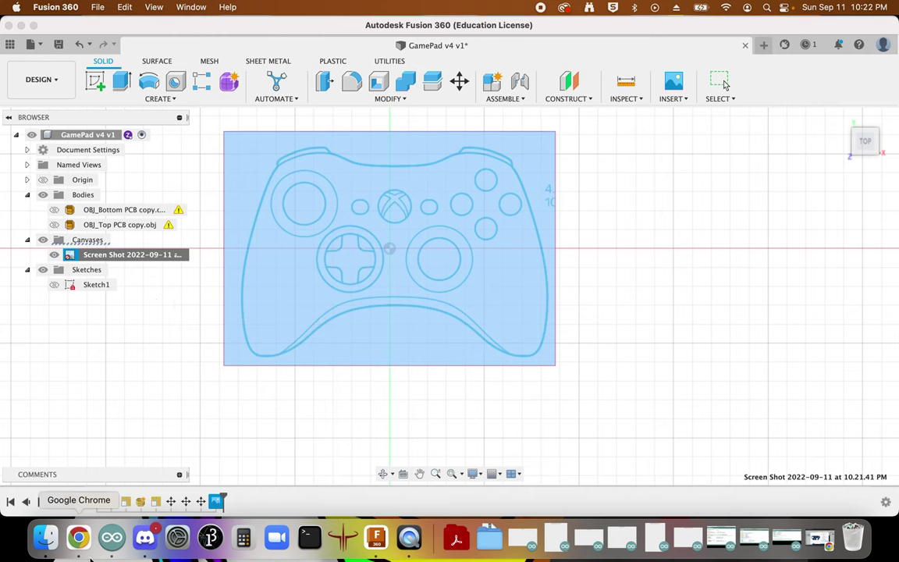
Step: Check the Xbox 360 controller's reference dimensions in Chrome, and undo the canvas insertion back in Fusion 360
left_click(78, 537)
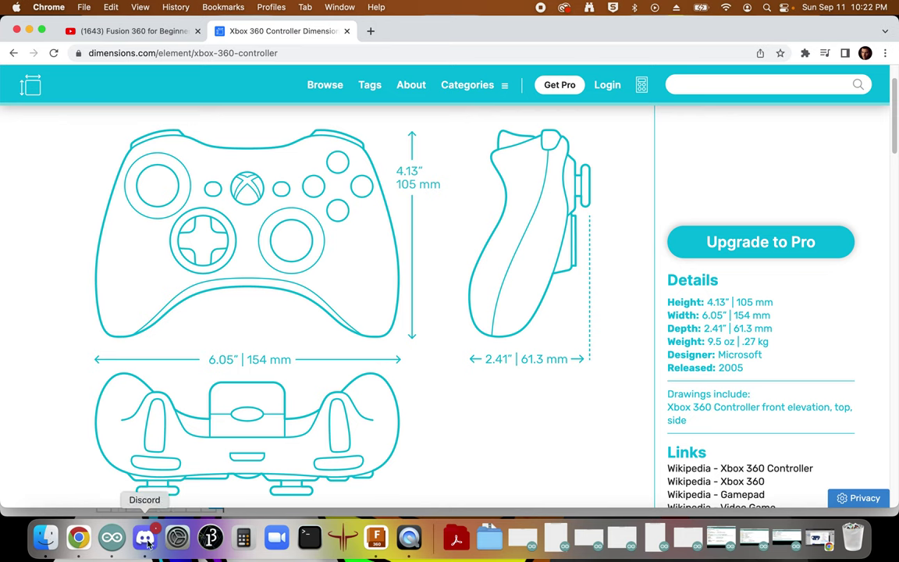
left_click(376, 537)
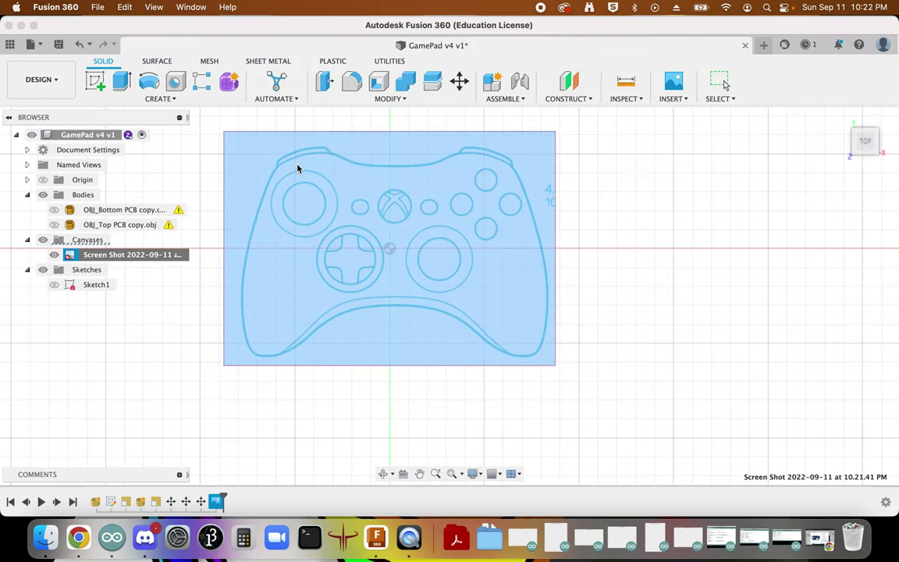
left_click(79, 47)
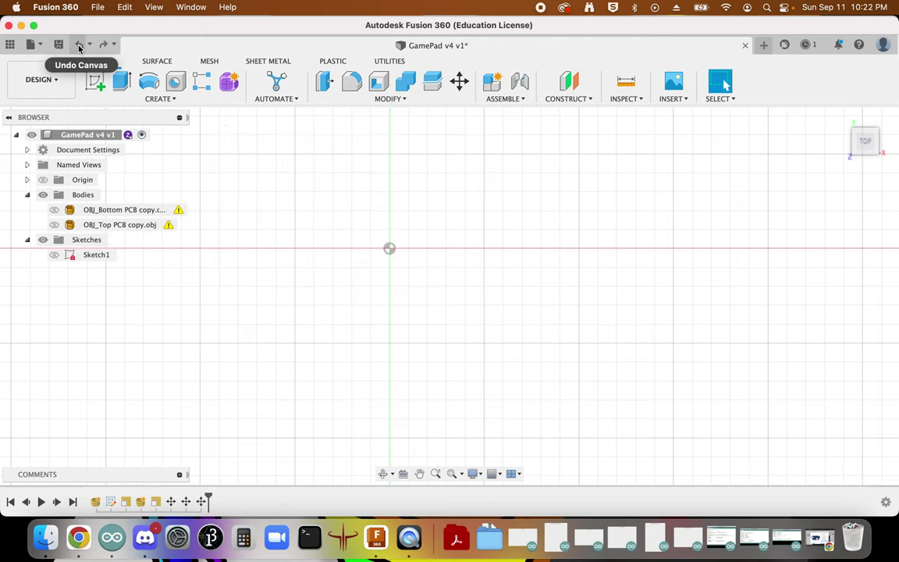
Step: Switch to Finder, sort the Desktop files with the newest first, and open Screen Shot 2022-09-11 at 10.21.41 PM
left_click(46, 537)
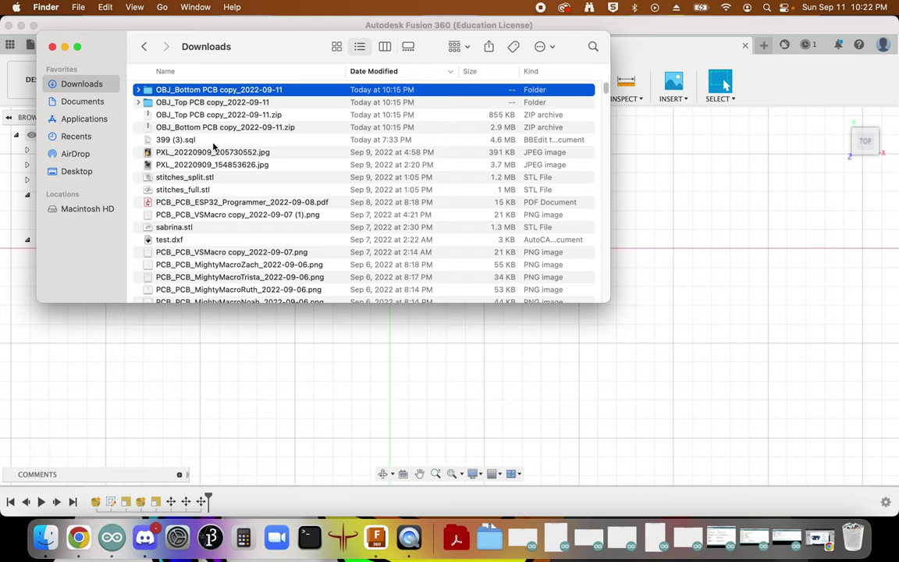
left_click(371, 71)
left_click(371, 71)
left_click(75, 173)
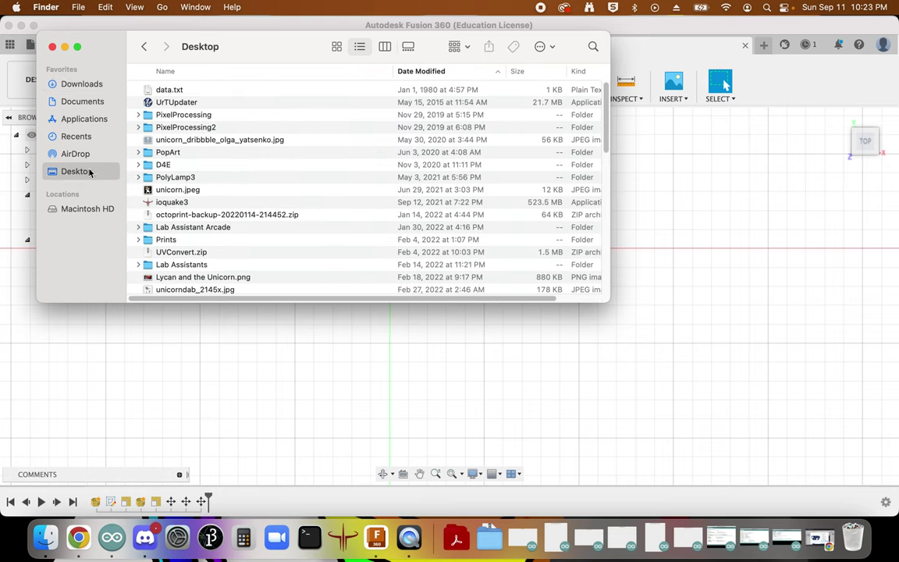
left_click(419, 72)
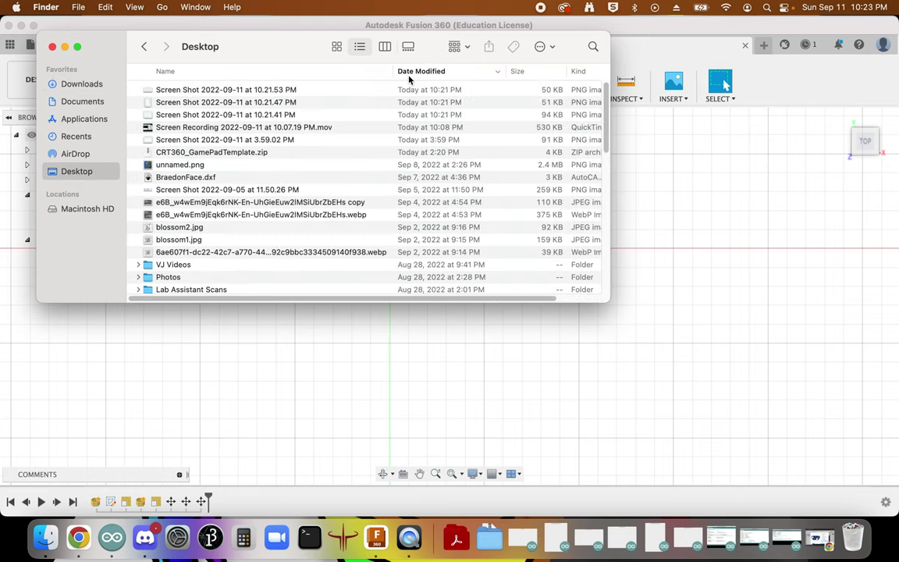
left_click(252, 104)
double_click(250, 115)
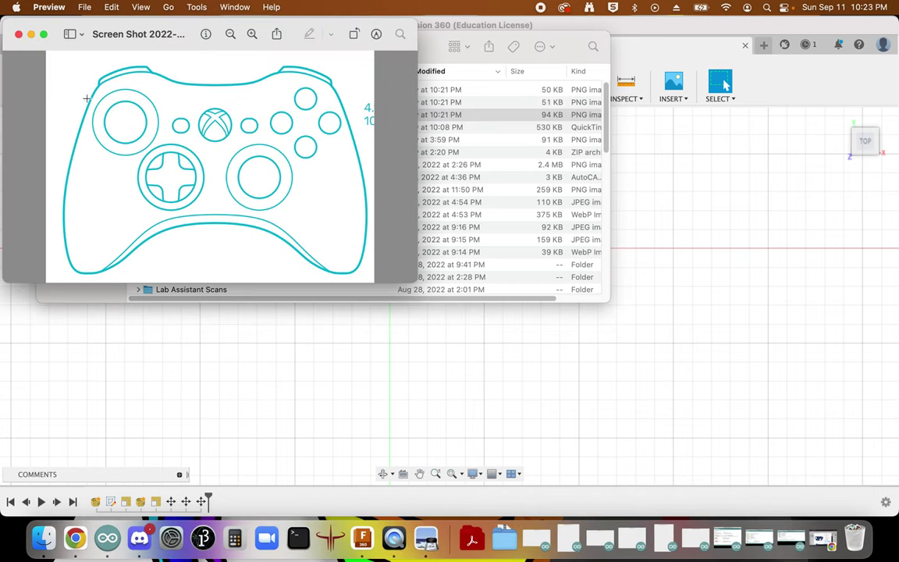
Step: Crop the front-view screenshot to the controller outline's left and right extents, cutting off the excess margin above it
left_click_drag(86, 62, 367, 299)
left_click_drag(224, 60, 224, 65)
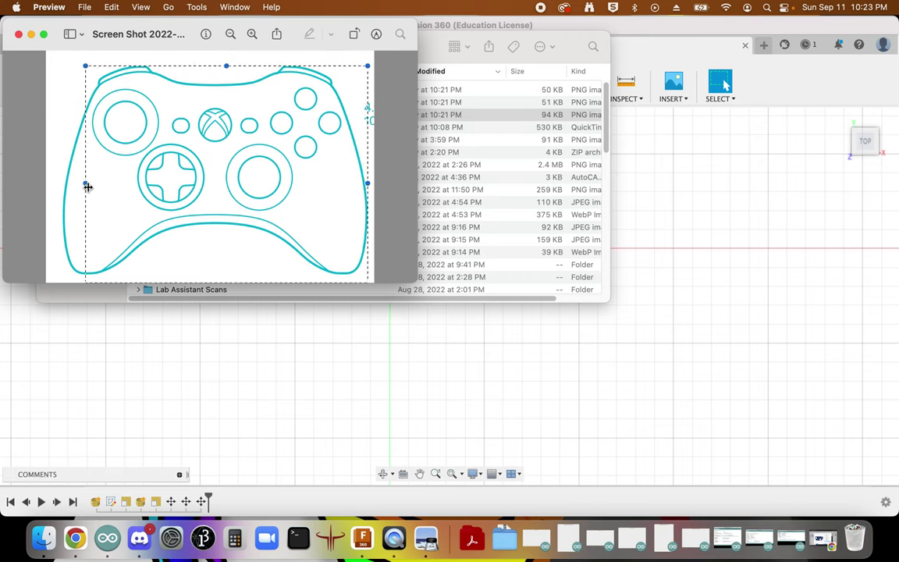
left_click_drag(86, 184, 62, 183)
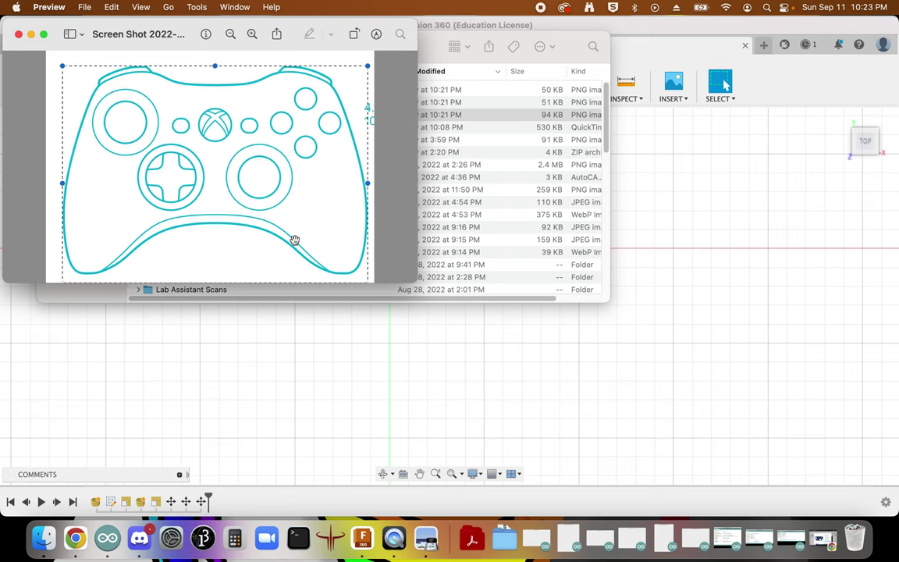
key("super+k")
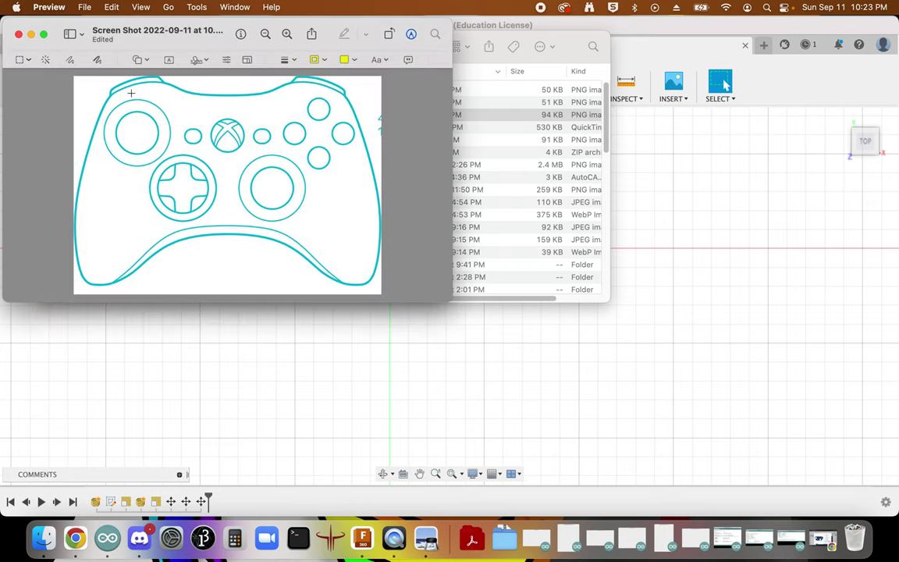
Step: Crop the front-view image tightly to the controller's top and bottom edges, and save and close it
left_click_drag(58, 72, 435, 286)
key("super+k")
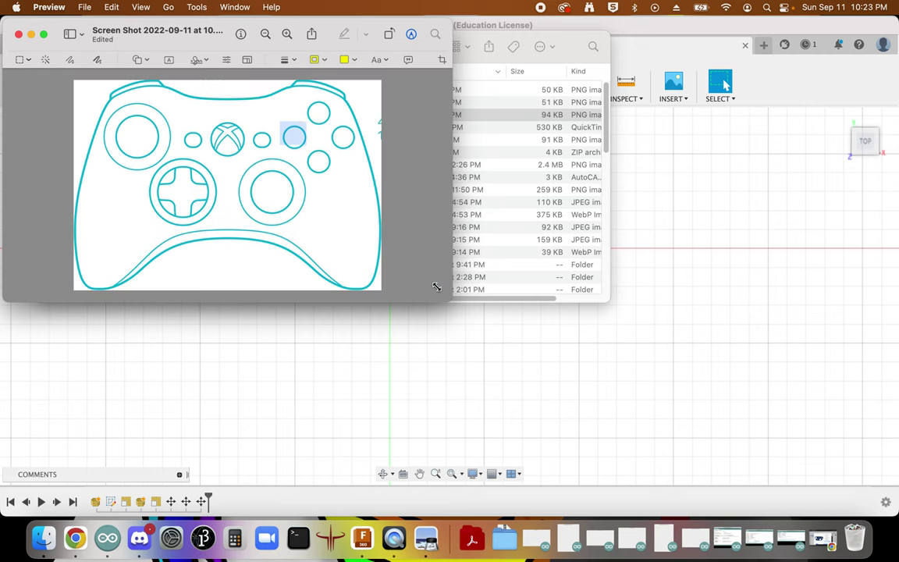
key("super+s")
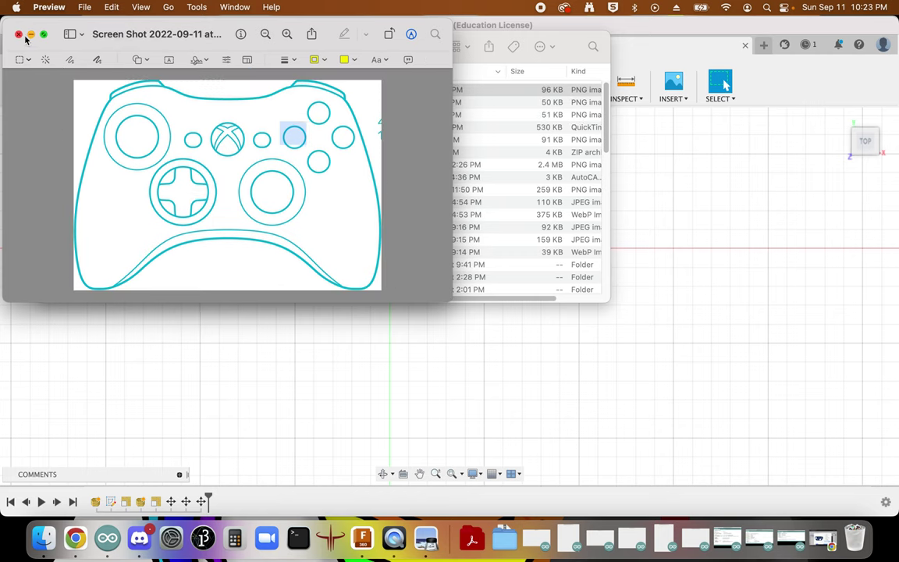
left_click(19, 35)
Step: Open Screen Shot 2022-09-11 at 10.21.47 PM and crop it to the controller's side-view outline, excluding the width dimension text
double_click(195, 115)
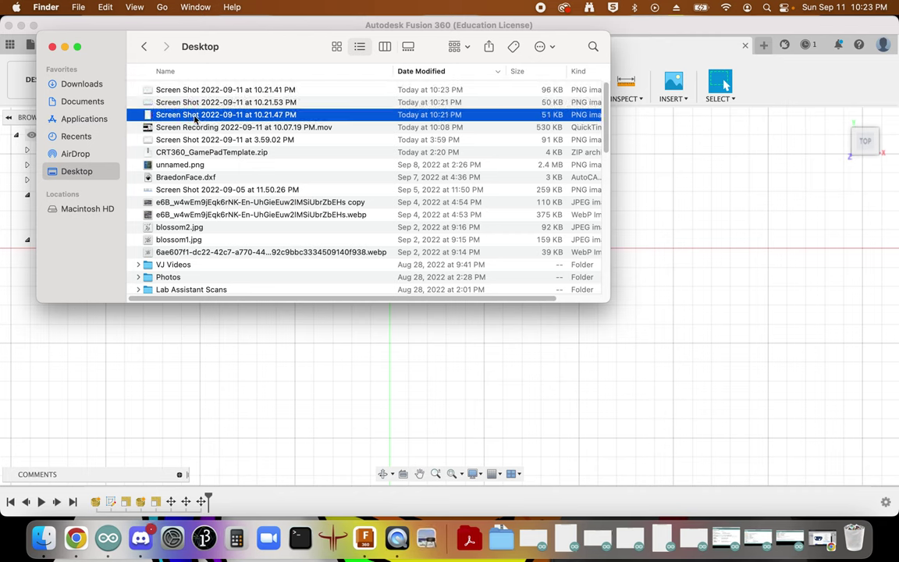
mouse_move(143, 60)
left_mouse_down()
mouse_move(275, 254)
mouse_move(270, 272)
left_mouse_up()
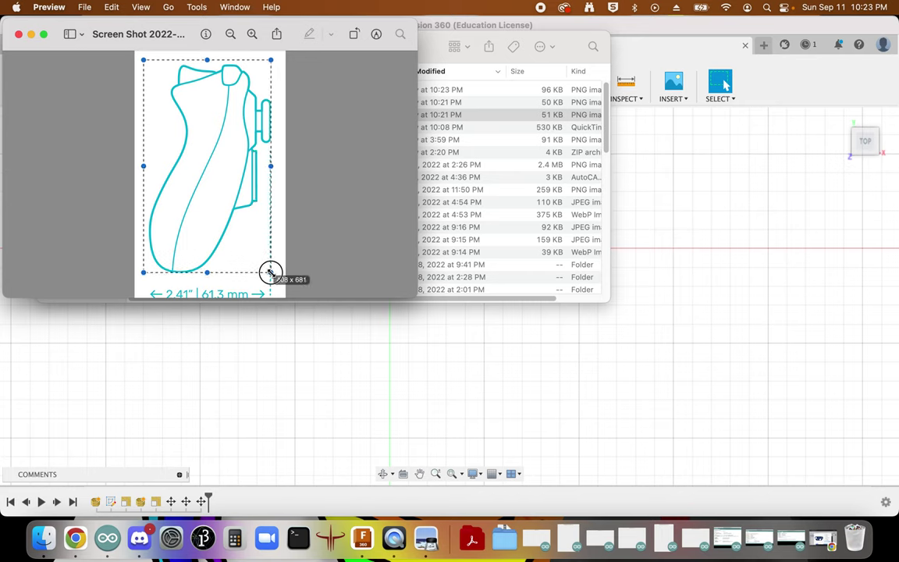
left_click_drag(145, 60, 147, 64)
key("super+k")
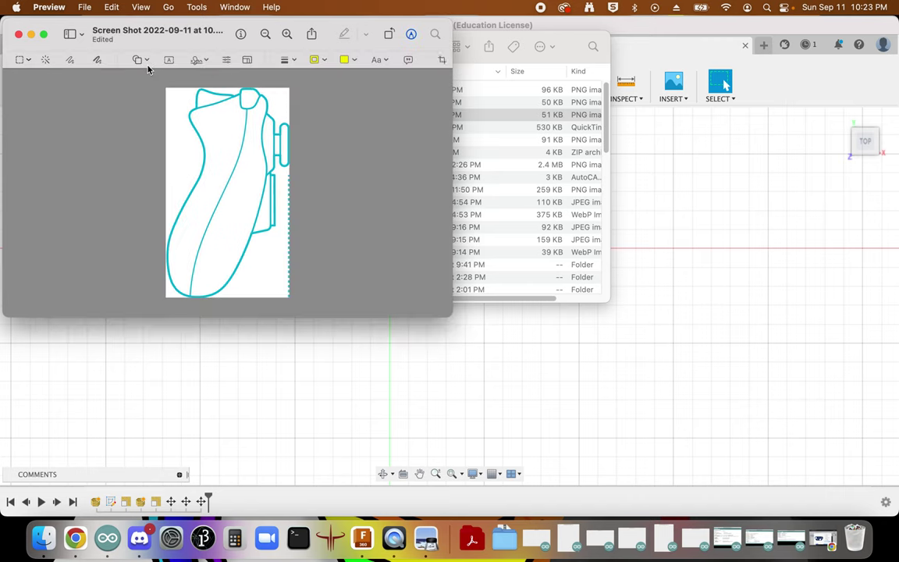
left_click(19, 34)
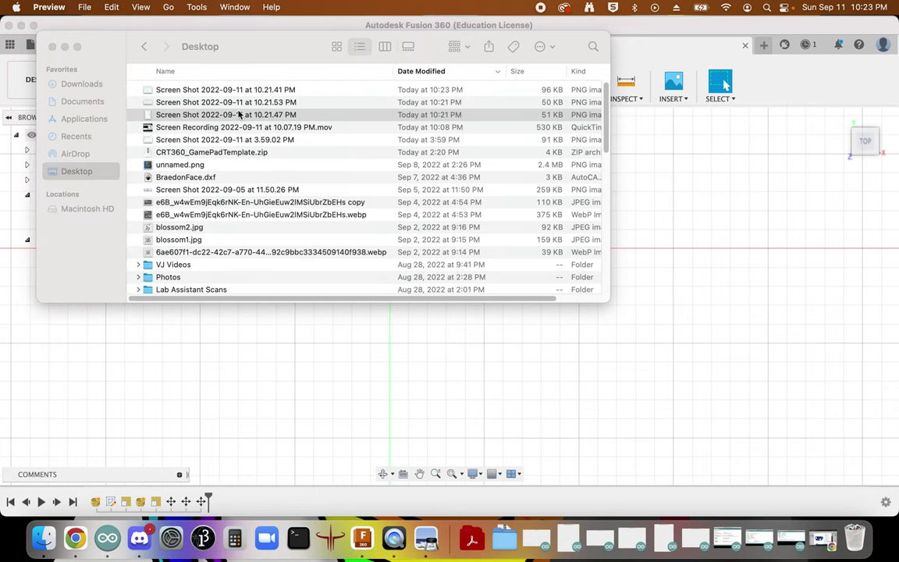
Step: Open Screen Shot 2022-09-11 at 10.21.53 PM and crop it tightly to the controller's top-view outline
double_click(192, 115)
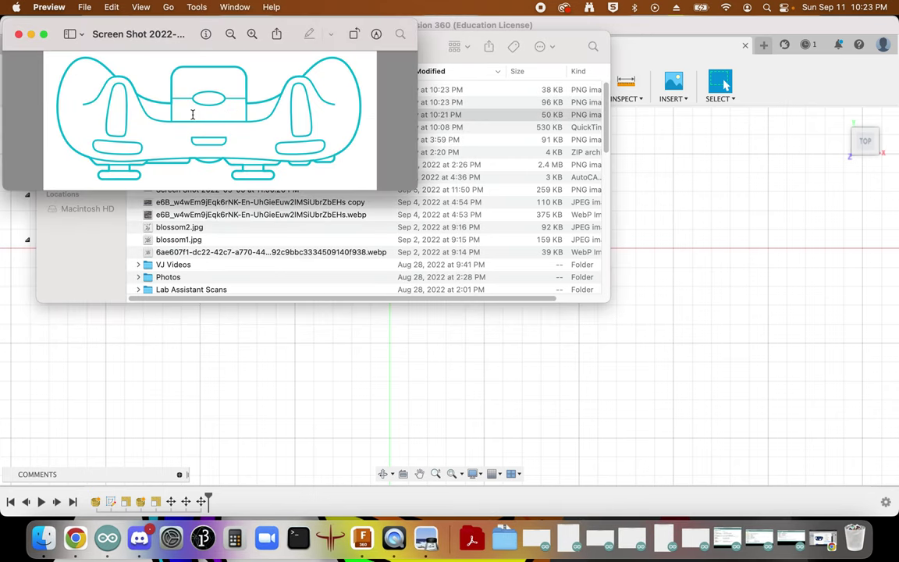
left_click_drag(53, 55, 361, 178)
left_click_drag(207, 51, 208, 57)
left_click_drag(55, 119, 56, 118)
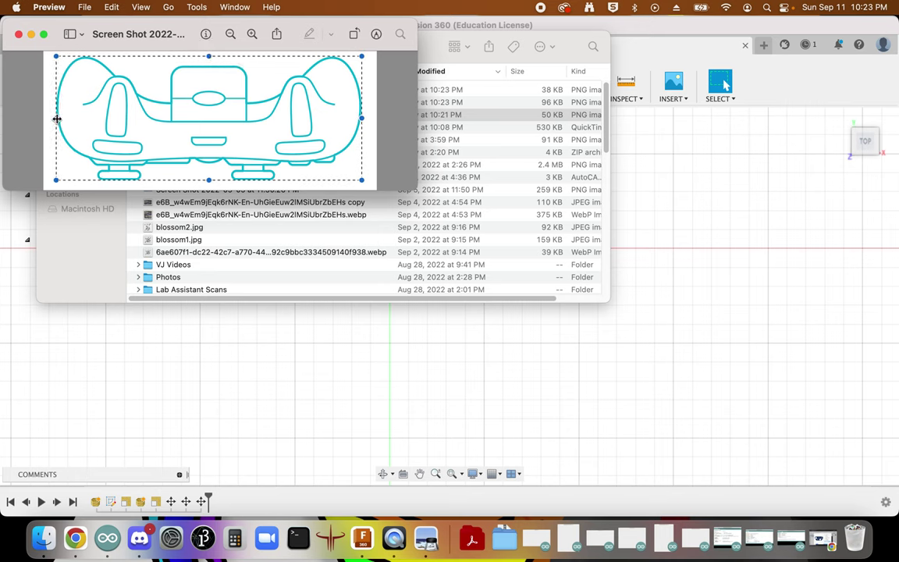
key("super+k")
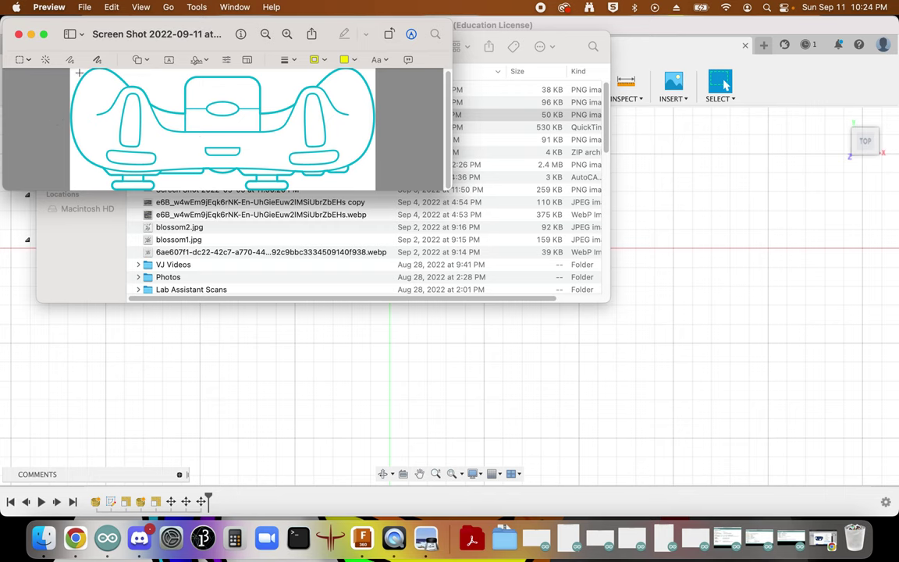
left_click(18, 34)
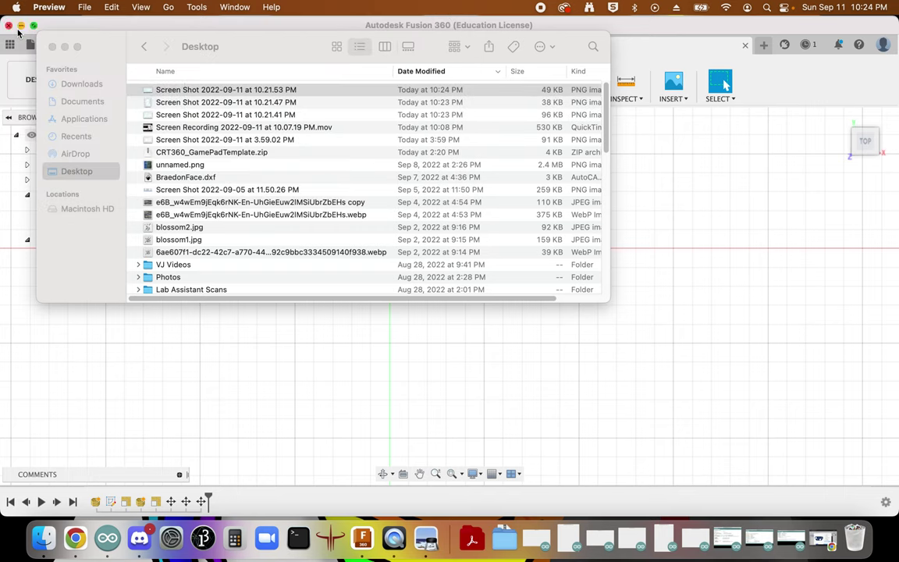
Step: Return to Fusion 360 and insert the cropped Screen Shot 2022-09-11 at 10.21.41 PM as a canvas on the XY plane
left_click(473, 398)
left_click(672, 99)
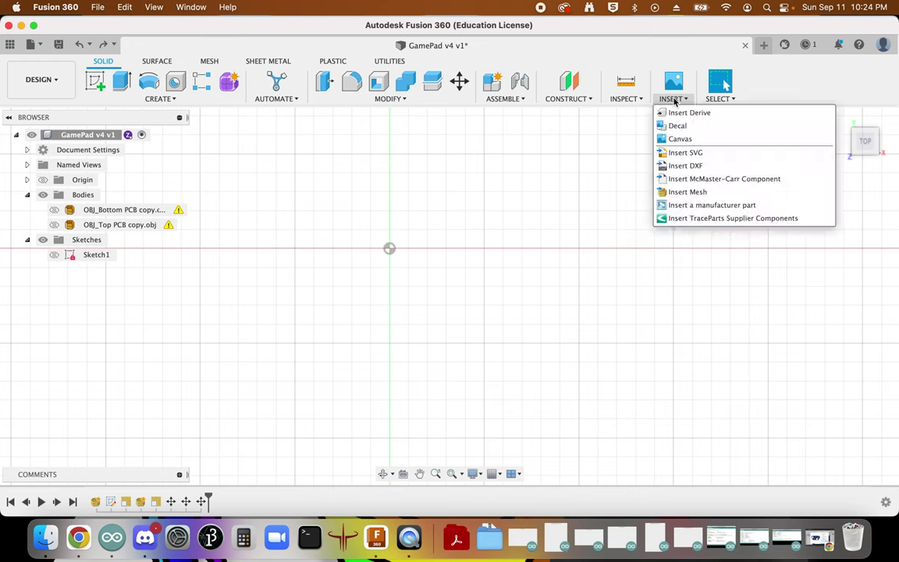
left_click(676, 140)
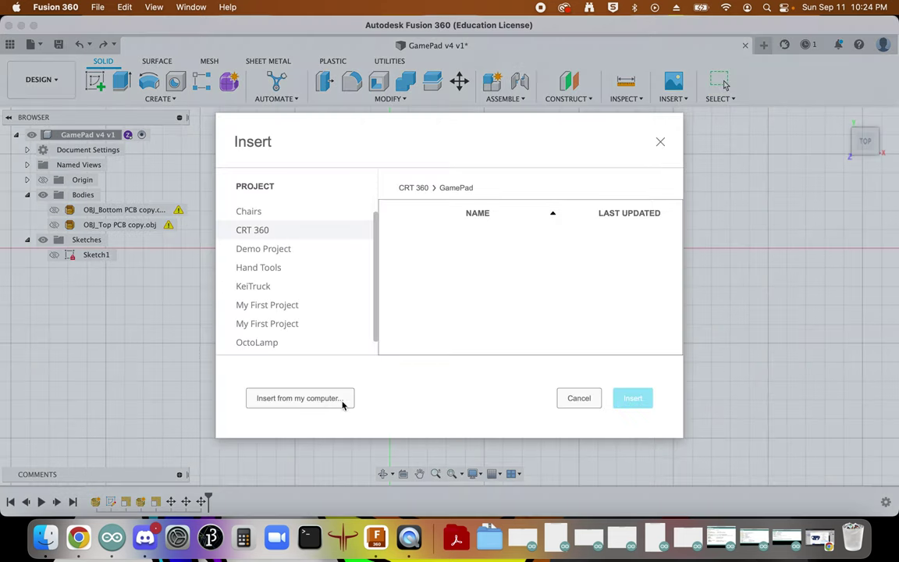
left_click(295, 397)
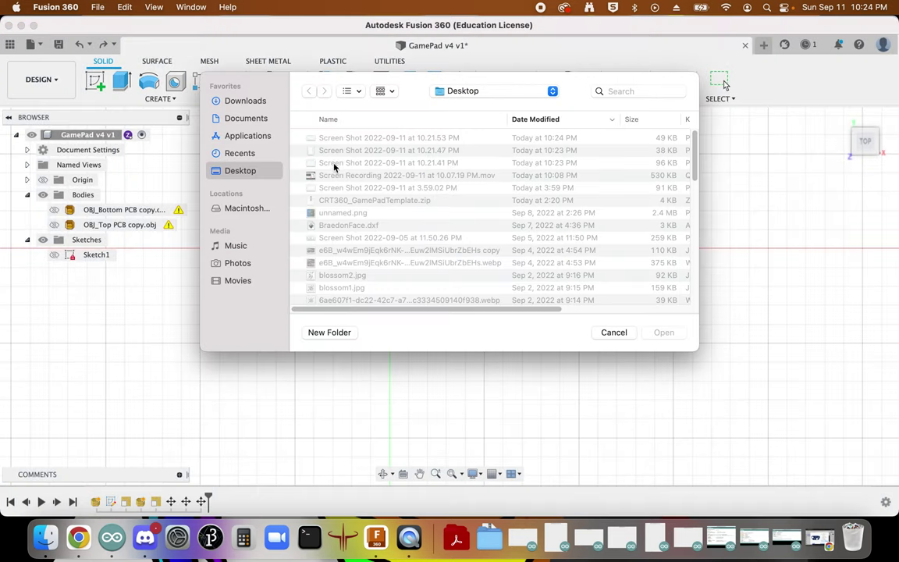
left_click(329, 163)
left_click(663, 332)
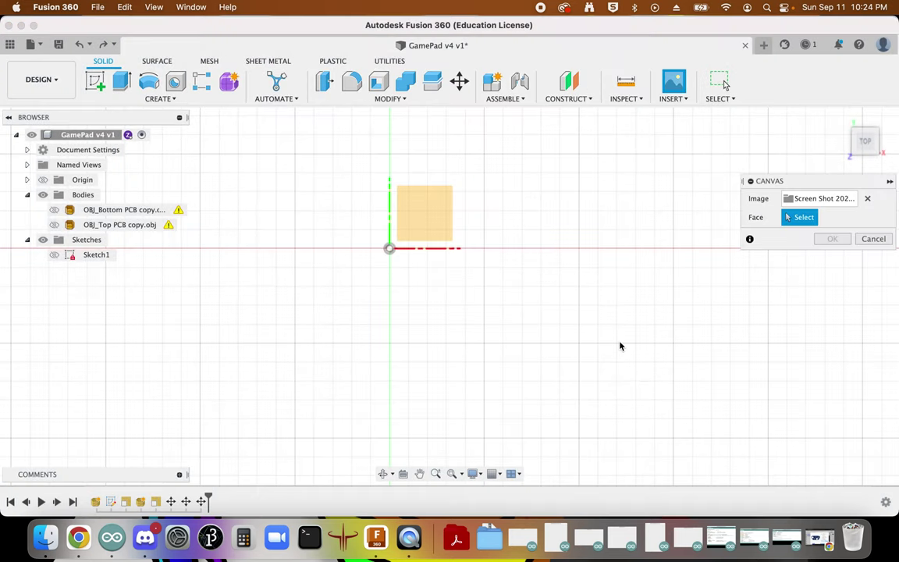
left_click(431, 217)
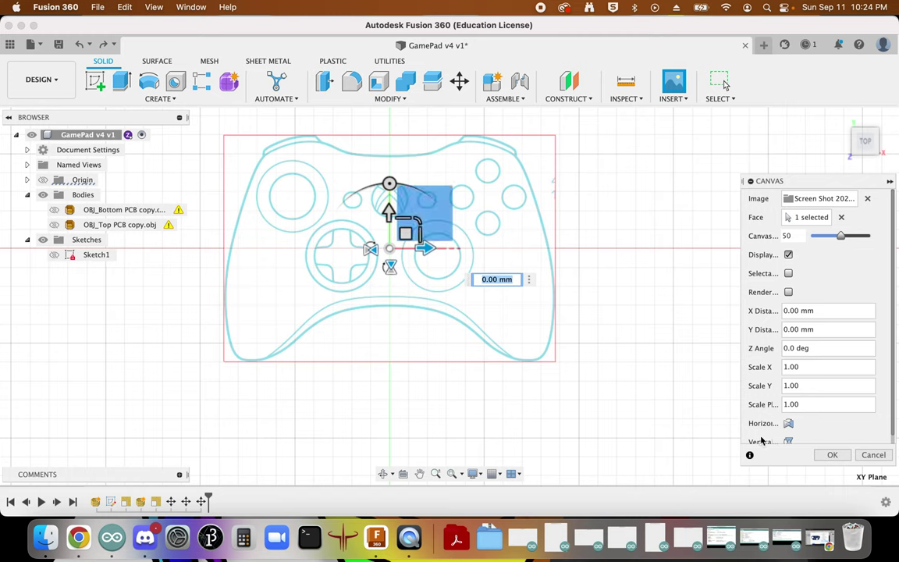
left_click(833, 455)
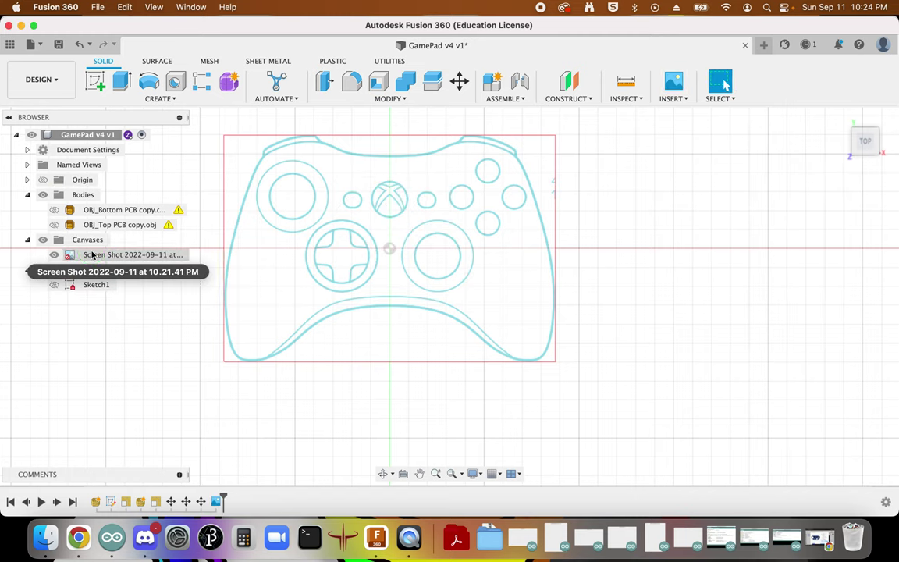
Step: Calibrate the front-view canvas to 105 mm between the controller's top and bottom edges, checking the height on the dimensions.com page in Chrome
right_click(91, 254)
left_click(129, 293)
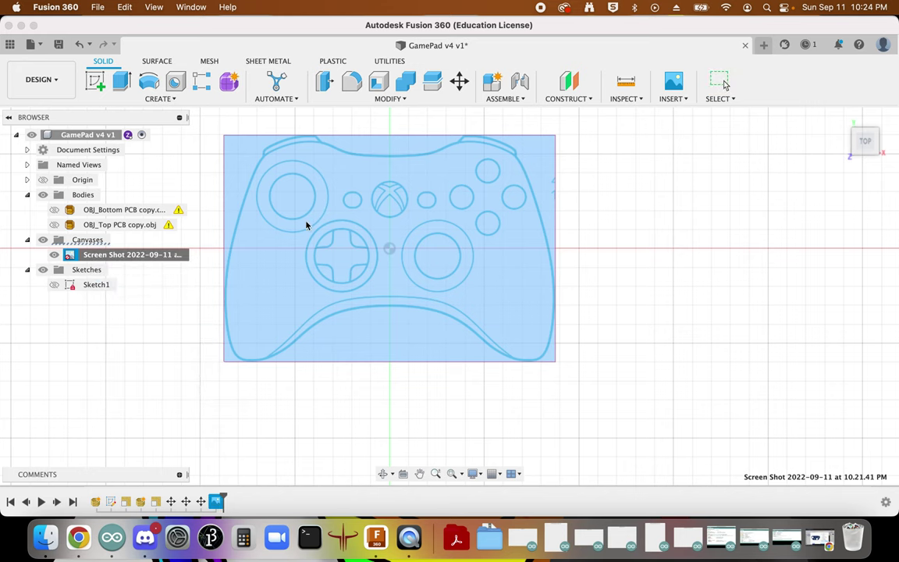
scroll(331, 175, "up", 3)
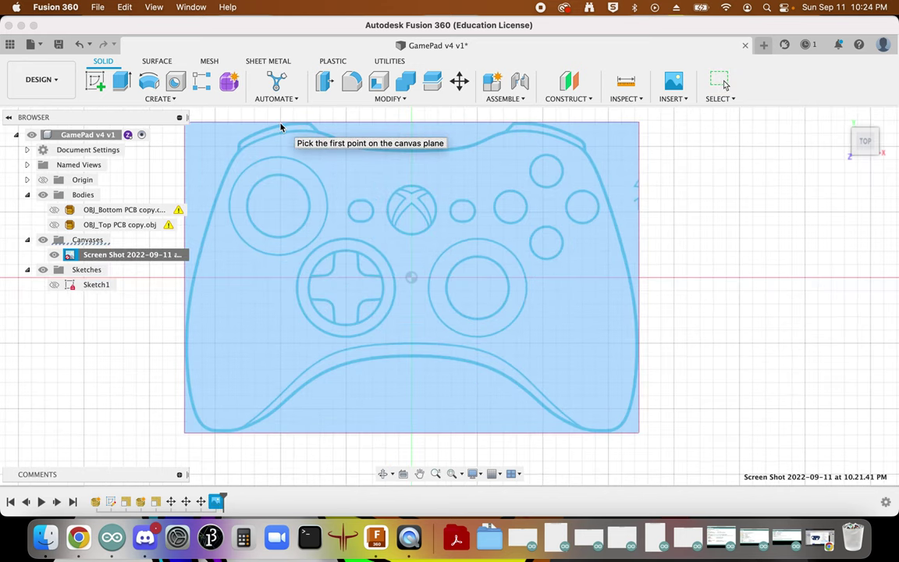
left_click(279, 124)
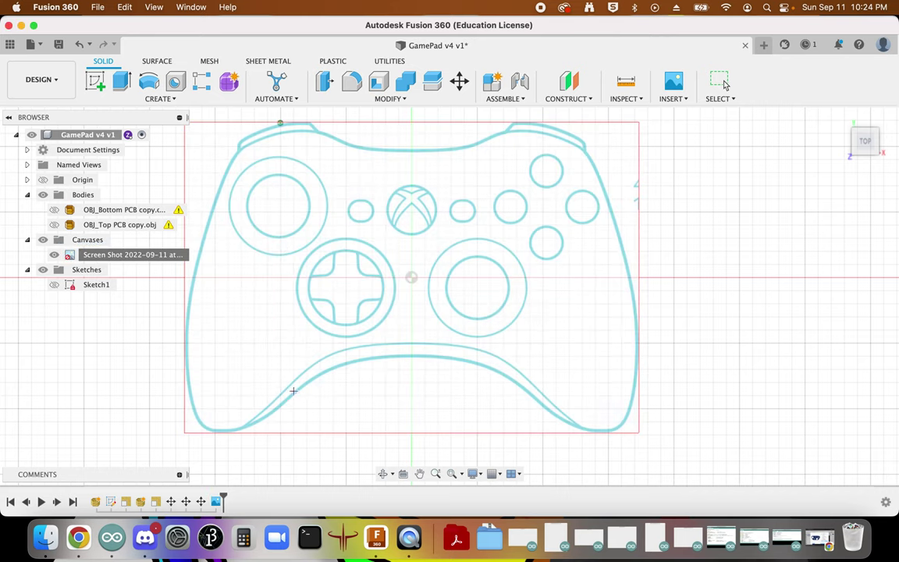
left_click(281, 433)
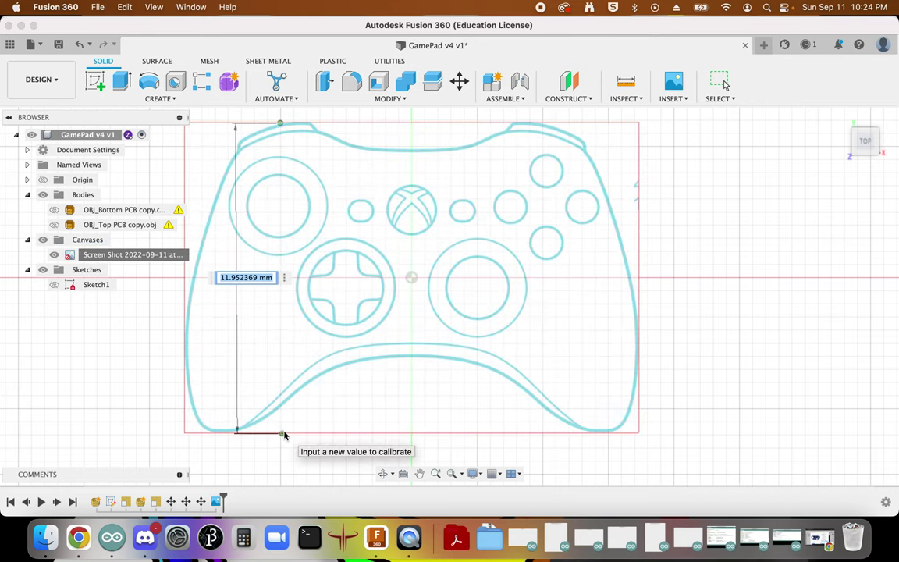
left_click(78, 546)
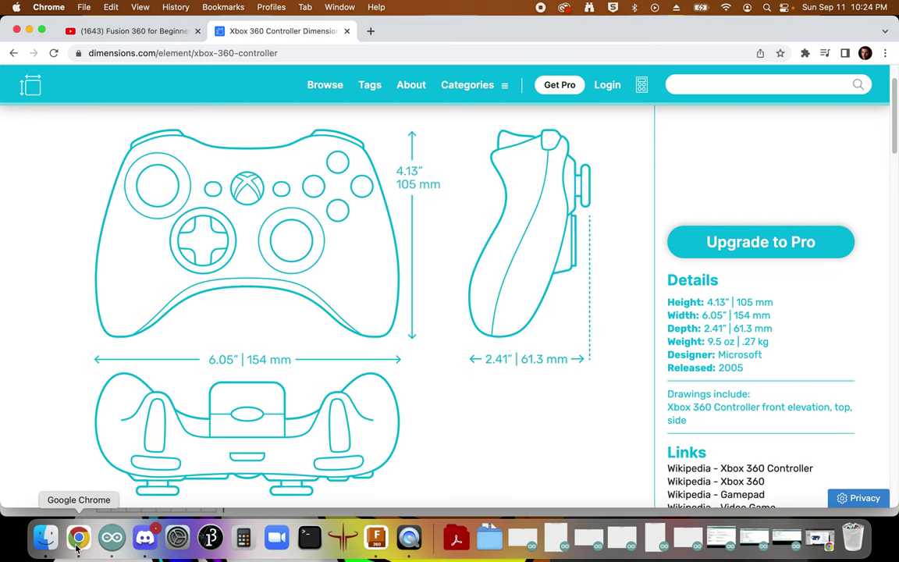
left_click(377, 540)
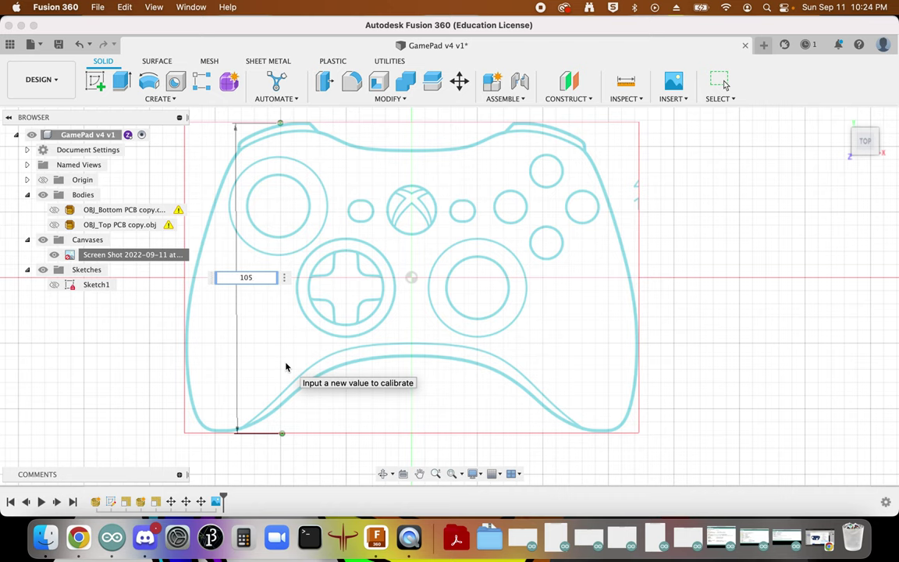
type("105")
key("Return")
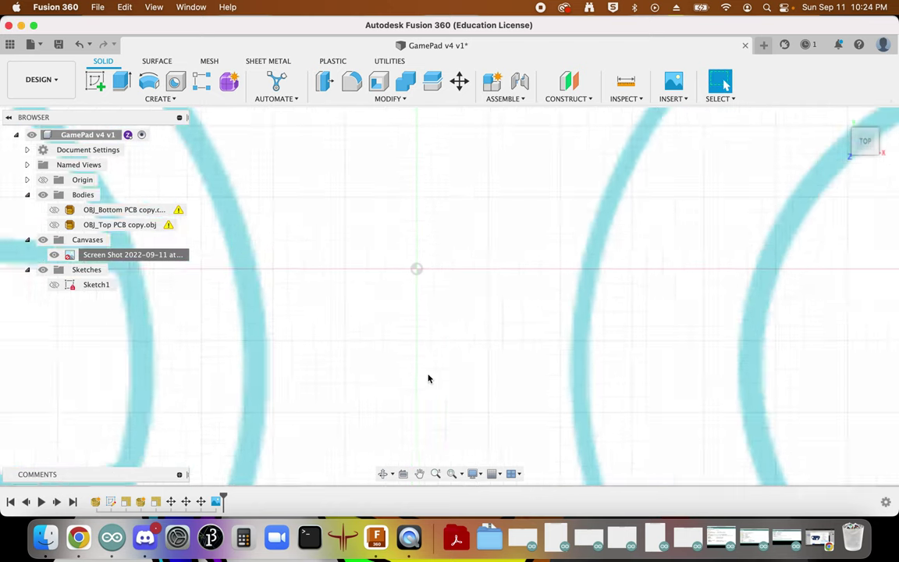
scroll(428, 379, "down", 10)
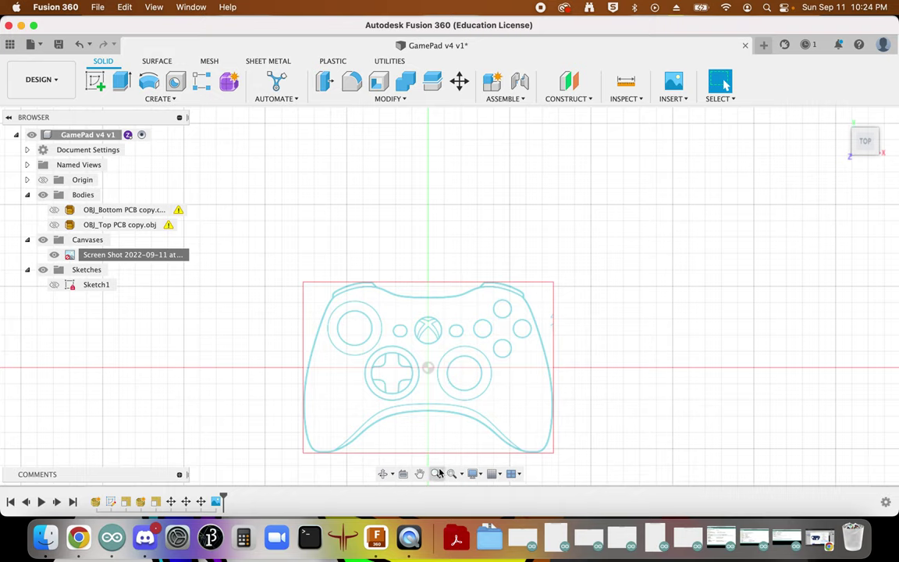
scroll(384, 471, "up", 8)
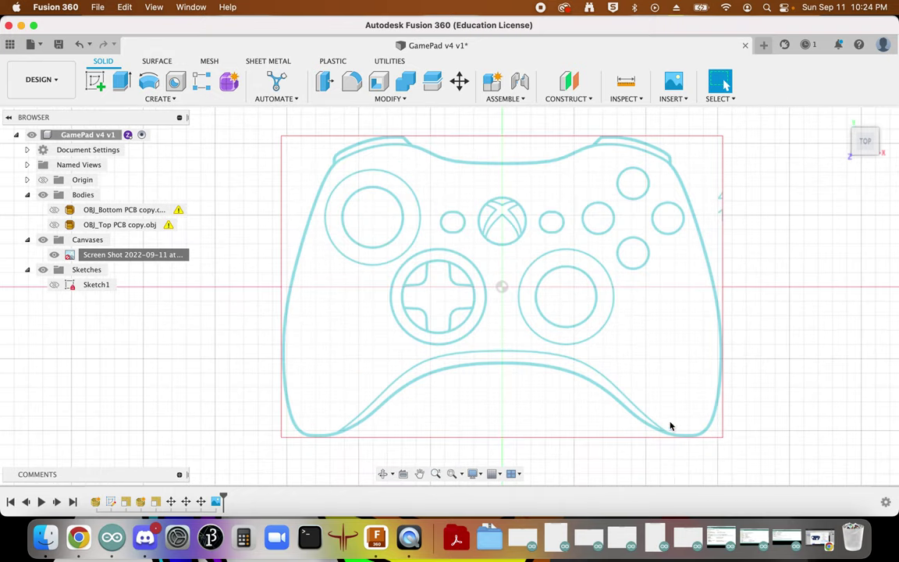
scroll(757, 405, "down", 2)
scroll(870, 330, "up", 2)
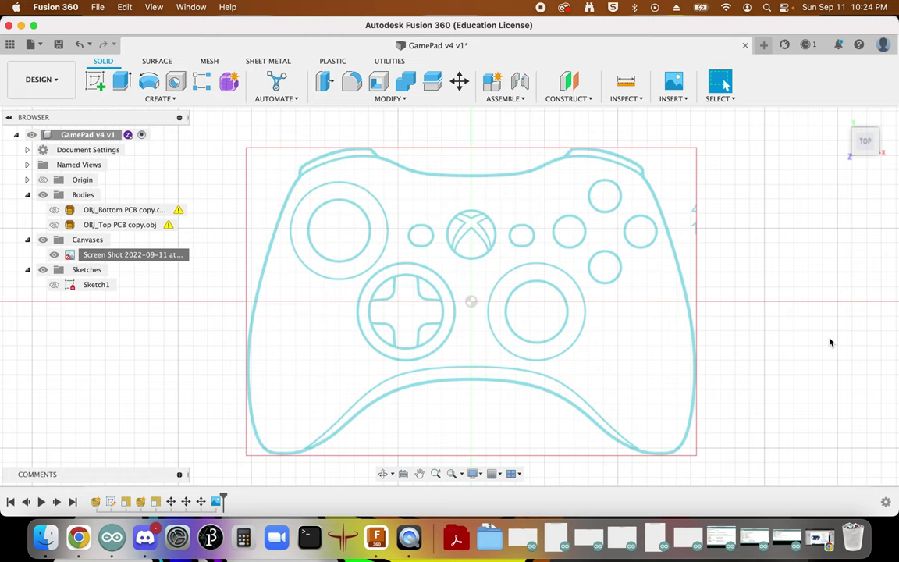
Step: Show the bottom and top PCB bodies to compare their size with the controller canvas, and hide both again
left_click(54, 209)
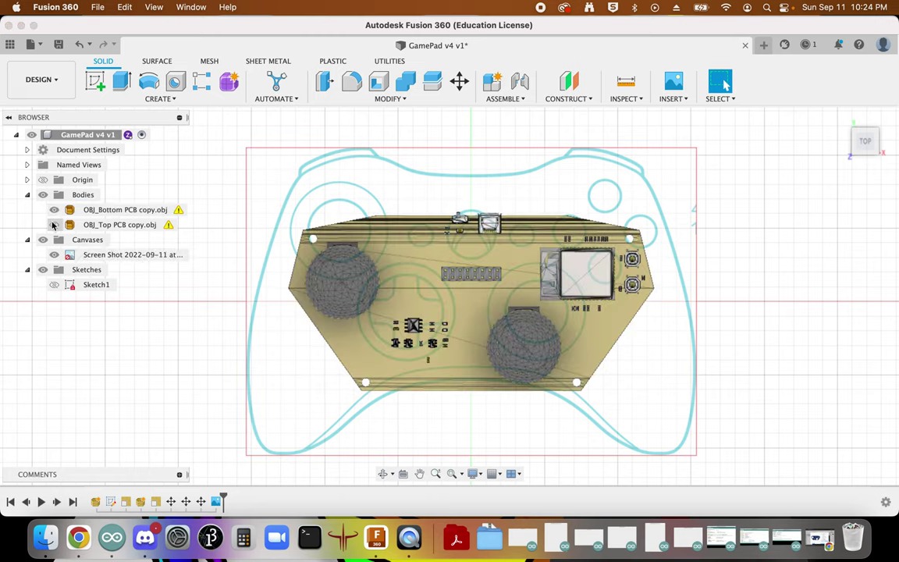
left_click(53, 225)
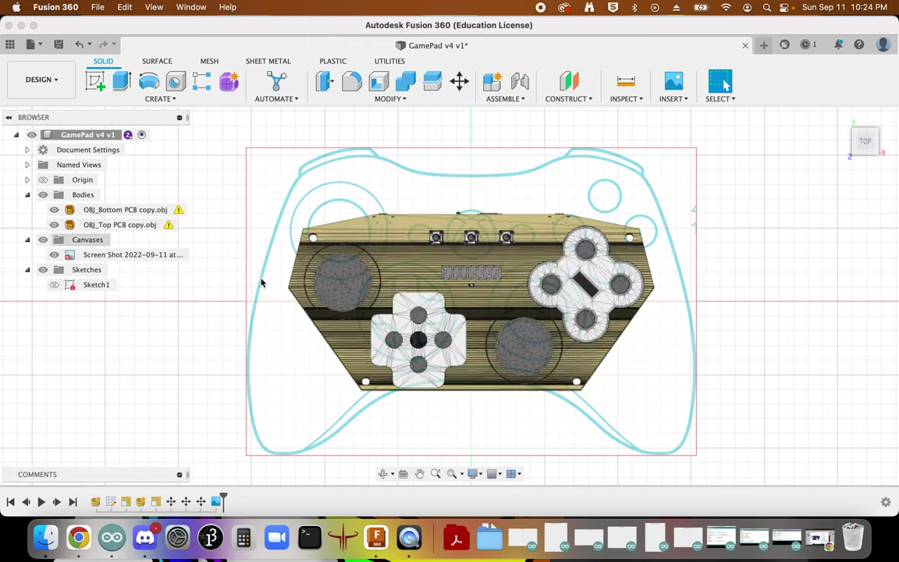
left_click(422, 292)
left_click(54, 225)
left_click(54, 209)
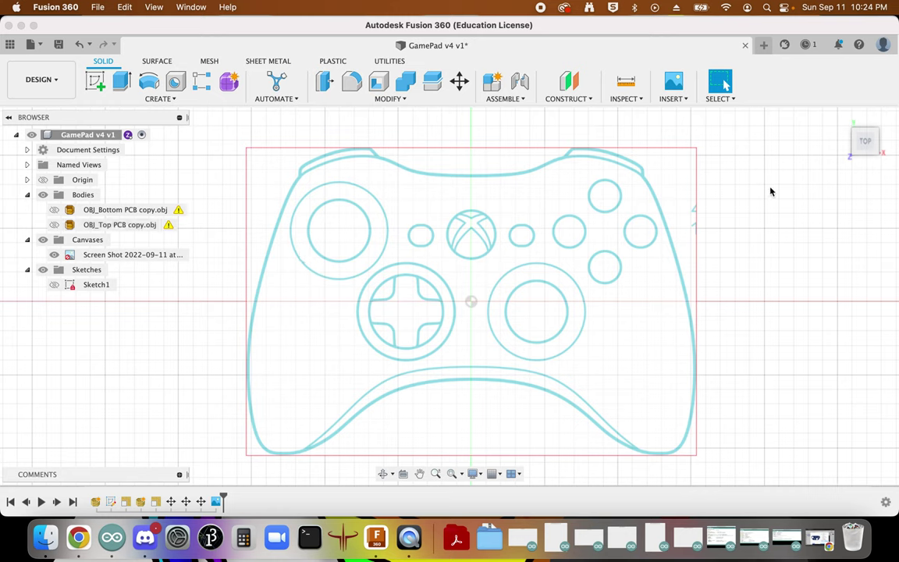
Step: Start inserting a canvas from the computer and select Screen Shot 2022-09-11 at 10.21.47 PM on the Desktop
left_click(679, 102)
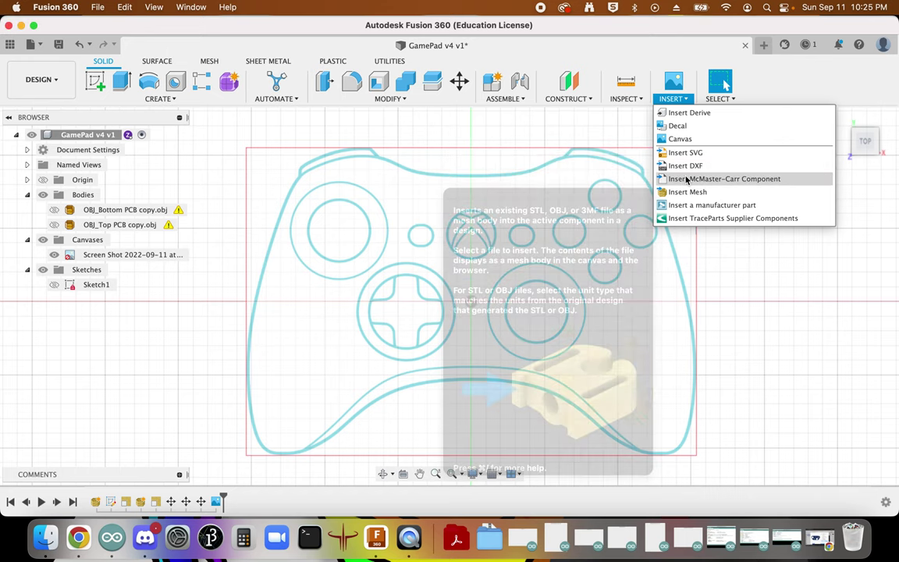
left_click(683, 140)
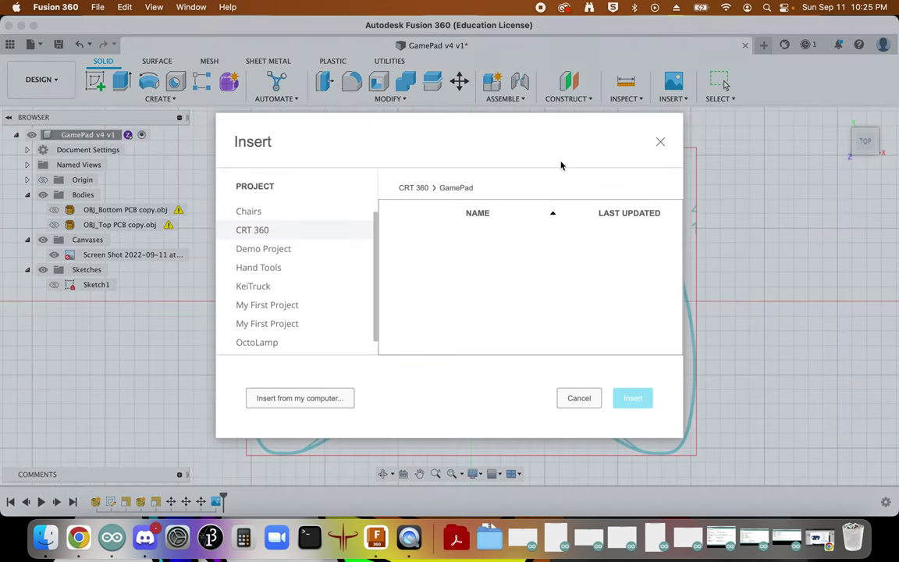
left_click(301, 405)
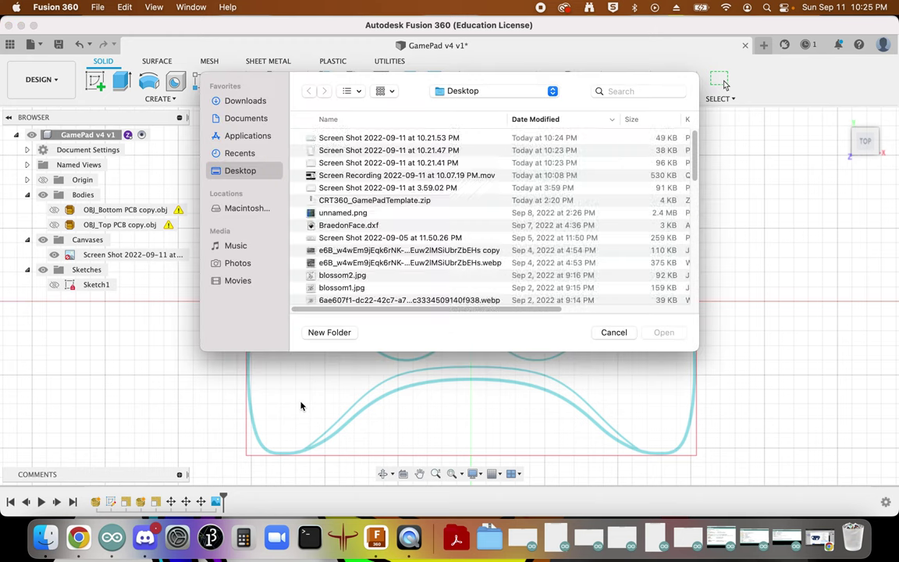
left_click(342, 152)
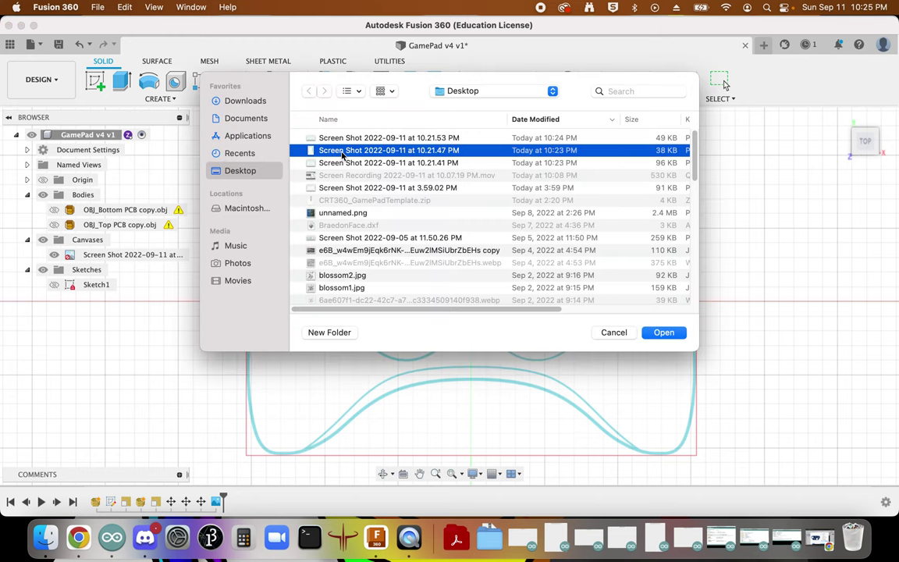
Step: Preview the 10.21.47 PM and 10.21.53 PM screenshots in Finder to identify the side view, and close the Finder window
left_click(44, 539)
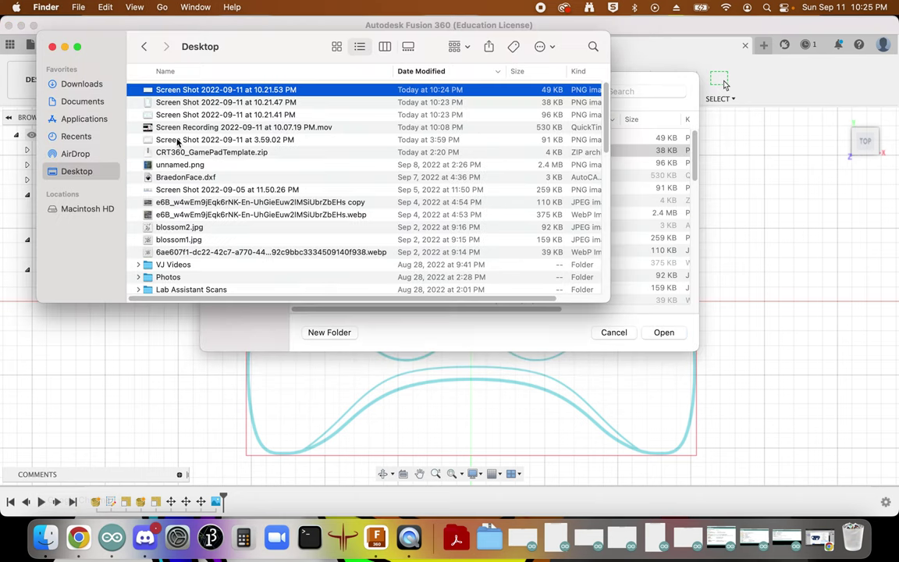
left_click(181, 102)
key("space")
key("space")
left_click(186, 92)
key("space")
key("space")
left_click(185, 104)
key("space")
key("space")
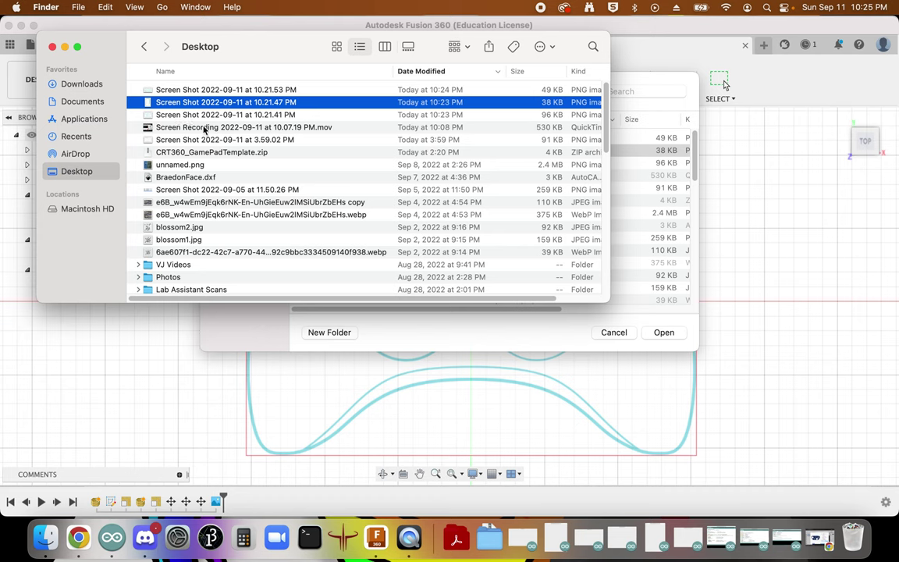
left_click(53, 47)
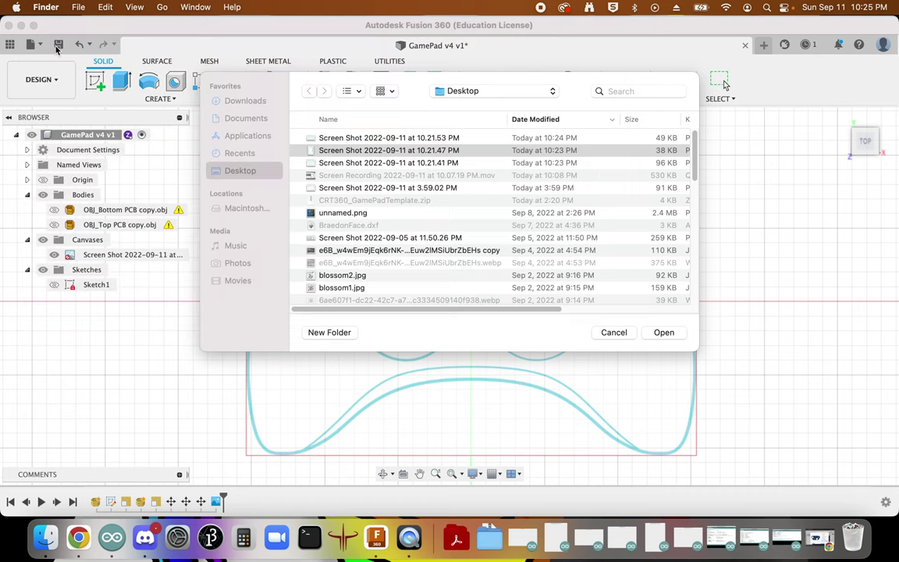
Step: Open the selected 10.21.47 PM screenshot in Fusion 360 and place it as a canvas on the YZ plane
left_click(663, 332)
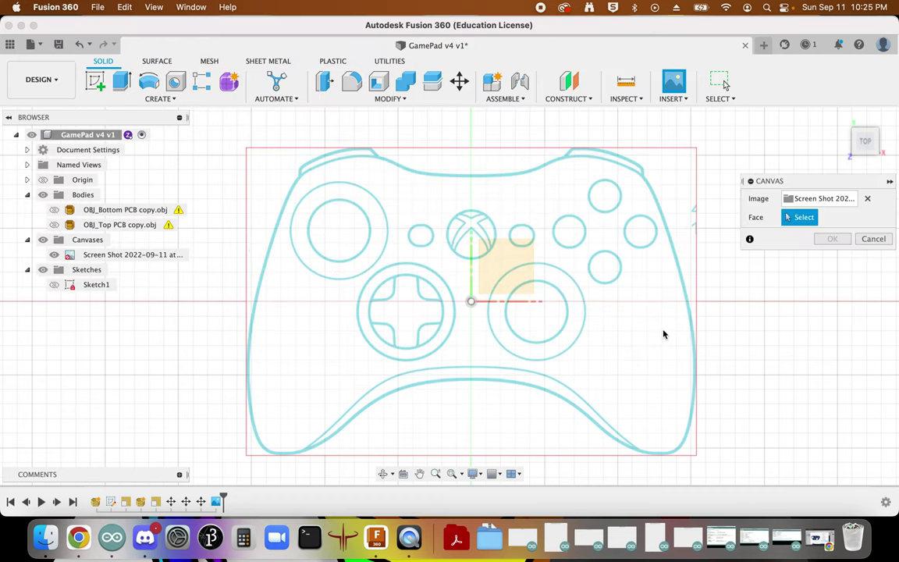
left_click(843, 120)
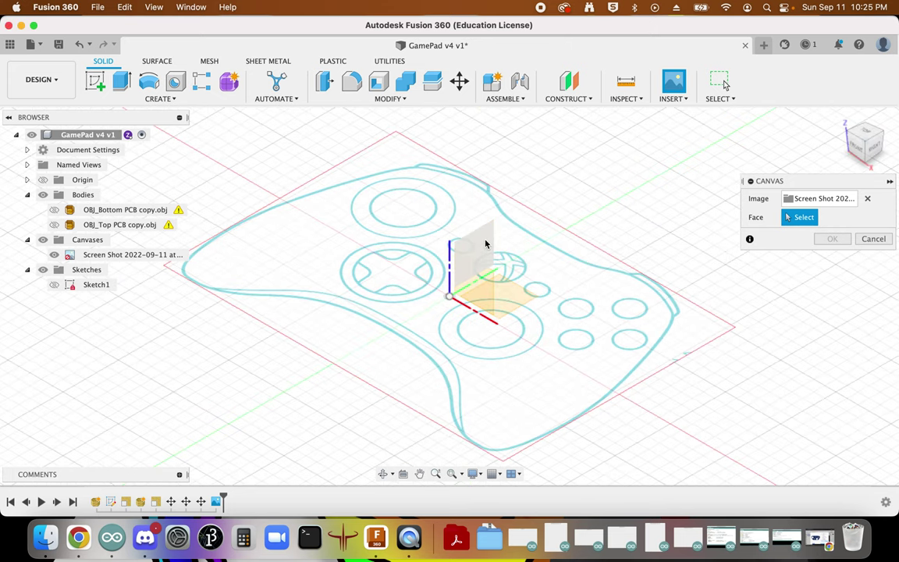
left_click(486, 249)
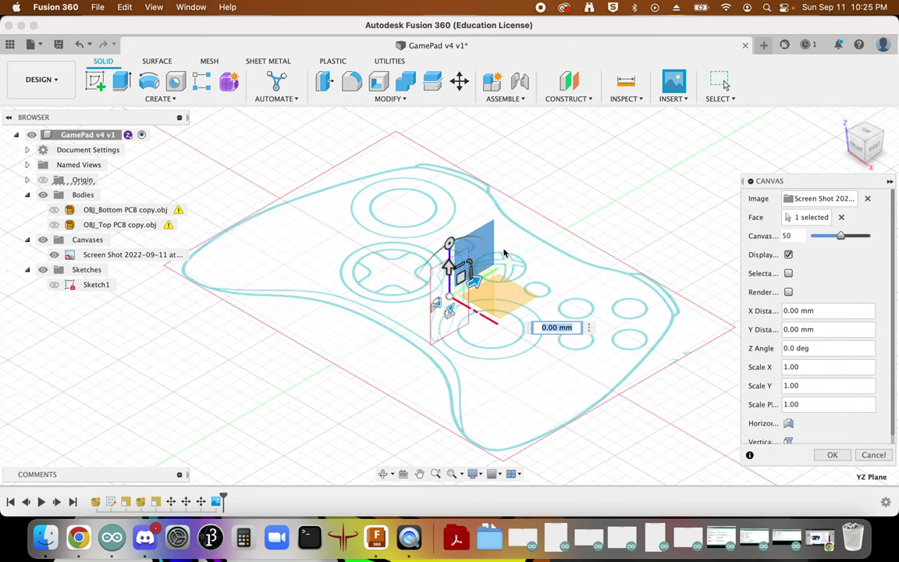
Step: Flip the side-view canvas horizontally and rotate it to a Z angle of 270 degrees
scroll(450, 316, "up", 10)
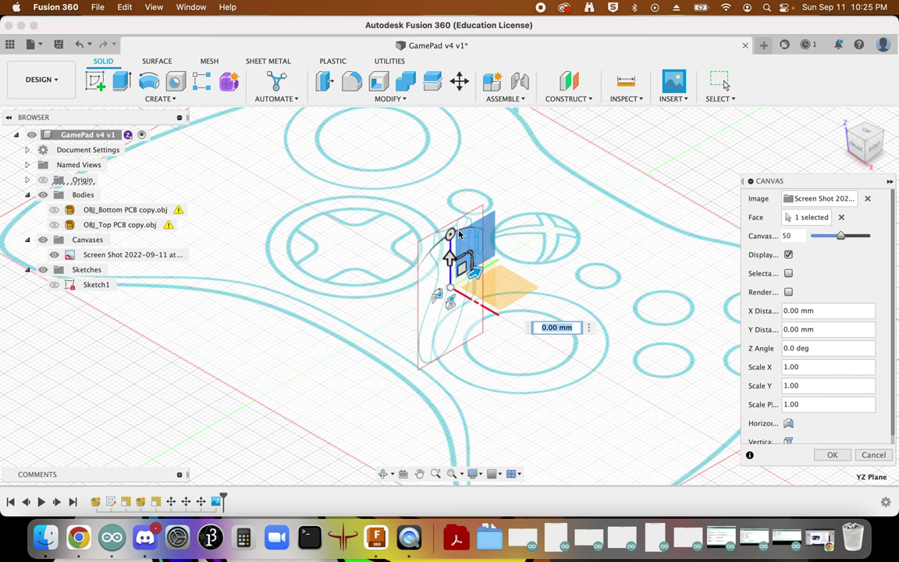
scroll(681, 329, "up", 3)
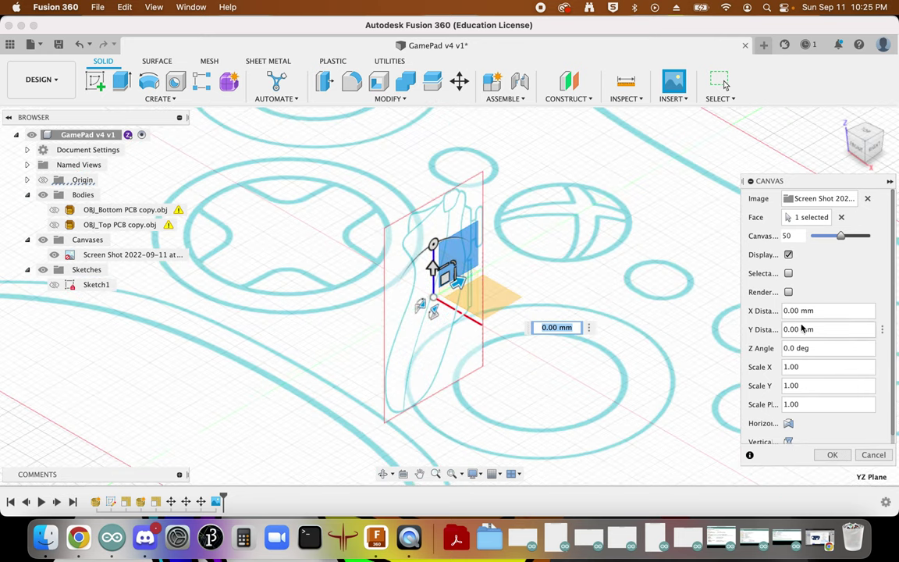
scroll(601, 343, "down", 2)
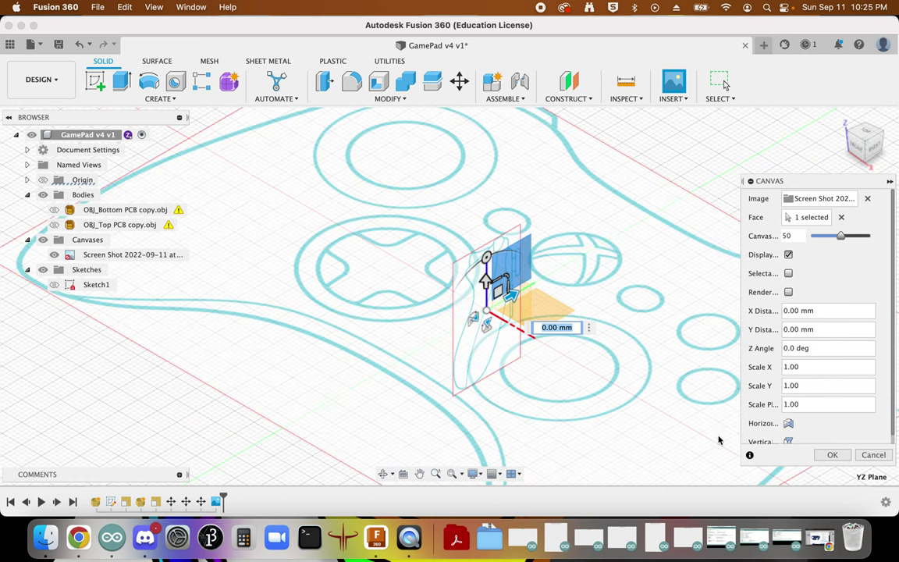
scroll(772, 420, "down", 1)
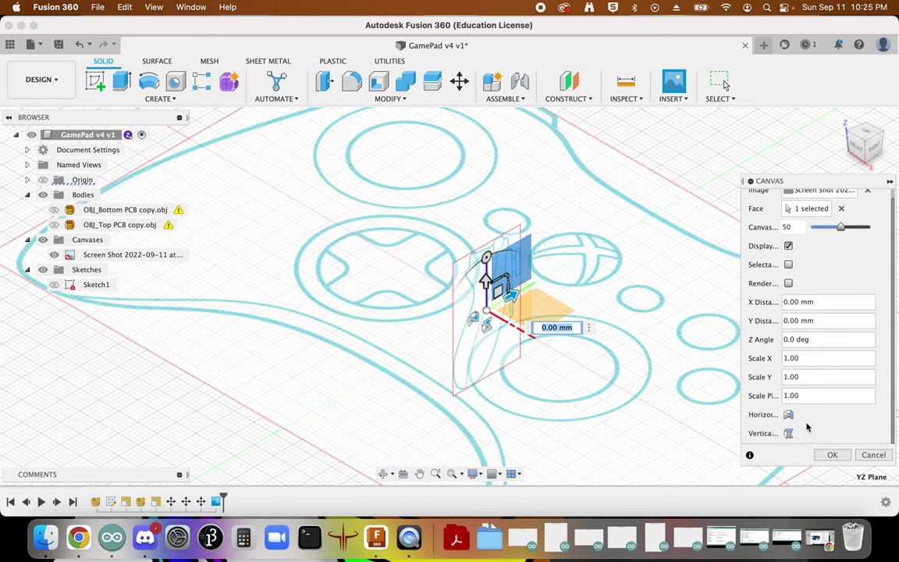
left_click(789, 416)
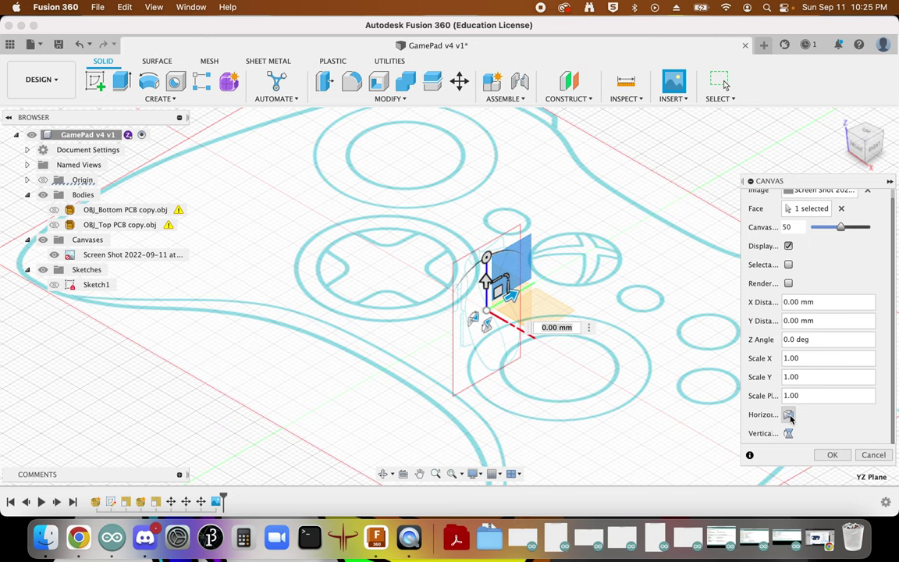
scroll(496, 312, "up", 2)
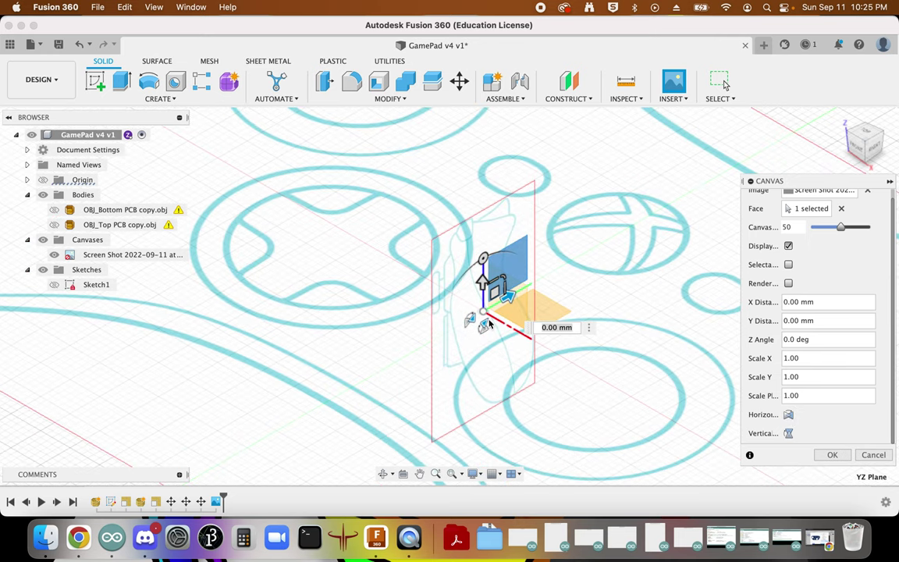
left_click_drag(483, 260, 566, 261)
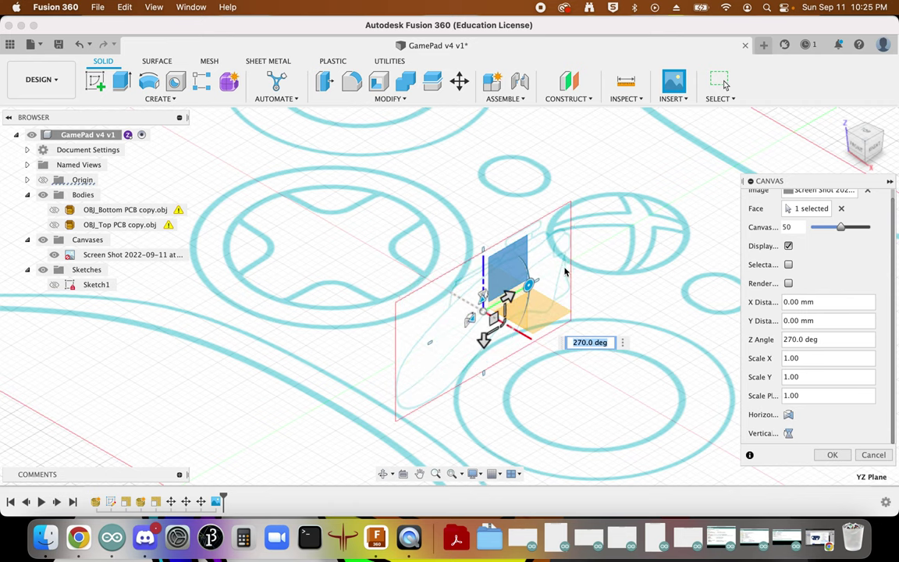
Step: Check the side-view canvas orientation from the right, home and top views, and confirm its insertion
scroll(307, 287, "down", 4)
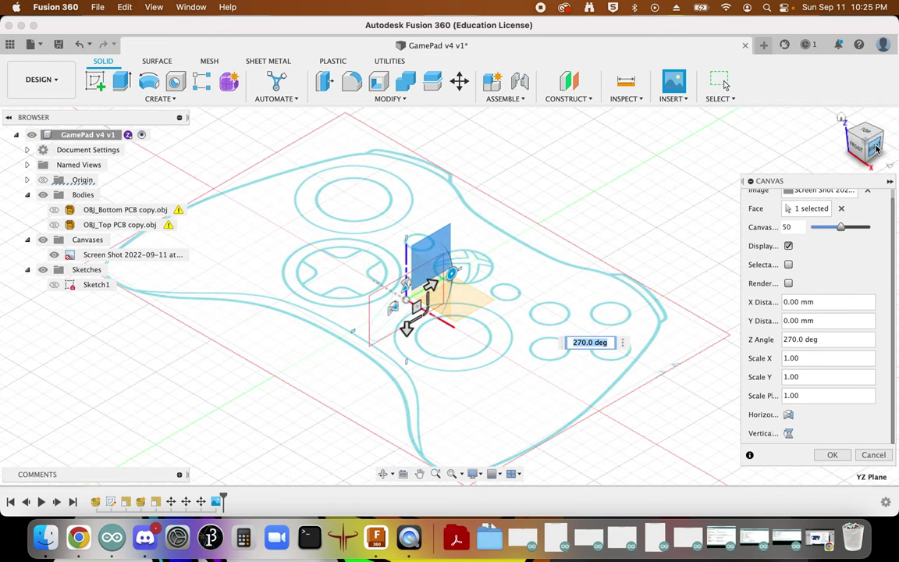
left_click(876, 149)
left_click(841, 117)
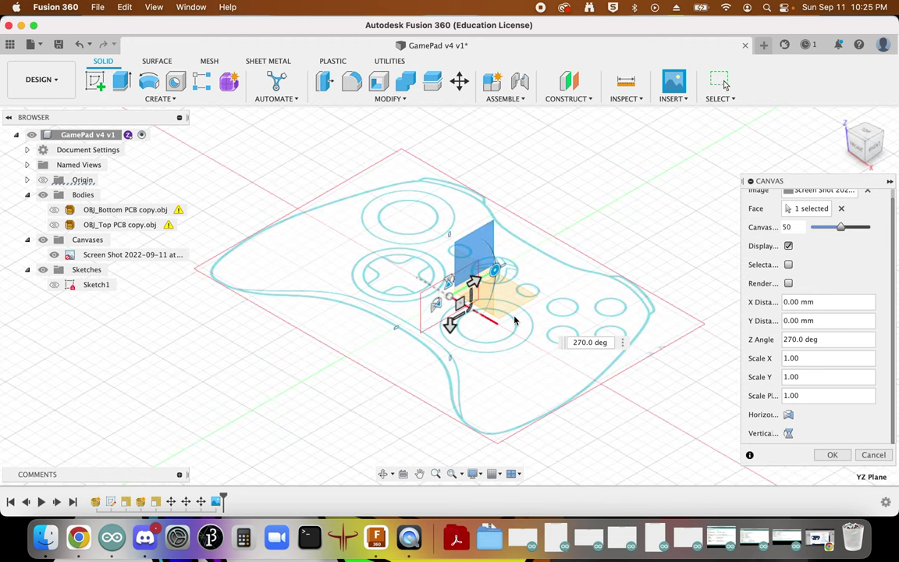
left_click(864, 134)
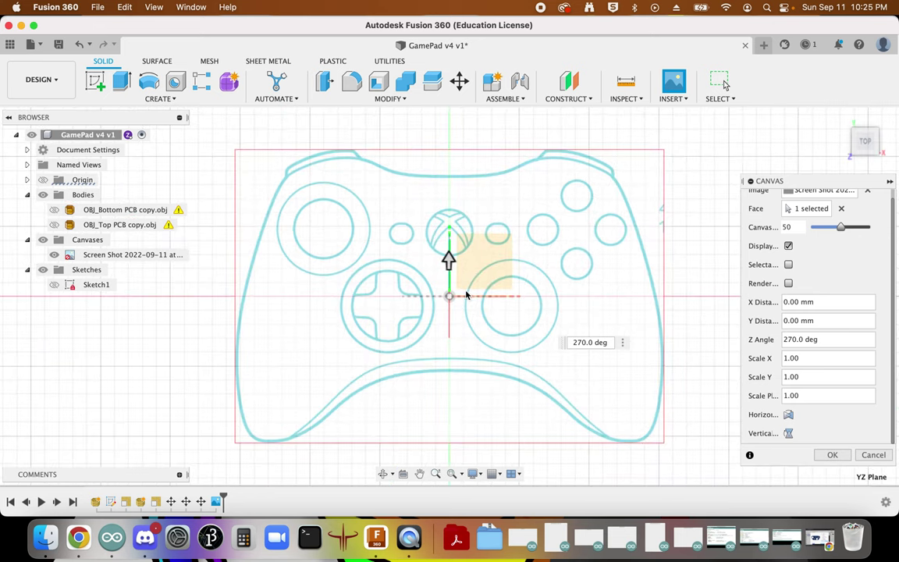
left_click(835, 455)
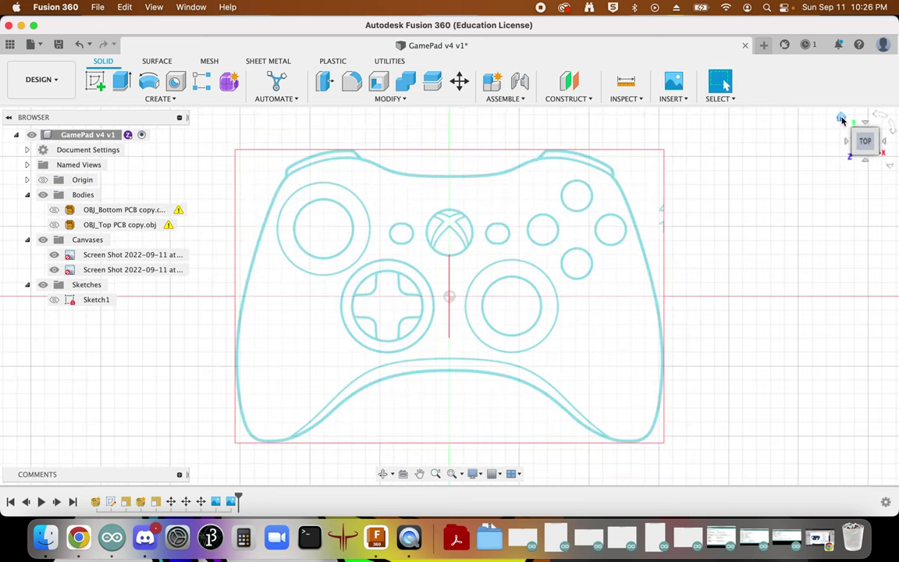
left_click(842, 119)
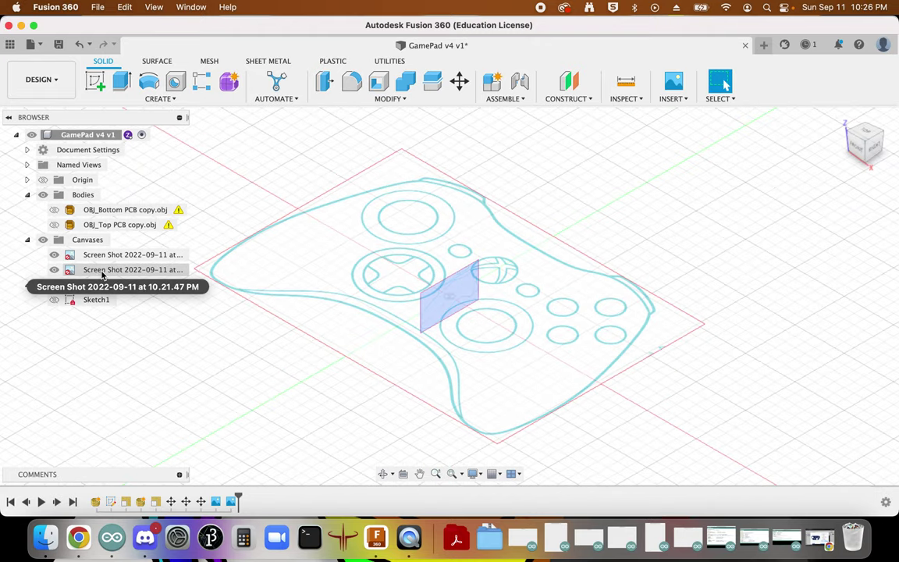
Step: Hide the top-view canvas, view the side canvas from the right, and look up the controller's depth on the dimensions.com page in Chrome
left_click(54, 254)
left_click(873, 147)
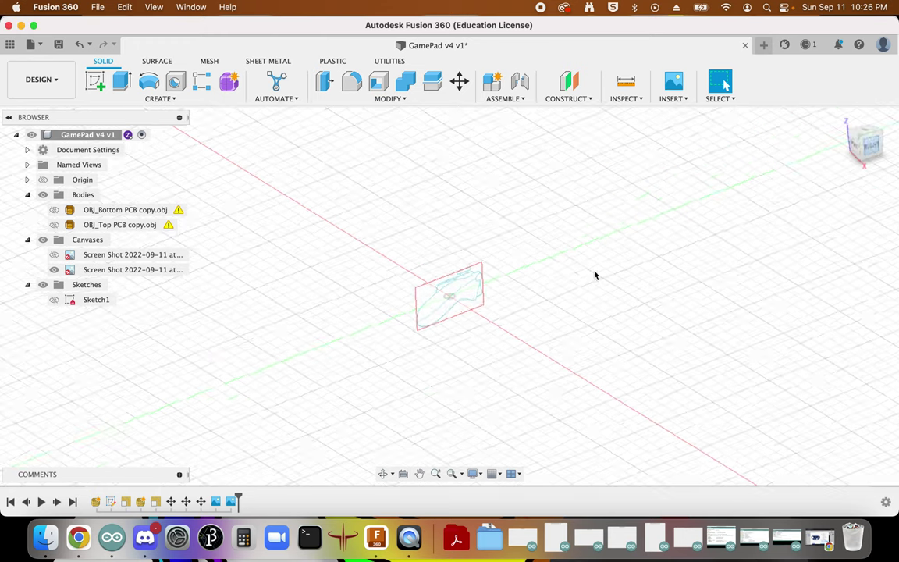
scroll(464, 303, "up", 2)
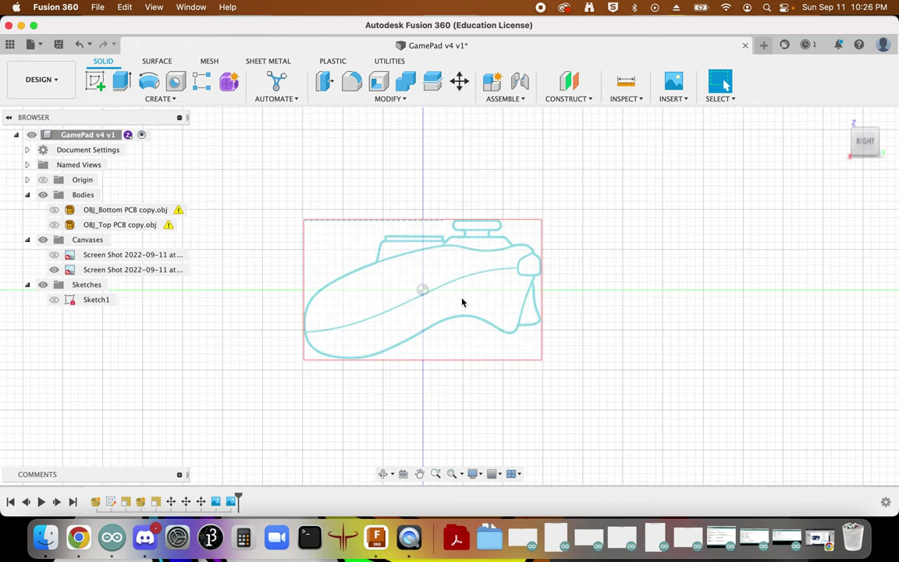
scroll(463, 303, "up", 2)
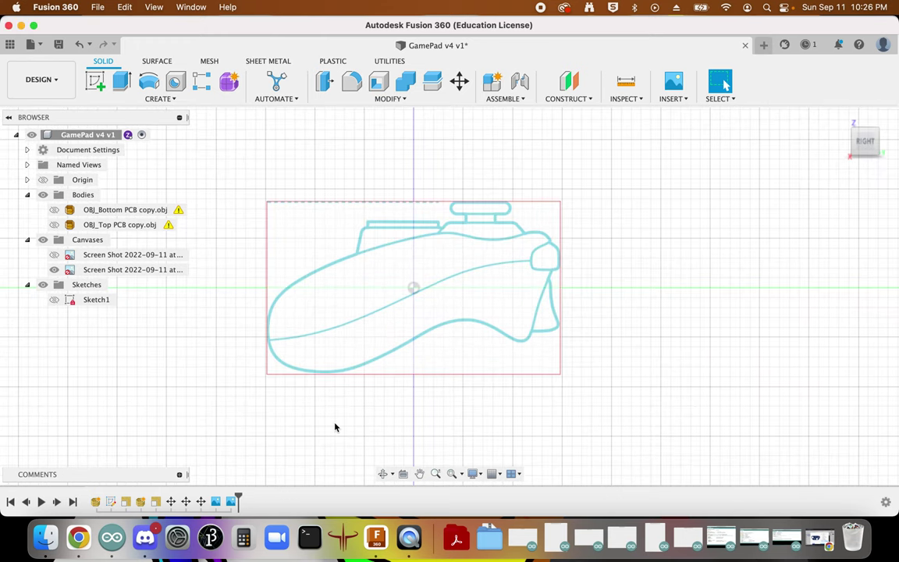
left_click(79, 539)
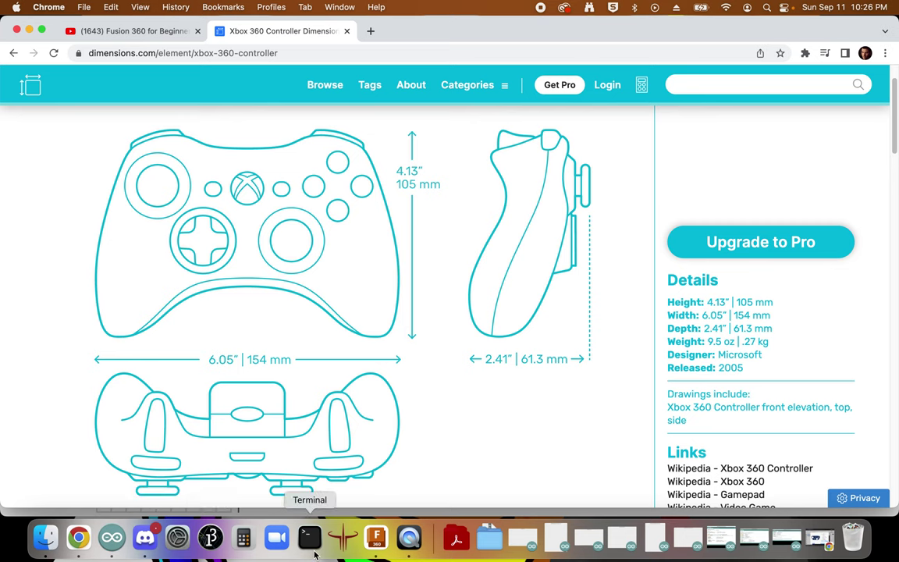
left_click(376, 537)
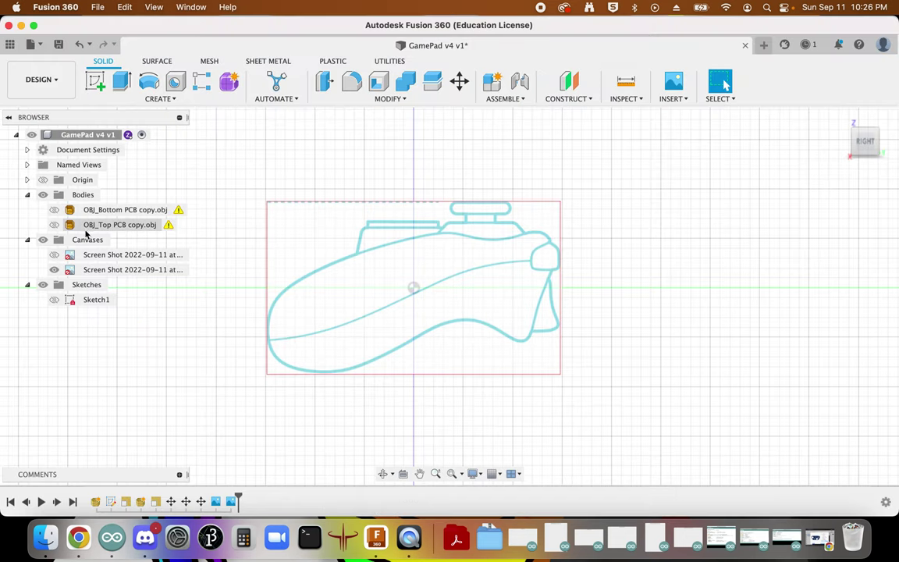
Step: Calibrate the 10.21.47 PM side-view canvas in Fusion 360 to 61.3 mm between its upper and lower edges
right_click(103, 271)
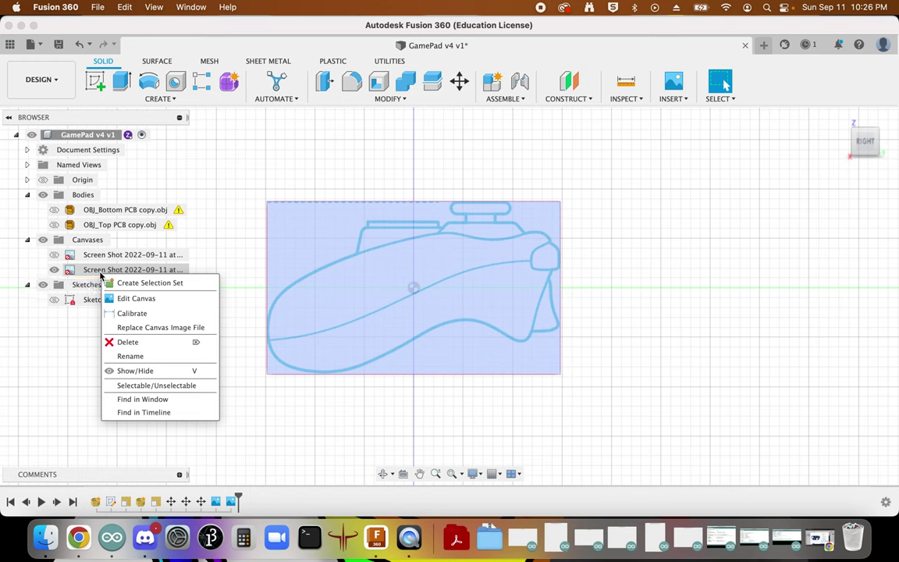
left_click(137, 312)
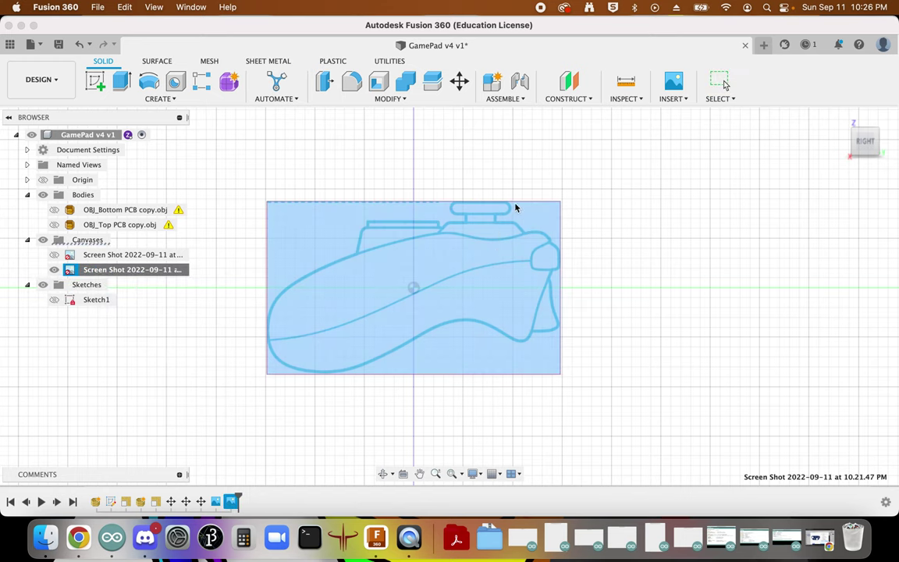
left_click(512, 202)
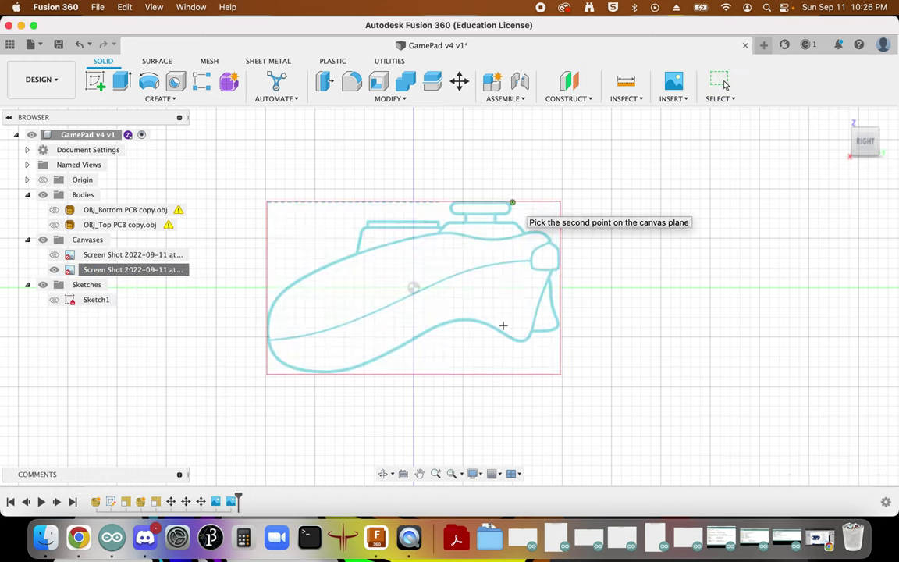
left_click(512, 374)
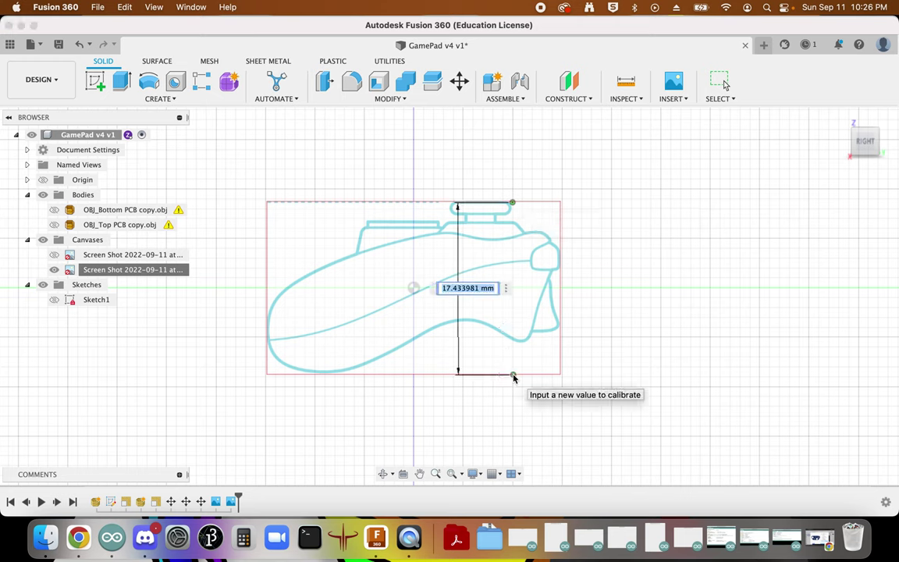
type("61.3")
key("Return")
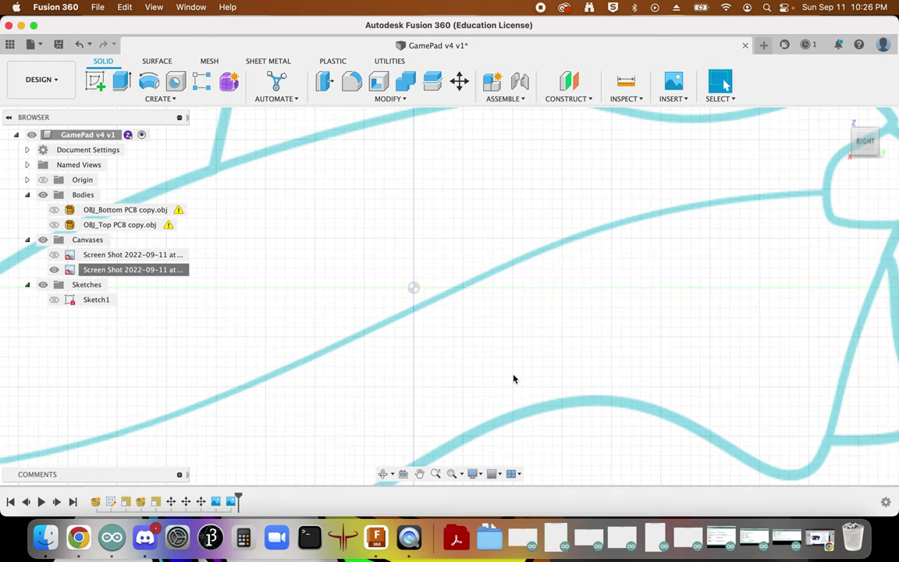
scroll(536, 369, "down", 5)
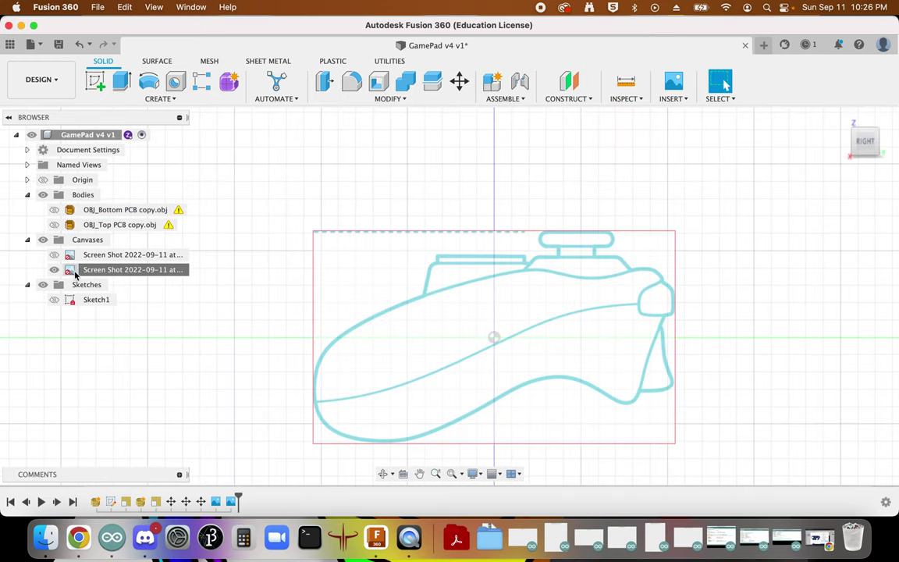
Step: Show the top-view canvas and both PCB bodies, and compare their fit from the home and right views
left_click(53, 256)
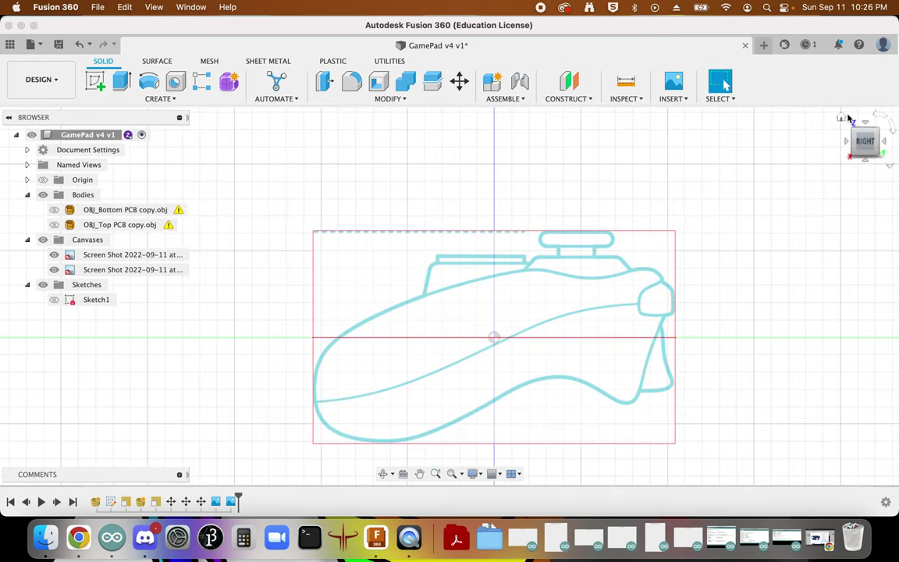
left_click(841, 119)
middle_click_drag(876, 148, 12, 160, "shift")
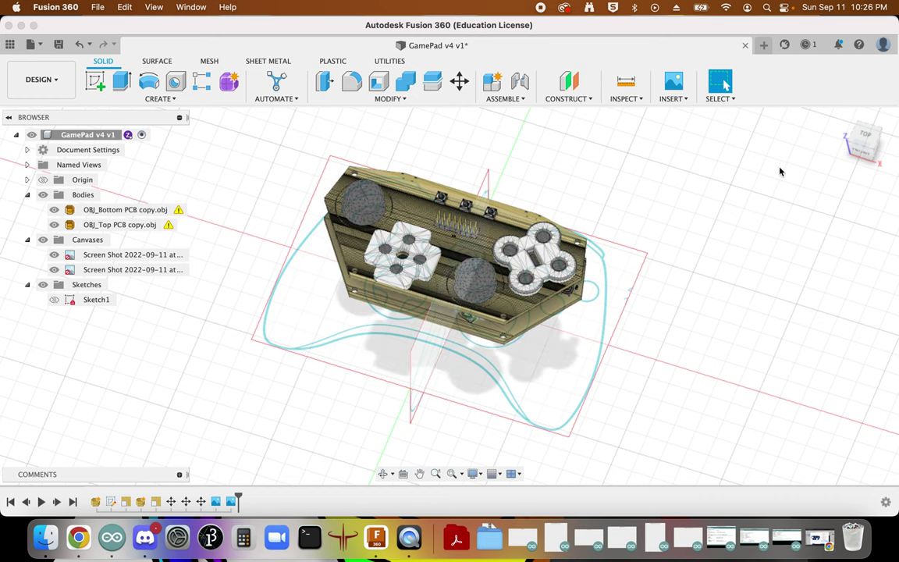
left_click(842, 121)
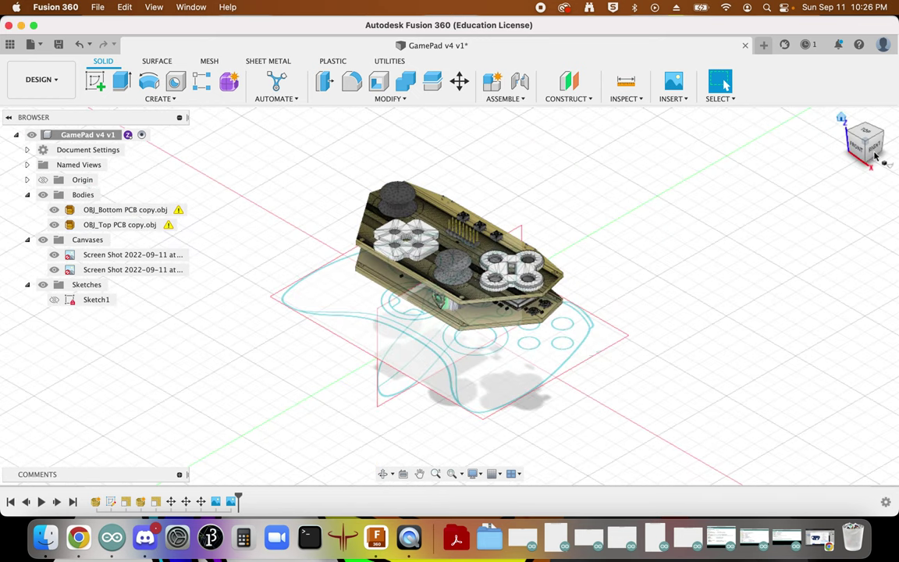
left_click(875, 154)
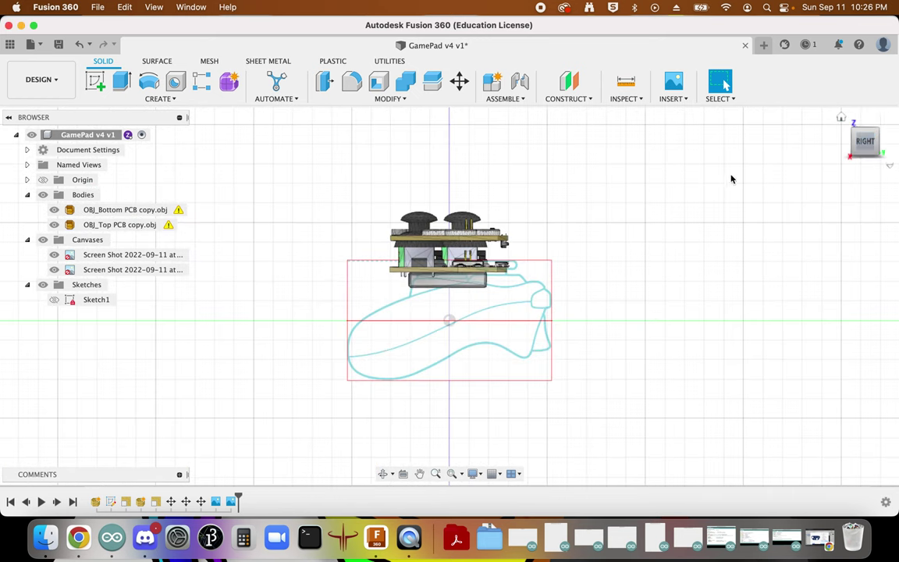
Step: Move both PCB bodies down into the side-view outline and 20 mm along Y
left_click(99, 213)
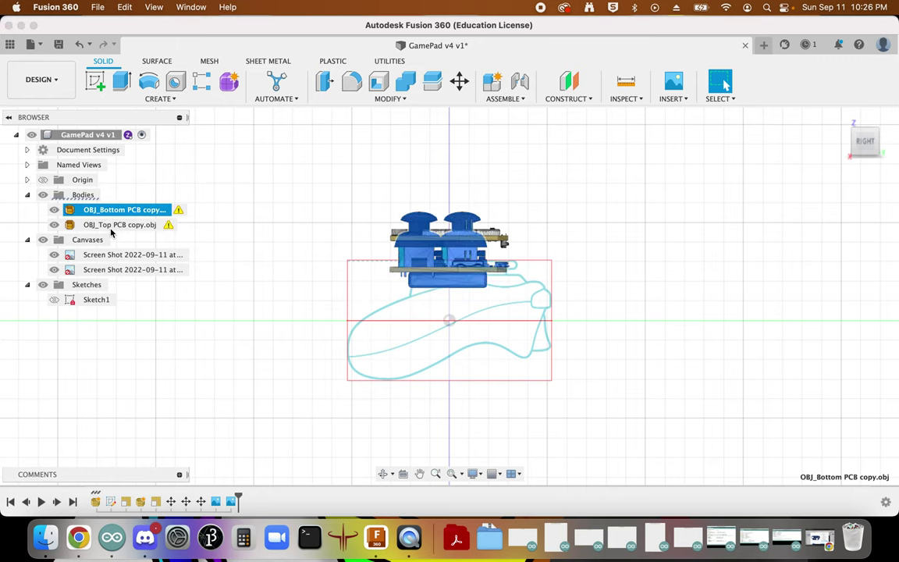
left_click(113, 226, "shift")
key("m")
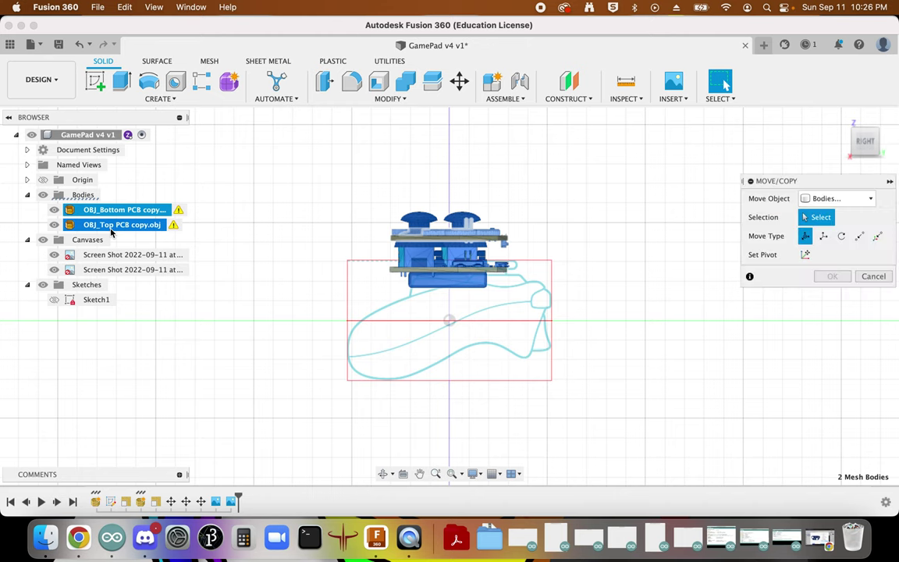
mouse_move(447, 249)
left_mouse_down()
mouse_move(448, 284)
mouse_move(449, 267)
left_mouse_up()
mouse_move(486, 306)
left_mouse_down()
mouse_move(540, 311)
mouse_move(502, 311)
left_mouse_up()
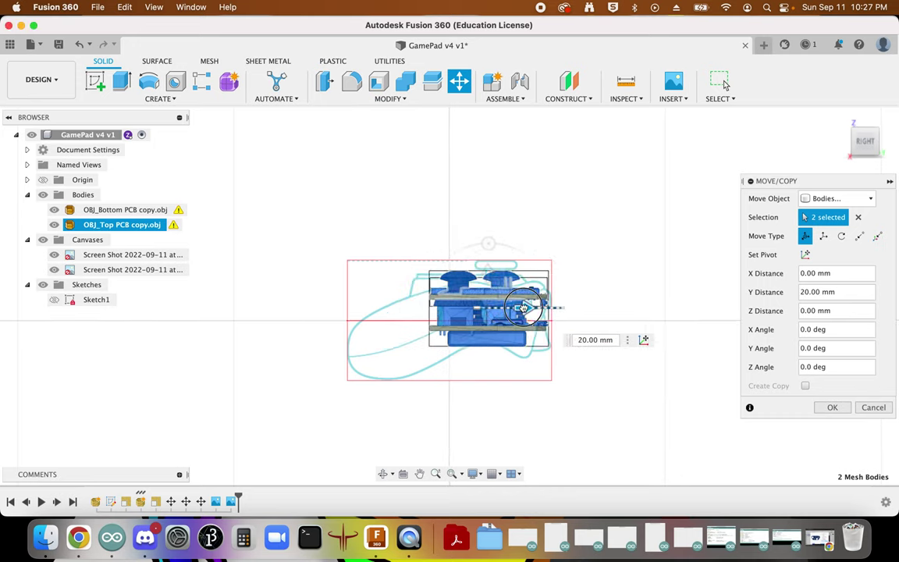
scroll(502, 311, "up", 2)
scroll(500, 310, "up", 1)
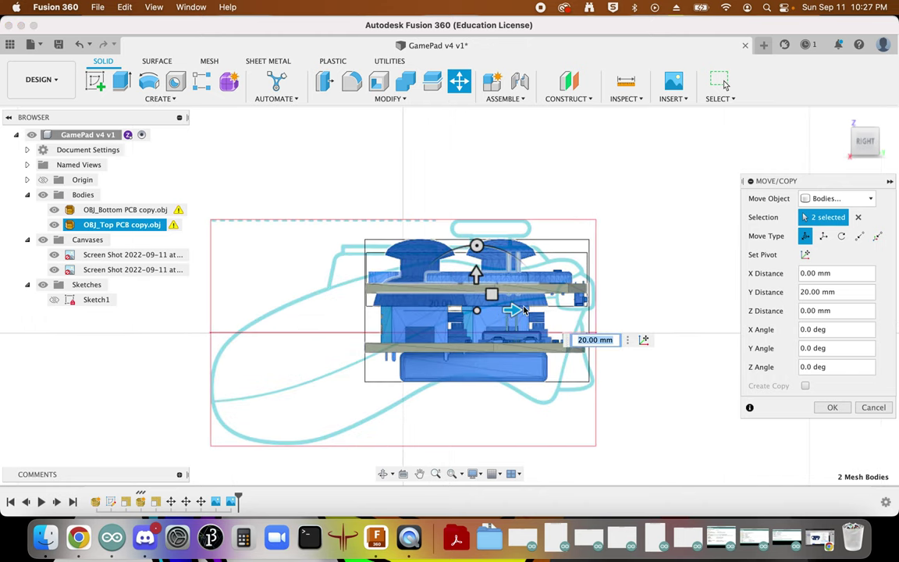
scroll(478, 289, "up", 1)
Step: Raise both PCB bodies 2 mm along Z to fit the side outline and confirm the move
left_click(465, 264)
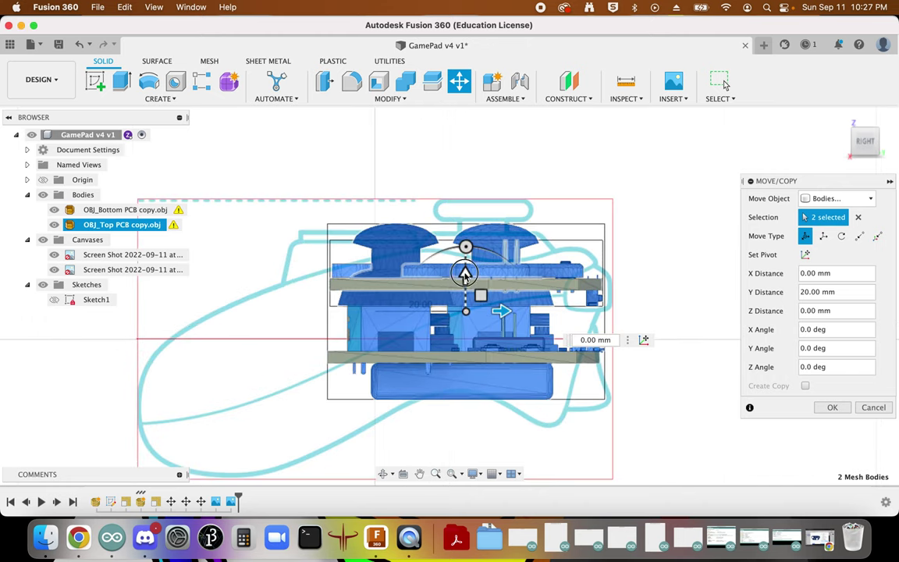
type("5")
key("Tab")
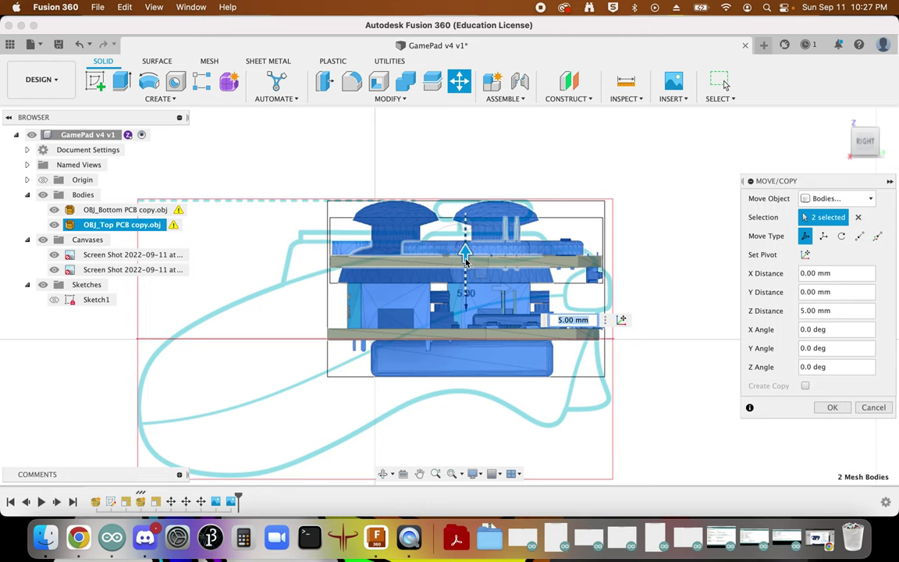
type("2")
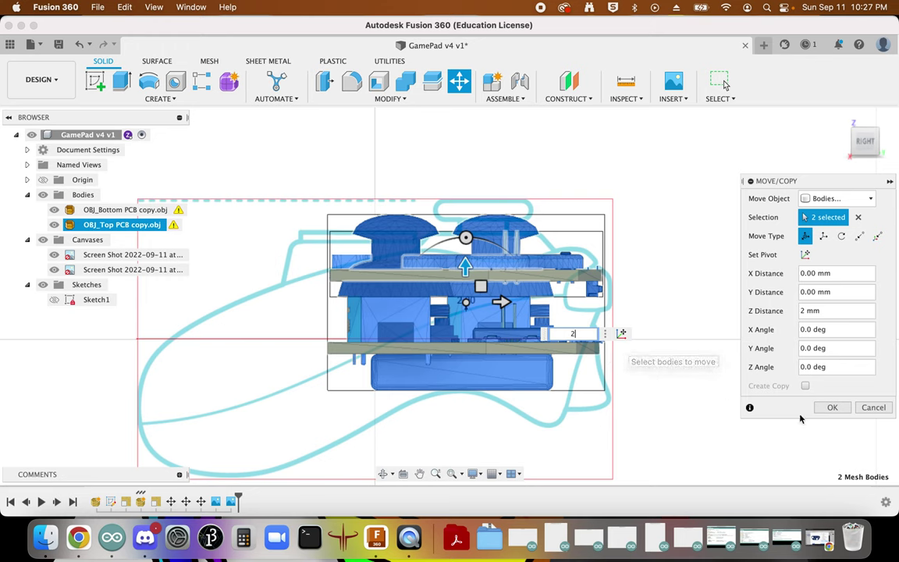
left_click(831, 408)
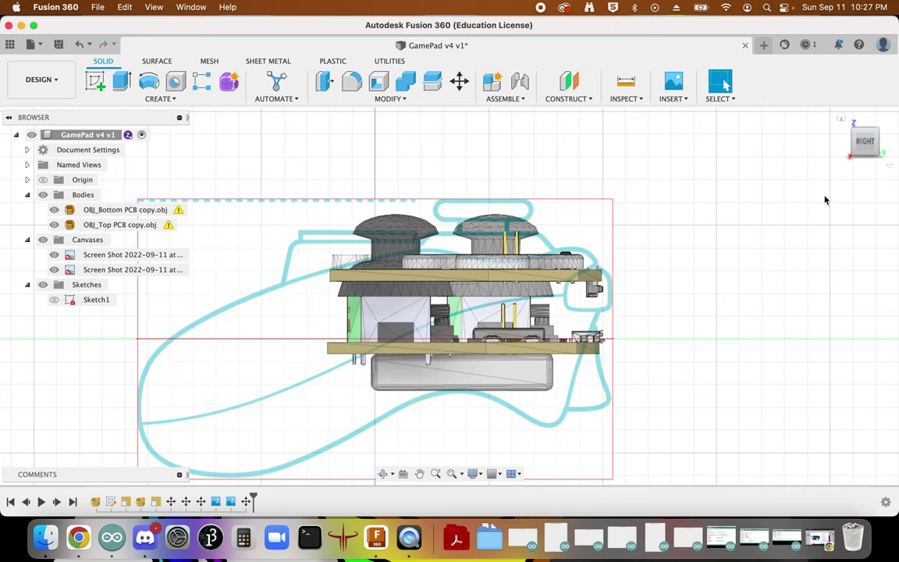
Step: Move both PCB bodies -5 mm along Y within the side-view outline
left_click(117, 209)
left_click(121, 224, "shift")
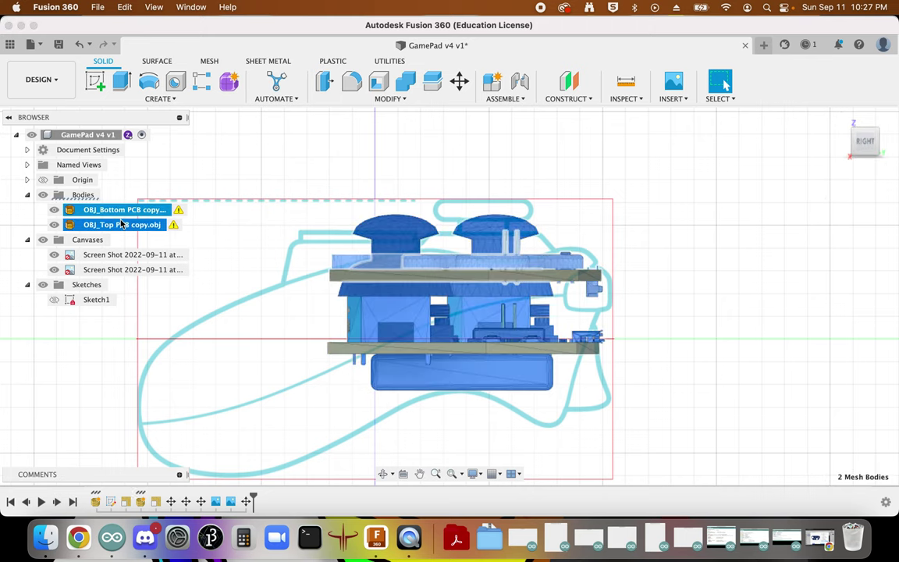
key("m")
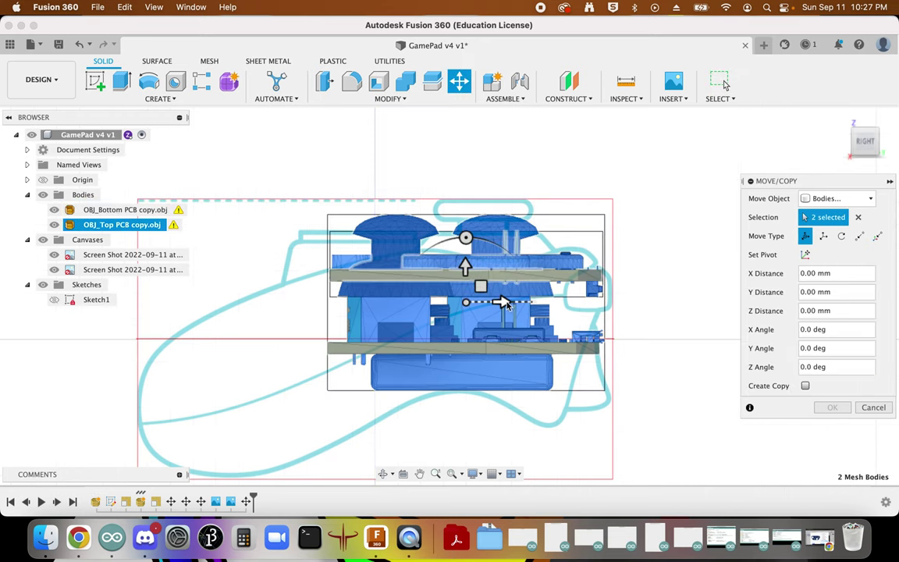
left_click_drag(497, 304, 489, 303)
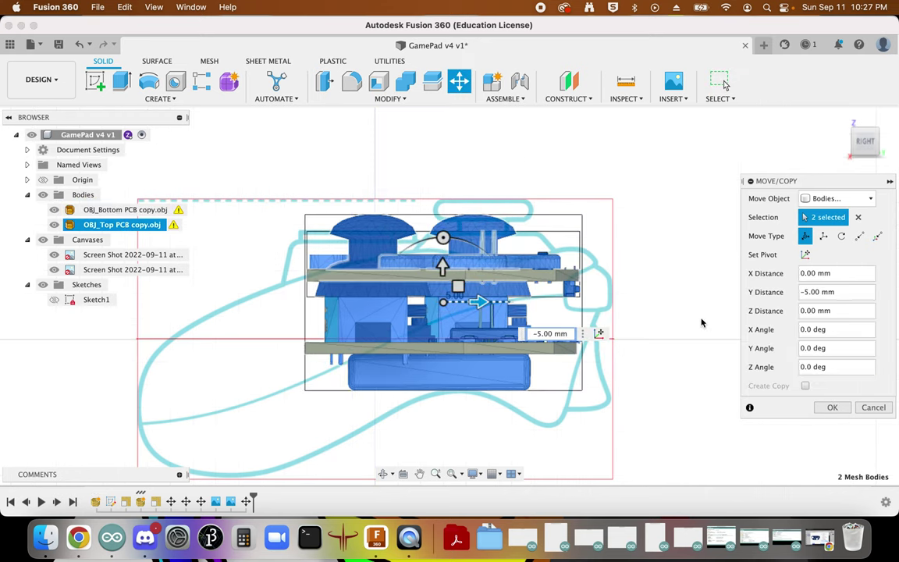
left_click(832, 409)
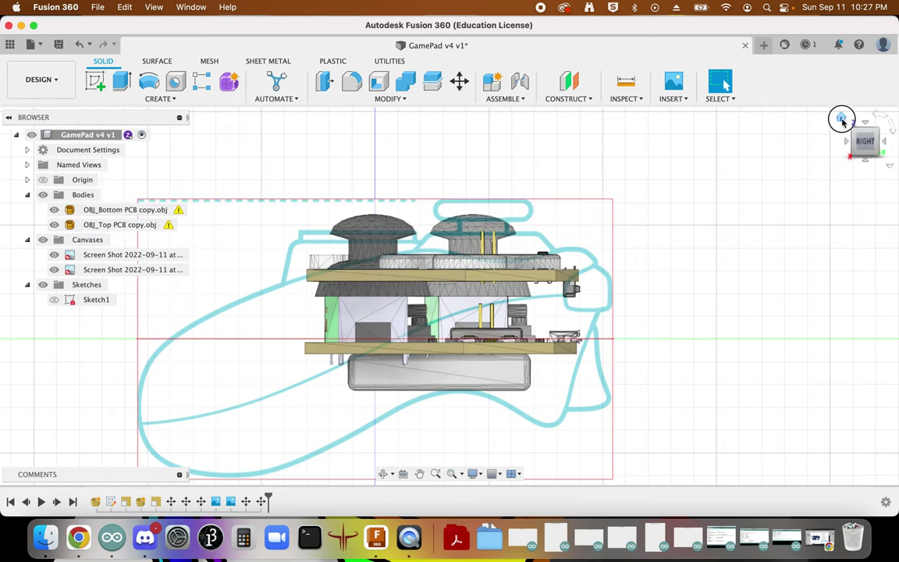
Step: Return to the home view and hide both PCB bodies and both canvases
left_click(841, 118)
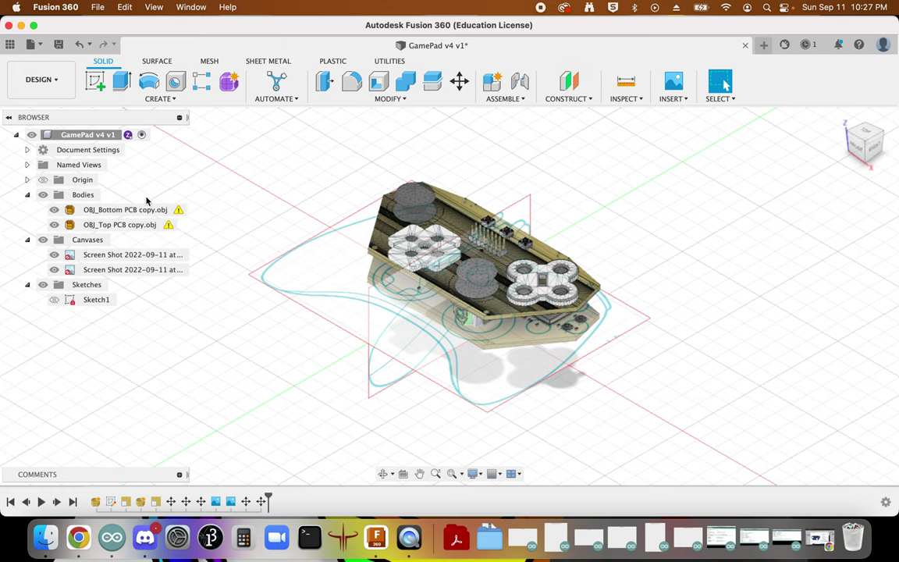
left_click(54, 209)
left_click(54, 224)
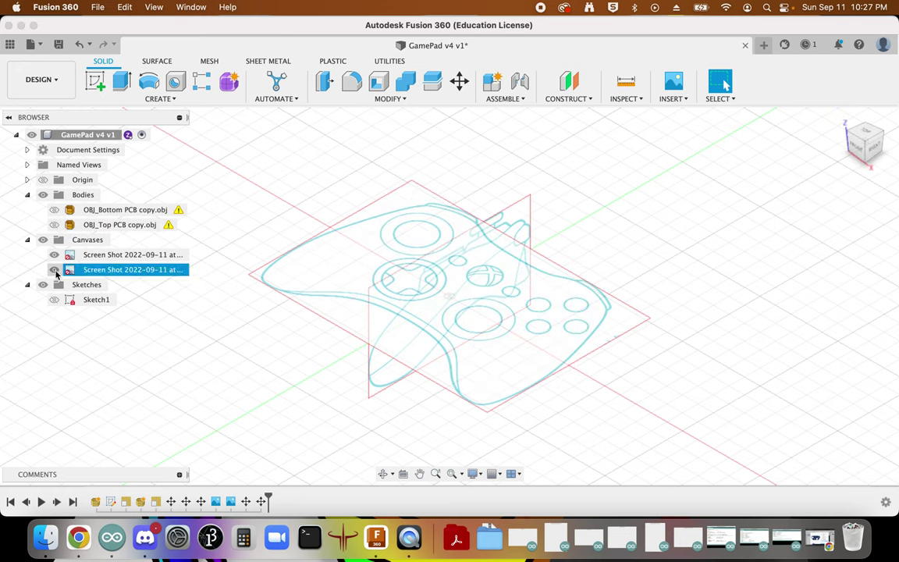
left_click(53, 254)
left_click(54, 269)
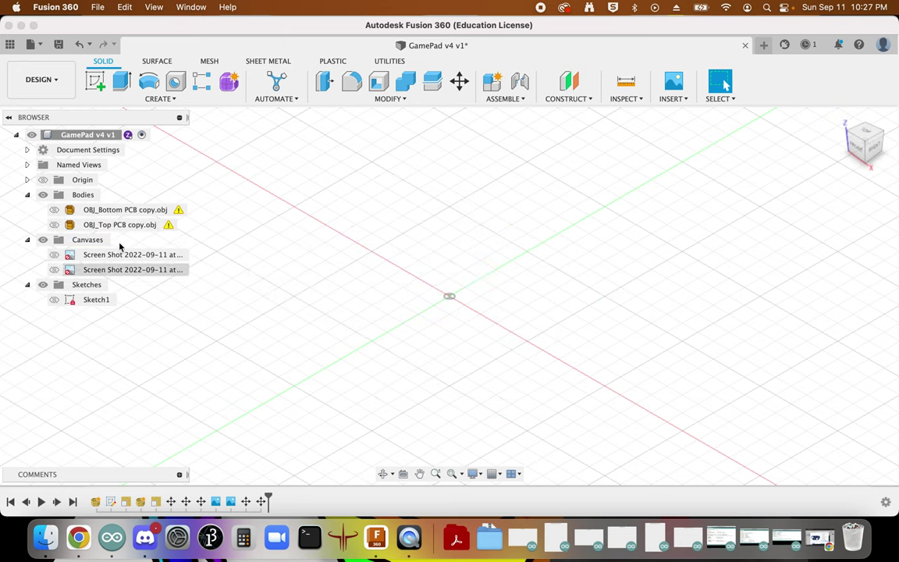
Step: Open the 10.21.53 PM screenshot from the Desktop as a new canvas and place it on the XZ plane
left_click(676, 99)
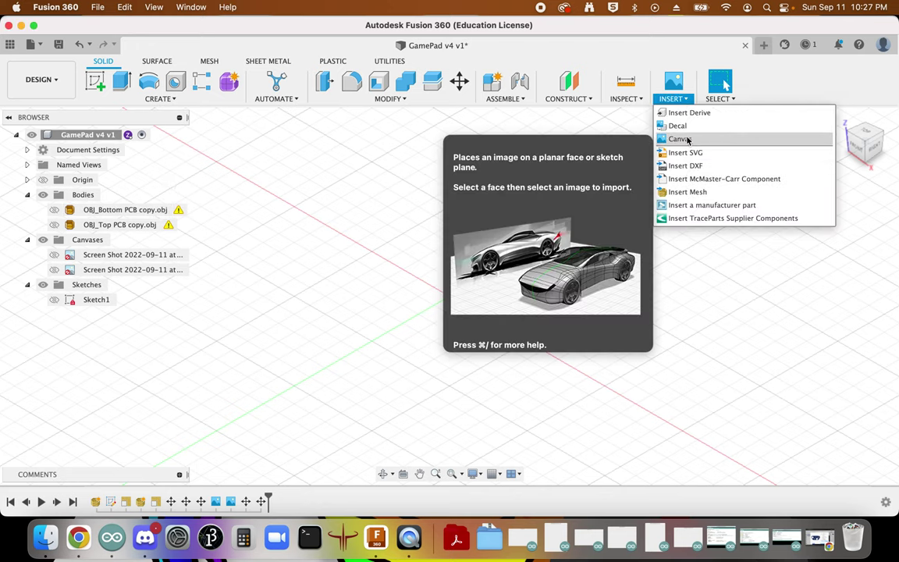
left_click(687, 139)
left_click(295, 396)
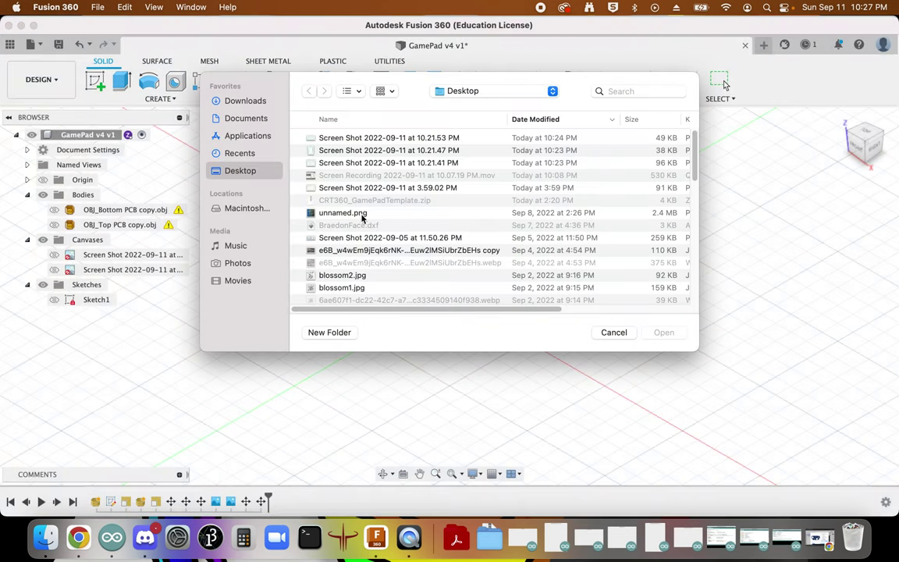
left_click(336, 138)
left_click(664, 333)
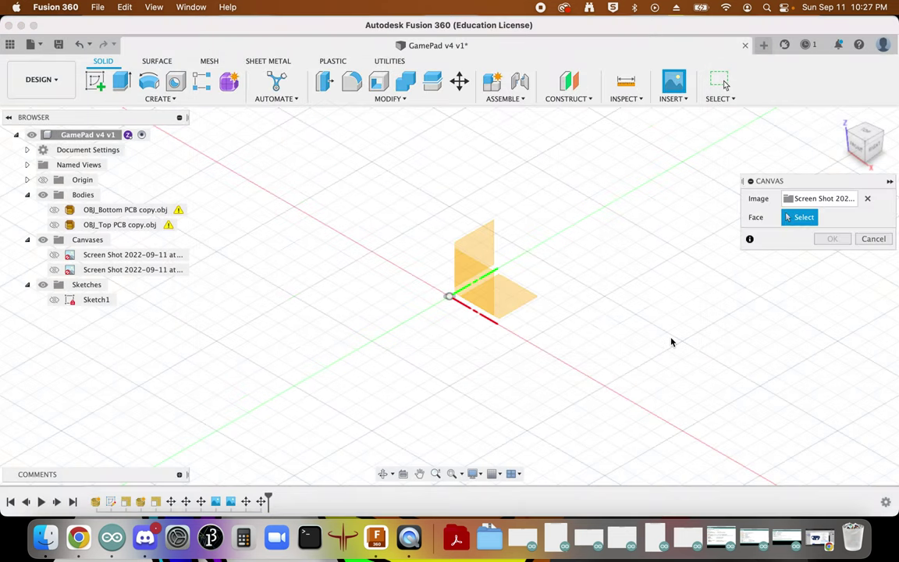
left_click(486, 281)
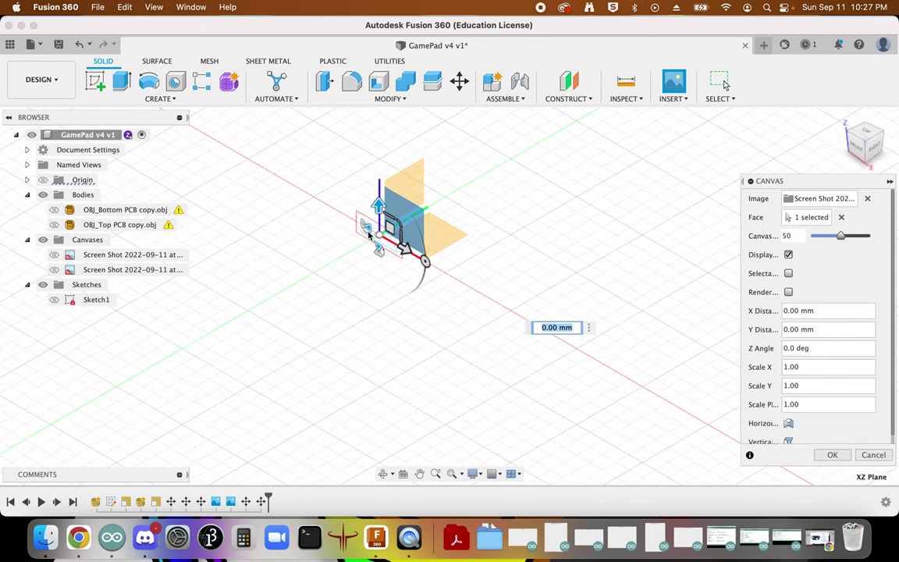
scroll(438, 263, "down", 2)
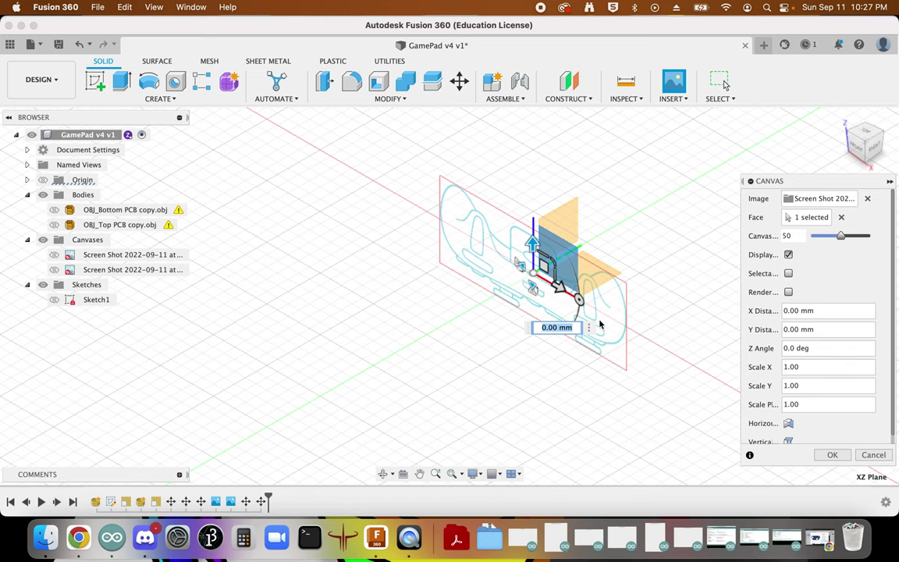
Step: Rotate the new XZ-plane canvas by -180 degrees, confirm the placement and look at it from the front
left_click_drag(579, 300, 411, 204)
left_click(833, 455)
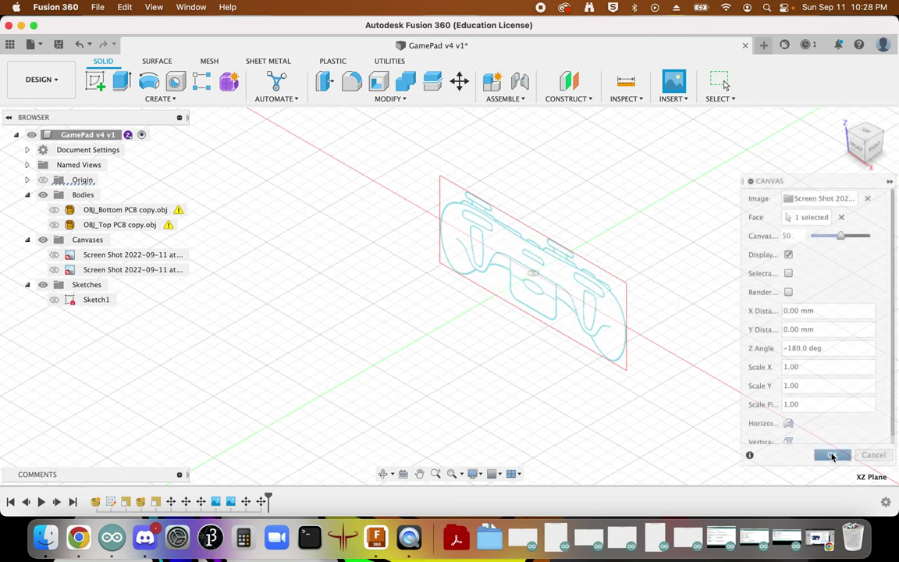
left_click(859, 149)
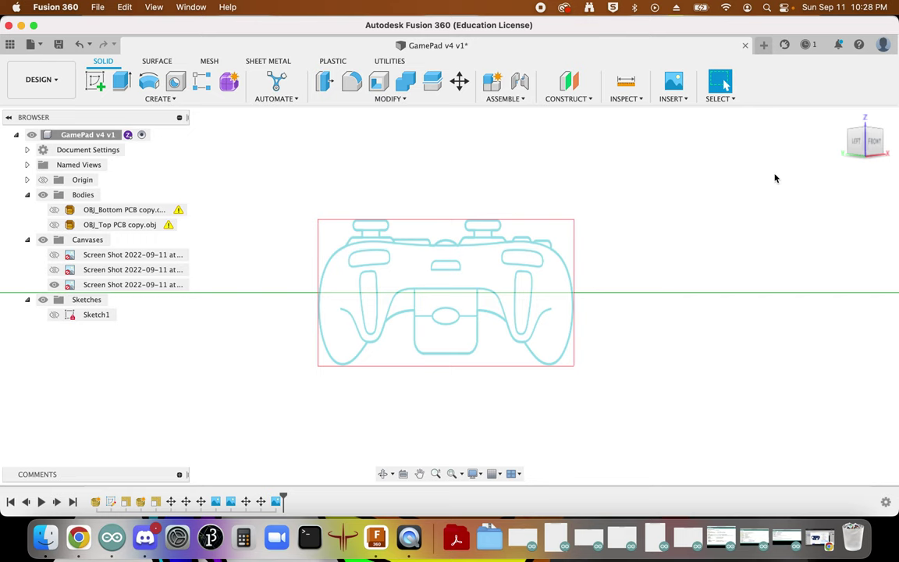
left_click(839, 118)
left_click(858, 149)
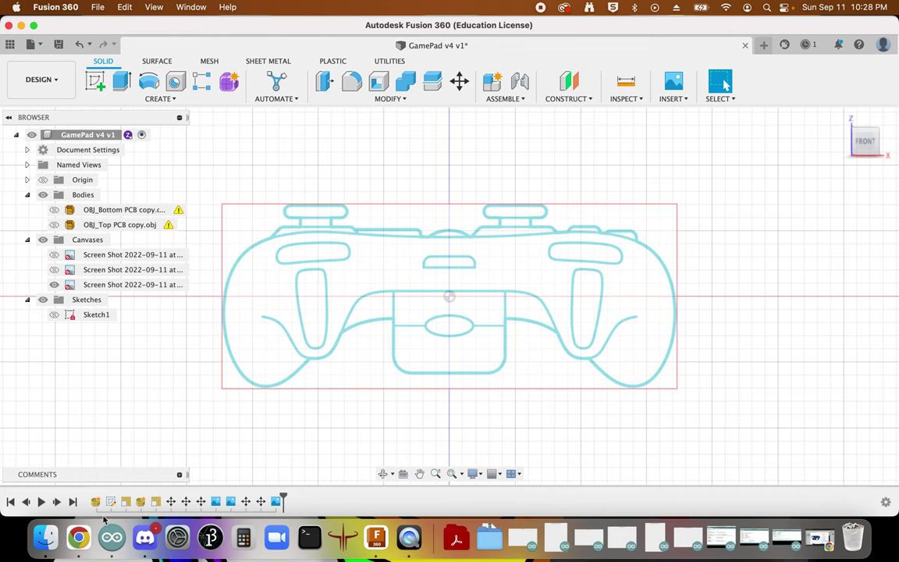
Step: Check the controller's width on the dimensions.com page in Chrome, and calibrate the XZ-plane canvas in Fusion 360 to 154 mm across its full width
left_click(78, 537)
scroll(381, 371, "down", 2)
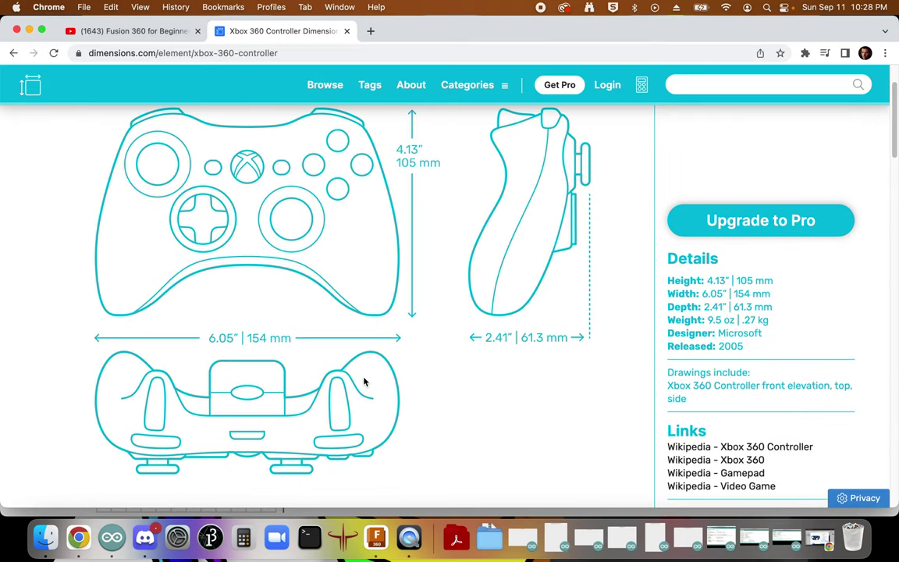
scroll(312, 367, "down", 1)
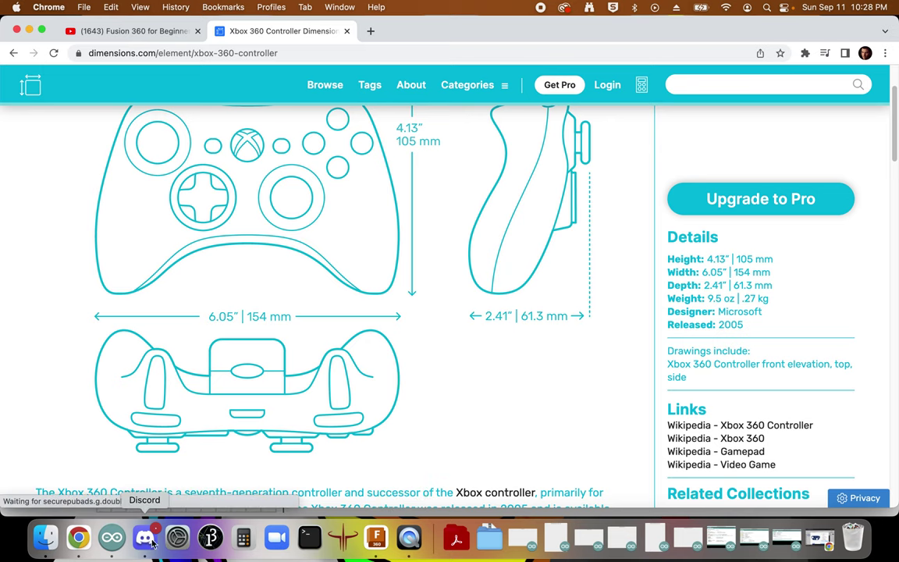
left_click(376, 537)
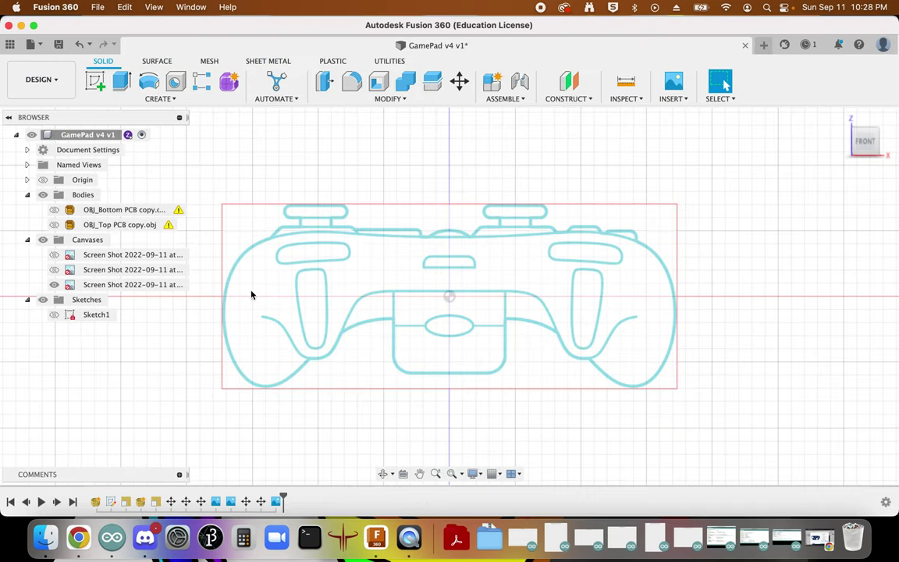
right_click(109, 284)
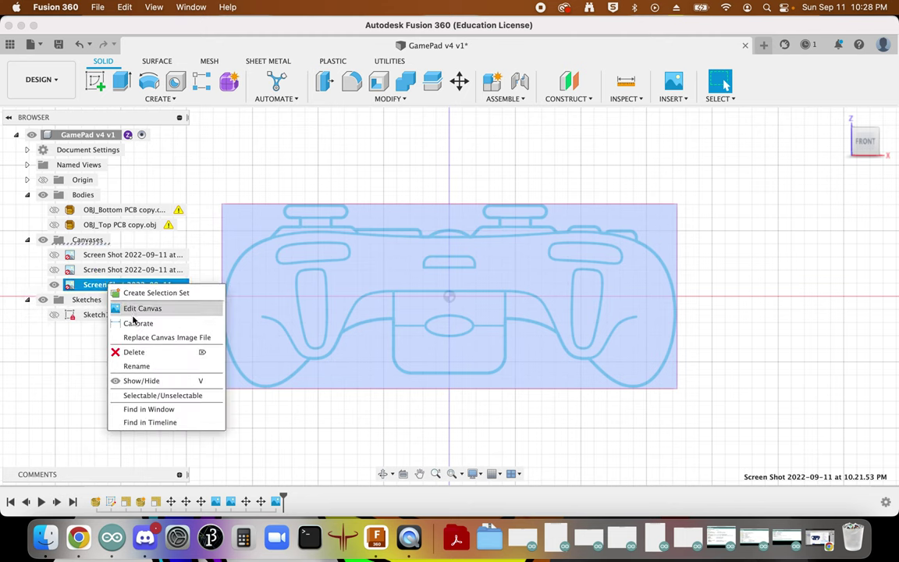
left_click(226, 311)
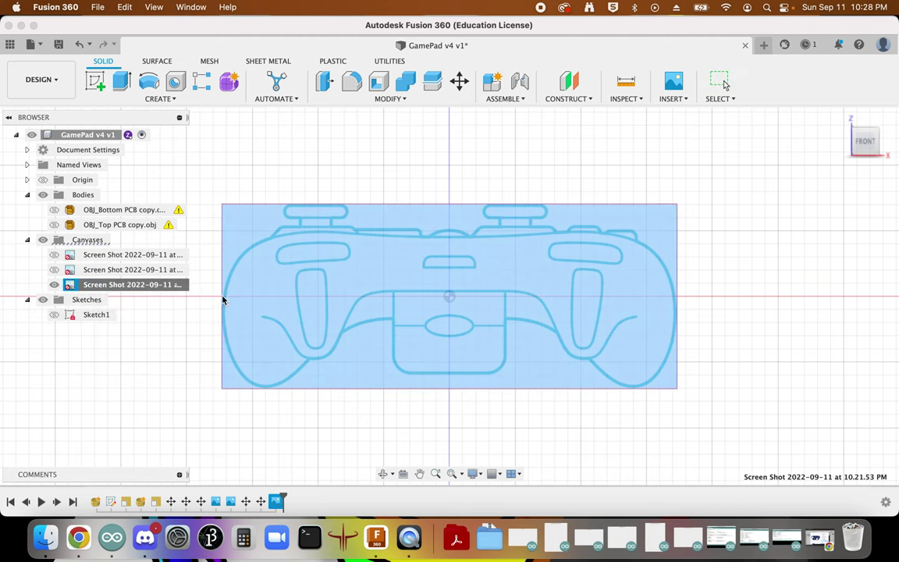
left_click(223, 297)
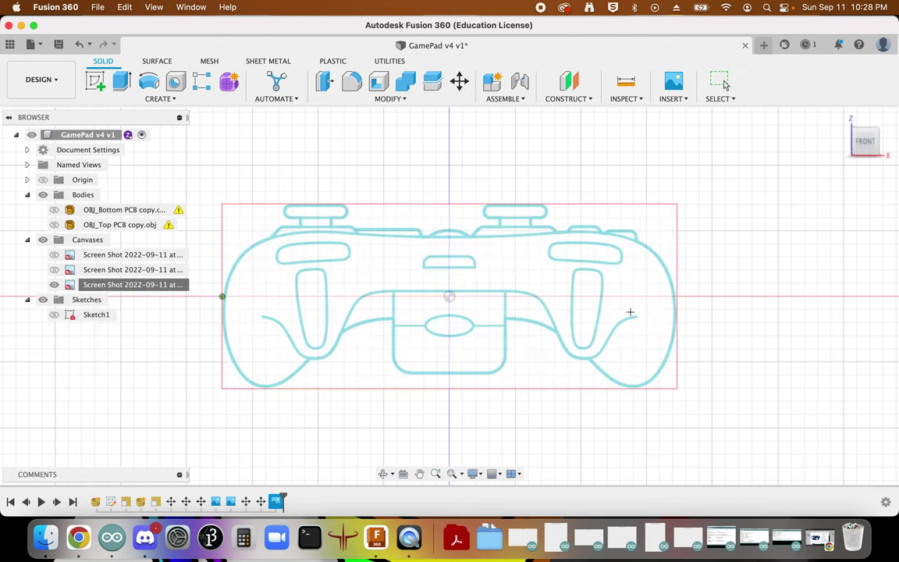
left_click(678, 298)
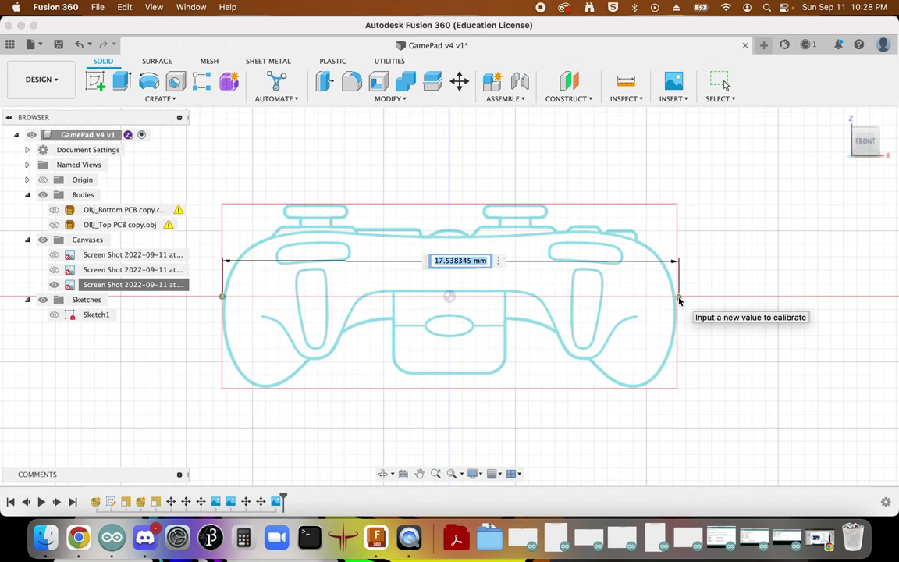
type("1")
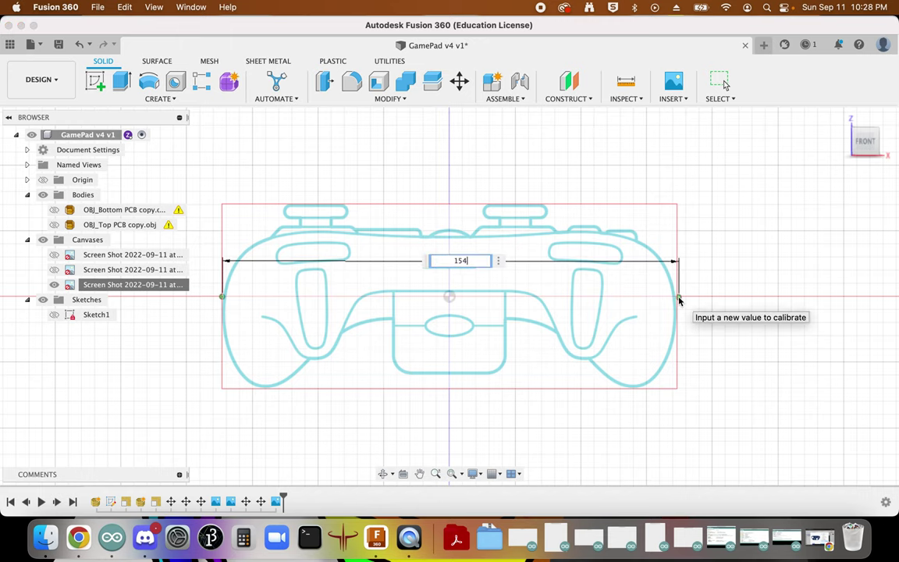
type("54")
key("Return")
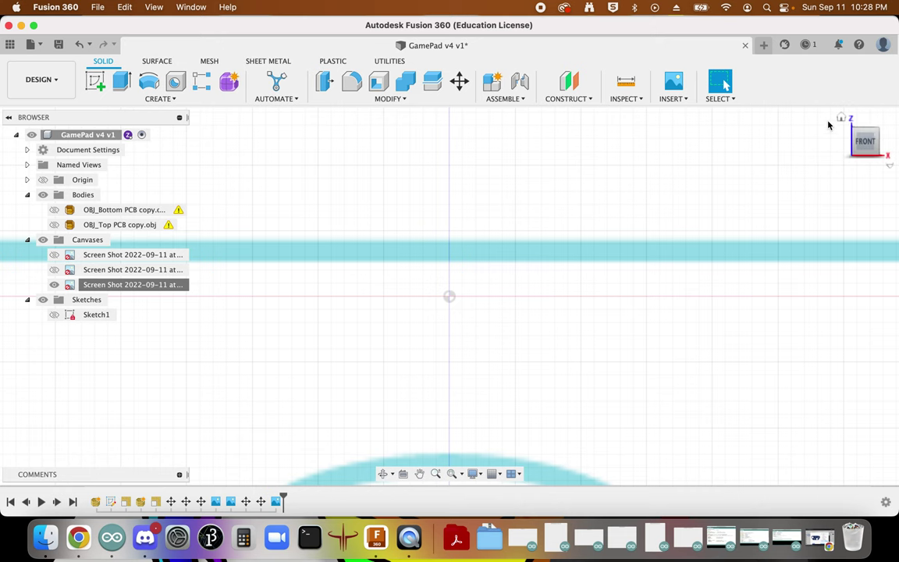
Step: Show the two hidden canvases and check all three against each other from the home and front views
left_click(840, 117)
left_click(57, 269)
left_click(56, 269)
left_click(56, 254)
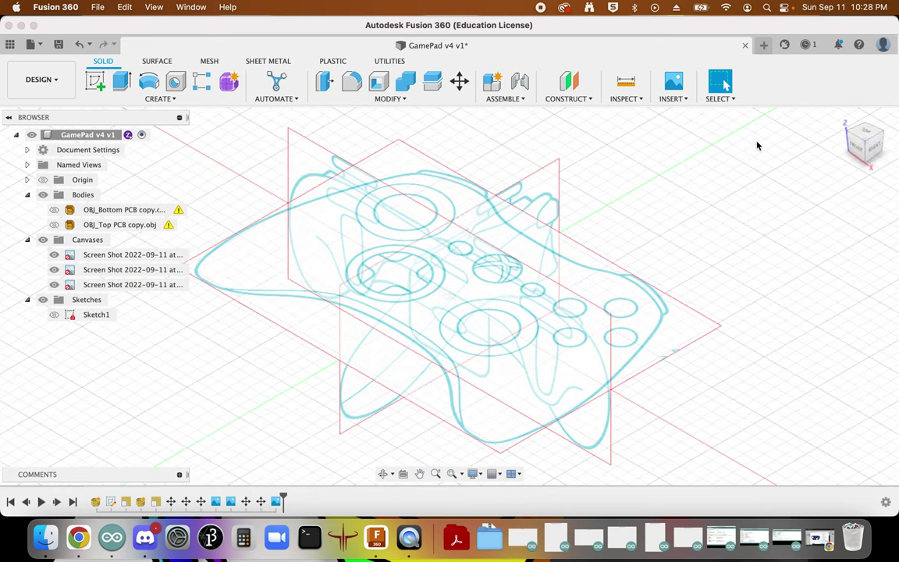
left_click(862, 149)
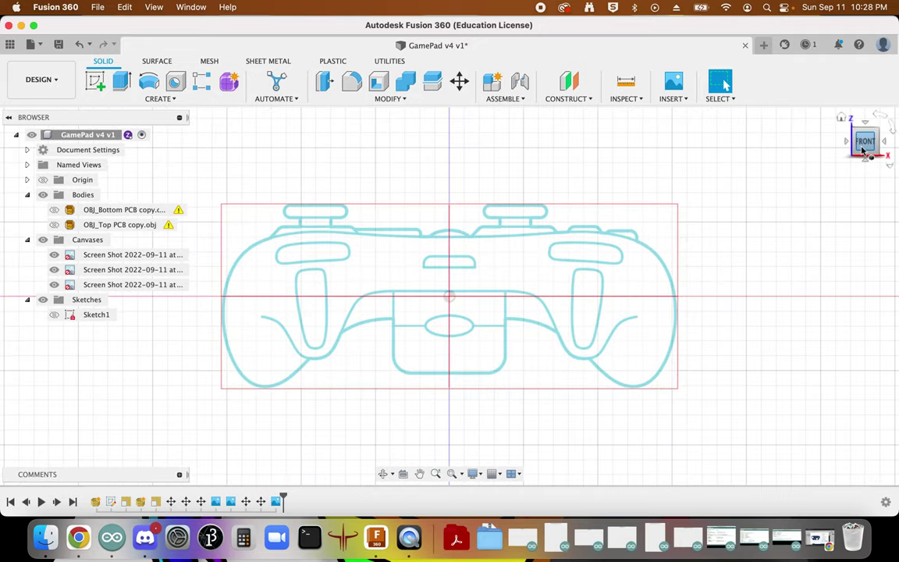
left_click_drag(867, 147, 778, 130)
Step: Show both PCB bodies and inspect their fit within the three canvases, returning to the home view
left_click(54, 225)
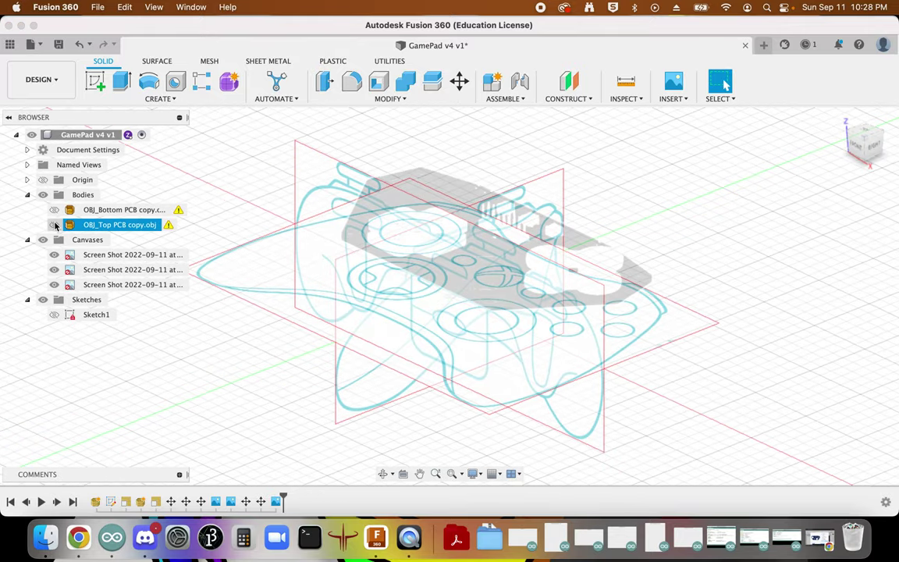
left_click(54, 210)
middle_click_drag(787, 140, 702, 141, "shift")
left_click(841, 119)
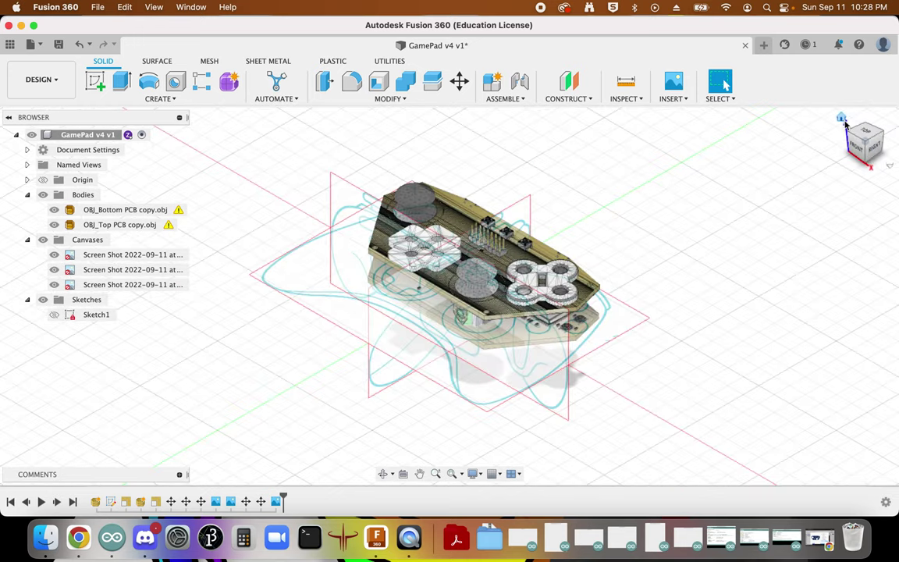
Step: Hide both PCB bodies and save the design with the version description "User Saved"
left_click(54, 225)
left_click(54, 226)
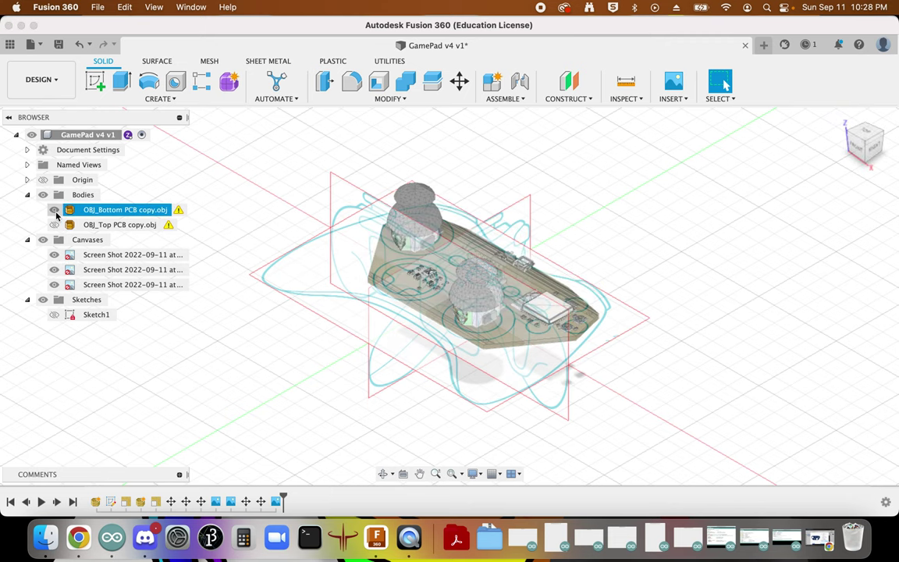
left_click(53, 209)
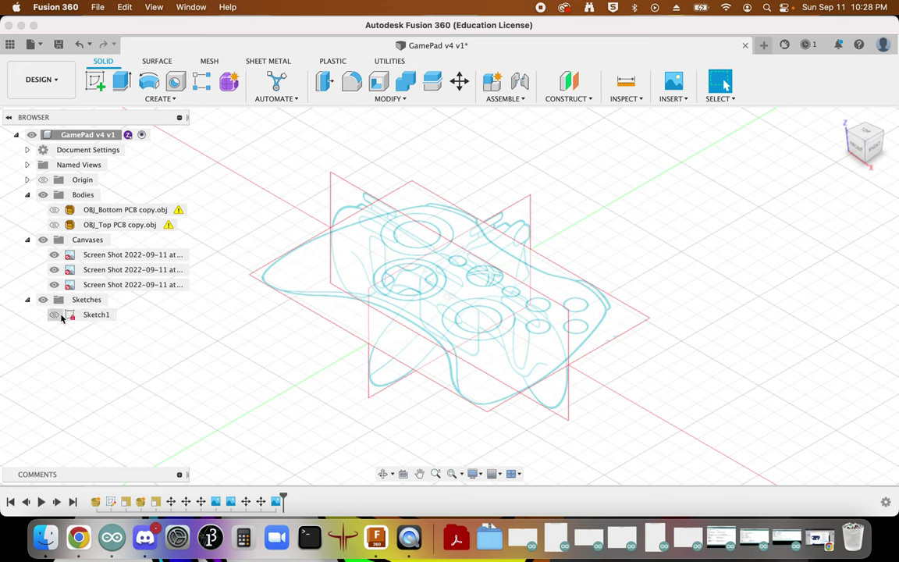
key("super+s")
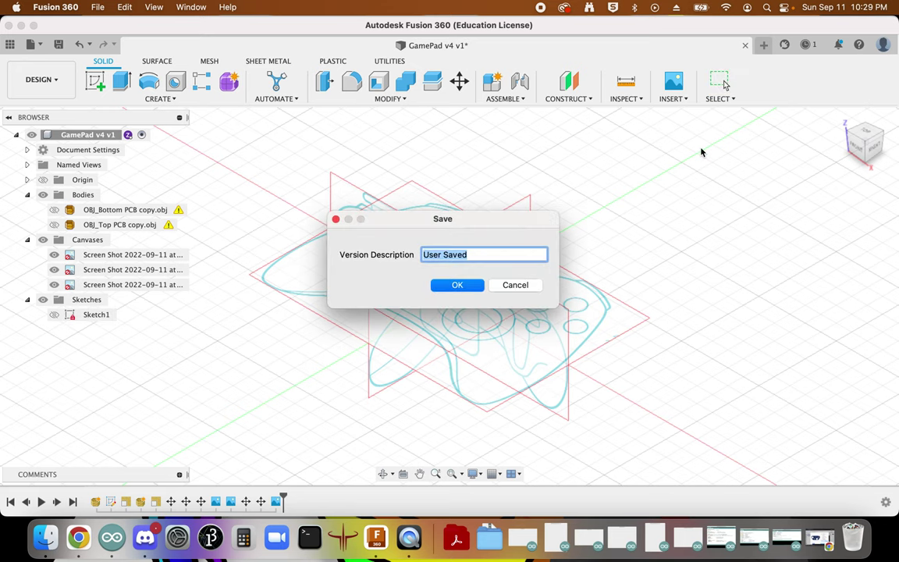
left_click(465, 287)
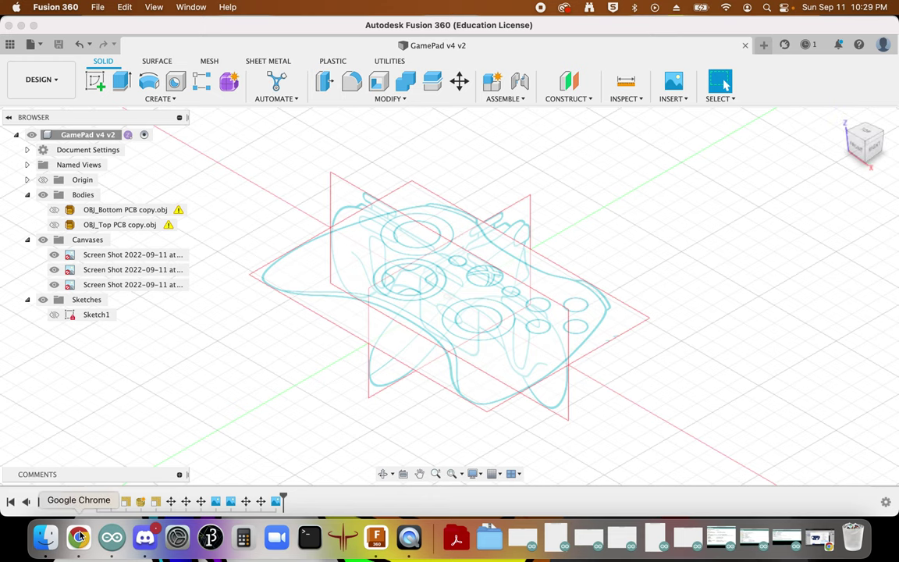
Step: Look at the model from the top and hide the side and front canvases, leaving only the top canvas shown
left_click(866, 134)
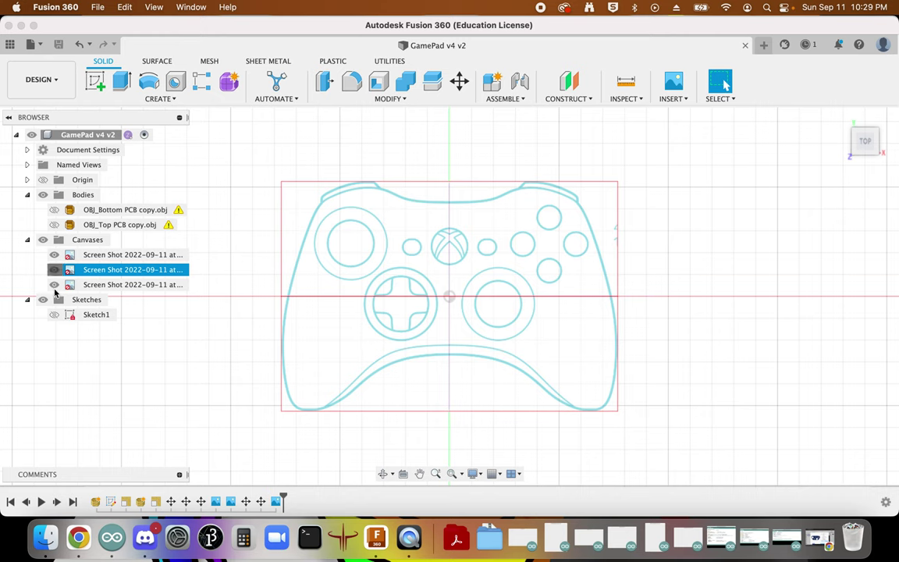
left_click(54, 284)
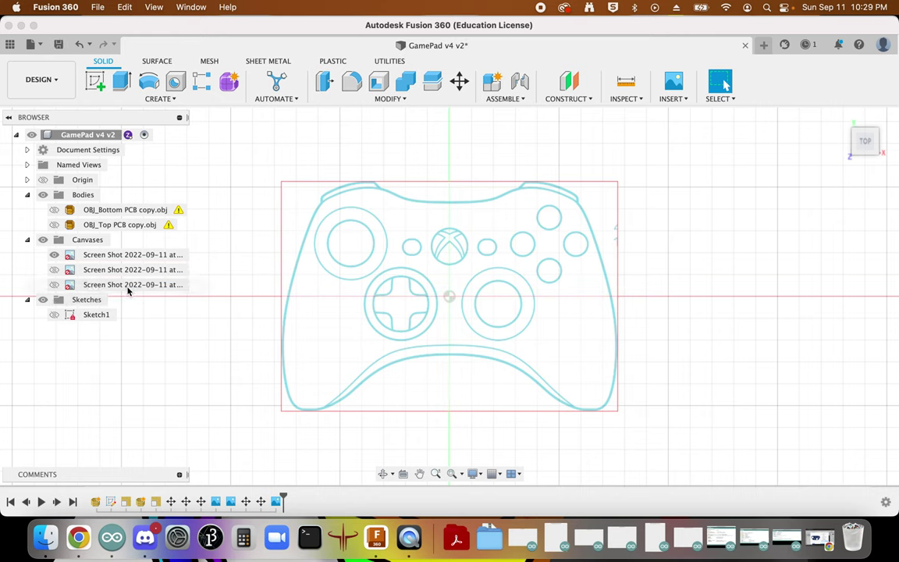
Step: Watch the Free Form section of the X-BOX Series X Controller Part 1 video in Chrome, and create a form in Fusion 360
left_click(79, 537)
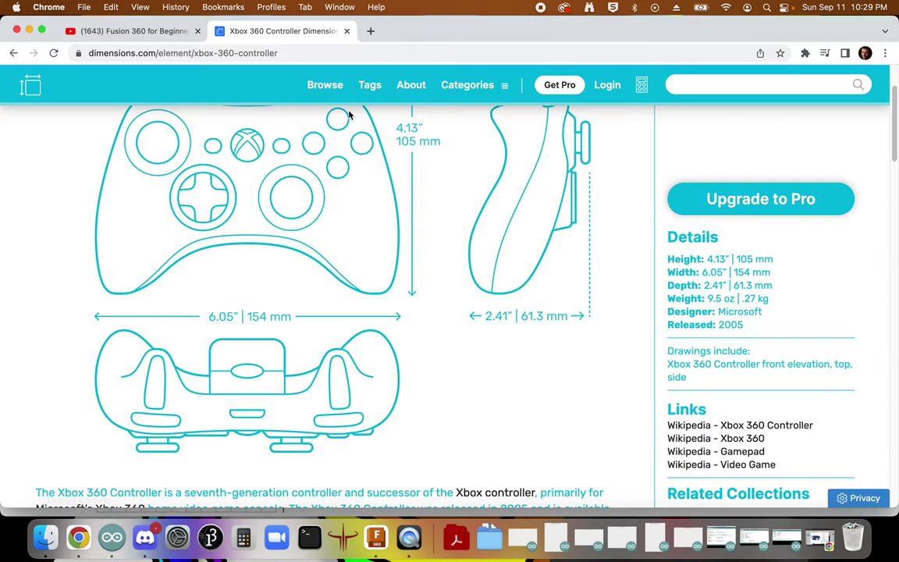
left_click(138, 31)
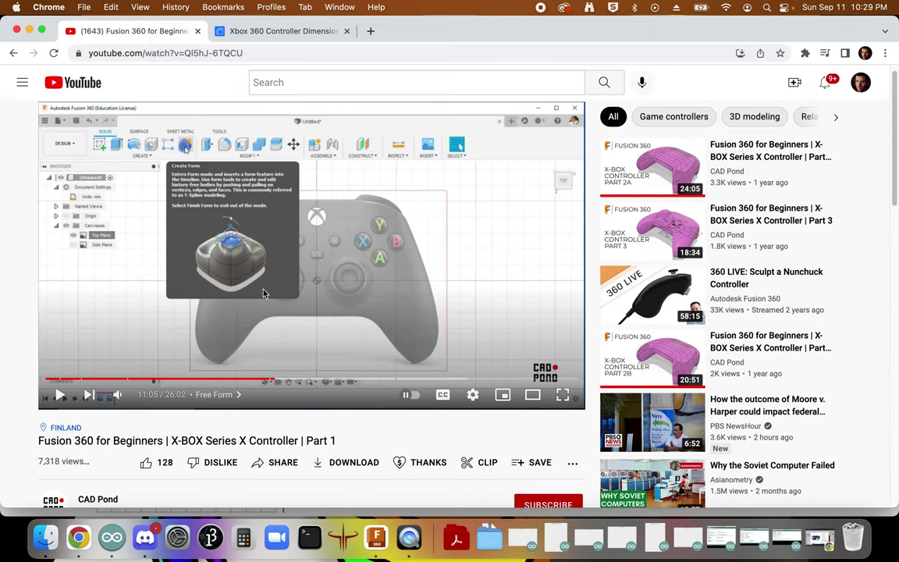
left_click(473, 395)
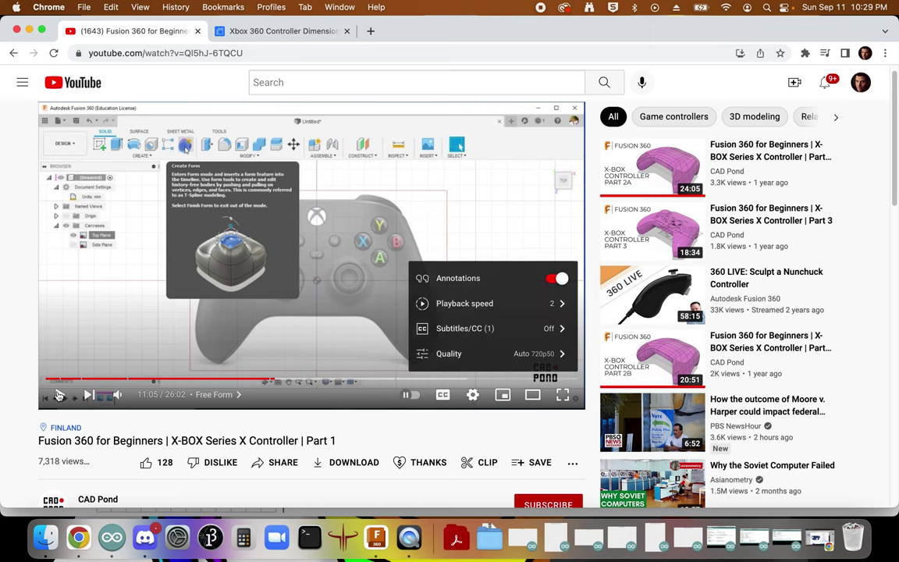
left_click(59, 396)
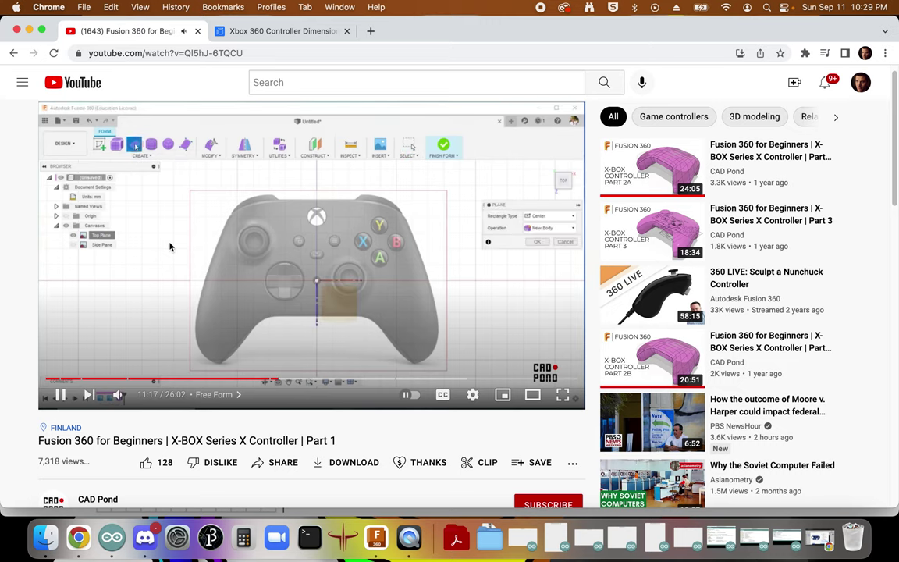
key("space")
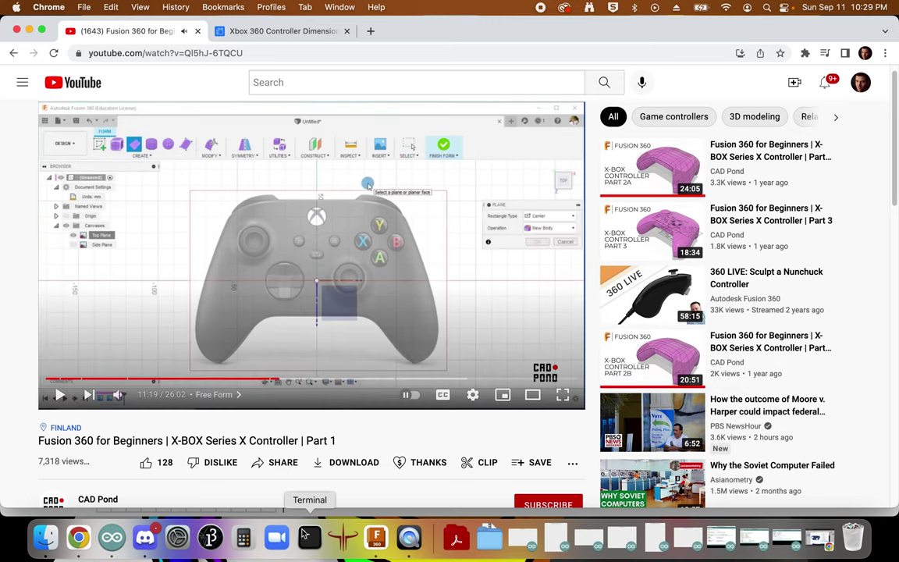
left_click(376, 537)
left_click(231, 83)
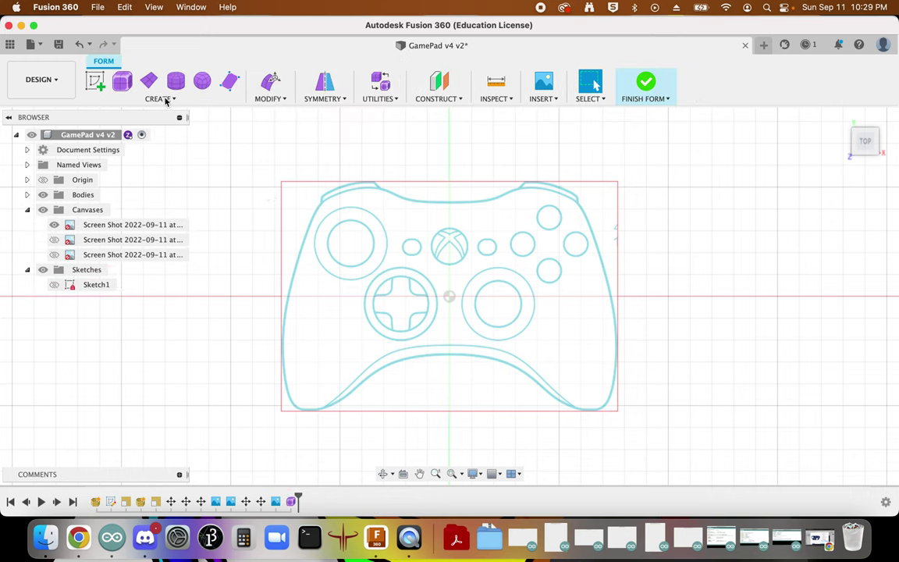
Step: Watch the tutorial's plane placement in Chrome and draw a centre-based form plane about 49.5 by 33.5 mm over the Xbox logo in Fusion 360
left_click(149, 80)
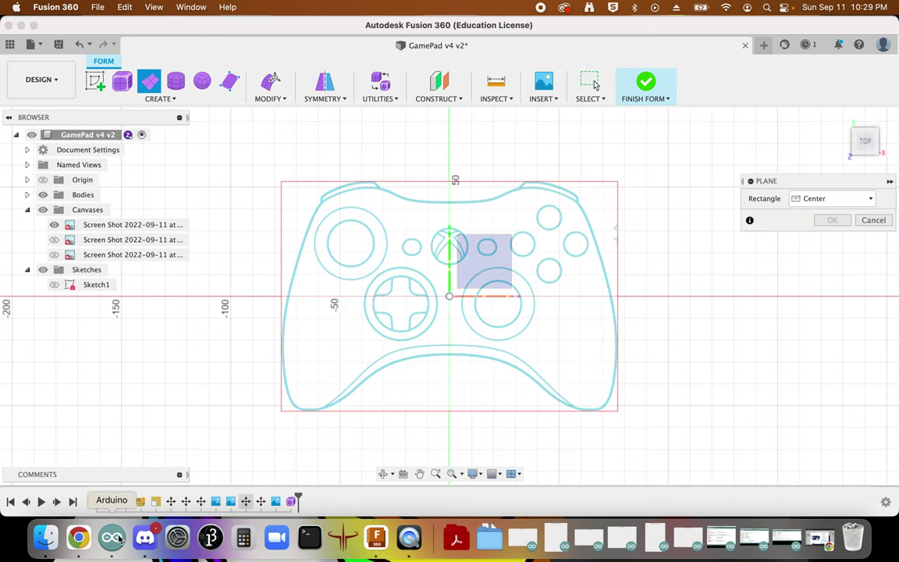
key("super+Tab")
left_click(283, 325)
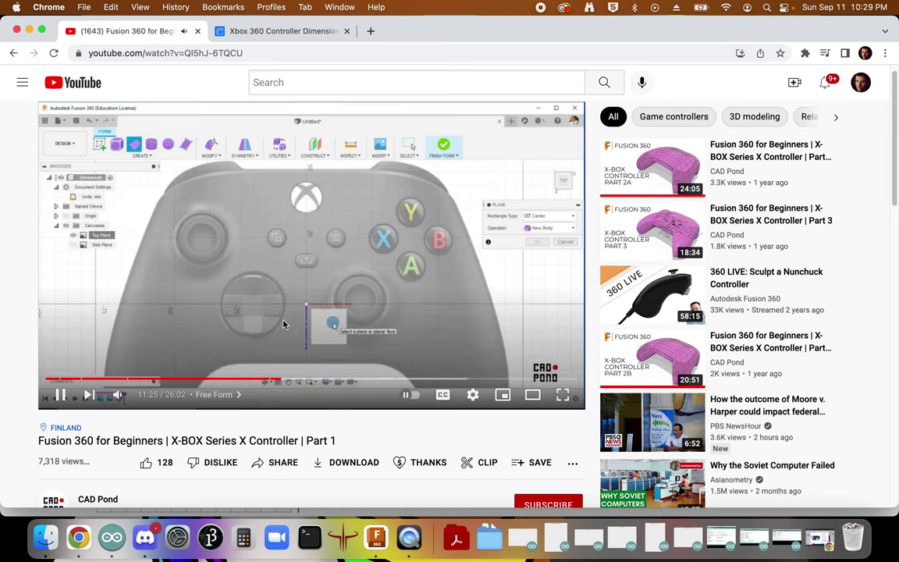
left_click(376, 537)
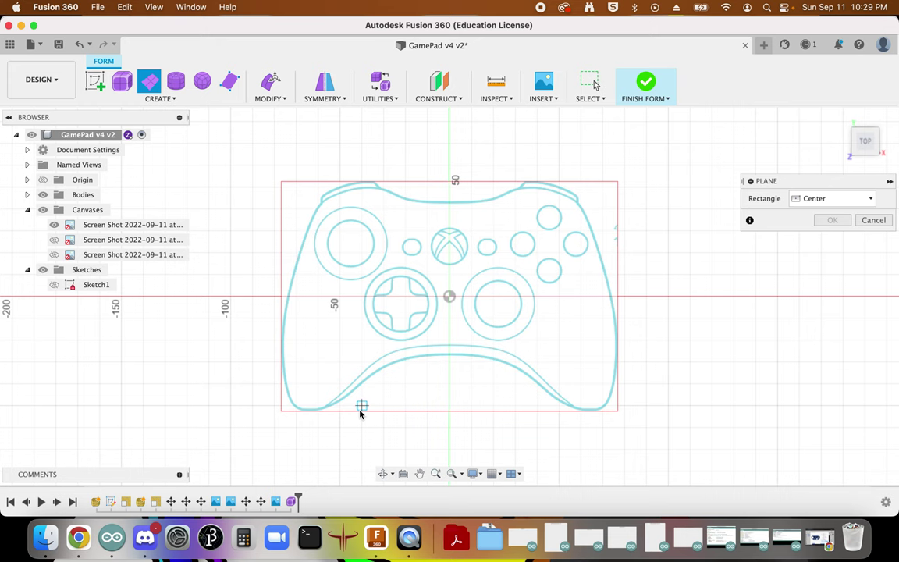
left_click(78, 537)
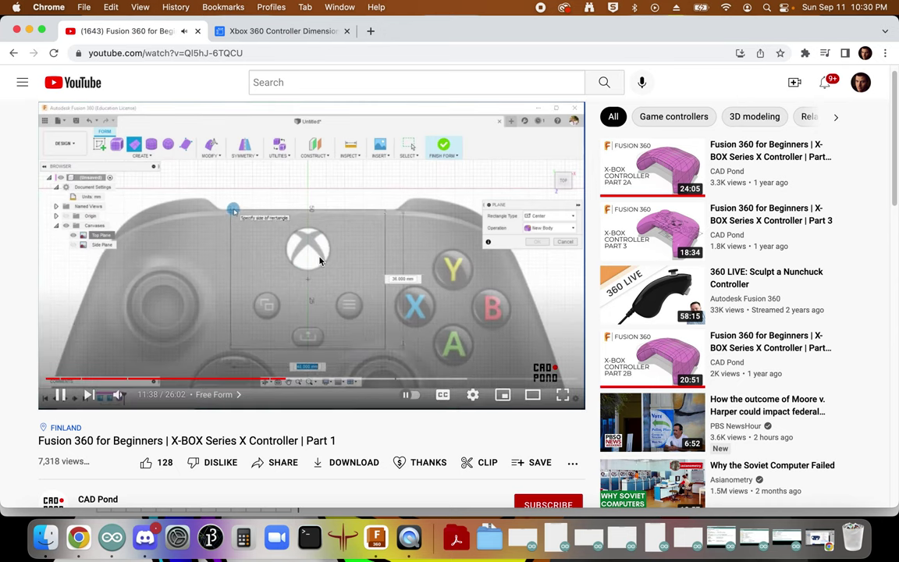
key("space")
left_click(377, 544)
scroll(441, 247, "up", 5)
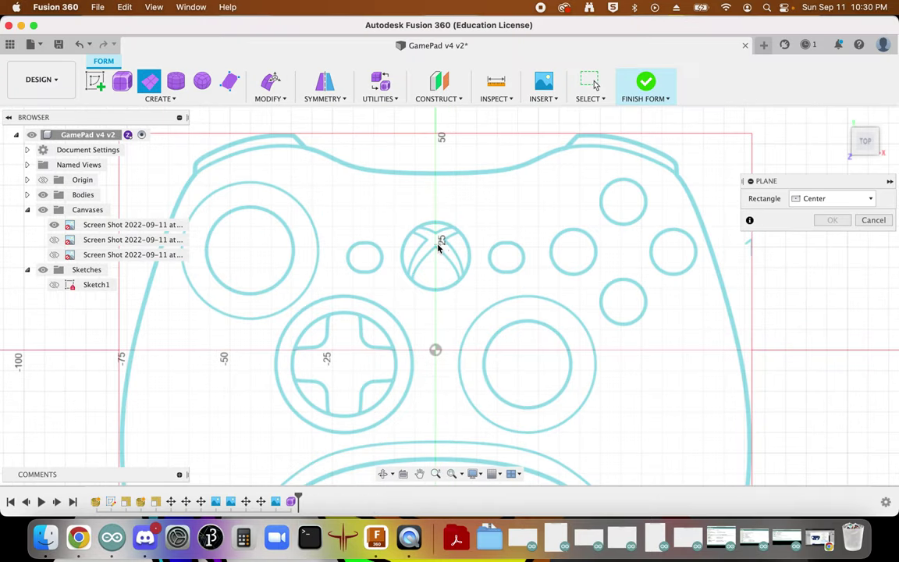
left_click(436, 247)
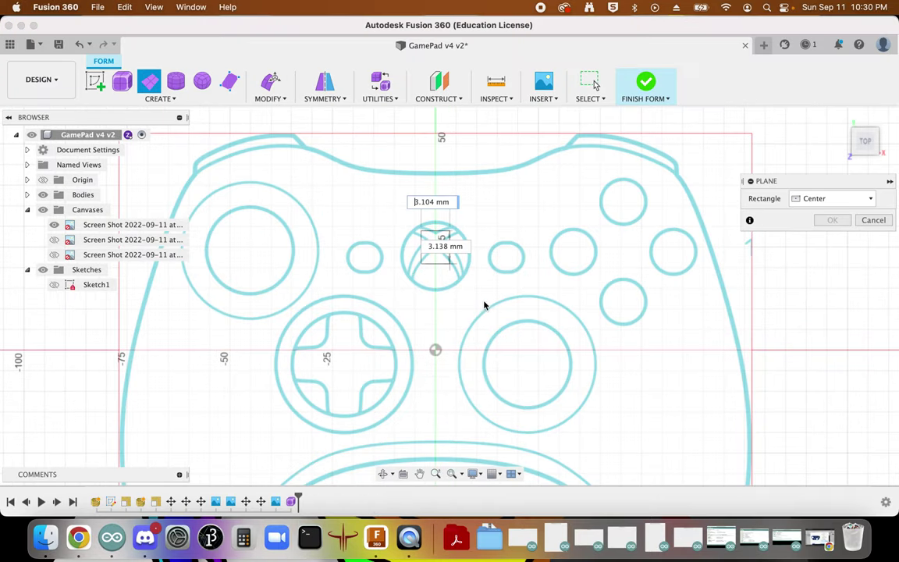
left_click(537, 319)
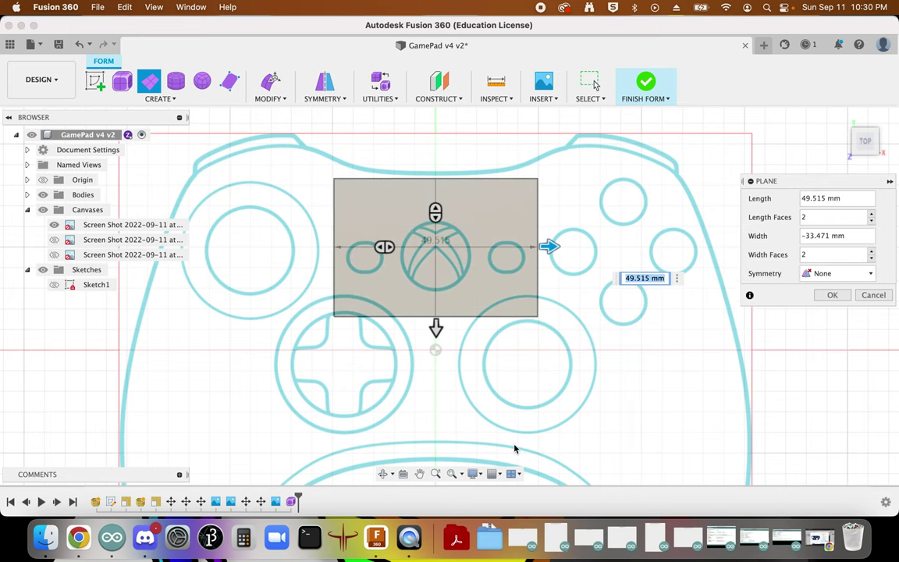
Step: Watch how the tutorial sizes the plane and moves it with Edit Form in Chrome, returning to Fusion 360
left_click(78, 537)
left_click(267, 305)
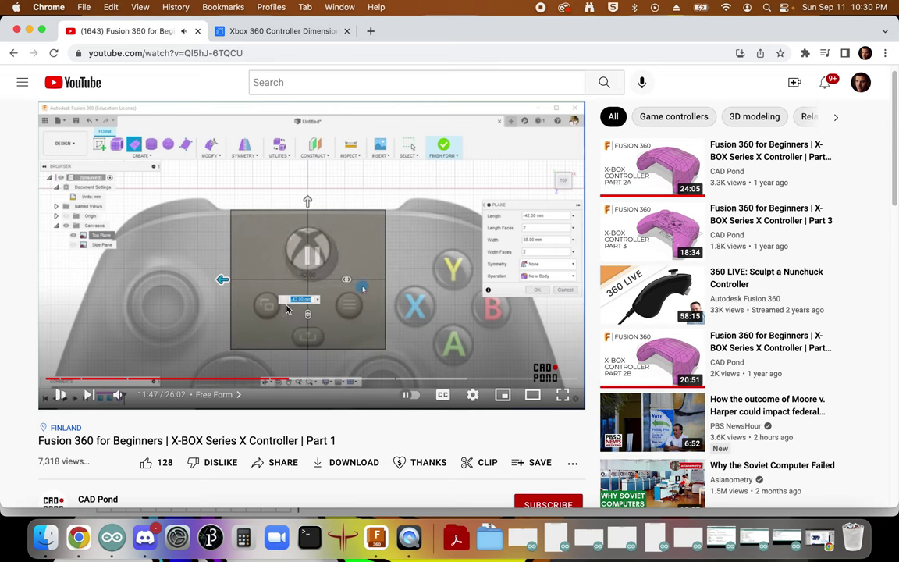
left_click(375, 537)
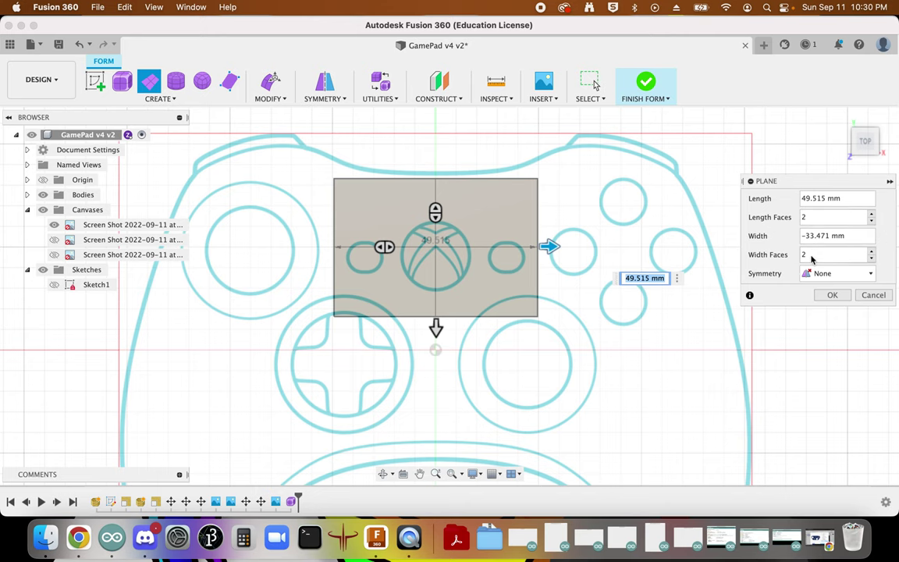
left_click(78, 537)
left_click(318, 278)
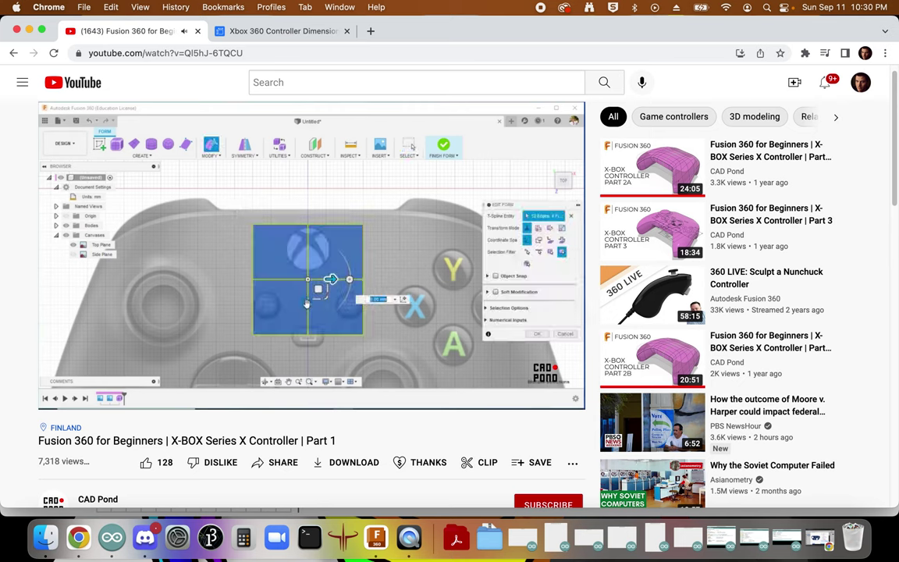
key("space")
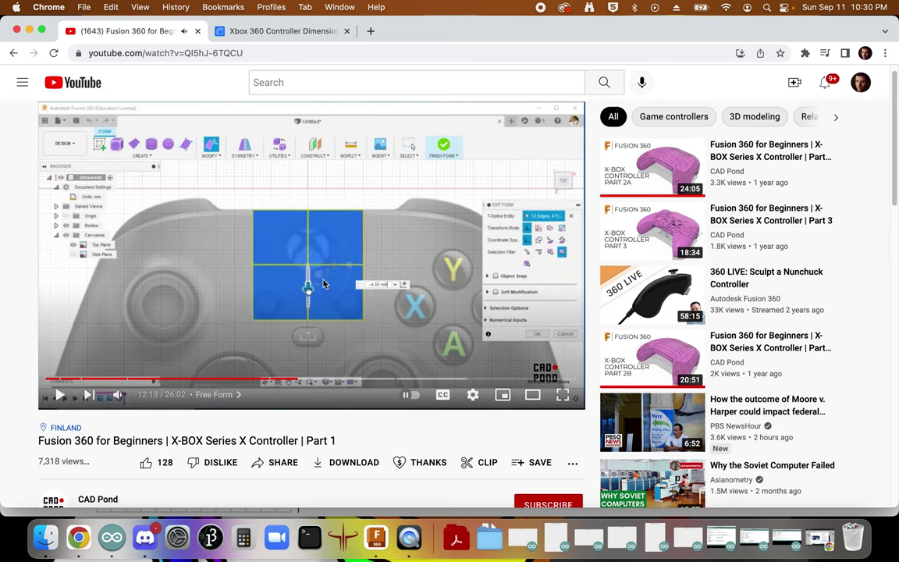
left_click(377, 537)
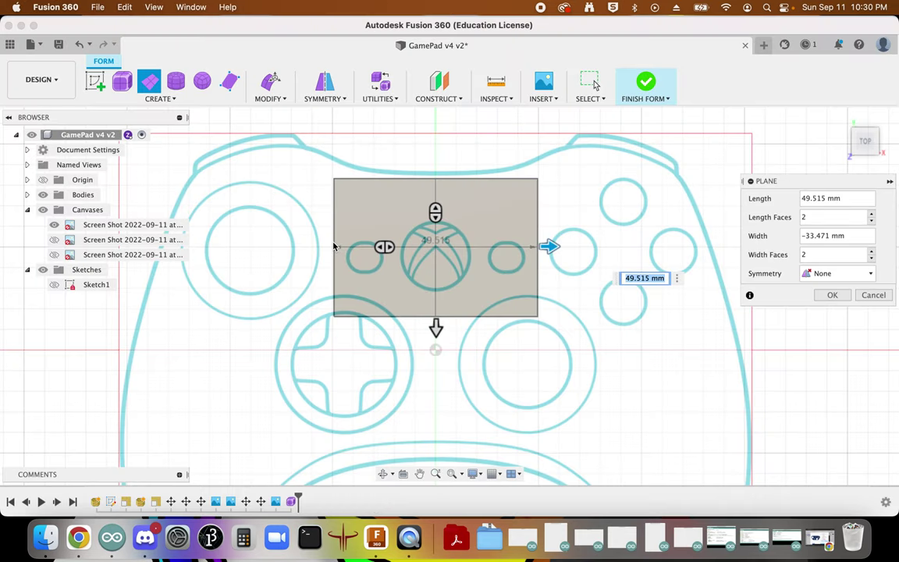
Step: Set the form plane's length to 40 mm and move all its faces 1 mm up toward the controller outline's upper edge with Edit Form
left_click_drag(550, 248, 531, 246)
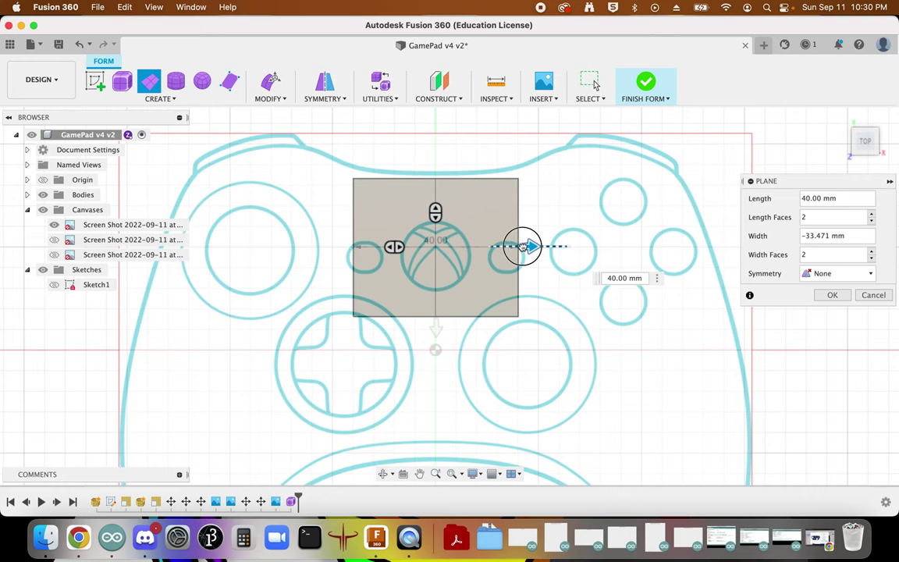
left_click(826, 297)
right_click(391, 206)
left_click(341, 165)
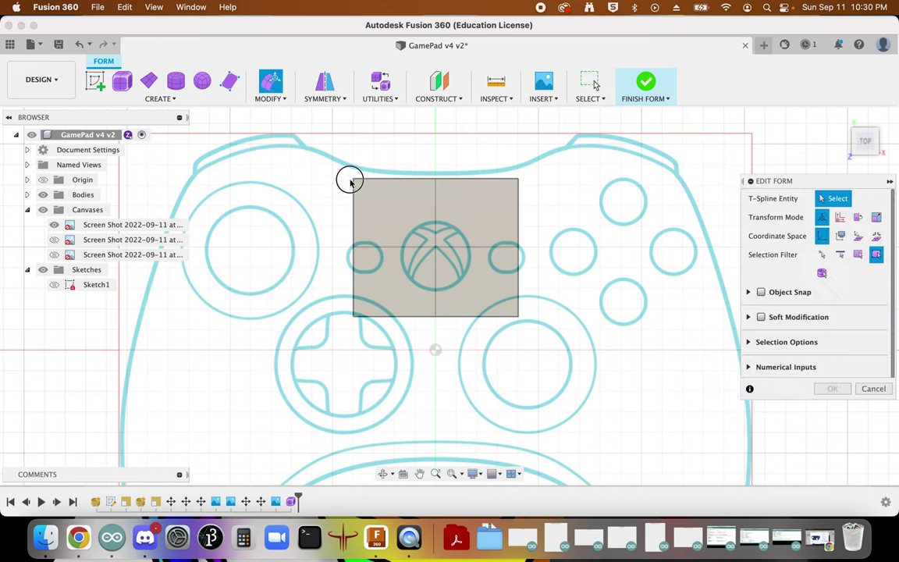
left_click(559, 321)
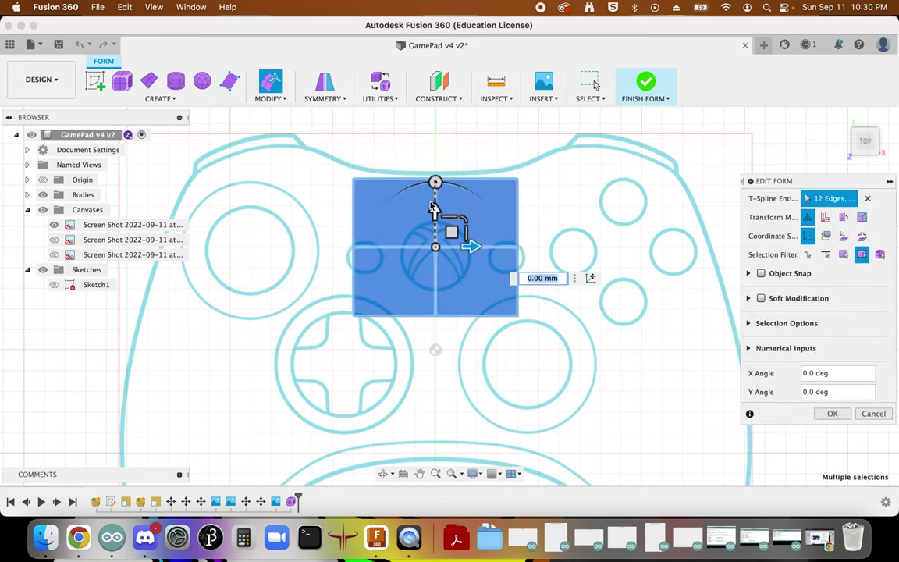
mouse_move(432, 201)
left_mouse_down()
mouse_move(433, 193)
mouse_move(436, 205)
left_mouse_up()
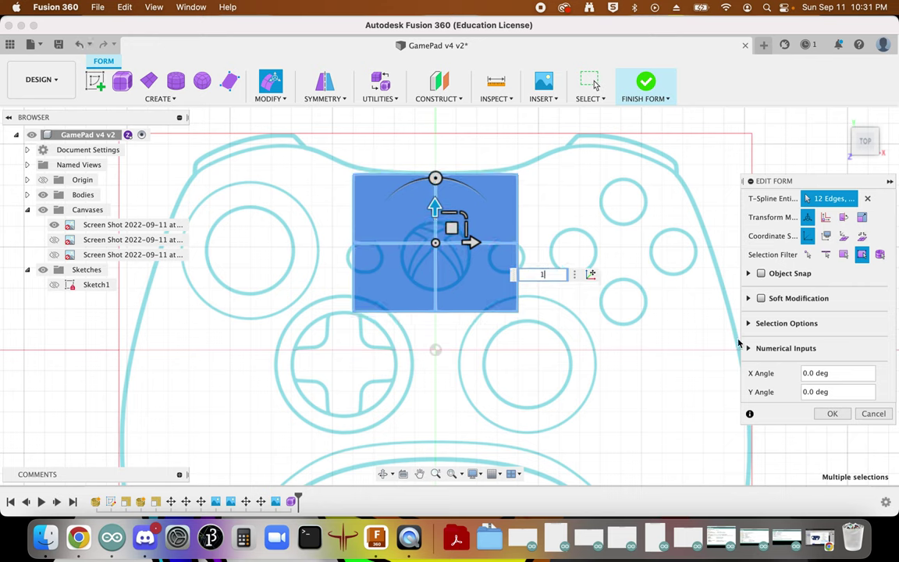
left_click(832, 415)
Step: Watch the tutorial's internal mirror symmetry demonstration in Chrome, returning to Fusion 360
left_click(78, 537)
left_click(340, 290)
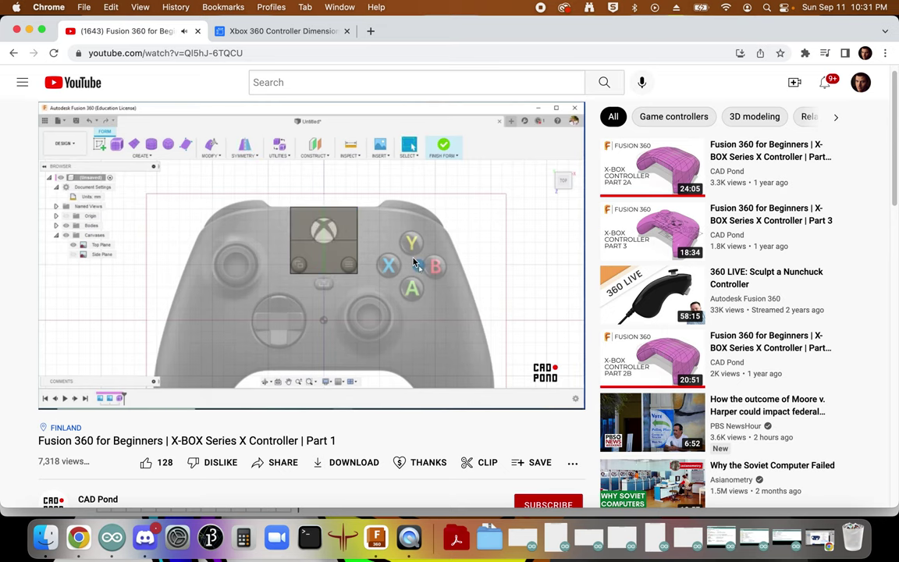
left_click(376, 537)
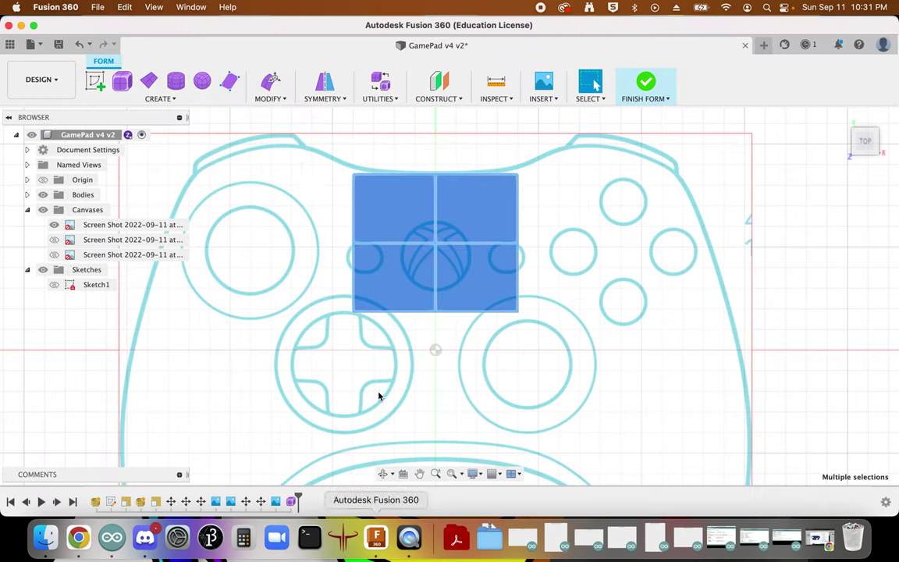
left_click(326, 100)
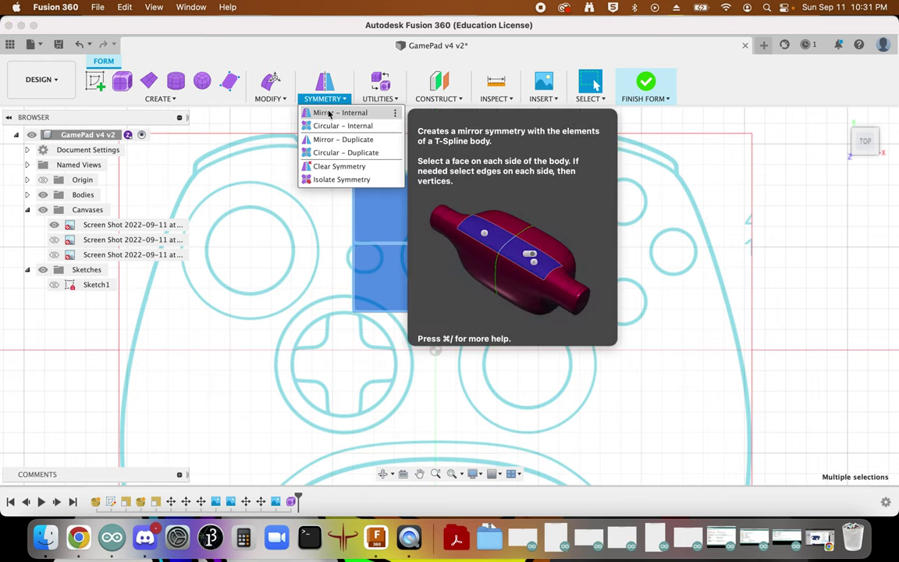
left_click(329, 113)
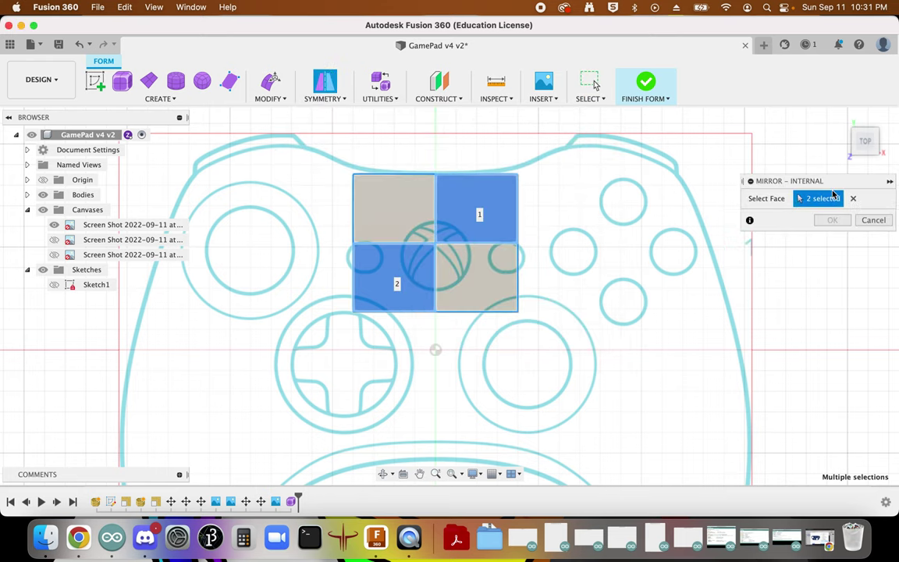
left_click(858, 202)
left_click(401, 213)
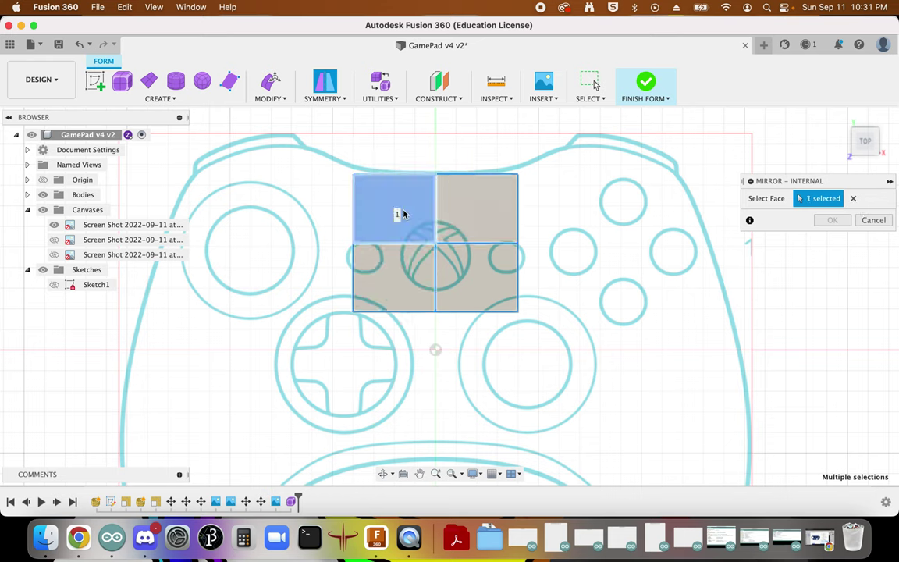
left_click(494, 209)
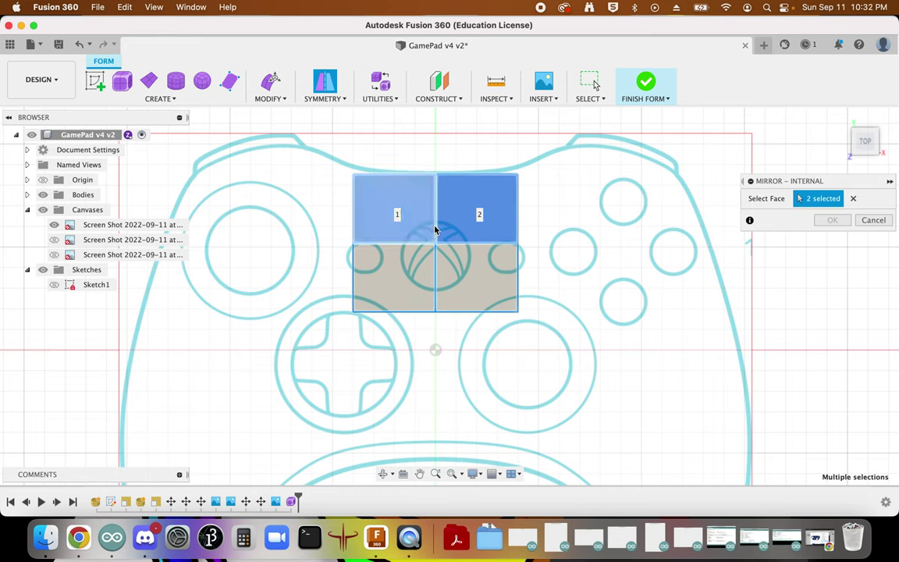
left_click(853, 198)
left_click(409, 206)
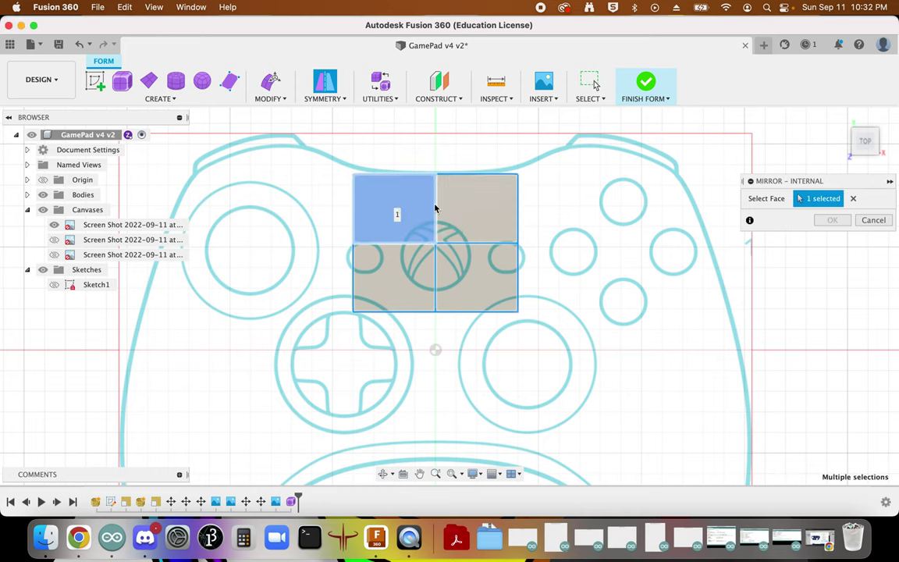
left_click(499, 208)
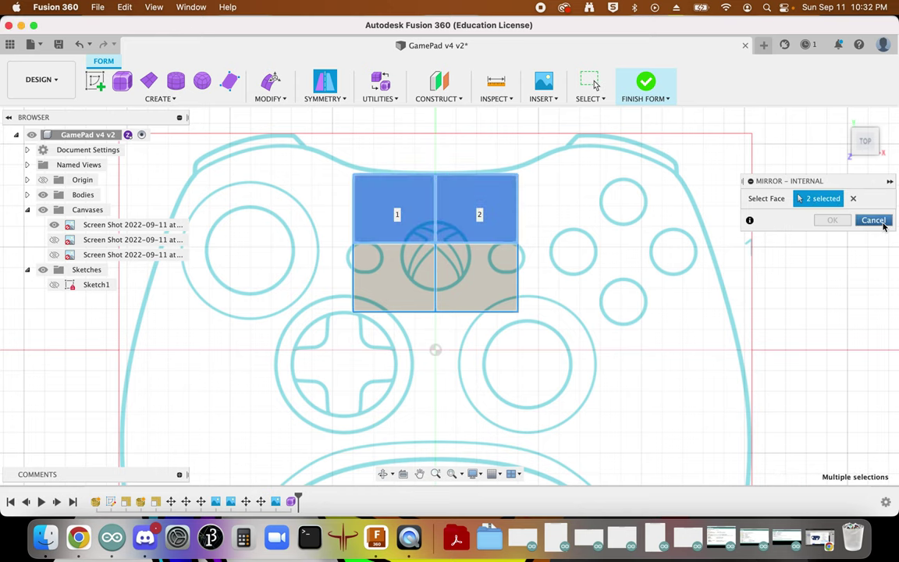
scroll(451, 236, "up", 3)
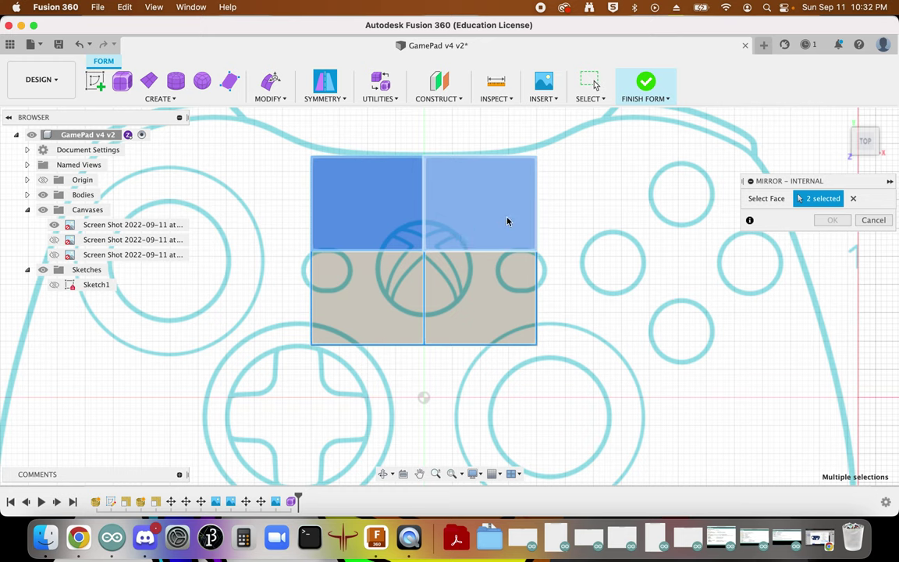
left_click_drag(417, 214, 394, 266)
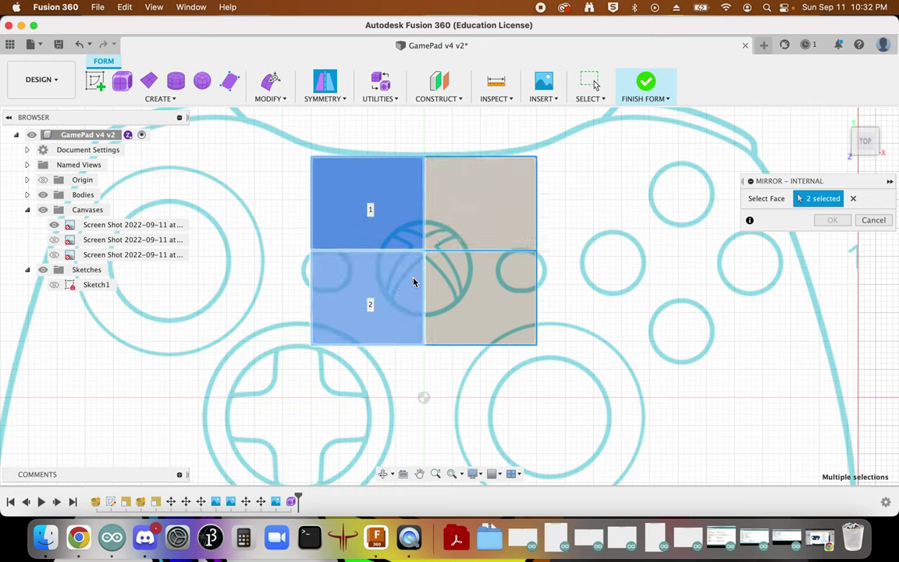
left_click(480, 220)
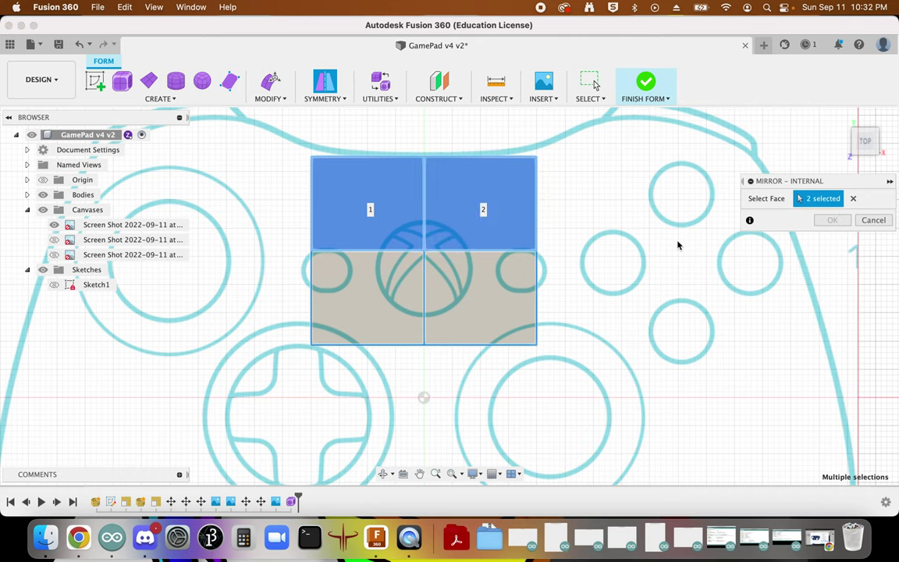
Step: Rewind the tutorial in Chrome to about 12:29 and rewatch the face selection for Mirror - Internal, returning to Fusion 360
left_click(78, 537)
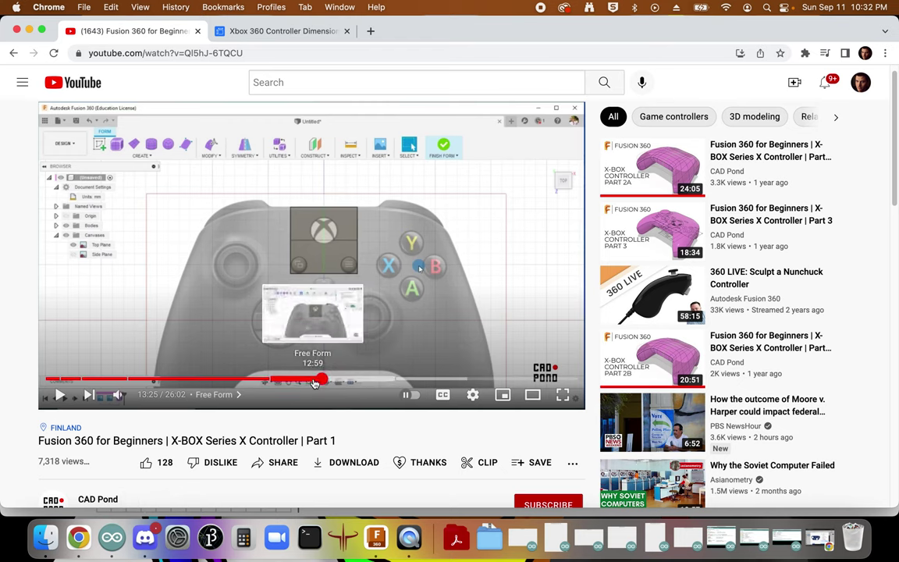
left_click(311, 380)
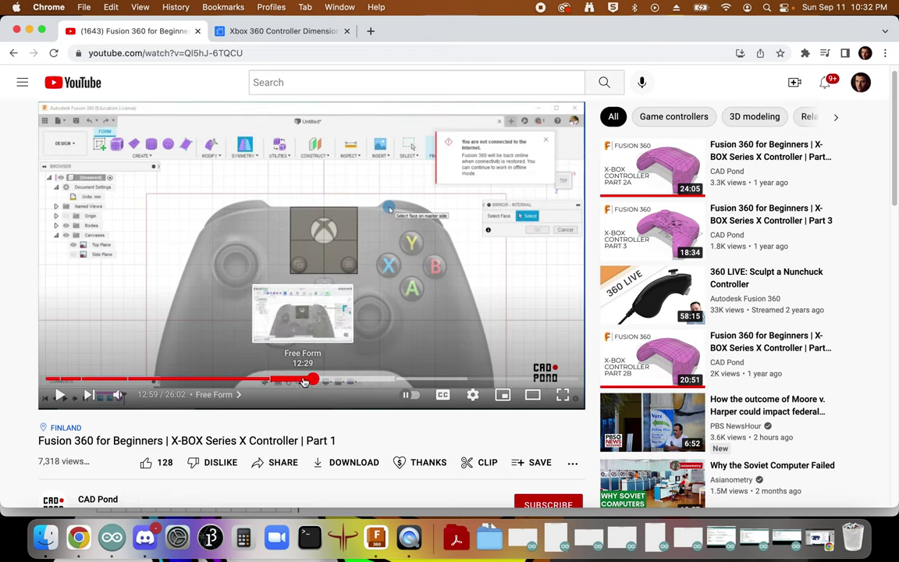
left_click(303, 380)
left_click(369, 283)
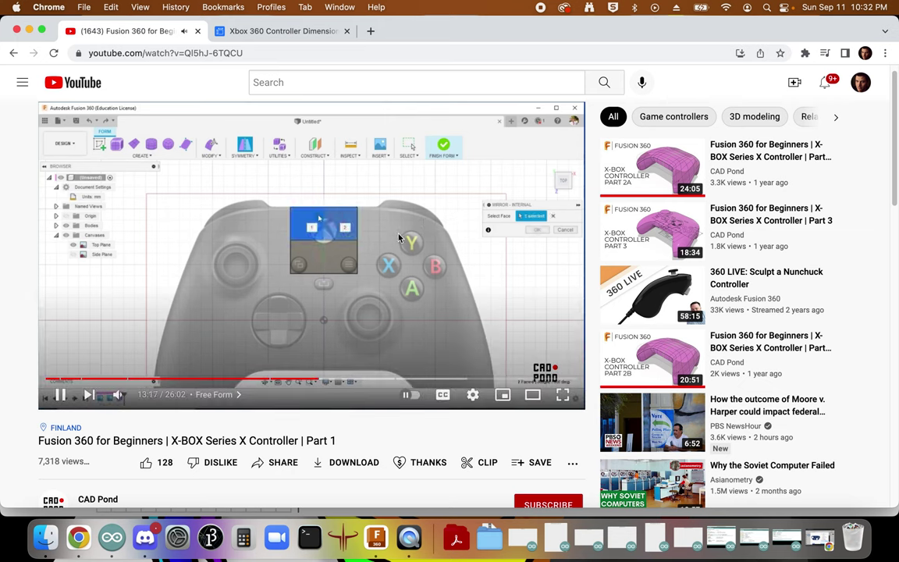
scroll(353, 238, "down", 5)
scroll(355, 250, "up", 5)
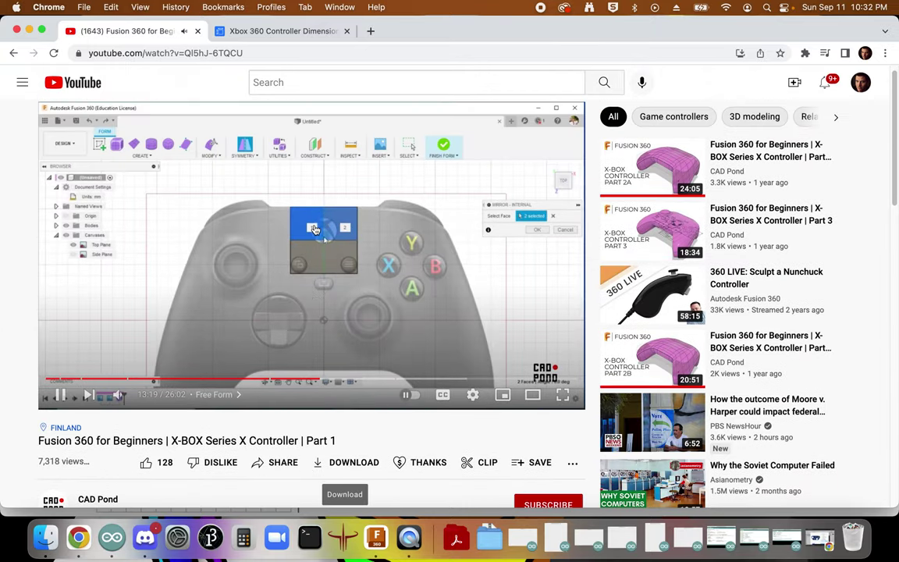
left_click(375, 287)
left_click(376, 537)
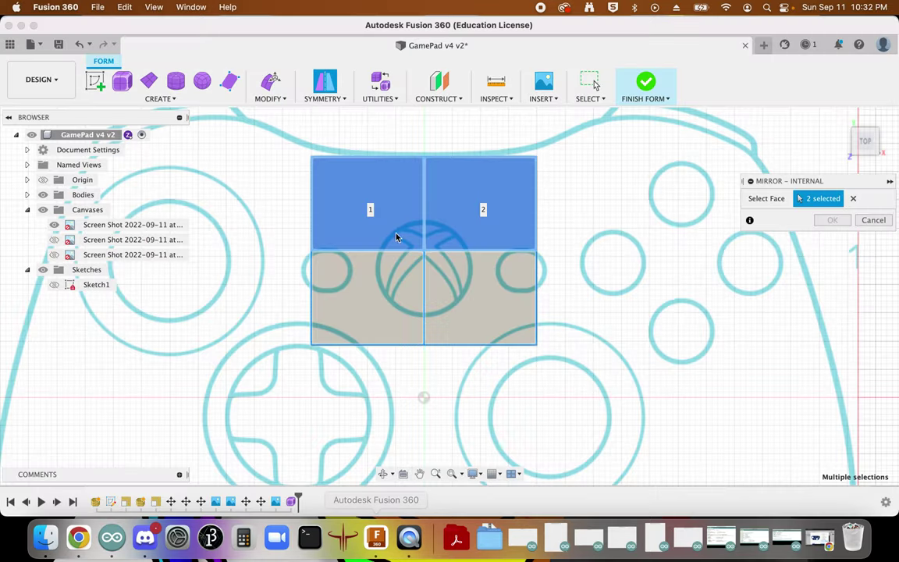
left_click(421, 225)
left_click(421, 224)
left_click(881, 223)
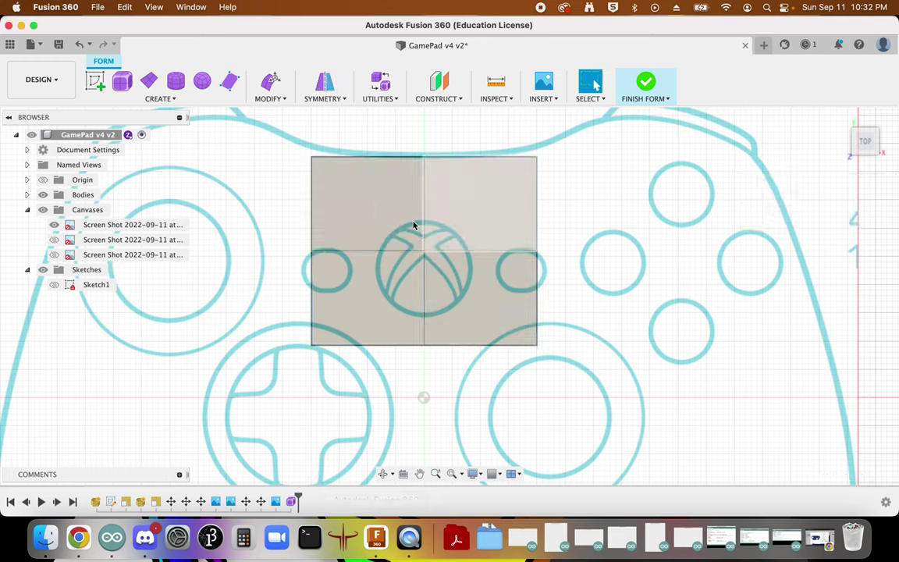
Step: Apply Mirror - Internal symmetry to the form plane using its two upper faces on either side of the centre line
left_click(330, 99)
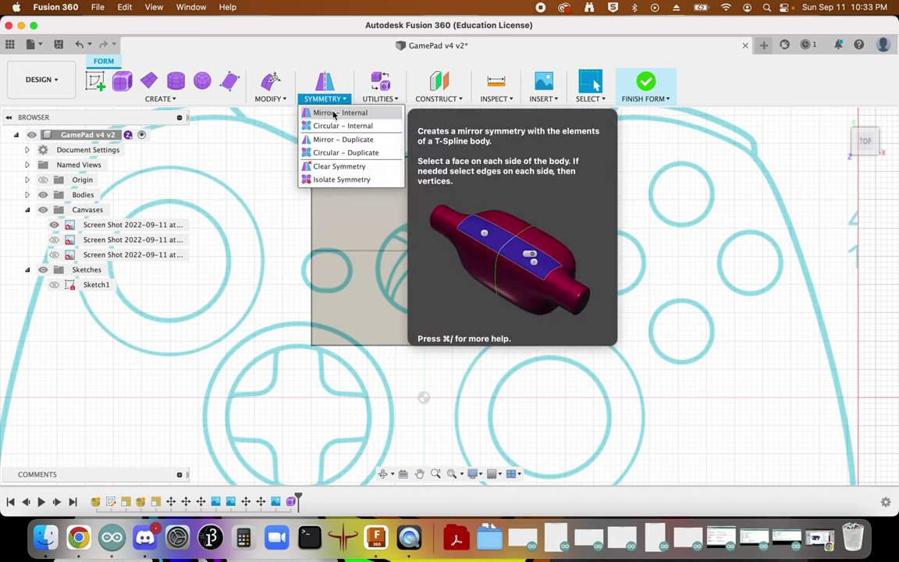
left_click(326, 114)
left_click(351, 199)
left_click(450, 220)
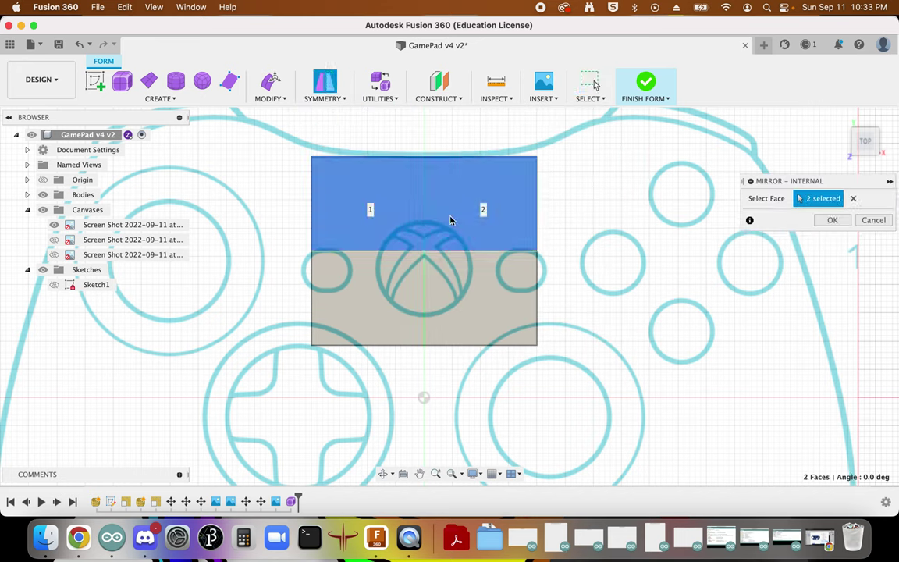
left_click(830, 221)
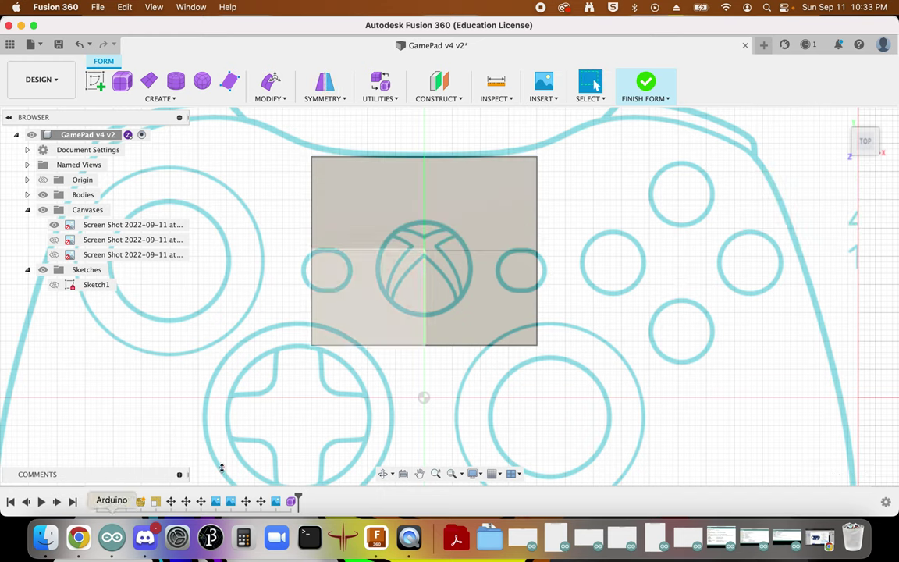
Step: Watch the tutorial's edge extrusion with Edit Form in Chrome up to about 13:45, returning to Fusion 360
left_click(79, 537)
left_click(361, 291)
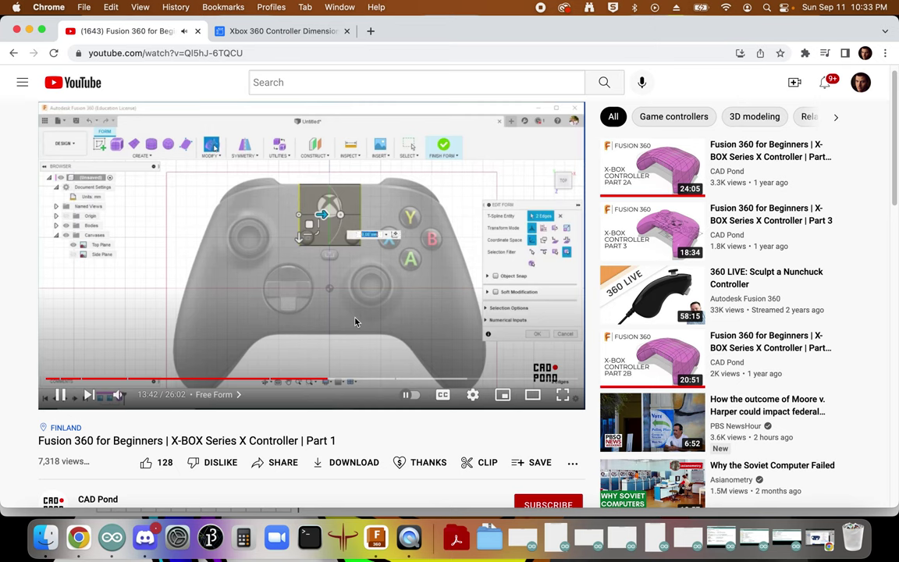
left_click(355, 321)
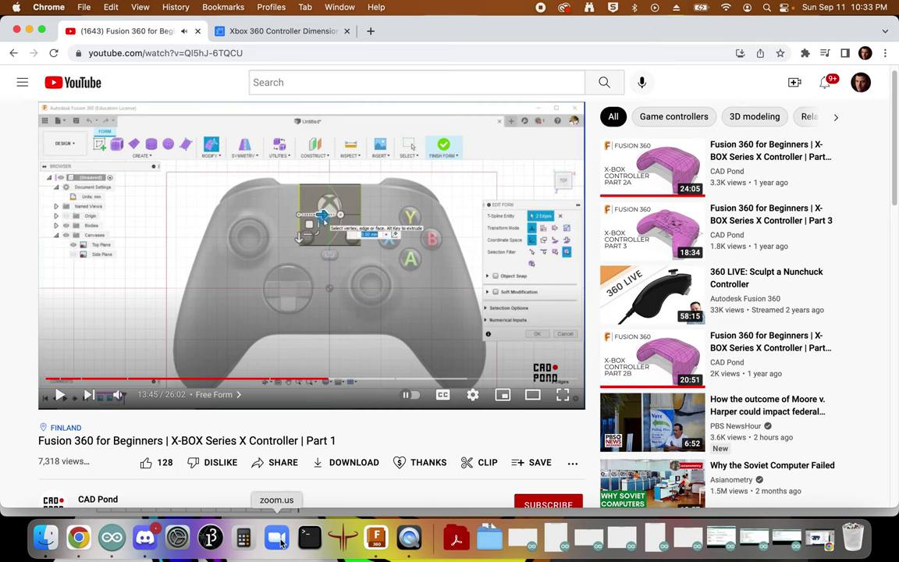
left_click(144, 538)
left_click(377, 538)
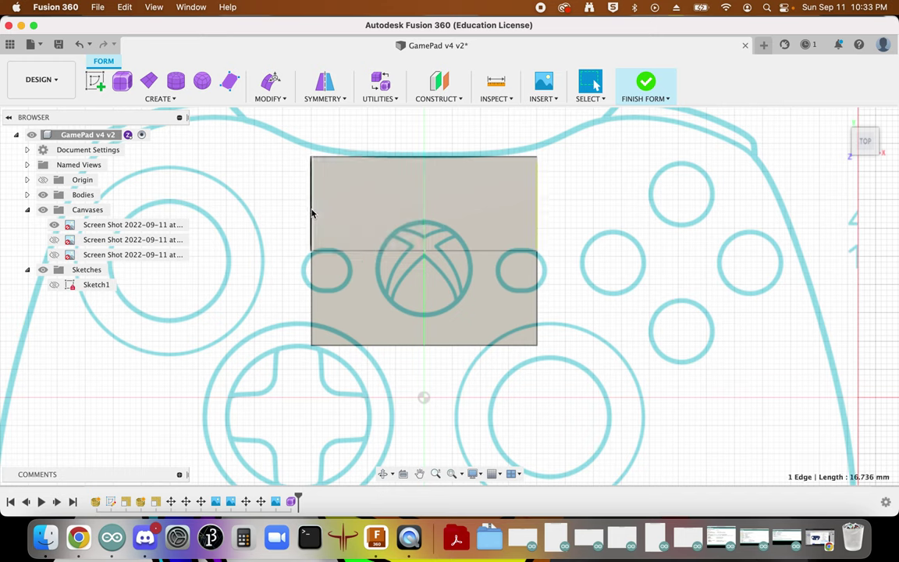
Step: Extrude the plane's outer side edge loop with Edit Form by about -9.1 mm and 5.2 mm along the controller outline
double_click(312, 251)
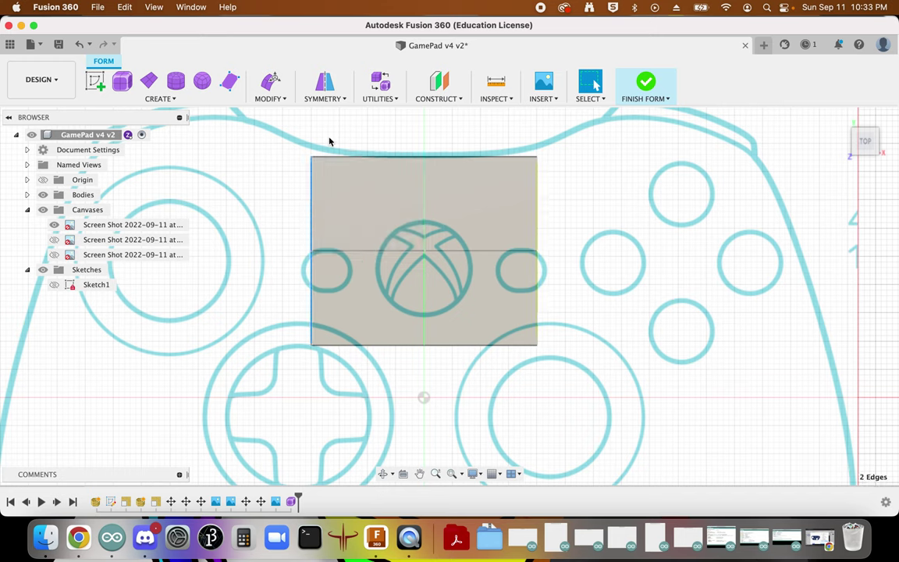
left_click(269, 86)
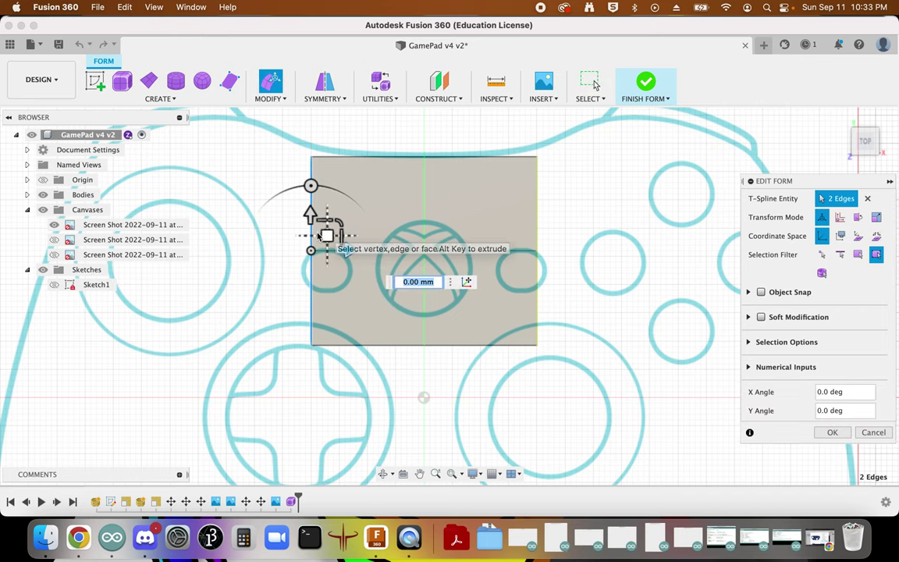
scroll(318, 237, "down", 1)
scroll(320, 234, "down", 2)
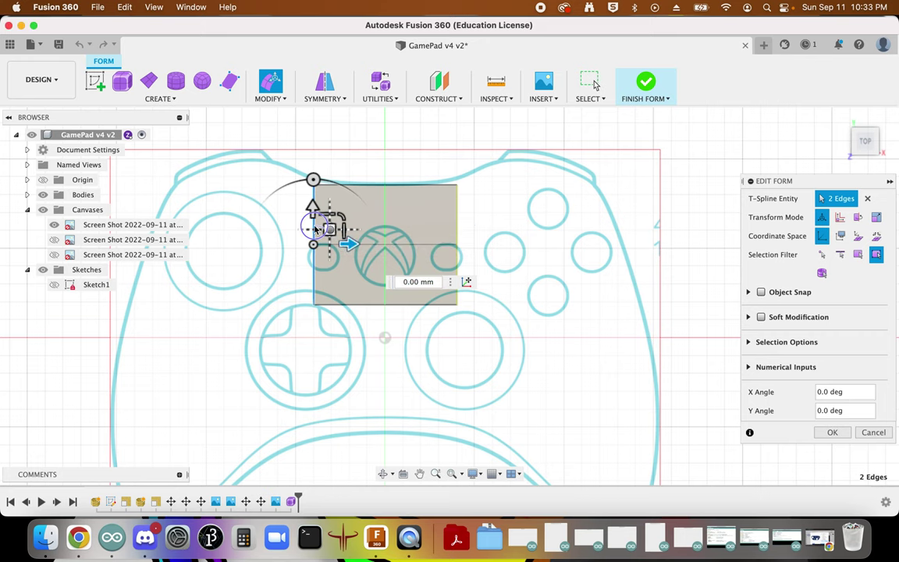
right_click(329, 229)
left_click(346, 243)
left_click_drag(330, 229, 297, 211)
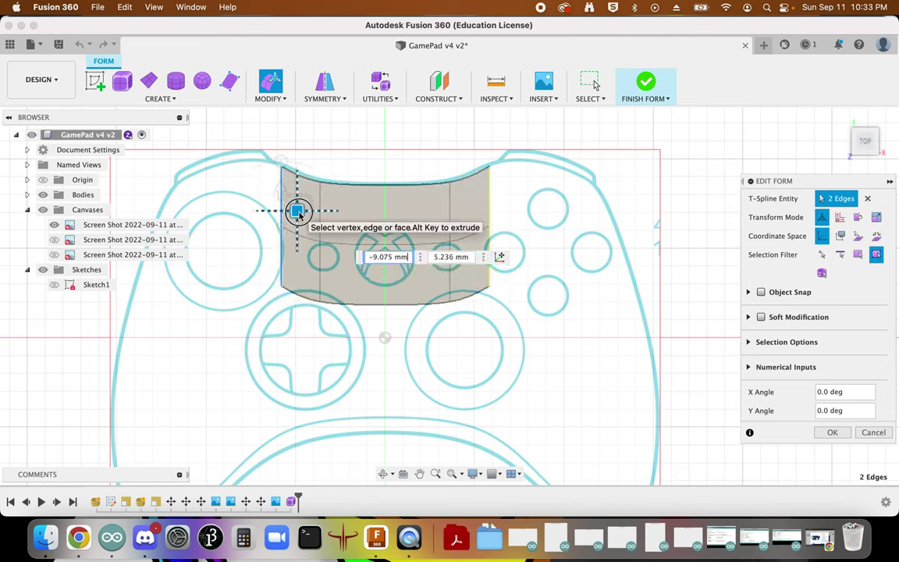
Step: Extrude the side edges further along the controller's upper outline, ending at offsets of about -43.8 mm and -8 mm, and clear the selection
left_click_drag(299, 215, 69, 174)
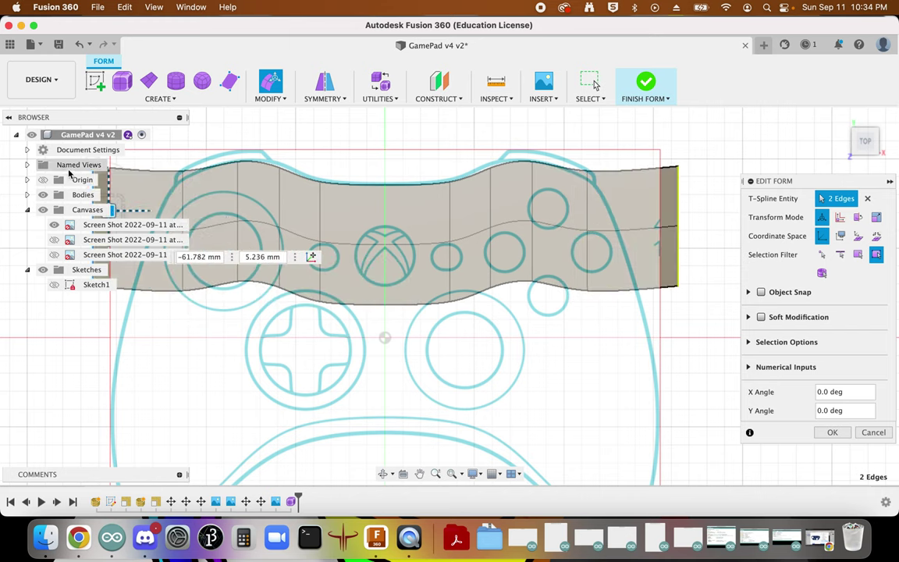
left_click_drag(141, 239, 227, 288)
scroll(256, 303, "down", 5)
scroll(226, 311, "up", 3)
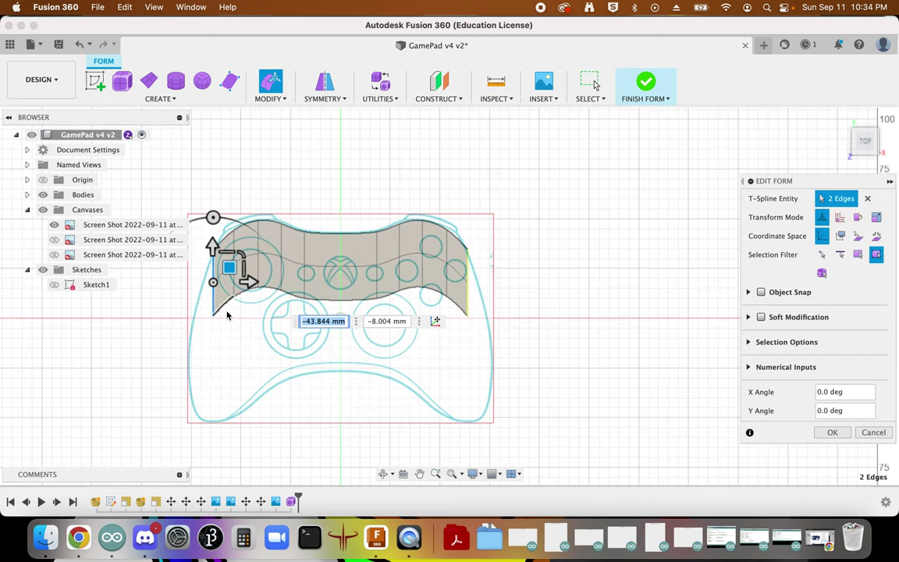
left_click(228, 359)
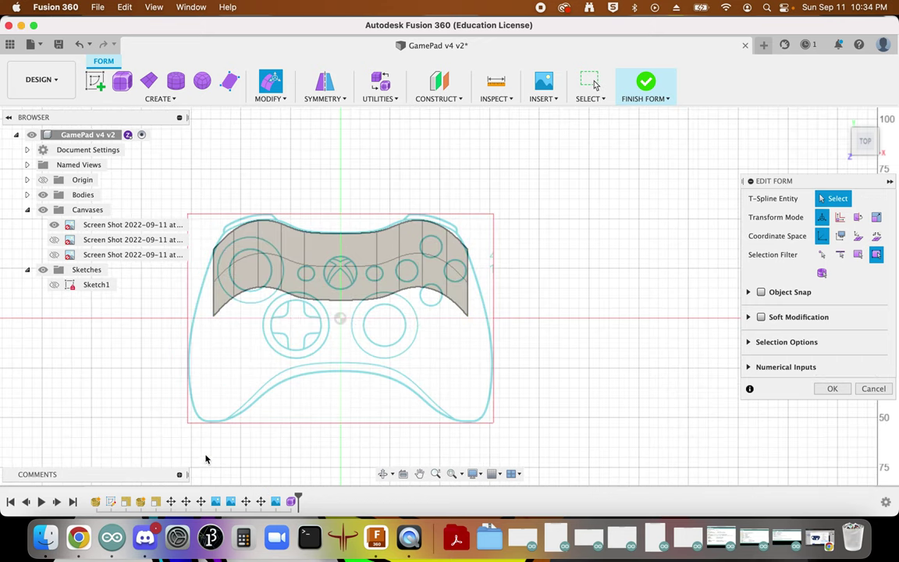
Step: Watch the tutorial's form editing up to about 14:37 in Chrome, returning to Fusion 360
left_click(78, 537)
key("space")
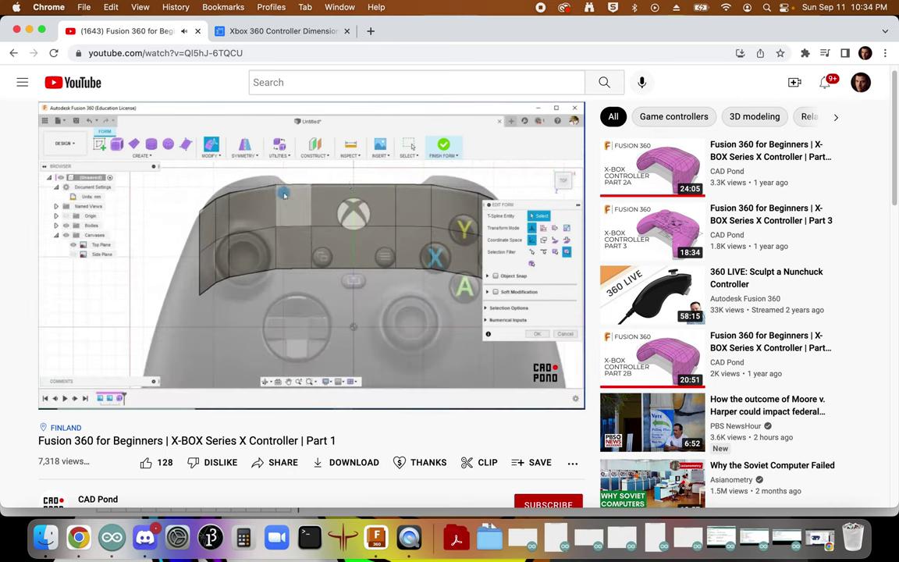
left_click(418, 269)
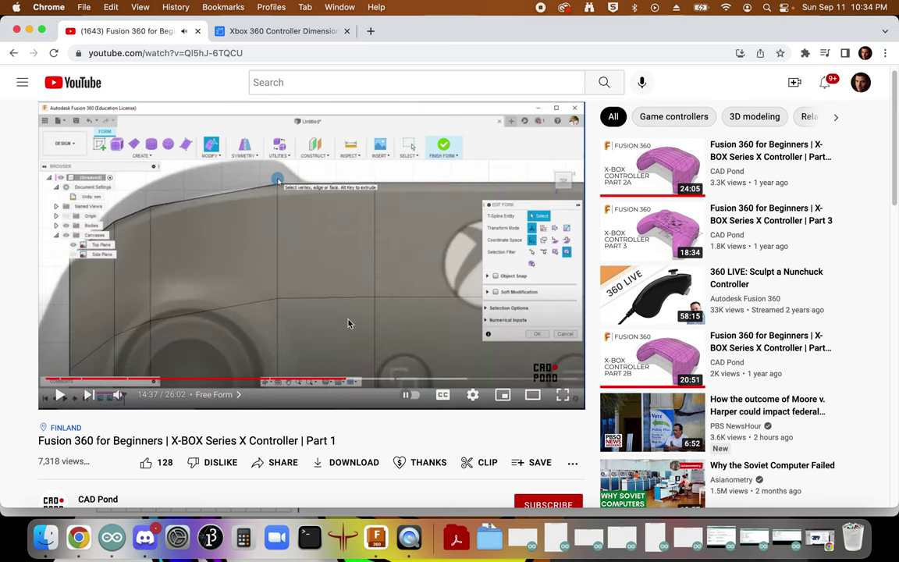
left_click(343, 539)
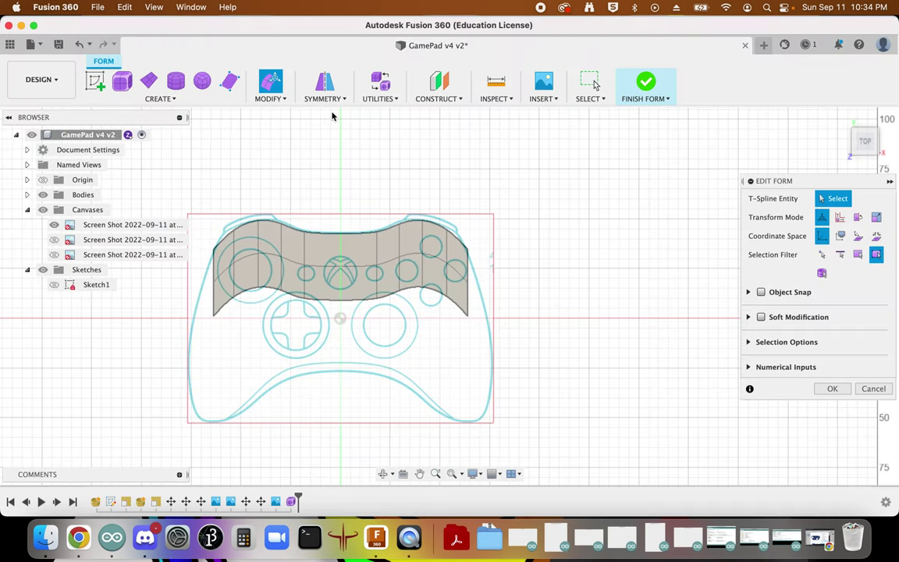
Step: Switch the form's display mode to Box Display, trying Smooth Display in between
left_click(391, 102)
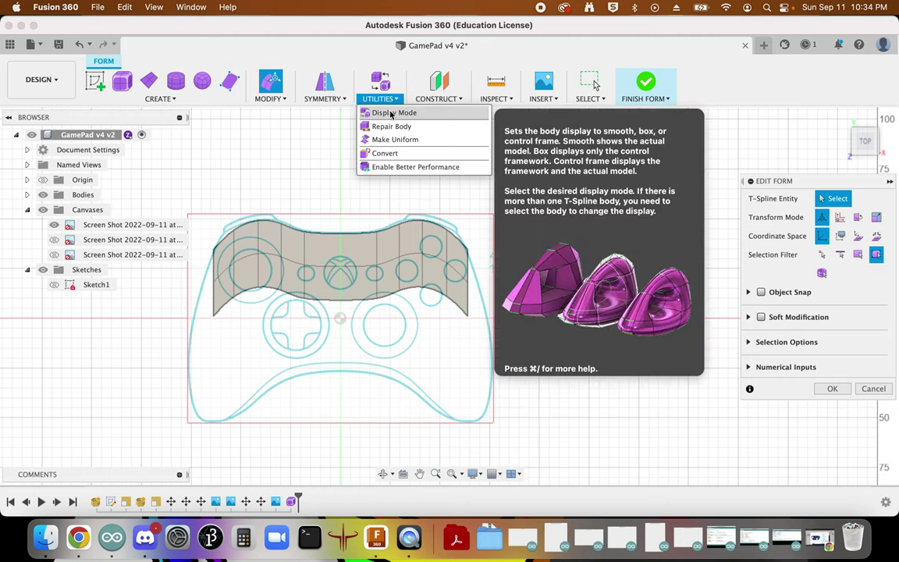
left_click(390, 112)
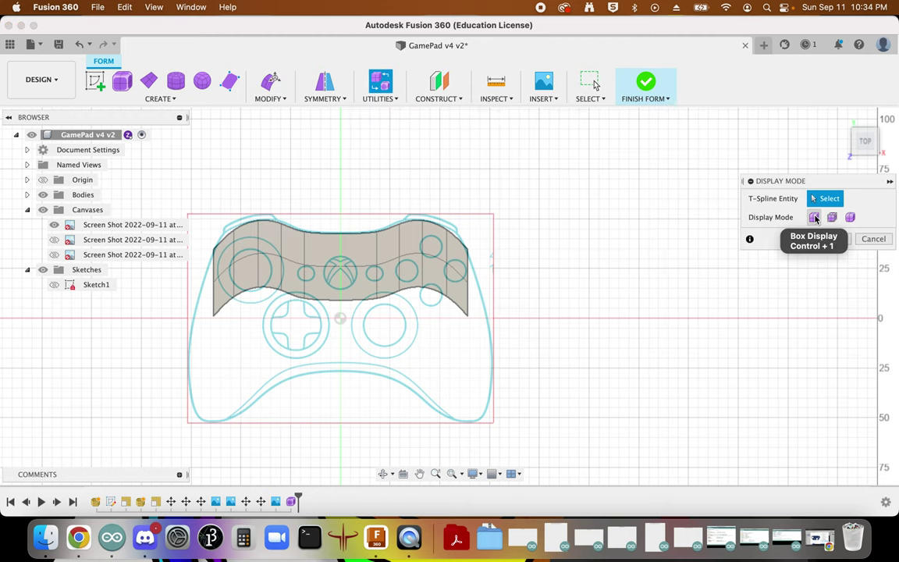
left_click(815, 218)
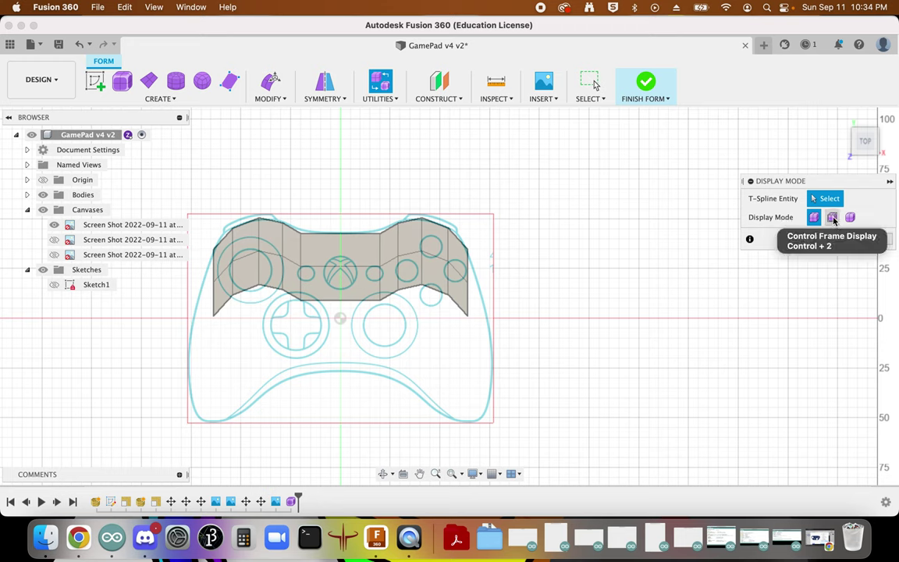
left_click(850, 218)
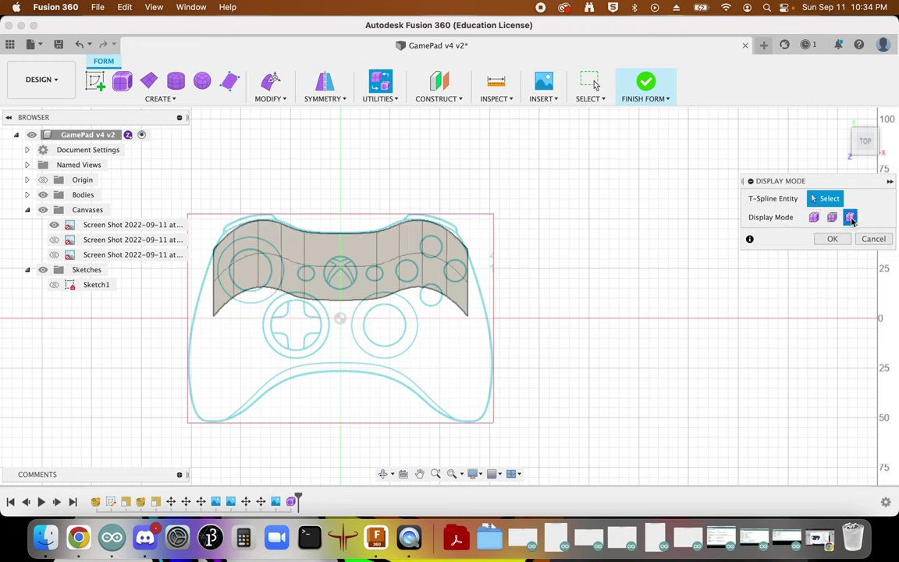
left_click(814, 218)
Step: Compare the form's smooth and box displays against the controller outline's upper edge, ending in Box Display
scroll(251, 245, "up", 5)
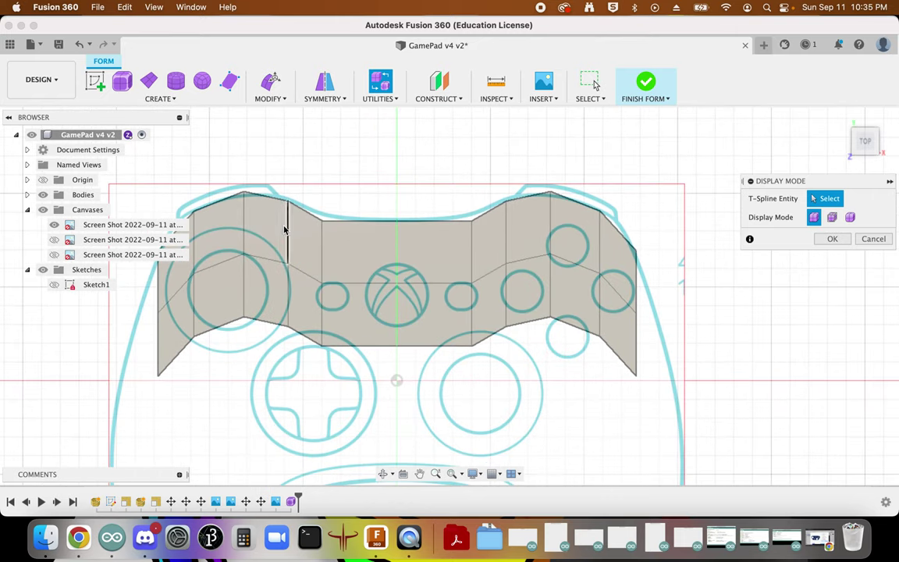
left_click(851, 218)
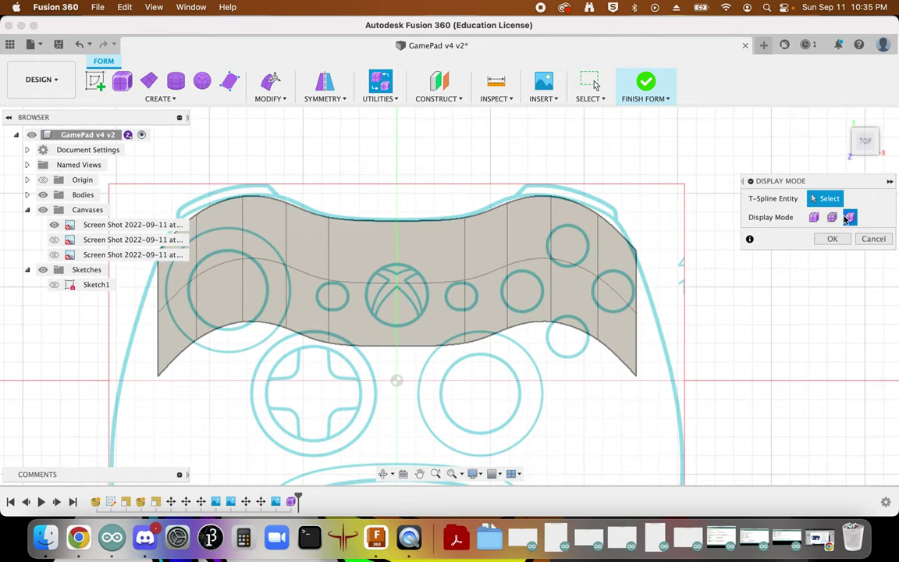
left_click(813, 220)
scroll(437, 242, "down", 3)
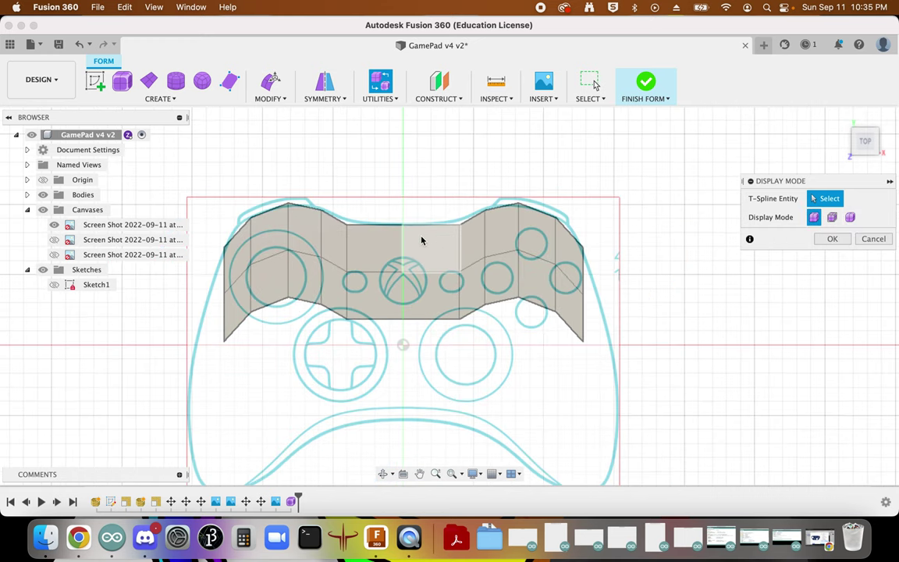
left_click(851, 218)
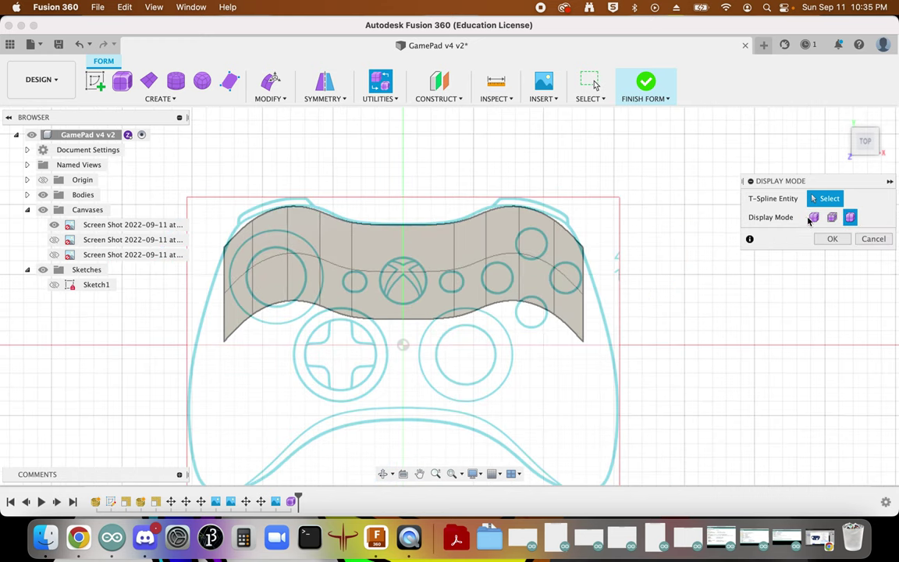
left_click(813, 217)
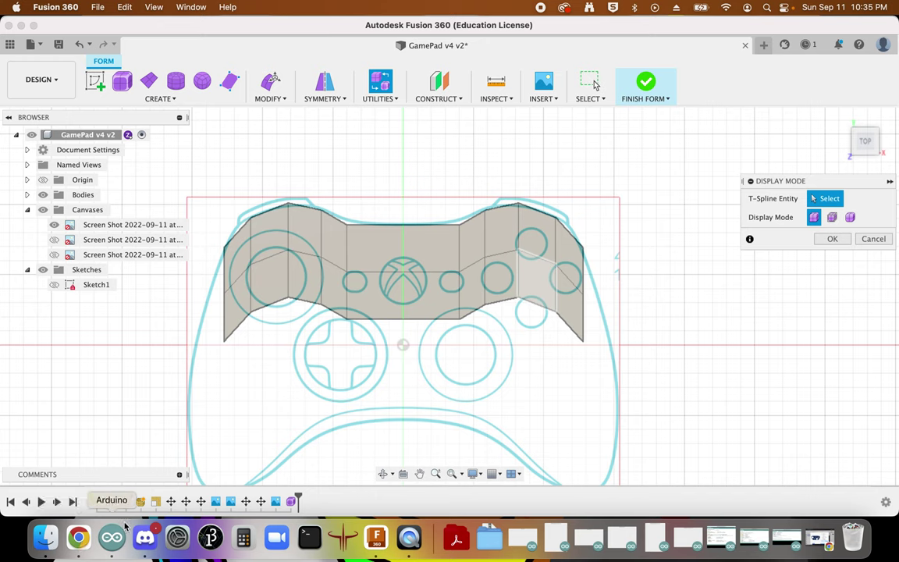
scroll(242, 214, "up", 3)
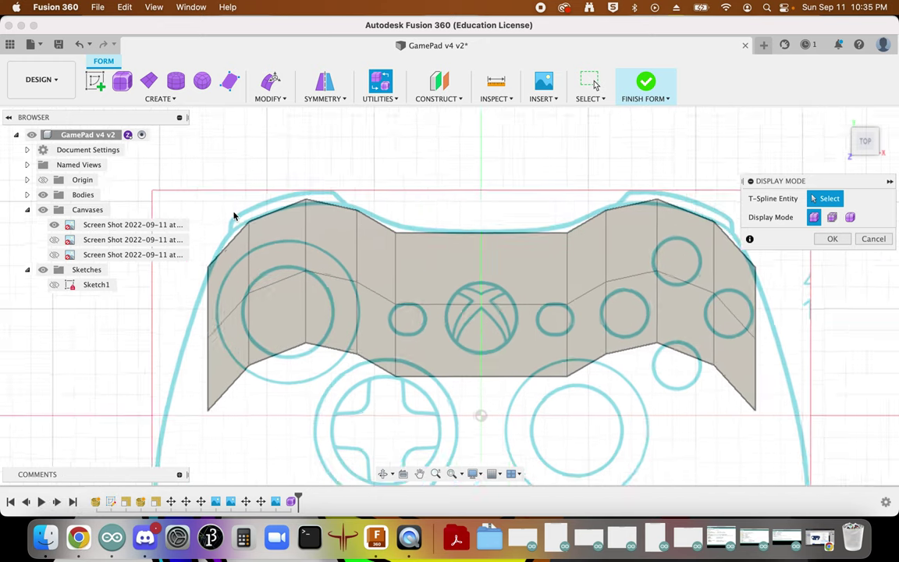
scroll(234, 215, "up", 1)
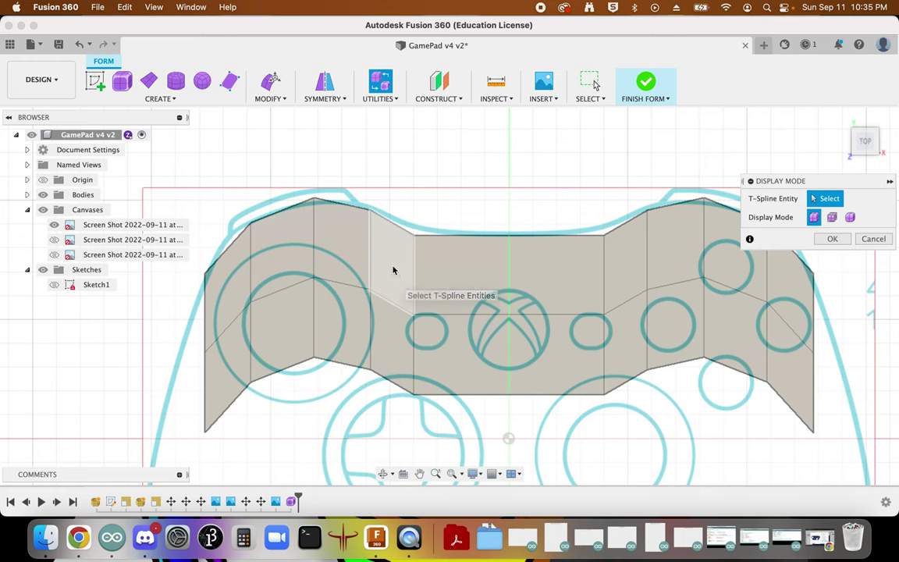
scroll(236, 267, "down", 3)
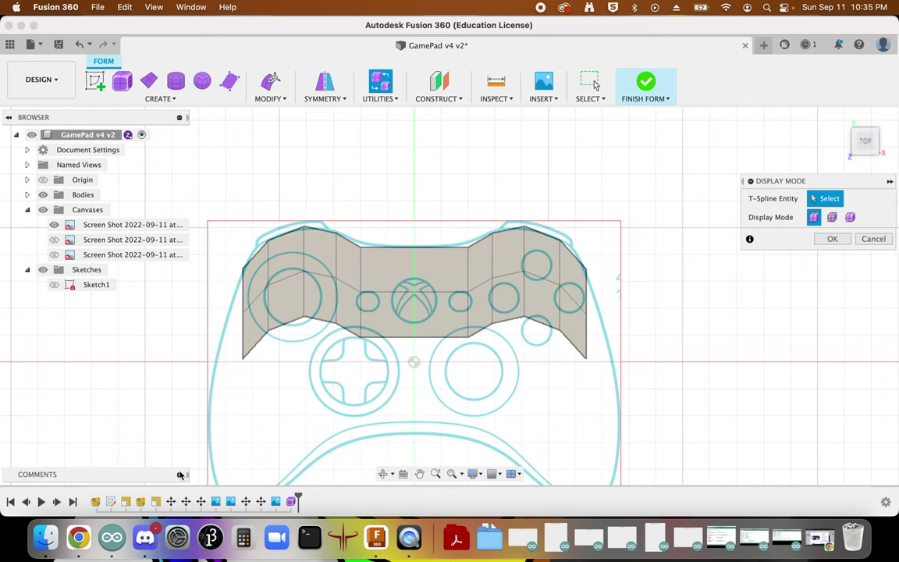
Step: Watch the tutorial's vertex adjustment in Chrome up to about 14:48, returning to Fusion 360
left_click(79, 537)
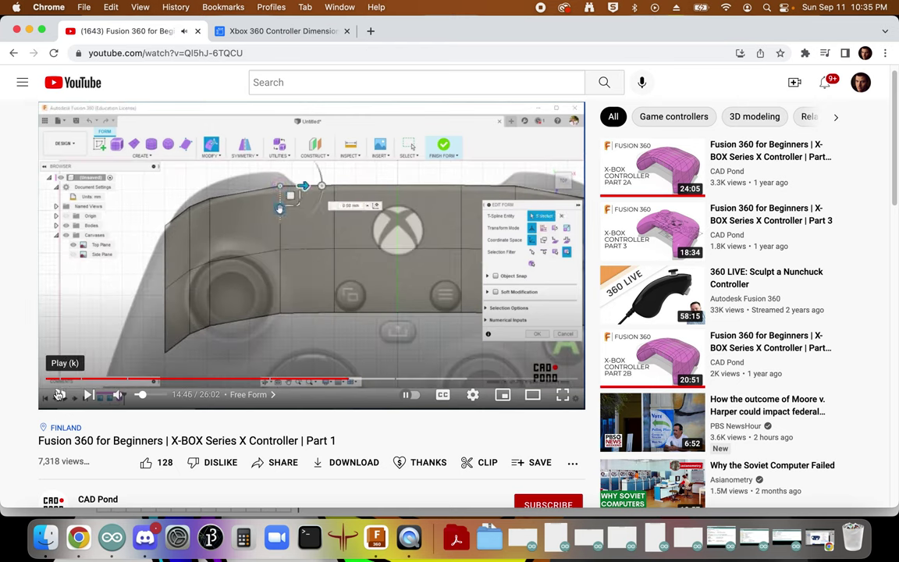
left_click(59, 395)
left_click(58, 395)
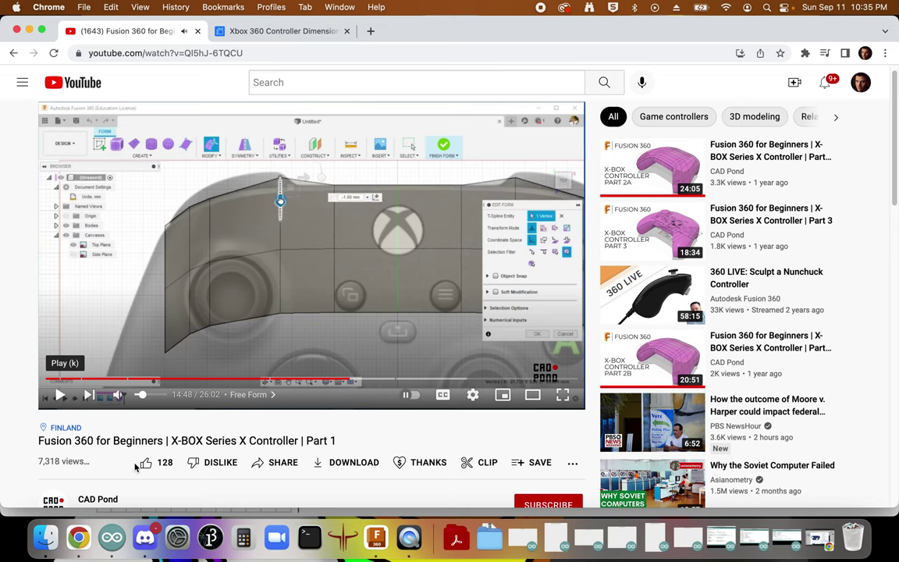
left_click(376, 537)
Step: Move the upper-edge vertex just left of the Xbox logo up 1 mm onto the outline with Edit Form
scroll(345, 234, "up", 4)
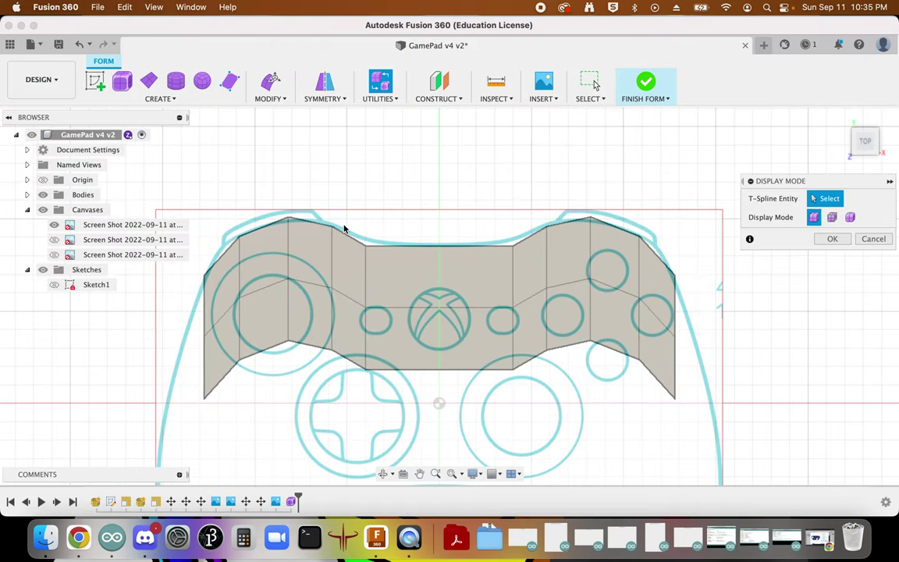
scroll(337, 230, "up", 3)
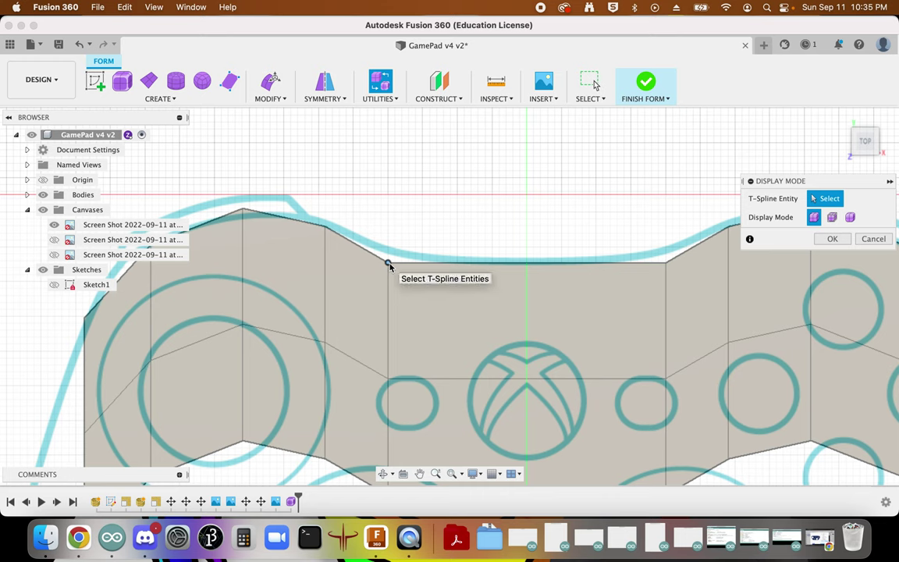
left_click(388, 263)
left_click(272, 87)
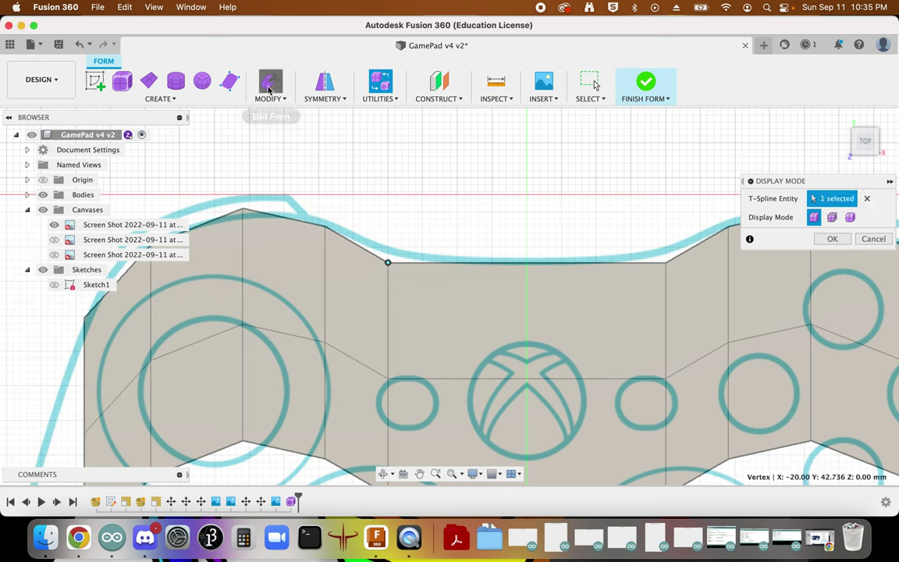
left_click_drag(388, 259, 391, 227)
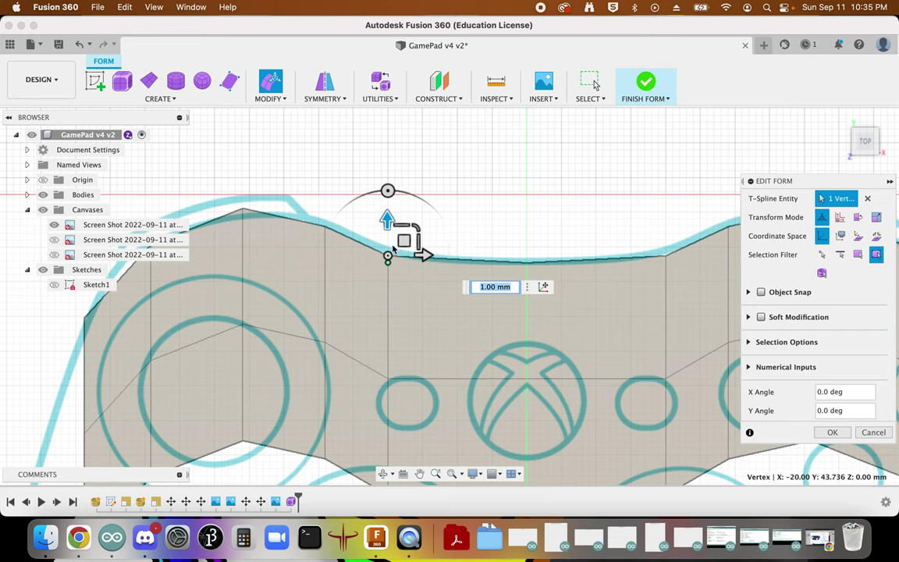
Step: Lower the second upper-edge vertex left of the Xbox logo 1 mm and the peak vertex above the left thumbstick 2 mm
left_click(325, 228)
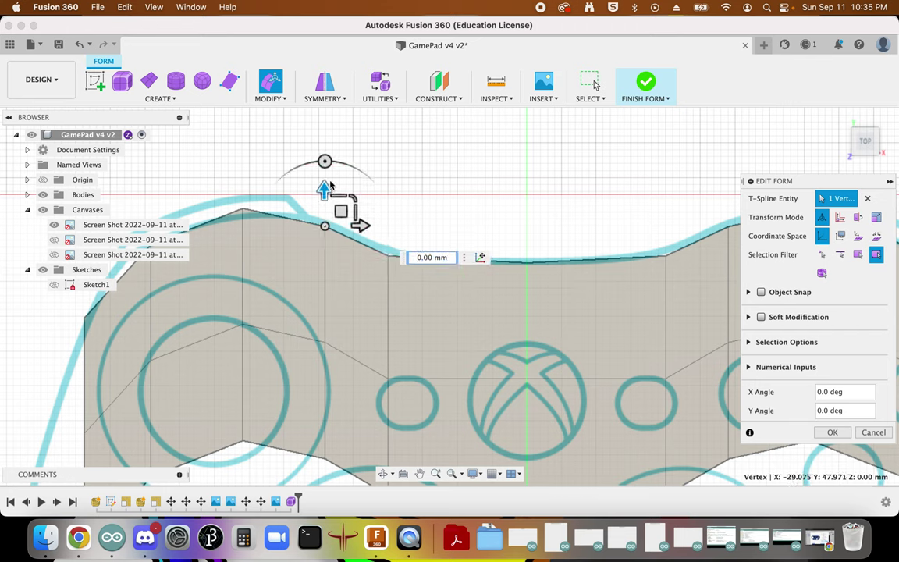
left_click_drag(325, 187, 243, 213)
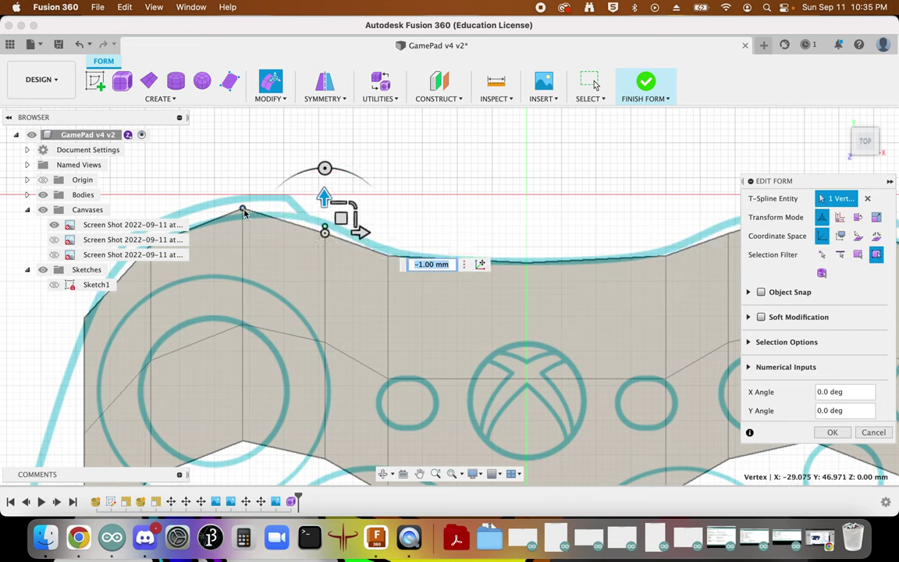
left_click(243, 211)
left_click_drag(241, 175, 242, 185)
scroll(460, 201, "up", 3)
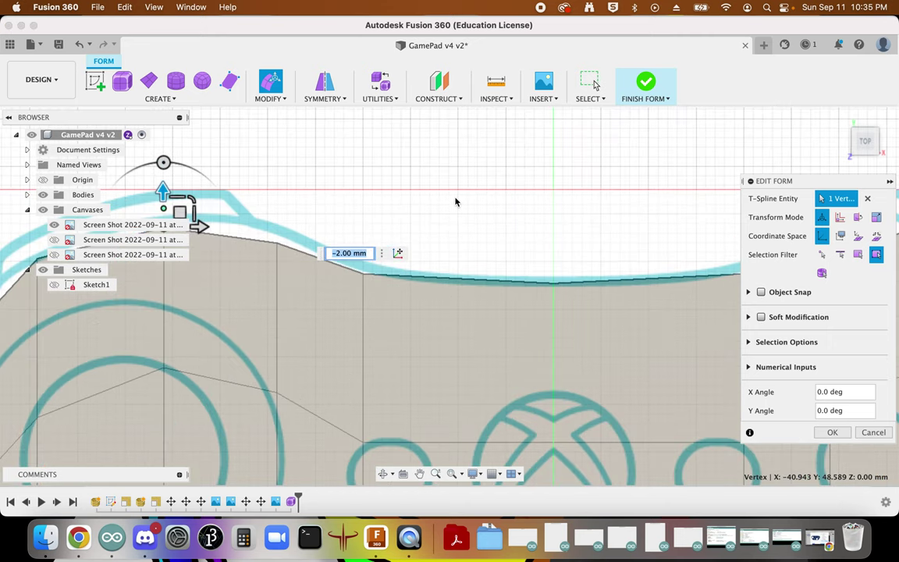
scroll(665, 148, "down", 3)
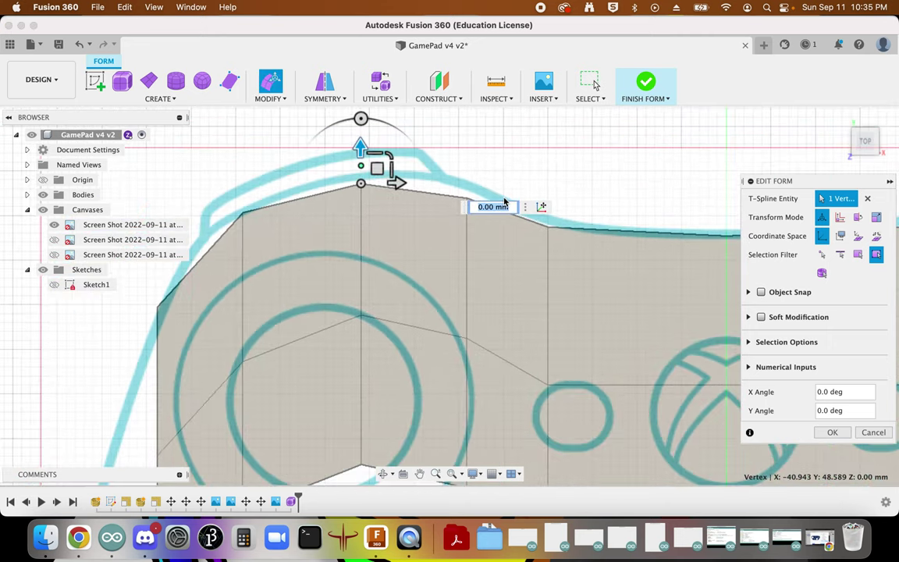
left_click(324, 140)
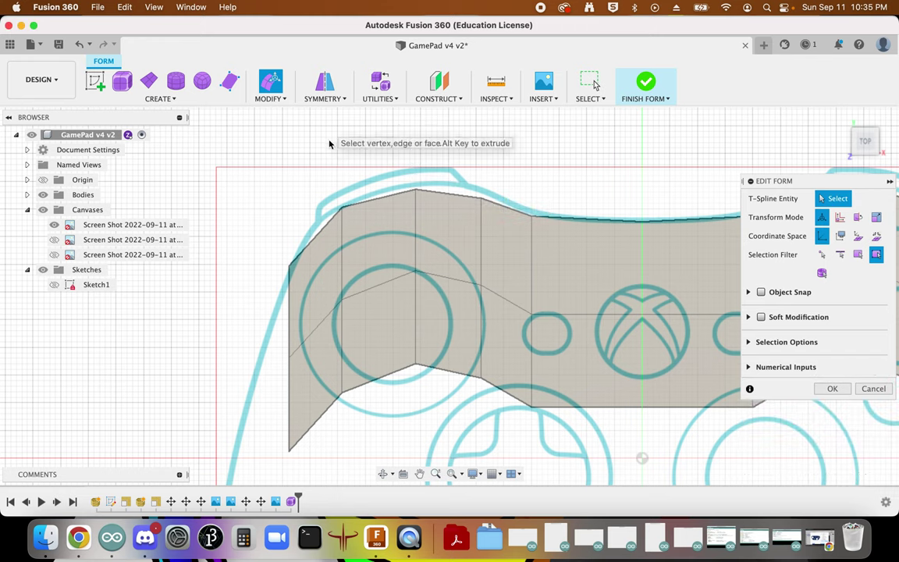
Step: Move the form's upper-left corner vertex down 2 mm onto the controller outline
left_click(288, 267)
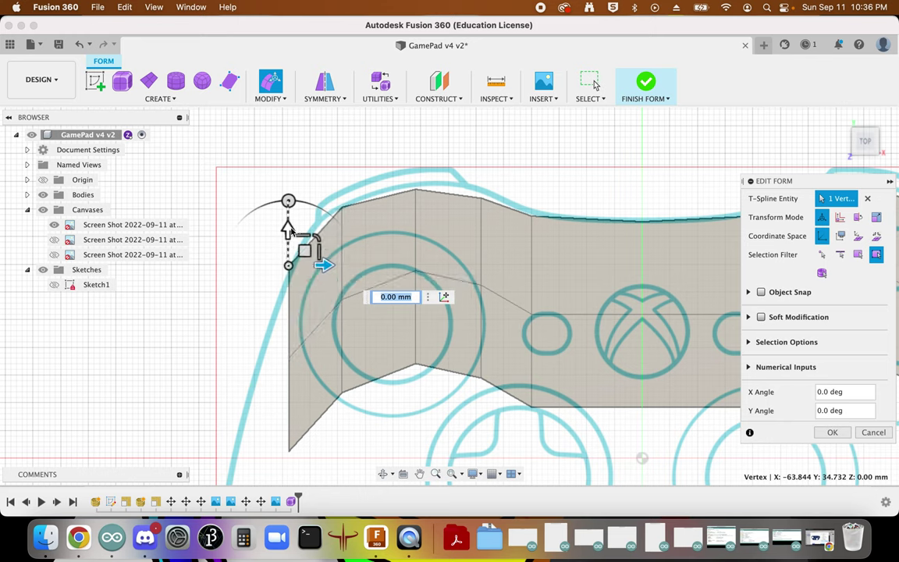
left_click_drag(287, 232, 288, 243)
key("Up")
key("Up")
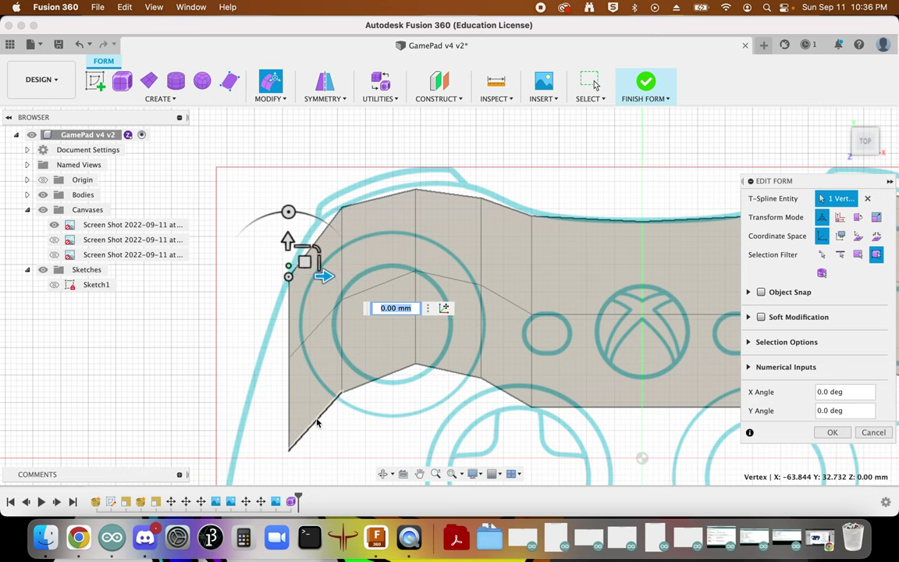
Step: Watch the tutorial's side-edge vertex adjustment in Chrome up to about 15:04, returning to Fusion 360
left_click(78, 537)
left_click(297, 242)
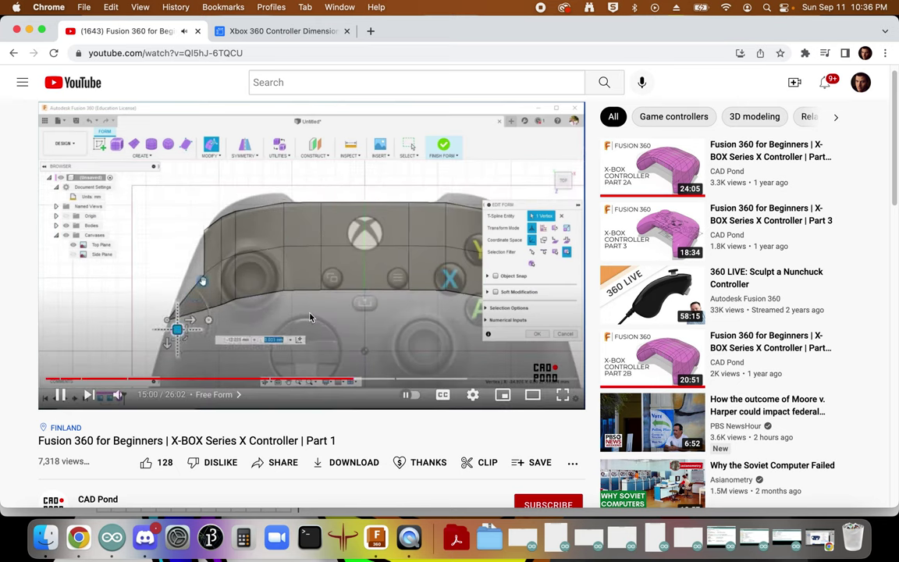
left_click(281, 275)
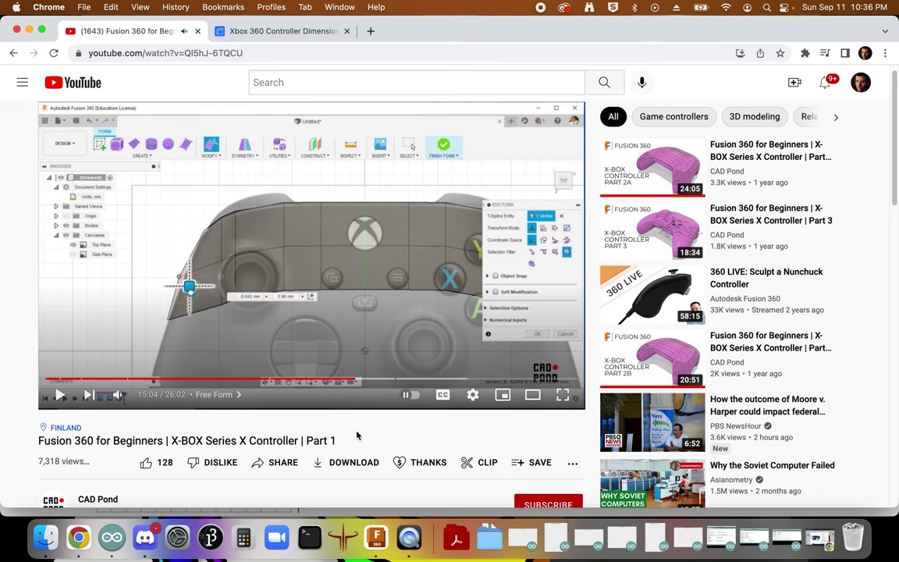
left_click(376, 538)
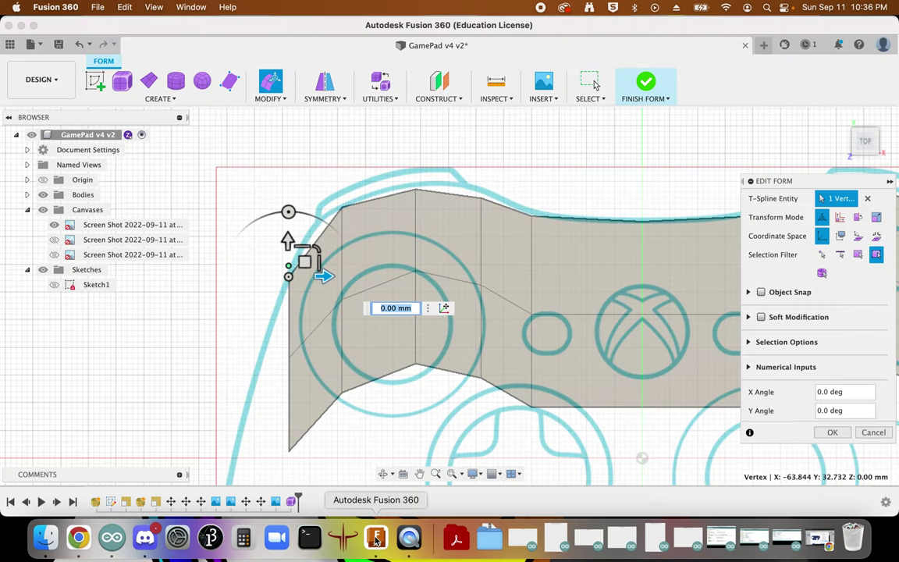
Step: Move the left edge's middle vertex 5 mm outward and its lower corner vertex 9 mm outward onto the controller outline
left_click(289, 359)
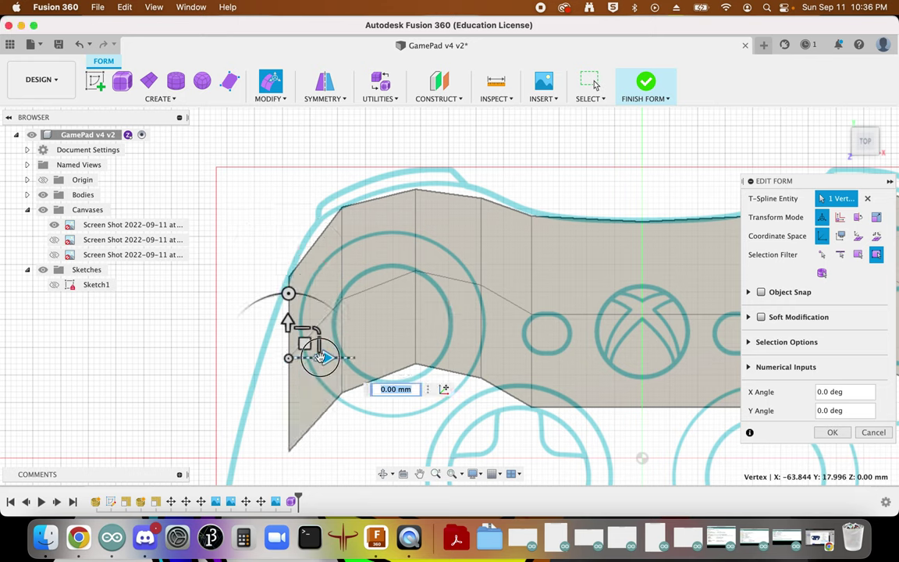
left_click_drag(324, 359, 294, 359)
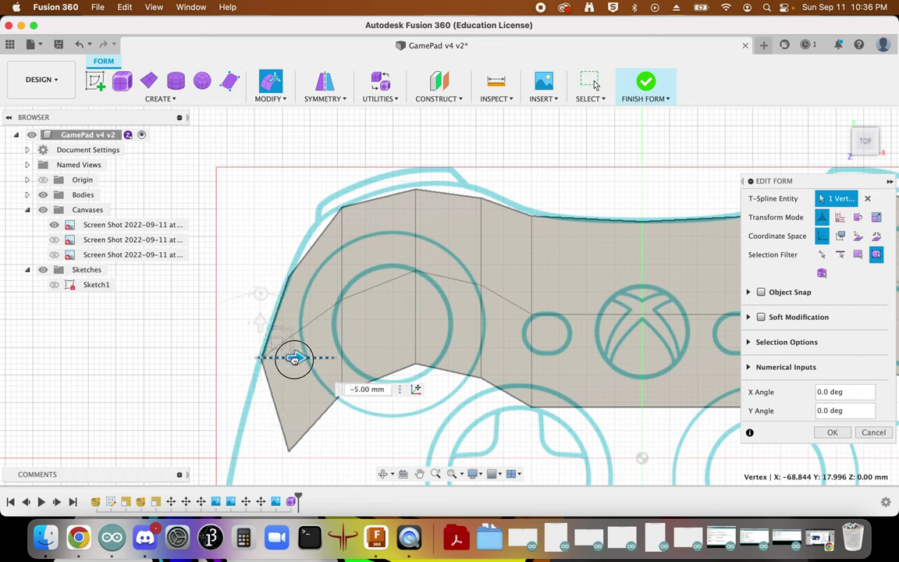
left_click(289, 450)
left_click_drag(324, 450, 273, 456)
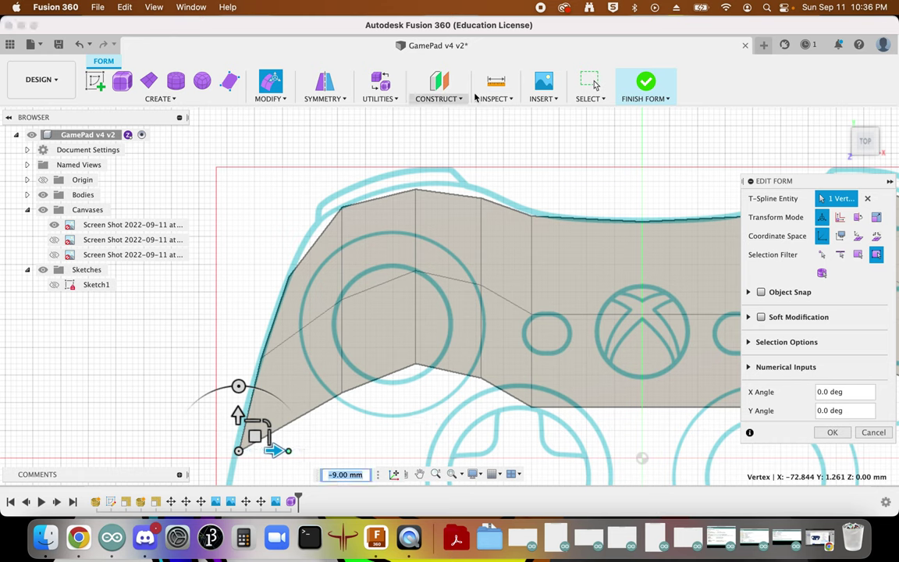
Step: Compare the whole form's smooth display against the controller outline, returning it to Box Display
left_click(375, 81)
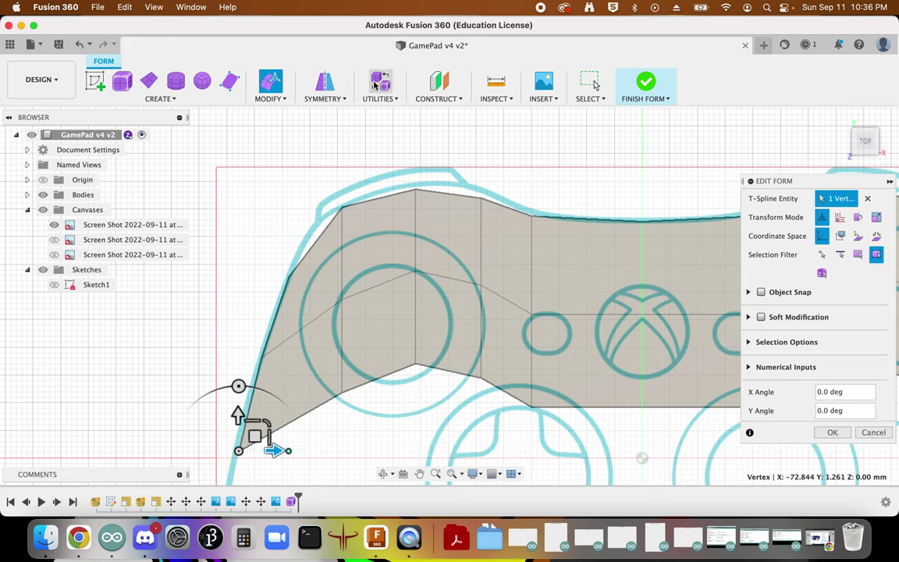
left_click(853, 218)
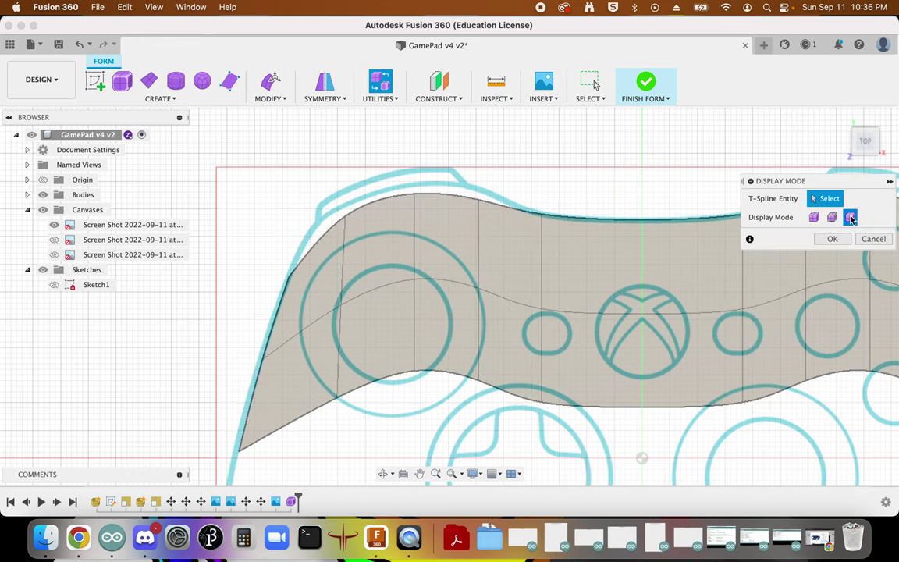
scroll(271, 300, "down", 3)
scroll(361, 393, "up", 2)
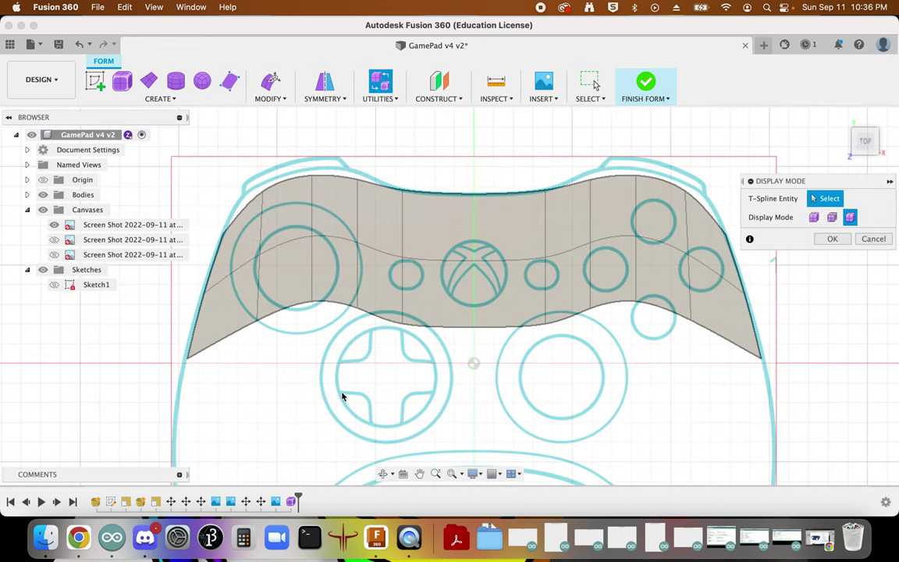
left_click(813, 217)
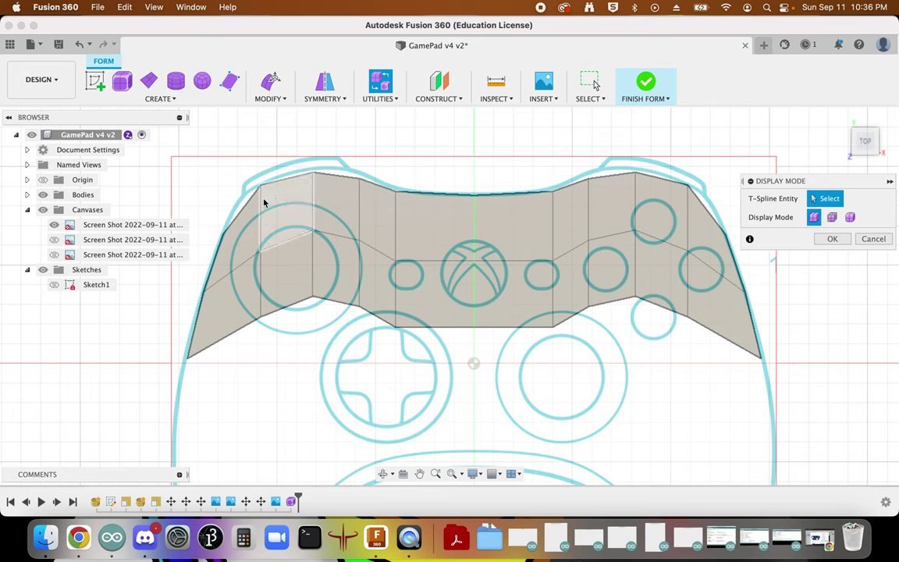
Step: Watch the tutorial's lower-edge vertex adjustment in Chrome up to about 15:30, returning to Fusion 360
left_click(78, 537)
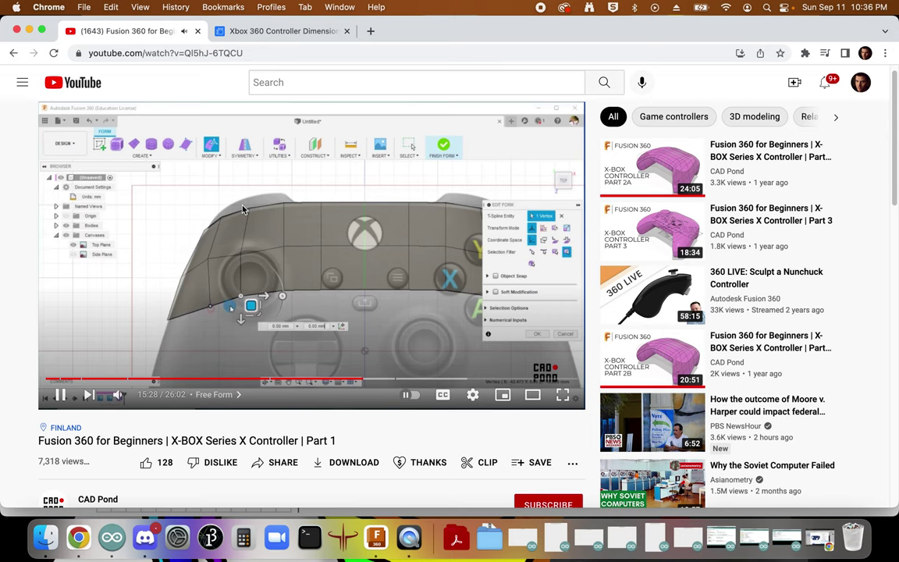
left_click(328, 216)
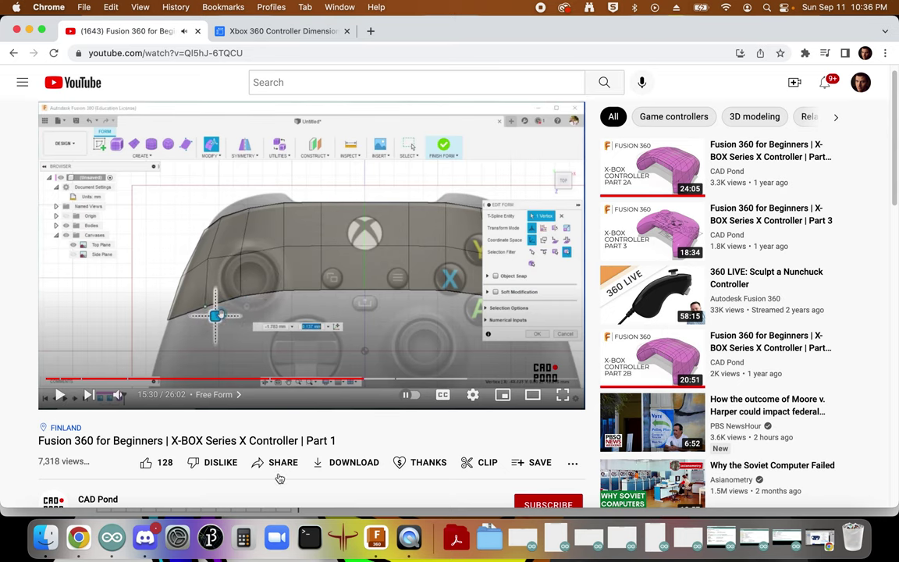
left_click(375, 537)
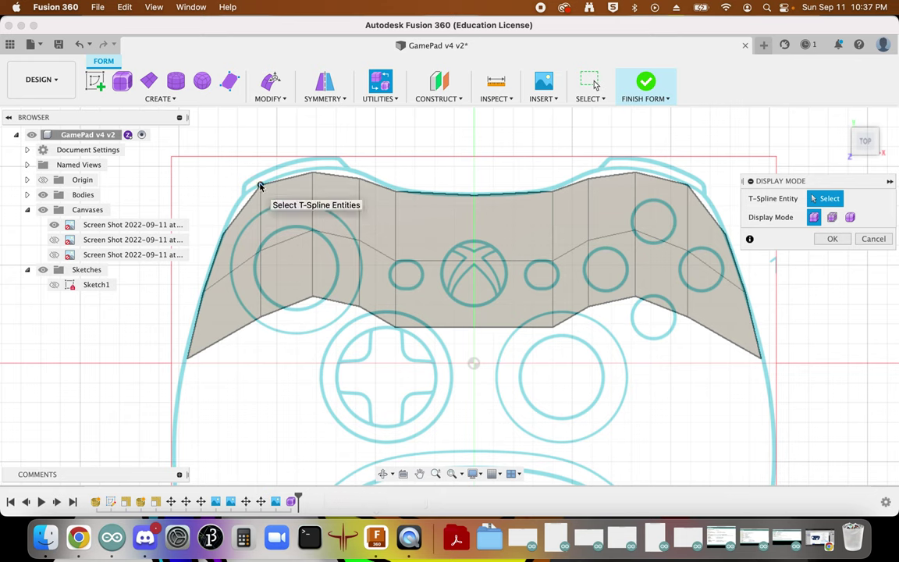
Step: Move the middle-row vertex on the left side of the left thumbstick 2 mm left with Edit Form
left_click(260, 253)
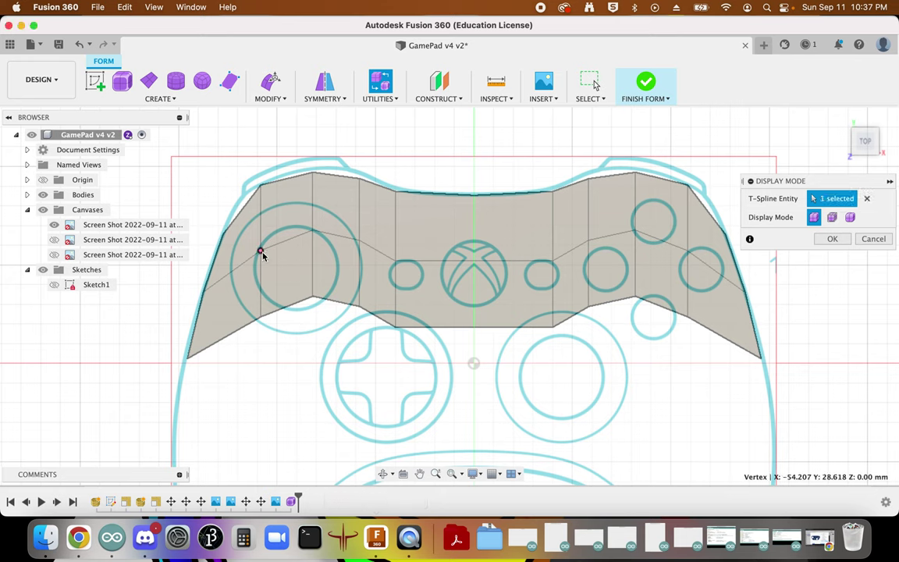
left_click(268, 83)
left_click_drag(259, 237, 290, 256)
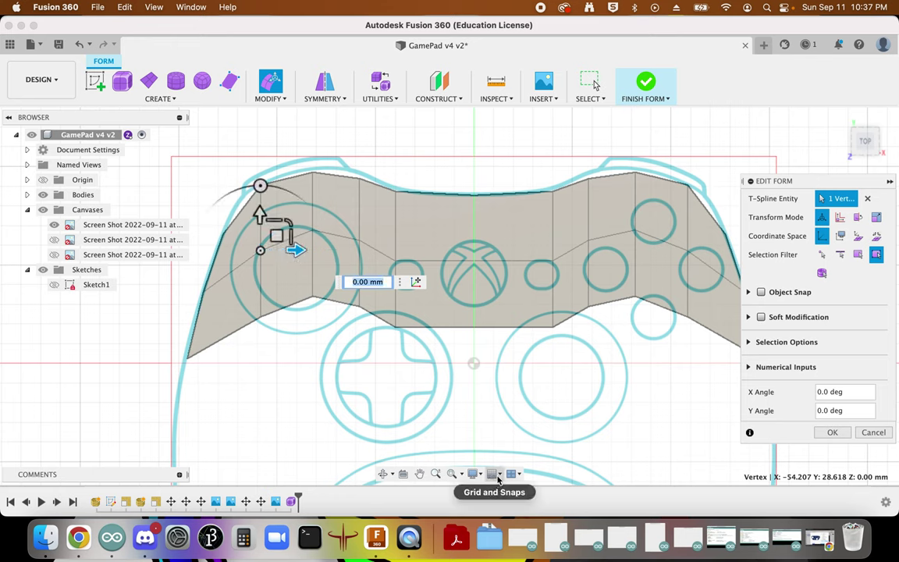
left_click(501, 476)
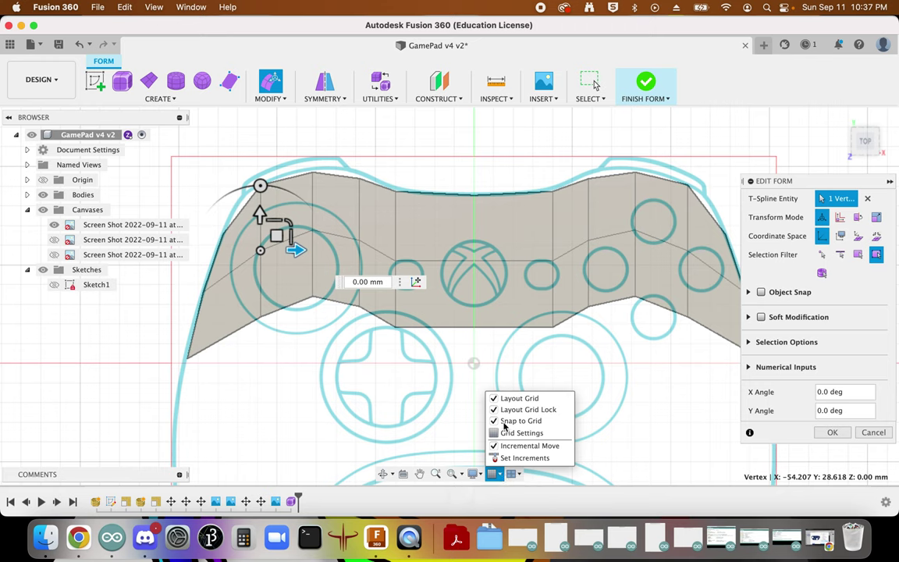
left_click_drag(295, 249, 283, 250)
key("super+z")
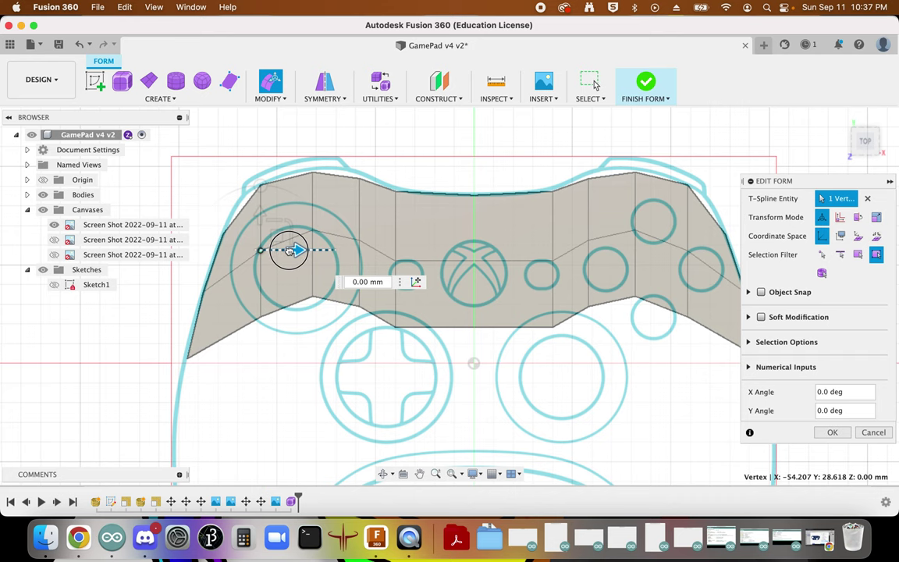
scroll(283, 234, "up", 5)
left_click_drag(282, 219, 272, 221)
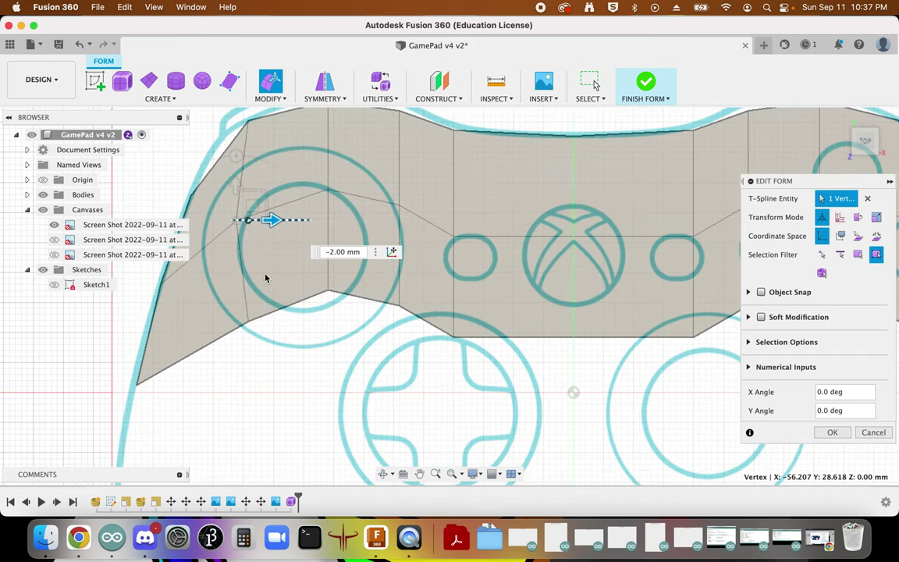
Step: Move the lower-edge vertex next to the form's left corner 4 mm left and 7 mm down
left_click(249, 321)
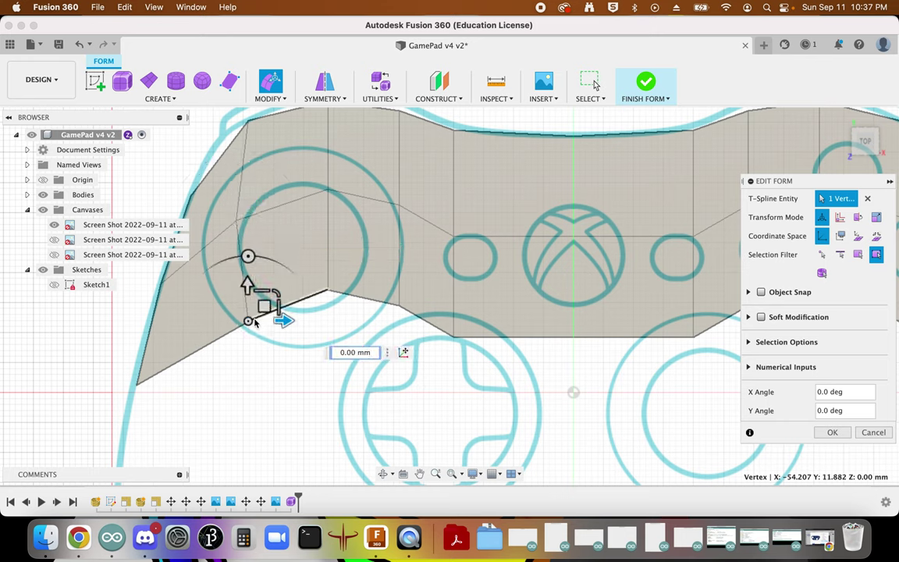
left_click_drag(273, 324, 260, 326)
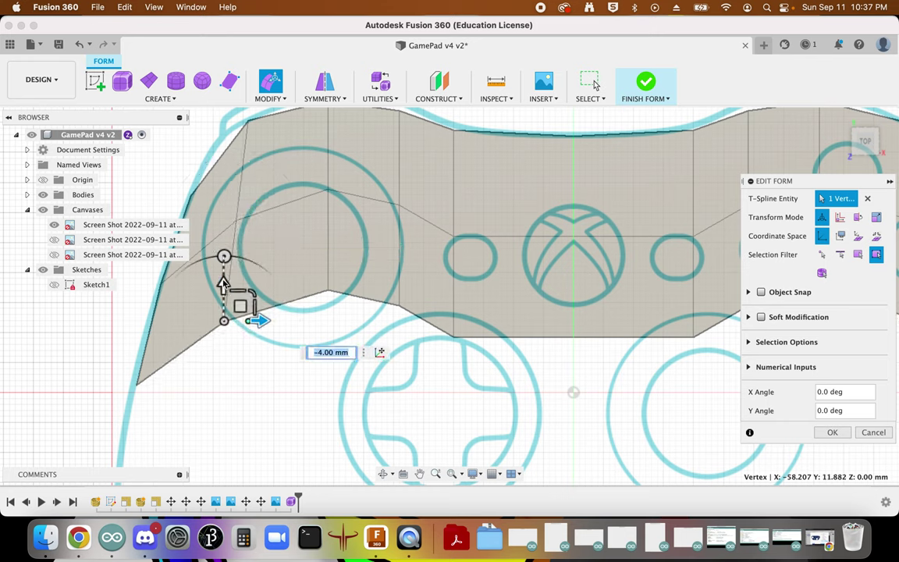
left_click_drag(222, 293, 223, 324)
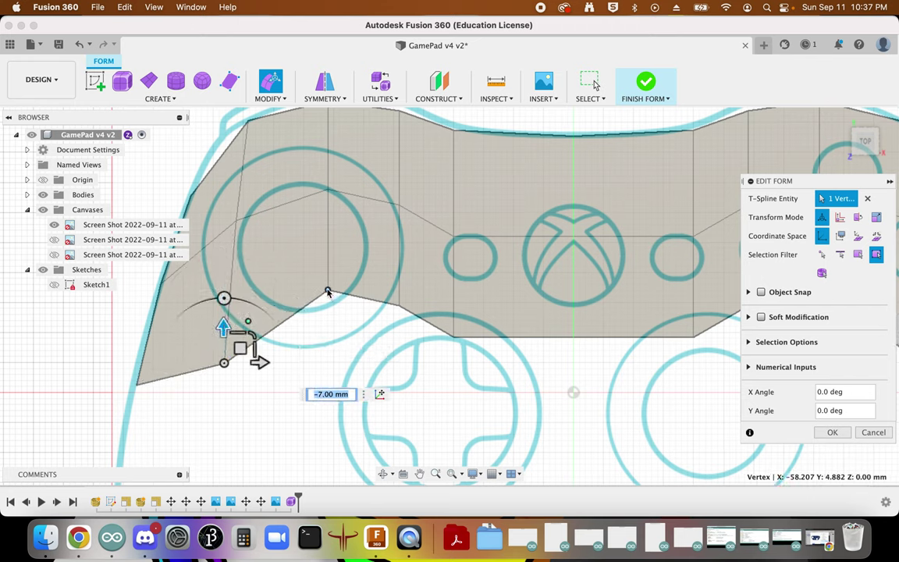
Step: Move the lower-edge vertex beneath the left thumbstick 9 mm down and 3 mm left, and the middle-row vertex above it 2 mm left and slightly down
left_click(328, 292)
left_click_drag(327, 258, 323, 310)
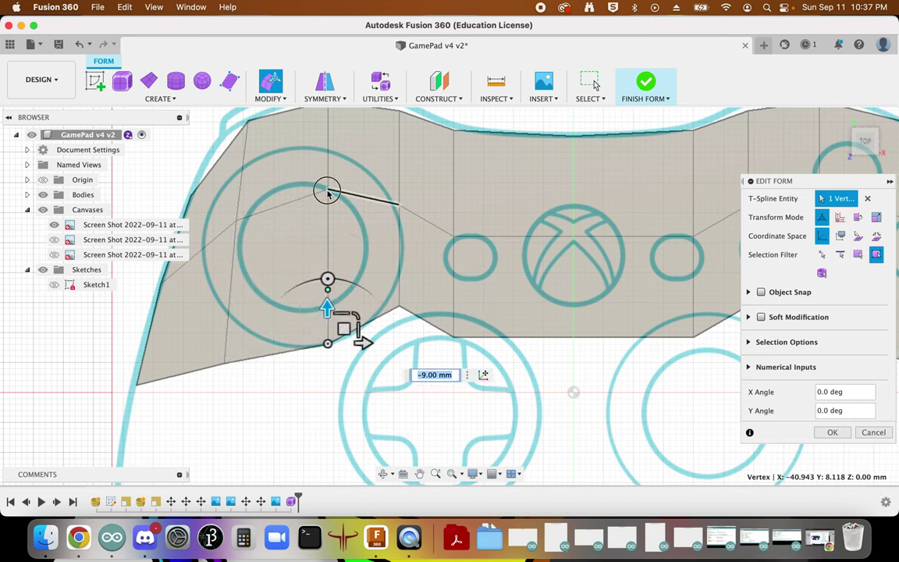
left_click(328, 192)
left_click_drag(327, 155, 349, 201)
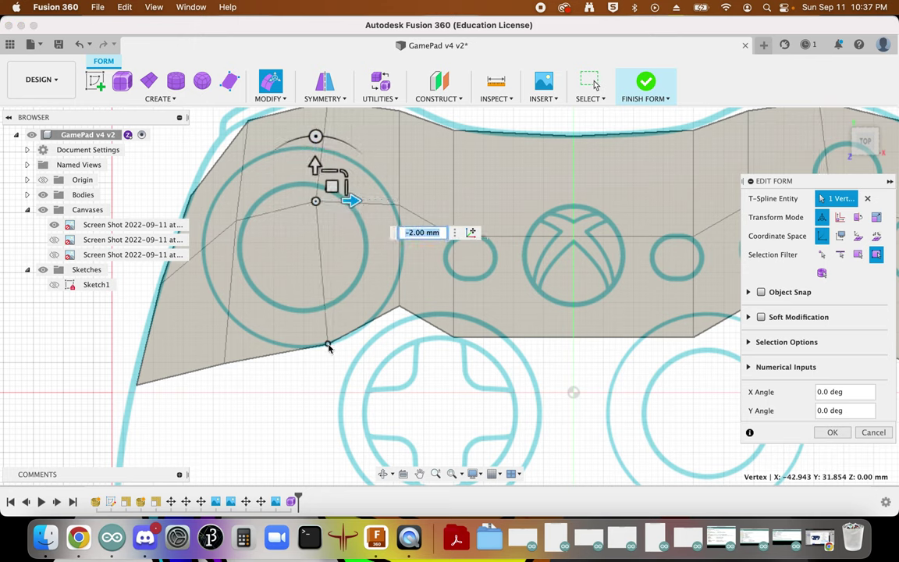
left_click(328, 344)
left_click_drag(340, 346, 322, 346)
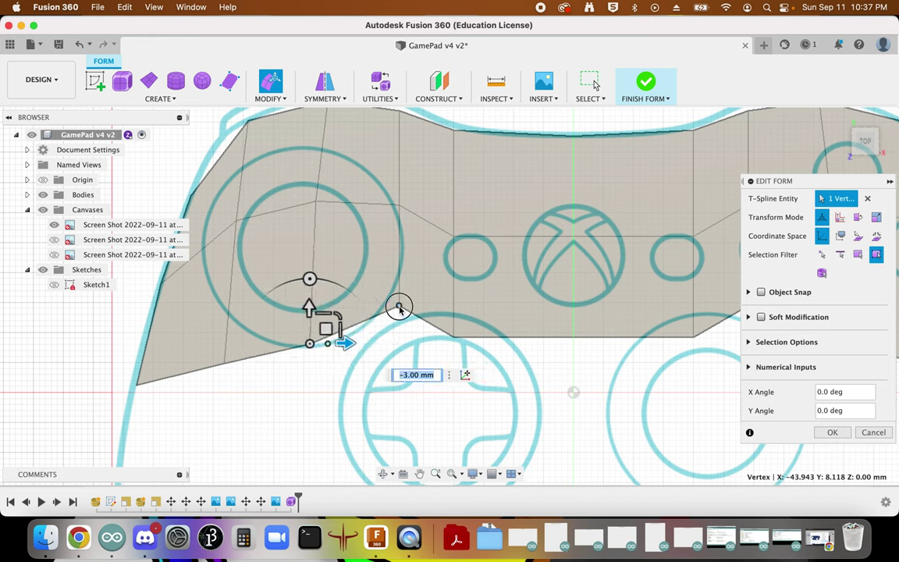
Step: Move the lower-edge vertex above the D-pad 5 mm down and 2 mm left, and the middle-row vertex above it 2 mm left
left_click(399, 305)
left_click_drag(398, 268, 397, 300)
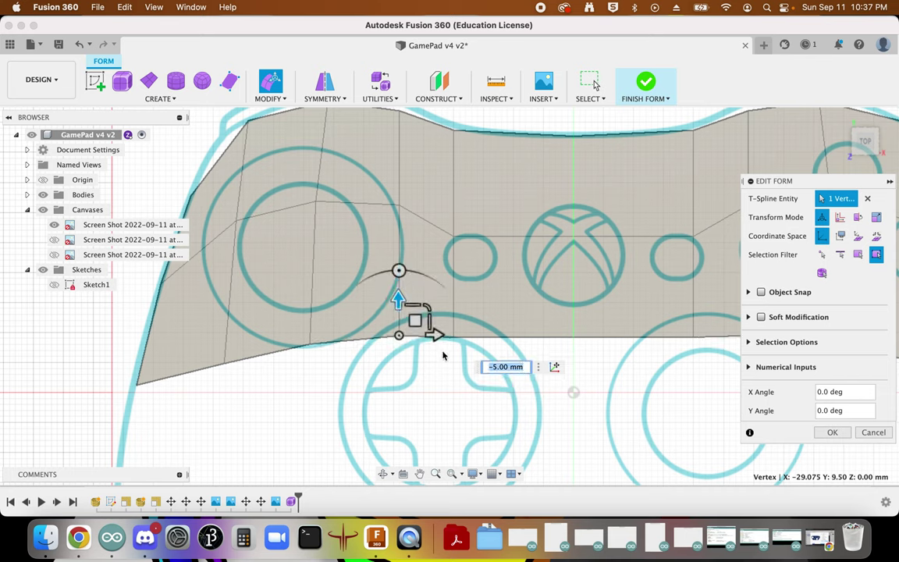
left_click_drag(440, 337, 423, 334)
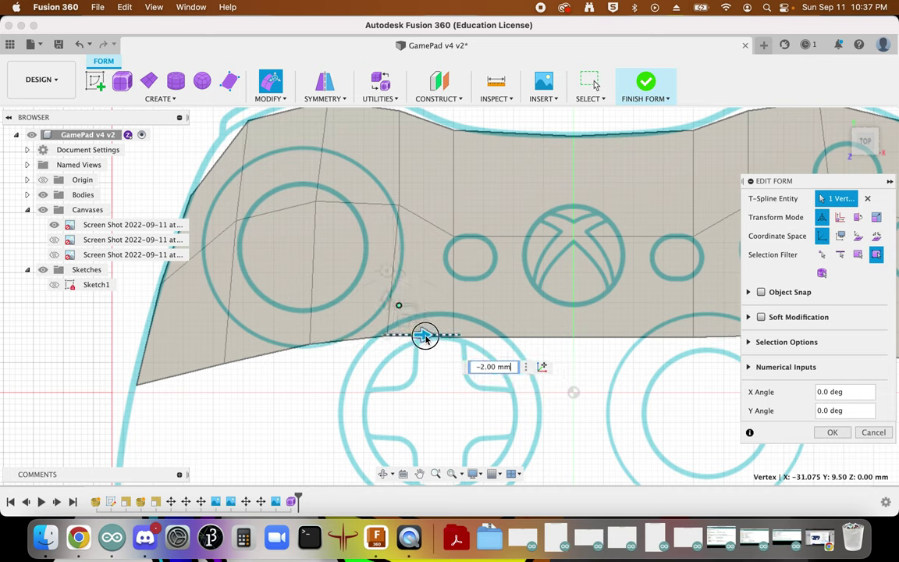
left_click(399, 207)
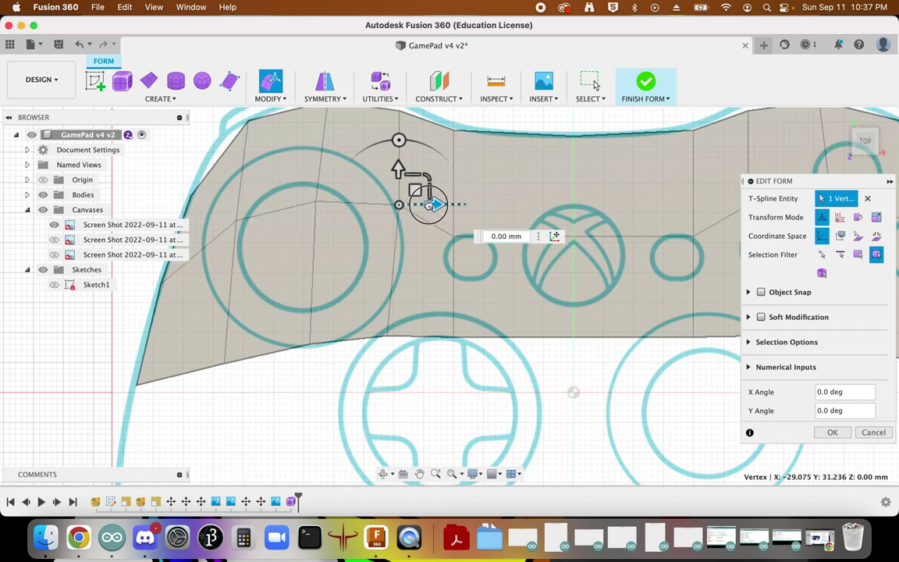
left_click_drag(423, 206, 422, 206)
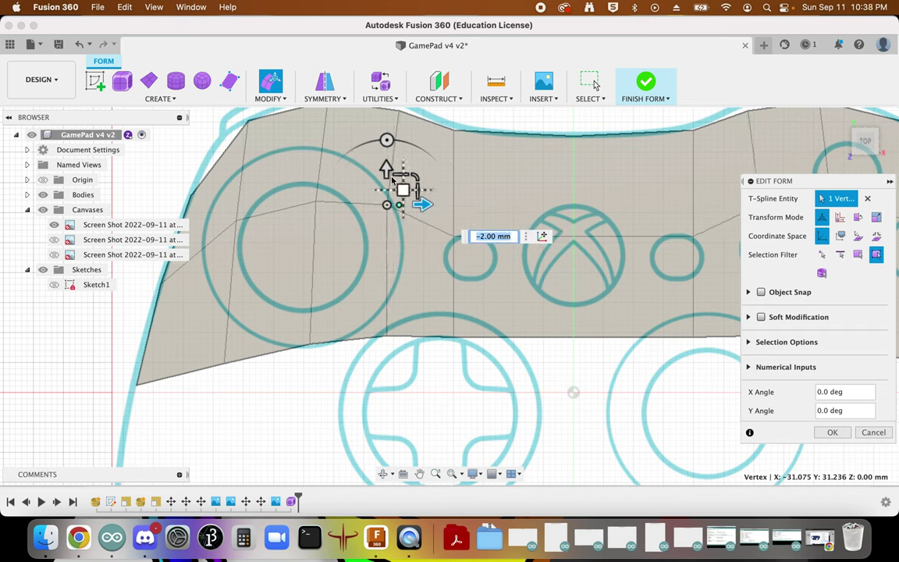
Step: Move the middle-row vertex at the left thumbstick's inner side and the one inside the thumbstick 2 mm down each
left_click_drag(387, 167, 386, 180)
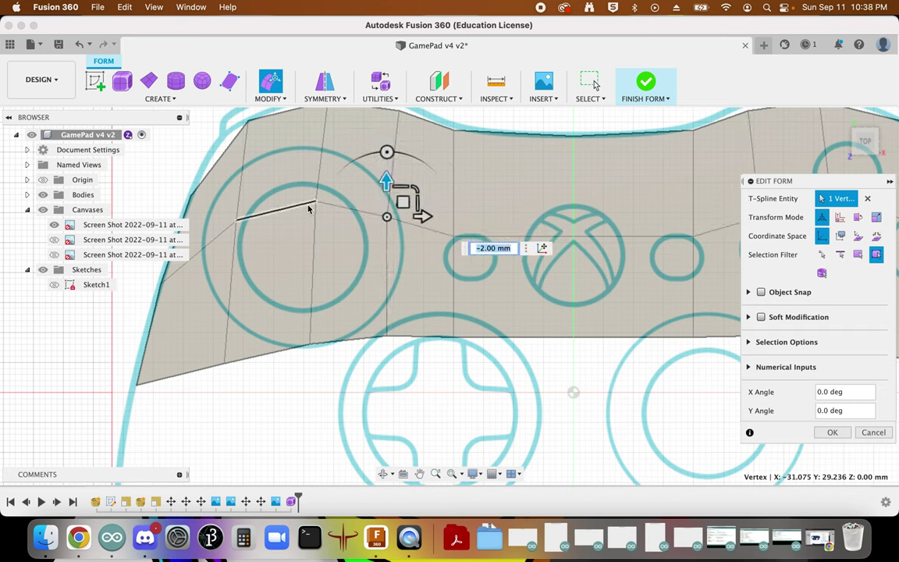
left_click(315, 204)
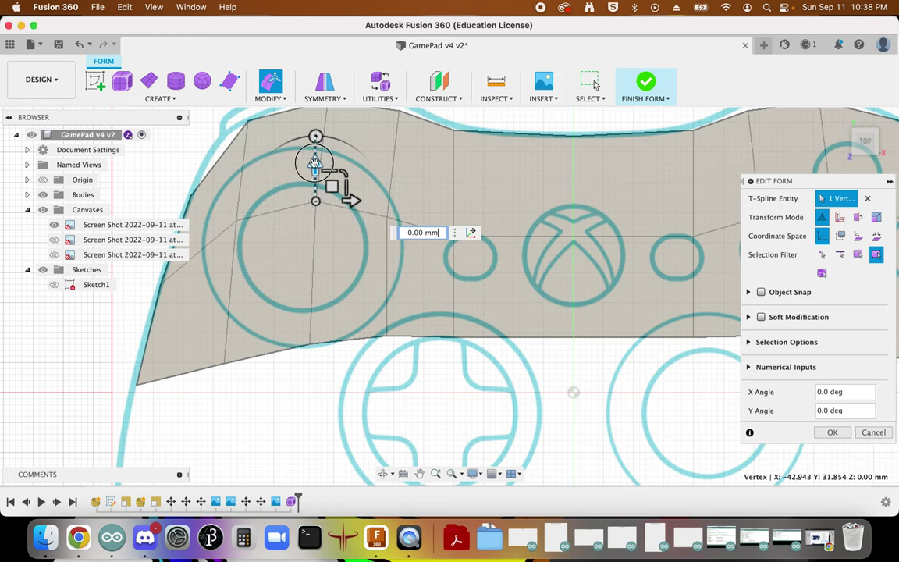
left_click_drag(314, 163, 313, 175)
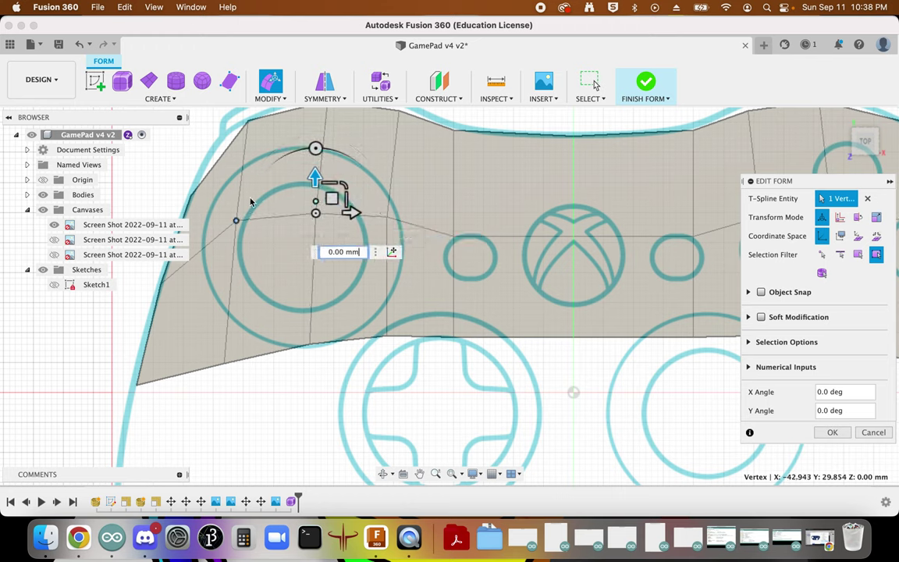
Step: Move the middle-row vertex on the left side of the left thumbstick 3 mm down in total
left_click(236, 220)
left_click_drag(236, 182, 235, 195)
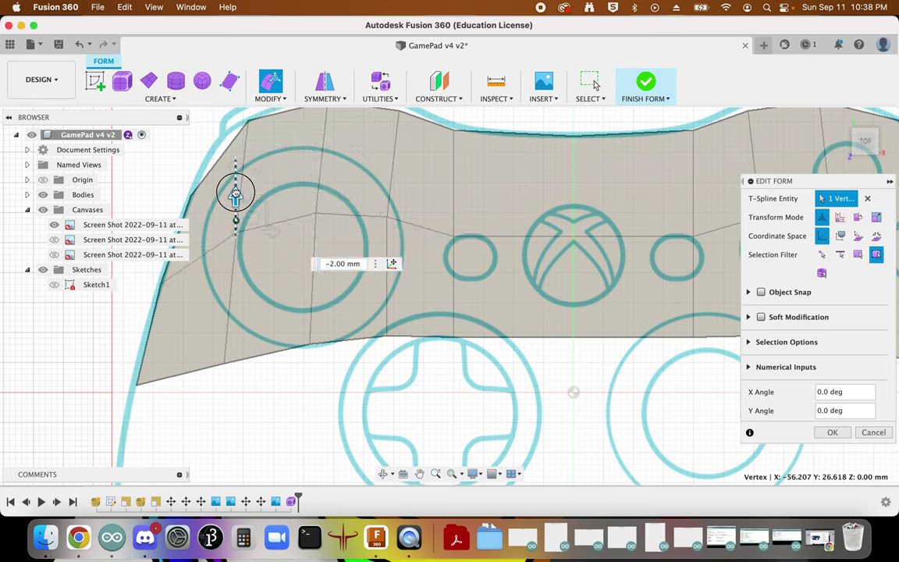
scroll(346, 377, "up", 3)
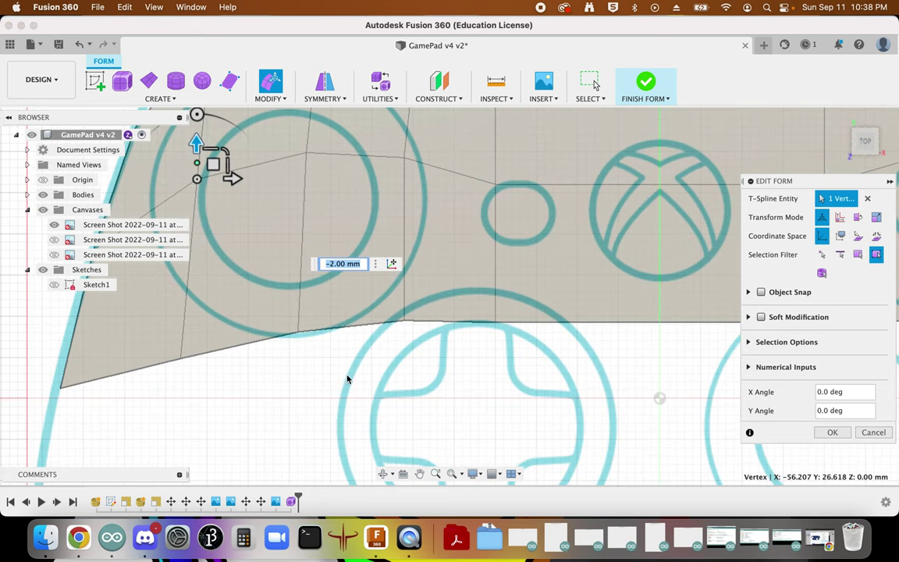
scroll(347, 377, "down", 5)
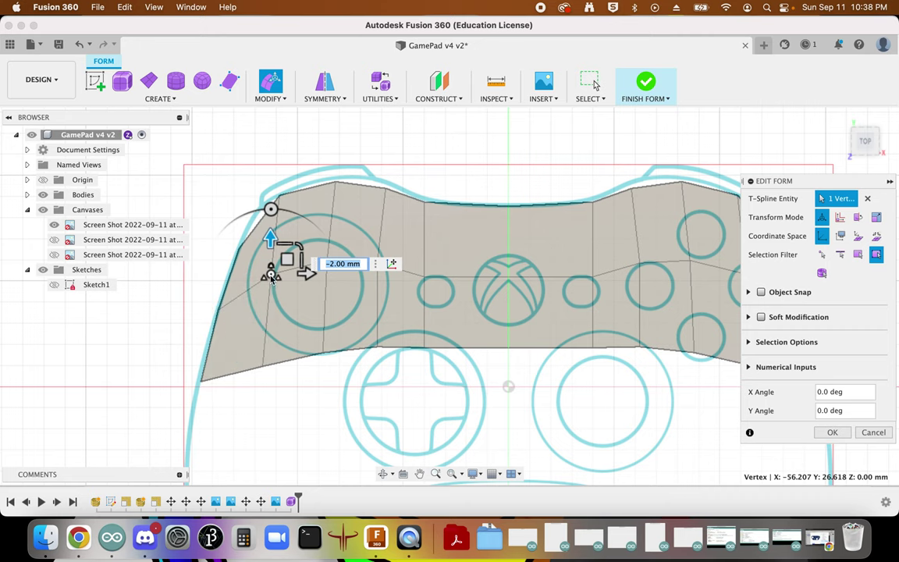
left_click_drag(270, 240, 271, 245)
scroll(270, 238, "up", 1)
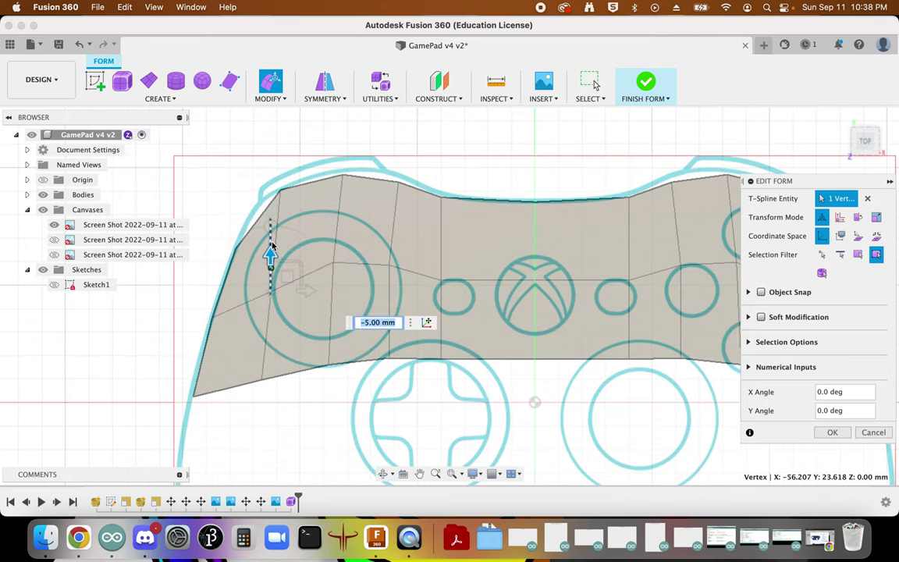
scroll(270, 242, "up", 5)
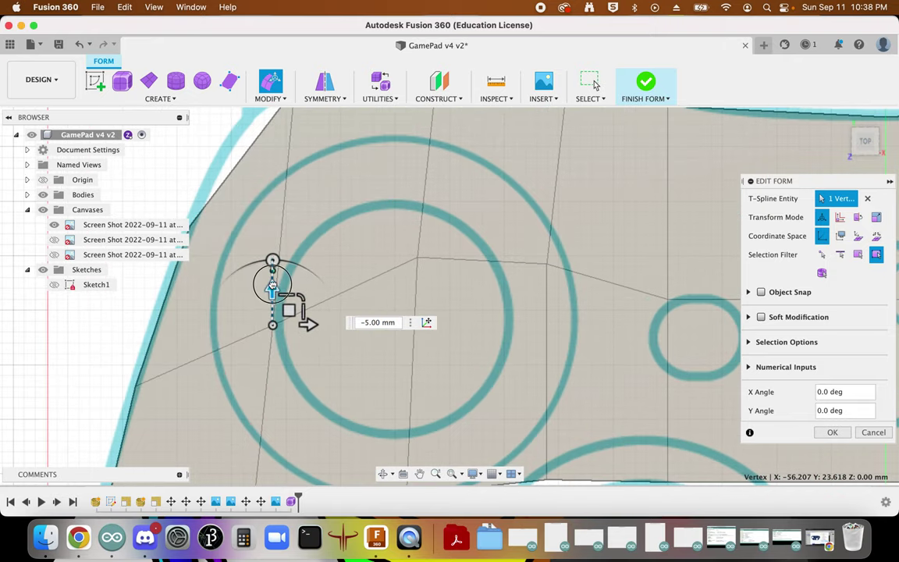
left_click_drag(271, 285, 271, 268)
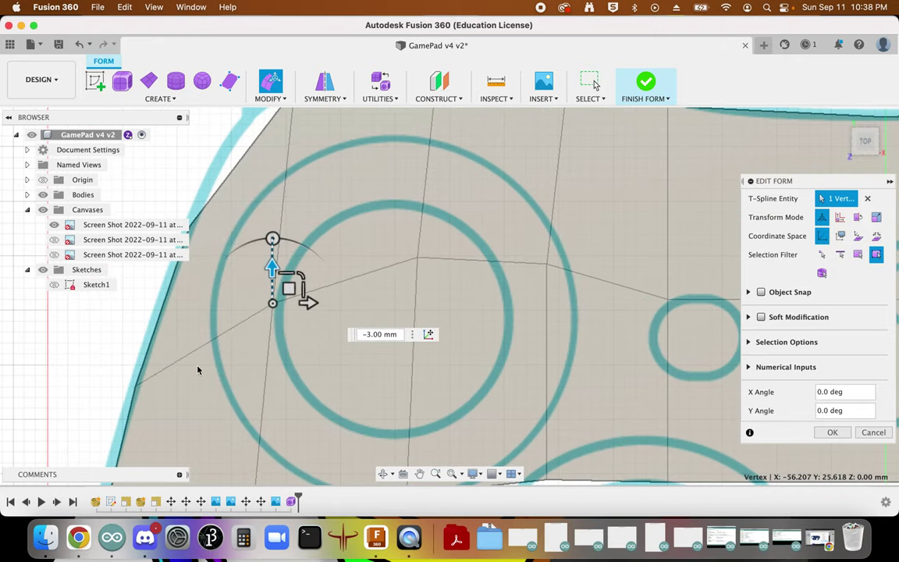
Step: Move the middle-row vertex on the form's left outer edge 2 mm up and 1 mm right
left_click(135, 388)
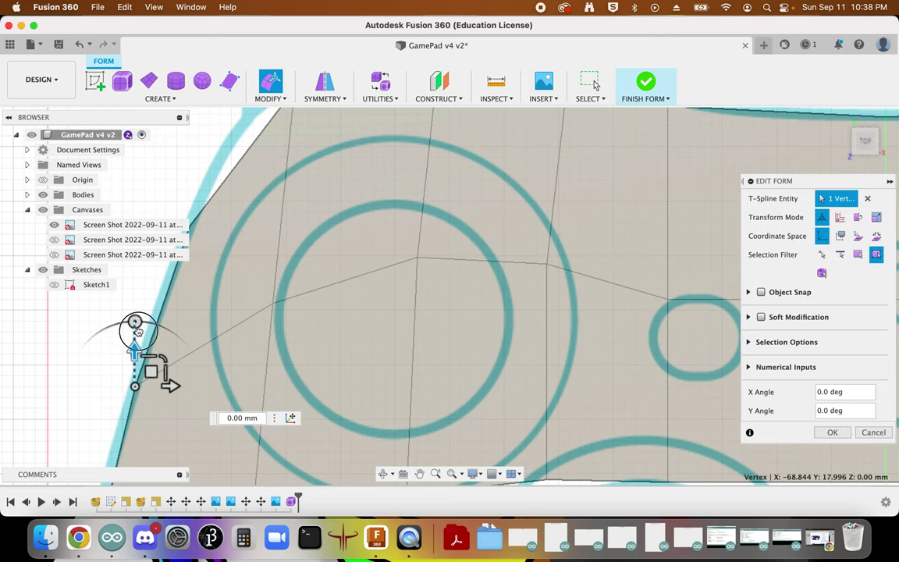
left_click_drag(137, 331, 138, 326)
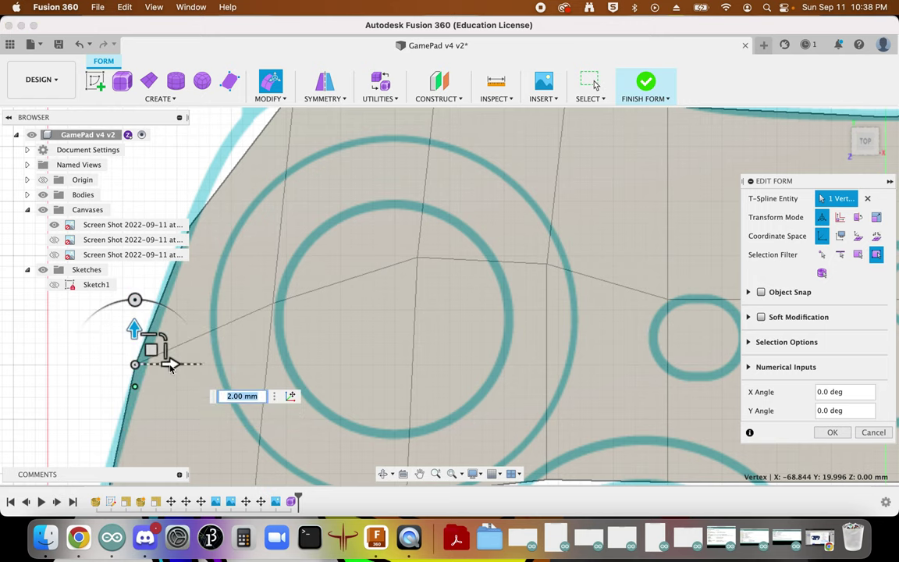
left_click_drag(173, 363, 179, 364)
scroll(178, 365, "down", 6)
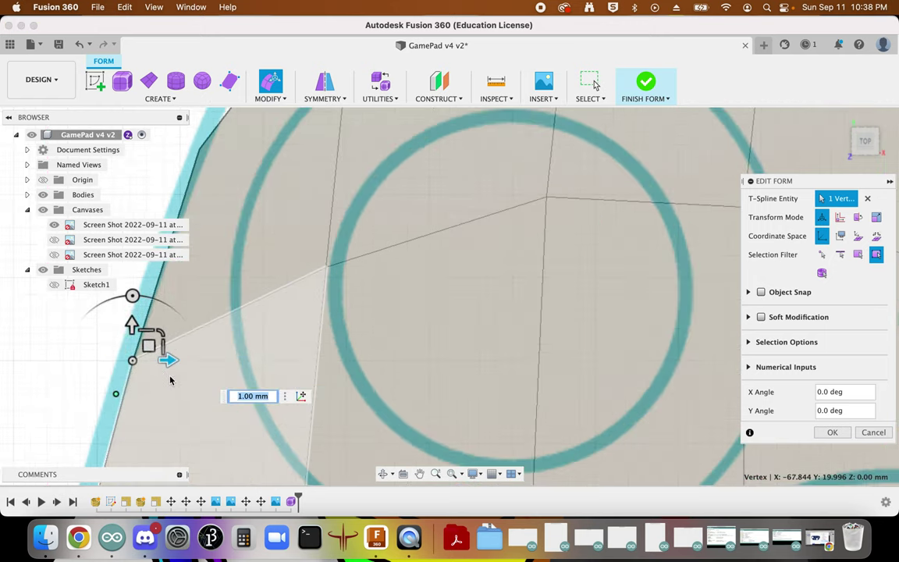
scroll(183, 394, "down", 2)
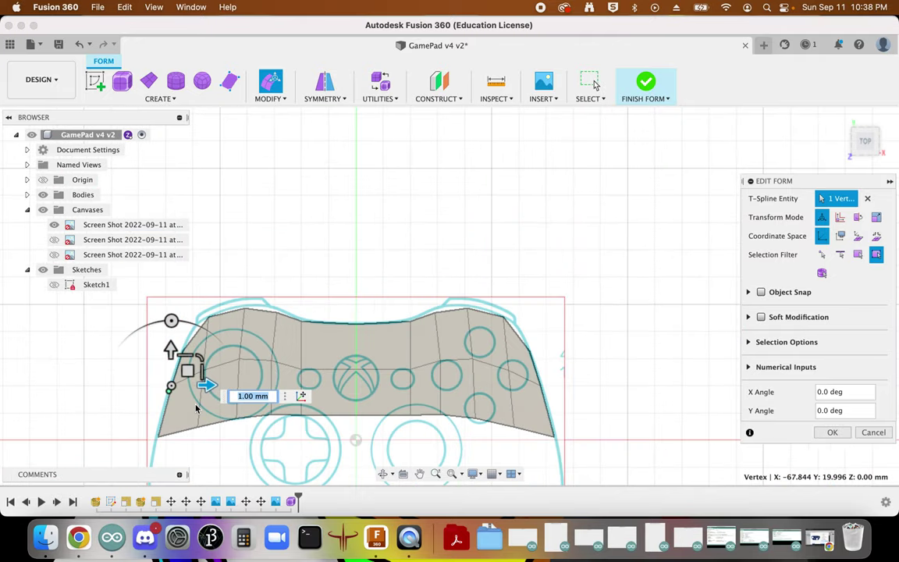
middle_click_drag(365, 259, 451, 126)
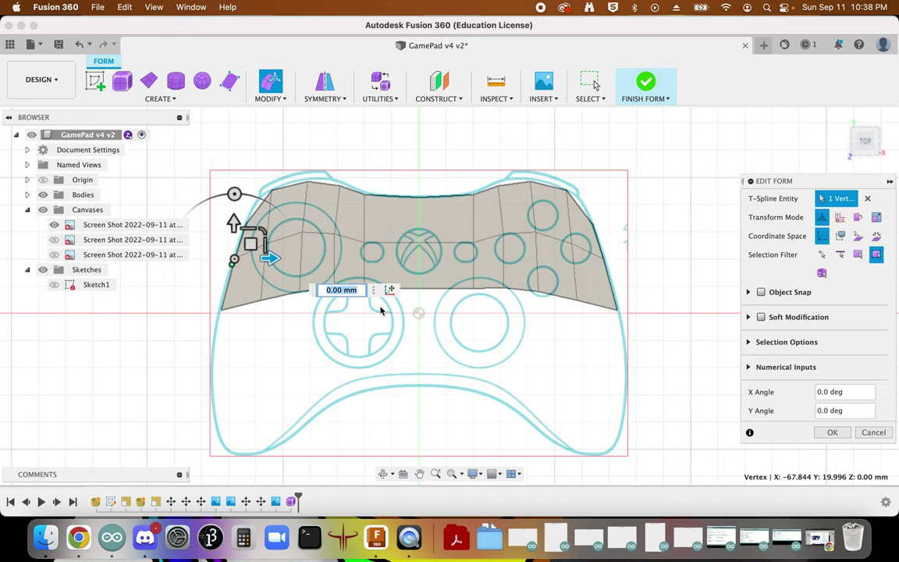
Step: Switch to Chrome and watch the YouTube tutorial section on extruding the controller grips, pausing it at the end
left_click(79, 537)
left_click(327, 277)
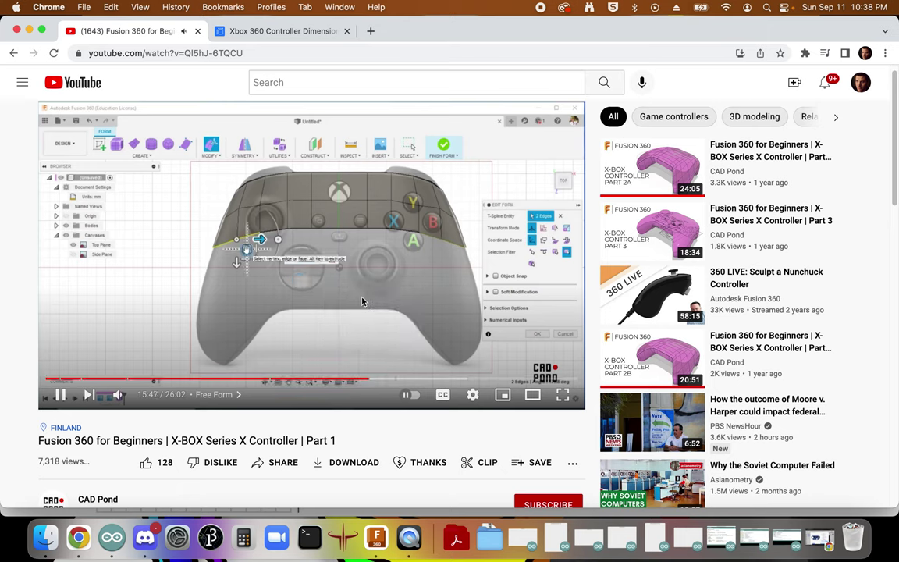
left_click(311, 302)
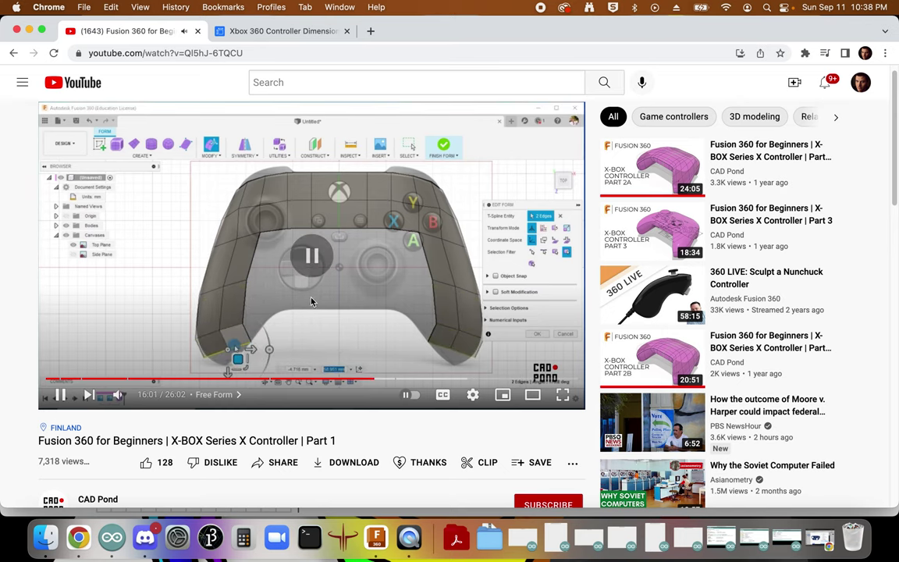
Step: Switch back to Fusion 360 and extrude the form's two outermost lower-left edges in three successive segments down the canvas outline to form the grip
left_click(375, 537)
left_click(250, 306)
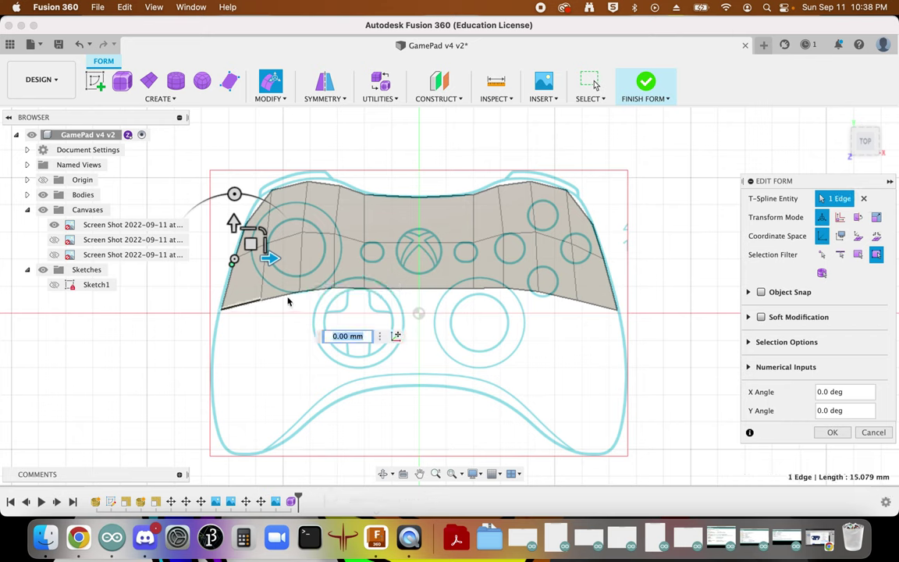
left_click(283, 301, "shift")
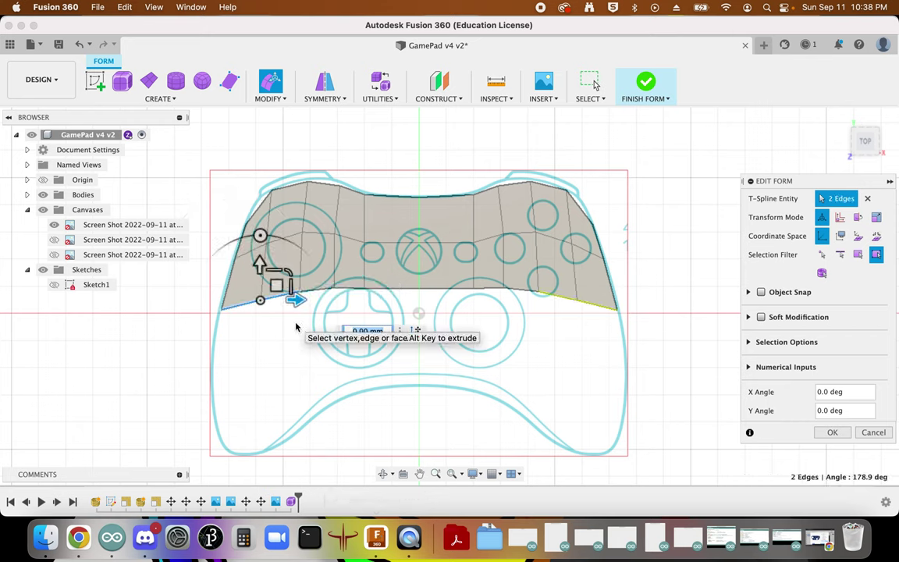
left_click_drag(280, 295, 271, 349)
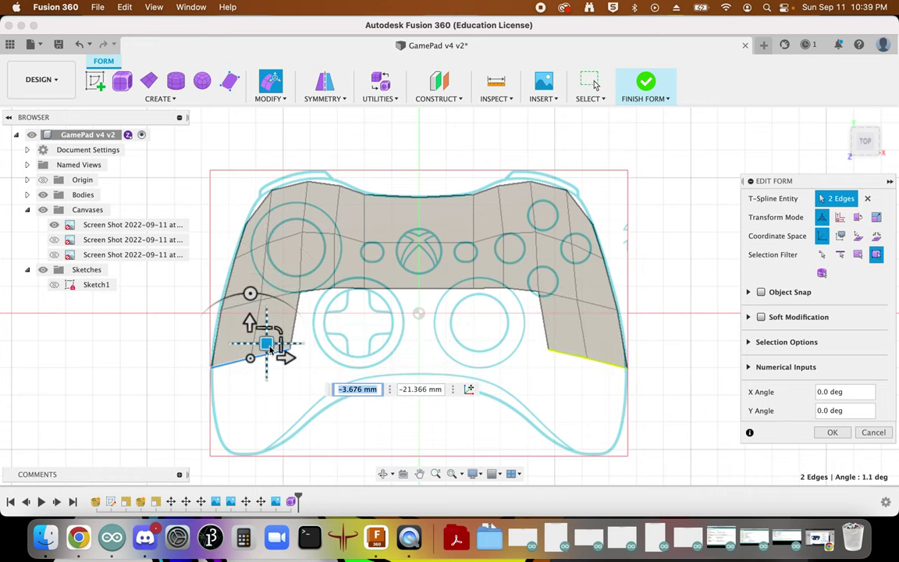
left_click_drag(269, 388, 287, 429)
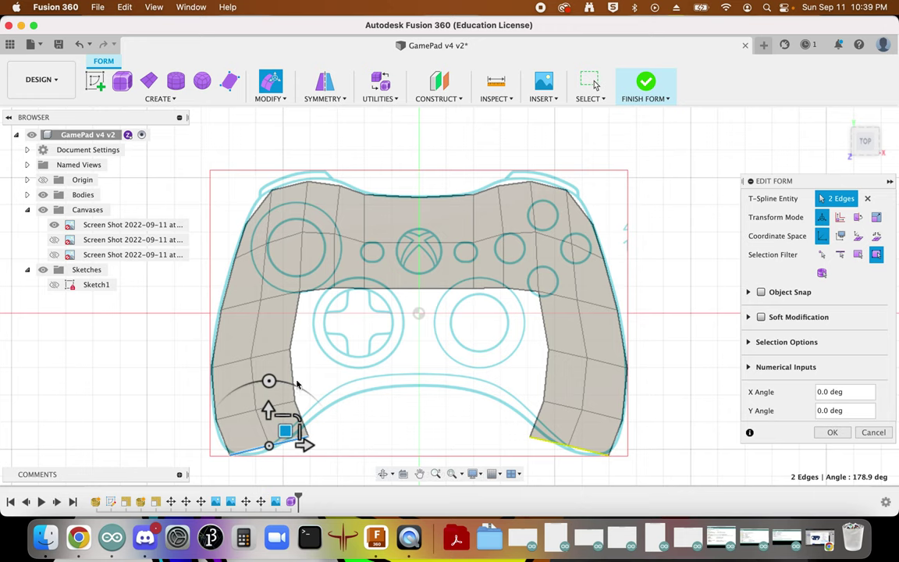
key("Escape")
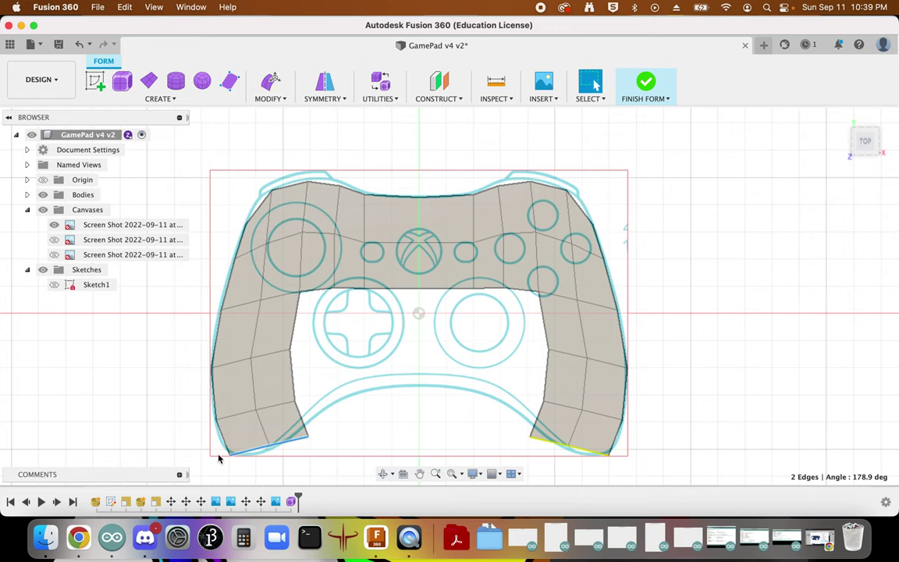
Step: Move the middle vertex on the left grip's bottom edge 2 mm down with Edit Form
scroll(218, 459, "up", 5)
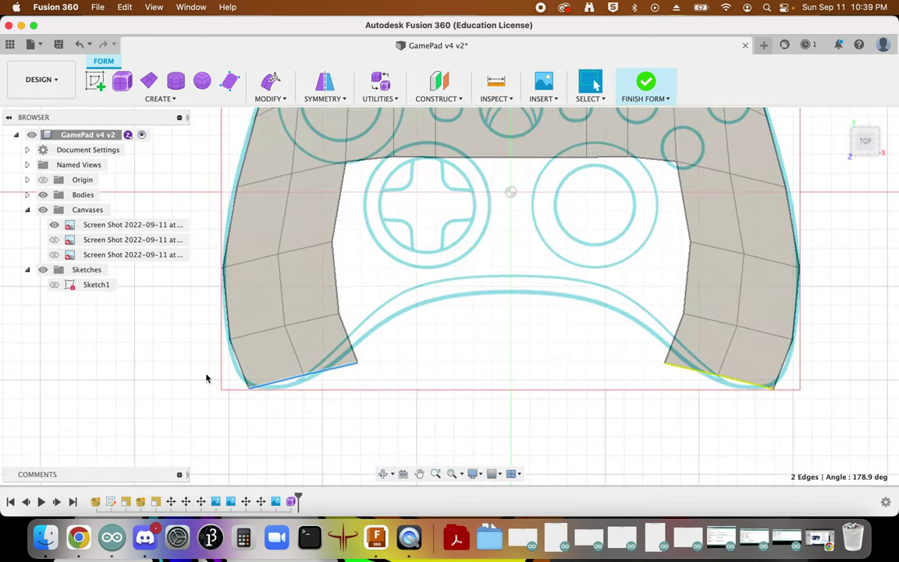
left_click(249, 388)
key("ctrl+shift+e")
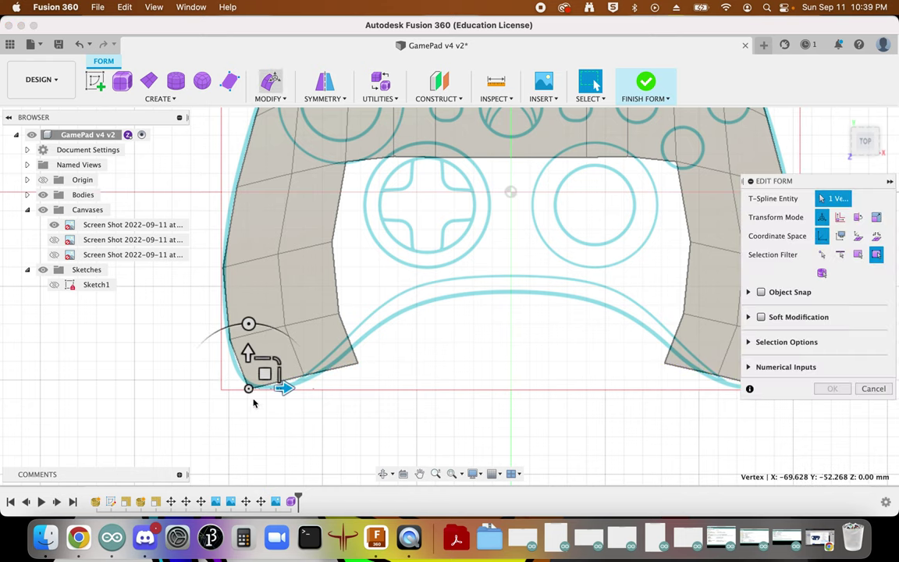
left_click_drag(249, 387, 247, 397)
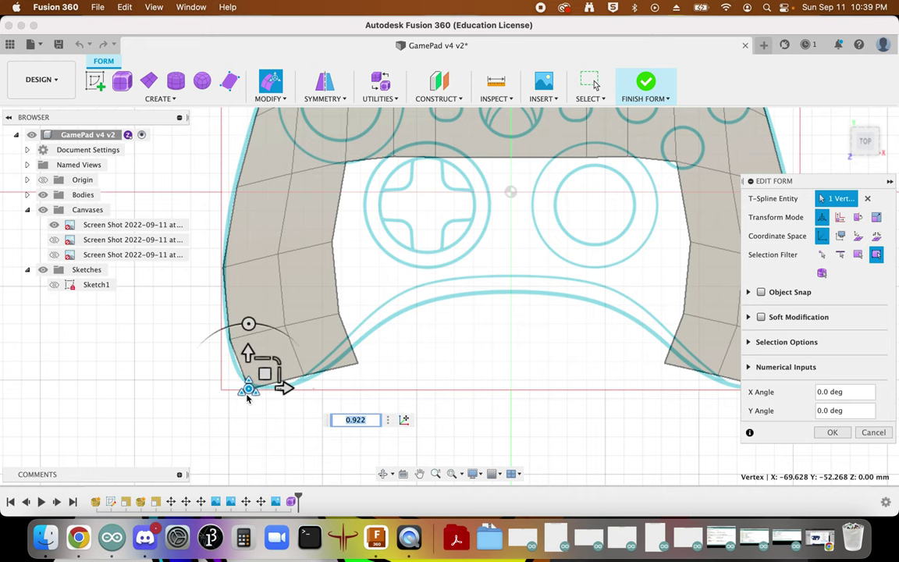
mouse_move(247, 351)
left_mouse_down()
mouse_move(248, 335)
mouse_move(246, 349)
left_mouse_up()
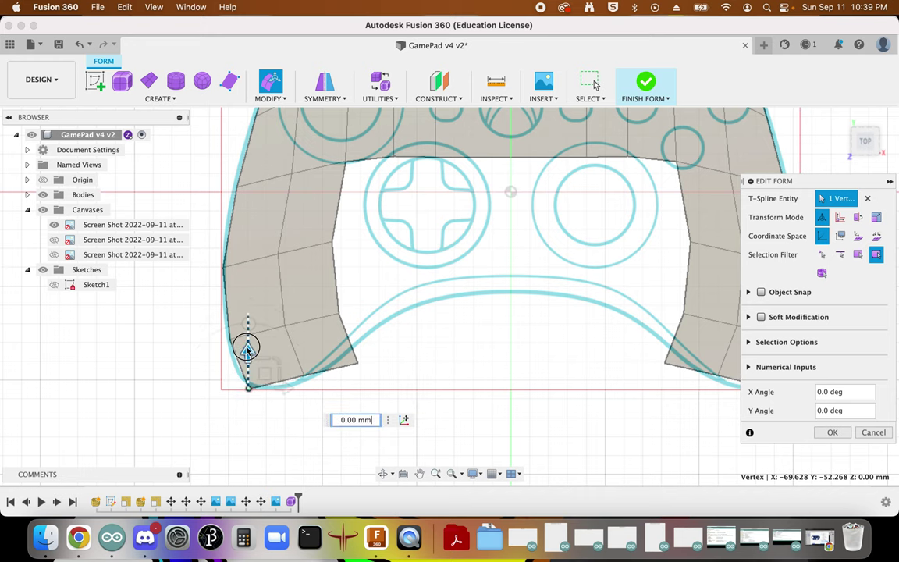
scroll(250, 388, "up", 5)
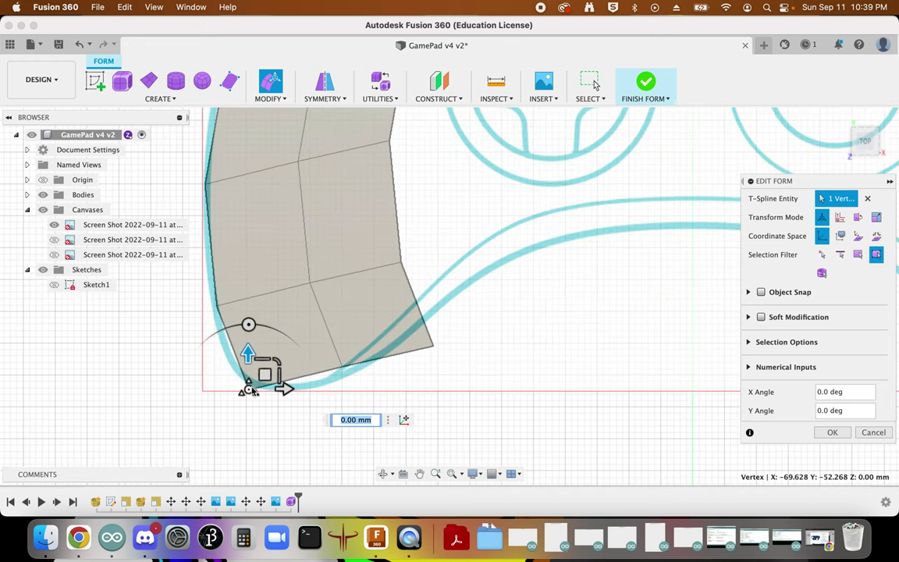
left_click(342, 367)
left_click_drag(340, 331, 340, 342)
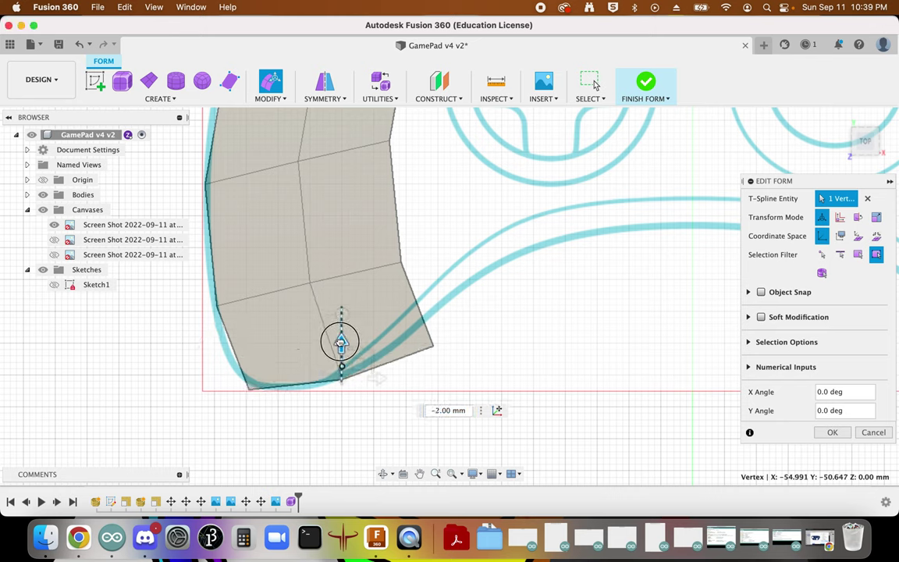
Step: Move the inner vertex on the left grip's bottom edge about 5 mm left and 1 mm up onto the outline
left_click(432, 347)
left_click_drag(470, 347, 438, 345)
mouse_move(399, 307)
left_mouse_down()
mouse_move(400, 296)
mouse_move(400, 305)
left_mouse_up()
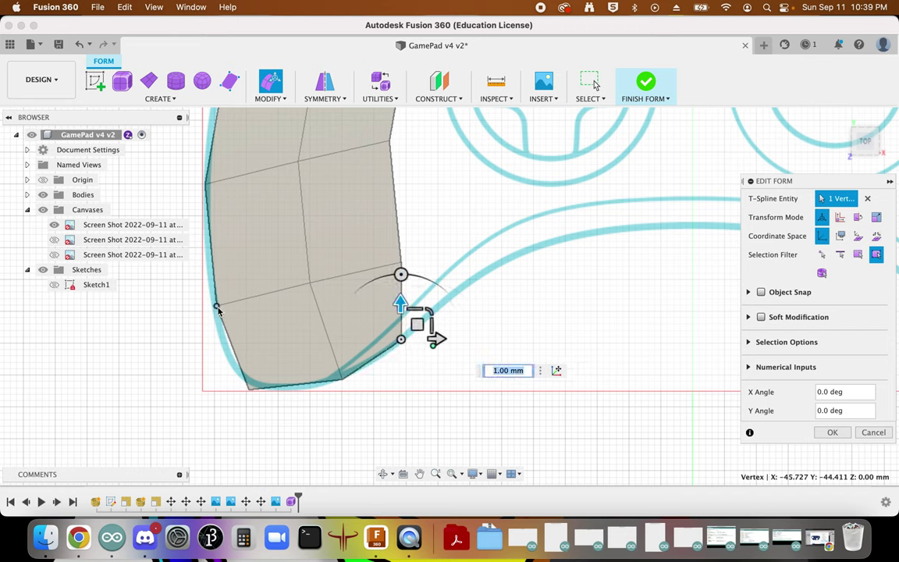
Step: Move the outer-edge vertex just above the left grip's tip and the one at the top of the grip 1 mm left each
left_click(217, 308)
left_click_drag(251, 306, 246, 305)
left_click_drag(274, 224, 278, 216)
scroll(277, 216, "up", 2)
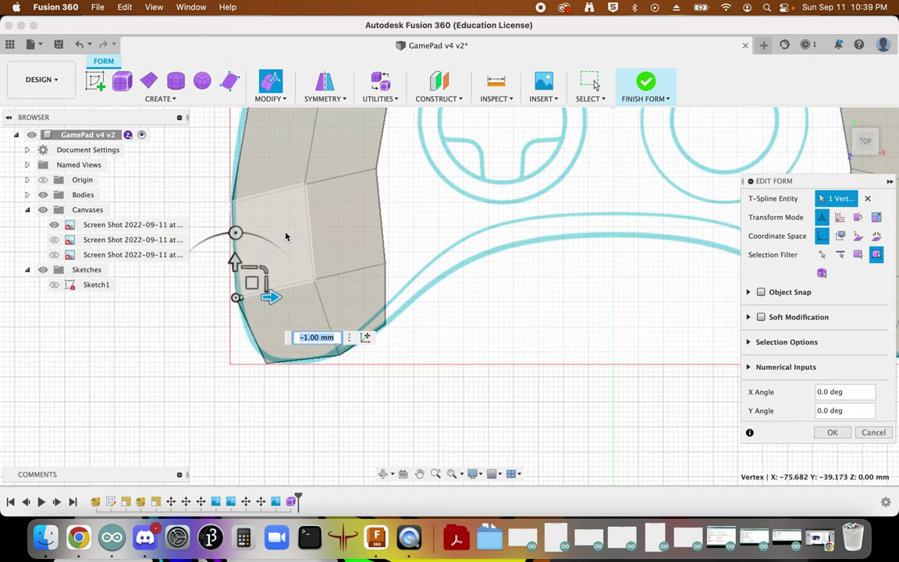
scroll(307, 194, "down", 3)
scroll(277, 131, "up", 2)
scroll(251, 169, "up", 2)
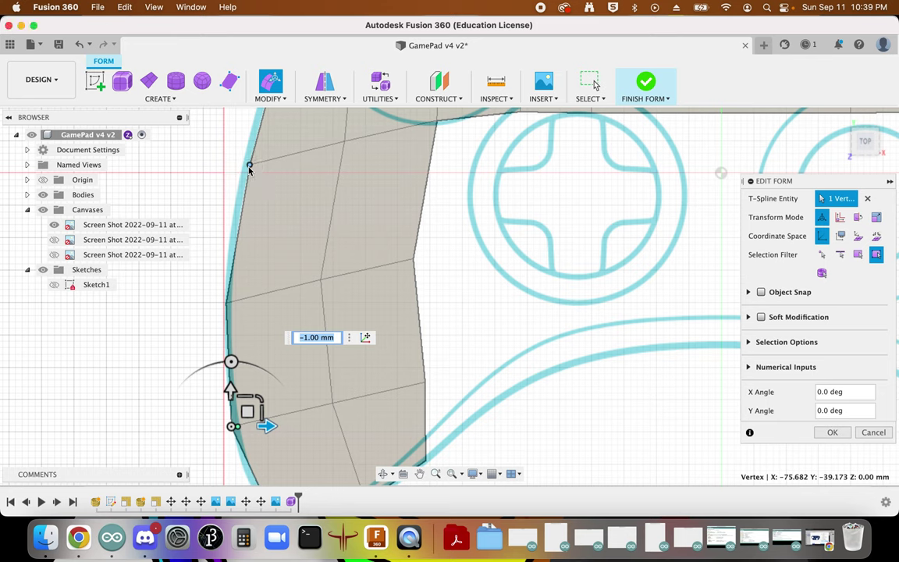
left_click(250, 166)
left_click_drag(291, 166, 281, 165)
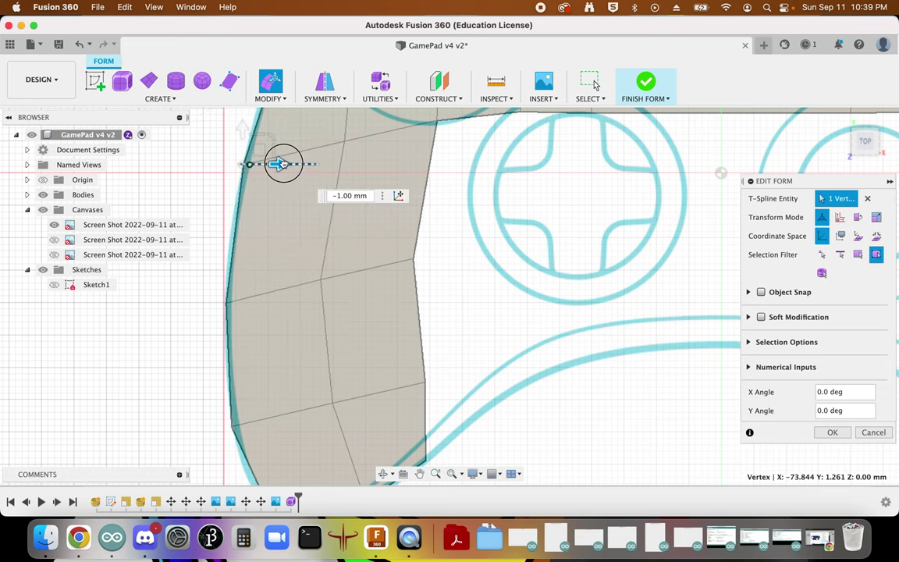
Step: Move the left grip's inner-edge vertex beside the lower part of the D-pad 2 mm right
scroll(293, 266, "down", 3)
scroll(297, 251, "up", 2)
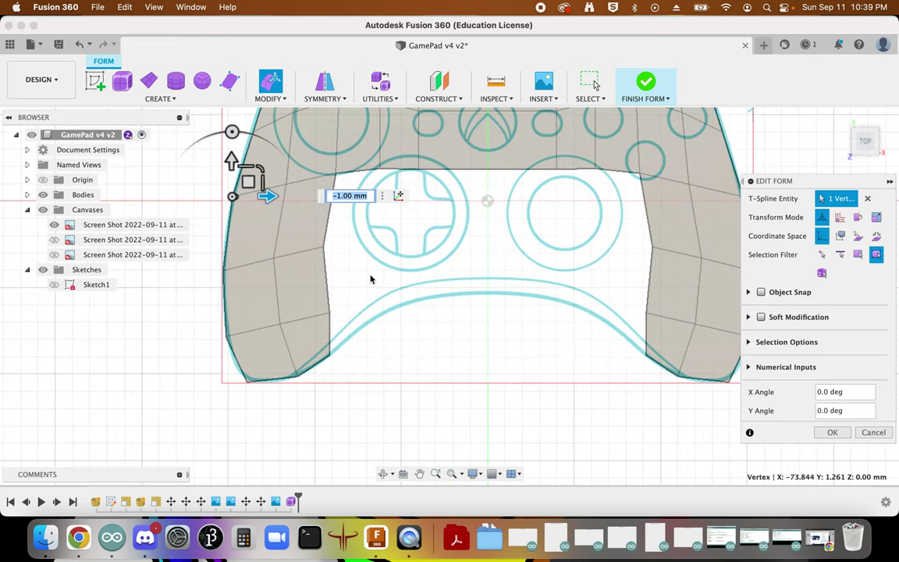
scroll(269, 195, "up", 2)
scroll(289, 195, "down", 3)
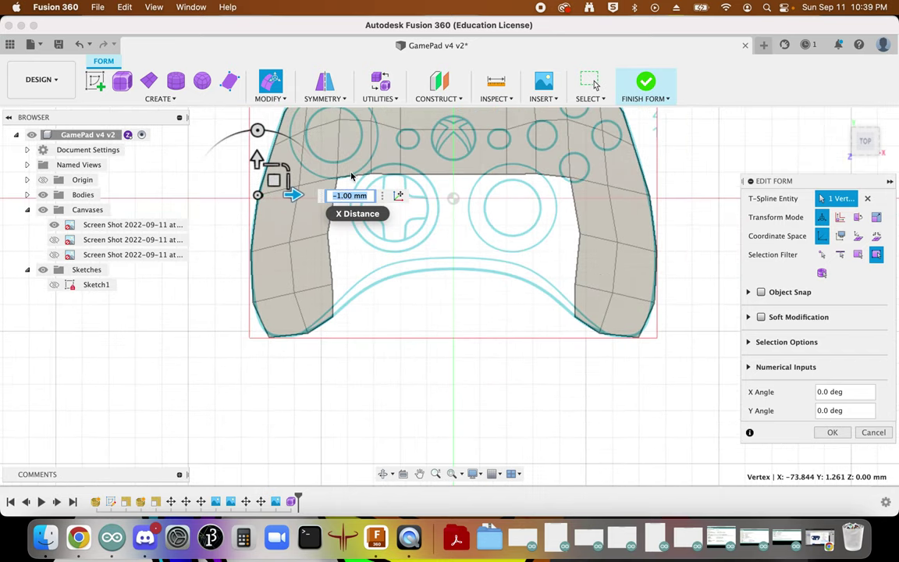
scroll(354, 144, "down", 2)
scroll(361, 111, "up", 4)
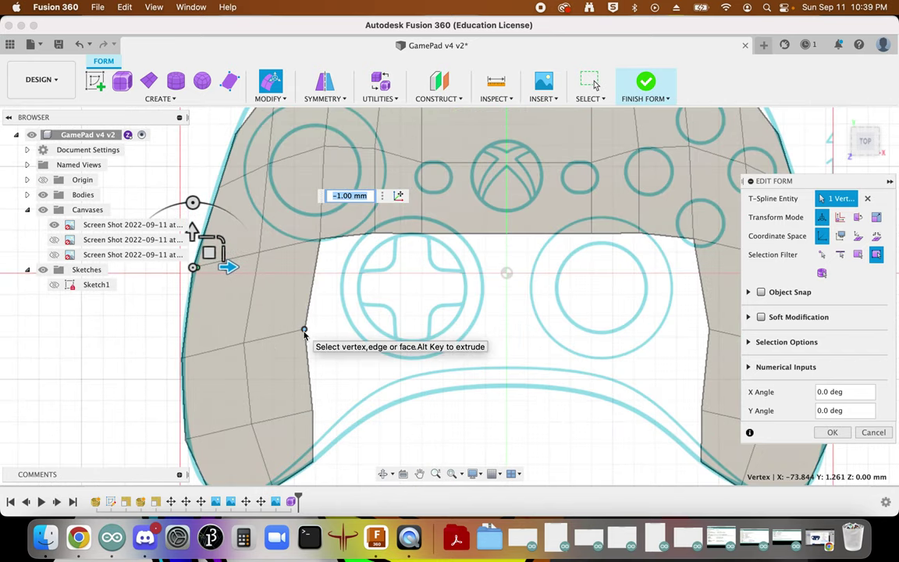
left_click(304, 330)
mouse_move(347, 328)
left_mouse_down()
mouse_move(356, 327)
mouse_move(345, 329)
left_mouse_up()
scroll(349, 328, "up", 2)
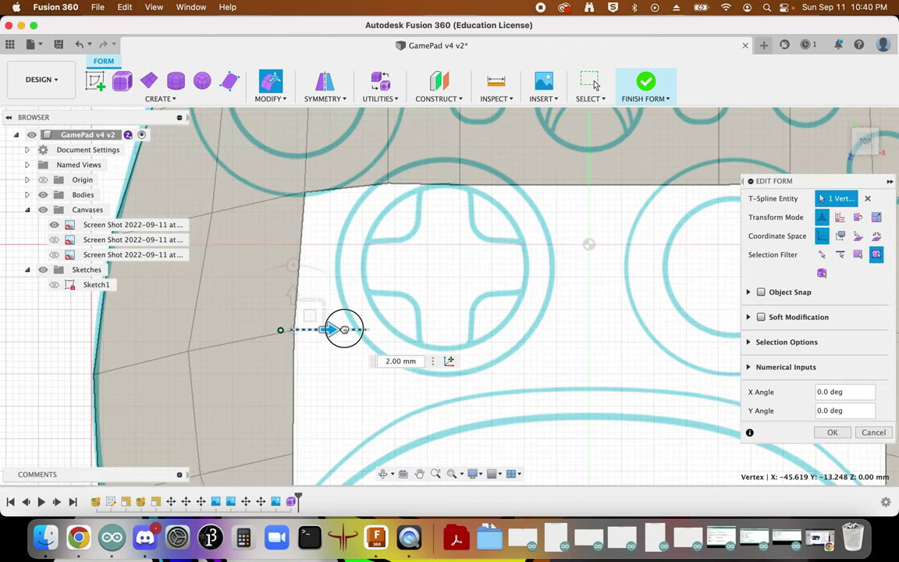
Step: Move the interior vertex at the middle of the left grip, level with the lower part of the D-pad, 1 mm right
scroll(344, 329, "down", 1)
scroll(324, 443, "down", 3)
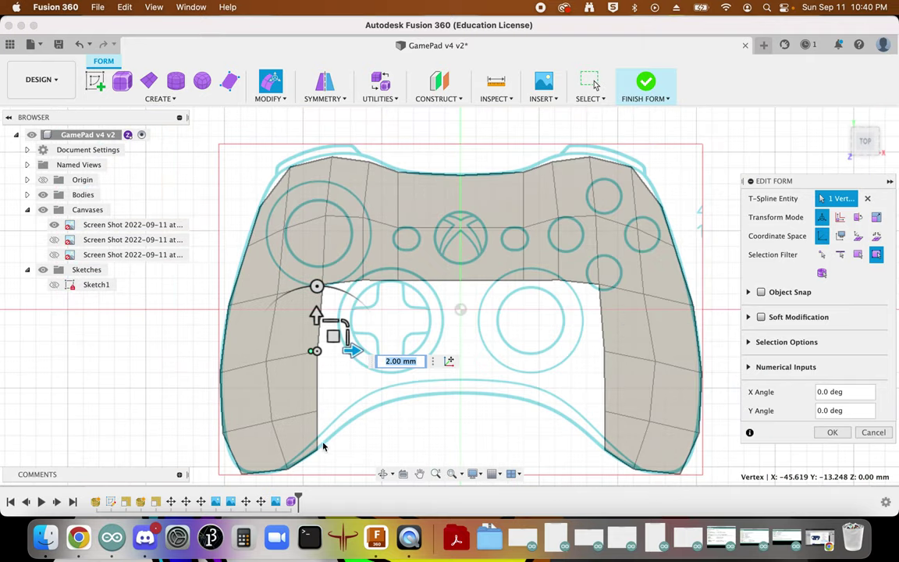
scroll(325, 453, "up", 3)
scroll(326, 449, "up", 2)
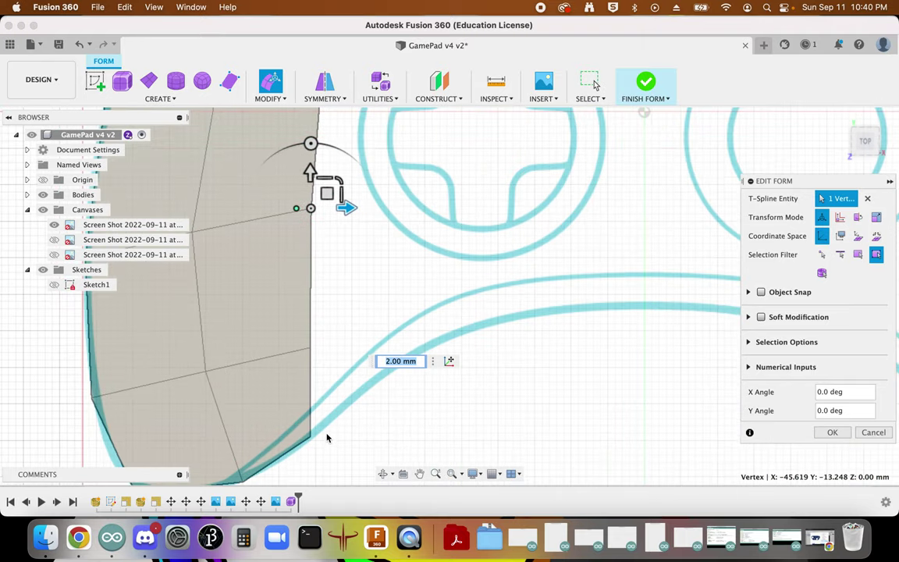
left_click(388, 439)
scroll(386, 429, "down", 5)
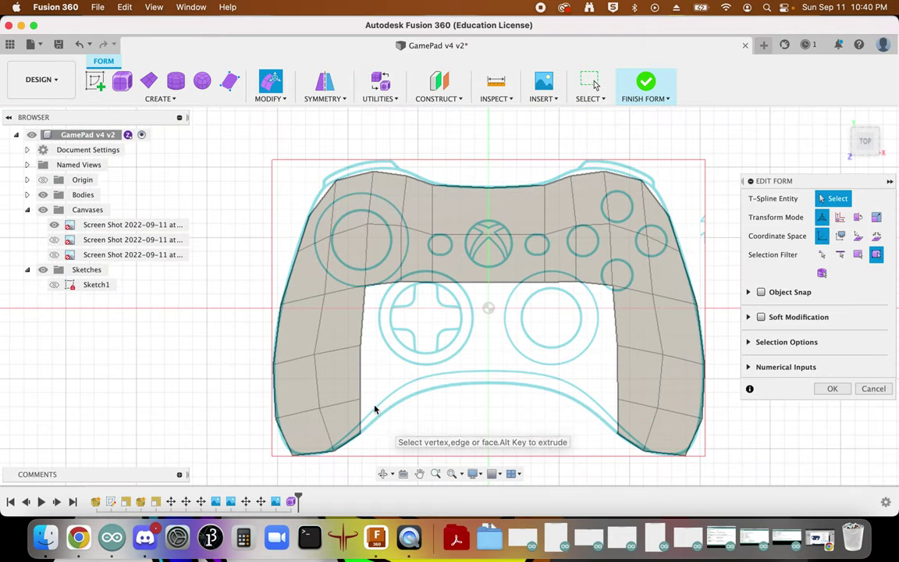
scroll(314, 355, "up", 3)
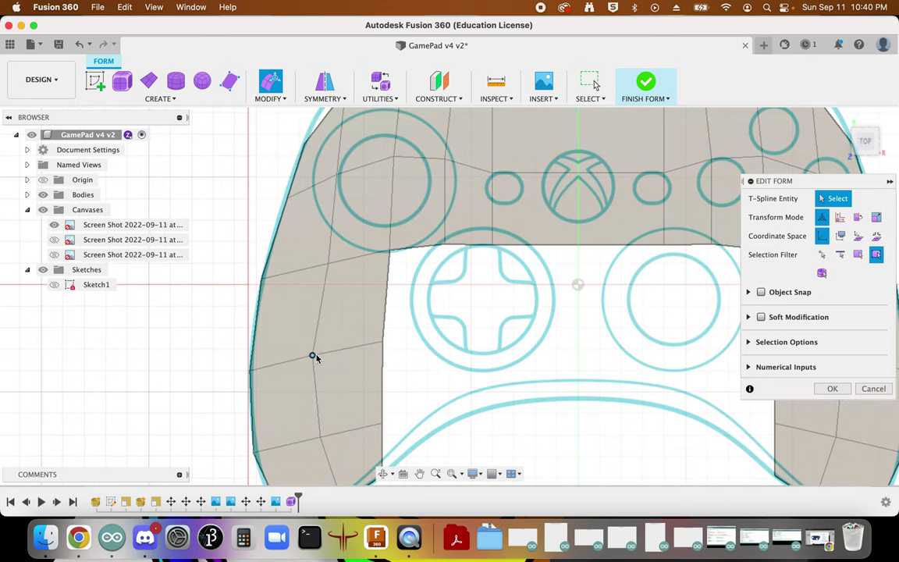
left_click(313, 356)
left_click_drag(353, 355, 349, 355)
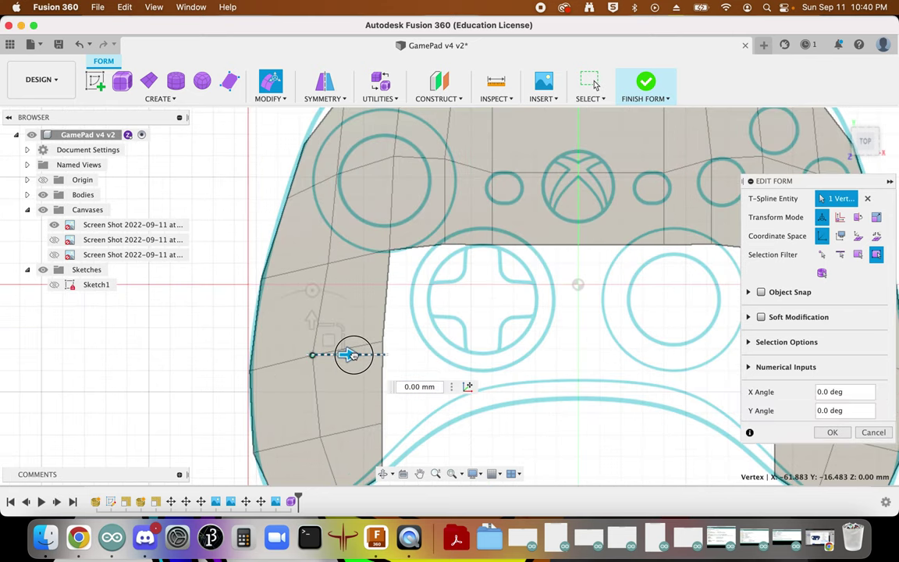
scroll(353, 358, "up", 4)
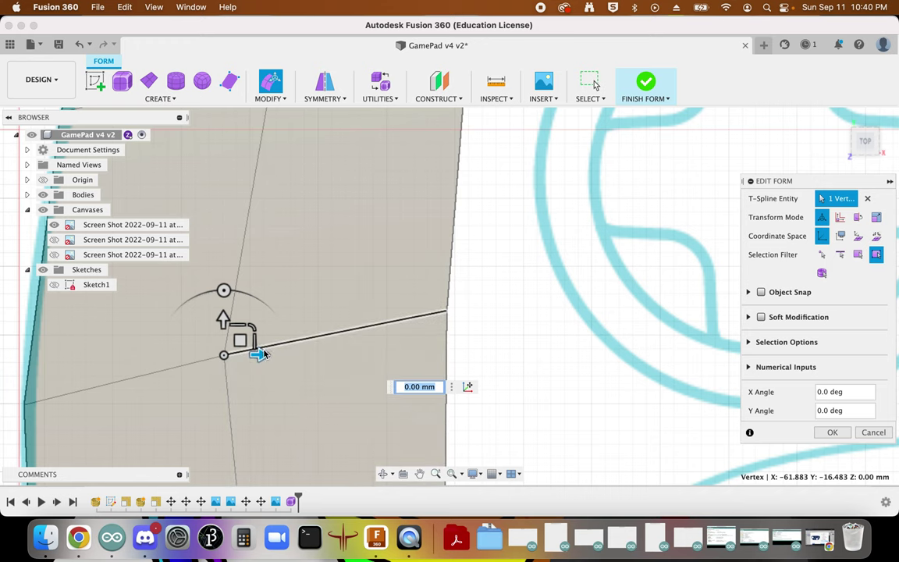
left_click_drag(266, 355, 271, 355)
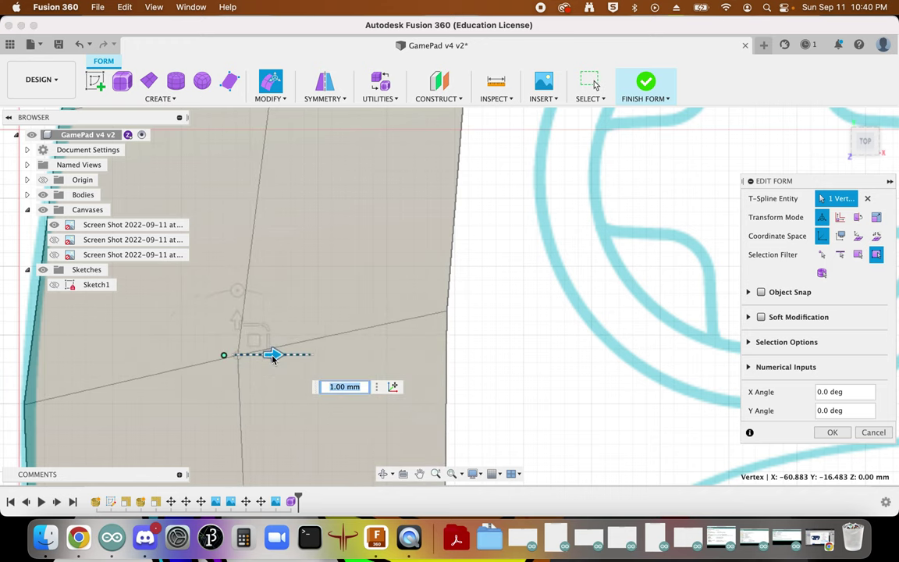
scroll(273, 357, "down", 5)
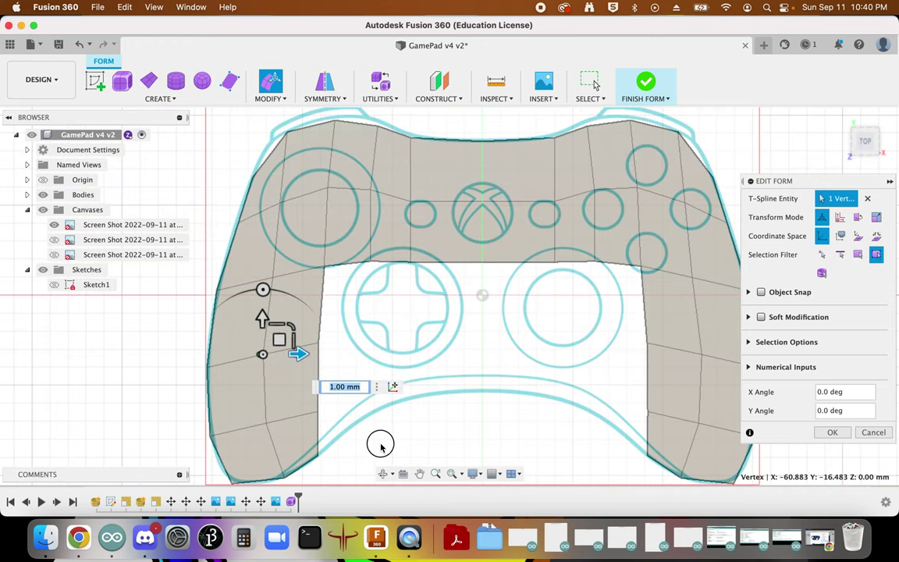
left_click(381, 446)
Step: Switch to the tutorial video in Chrome and skip ahead to the part about extruding the shell's centre edges, around 18:23
scroll(381, 441, "up", 2)
scroll(383, 441, "down", 6)
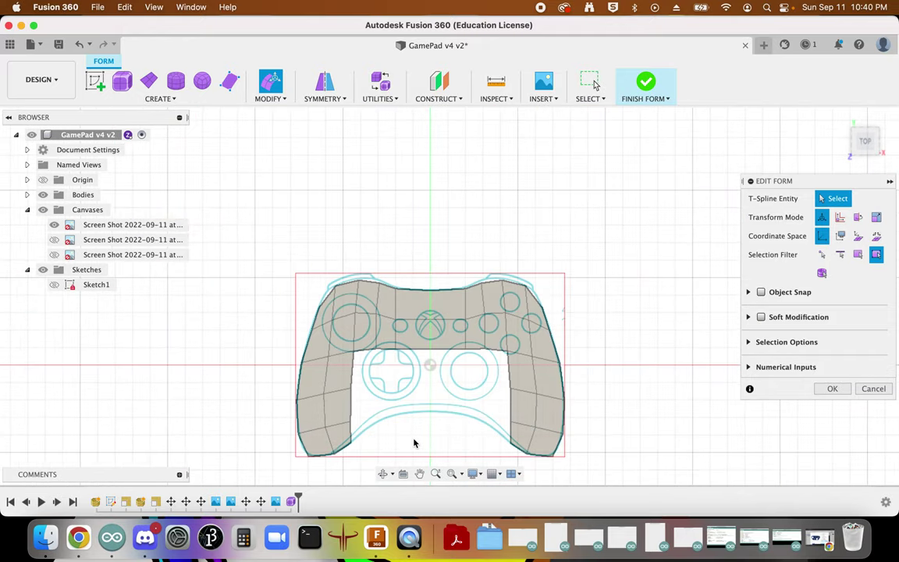
scroll(610, 404, "up", 4)
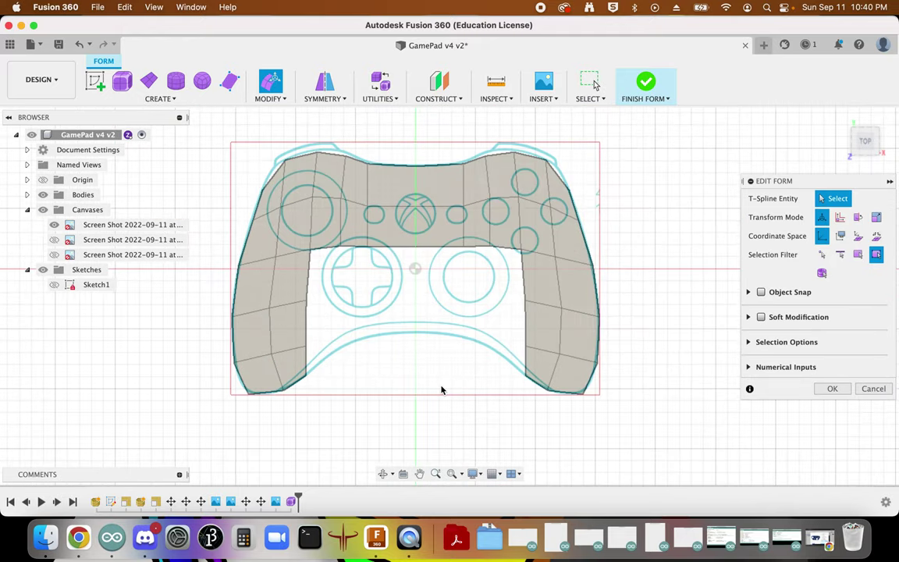
left_click(78, 537)
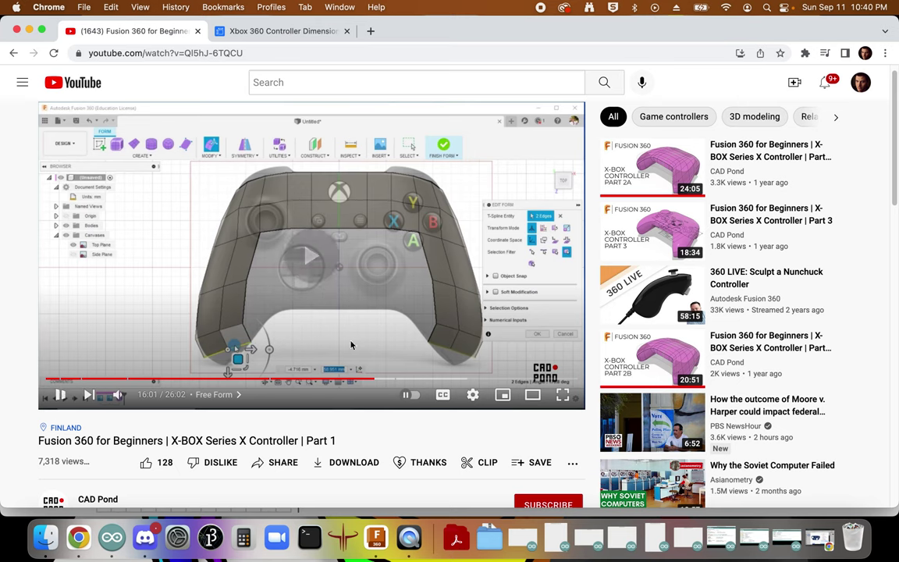
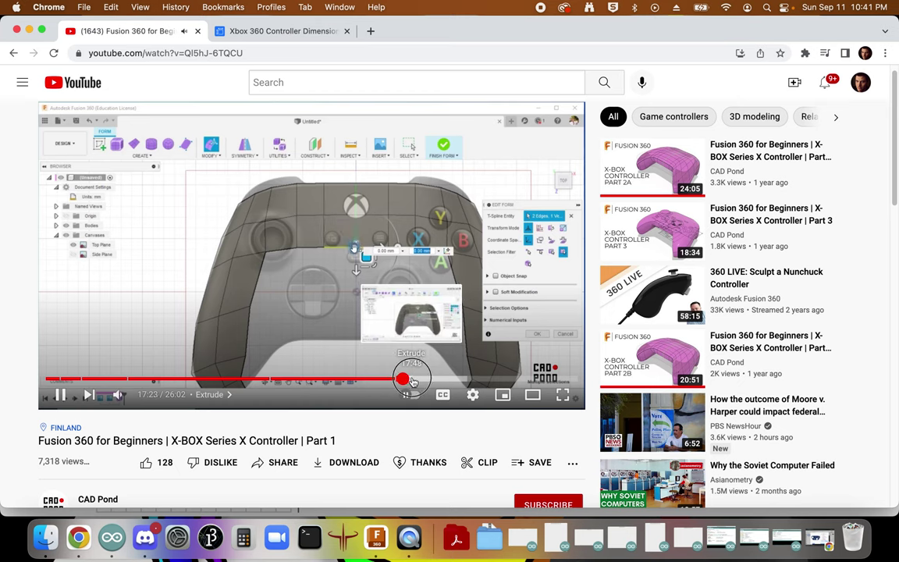
left_click(412, 380)
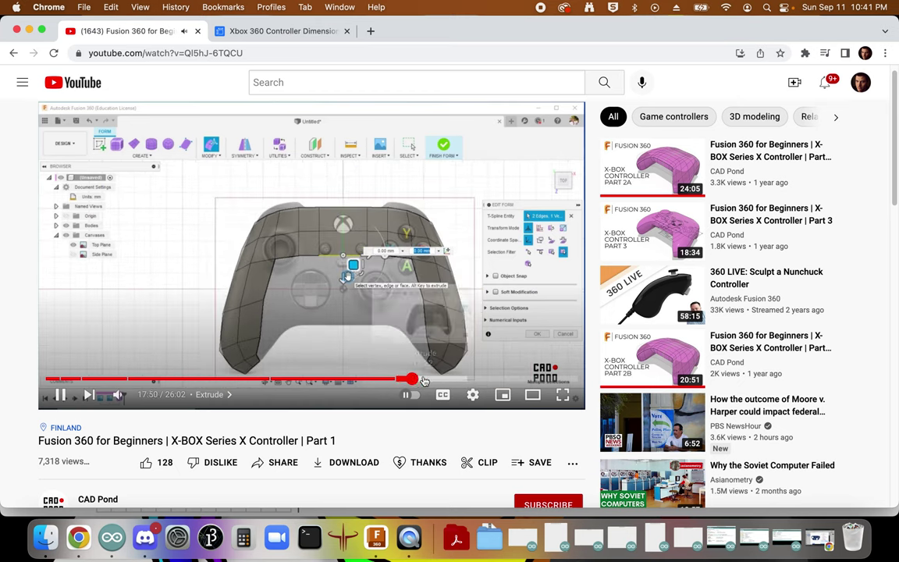
left_click(422, 380)
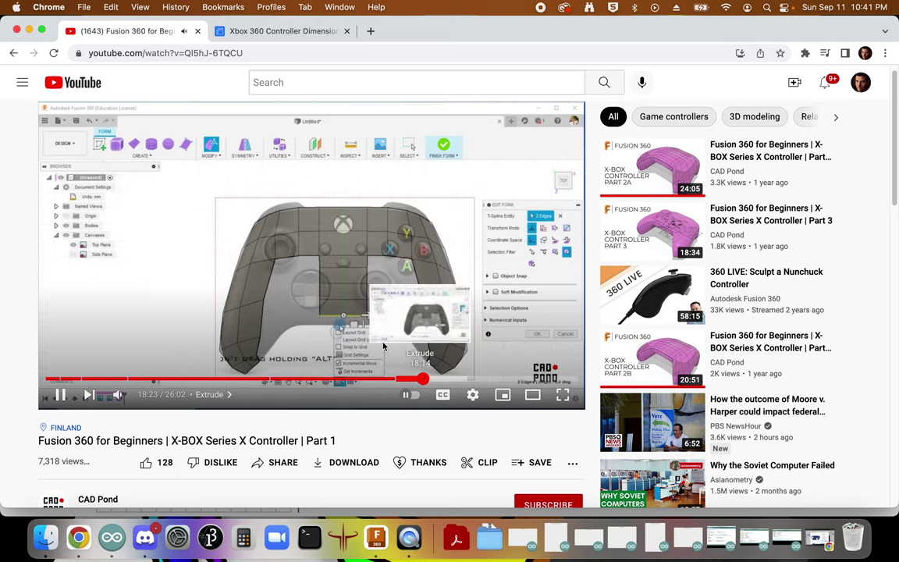
left_click(411, 293)
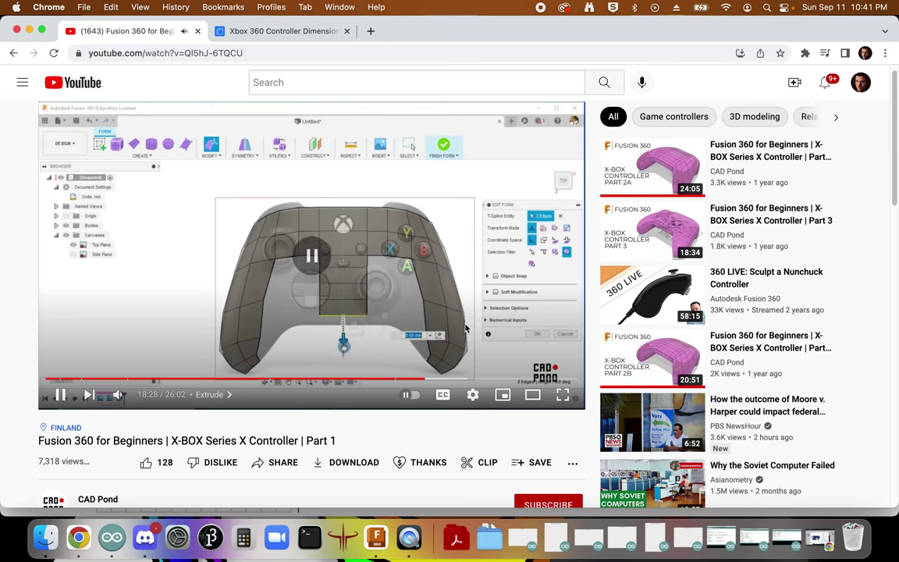
Step: Back in Fusion 360, extrude the two centre edges below the Xbox logo down to the lower outline in four segments
left_click(389, 536)
left_click(396, 249)
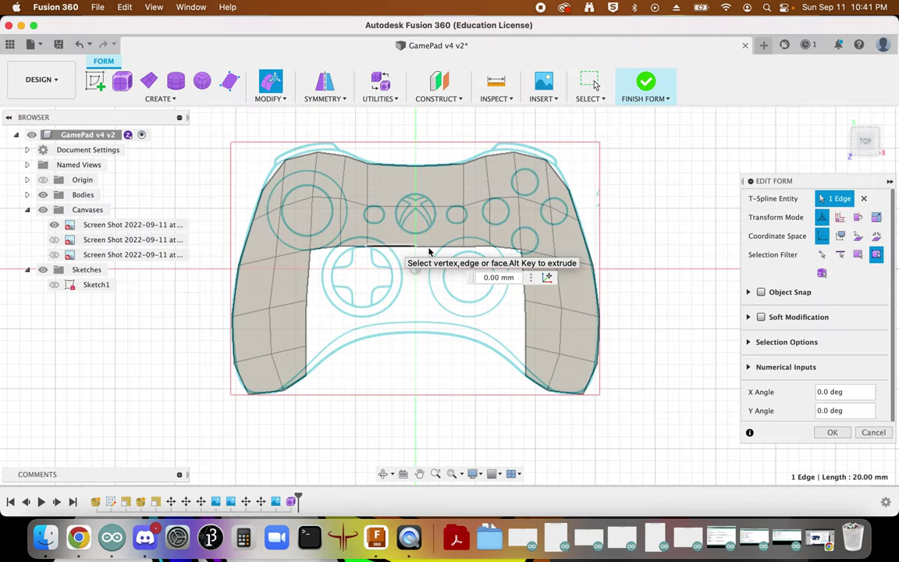
left_click(420, 248, "shift")
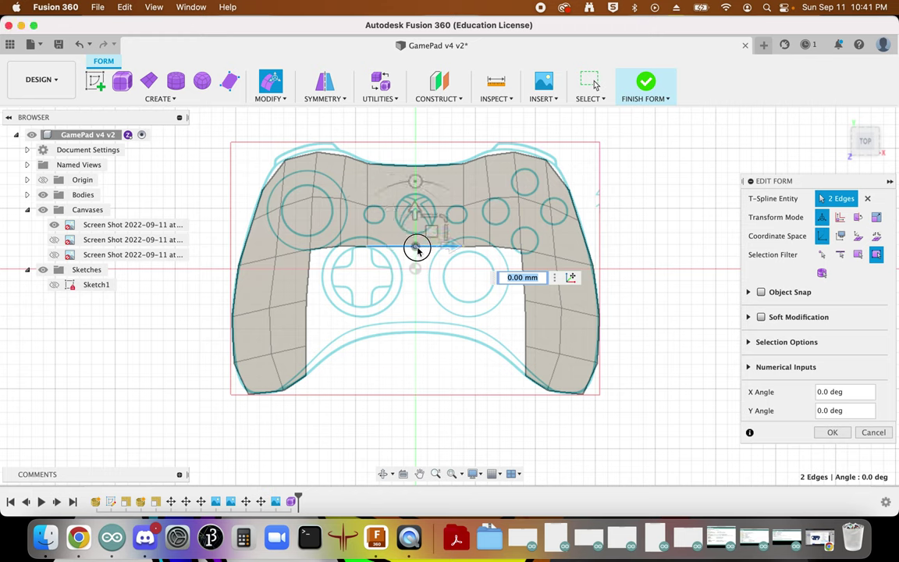
left_click(415, 248, "shift")
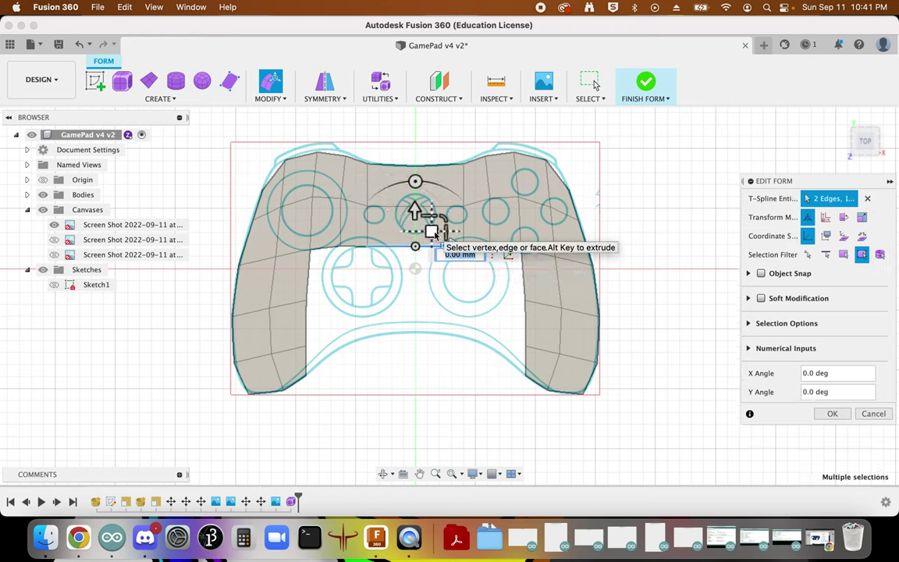
left_click_drag(434, 233, 432, 317)
left_click(394, 355)
scroll(389, 348, "up", 3)
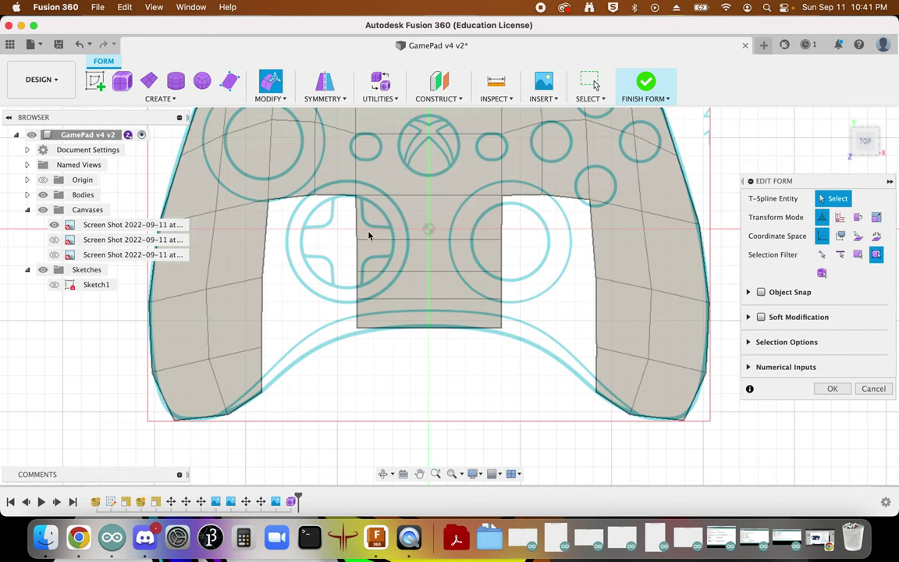
Step: Switch to the tutorial video in Chrome and resume playing the Extrude chapter
key("super+Tab")
left_click(292, 265)
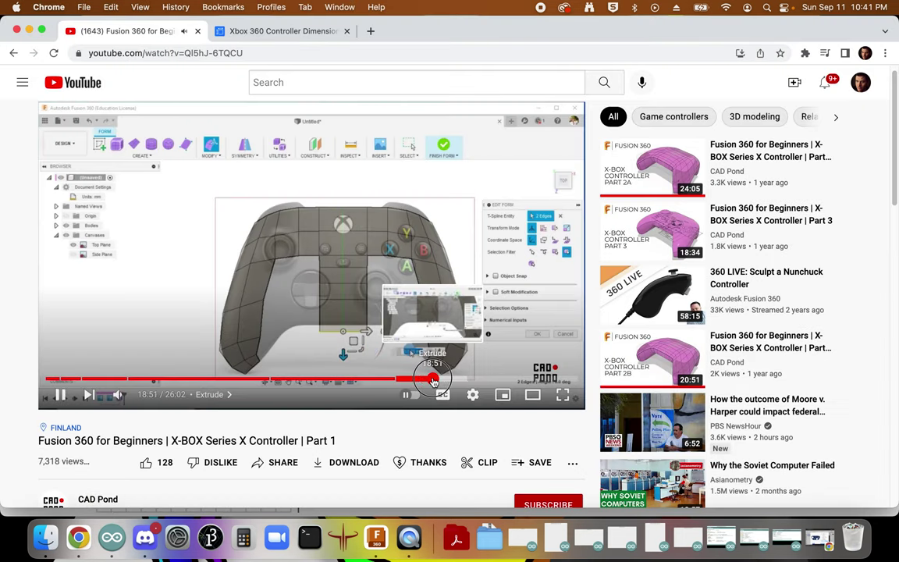
Step: Skip ahead in the tutorial video's Extrude chapter to about 19:40, watch the side-edge extrusion, and pause
left_click(440, 380)
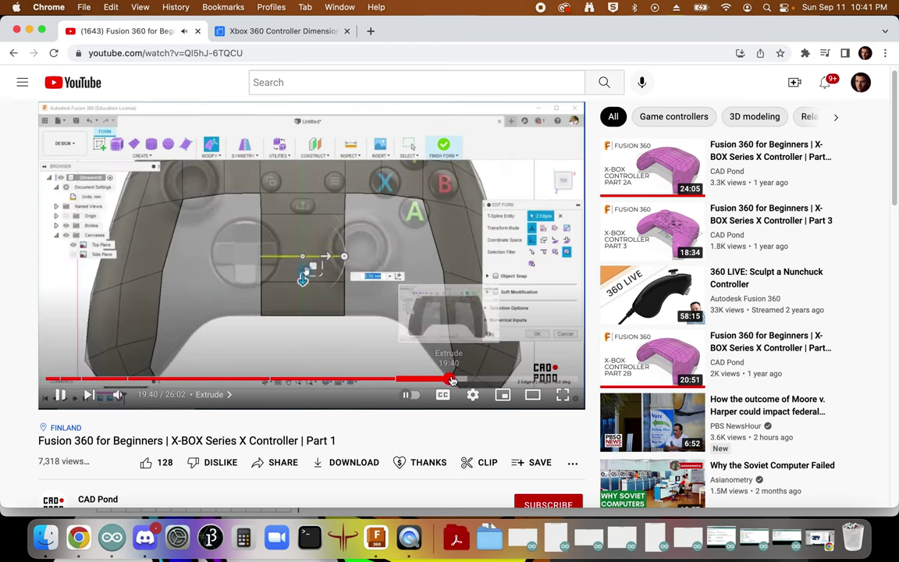
left_click(451, 381)
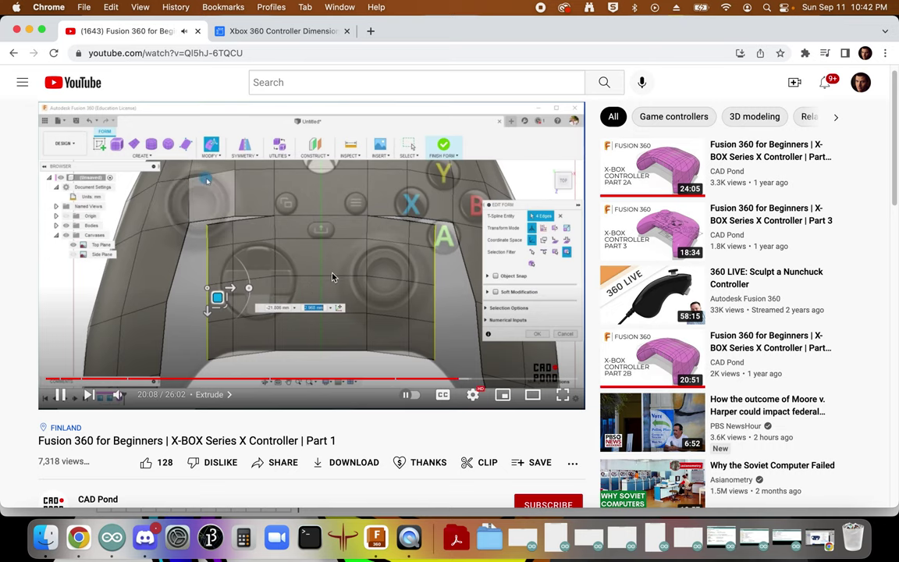
left_click(297, 288)
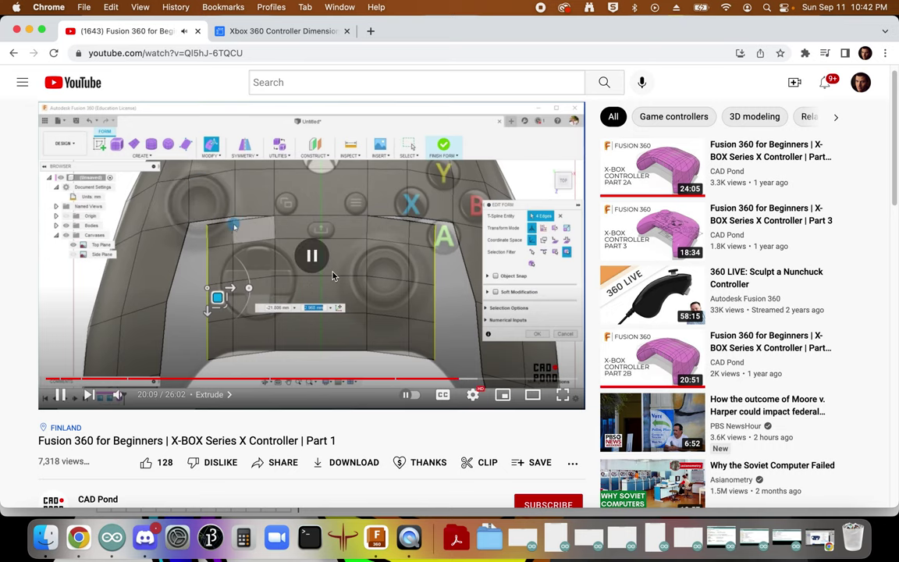
Step: In Fusion 360, extrude the centre panel's four left side edges about 22.7 mm outward and 10.4 mm down toward the grip
left_click(377, 539)
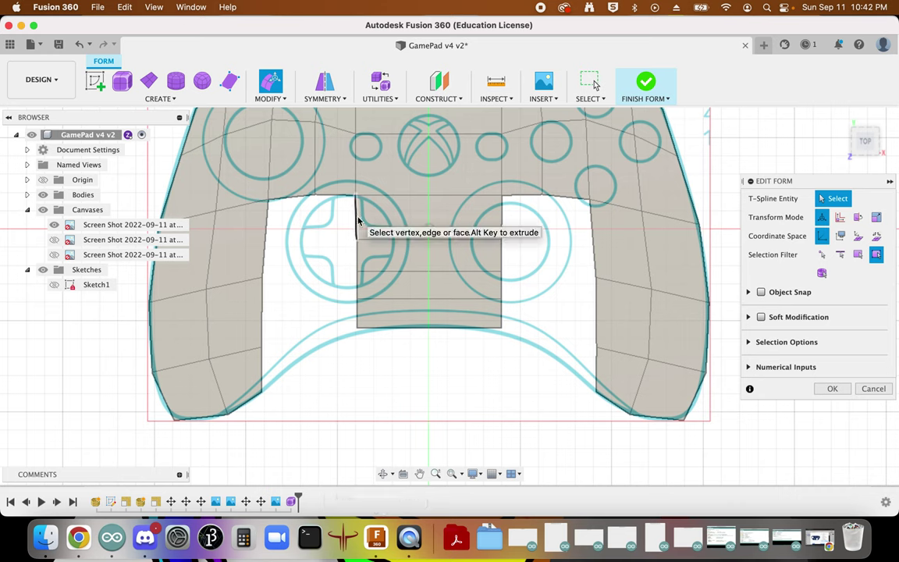
left_click(358, 227)
left_click(358, 257, "shift")
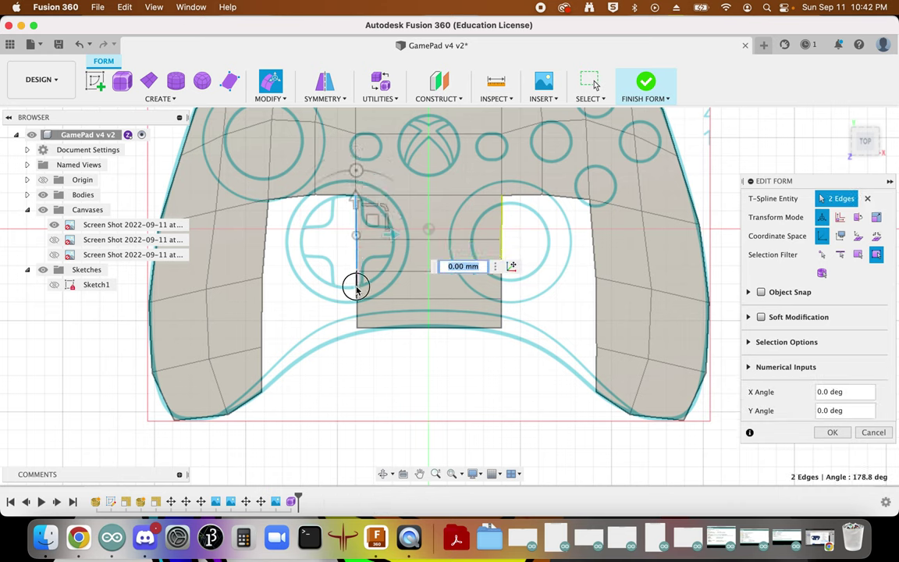
left_click(358, 311)
left_click(372, 304, "shift")
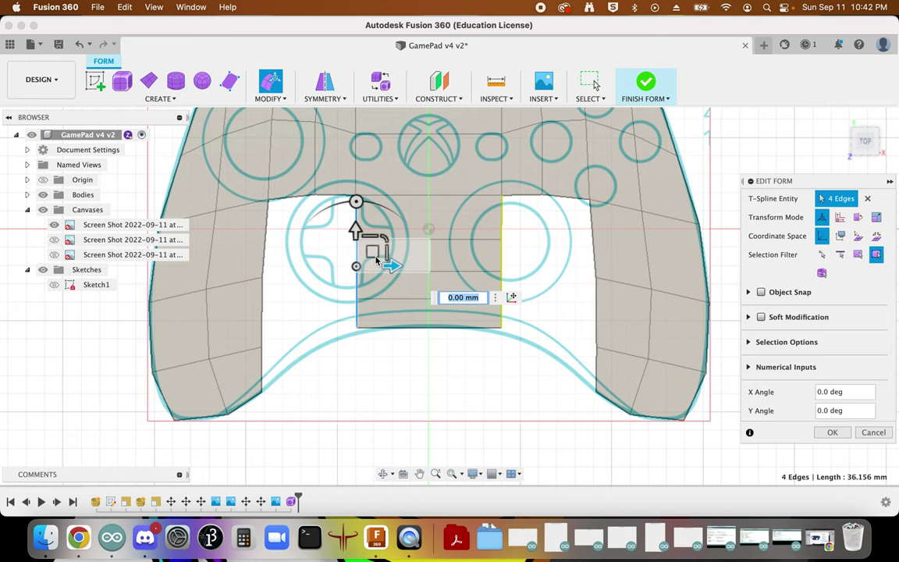
left_click_drag(374, 258, 290, 291)
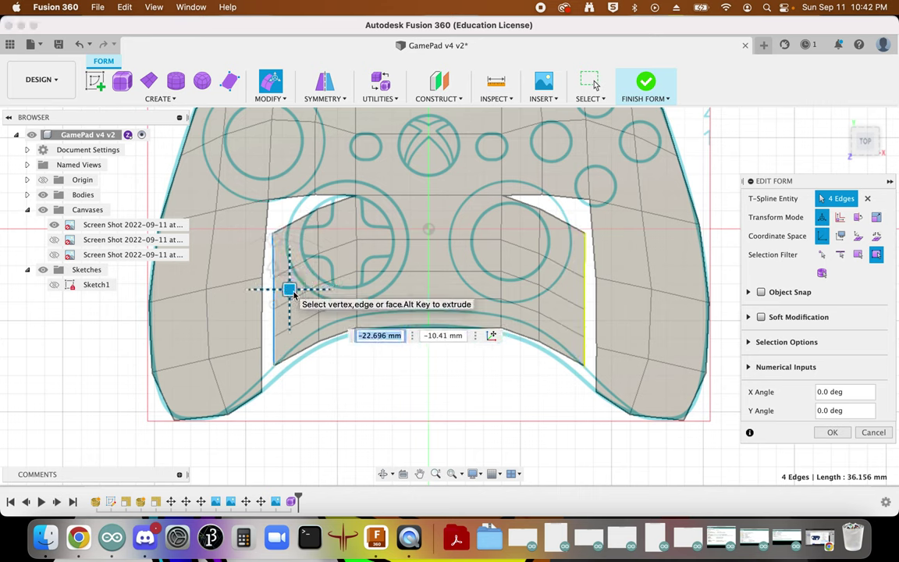
left_click(398, 388)
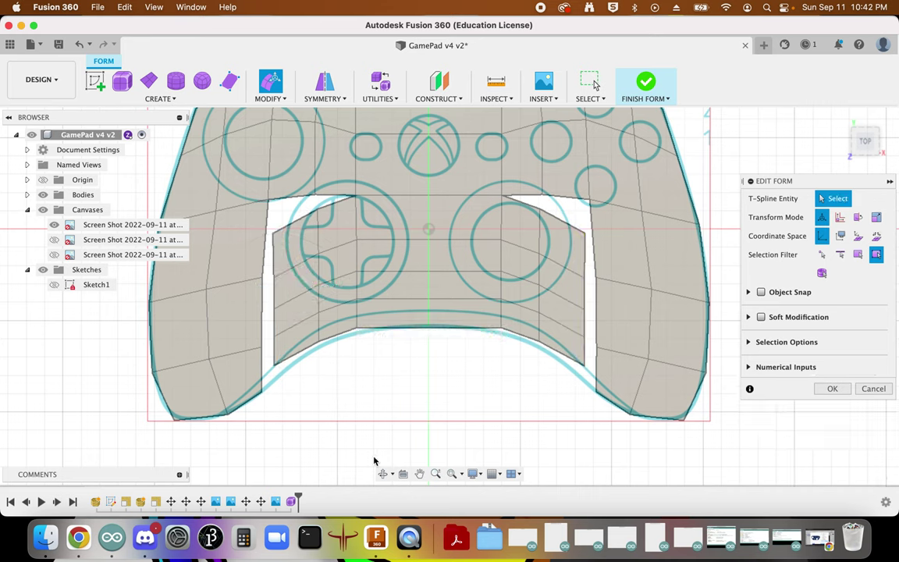
Step: Play the tutorial video's Weld Vertices demonstration and pause it at 20:29
left_click(78, 537)
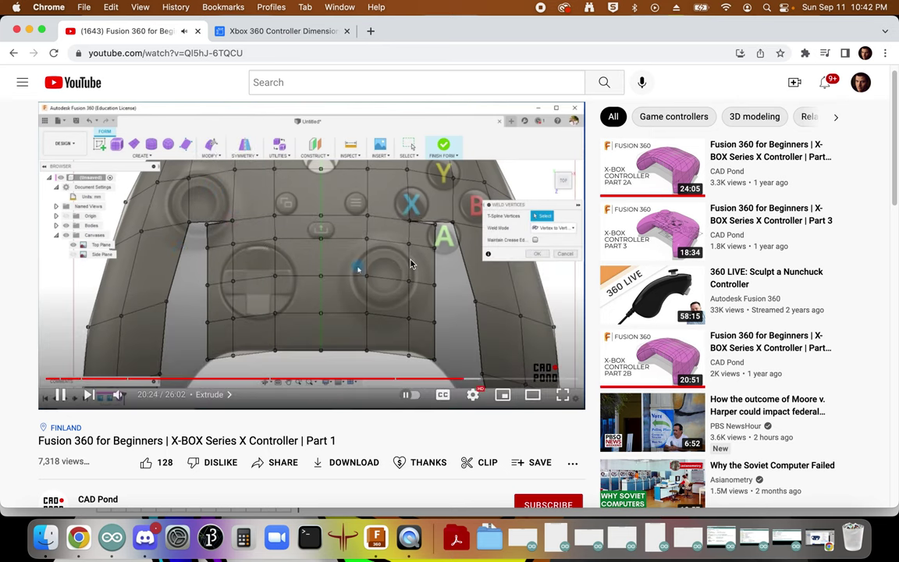
left_click(363, 317)
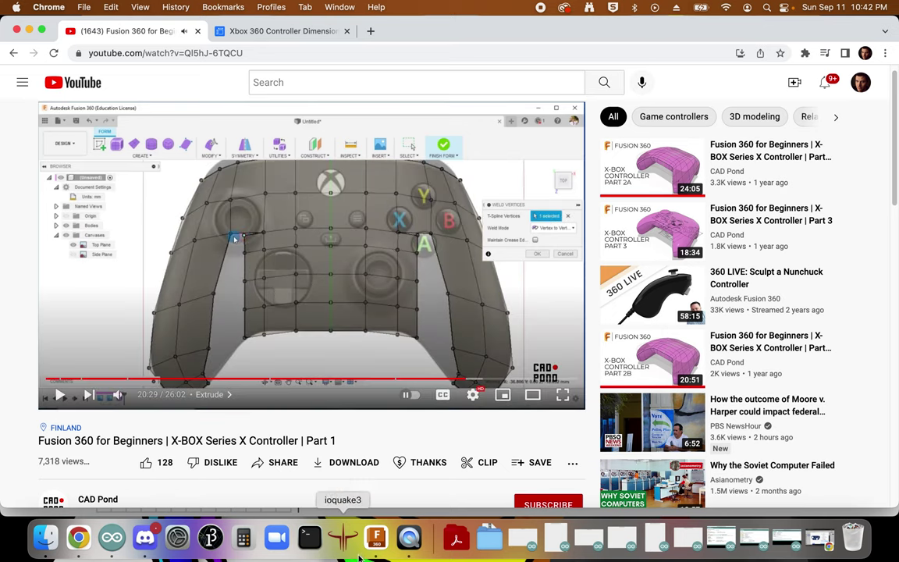
Step: In Fusion 360, weld the upper vertices of the extruded left section to the body and the left grip's inner edge, vertex to vertex
left_click(376, 537)
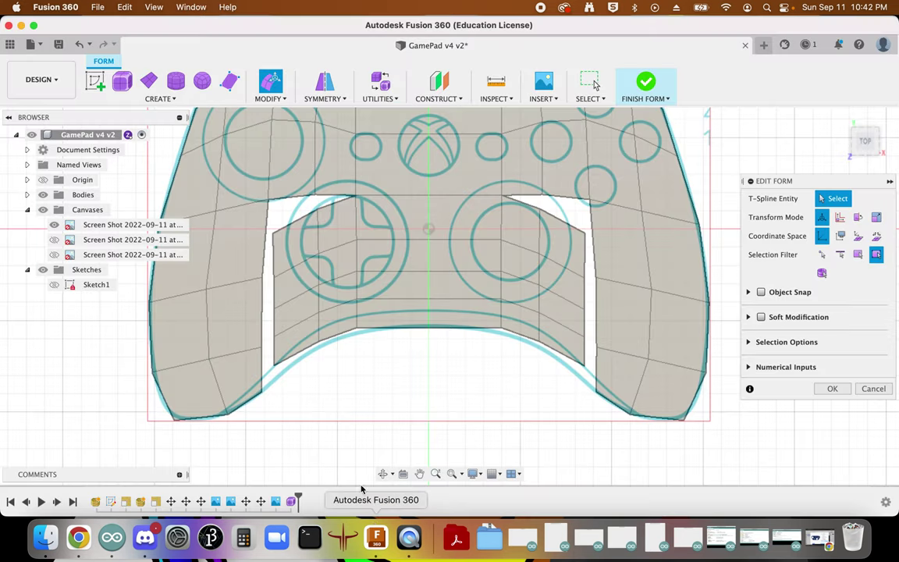
left_click(269, 98)
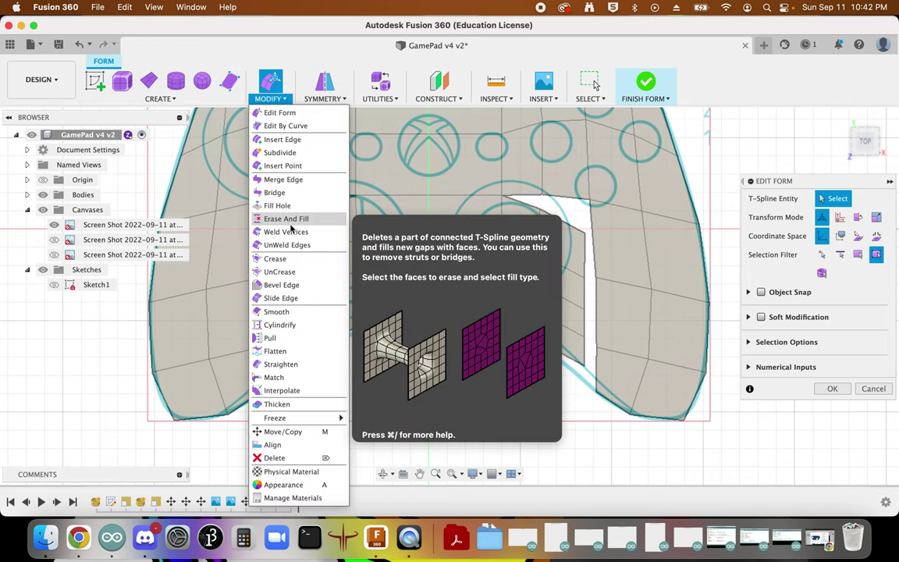
left_click(290, 231)
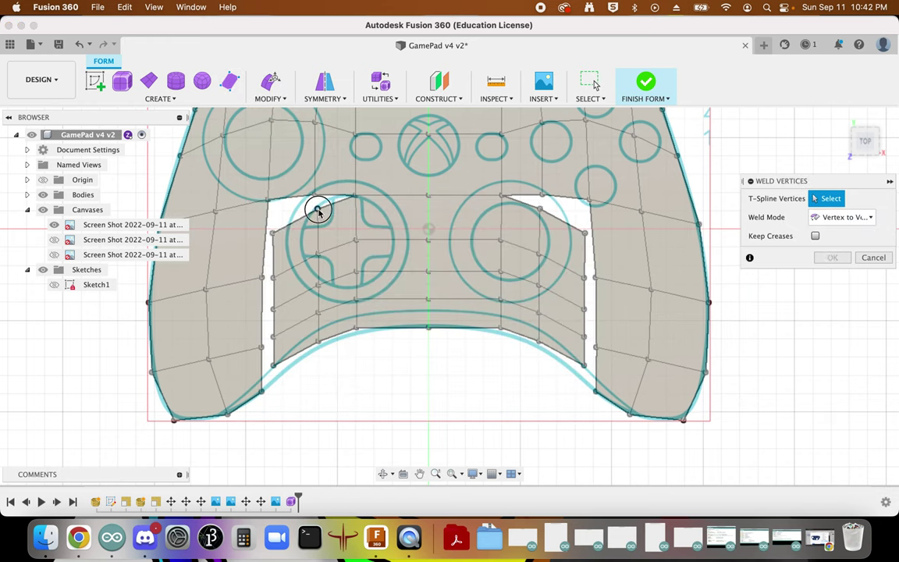
left_click(315, 196)
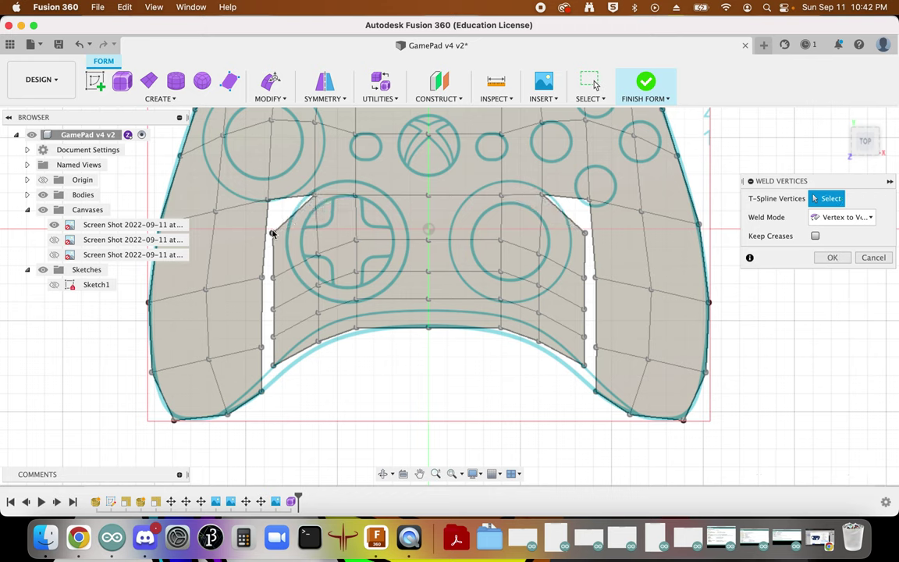
left_click(272, 234)
left_click(268, 200)
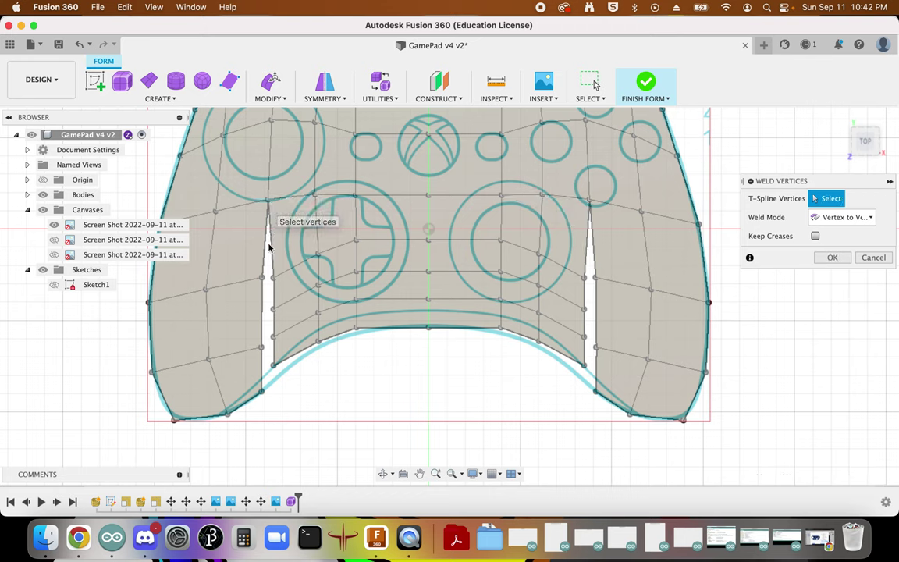
left_click(263, 279)
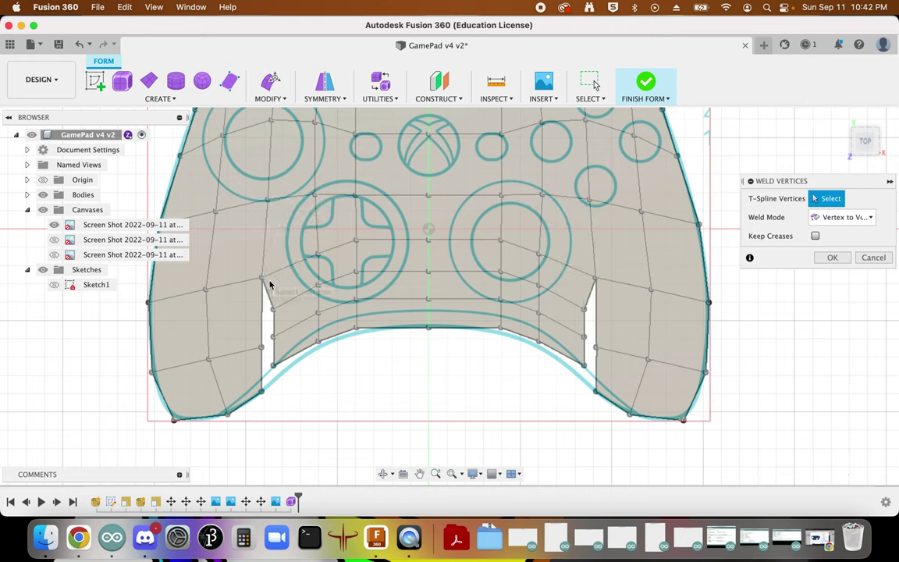
Step: Weld the three remaining lower vertices of the extruded left section to the left grip's inner edge
left_click(273, 366)
left_click(264, 388)
left_click(273, 338)
left_click(263, 349)
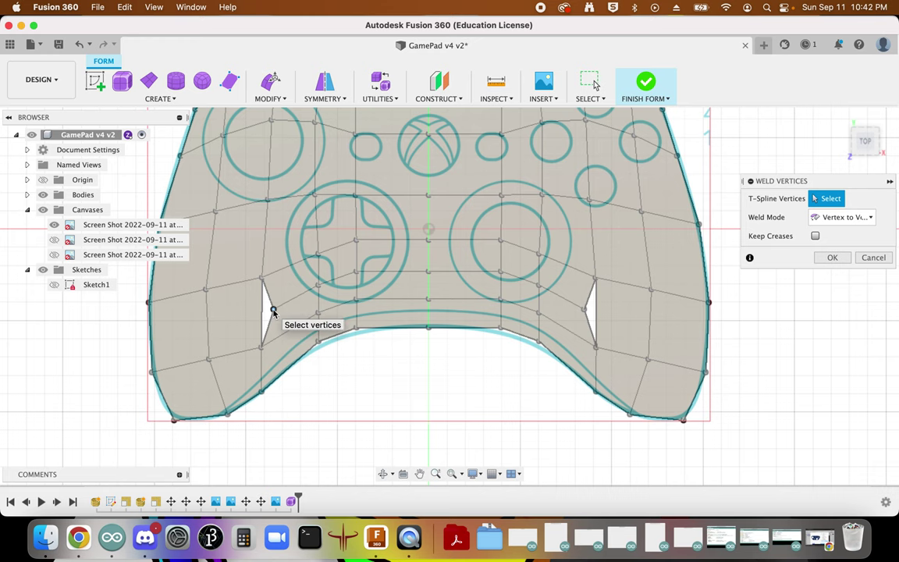
scroll(273, 310, "up", 3)
left_click(253, 315)
left_click(257, 266)
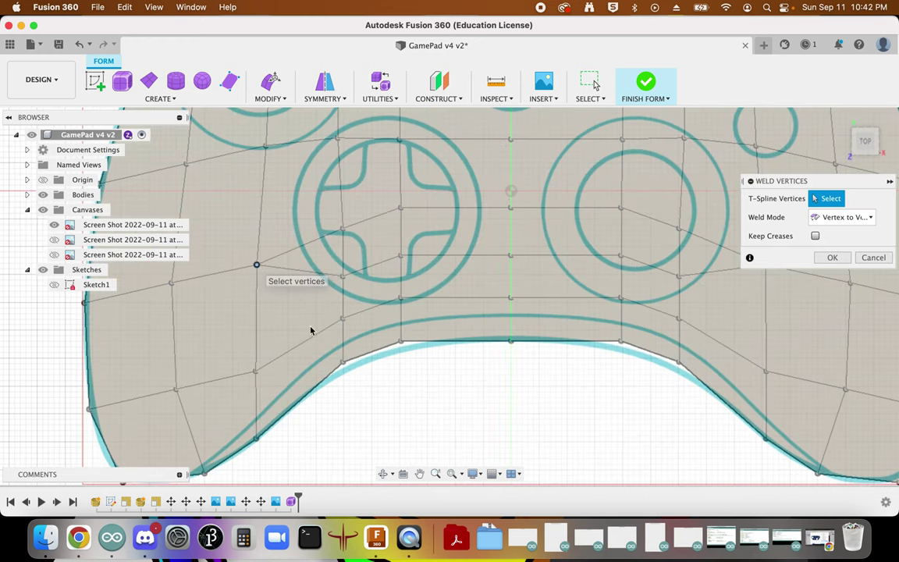
scroll(320, 353, "down", 3)
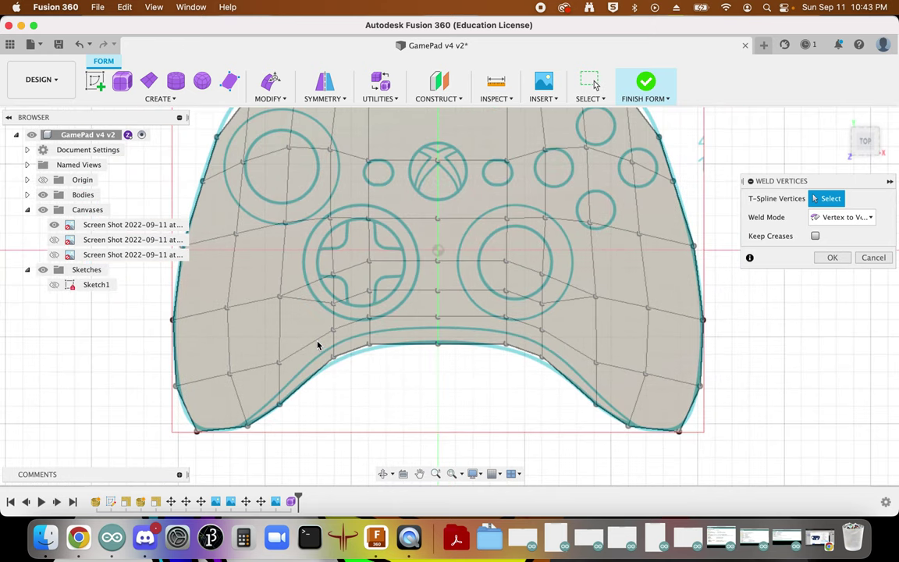
Step: Undo the vertex welds, the side-edge extrusion and the centre panel's lowest row of faces
key("super+z")
key("super+z")
key("super+z")
key("super+z")
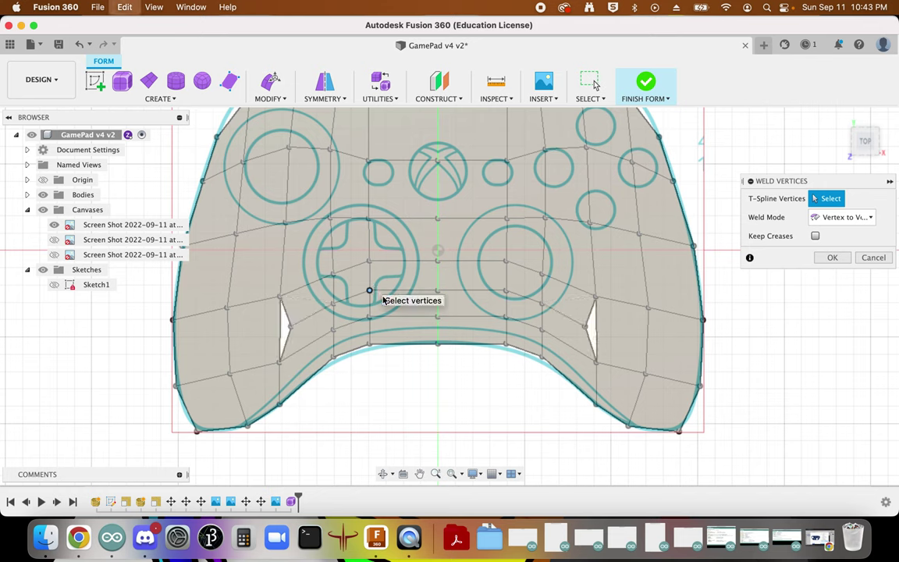
key("super+z")
key("super+z")
key("super+z")
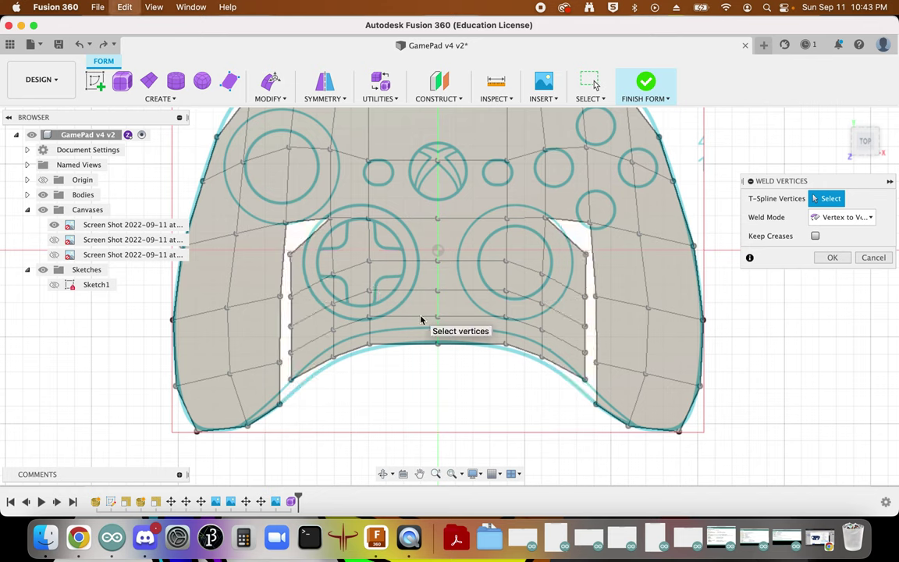
key("super+z")
key("super+z")
key("super+z")
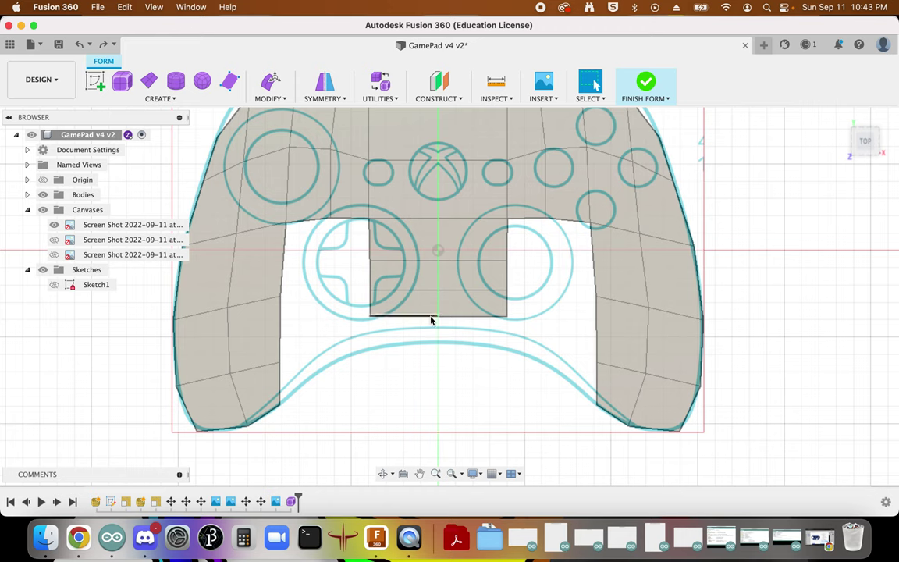
Step: Using Edit Form, move the centre panel's lower left corner vertex down 10 mm and its bottom middle vertex down 7 mm
left_click(371, 318)
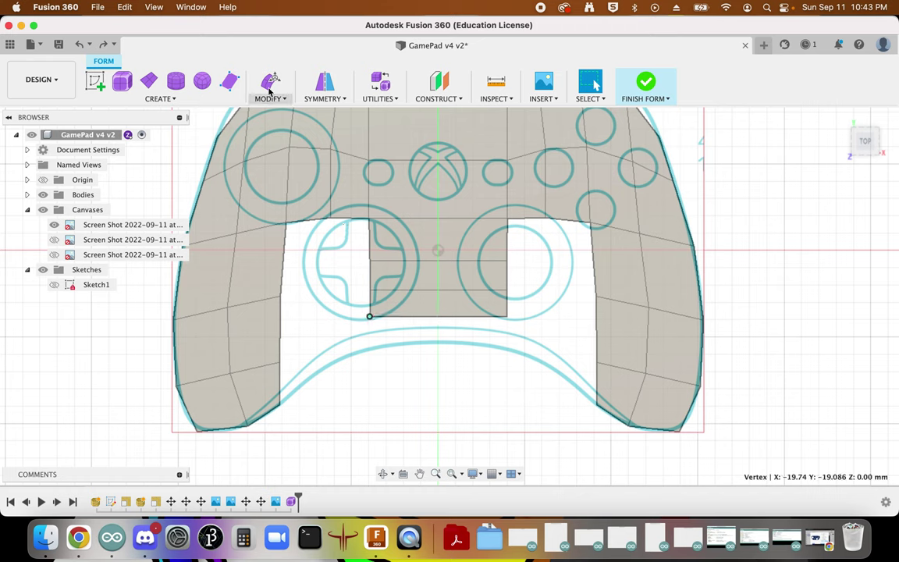
key("super+shift+e")
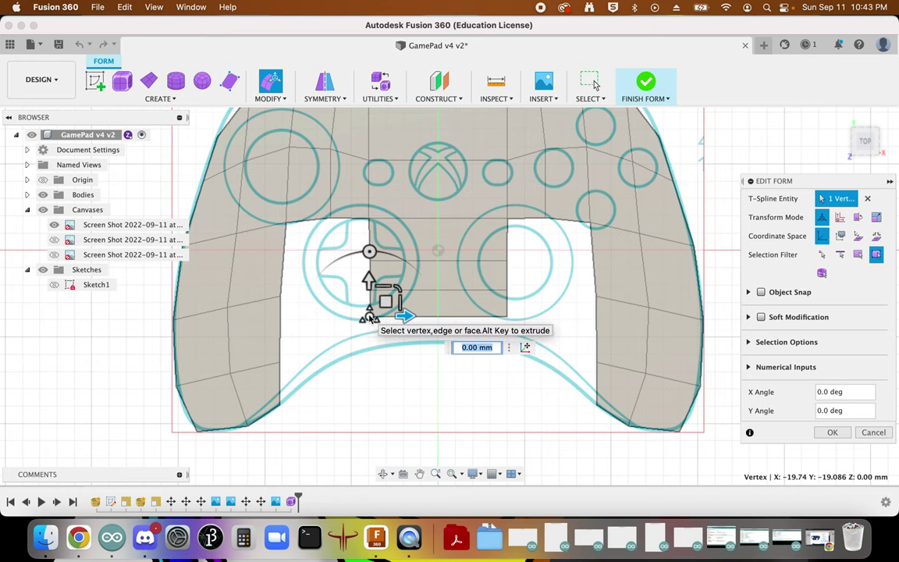
left_click_drag(369, 279, 370, 309)
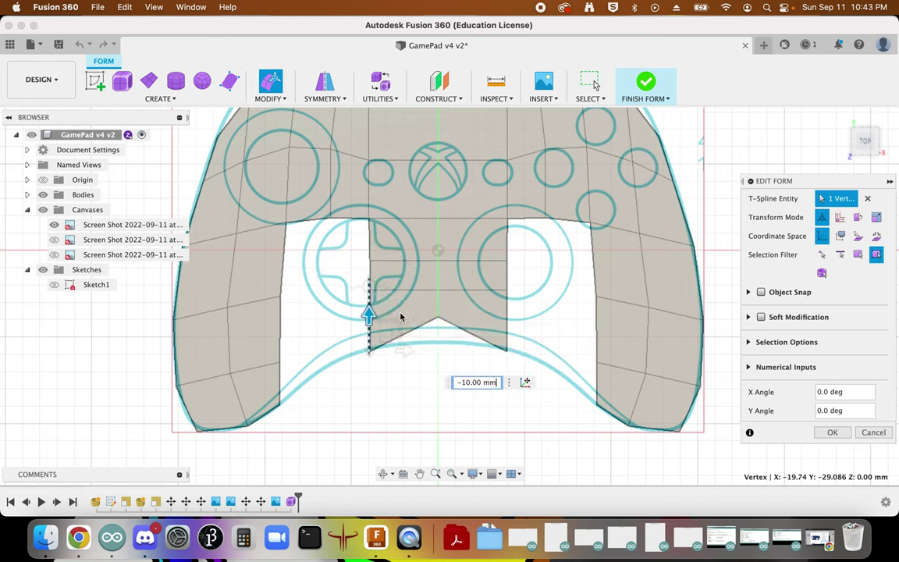
scroll(439, 324, "up", 3)
left_click(437, 315)
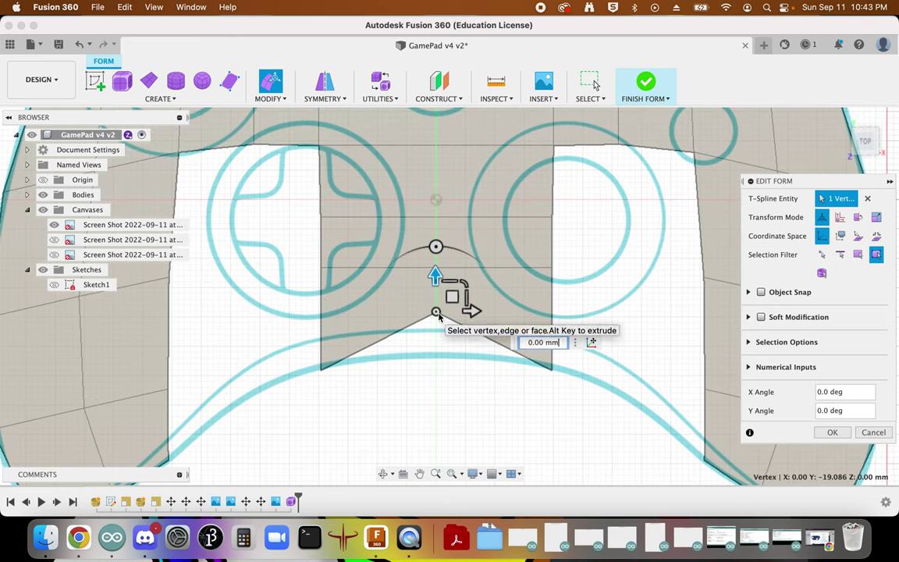
left_click_drag(436, 277, 406, 328)
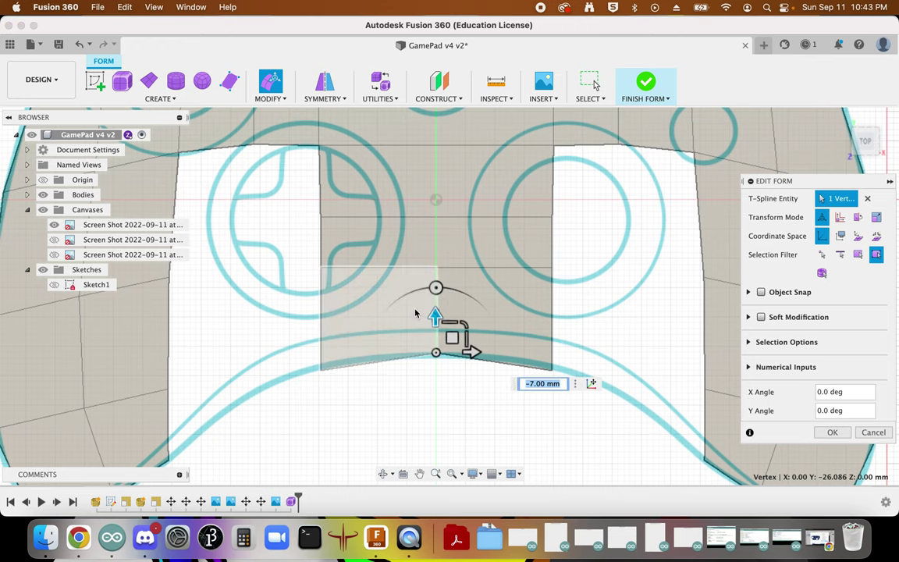
Step: Move the middle and left vertices of the edge row above the centre panel's bottom down 4 mm each
scroll(414, 313, "up", 2)
left_click(443, 252)
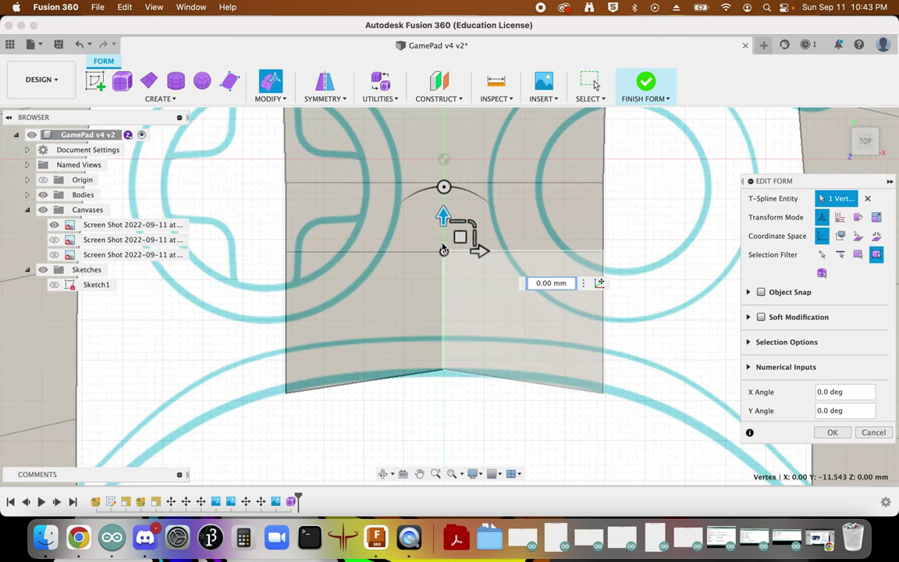
left_click_drag(444, 216, 442, 249)
left_click(285, 250)
left_click_drag(285, 219, 285, 249)
scroll(261, 254, "down", 5)
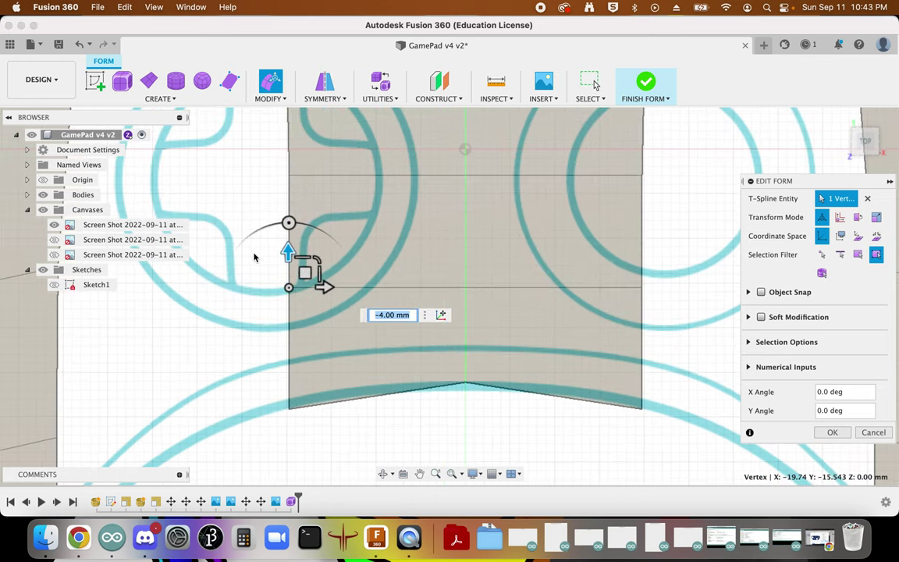
left_click(273, 386)
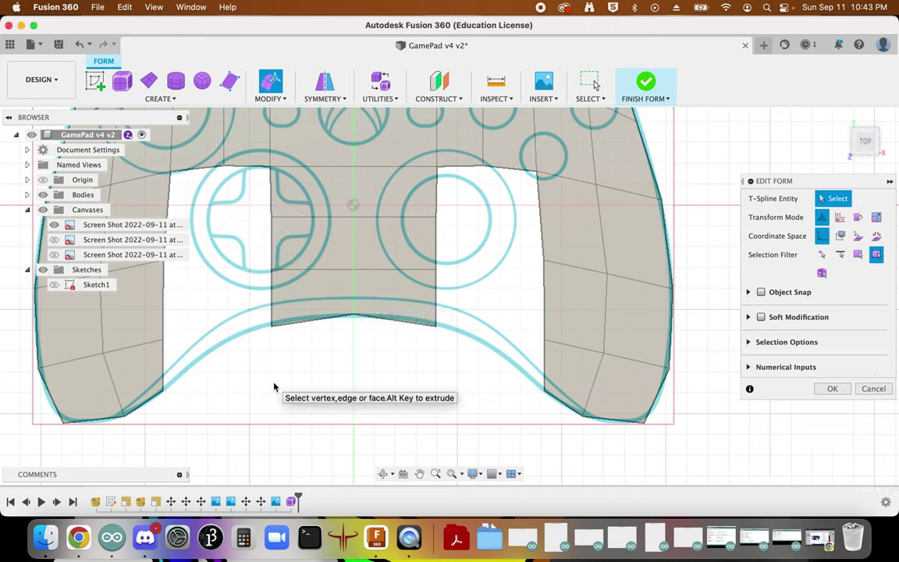
Step: Extrude the centre panel's three left side edges about 24.1 mm outward and 8.8 mm down toward the grip
left_click(272, 188)
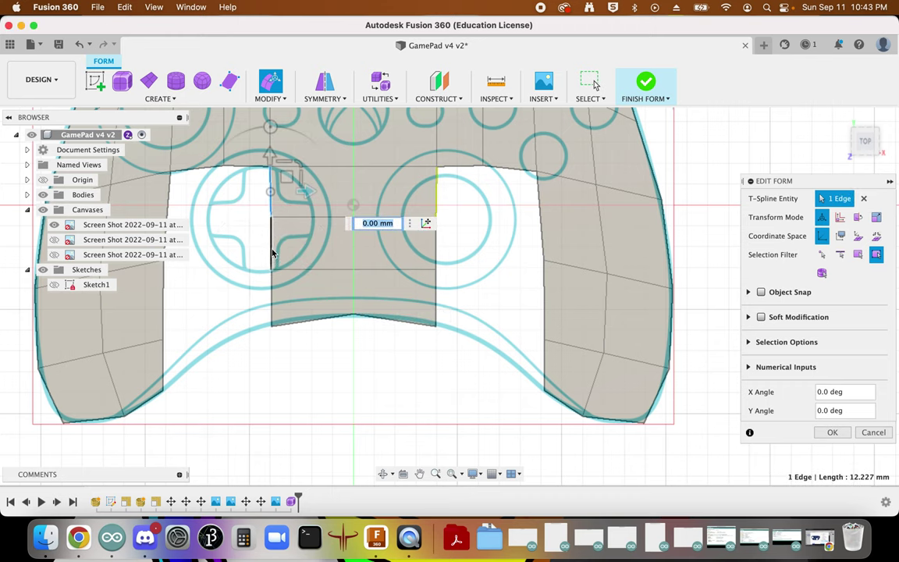
left_click(273, 255, "shift")
left_click(272, 299, "shift")
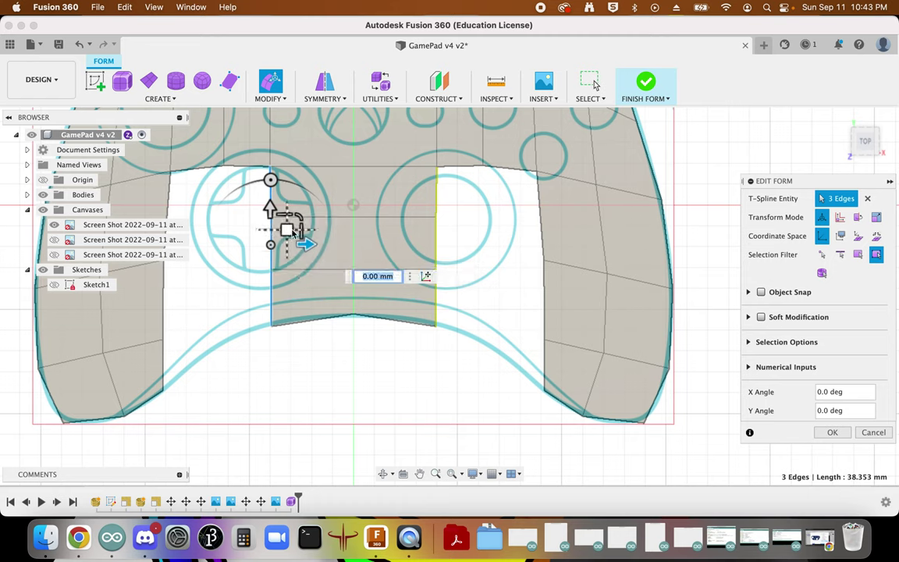
left_click_drag(286, 232, 188, 268)
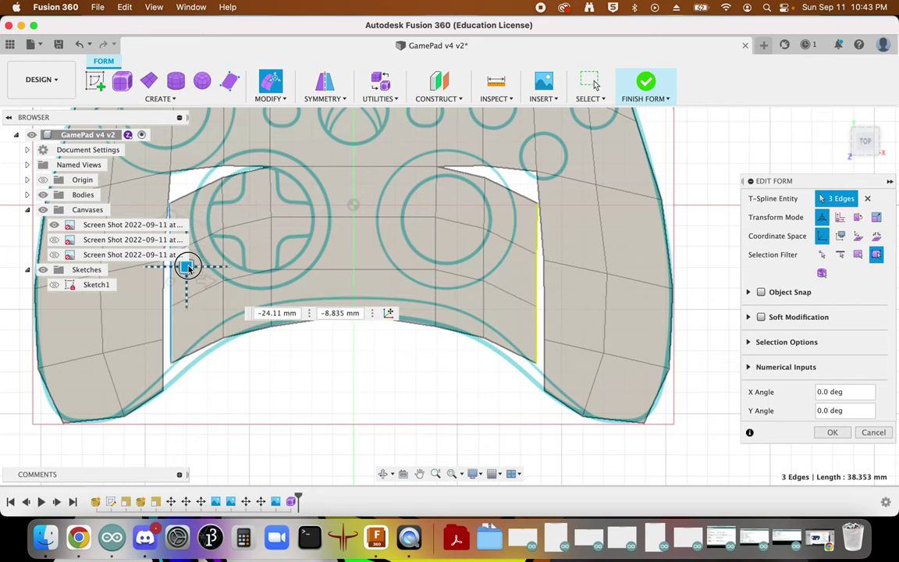
left_click(350, 375)
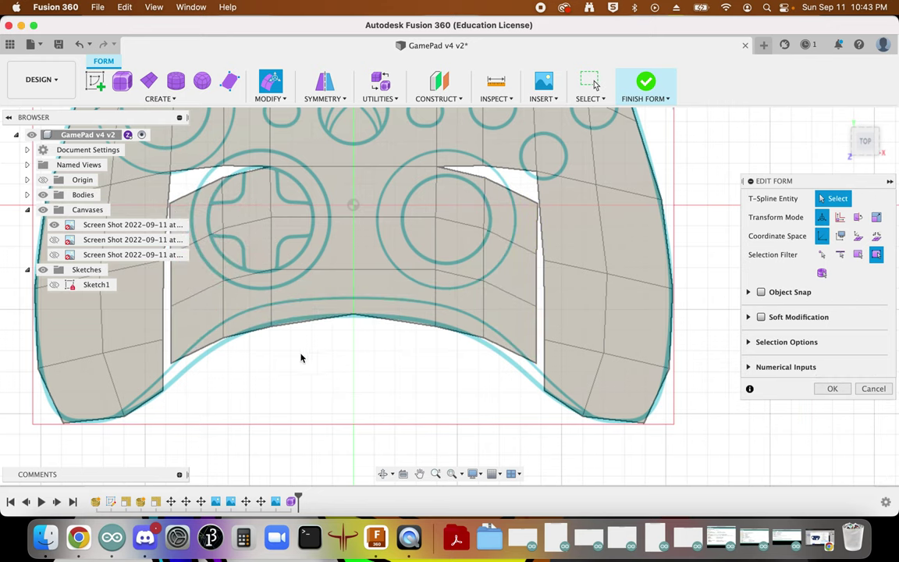
scroll(386, 362, "down", 3)
scroll(200, 245, "up", 8)
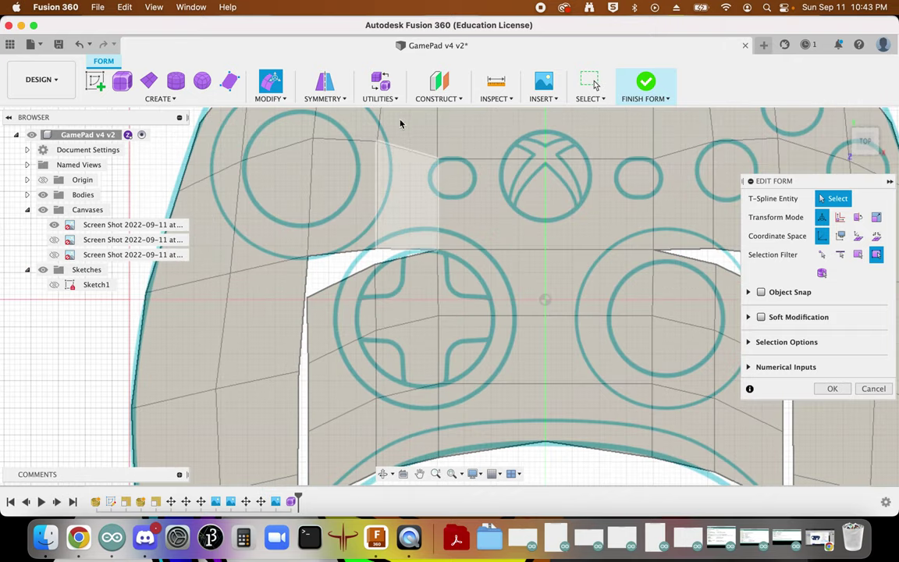
Step: Using Weld Vertices, weld the centre panel's upper left vertices and the extruded strip's two upper outer vertices to the facing grip vertices
left_click(268, 95)
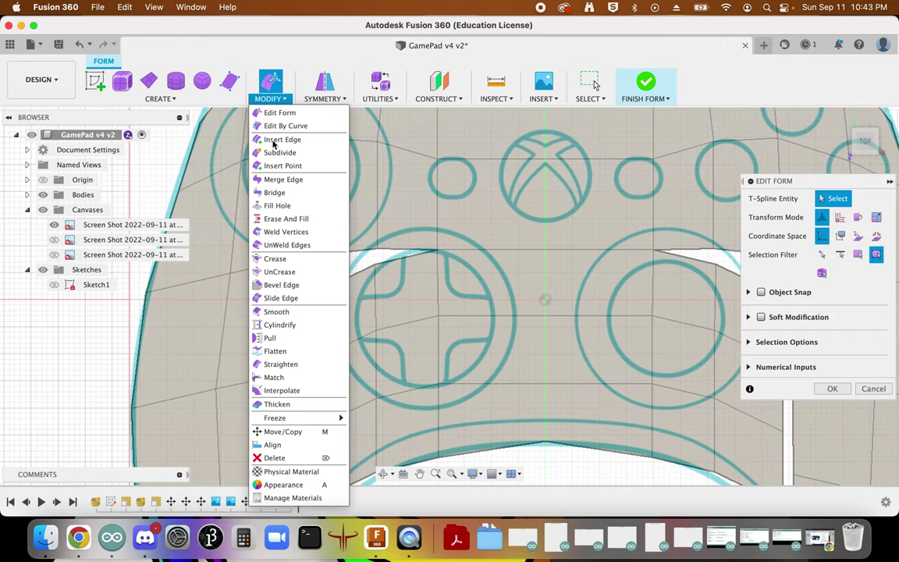
left_click(285, 231)
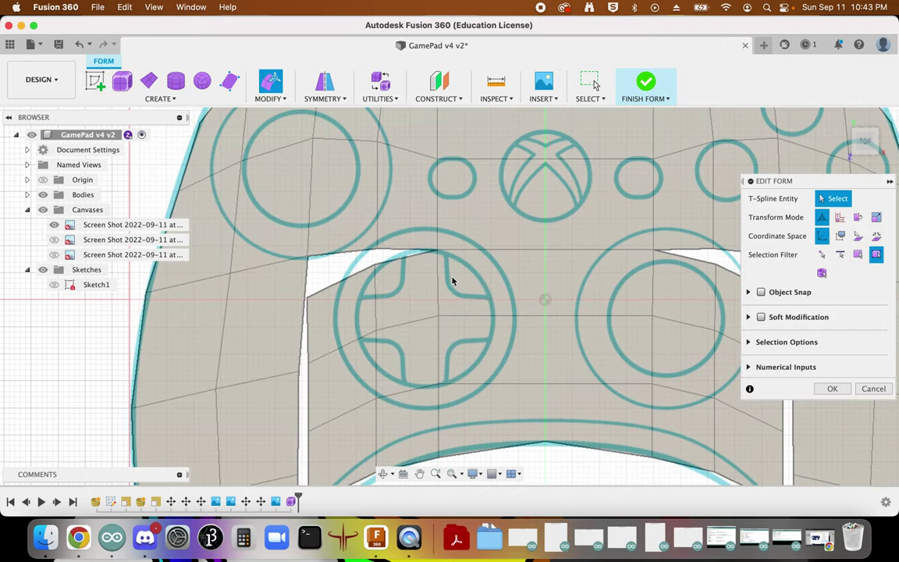
left_click(376, 248)
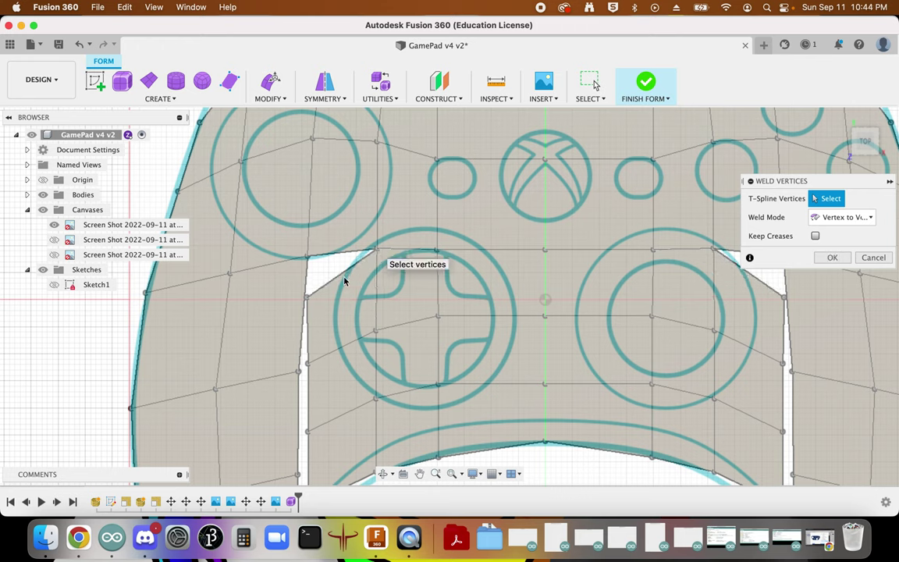
left_click(307, 297)
left_click(307, 257)
left_click(307, 364)
left_click(298, 370)
Step: Weld the extruded strip's remaining two lower outer vertices to the facing grip vertices and finish the weld
scroll(351, 406, "down", 5)
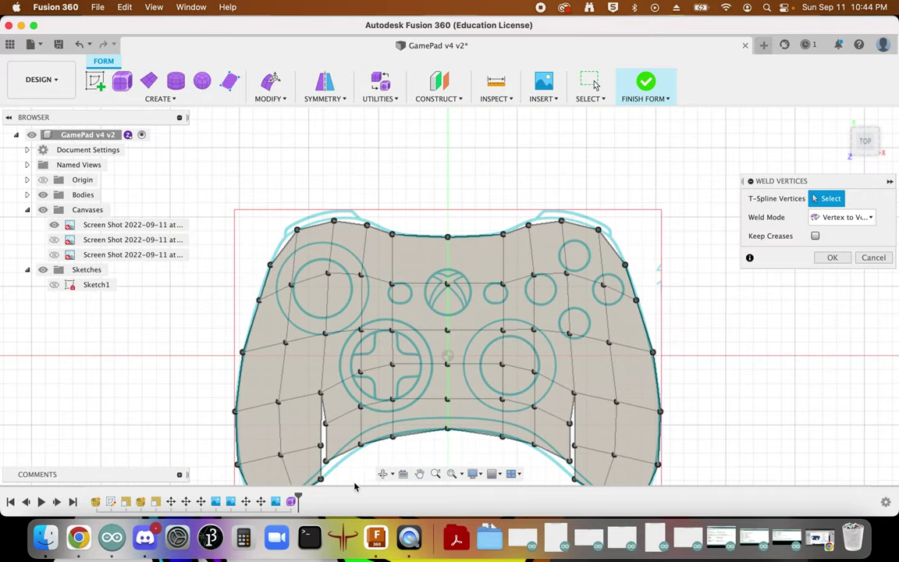
scroll(356, 484, "up", 5)
middle_click_drag(357, 484, 381, 361)
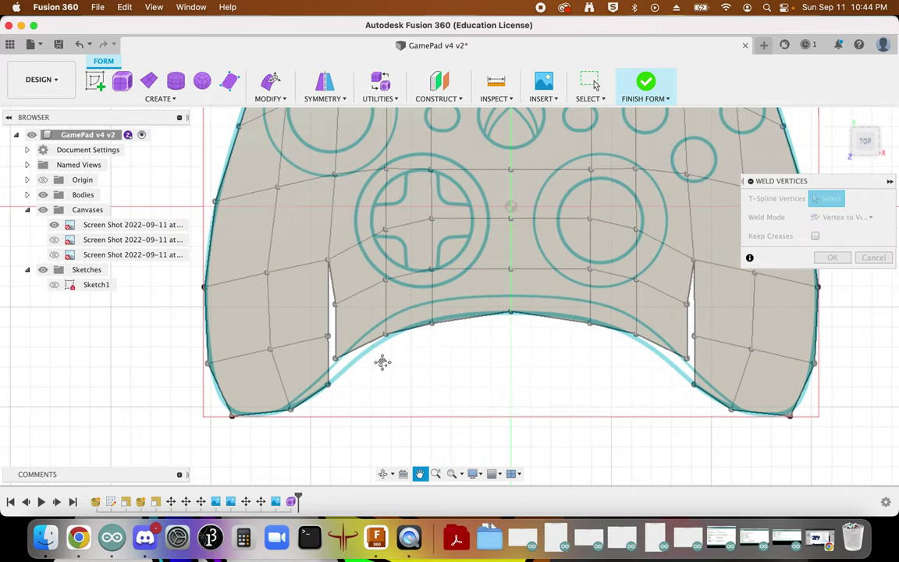
scroll(382, 361, "down", 2)
left_click(338, 300)
left_click(336, 344)
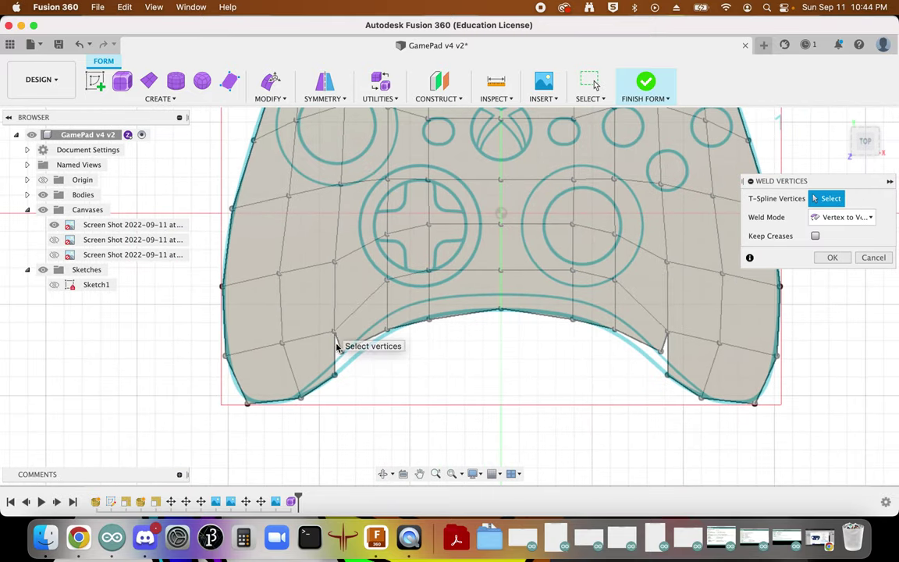
left_click(334, 332)
left_click(334, 374)
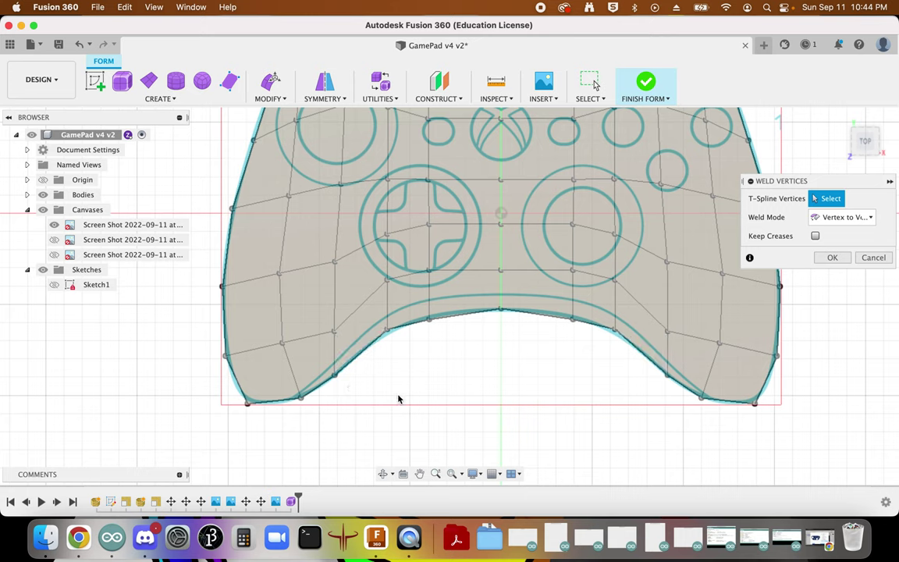
left_click(832, 258)
left_click_drag(545, 376, 489, 405)
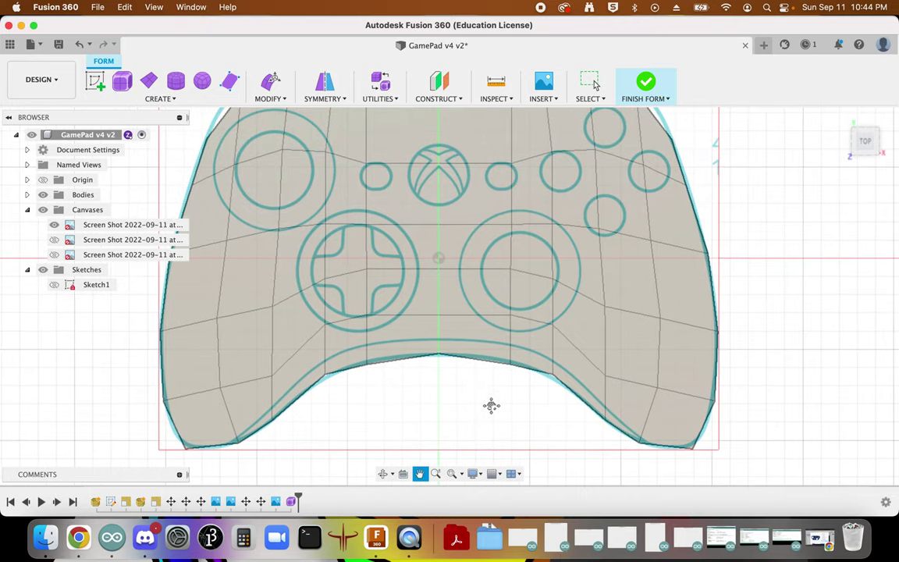
key("Escape")
Step: Using Edit Form, move the vertex at the left small round button 2 mm inward and the top-edge vertex above it 3 mm inward
scroll(395, 386, "down", 4)
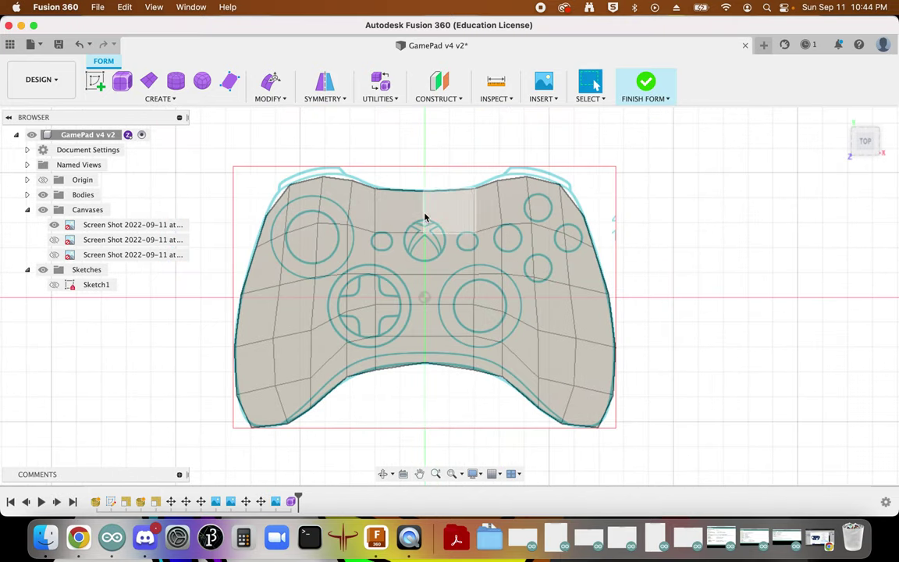
scroll(391, 235, "up", 4)
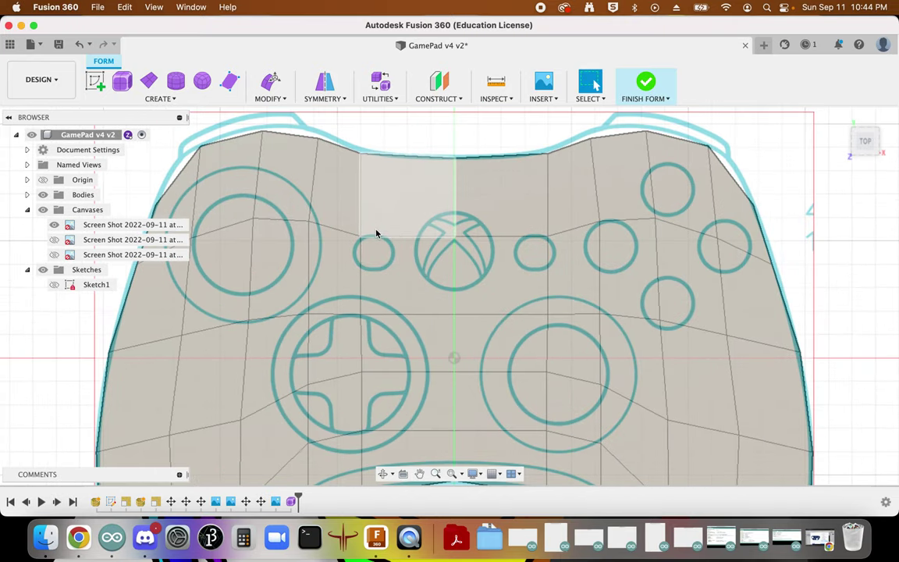
scroll(359, 196, "down", 3)
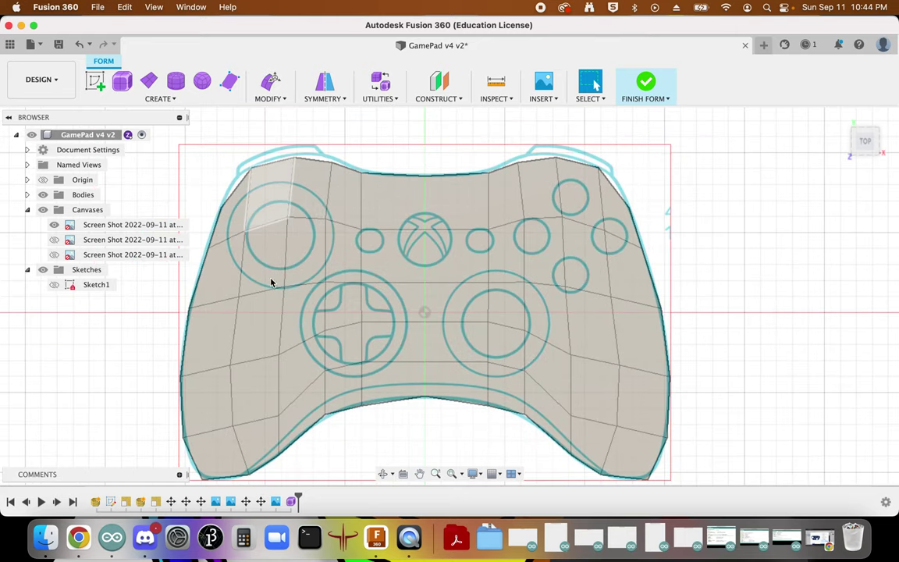
scroll(382, 296, "up", 3)
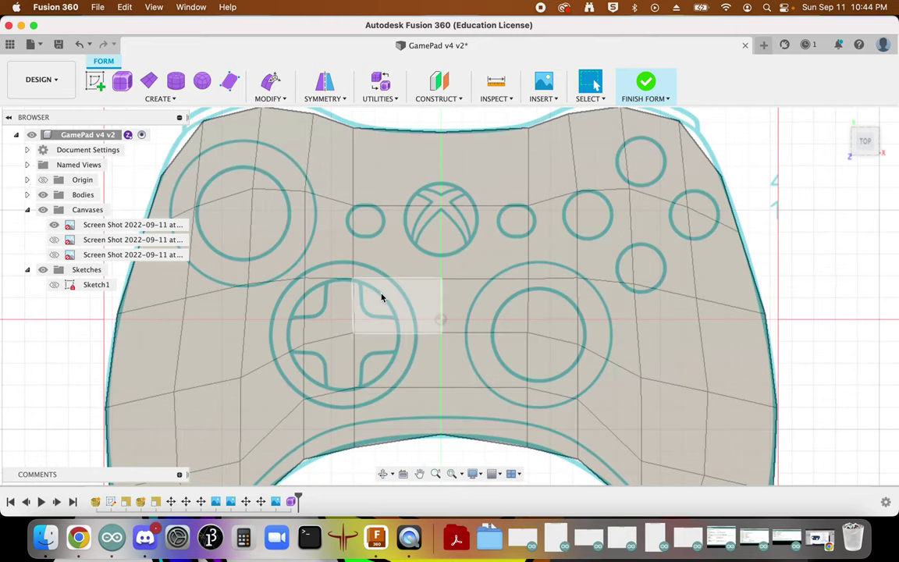
scroll(382, 297, "up", 2)
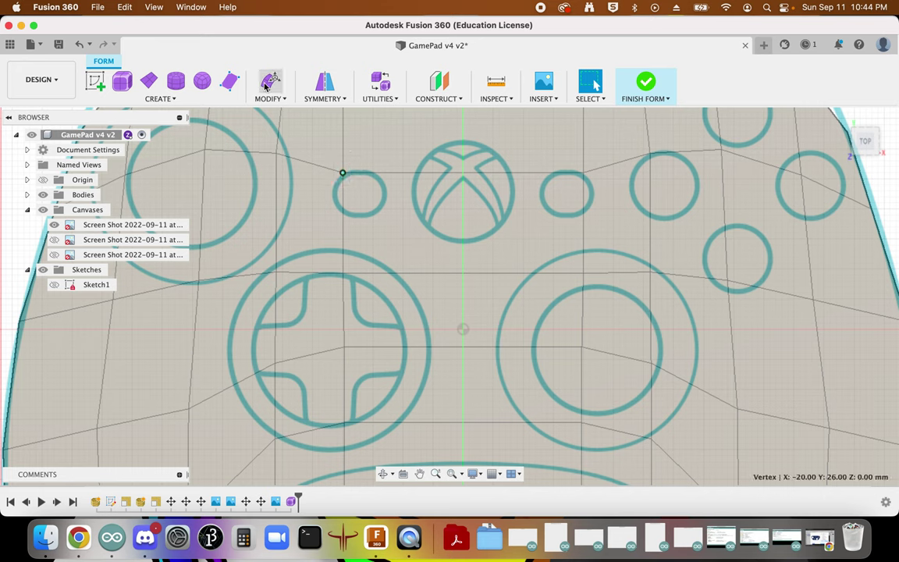
key("e")
left_click_drag(381, 172, 390, 174)
scroll(378, 199, "down", 8)
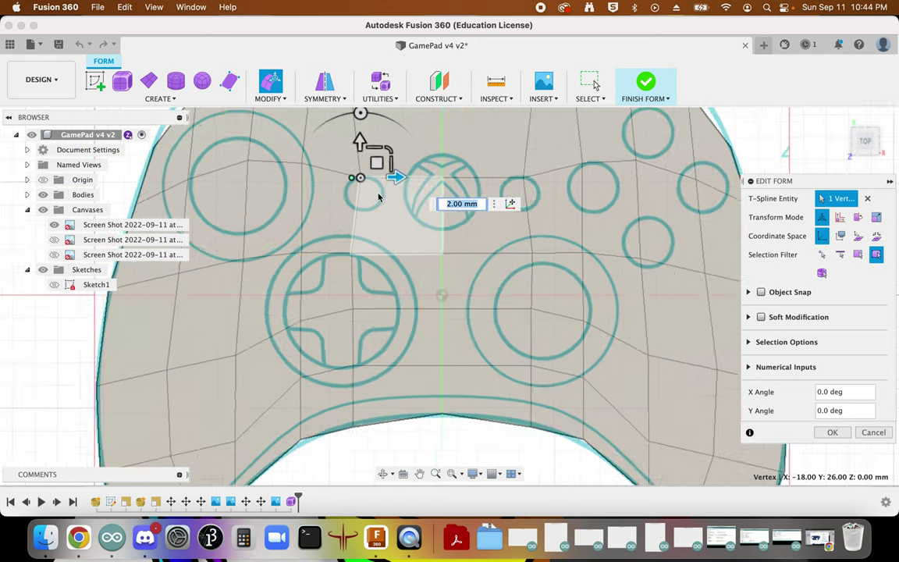
left_click(362, 135)
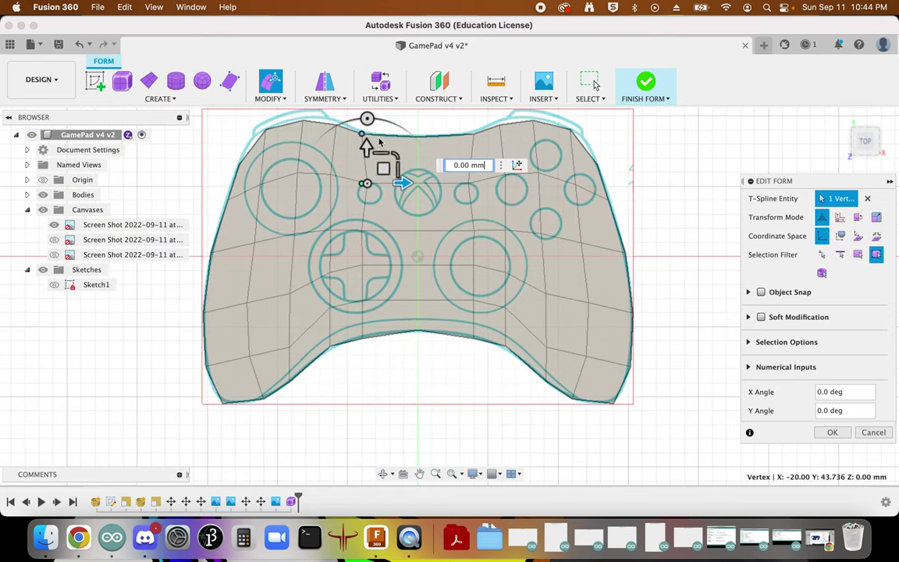
mouse_move(401, 134)
left_mouse_down()
mouse_move(409, 134)
mouse_move(386, 134)
mouse_move(395, 136)
left_mouse_up()
Step: Move the three vertices of the edge column through the D-pad inward by 2 mm, 1 mm and 1 mm, from upper to lower
scroll(376, 136, "up", 5)
scroll(380, 263, "down", 5)
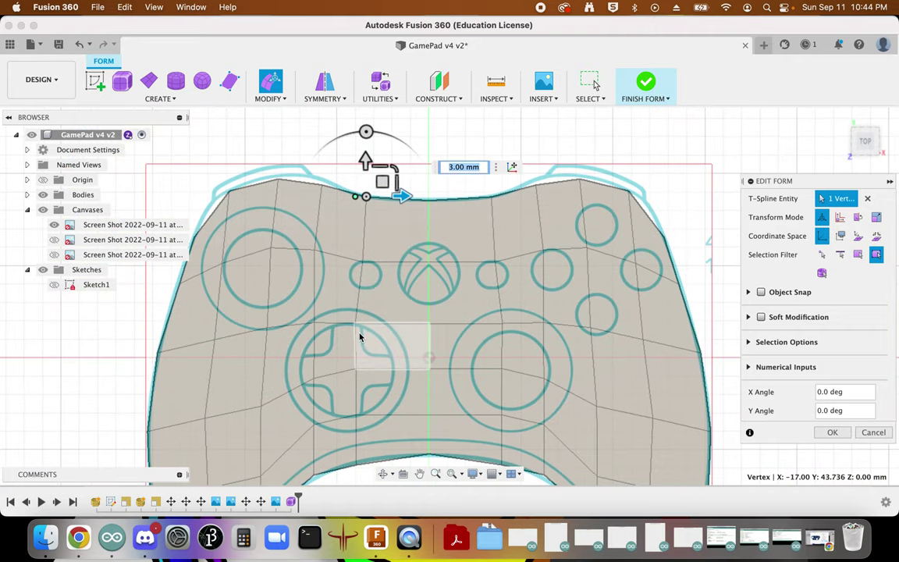
left_click(356, 323)
scroll(359, 328, "up", 5)
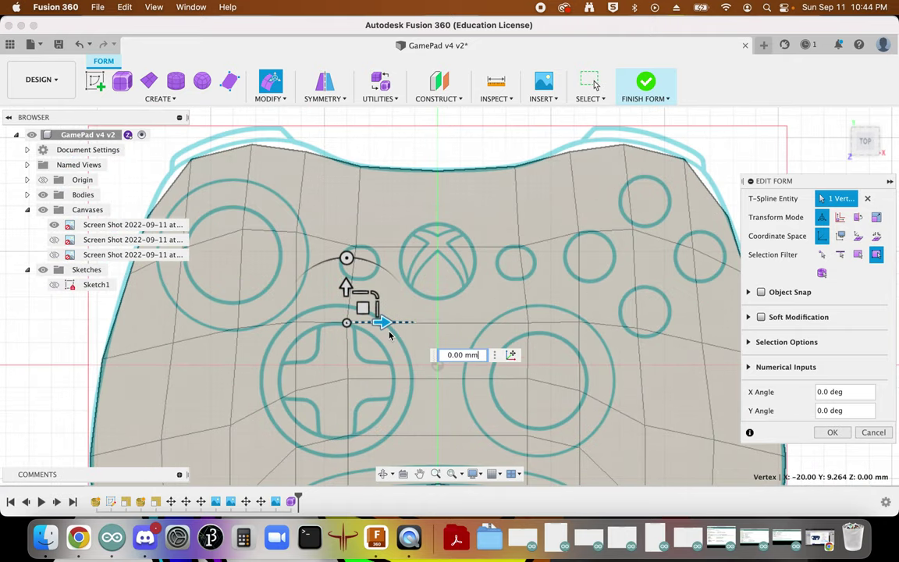
left_click_drag(338, 317, 354, 313)
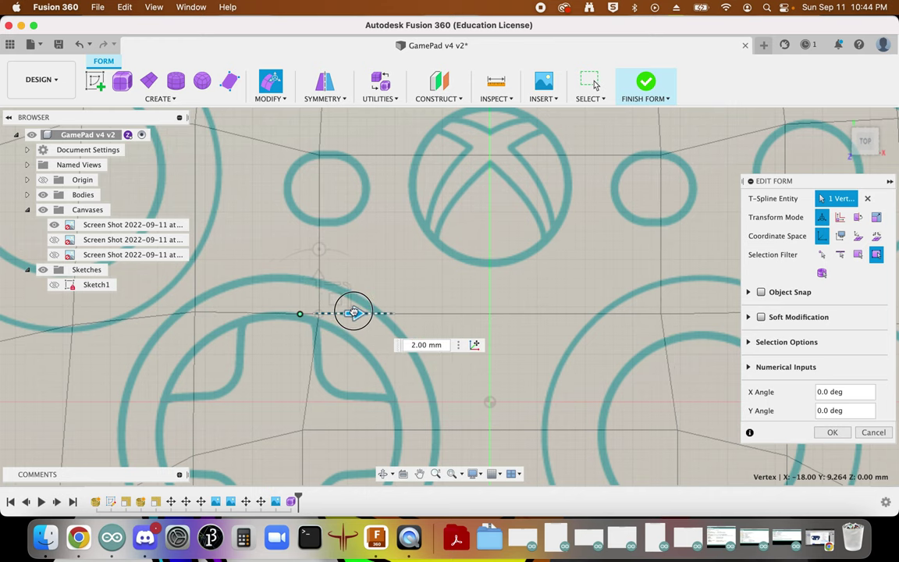
scroll(316, 422, "down", 3)
left_click(310, 423)
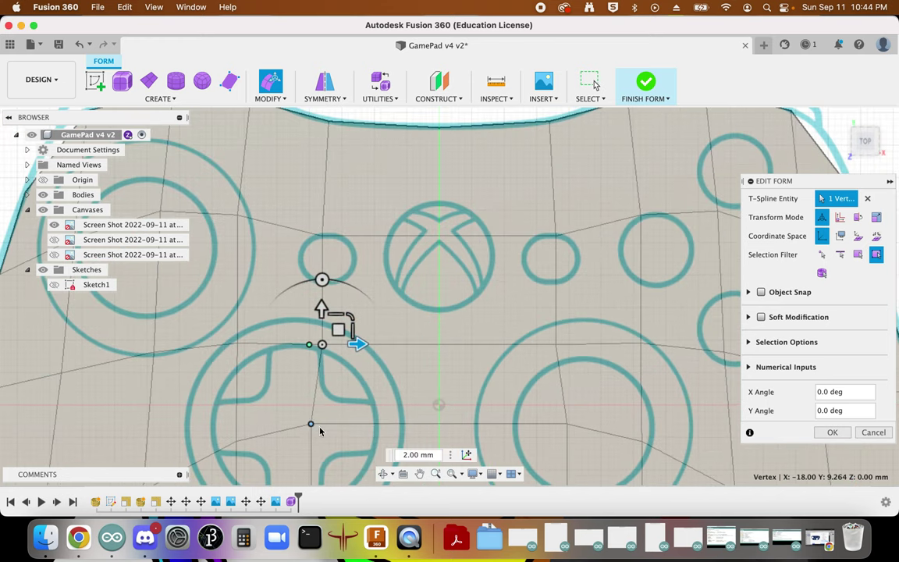
left_click_drag(355, 422, 354, 422)
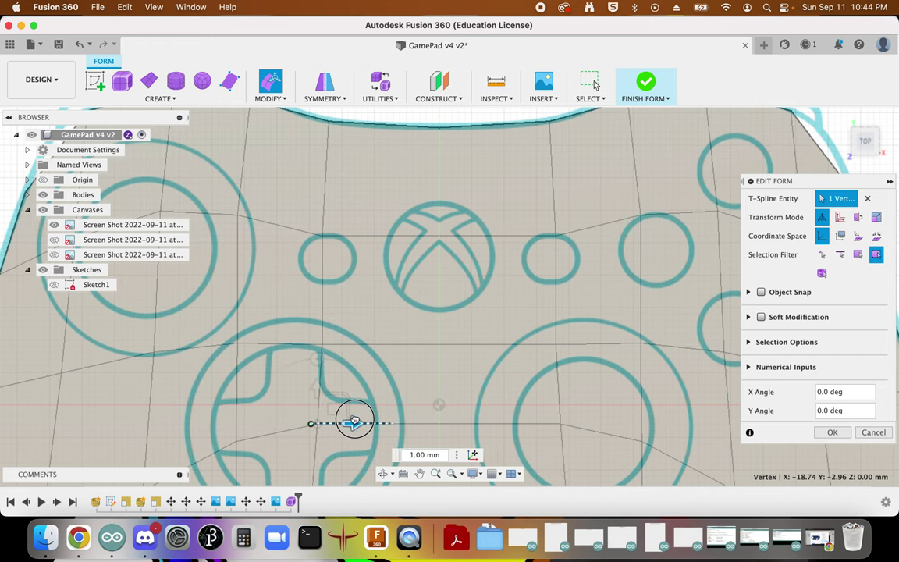
scroll(359, 398, "down", 3)
scroll(343, 312, "up", 3)
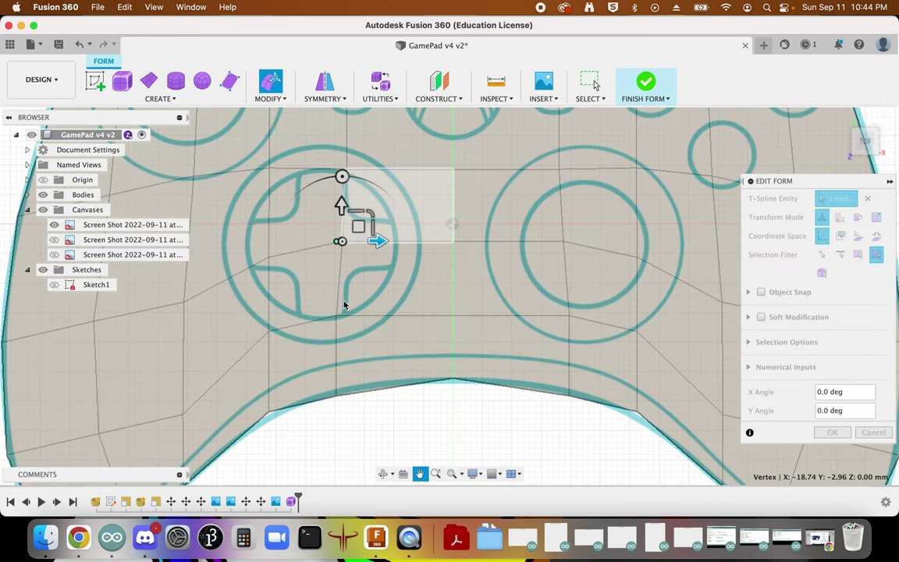
left_click(337, 316)
left_click_drag(373, 316, 377, 315)
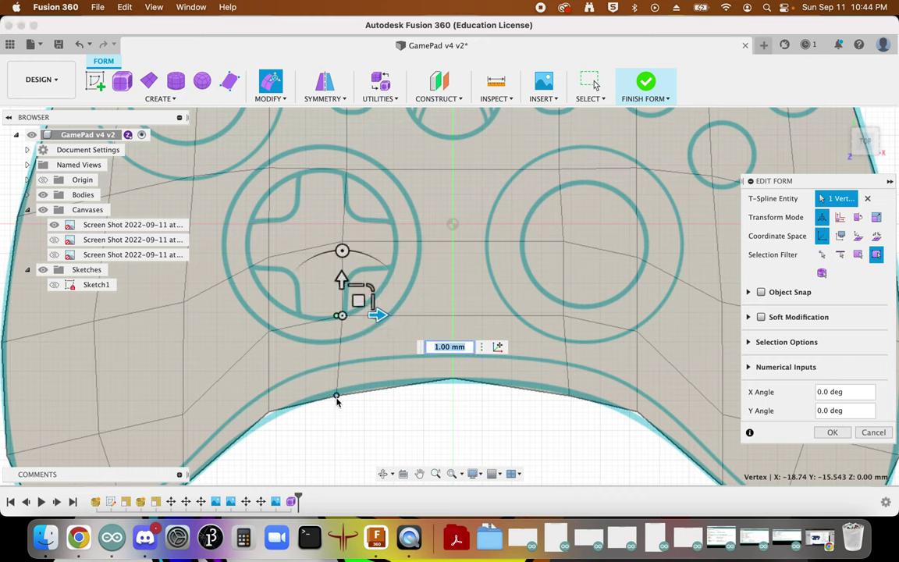
Step: Move the bottom outline vertex below the D-pad 2 mm inward and 1 mm up, and the next outline vertex outward of it slightly down
left_click(337, 395)
left_click_drag(376, 395, 347, 352)
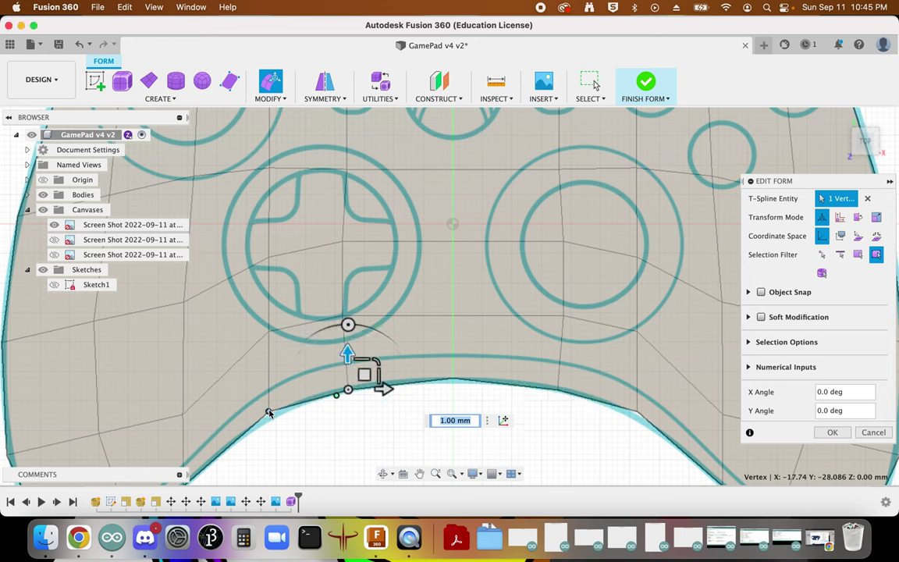
left_click(268, 412)
left_click_drag(268, 378, 280, 356)
Step: Move the left grip's two interior vertices in the lower edge row up to Y -27.316 mm and Y -32.552 mm
left_click(184, 415)
left_click_drag(182, 369, 181, 349)
left_click(98, 433)
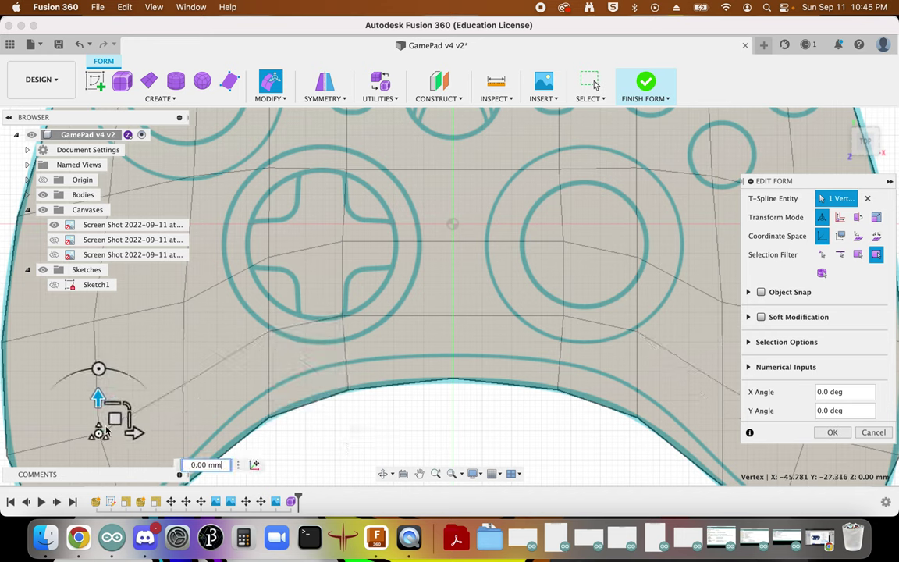
left_click_drag(96, 393, 98, 380)
Step: In the grip's next higher edge row, move the inner vertex up 3 mm and the outer interior vertex up 5 mm
scroll(386, 453, "down", 2)
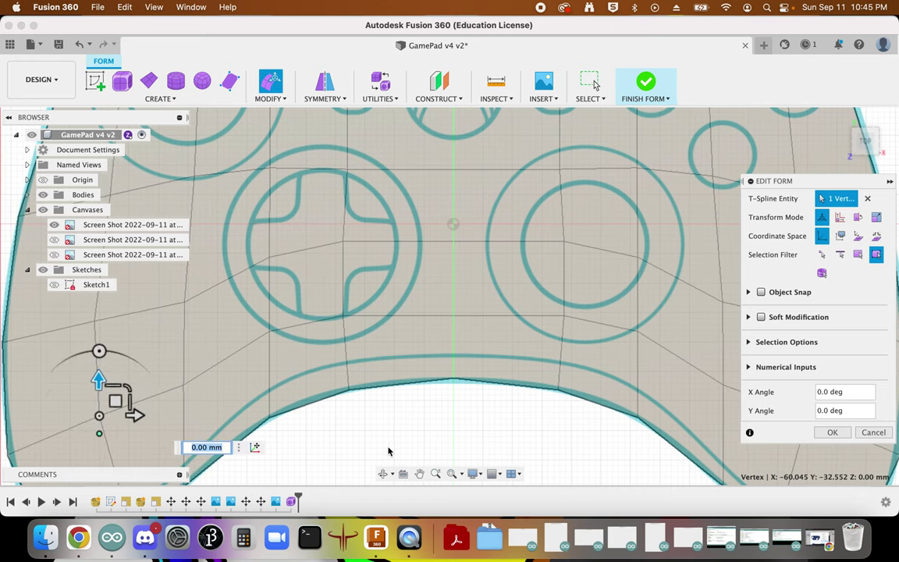
scroll(388, 447, "up", 3)
scroll(389, 446, "down", 3)
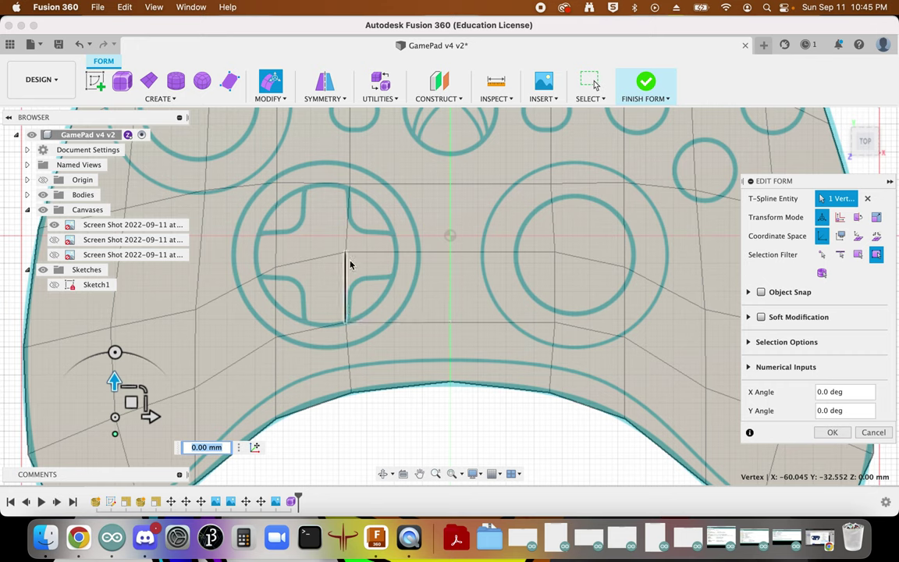
left_click(196, 312)
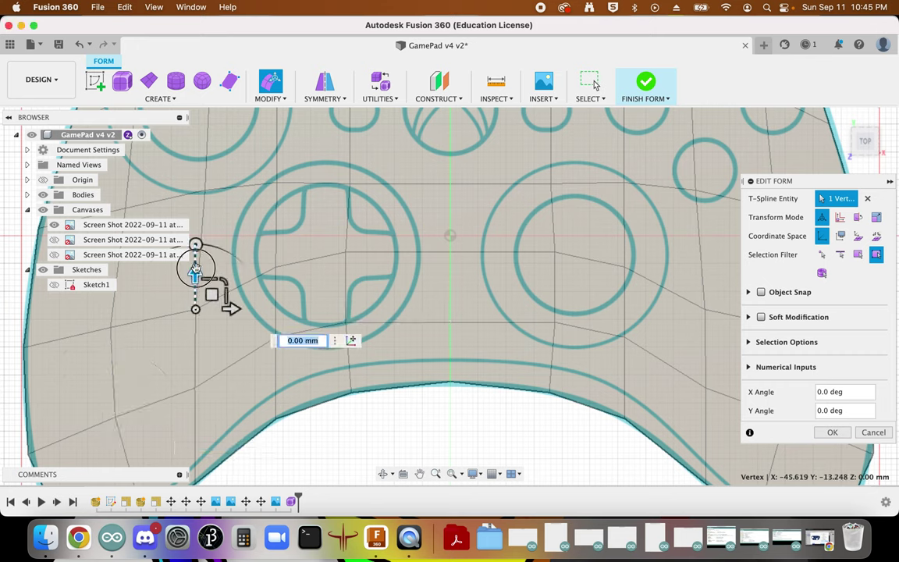
left_click_drag(195, 269, 196, 260)
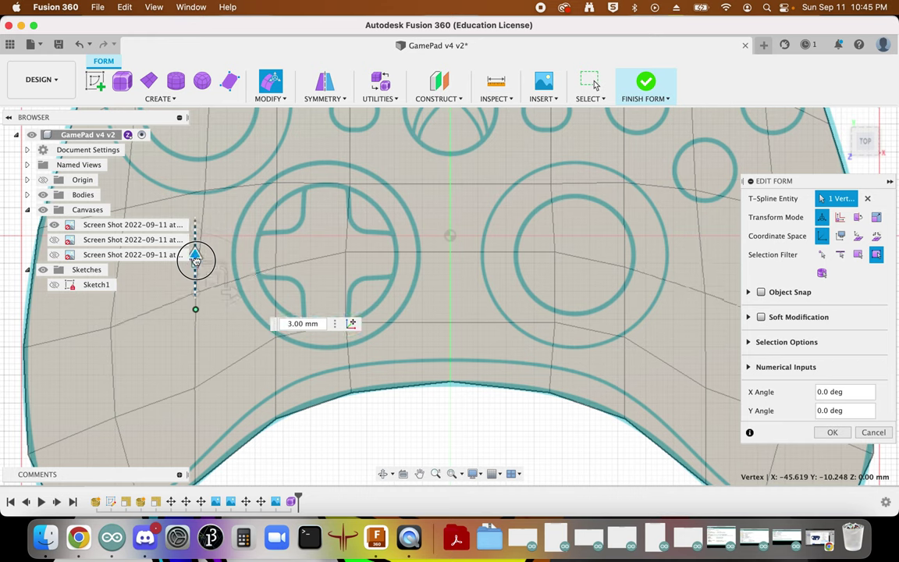
left_click(111, 328)
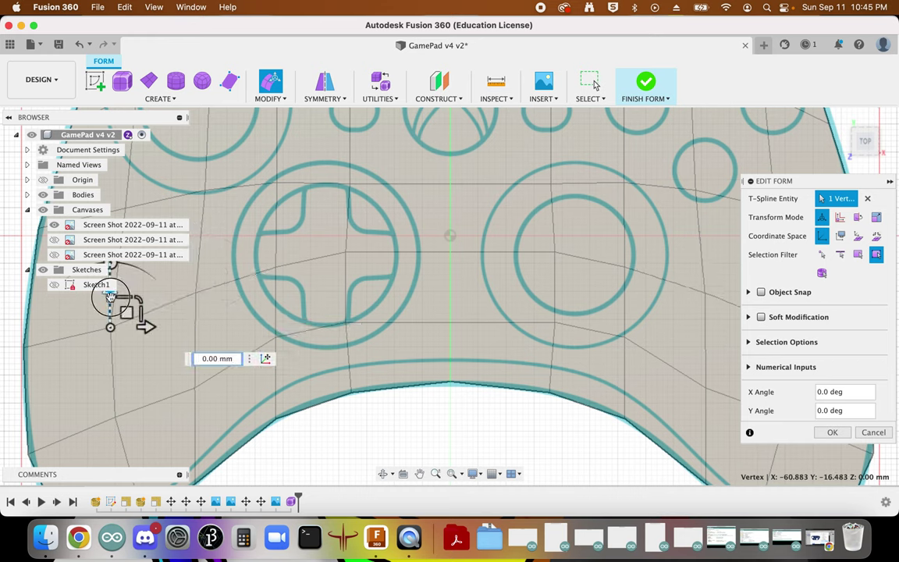
left_click_drag(110, 297, 111, 291)
scroll(126, 337, "up", 2)
left_click_drag(117, 314, 128, 289)
Step: Move that row's outer interior vertex down 3 mm and its outline vertex on the grip's outer side down 1 mm
scroll(137, 319, "down", 5)
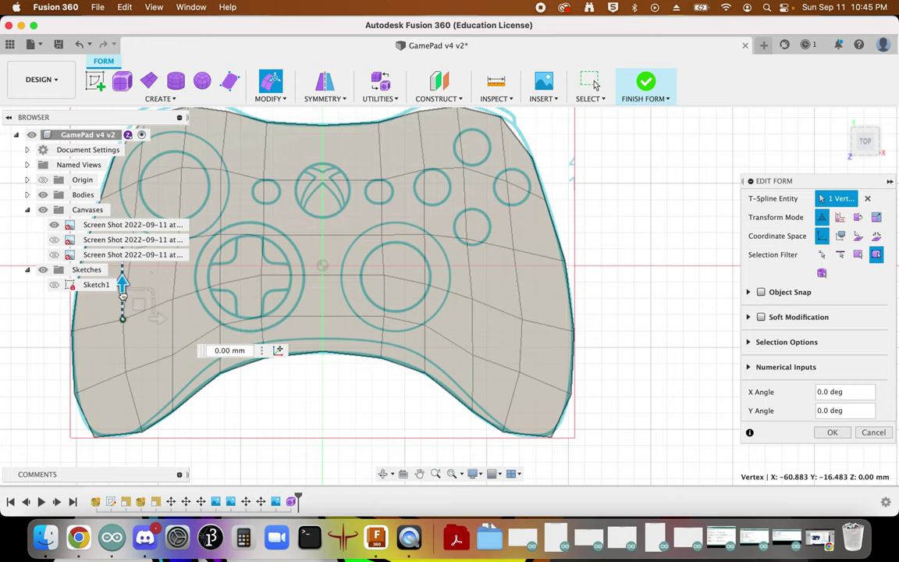
middle_click_drag(43, 313, 264, 320)
scroll(337, 329, "up", 5)
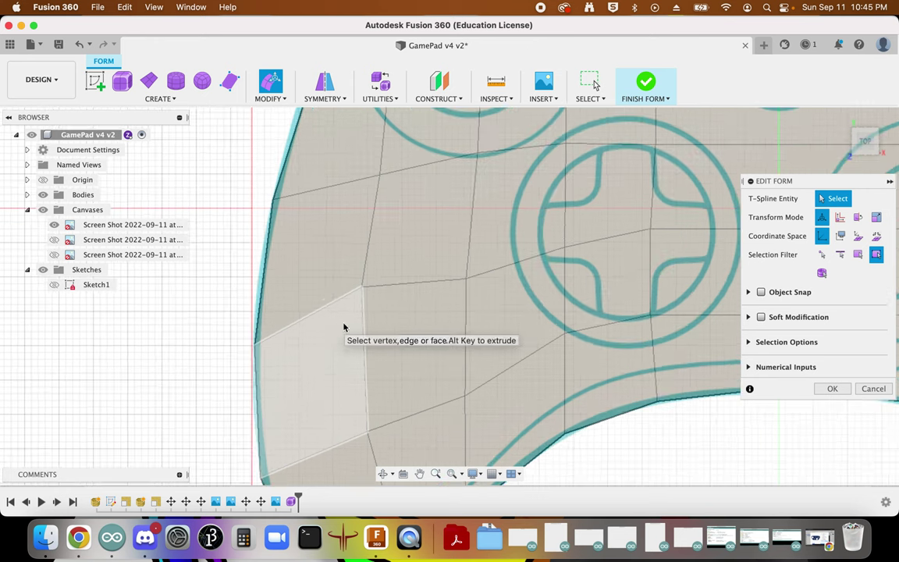
left_click(358, 291)
left_click(361, 288)
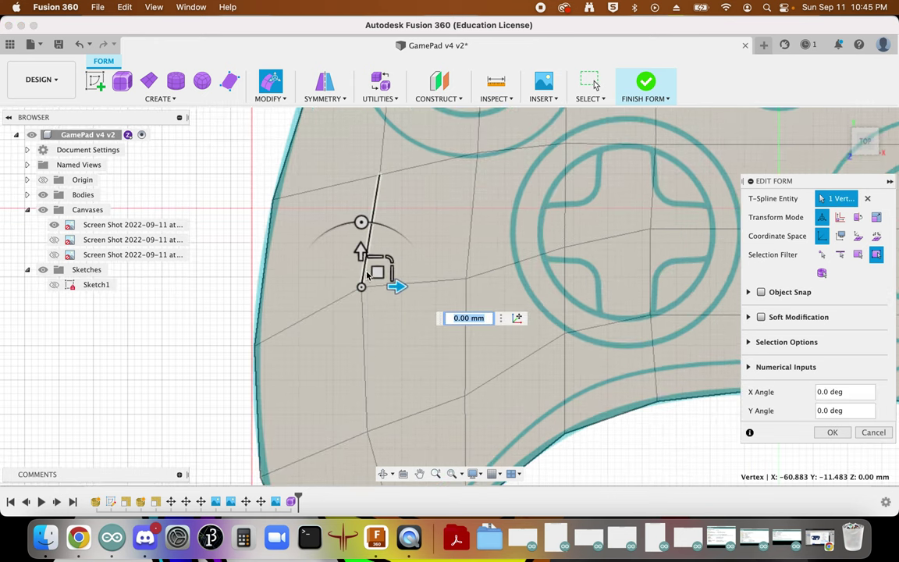
left_click_drag(361, 252, 366, 273)
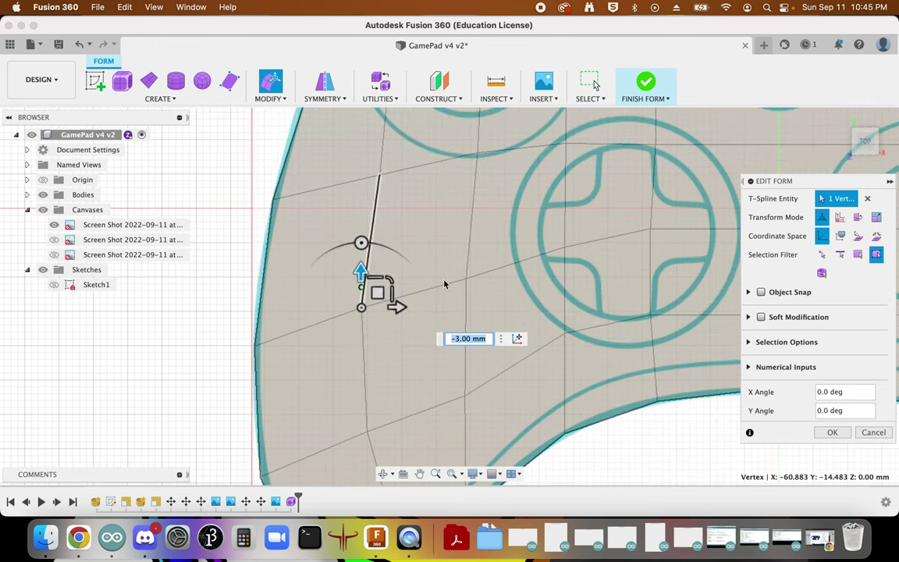
left_click(252, 348)
left_click_drag(255, 305, 255, 317)
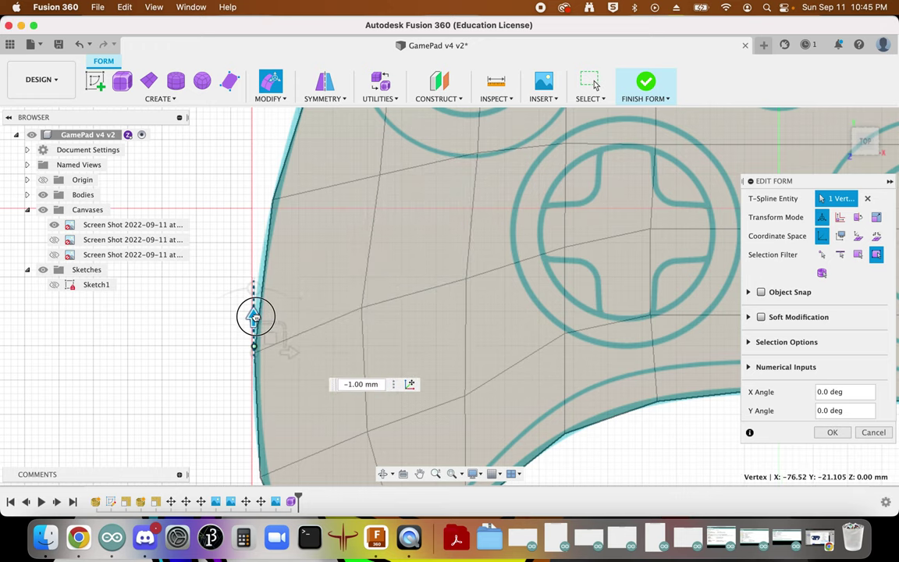
left_click(186, 347)
middle_click_drag(636, 393, 513, 311)
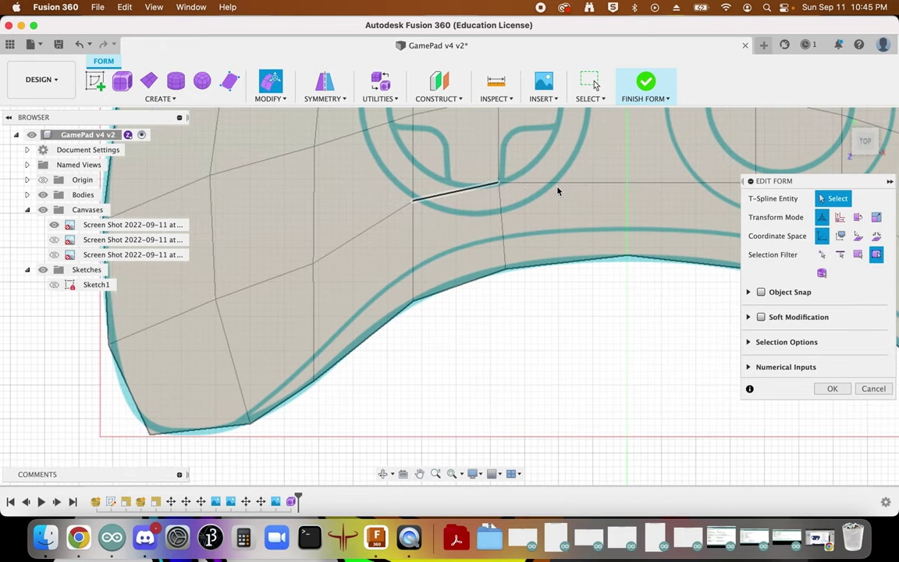
Step: In the left grip's lower edge row, move the inner interior vertex up 3 mm and the outer interior vertex up 2 mm
left_click(312, 266)
left_click_drag(312, 226, 312, 210)
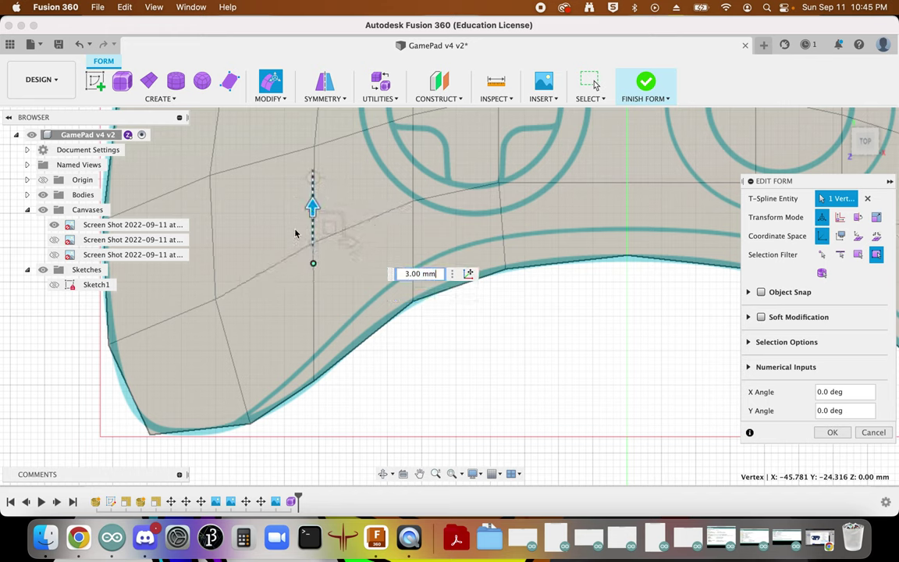
left_click(216, 300)
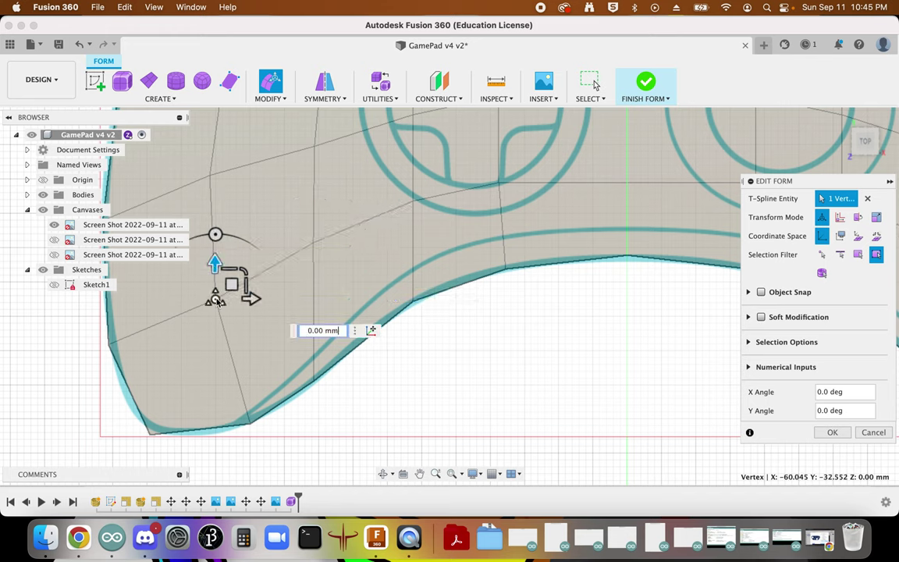
left_click_drag(216, 263, 215, 250)
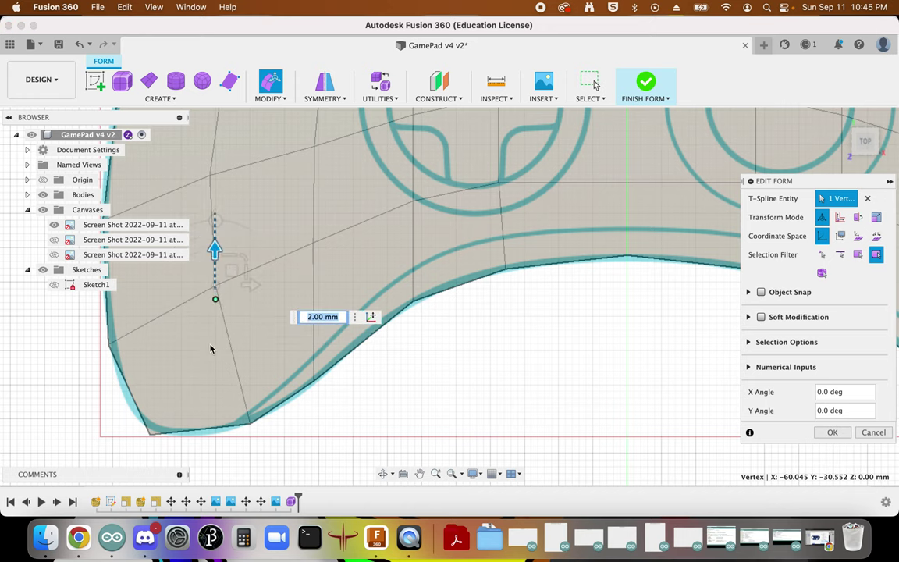
left_click(444, 368)
Step: Move the vertex near the D-pad's centre and the vertex directly below it 1 mm each toward the centreline
scroll(449, 363, "right", 5)
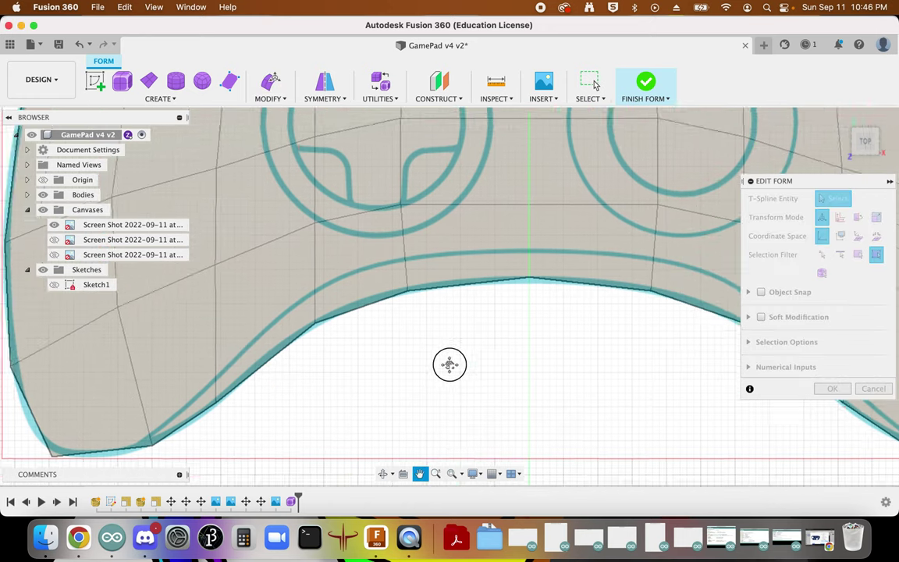
scroll(391, 394, "down", 8)
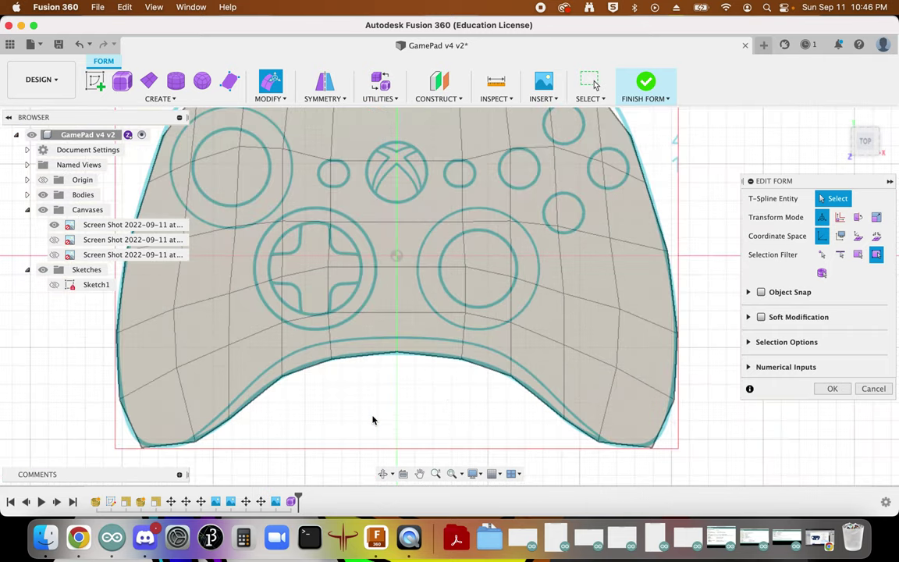
scroll(442, 432, "up", 3)
left_click(399, 283)
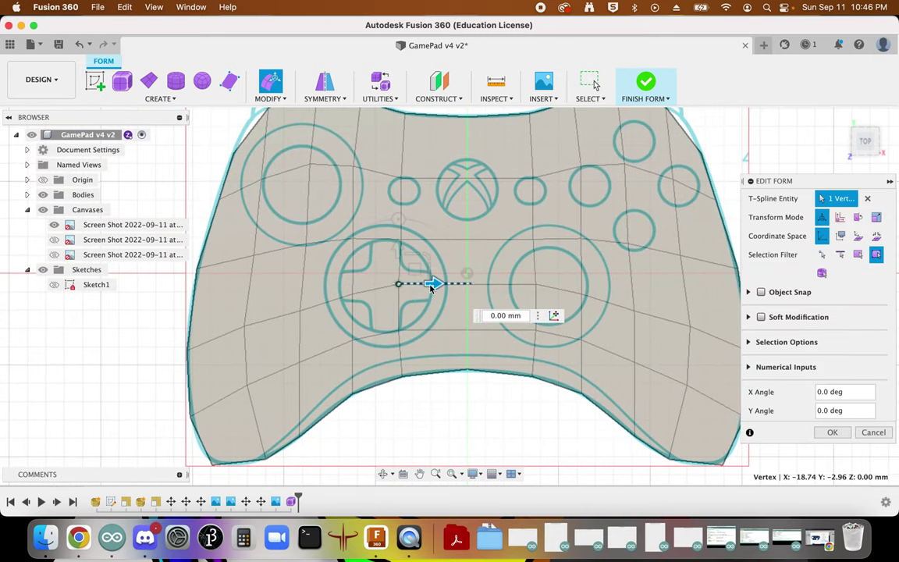
scroll(429, 285, "up", 5)
left_click_drag(404, 288, 401, 287)
scroll(406, 287, "up", 3)
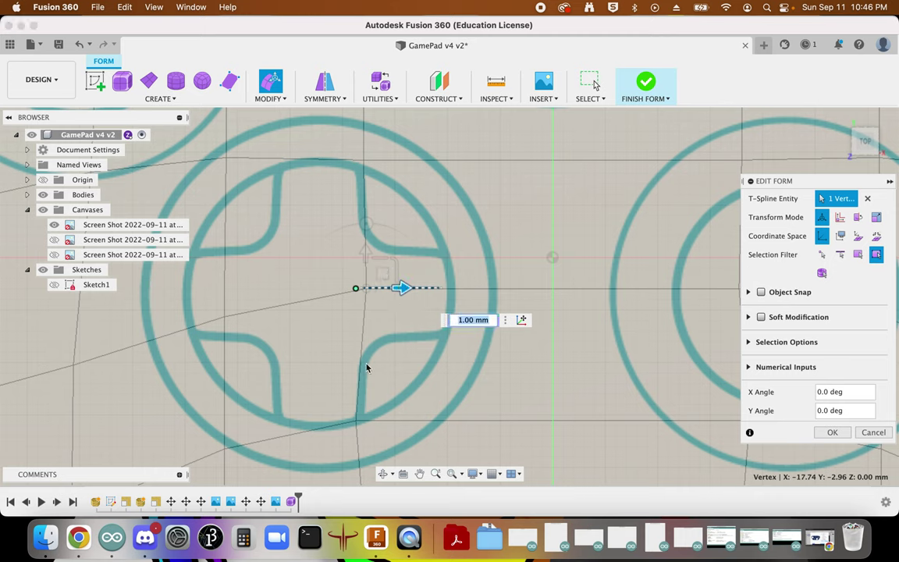
left_click(356, 420)
left_click_drag(401, 420, 386, 403)
scroll(387, 403, "down", 10)
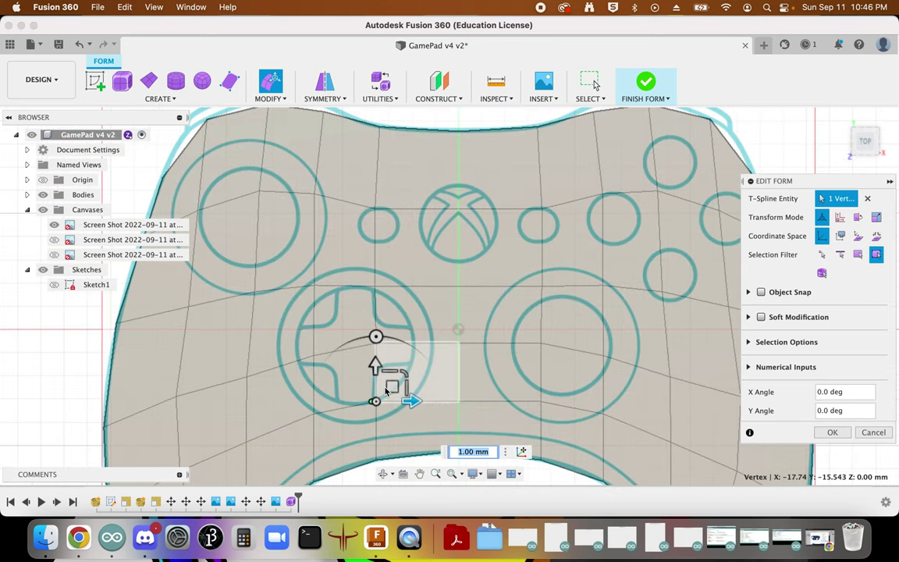
left_click(396, 450)
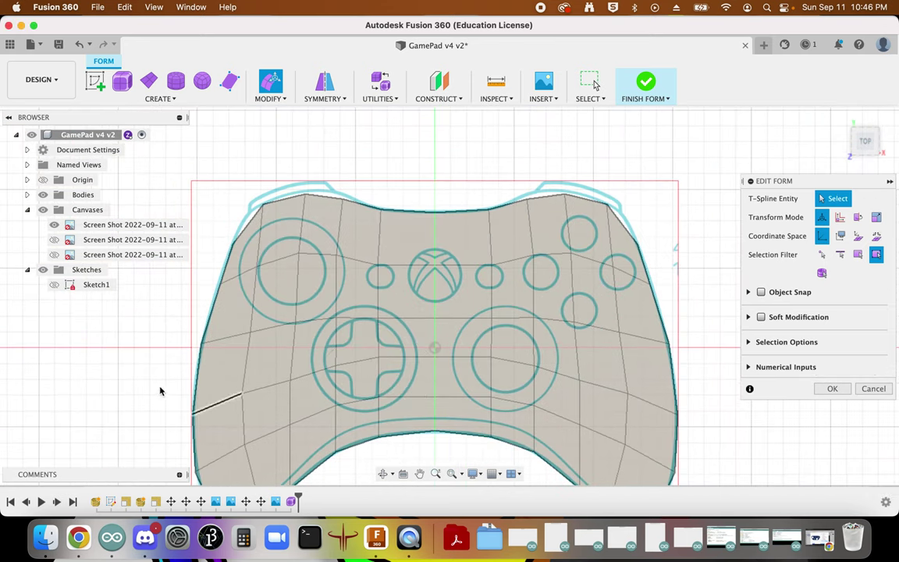
Step: In the edge row crossing the left thumbstick, move the middle vertex down to Y 27.854 mm, the outer one down 2 mm and the inner one down 1 mm
scroll(132, 386, "down", 3)
middle_click_drag(131, 386, 165, 315)
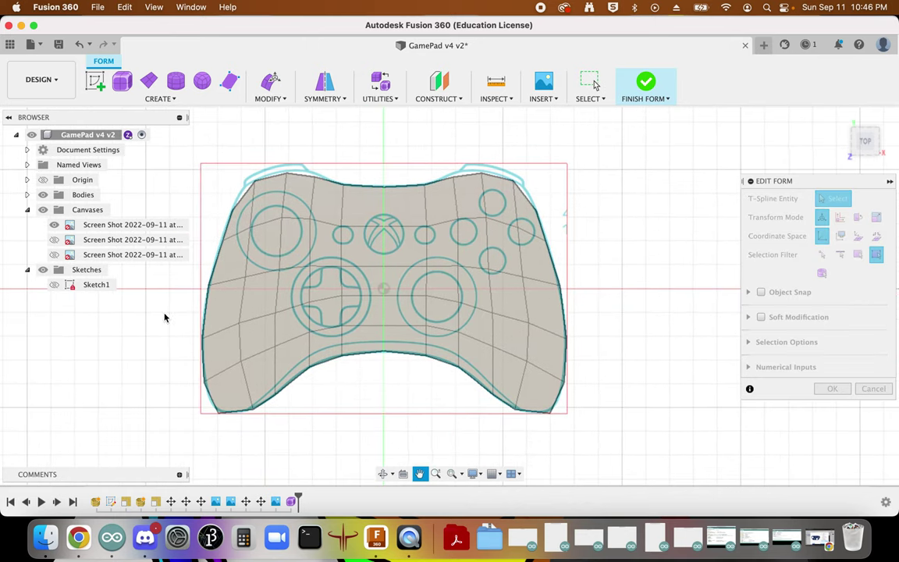
scroll(281, 223, "up", 5)
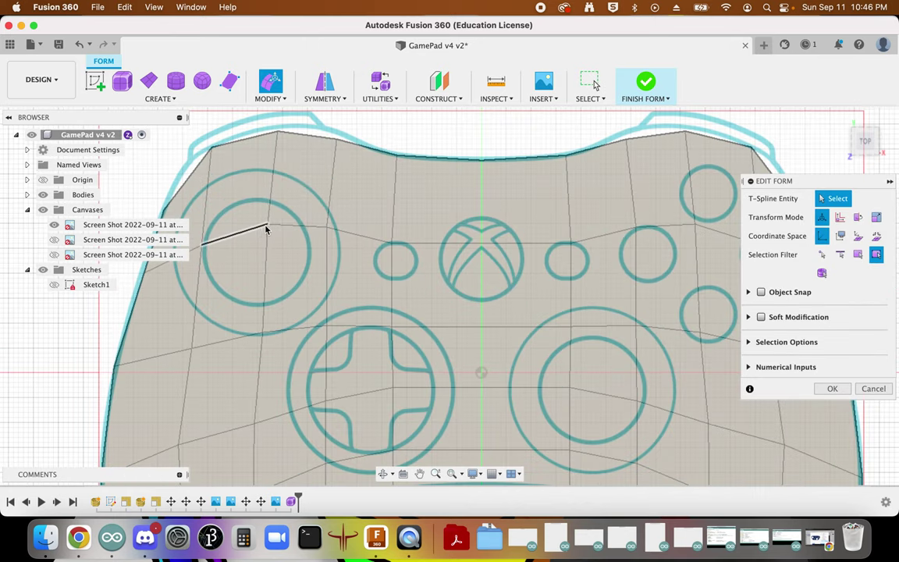
left_click(268, 227)
left_click_drag(267, 188, 267, 202)
left_click(203, 248)
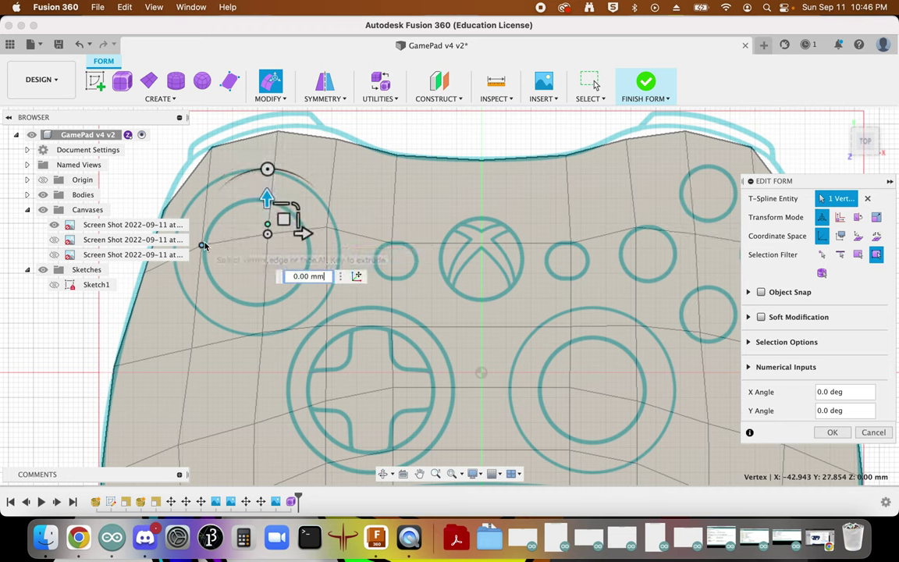
left_click_drag(202, 209, 203, 219)
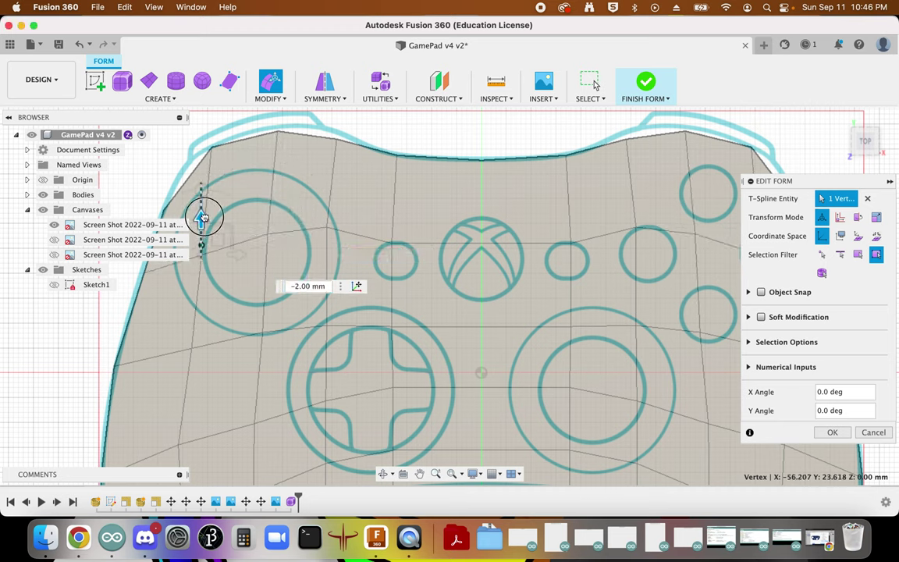
left_click(326, 228)
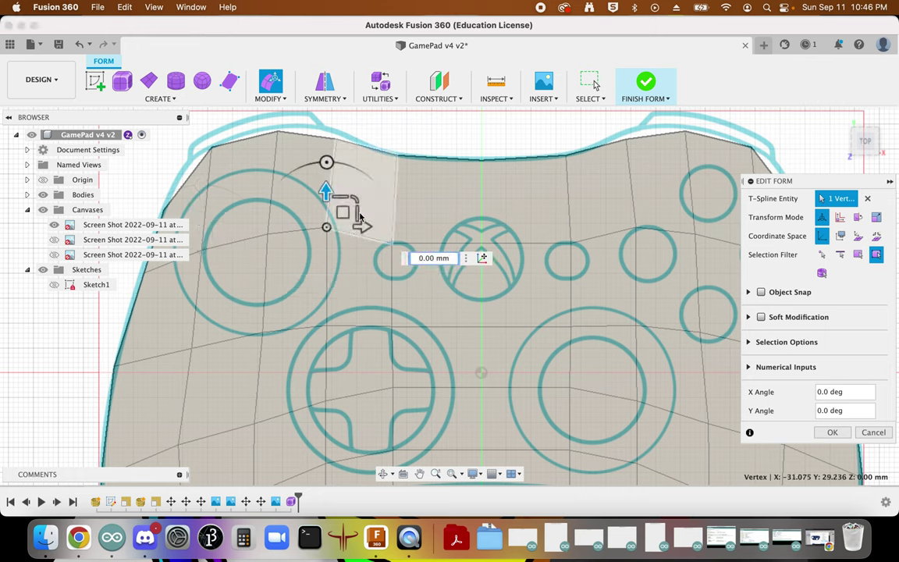
left_click_drag(326, 192, 328, 199)
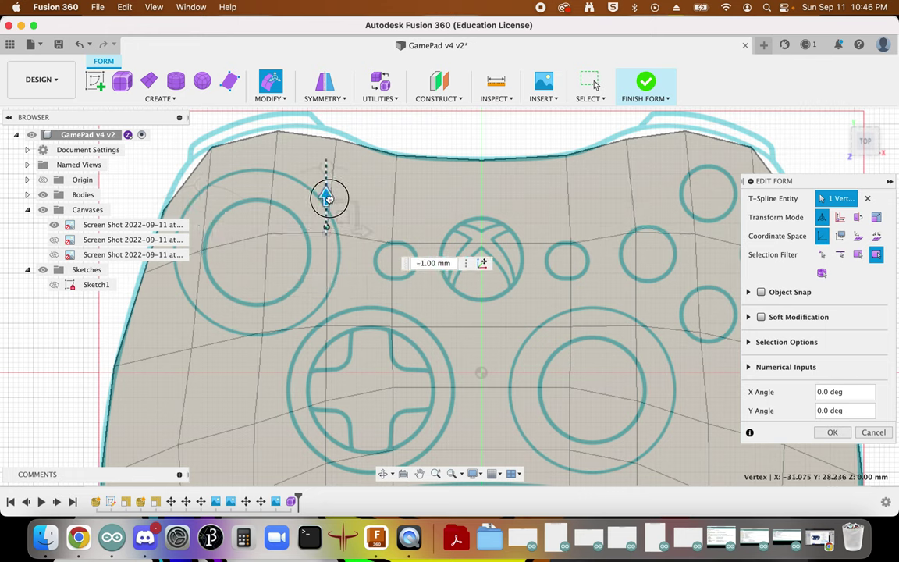
left_click(20, 339)
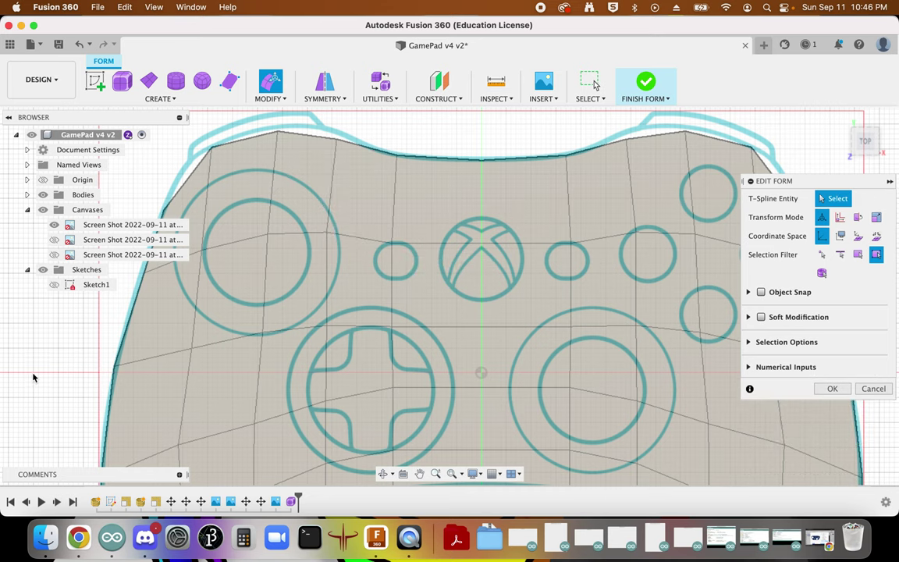
Step: Save the gamepad design as a new version
scroll(33, 378, "down", 5)
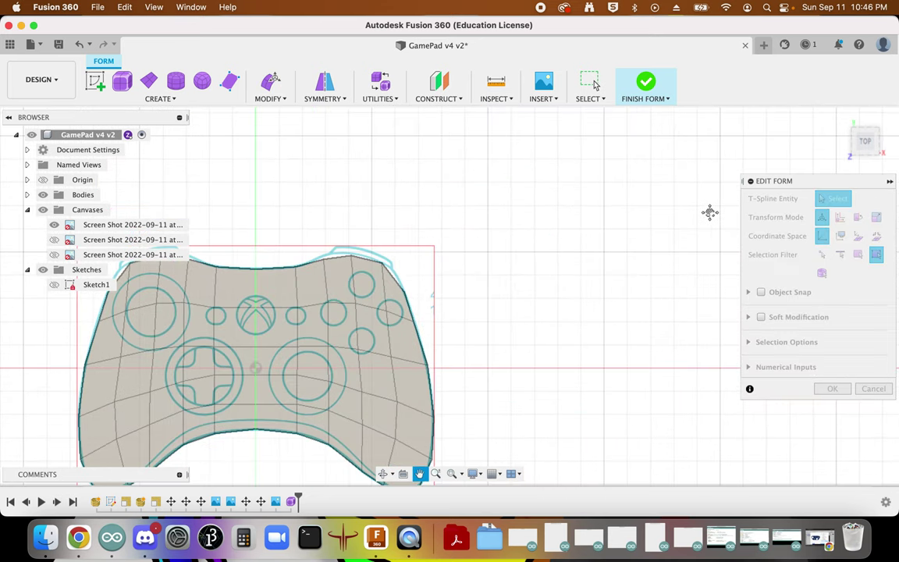
scroll(415, 373, "left", 5)
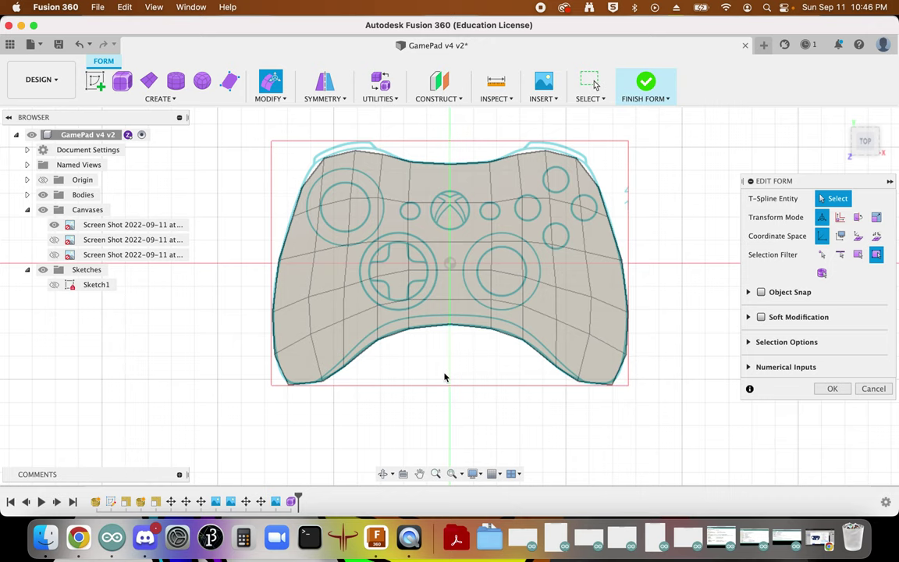
key("super+s")
left_click(459, 284)
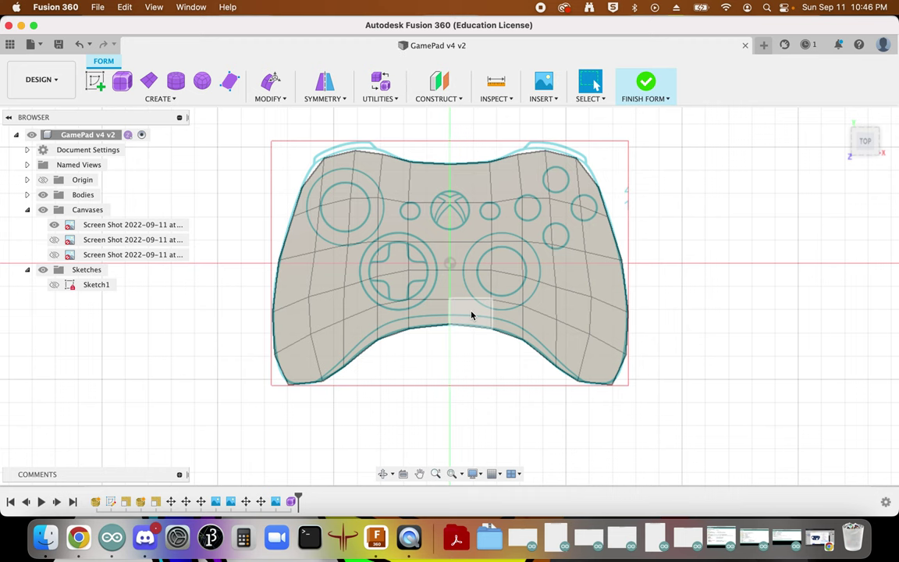
scroll(375, 327, "up", 3)
Step: Switch to Chrome, find the Thicken part of the X-BOX Series X Controller Part 1 video, examine its settings and pause it
left_click(78, 537)
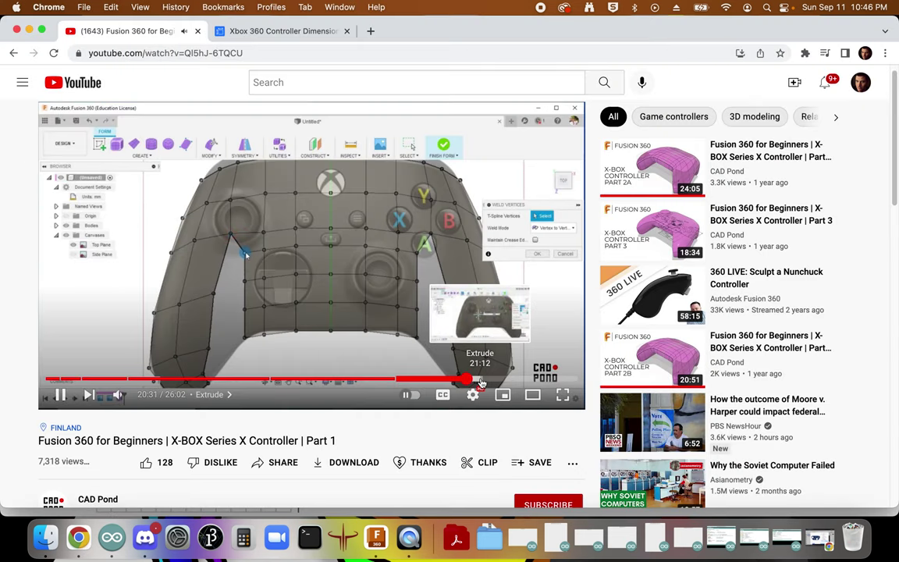
left_click_drag(482, 381, 500, 381)
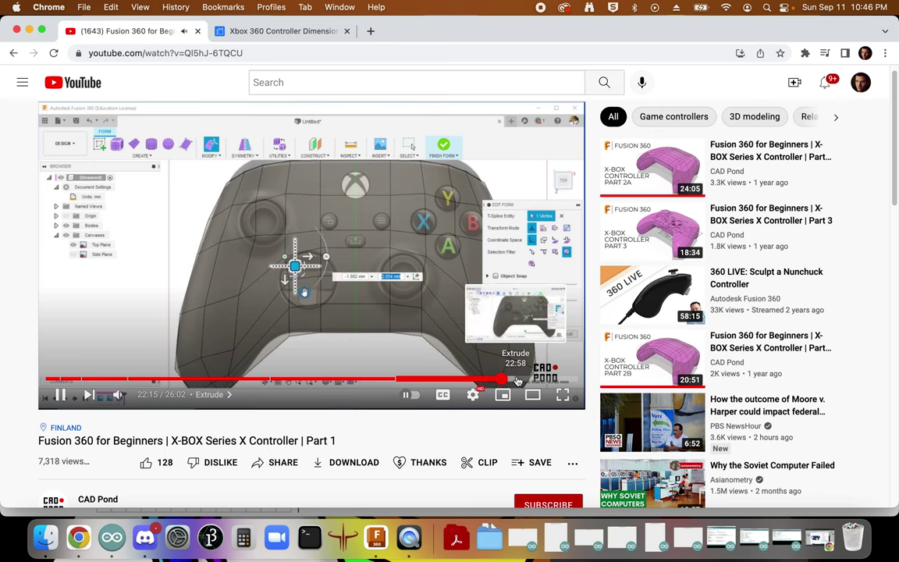
left_click(527, 380)
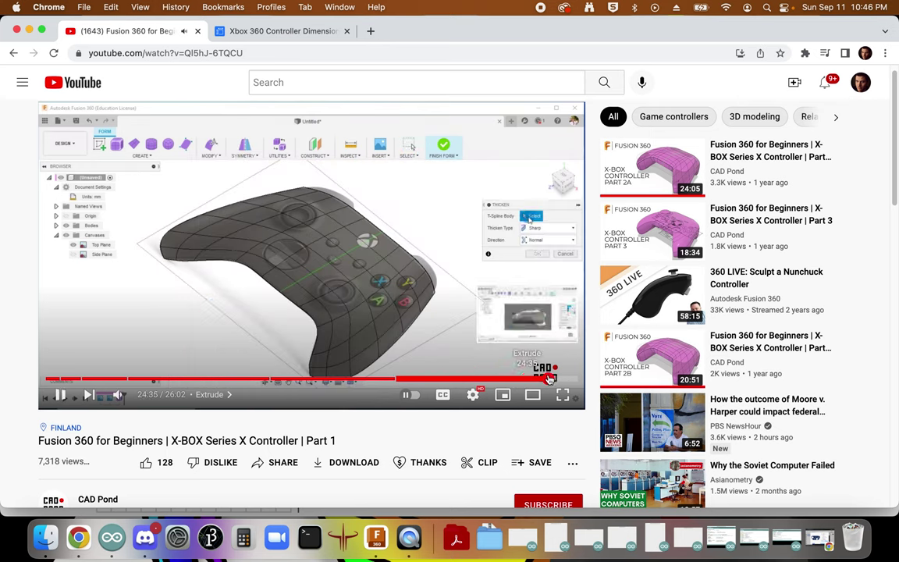
left_click(545, 381)
left_click(539, 380)
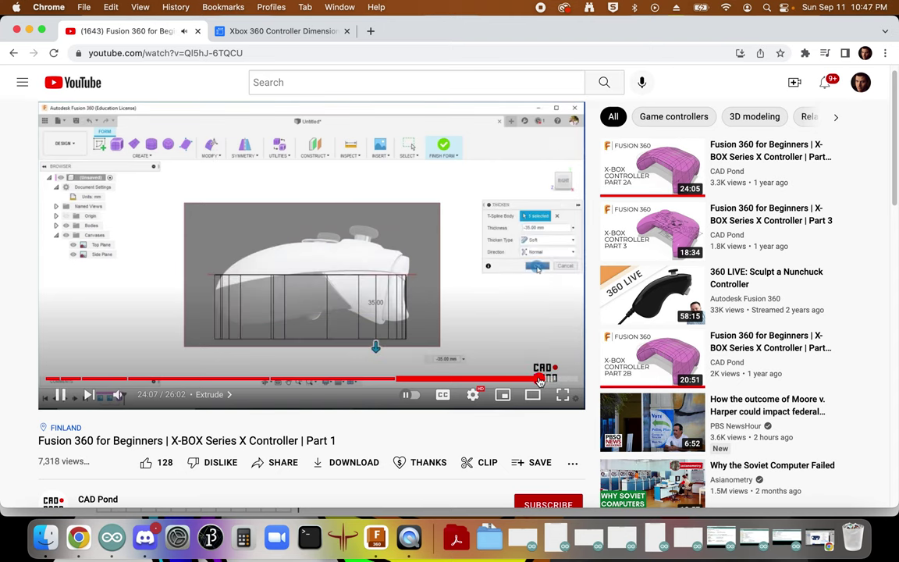
left_click(527, 381)
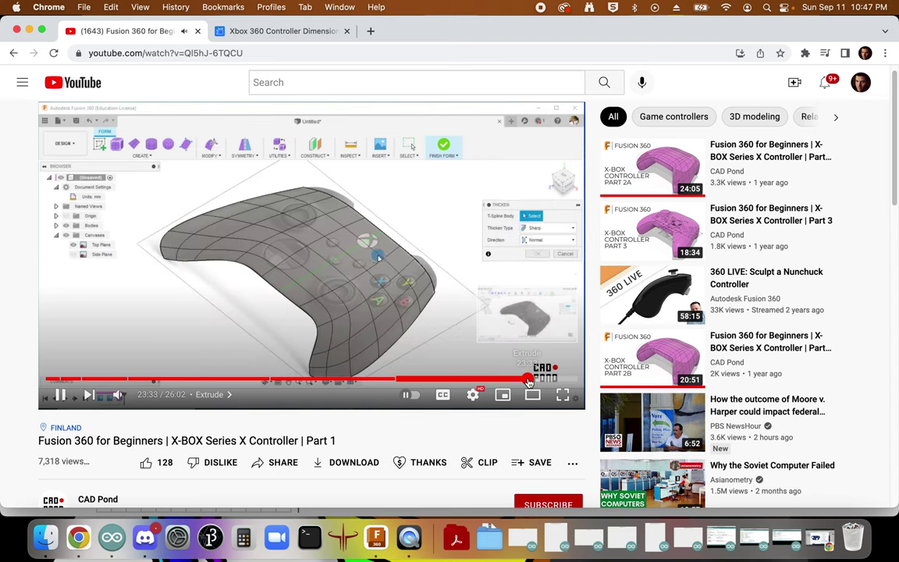
left_click(524, 381)
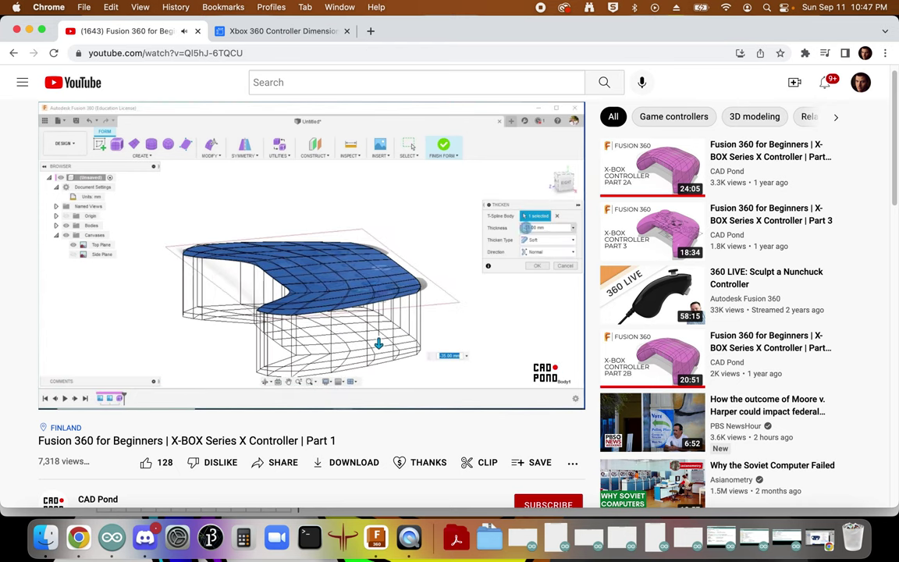
key("space")
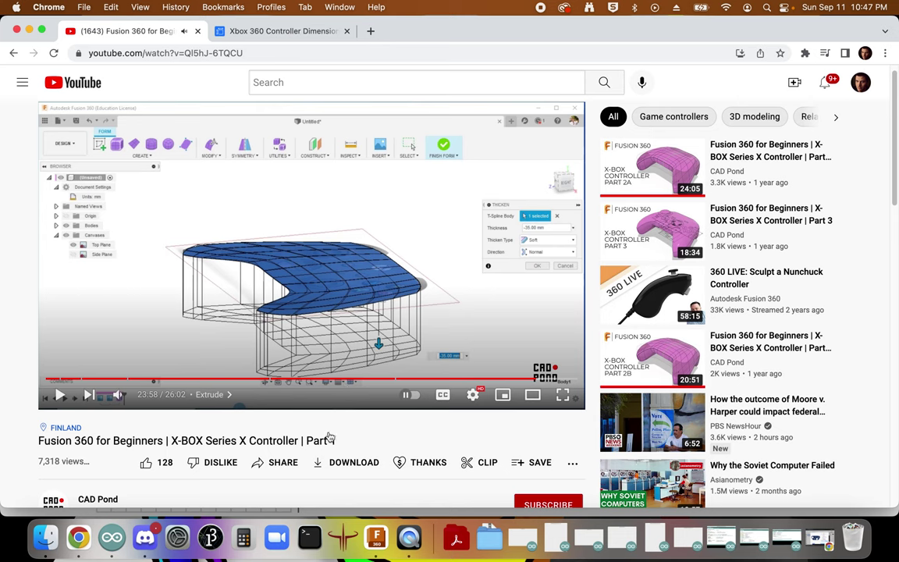
Step: Switch back to Fusion 360 and set up a Thicken of the gamepad T-spline body with the Soft type
left_click(364, 534)
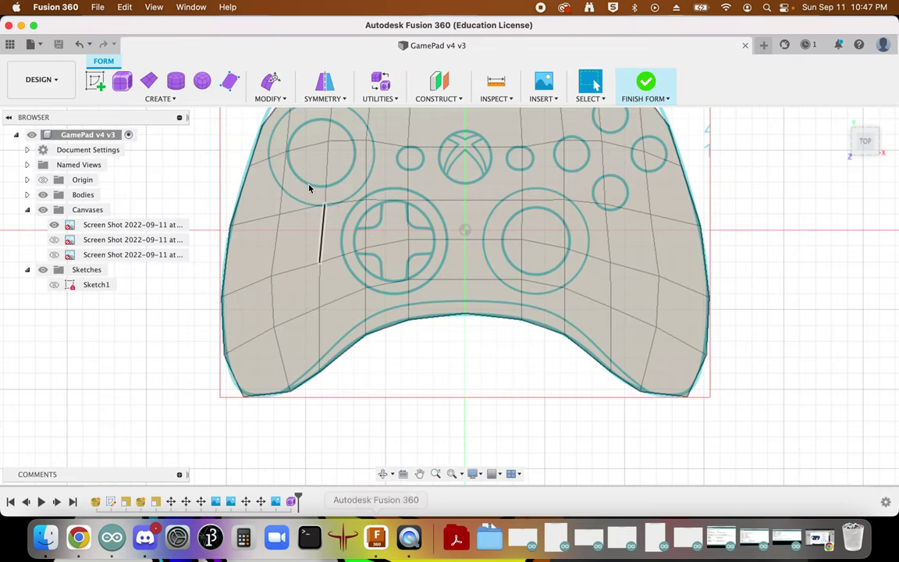
left_click(840, 119)
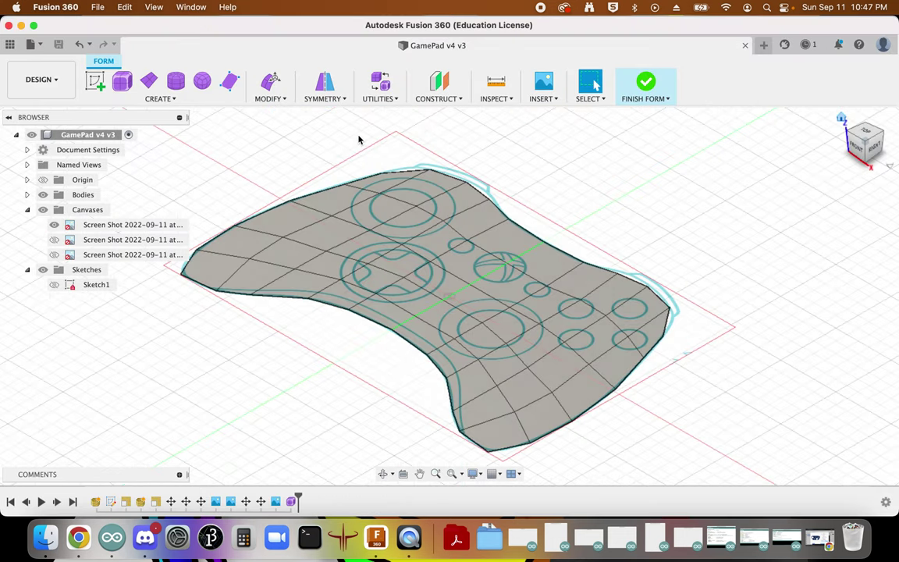
left_click(267, 98)
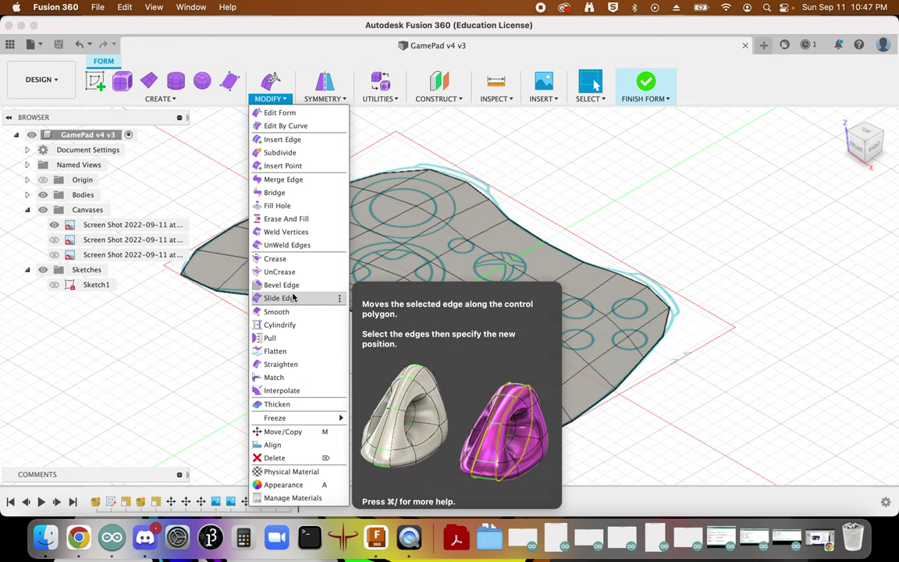
left_click(277, 404)
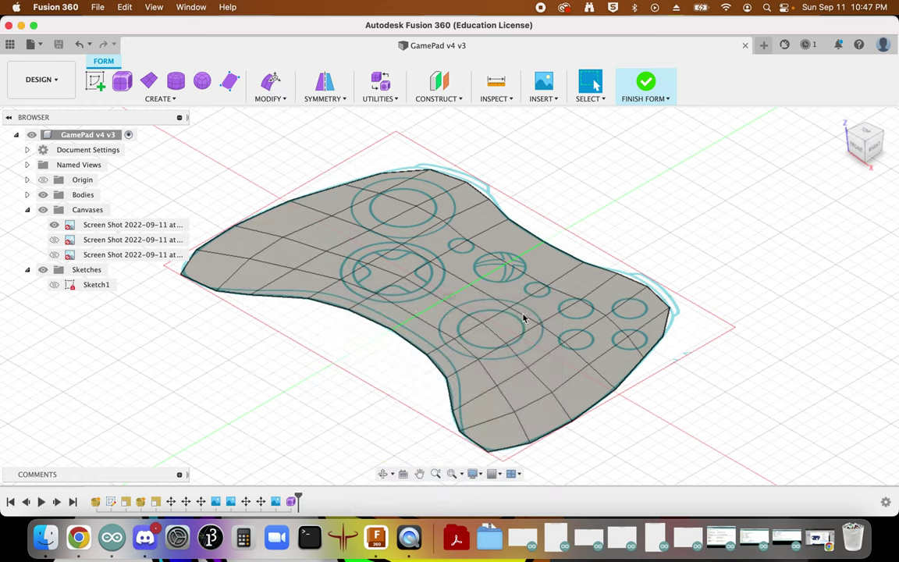
left_click(514, 234)
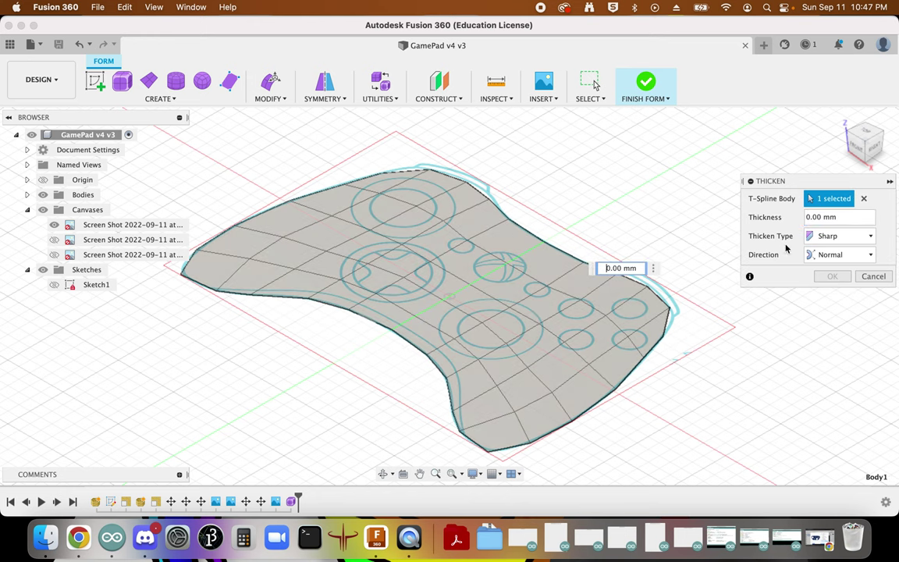
left_click(867, 238)
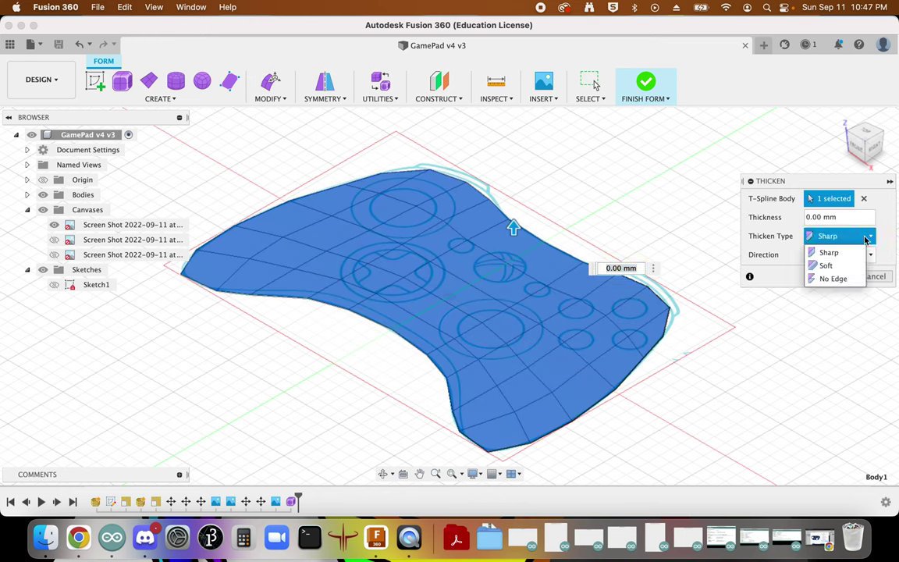
left_click(827, 266)
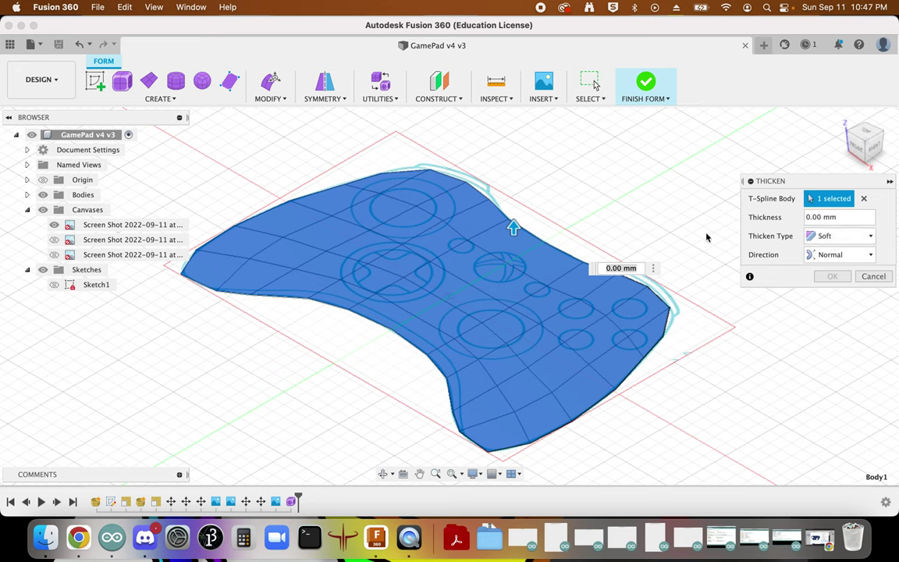
Step: Show the side-profile canvas and try a 30 mm thickness for the gamepad body
left_click(55, 241)
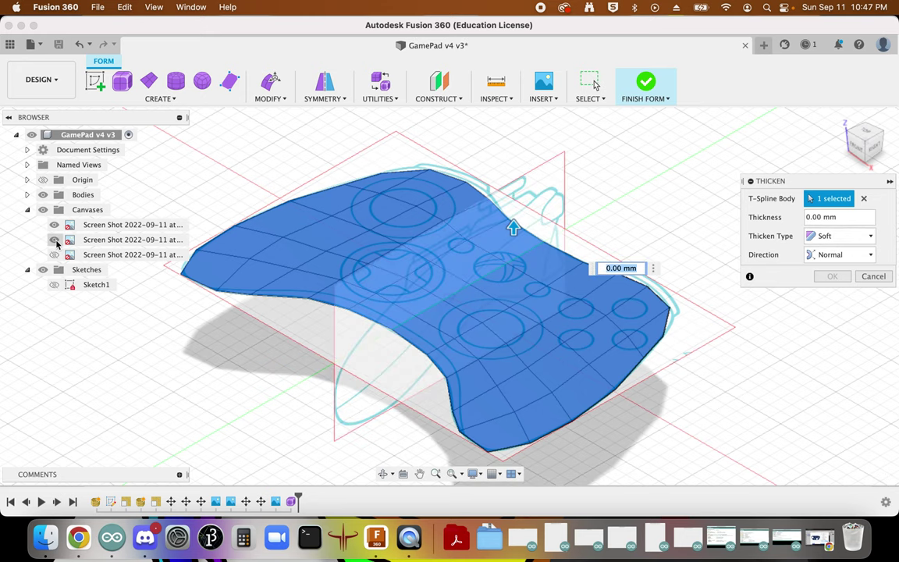
left_click(874, 150)
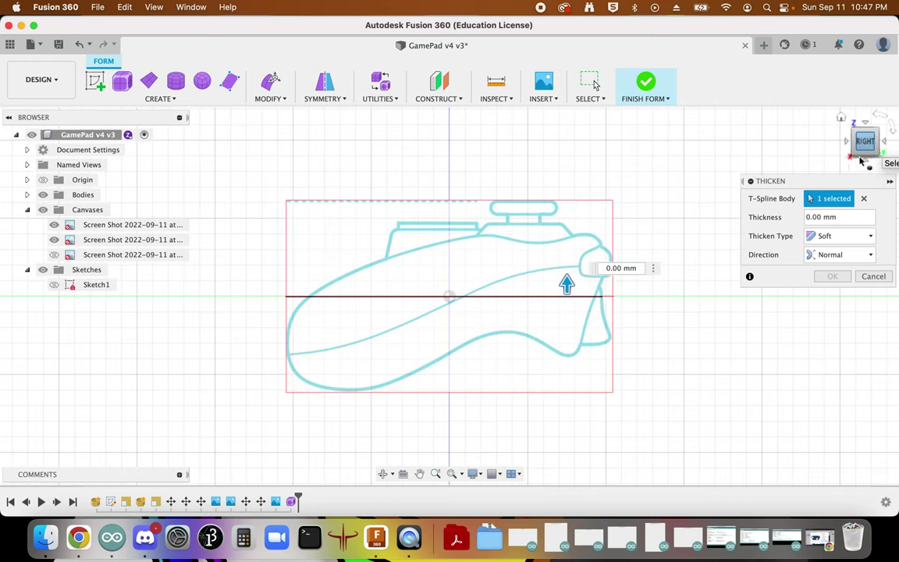
left_click(841, 117)
left_click_drag(493, 245, 494, 191)
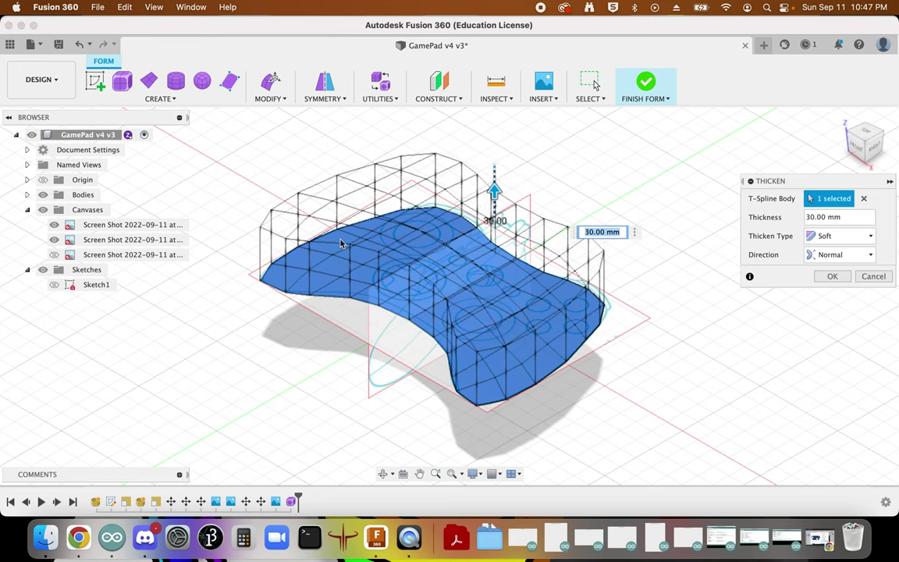
Step: Hide all the canvases and show the bottom and top PCB mesh bodies inside the Thicken preview
left_click(54, 224)
left_click(27, 195)
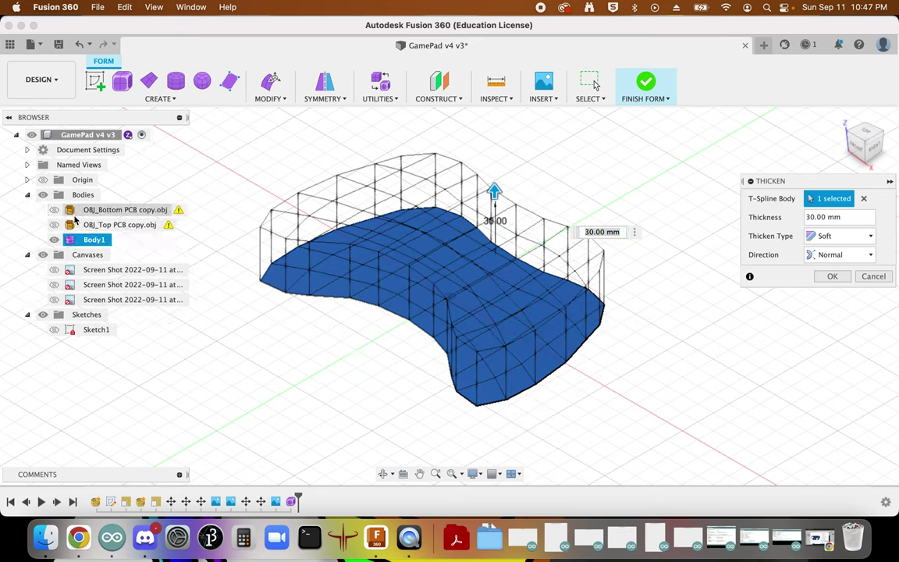
left_click(53, 225)
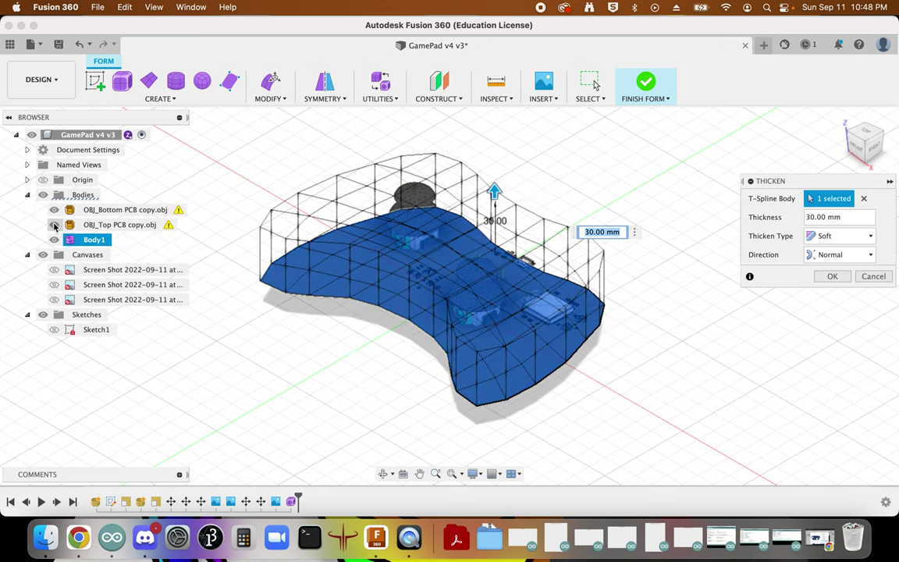
Step: Compare thicknesses of 35 and 37 mm with the PCB meshes from the right side, and thicken the gamepad body by 38 mm
left_click(873, 147)
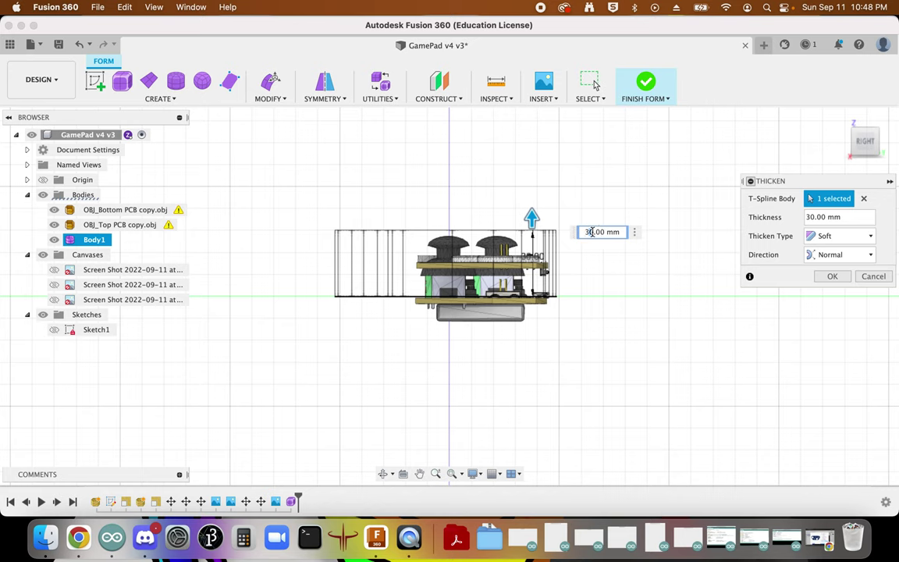
type("35")
key("Return")
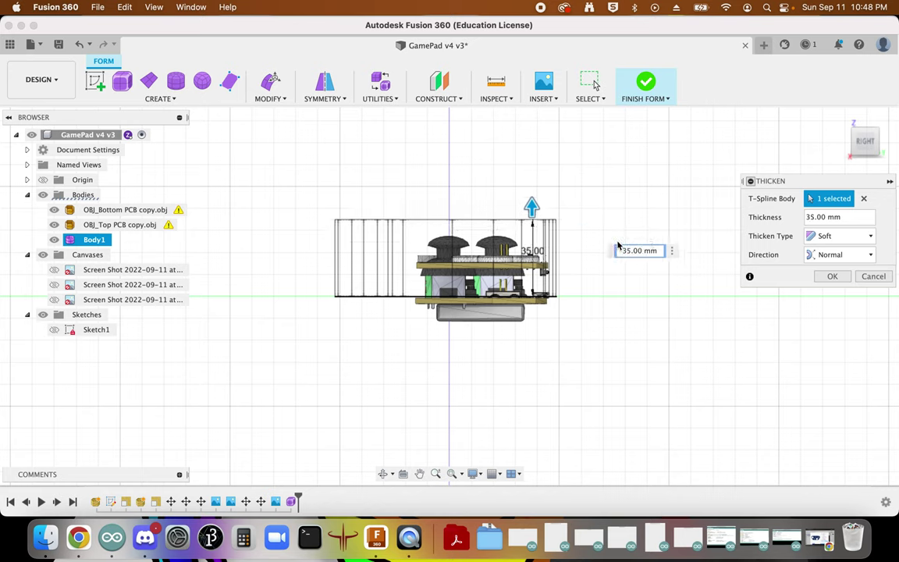
left_click(846, 256)
left_click(851, 256)
mouse_move(863, 141)
left_mouse_down()
mouse_move(886, 142)
mouse_move(878, 143)
left_mouse_up()
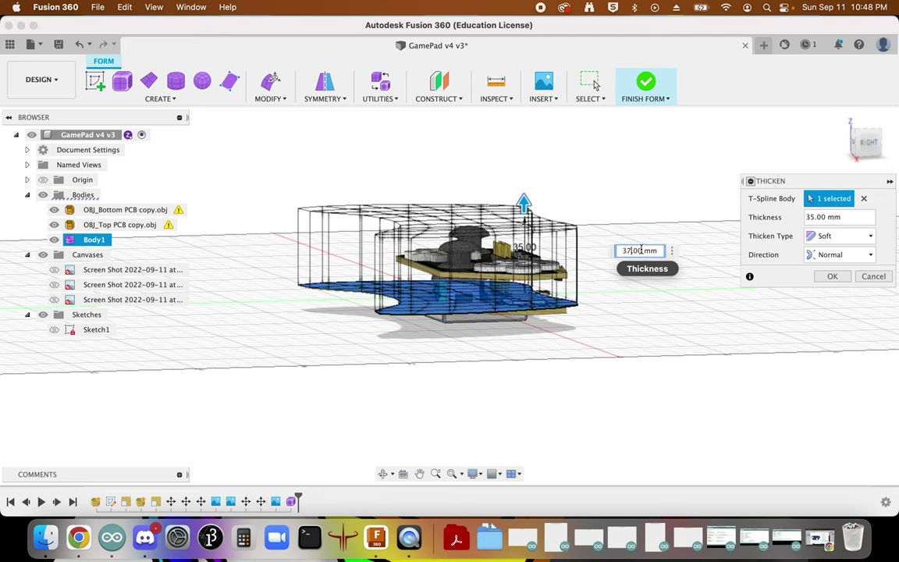
key("Return")
left_click(874, 145)
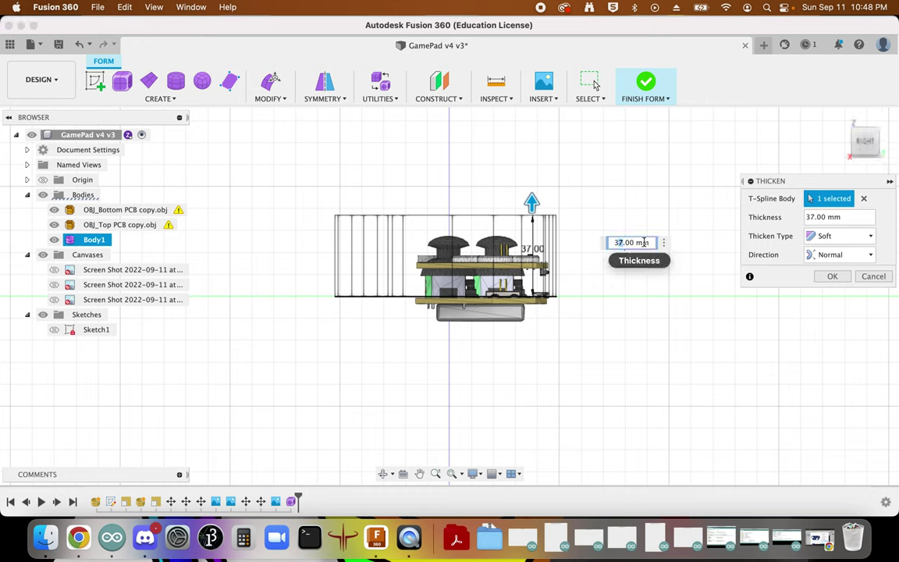
key("Return")
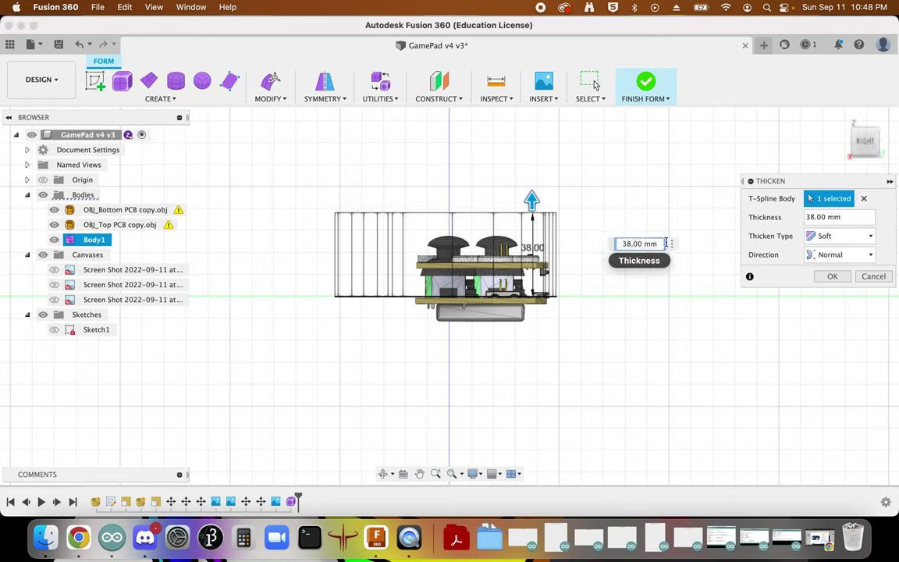
left_click(833, 277)
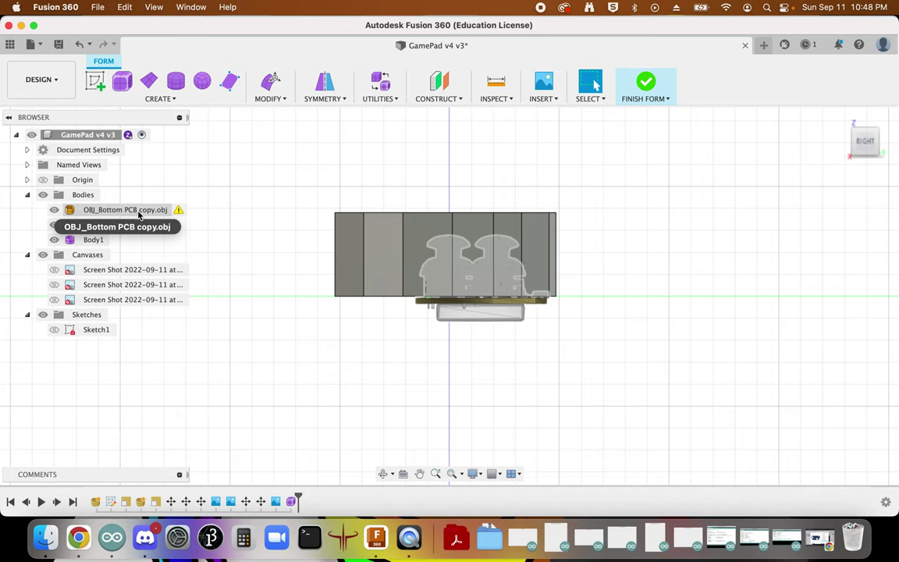
Step: Move the bottom and top PCB mesh bodies together 15 mm up along Z within the thickened gamepad body
left_click(137, 212)
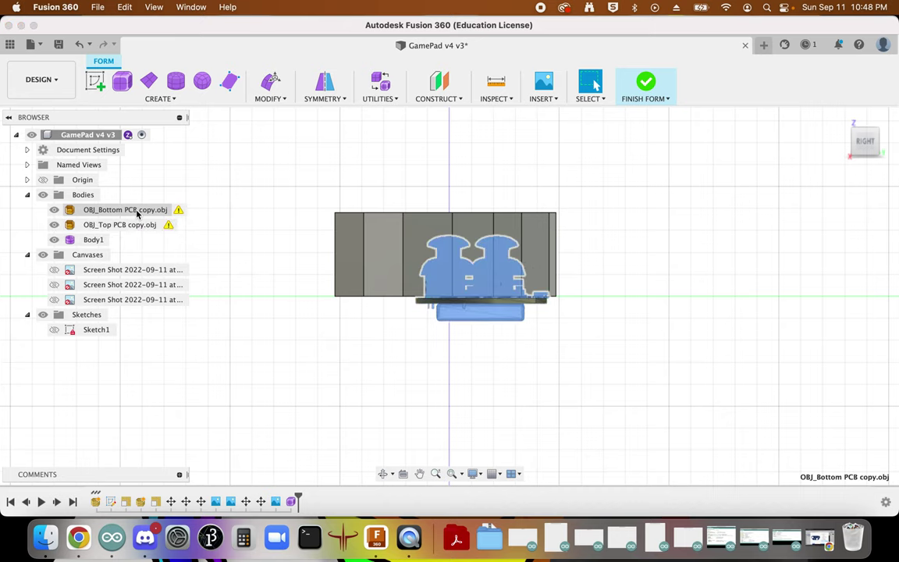
key("m")
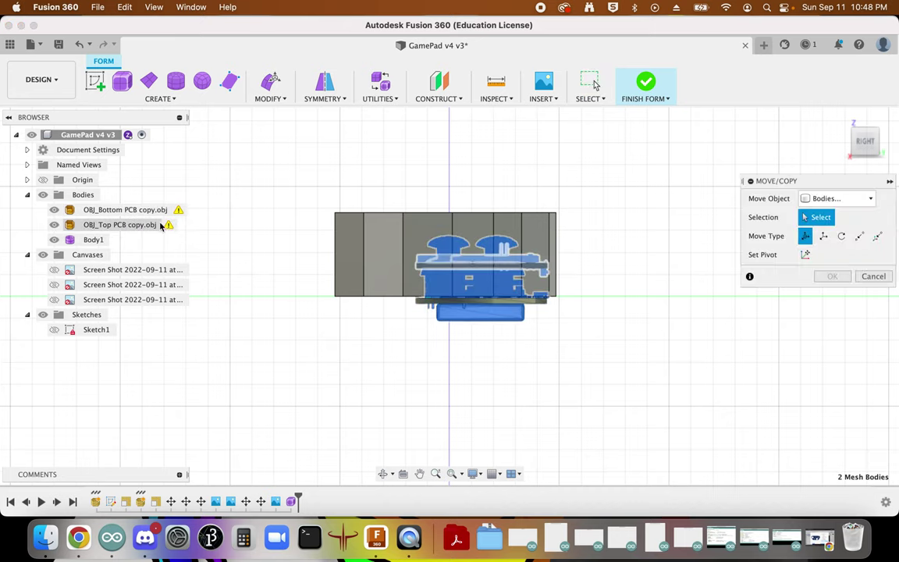
left_click_drag(483, 231, 484, 217)
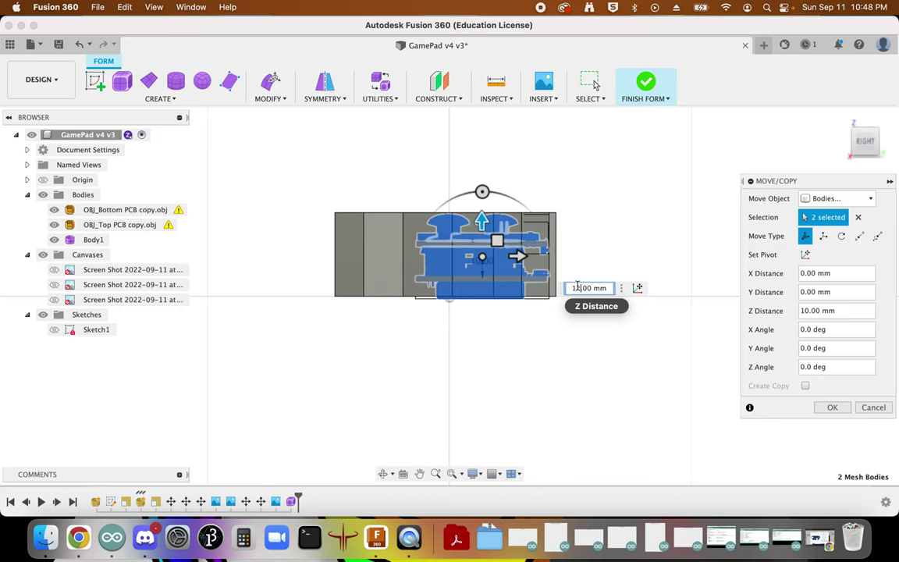
double_click(577, 287)
type("12")
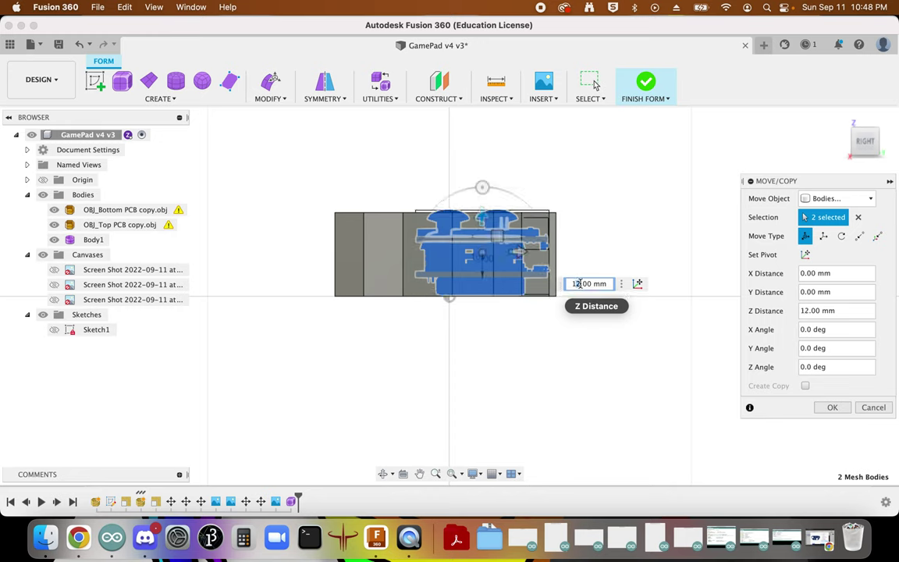
key("Return")
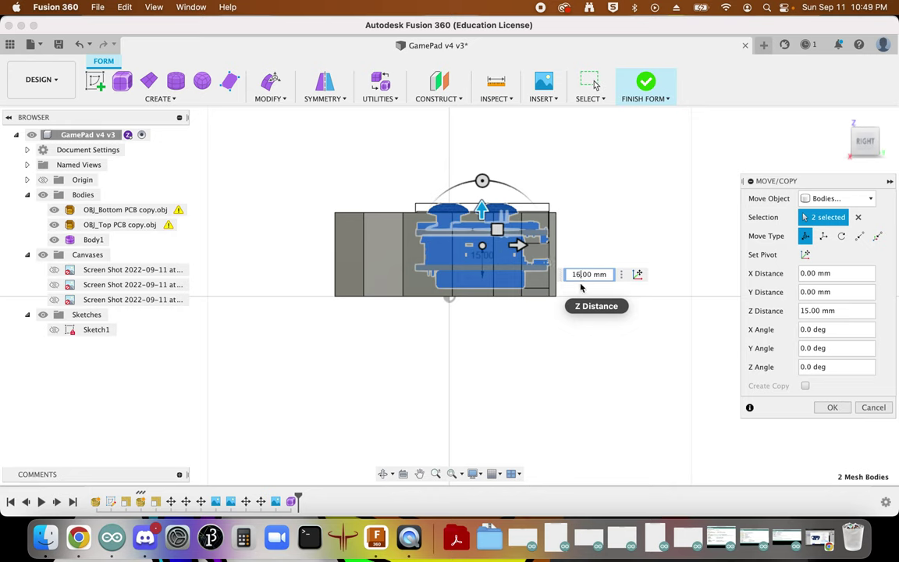
key("Return")
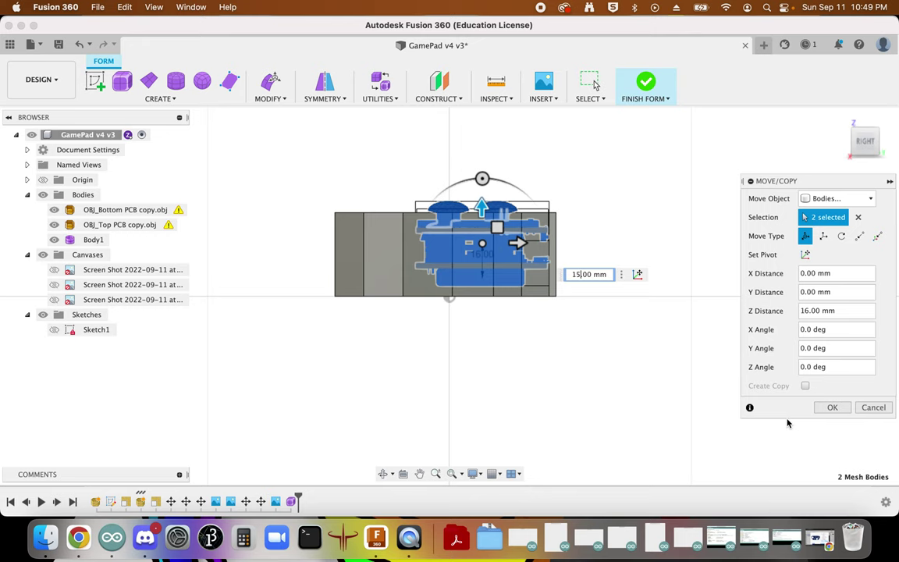
left_click(837, 407)
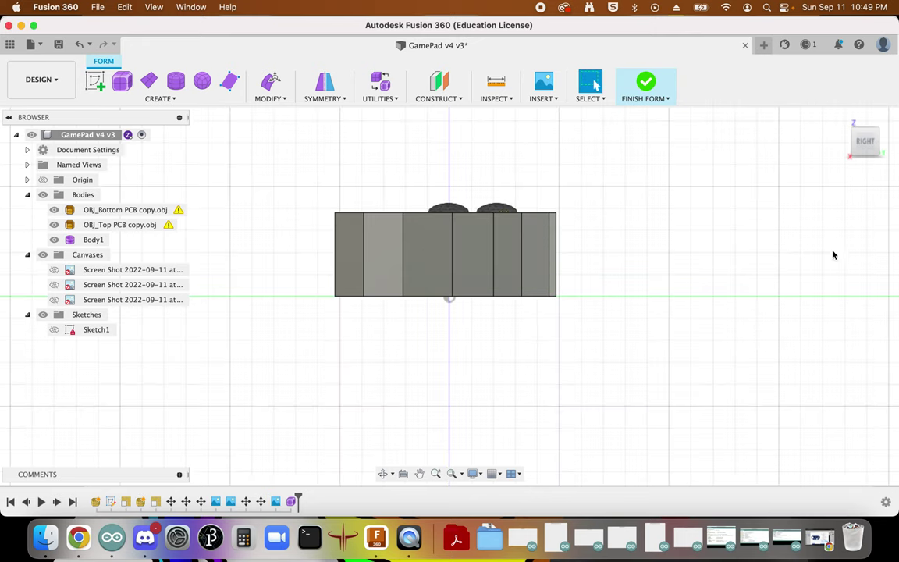
left_click(841, 118)
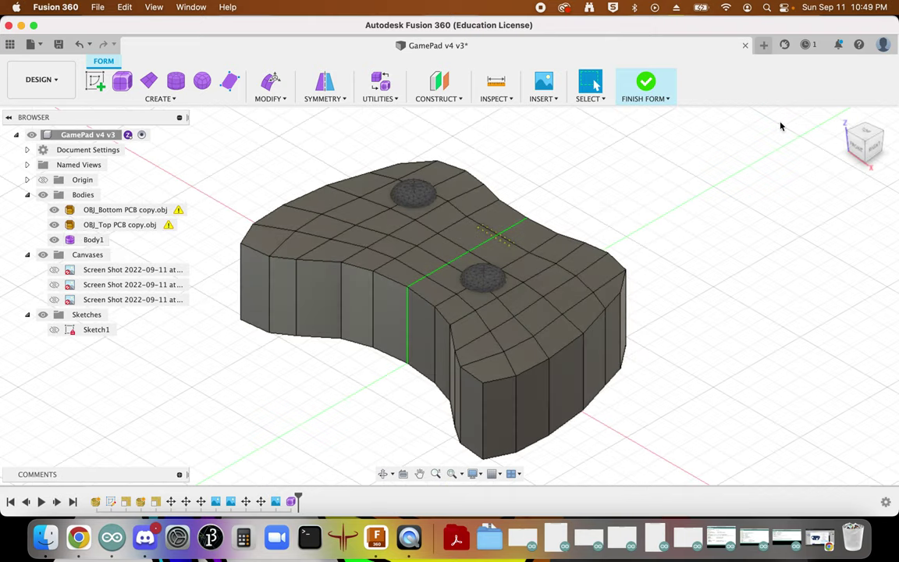
Step: Switch to Chrome and examine how the X-BOX Series X Controller Part 1 video handles the thickened form after Thicken, and pause it
left_click(78, 537)
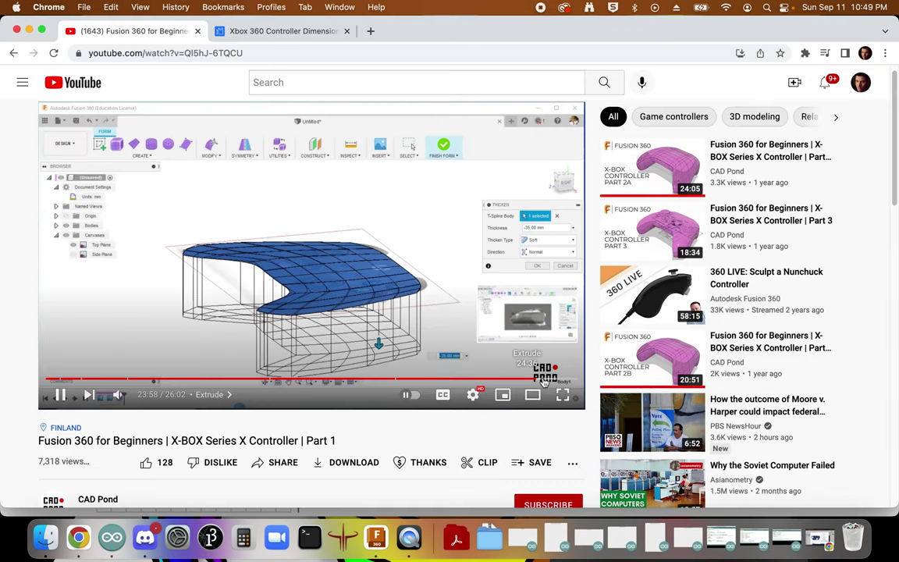
left_click(544, 379)
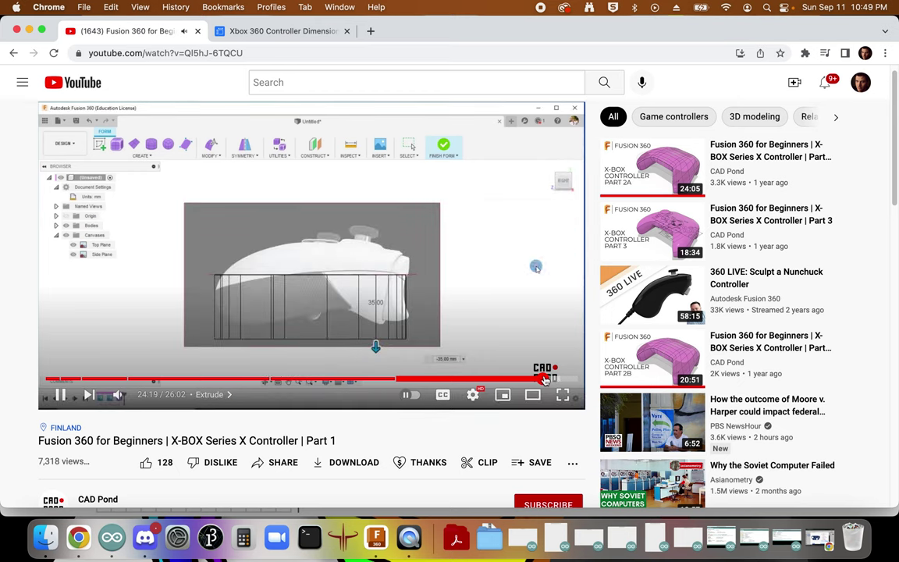
left_click(481, 275)
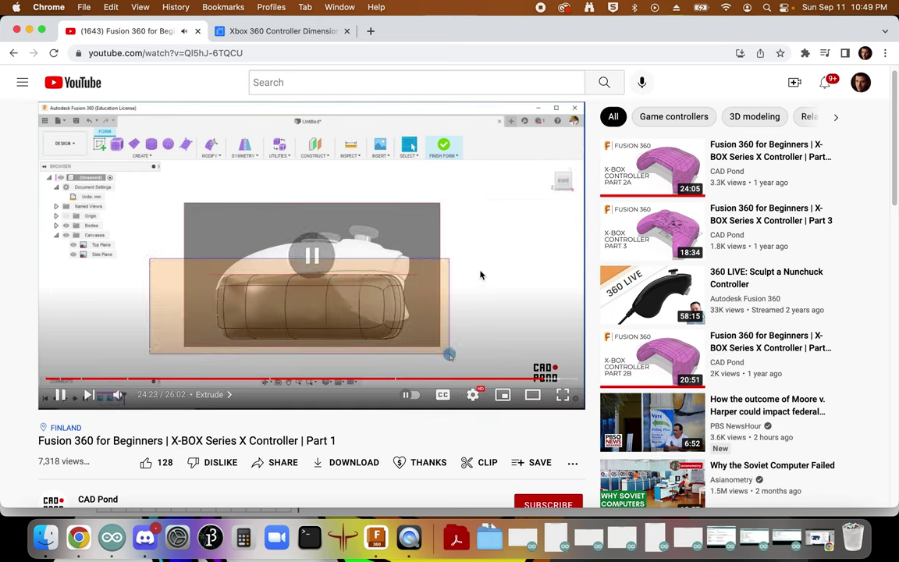
left_click(481, 275)
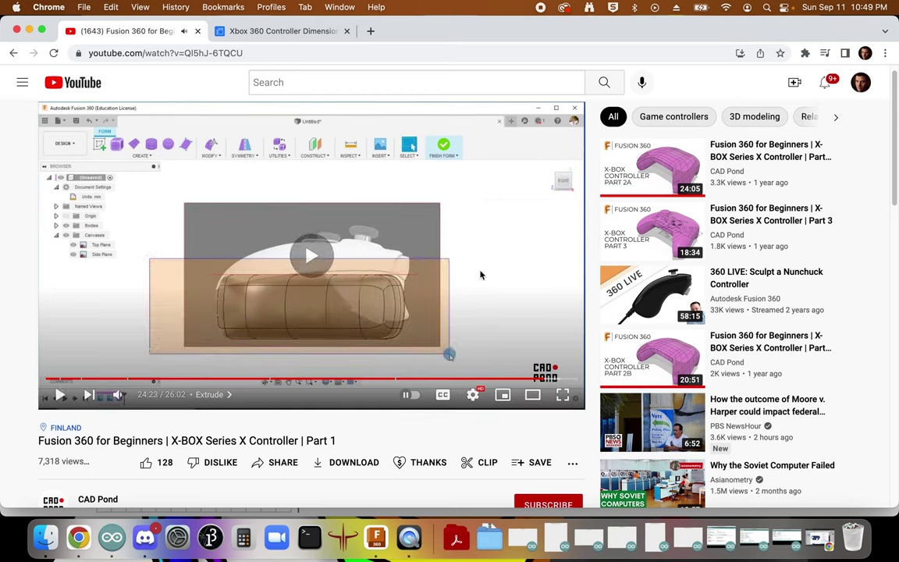
left_click(538, 379)
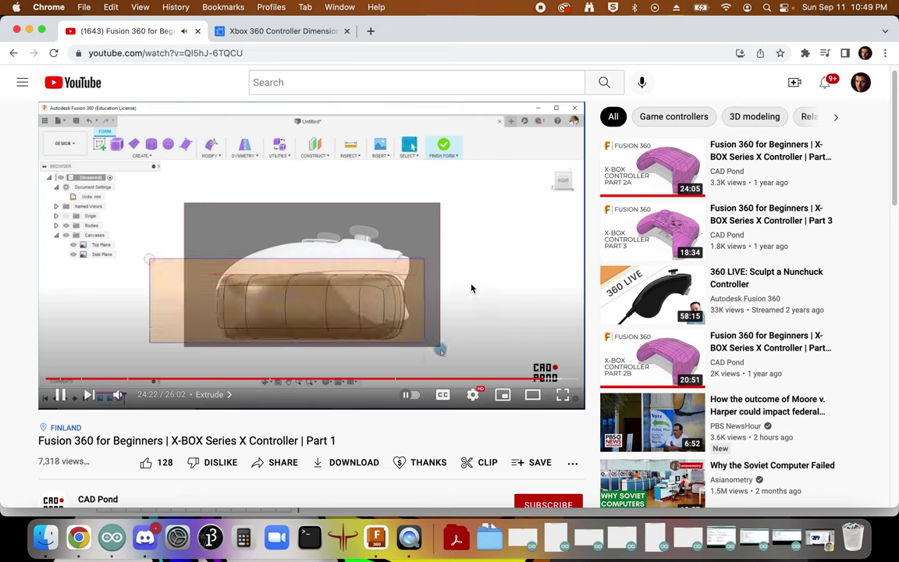
left_click(472, 285)
left_click(471, 285)
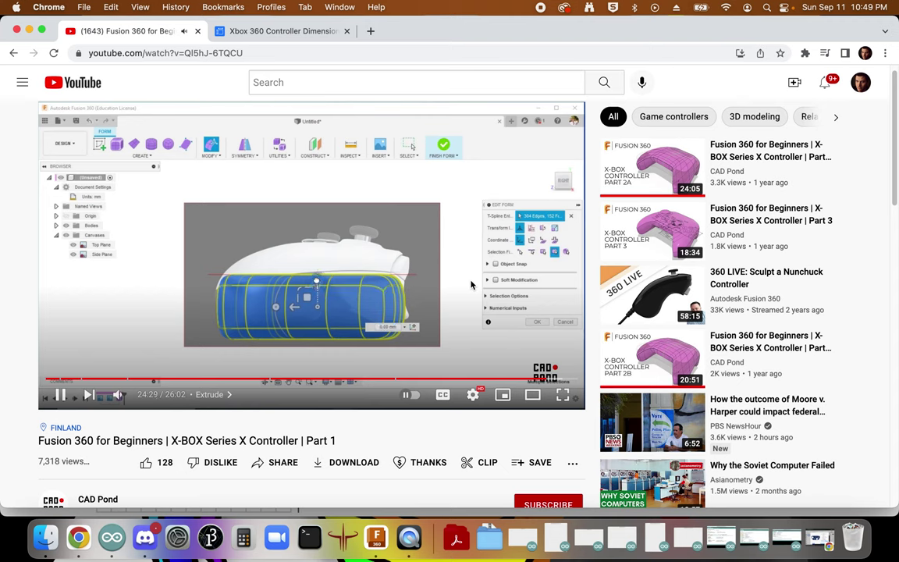
left_click(412, 355)
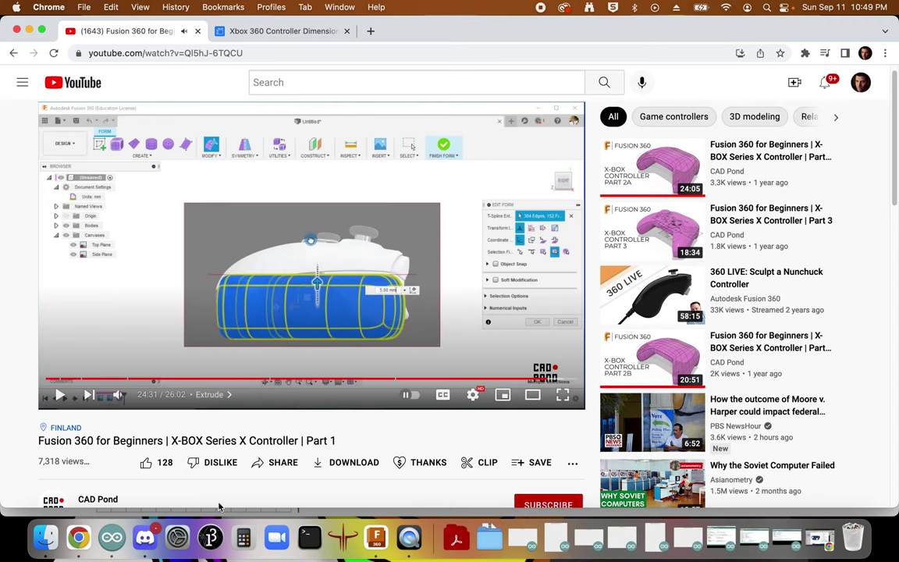
Step: Switch back to Fusion 360 and set the gamepad T-spline body to smooth display mode
left_click(376, 537)
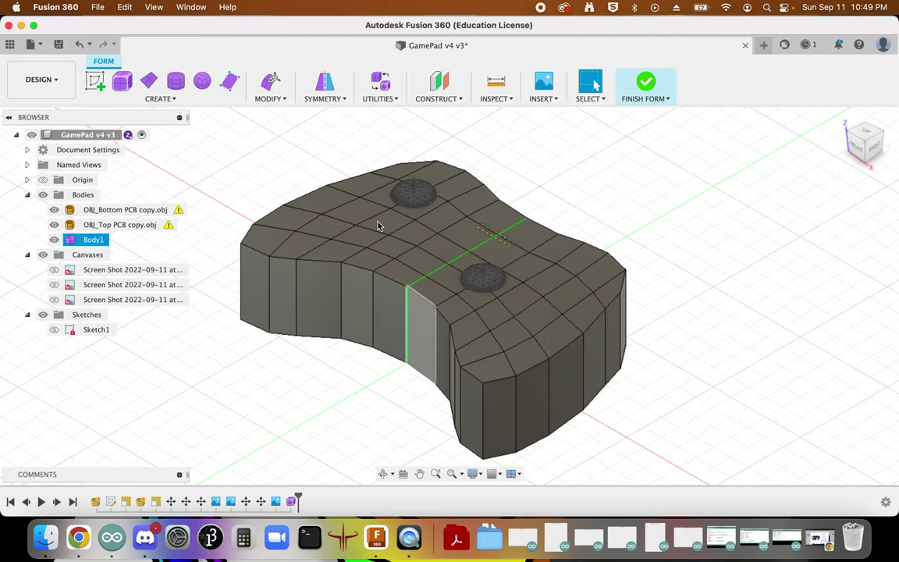
left_click(247, 190)
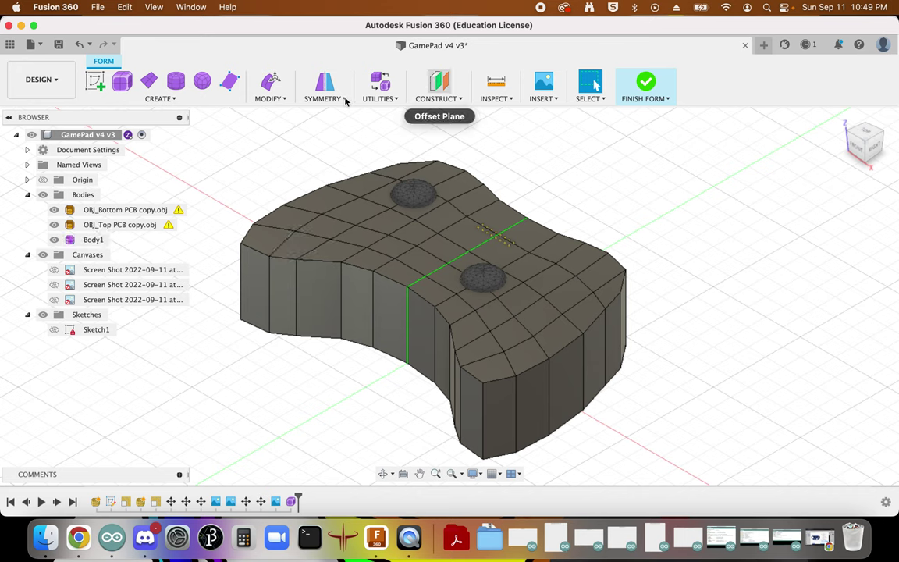
left_click(390, 100)
left_click(390, 114)
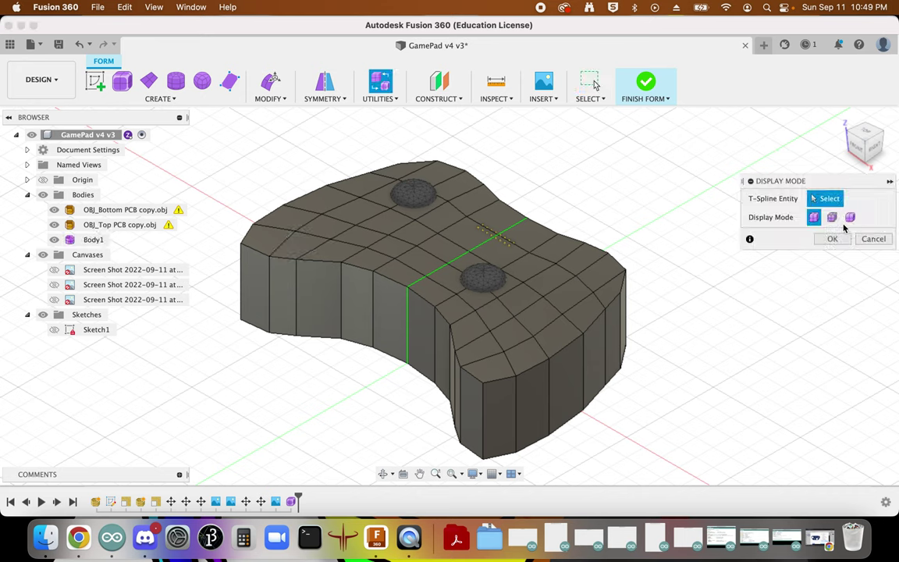
left_click(850, 218)
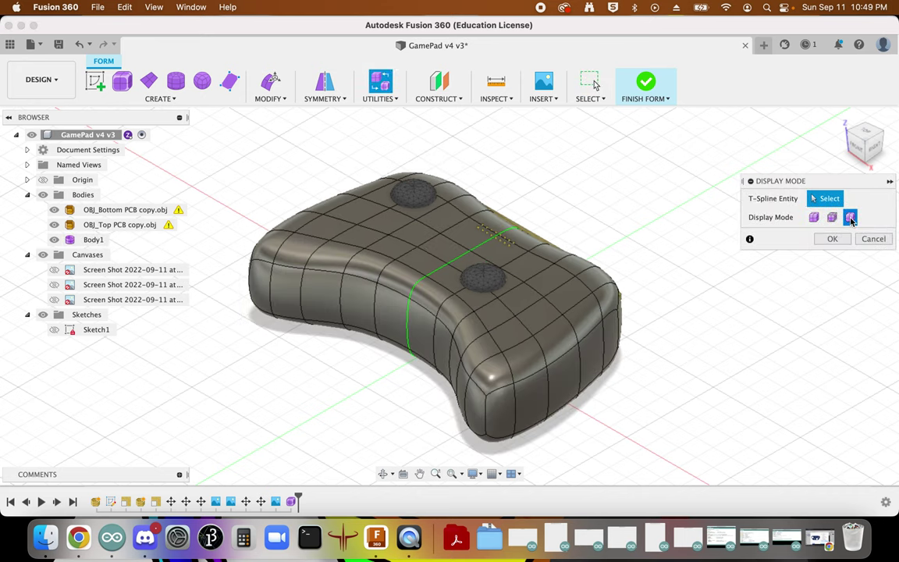
left_click(875, 150)
mouse_move(866, 147)
left_mouse_down()
mouse_move(881, 198)
mouse_move(829, 168)
mouse_move(843, 157)
mouse_move(859, 174)
mouse_move(857, 165)
left_mouse_up()
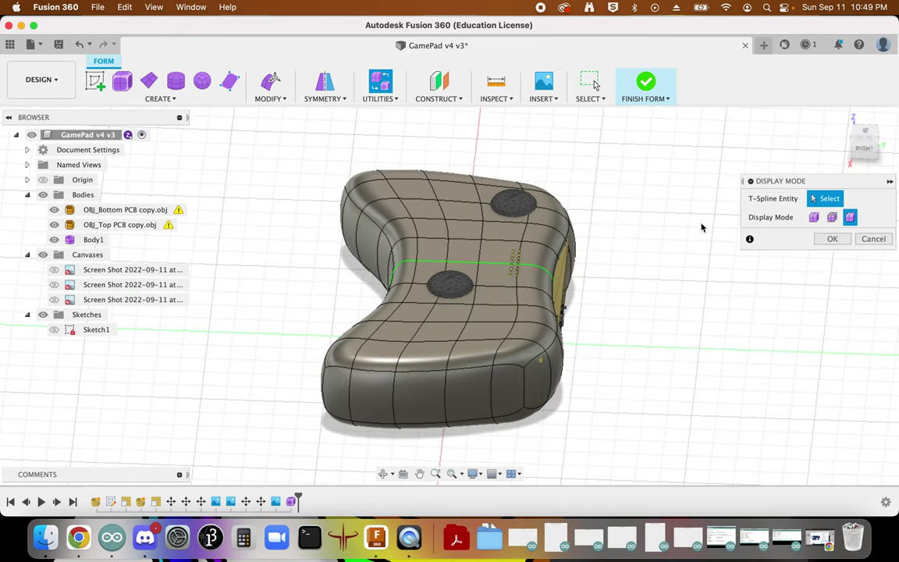
left_click(864, 152)
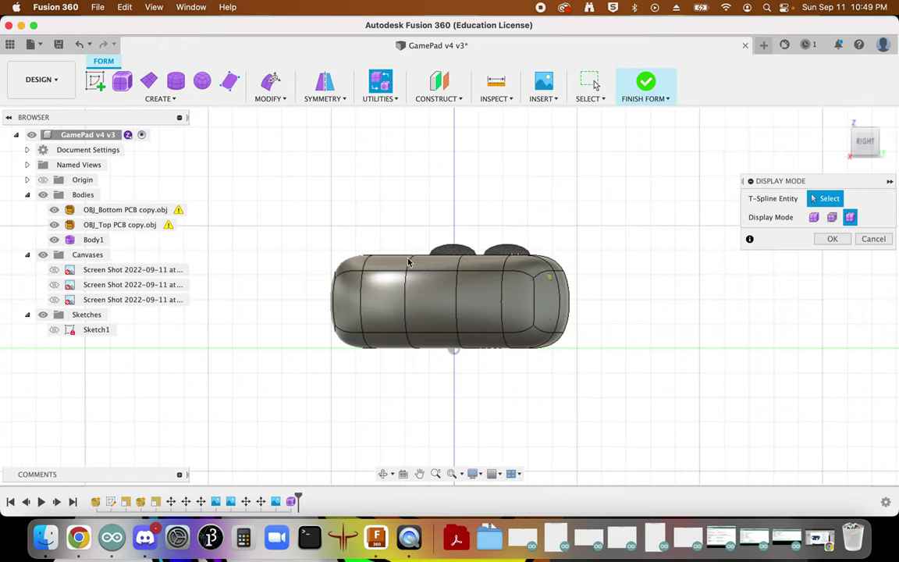
left_click(842, 118)
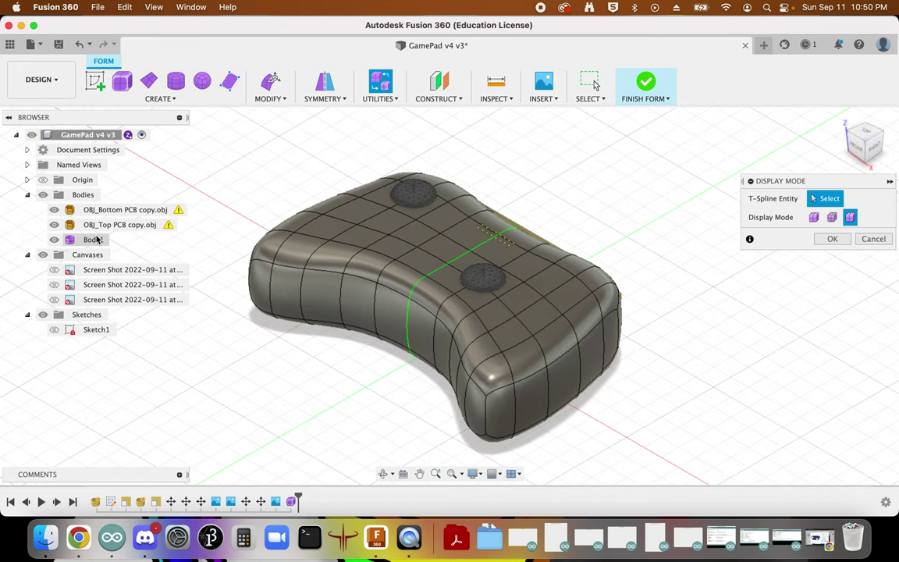
left_click(95, 240)
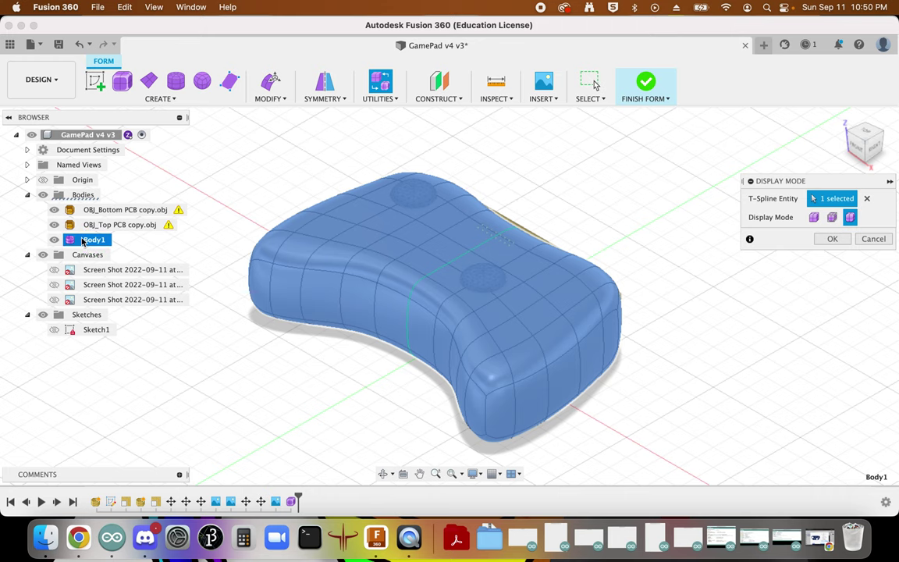
left_click(843, 239)
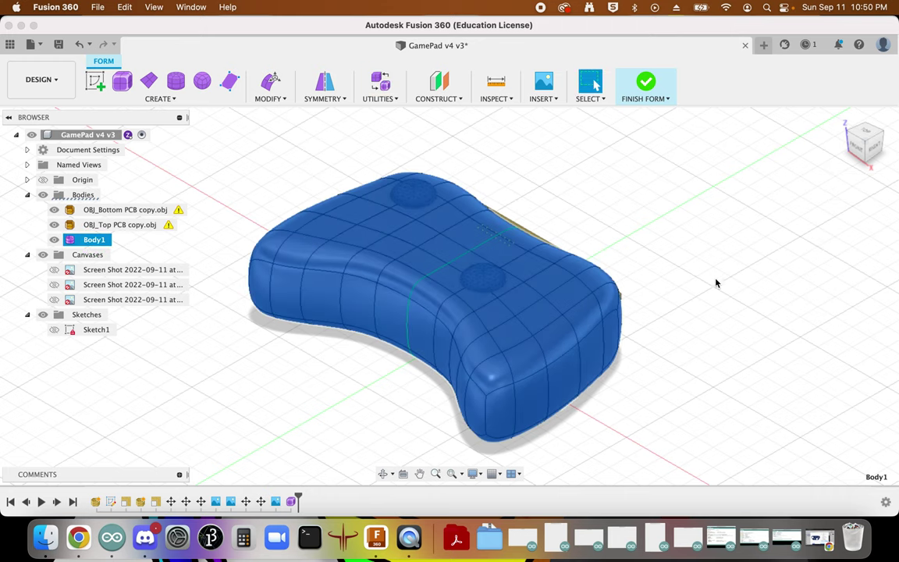
Step: Set the opacity of the gamepad T-spline body, Body1, to 80%
right_click(101, 242)
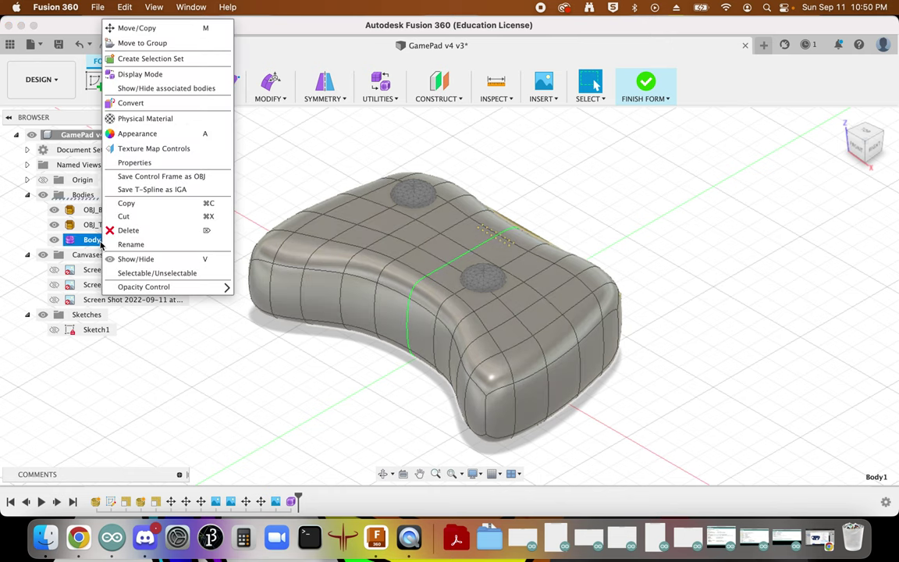
mouse_move(210, 286)
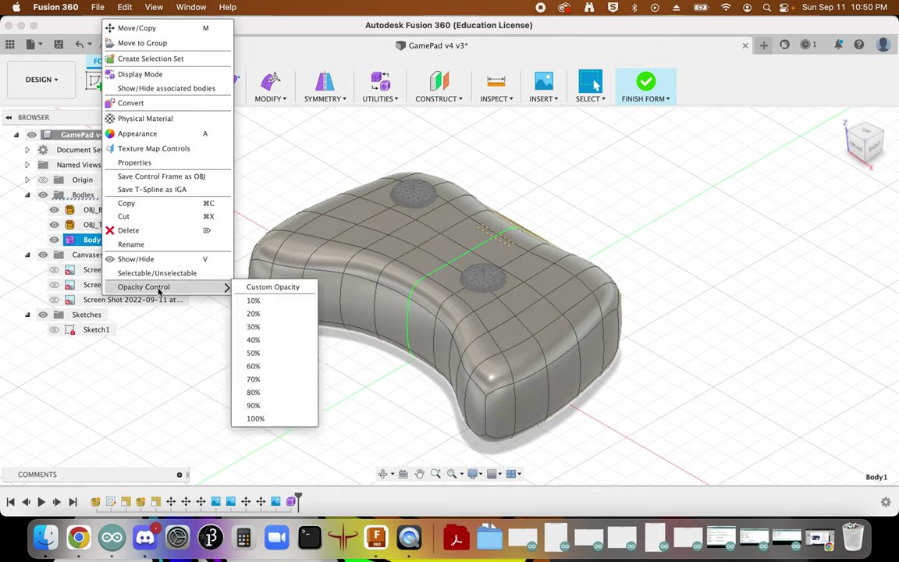
left_click(266, 392)
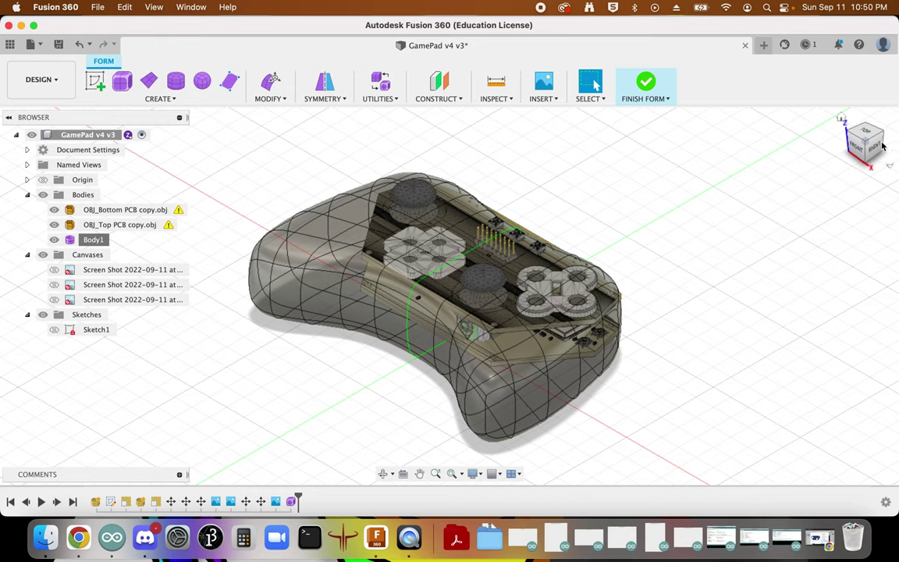
Step: Move the bottom and top PCB mesh bodies together by -7 mm along Y inside the gamepad body
left_click(871, 149)
left_click_drag(886, 171, 864, 142)
left_click(114, 210)
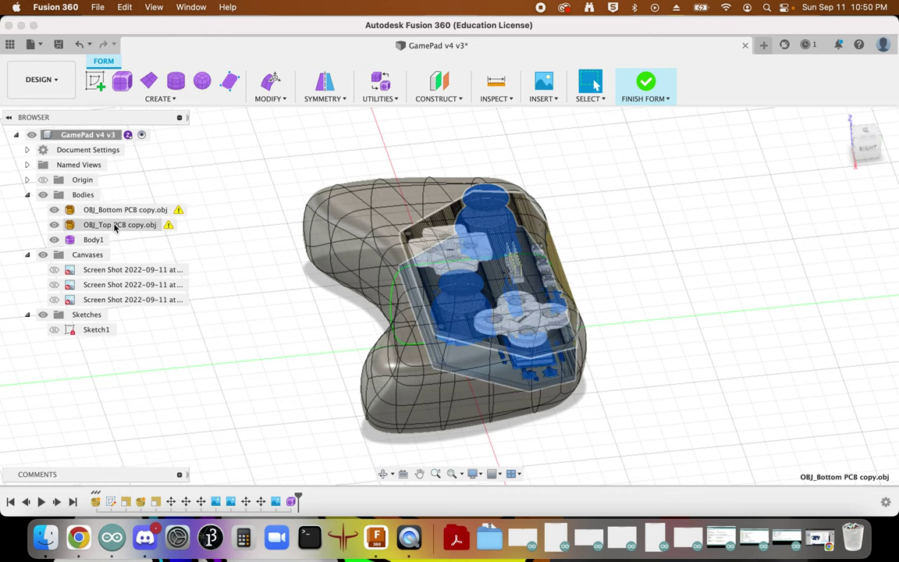
key("m")
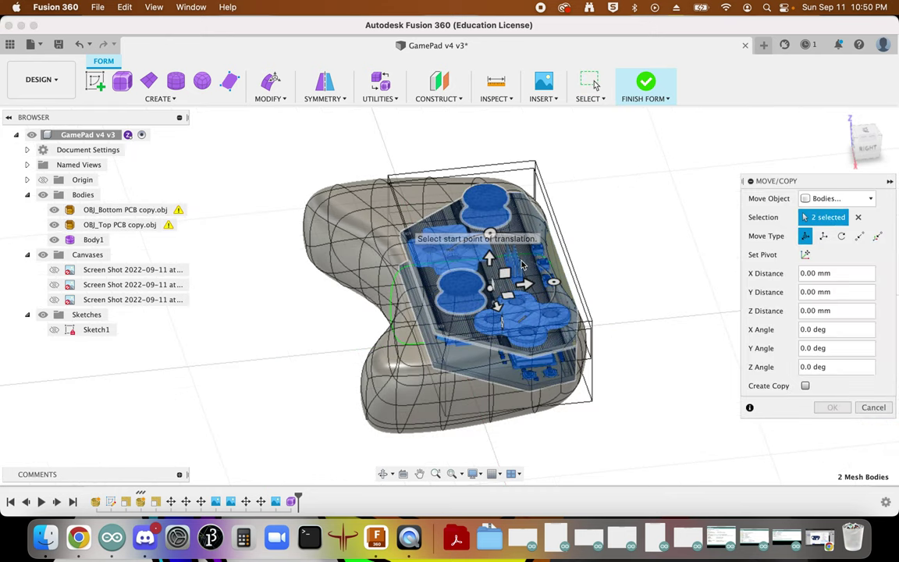
left_click(523, 286)
left_click_drag(515, 289, 462, 263)
scroll(476, 291, "up", 6)
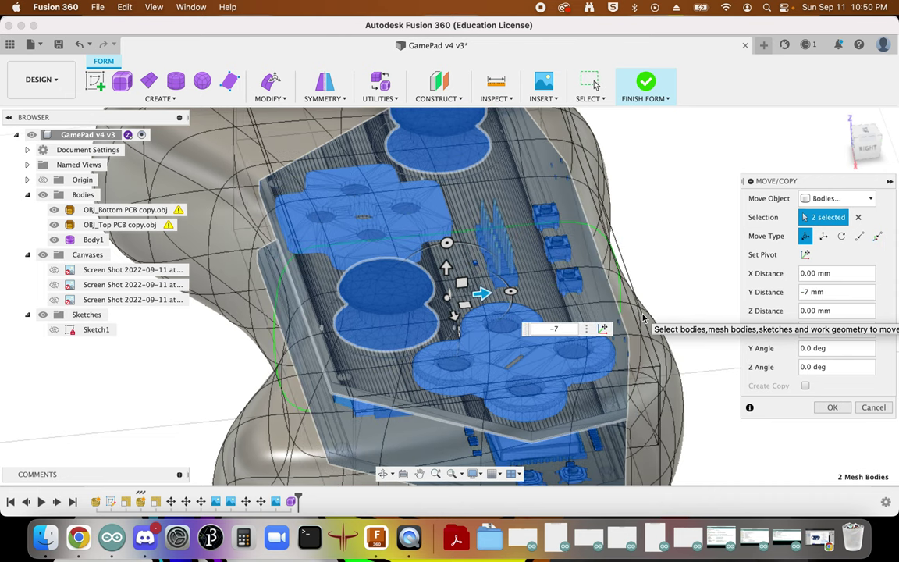
key("Return")
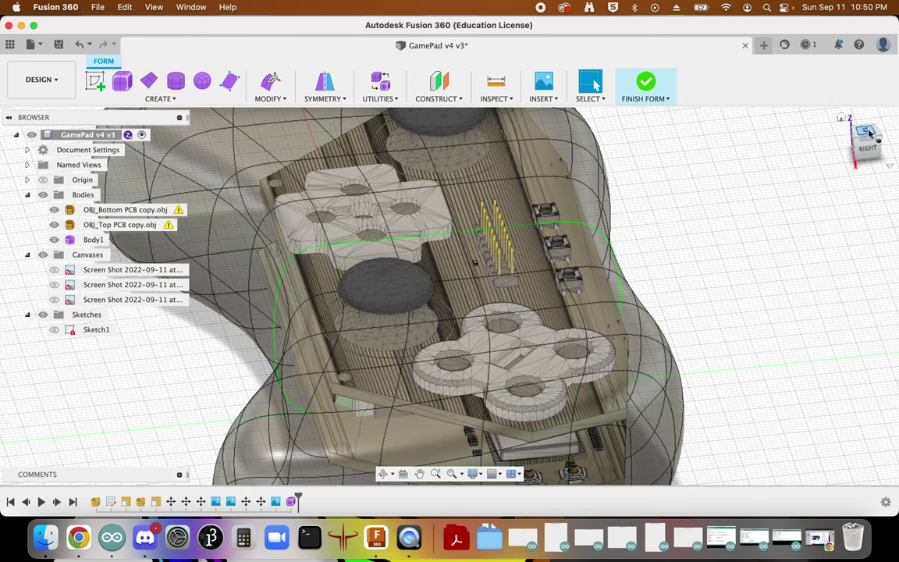
Step: Examine how the PCB meshes sit inside the translucent gamepad body from the top, the front and the home view
left_click(868, 131)
left_click(877, 115)
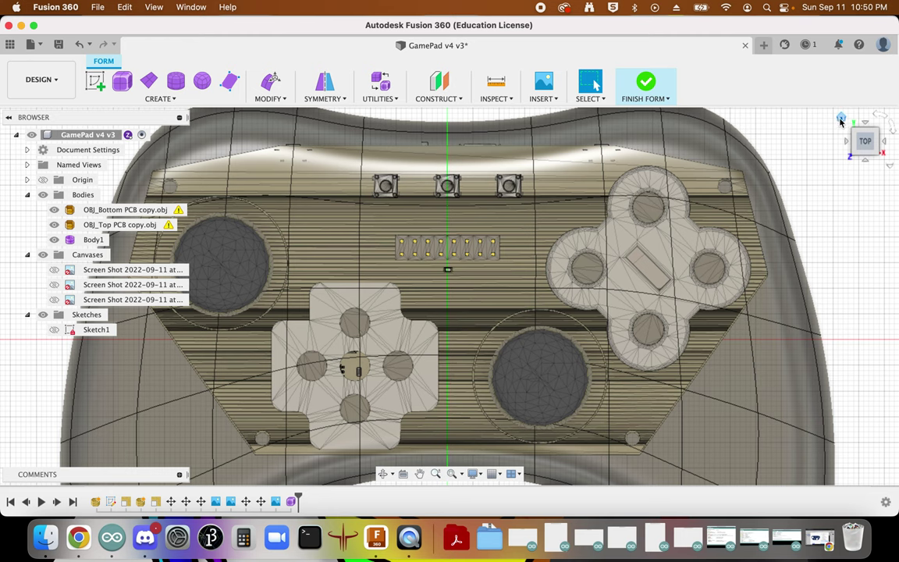
left_click(840, 119)
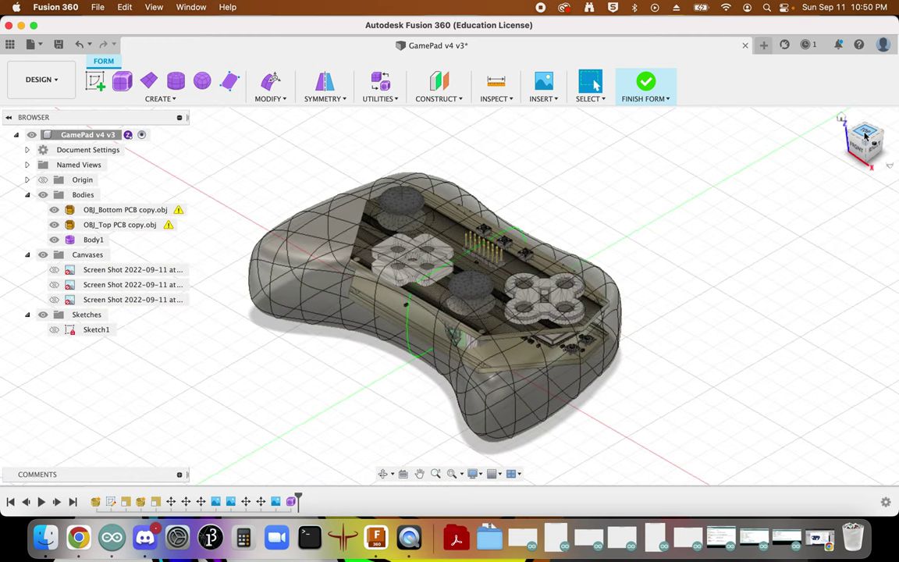
left_click(865, 135)
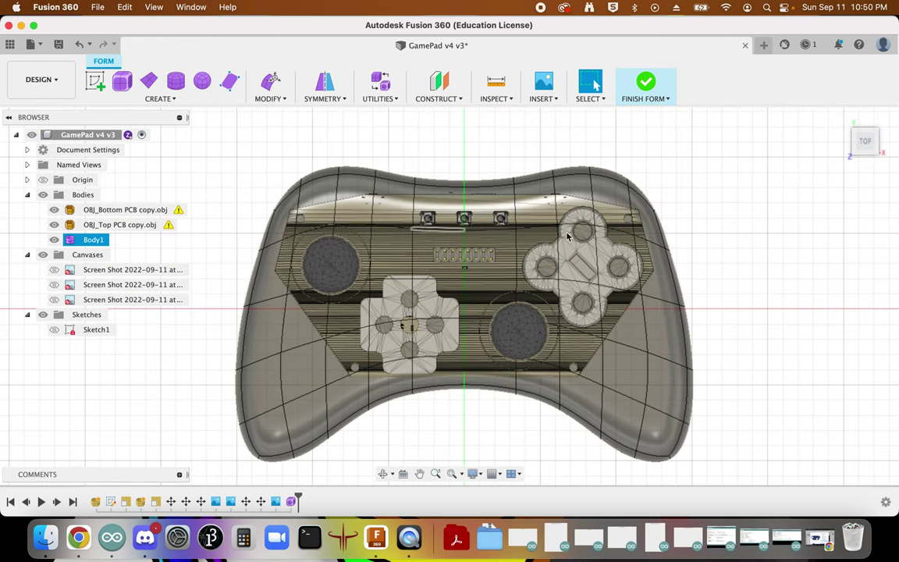
left_click(872, 149)
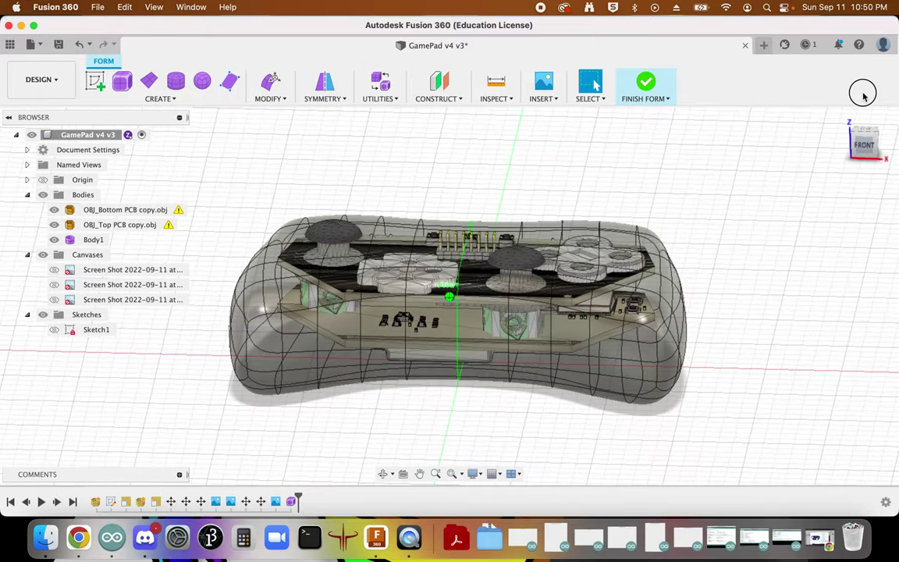
left_click_drag(868, 78, 749, 113)
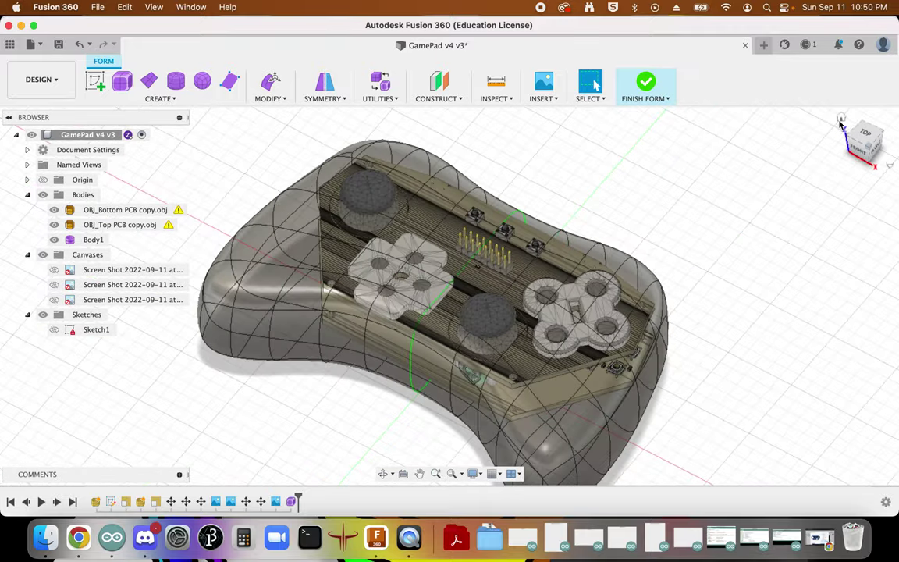
left_click(841, 119)
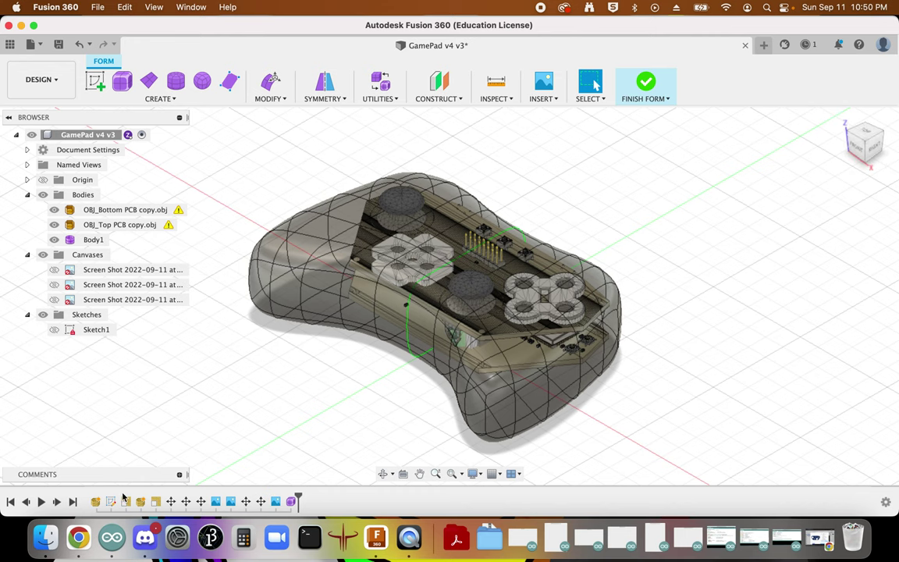
Step: Switch to Chrome, skim the end of the X-BOX Series X Controller Part 1 video, then open Part 2A and pause it
left_click(78, 537)
left_click(395, 269)
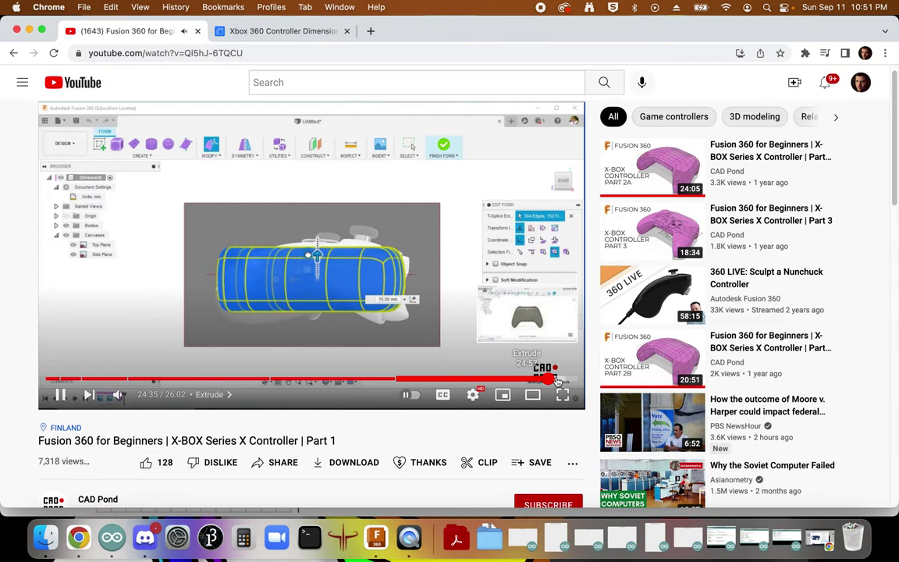
left_click(556, 381)
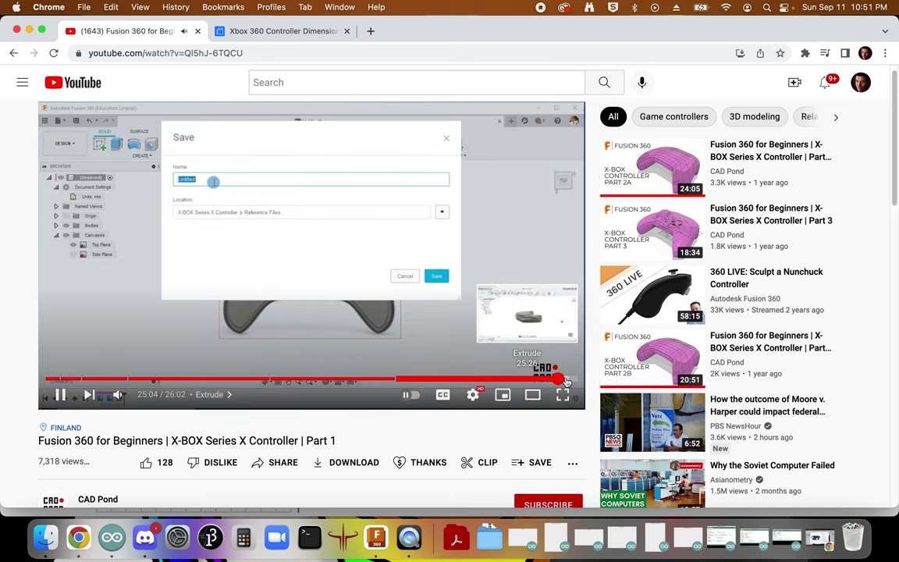
left_click(572, 381)
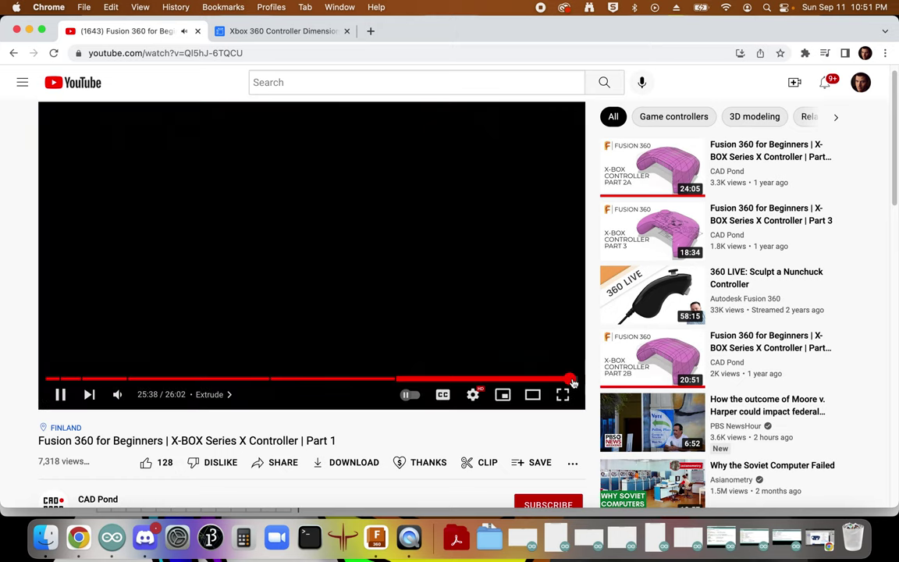
left_click(125, 378)
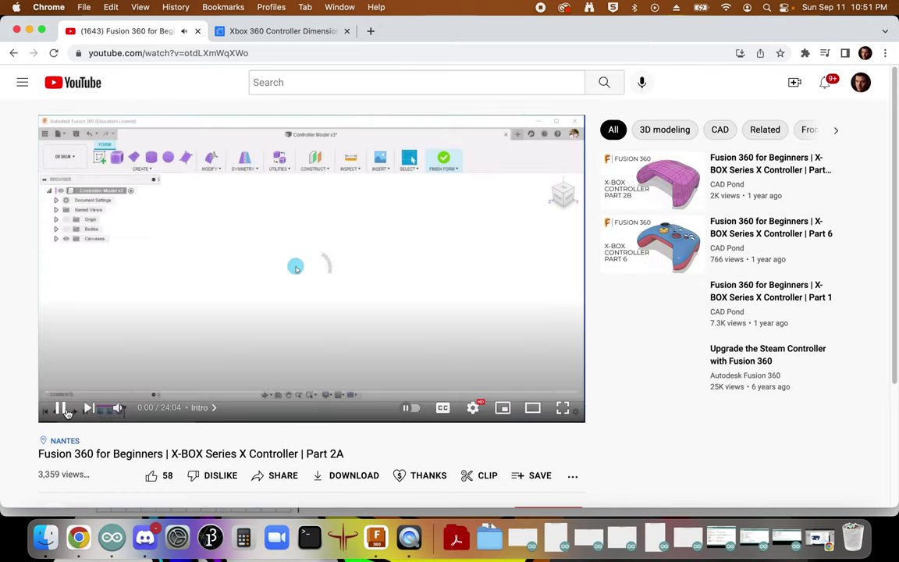
left_click(63, 409)
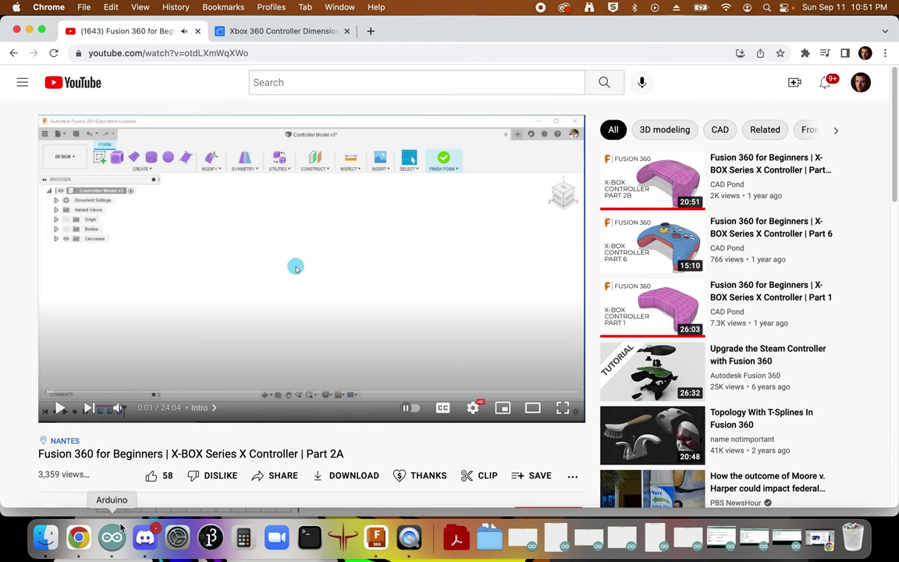
Step: Switch back to Fusion 360 and save the gamepad design as a new version with the description "User Saved"
left_click(376, 537)
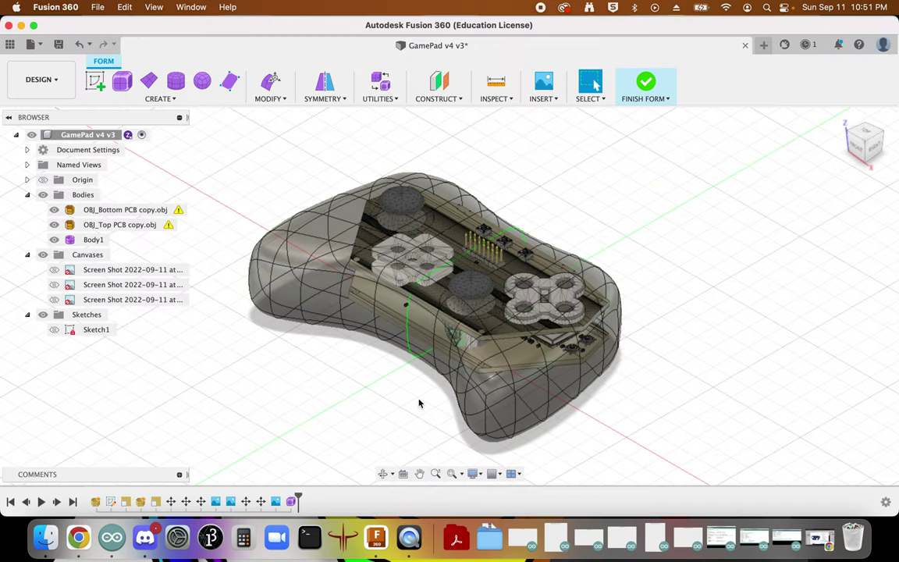
key("super+s")
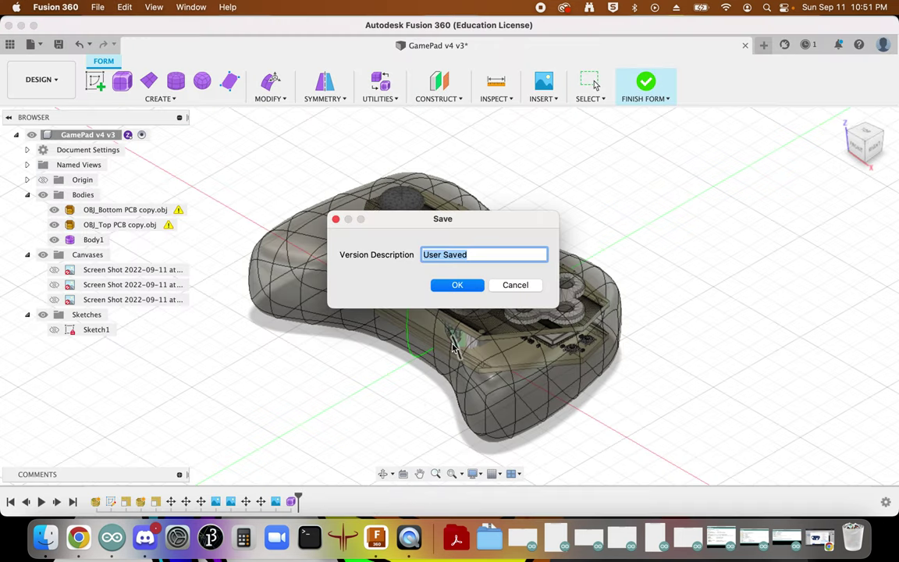
left_click(453, 286)
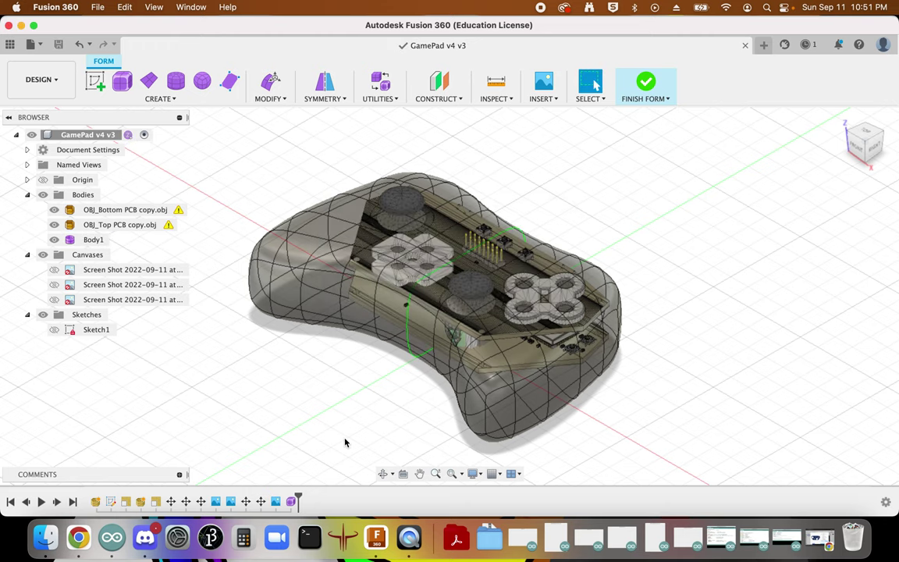
Step: Switch to Chrome, skim the Part 2A video up to its Side Plane chapter, and pause it there
left_click(78, 537)
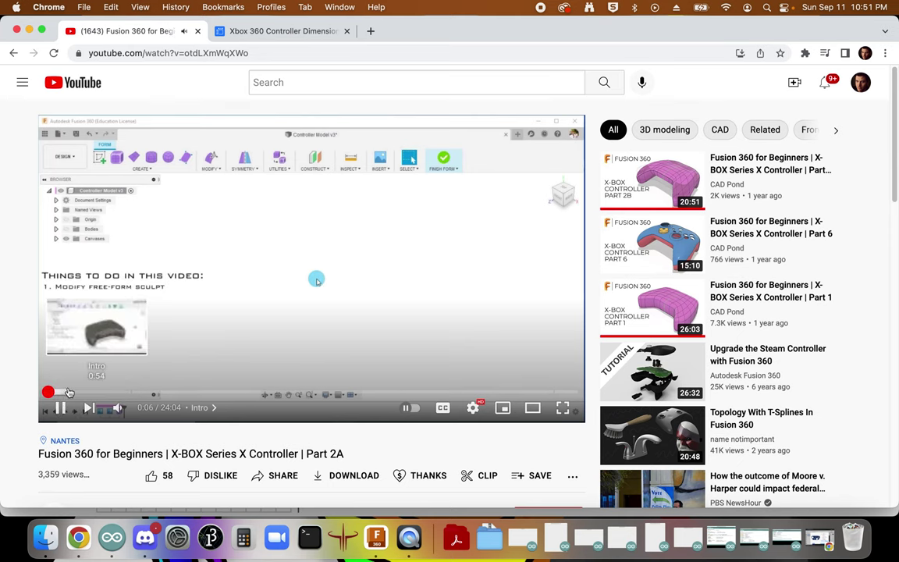
key("space")
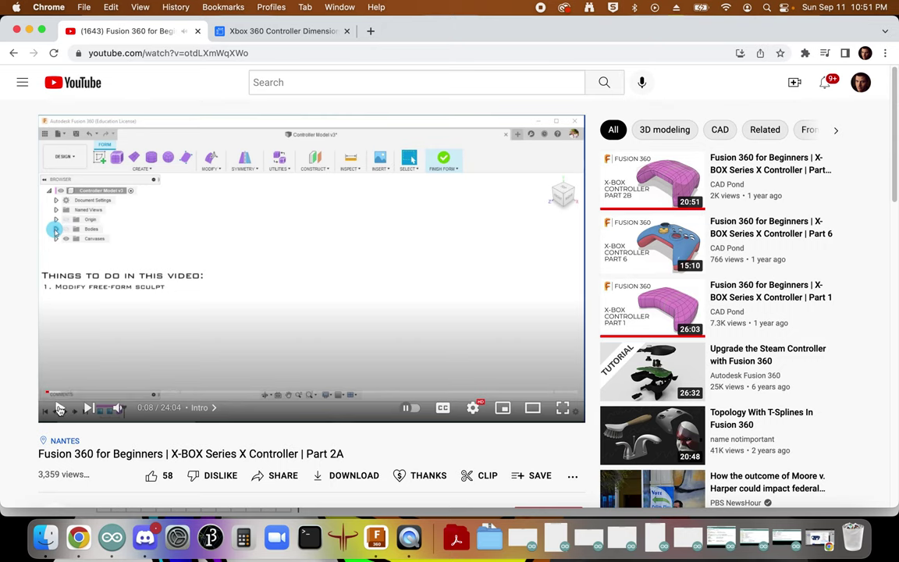
left_click(70, 393)
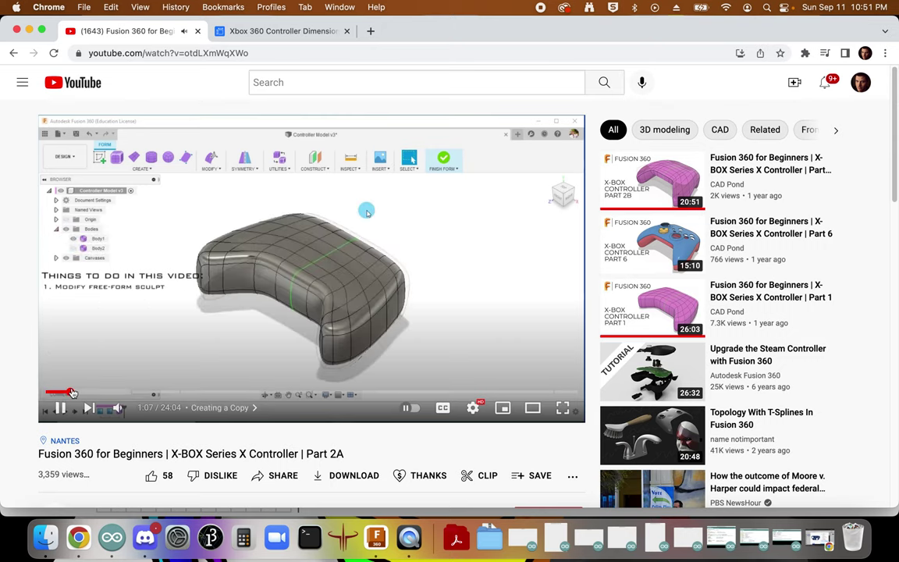
left_click(85, 393)
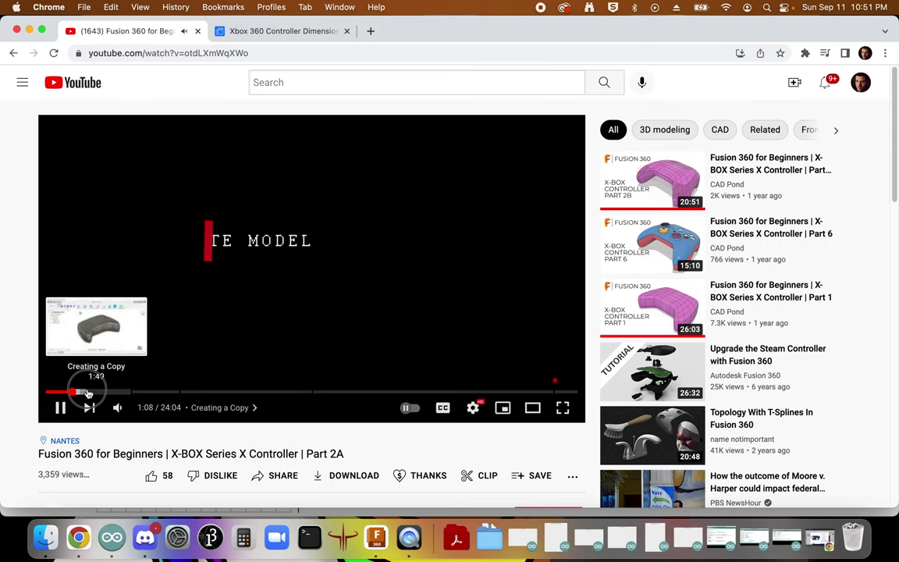
left_click(117, 392)
left_click(141, 393)
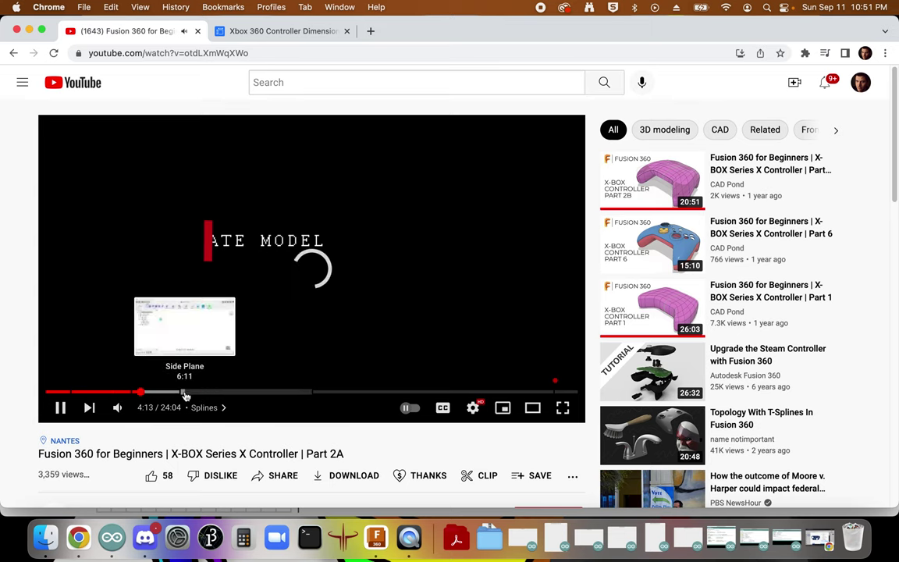
left_click(185, 392)
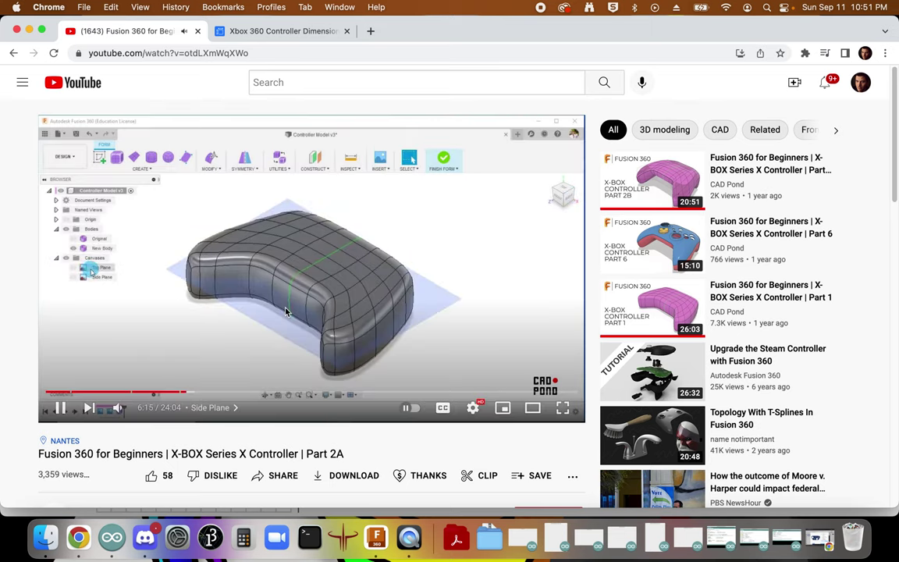
key("space")
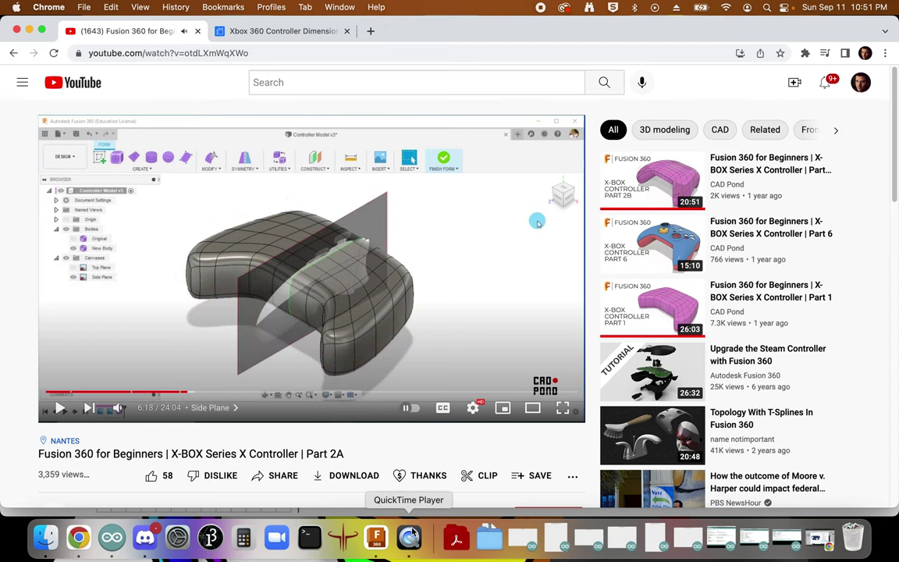
Step: Switch back to Fusion 360, show the side-profile canvas, and move it up along Z against the gamepad body in the right view
left_click(378, 540)
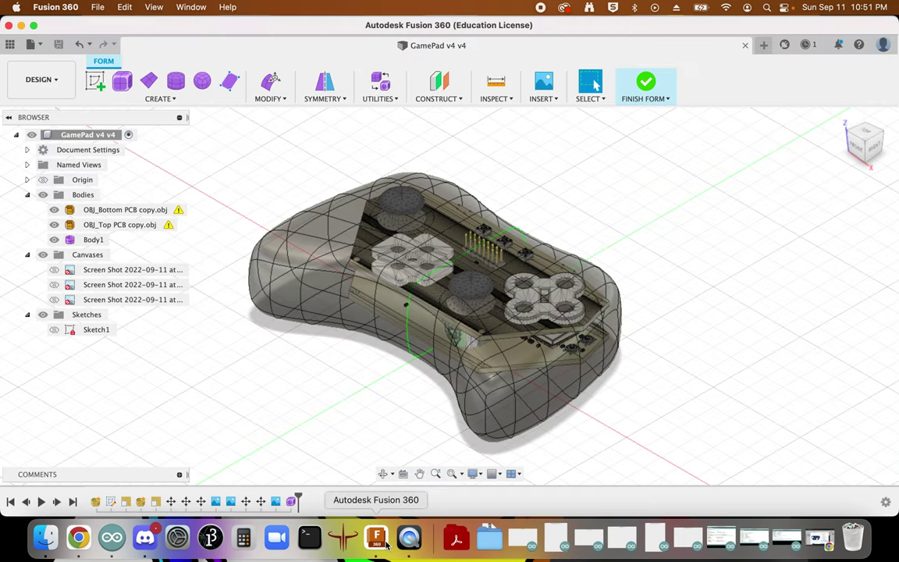
left_click(54, 284)
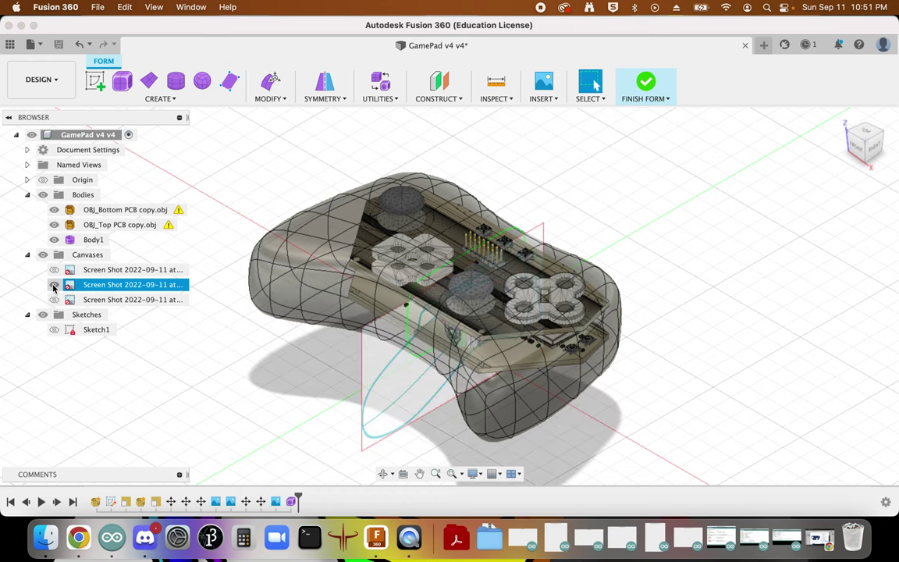
left_click(877, 150)
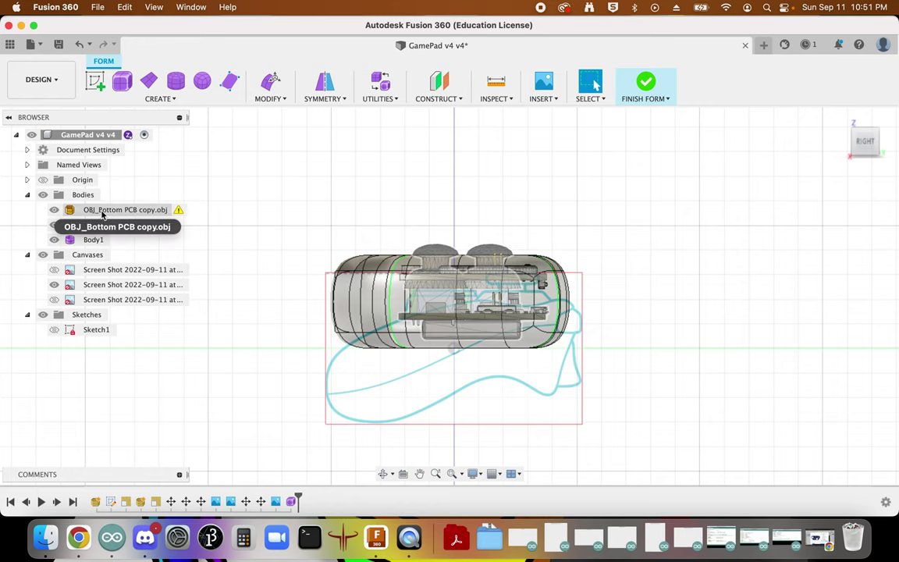
left_click(98, 286)
key("m")
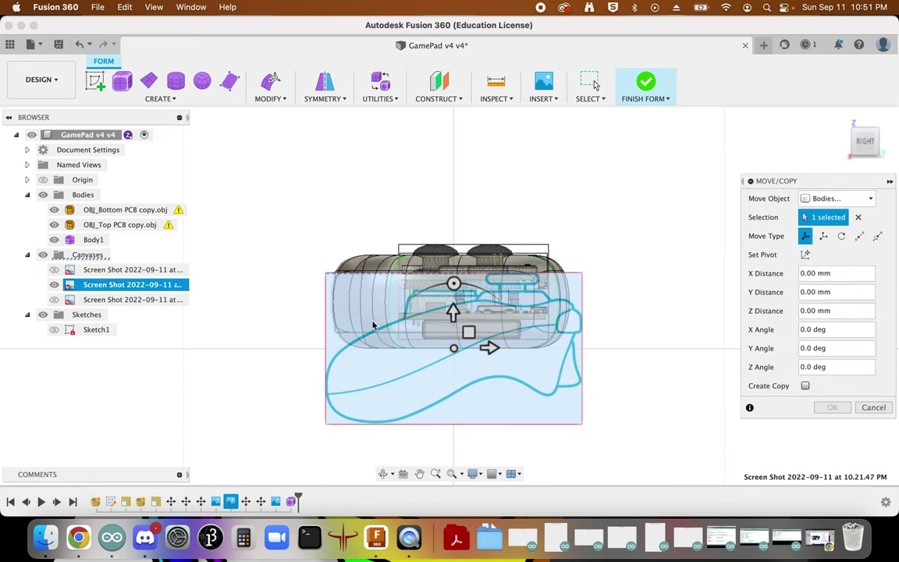
left_click_drag(453, 312, 452, 279)
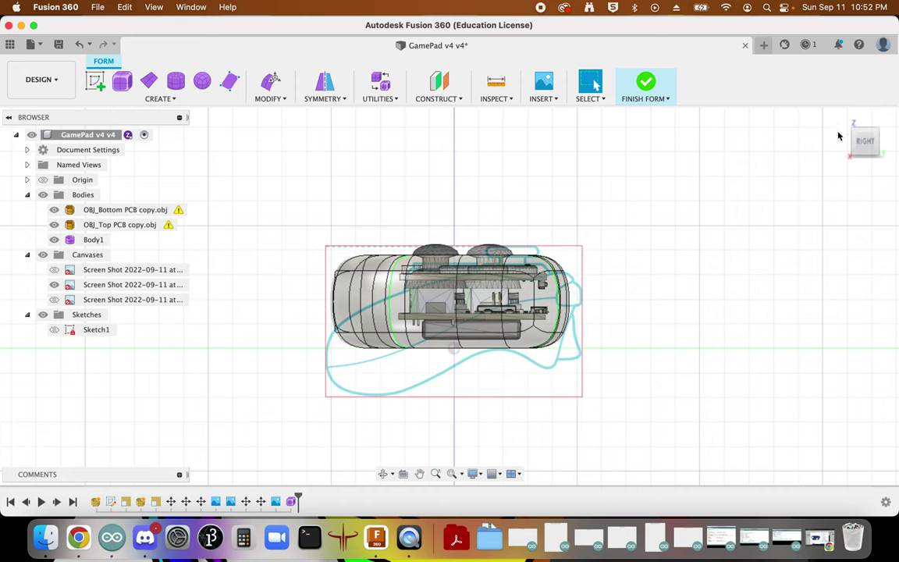
Step: Set the opacity of the gamepad T-spline body, Body1, to 90%
right_click(89, 242)
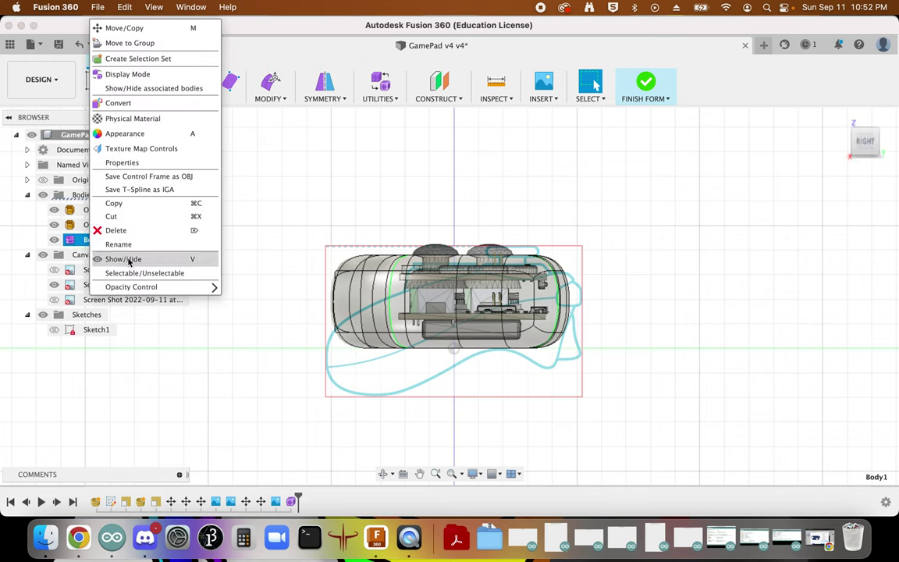
mouse_move(145, 289)
left_click(255, 405)
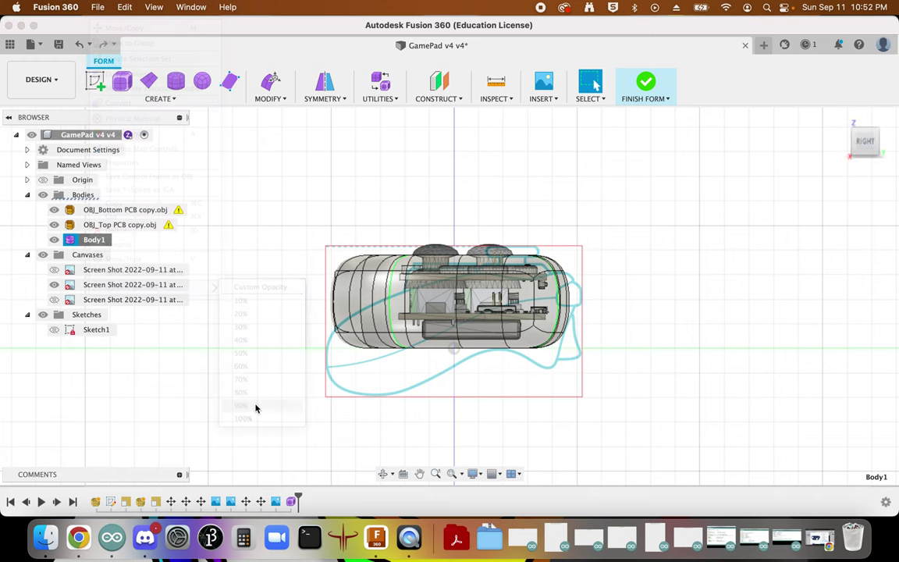
Step: Switch to Chrome, watch the Part 2A video's Side Plane chapter on reshaping the grips, and pause it
left_click(671, 223)
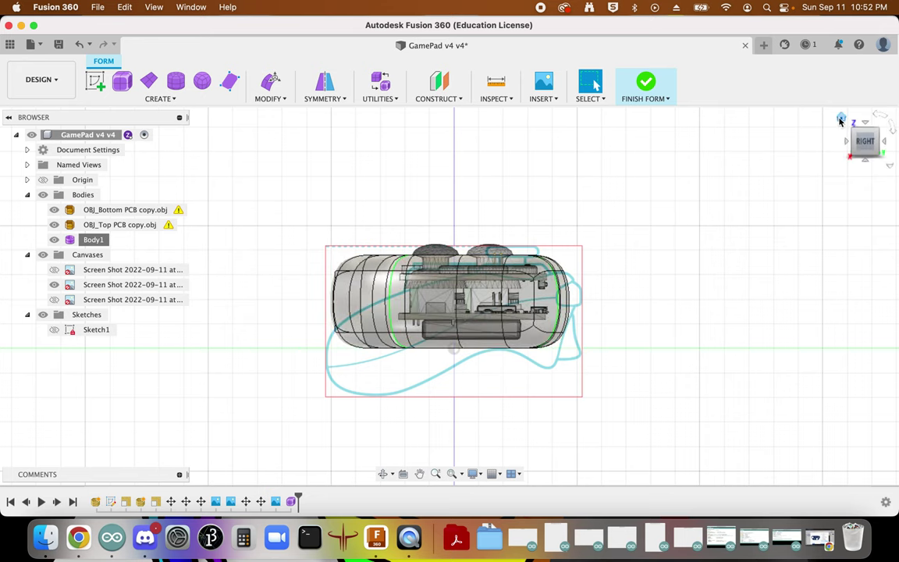
left_click(840, 120)
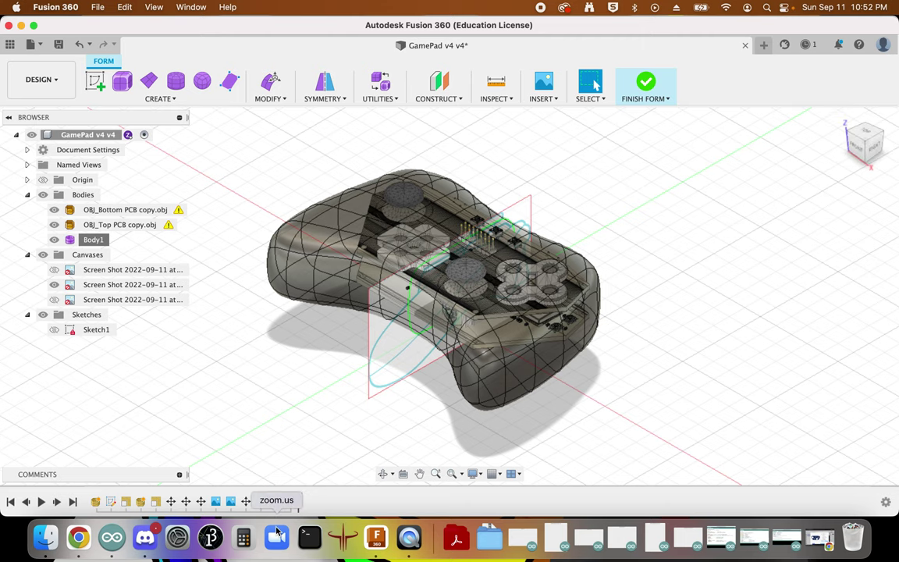
left_click(78, 537)
left_click(254, 341)
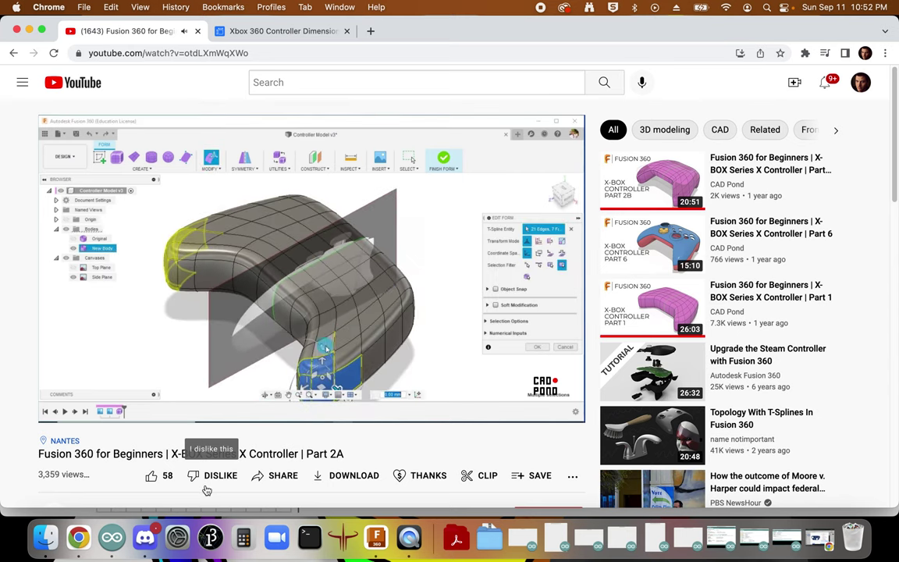
mouse_move(286, 353)
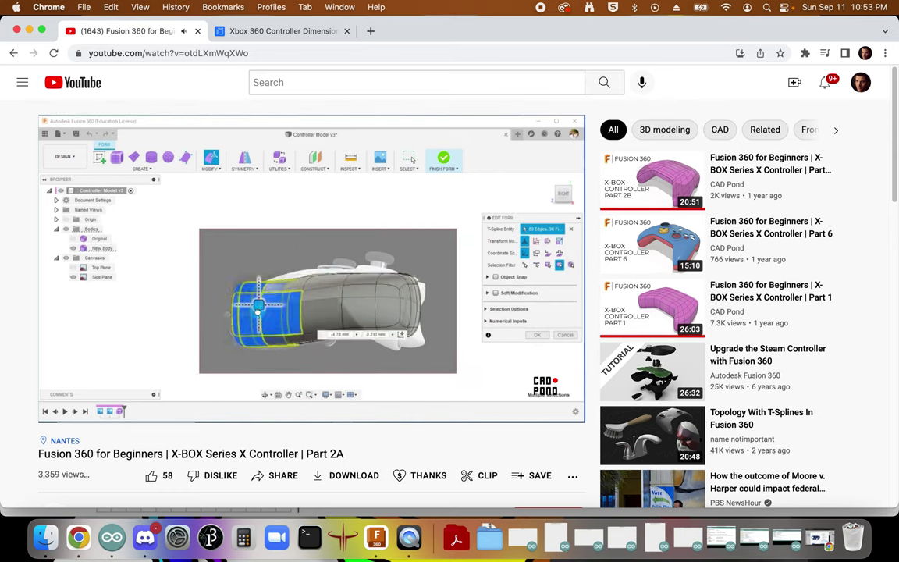
left_click(260, 332)
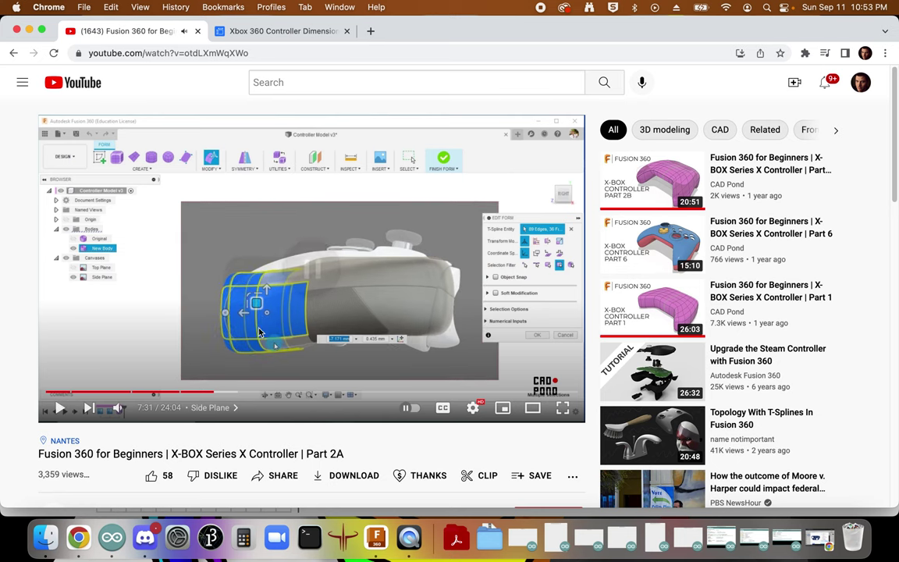
Step: Switch back to Fusion 360 and use Edit Form to lower and tilt the body's grip-end faces toward the side-profile canvas in the right view
left_click(376, 537)
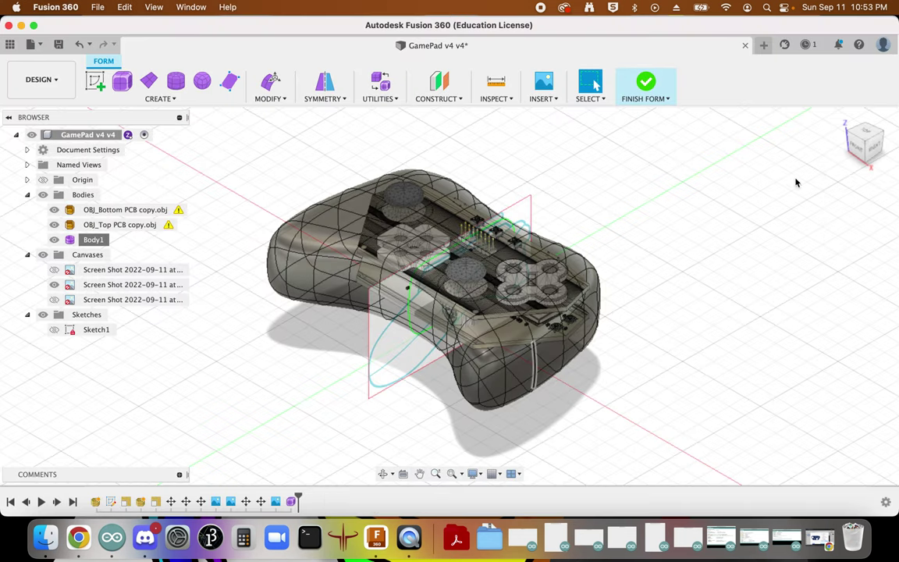
left_click(872, 149)
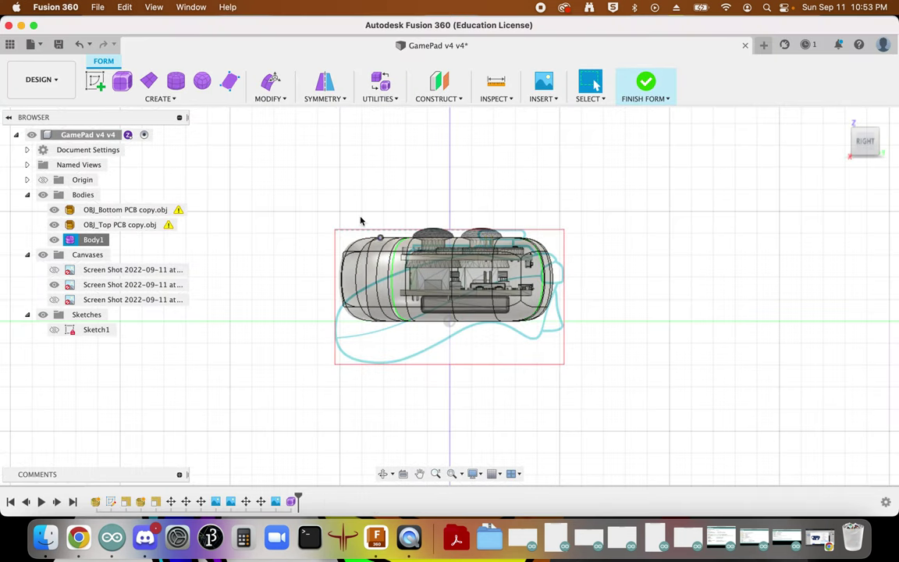
left_click_drag(294, 185, 400, 341)
scroll(363, 265, "up", 3)
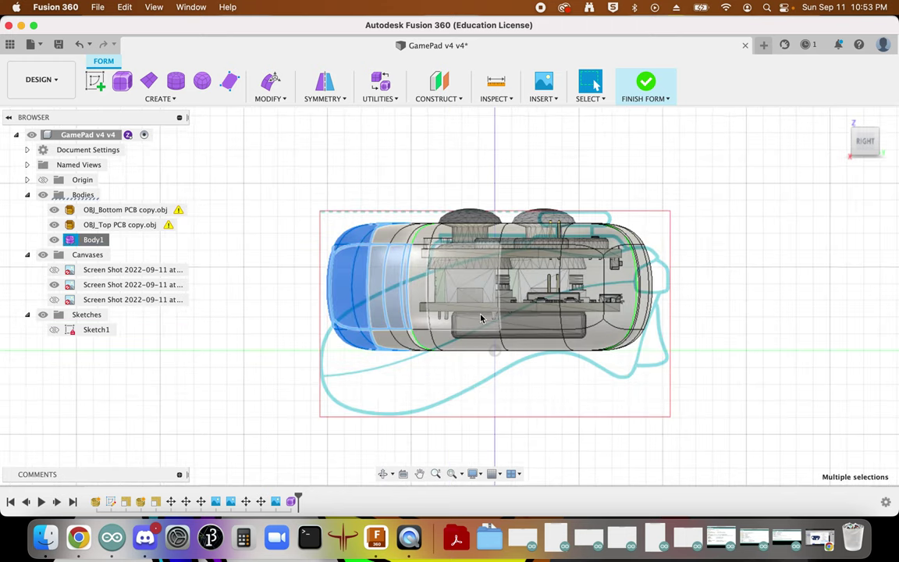
left_click(271, 82)
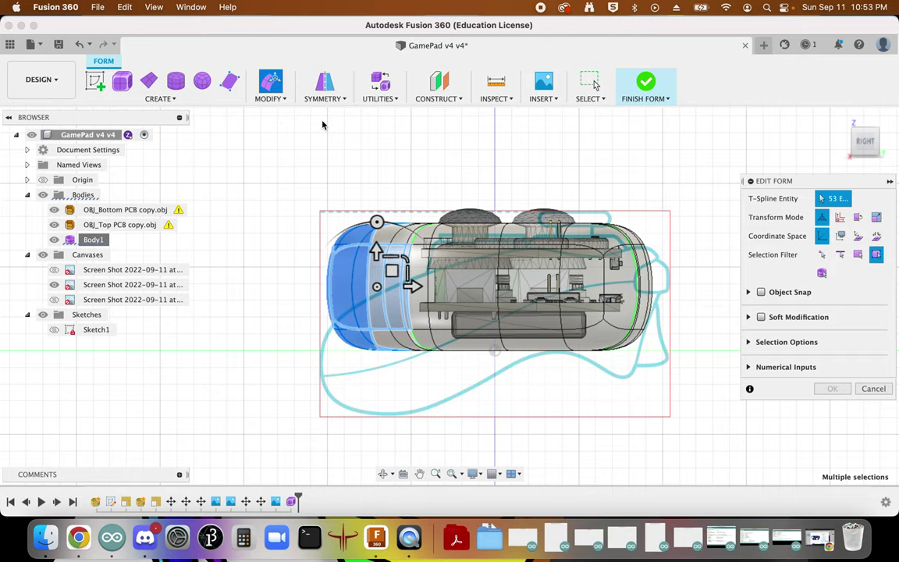
left_click_drag(864, 142, 882, 154)
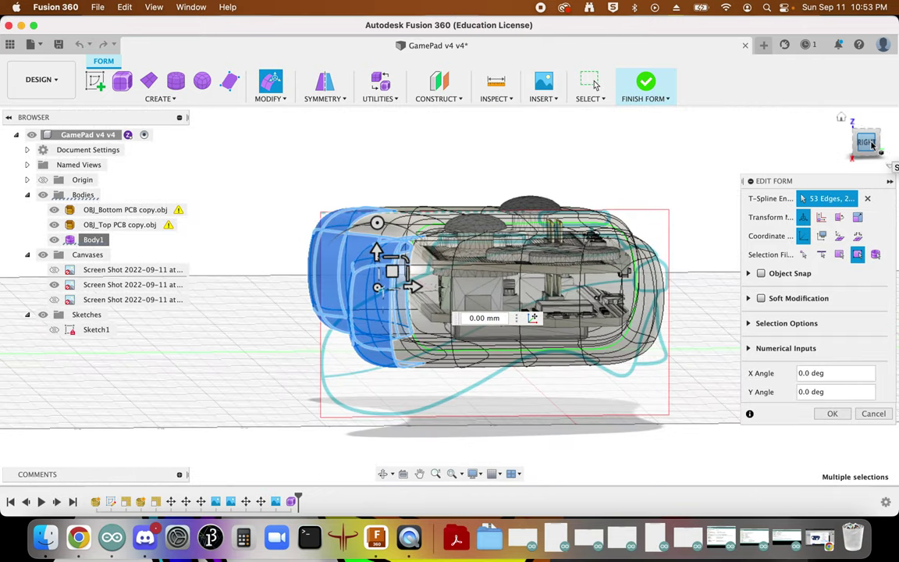
left_click(868, 142)
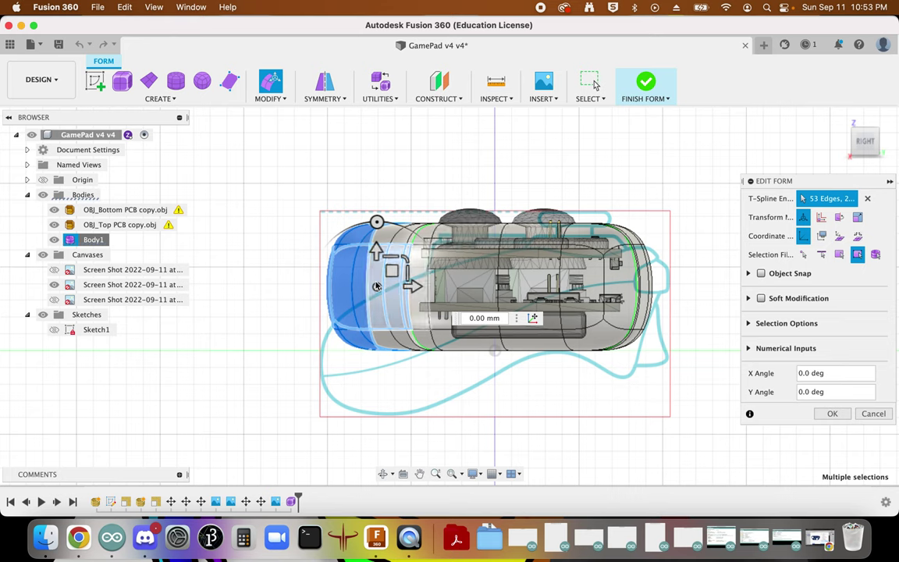
left_click_drag(376, 250, 378, 287)
left_click_drag(414, 320, 383, 327)
left_click_drag(333, 260, 319, 270)
left_click_drag(388, 320, 354, 272)
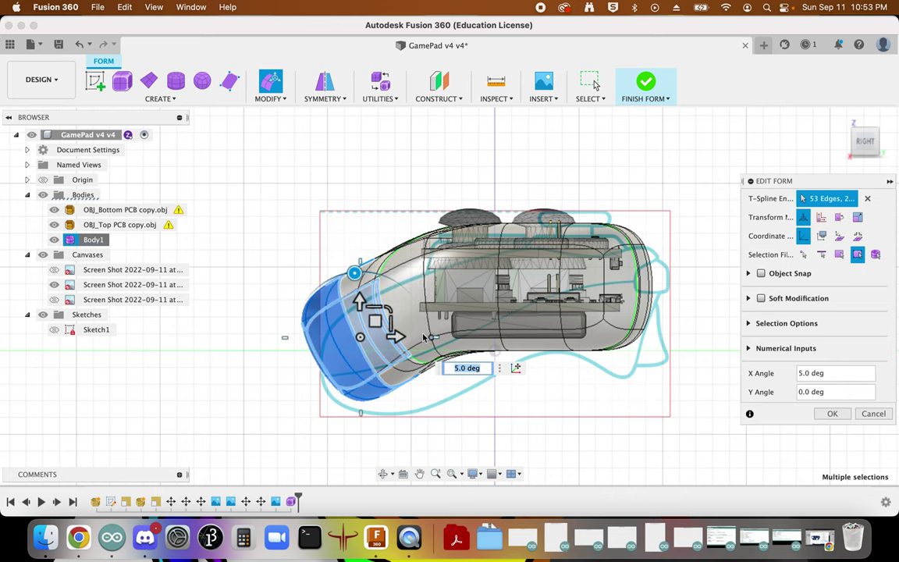
left_click_drag(406, 338, 406, 340)
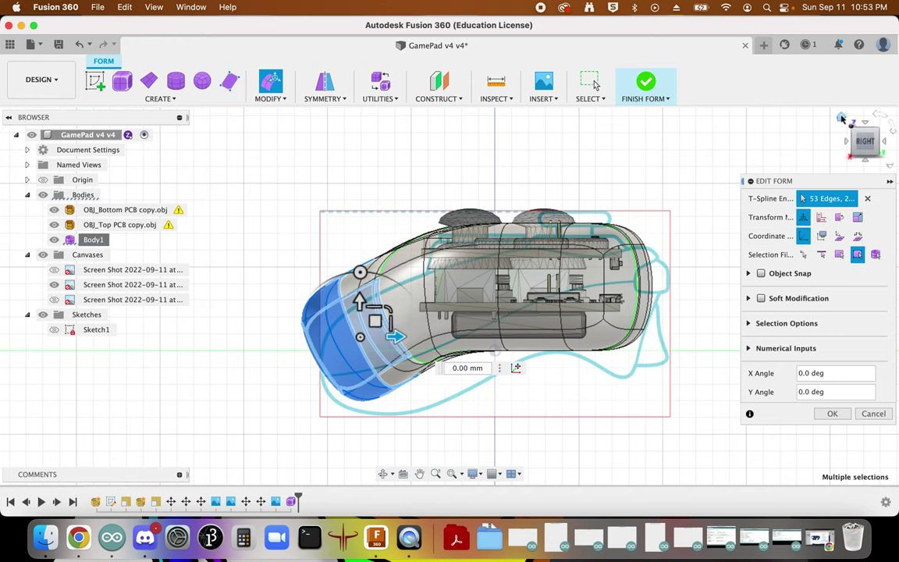
Step: Fine-tune the grip-end faces' position against the side-profile canvas, rotate them a further 10° about X, and apply the form edit
left_click(841, 118)
left_click(857, 148)
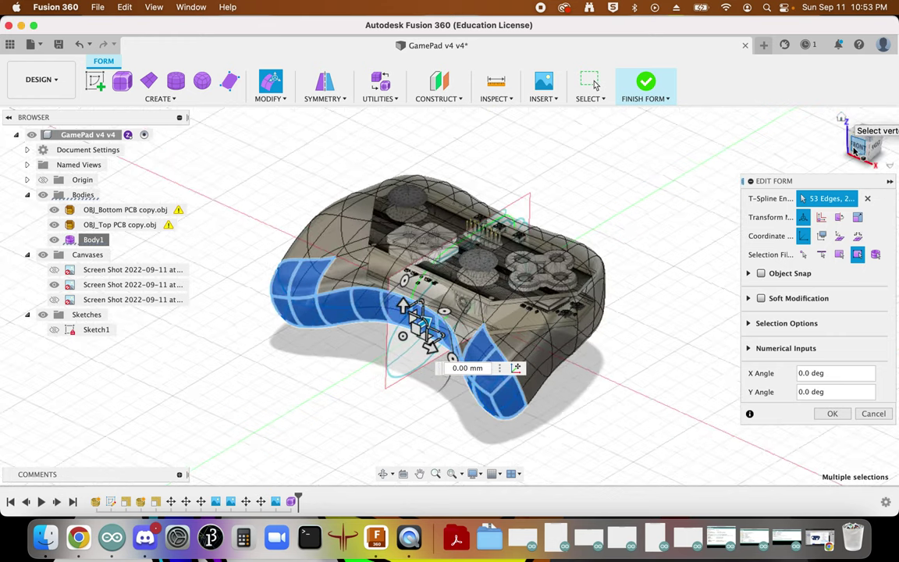
left_click_drag(846, 156, 714, 149)
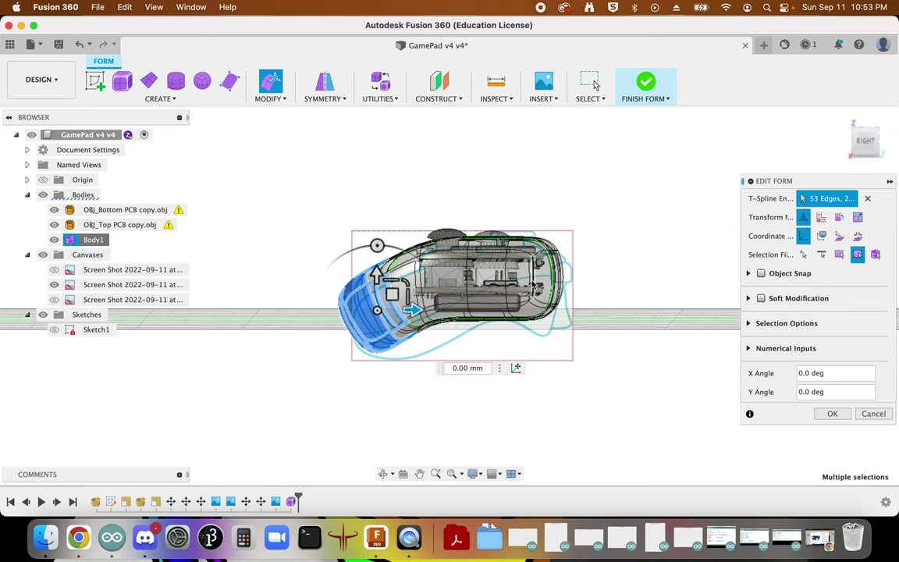
left_click(838, 155)
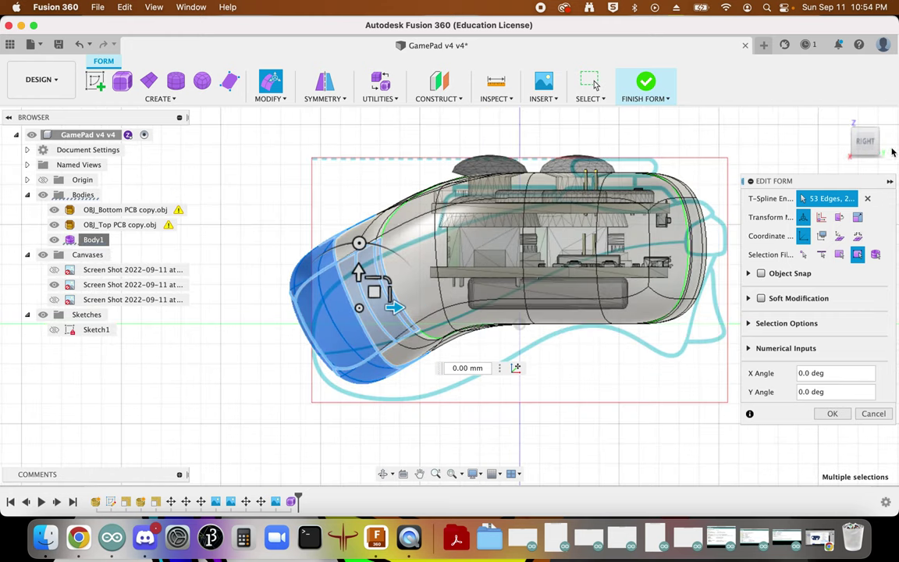
left_click_drag(804, 148, 868, 143)
left_click(868, 143)
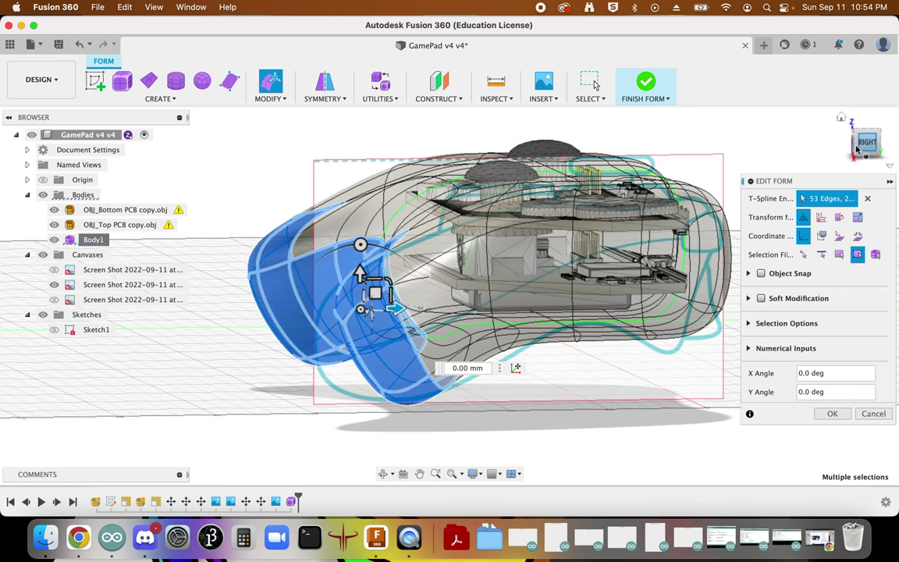
left_click_drag(375, 293, 375, 301)
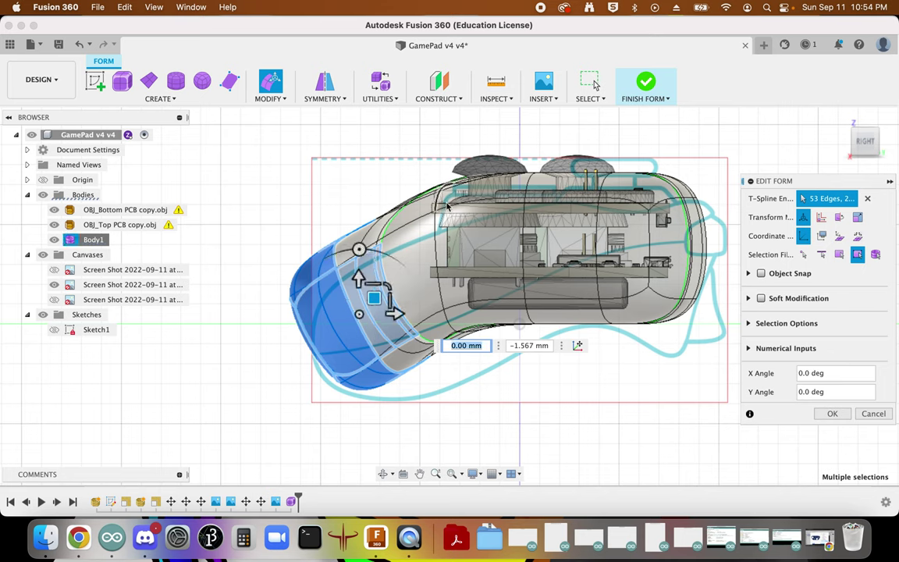
mouse_move(373, 293)
left_mouse_down()
mouse_move(375, 283)
mouse_move(368, 286)
left_mouse_up()
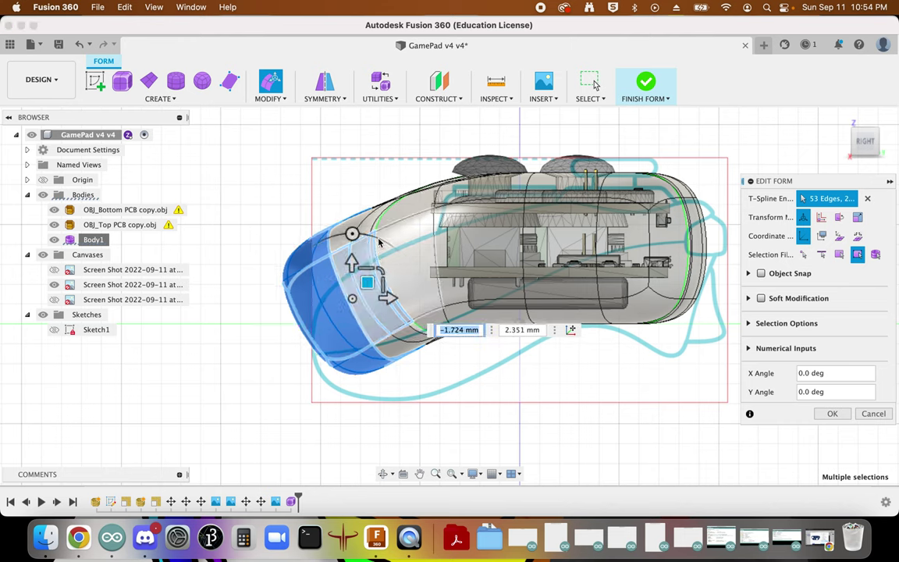
left_click_drag(349, 233, 341, 228)
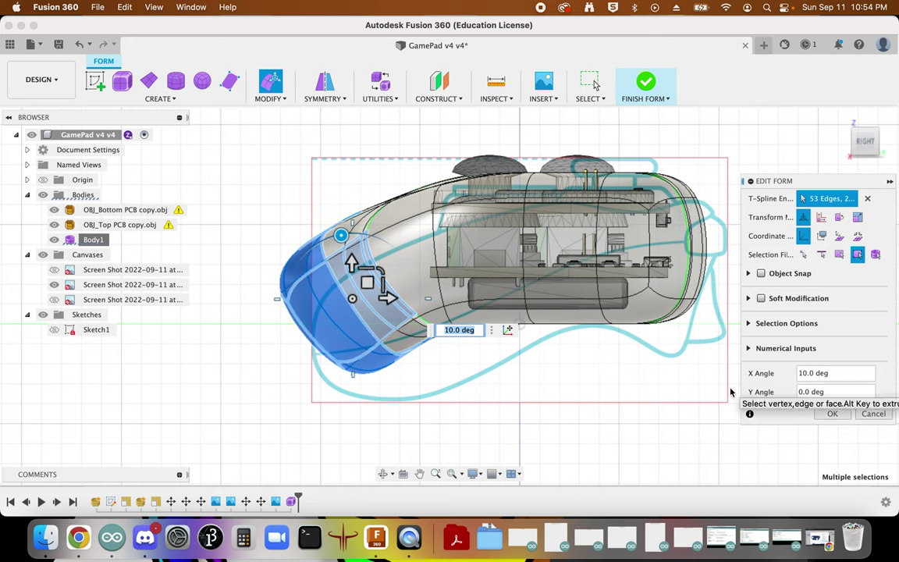
left_click(832, 414)
Step: Examine the bent gamepad body from the home, top, right and back views against the PCB meshes and side-profile canvas
scroll(622, 335, "up", 3)
scroll(608, 383, "down", 3)
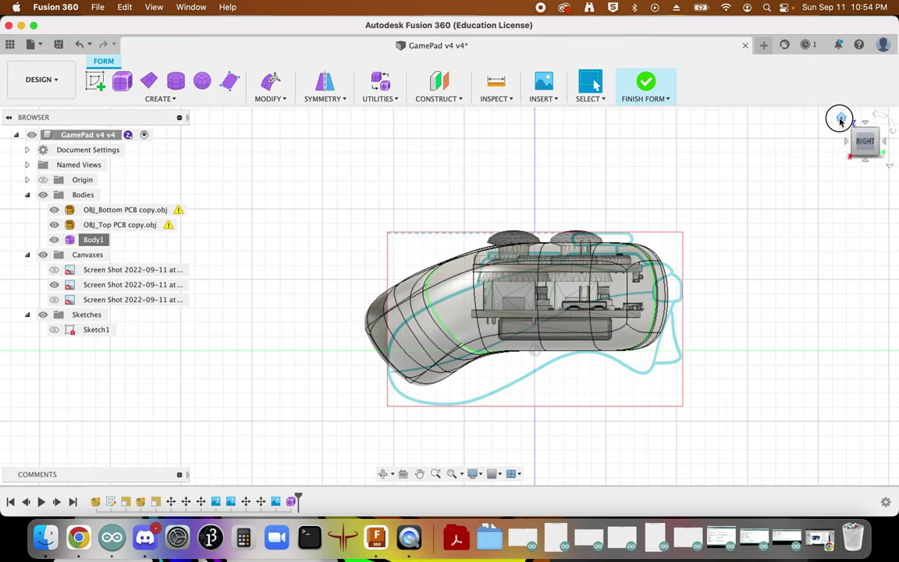
left_click(841, 119)
left_click(865, 134)
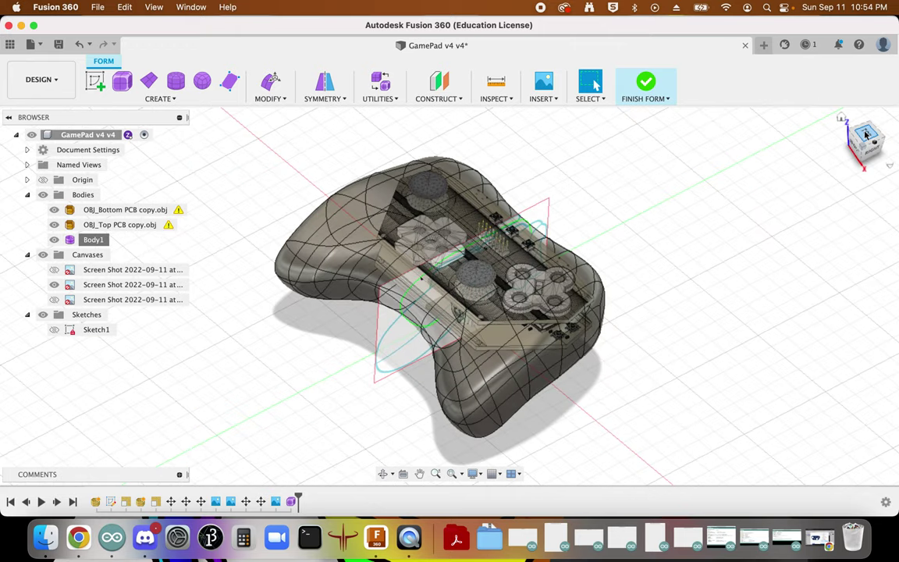
left_click(877, 117)
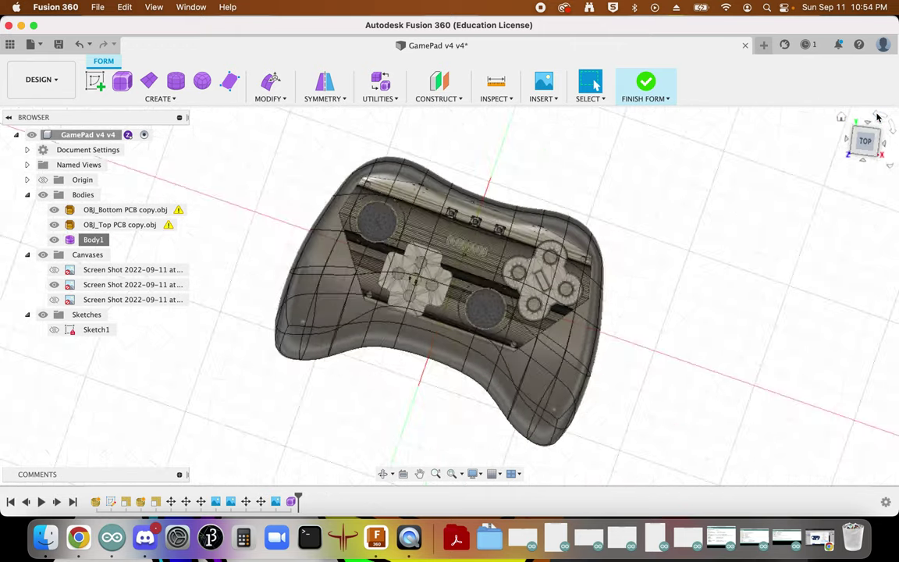
left_click_drag(864, 136, 896, 205)
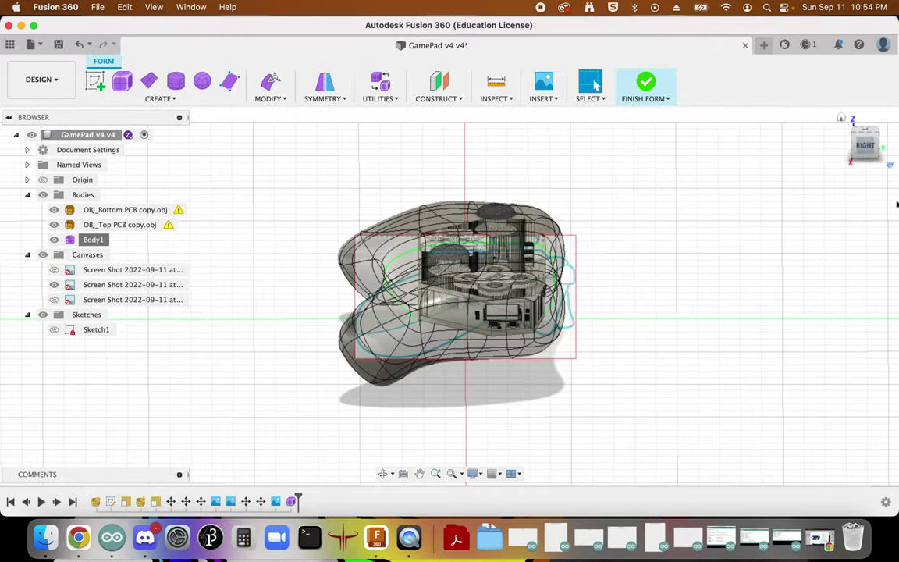
left_click(868, 147)
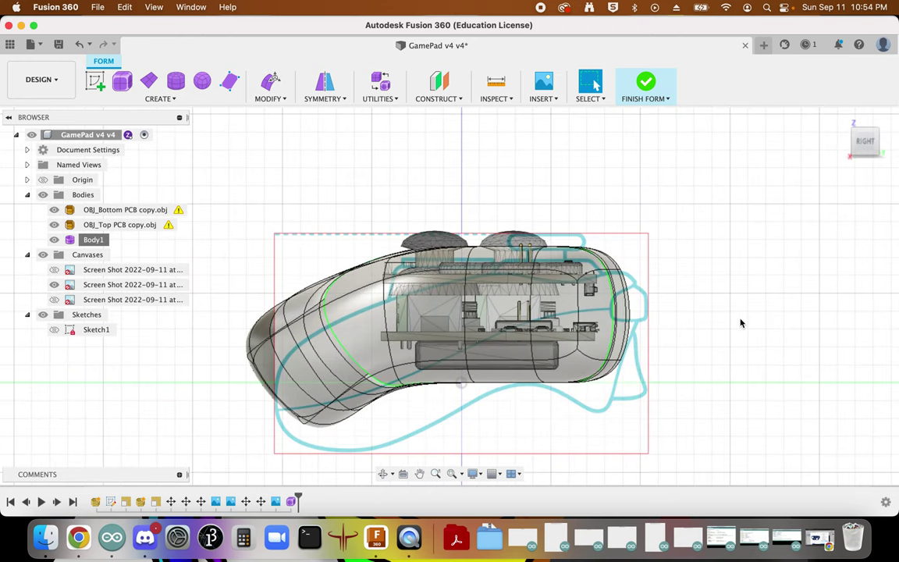
left_click(859, 146)
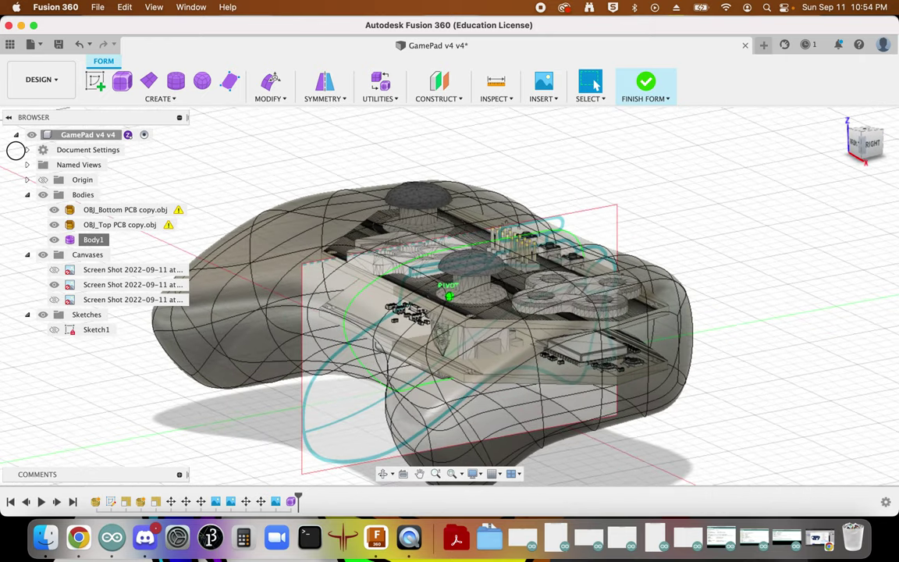
left_click(865, 132)
left_click(842, 119)
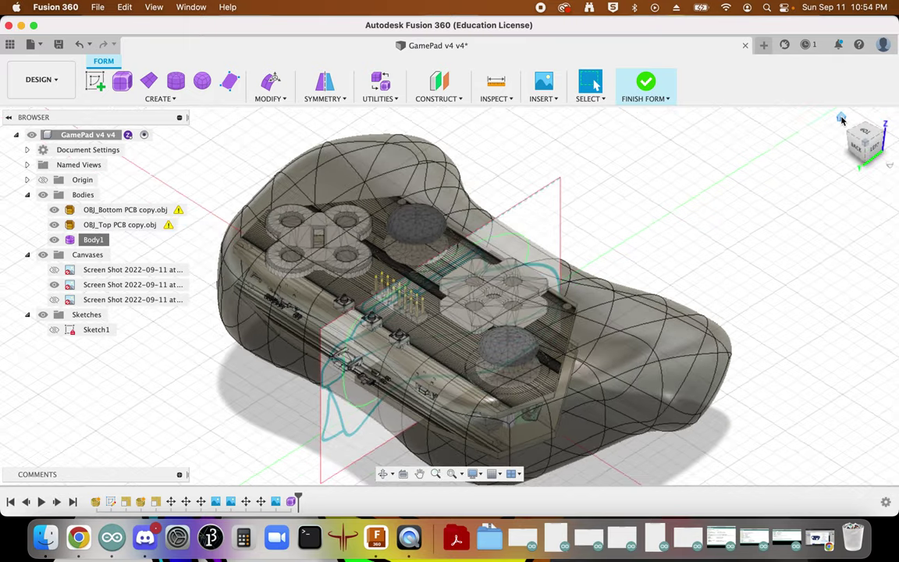
left_click(863, 134)
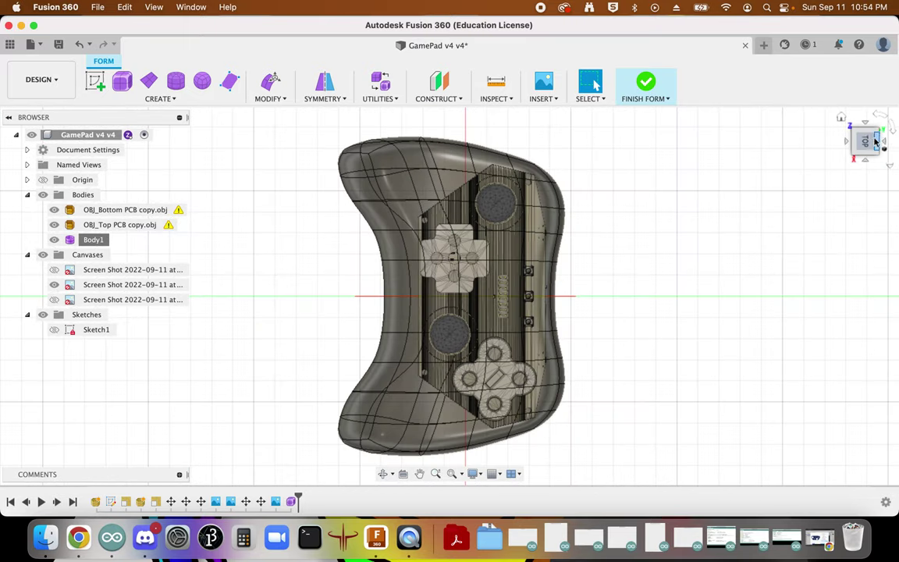
left_click(878, 114)
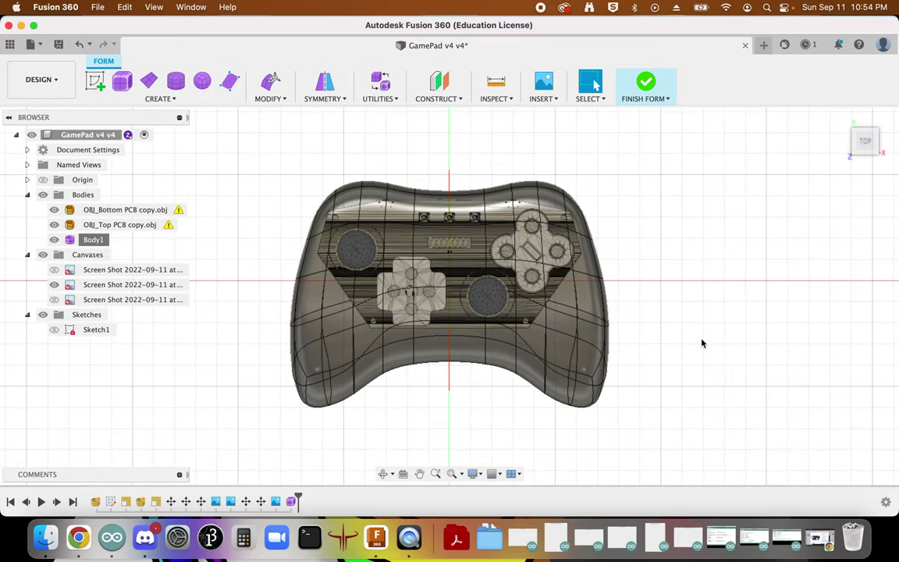
Step: Select the inner grip faces along the body's front edge and shift them outward about 5.3 mm by 0.9 mm with Edit Form
left_click_drag(490, 347, 476, 329)
scroll(507, 420, "up", 2)
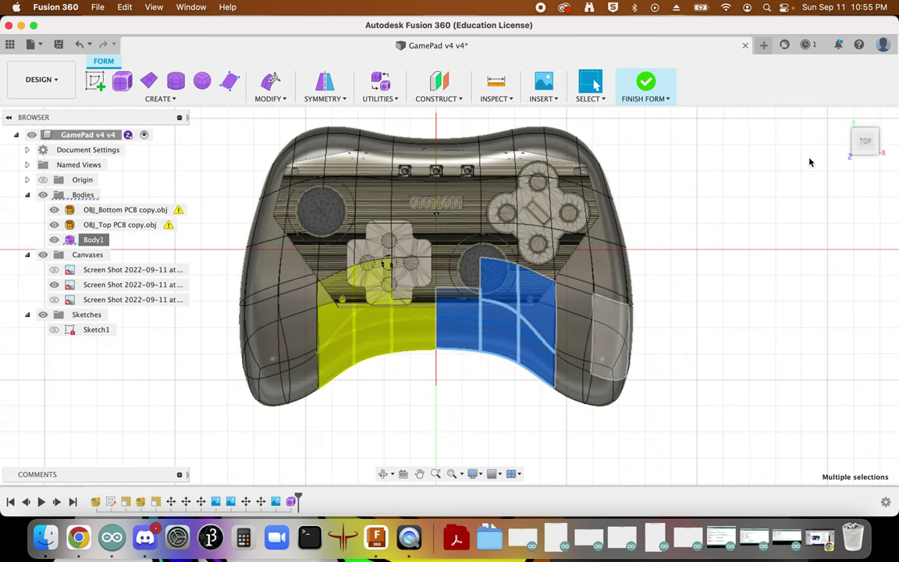
scroll(493, 335, "up", 2)
scroll(493, 336, "up", 2)
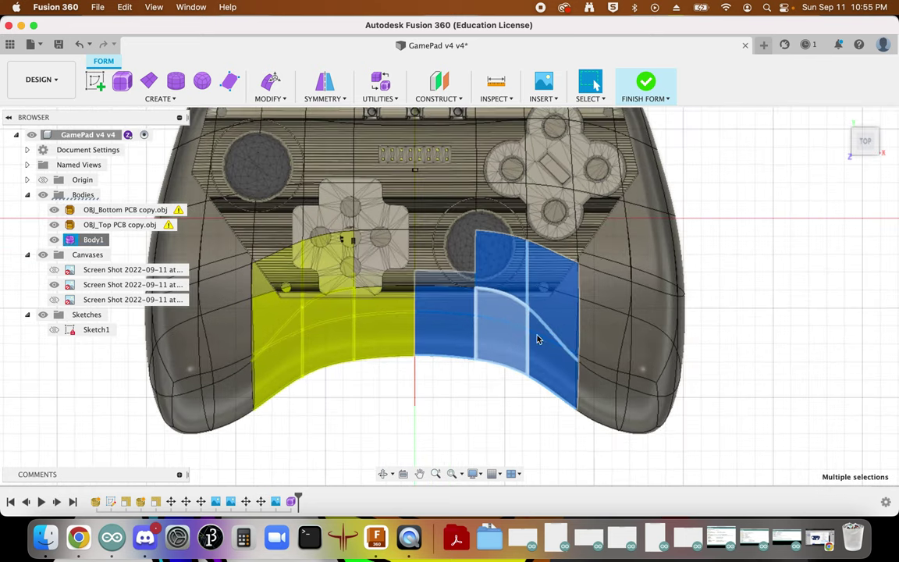
left_click(538, 414)
left_click_drag(492, 346, 450, 294)
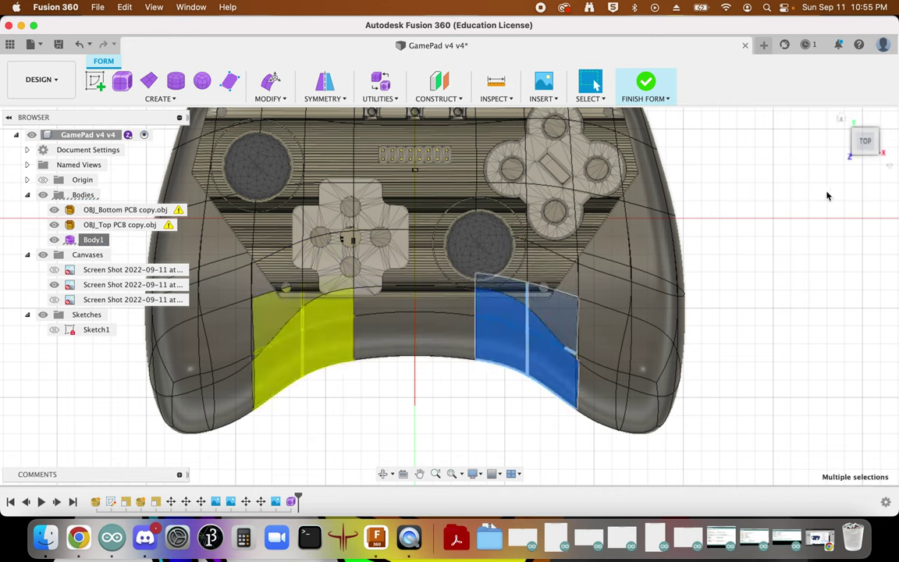
left_click(864, 141)
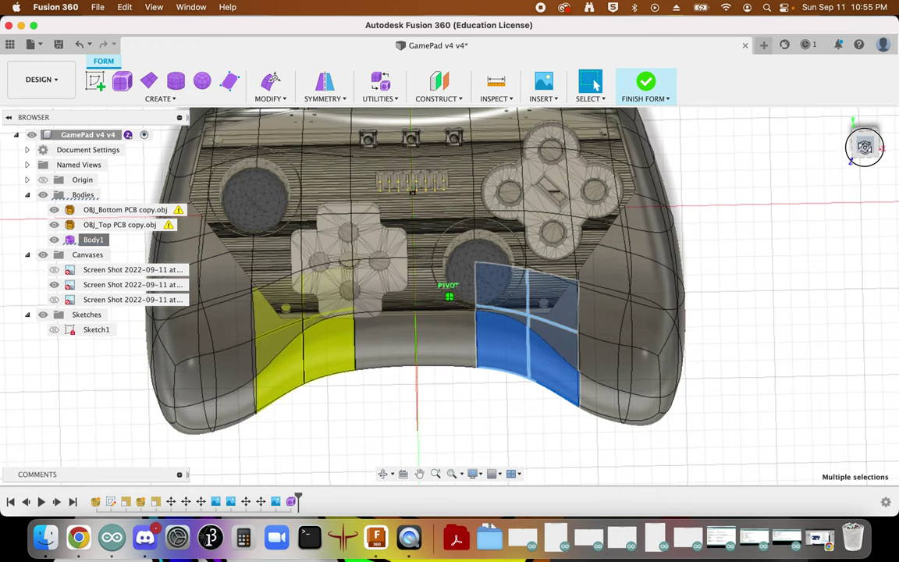
left_click(270, 81)
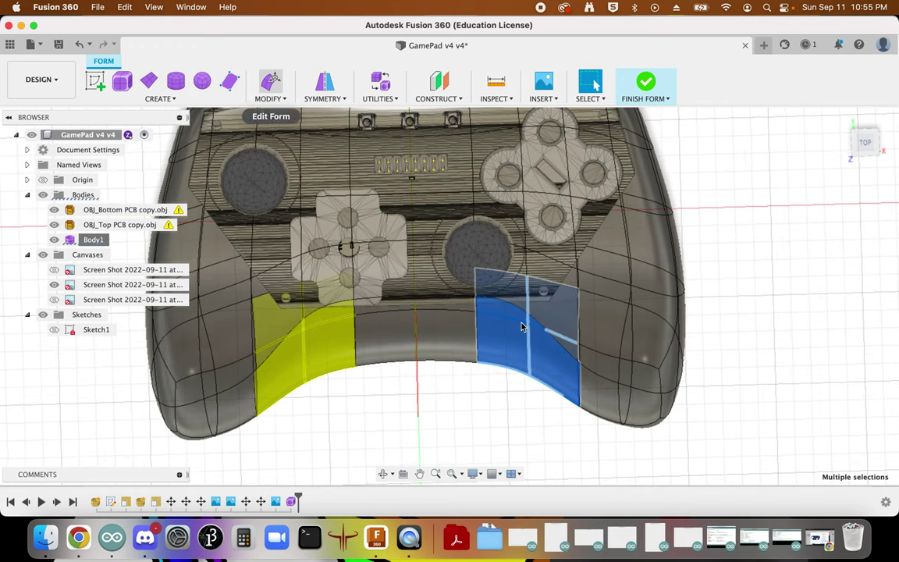
left_click_drag(544, 312, 565, 310)
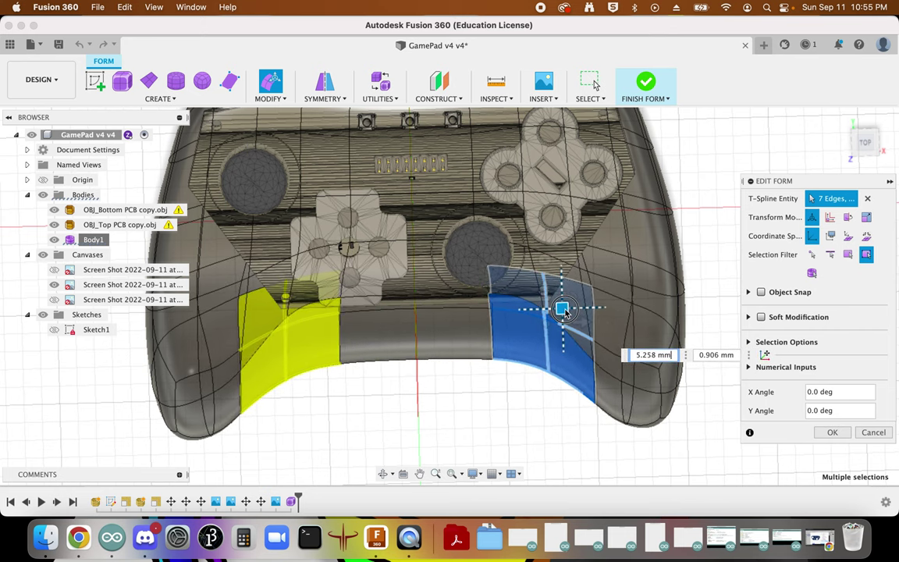
Step: Rotate the selected inner grip faces by -5° and apply the form edit
left_click_drag(861, 156, 844, 137)
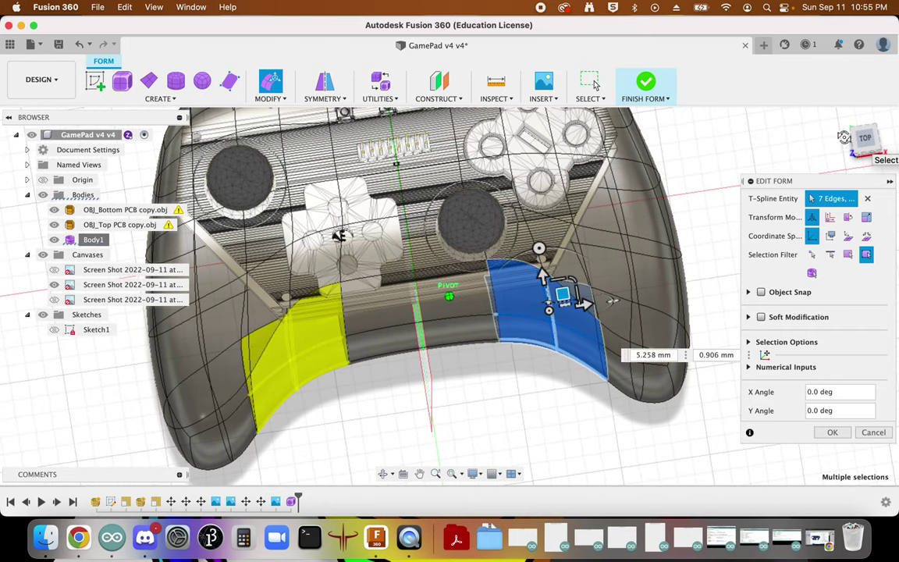
left_click_drag(530, 253, 555, 252)
left_click_drag(561, 251, 549, 256)
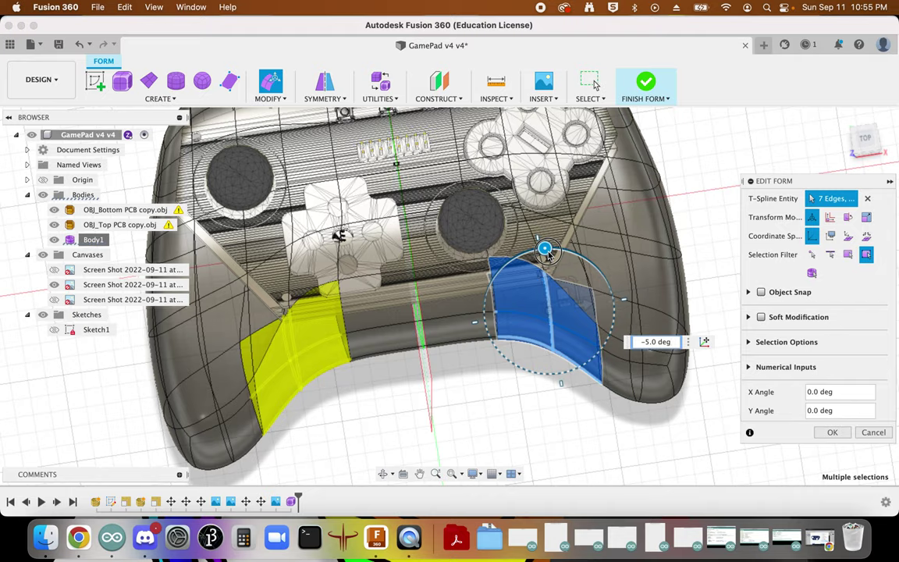
mouse_move(703, 114)
middle_mouse_down("shift")
mouse_move(718, 121)
mouse_move(695, 99)
mouse_move(702, 82)
mouse_move(740, 106)
mouse_move(713, 103)
middle_mouse_up("shift")
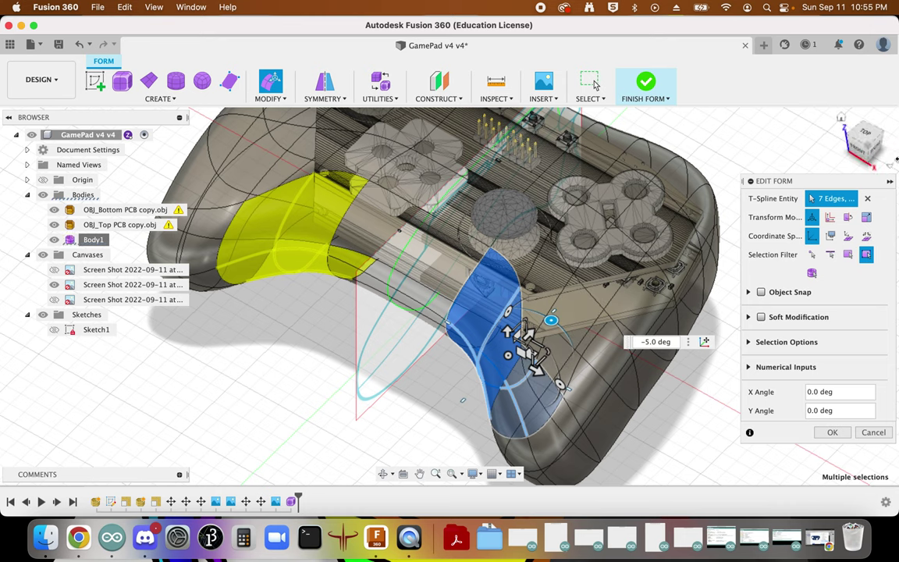
left_click(833, 432)
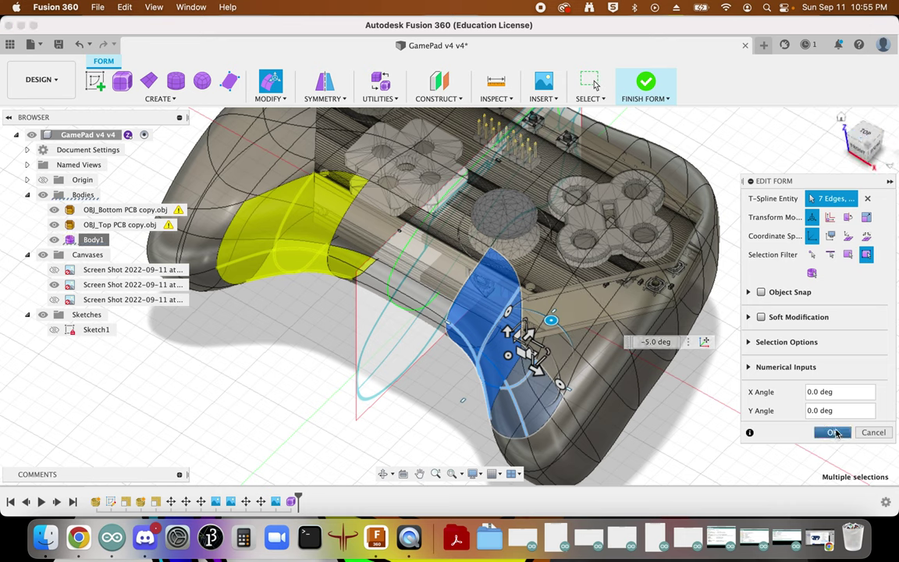
Step: Select the shoulder faces along the body's back edge in the top view and rotate them in-plane with Edit Form
left_click(842, 118)
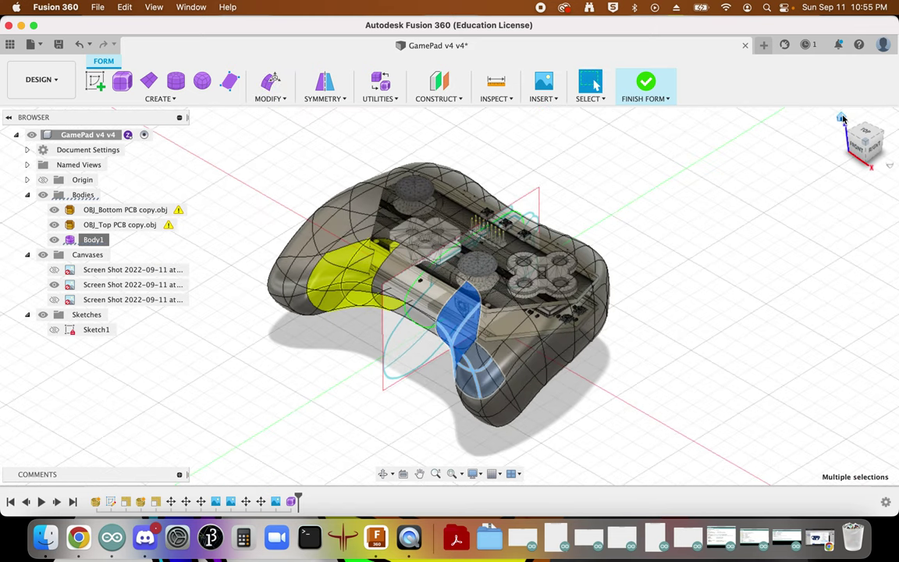
left_click(865, 134)
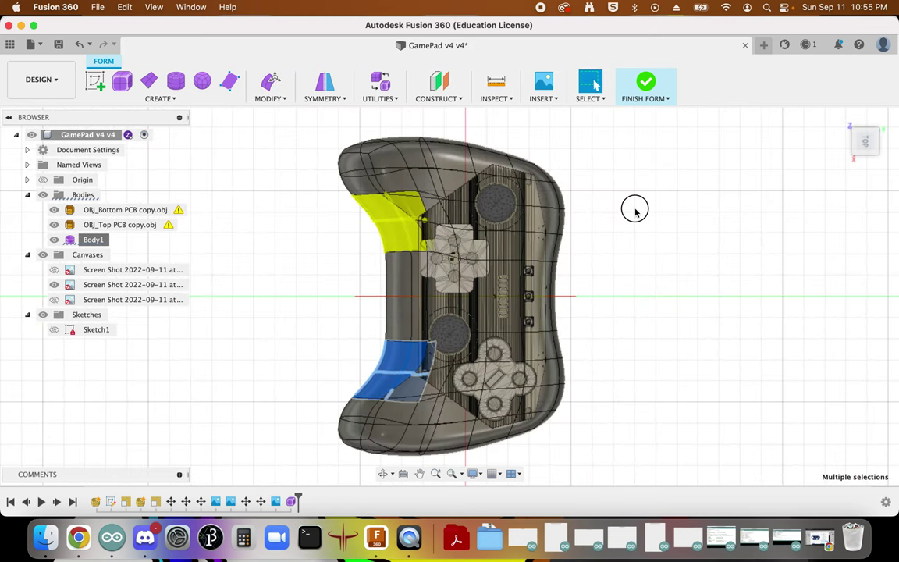
left_click_drag(866, 142, 732, 271)
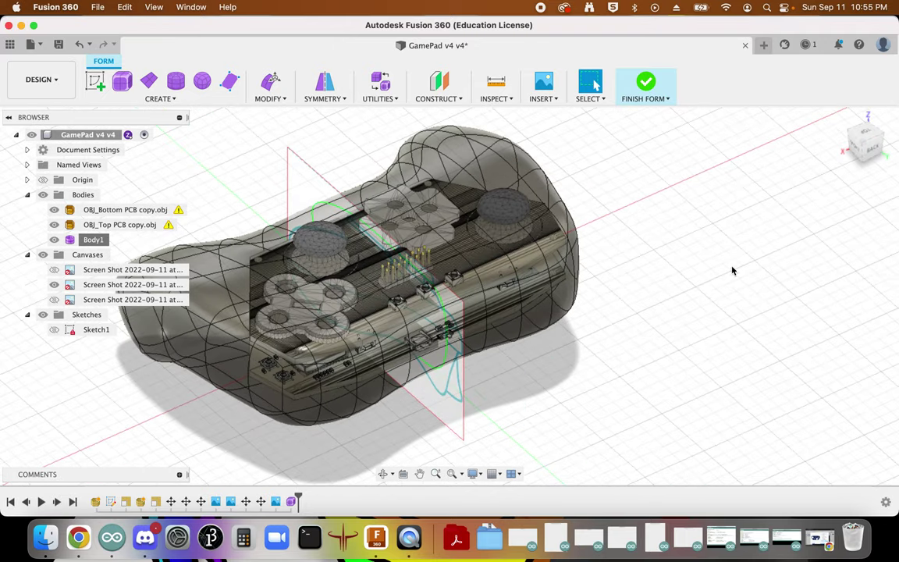
left_click(865, 134)
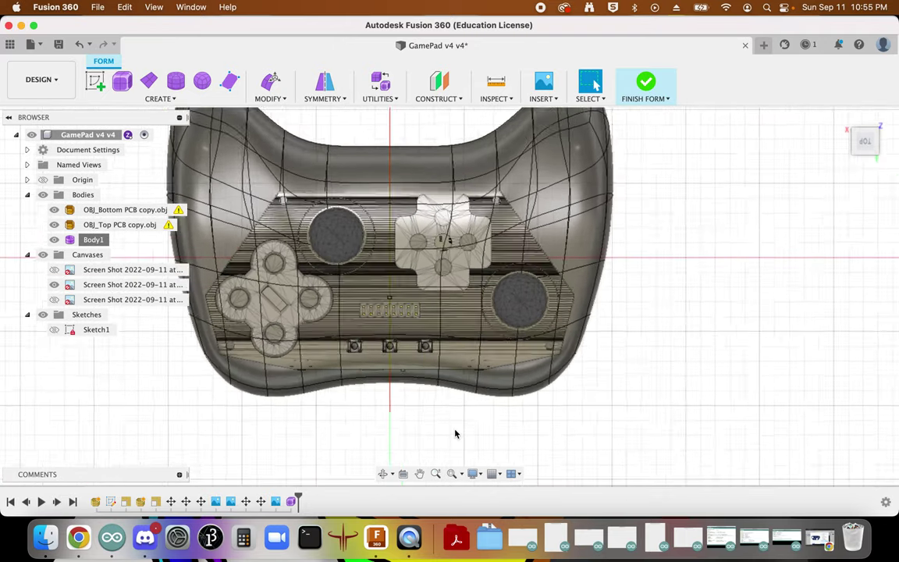
scroll(461, 433, "up", 3)
left_click_drag(618, 419, 471, 369)
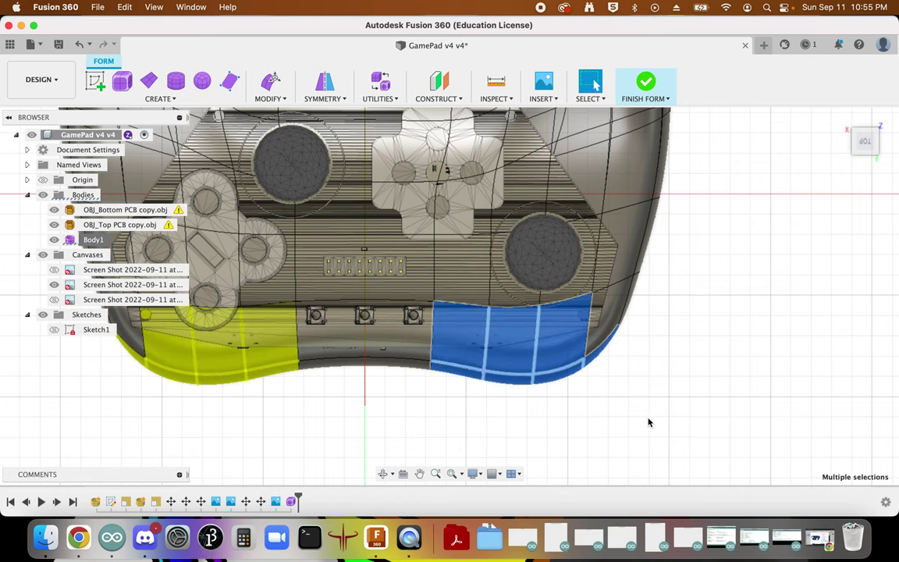
left_click(270, 80)
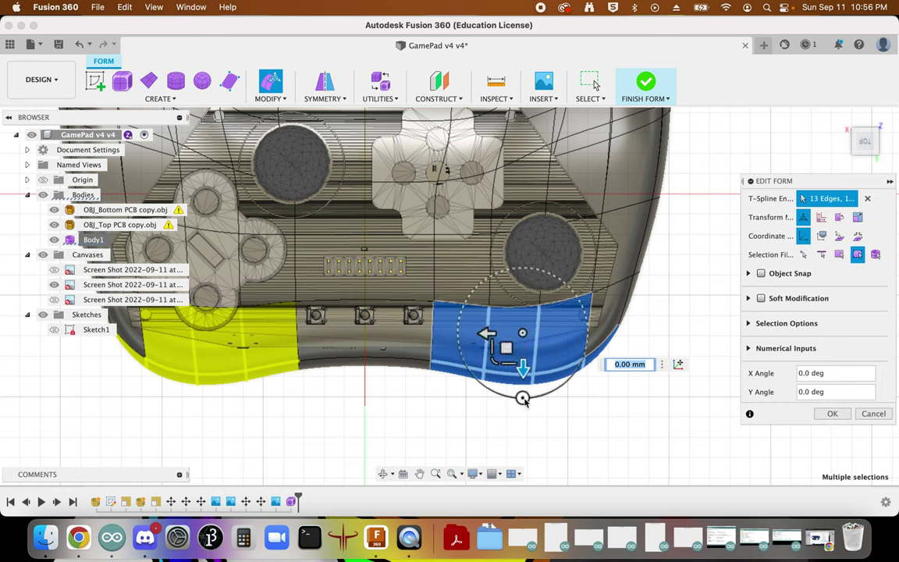
left_click_drag(525, 396, 538, 391)
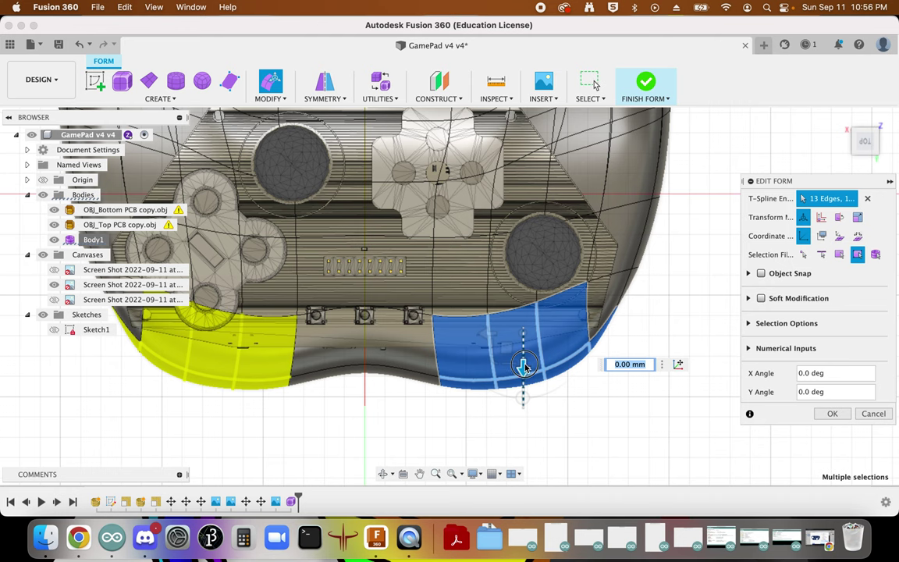
Step: Move the shoulder faces inward toward the PCB, trying -5 mm and settling on -2 mm
type("-5")
key("Return")
scroll(523, 363, "up", 3)
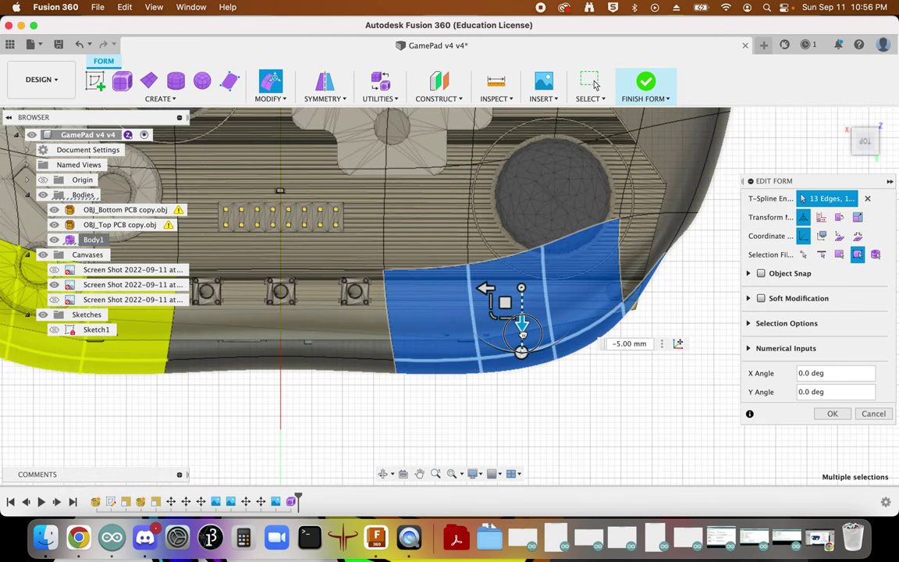
left_click_drag(522, 334, 537, 344)
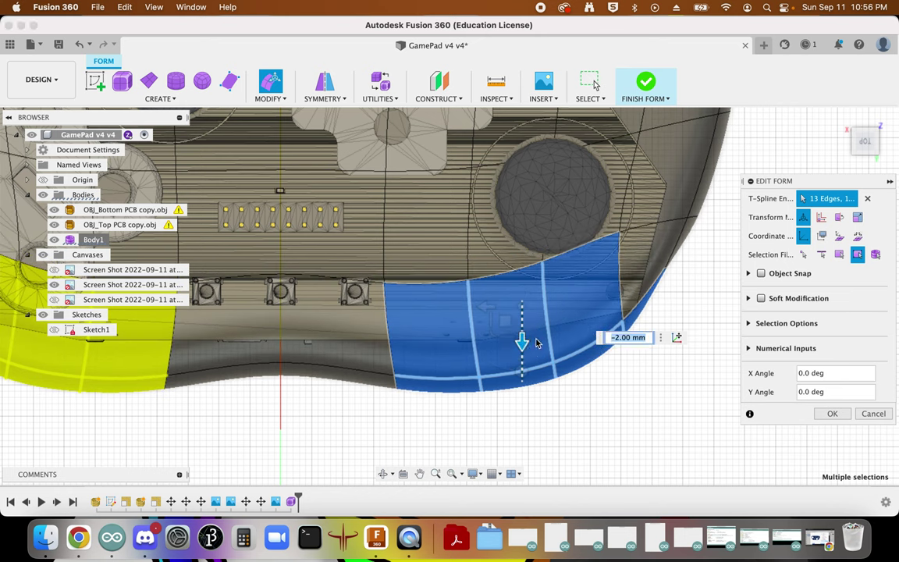
left_click_drag(630, 316, 630, 319)
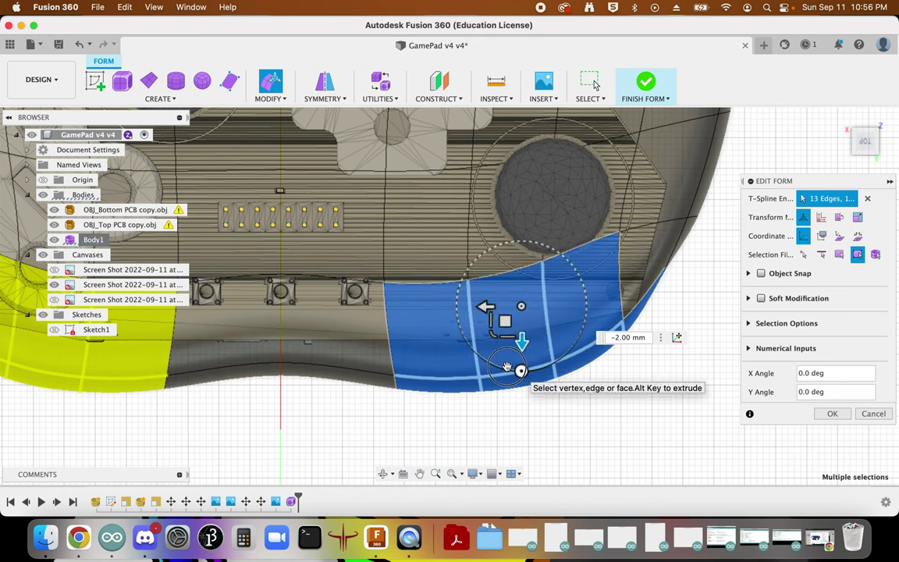
Step: Rotate the shoulder faces by -10°, move them outward 1 mm, and apply the form edit
left_click_drag(515, 370, 506, 373)
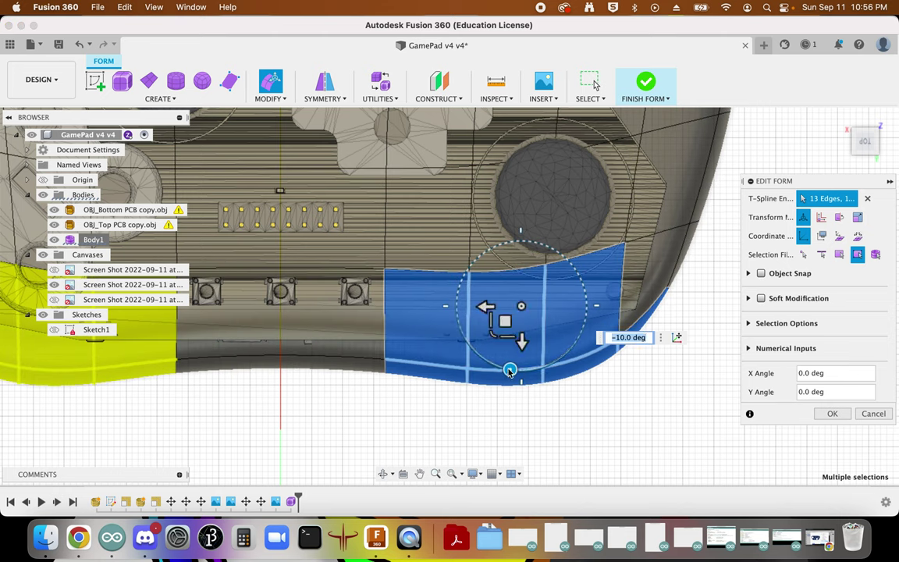
key("Return")
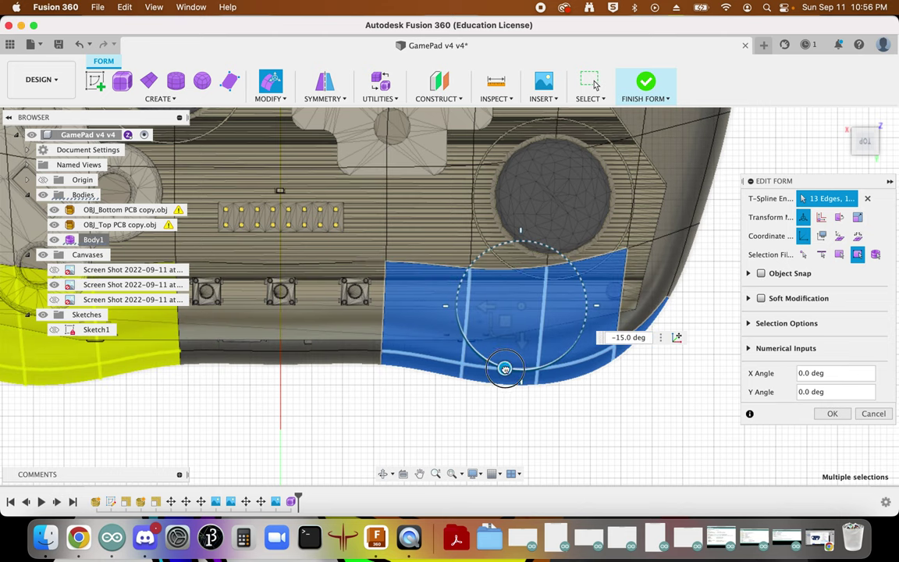
left_click_drag(505, 368, 508, 369)
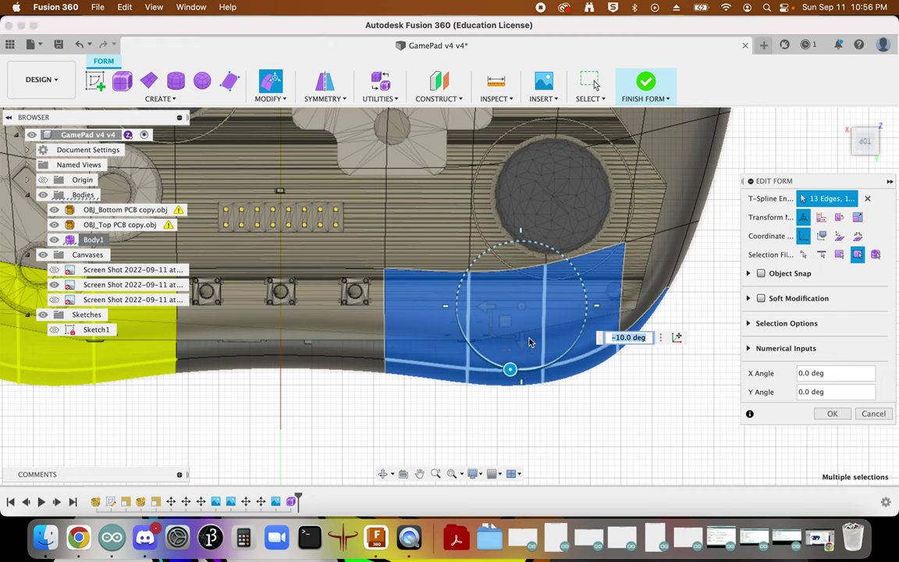
left_click_drag(523, 342, 526, 354)
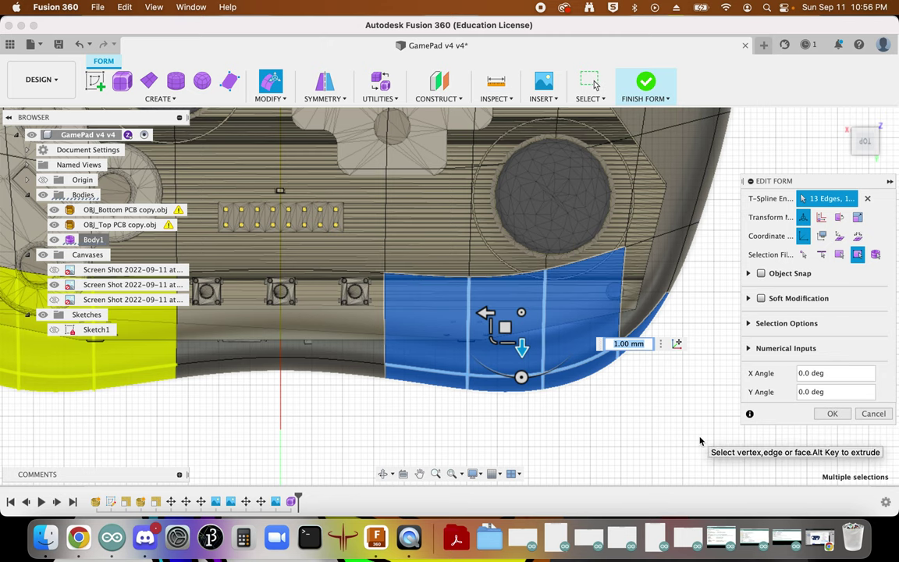
scroll(547, 433, "down", 3)
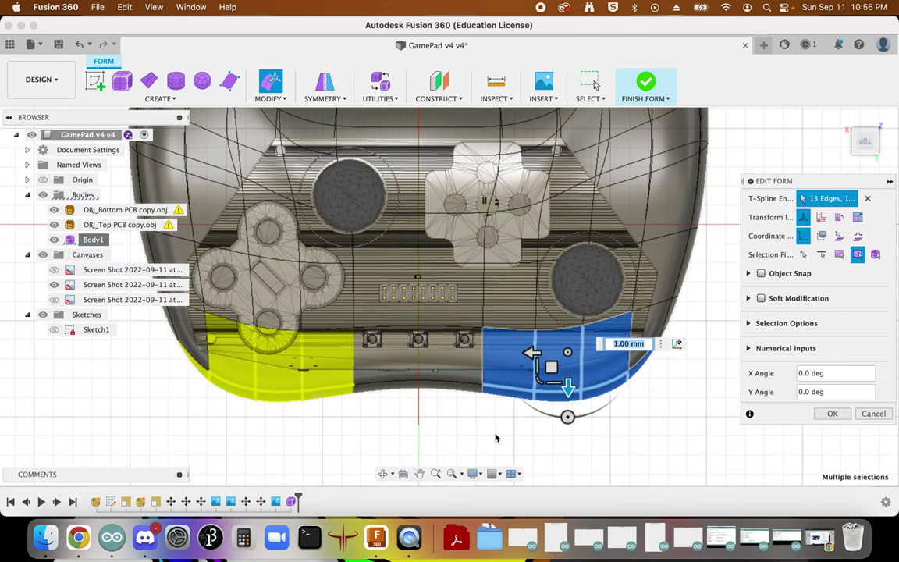
scroll(499, 436, "up", 3)
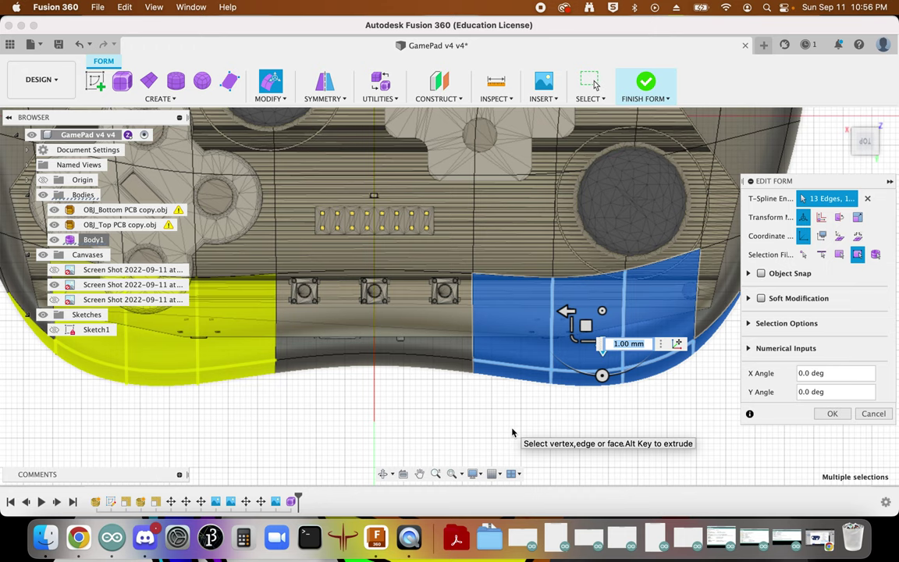
left_click(832, 415)
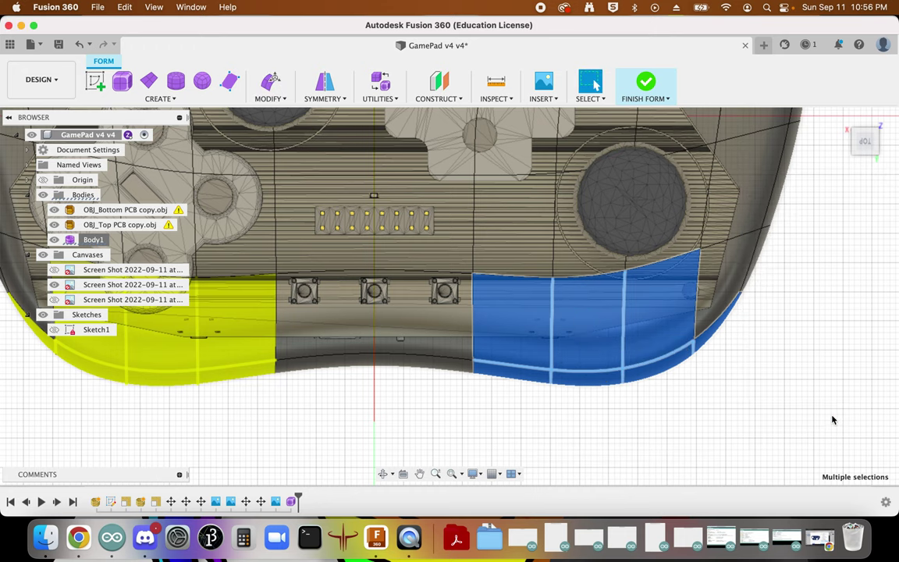
left_click(788, 340)
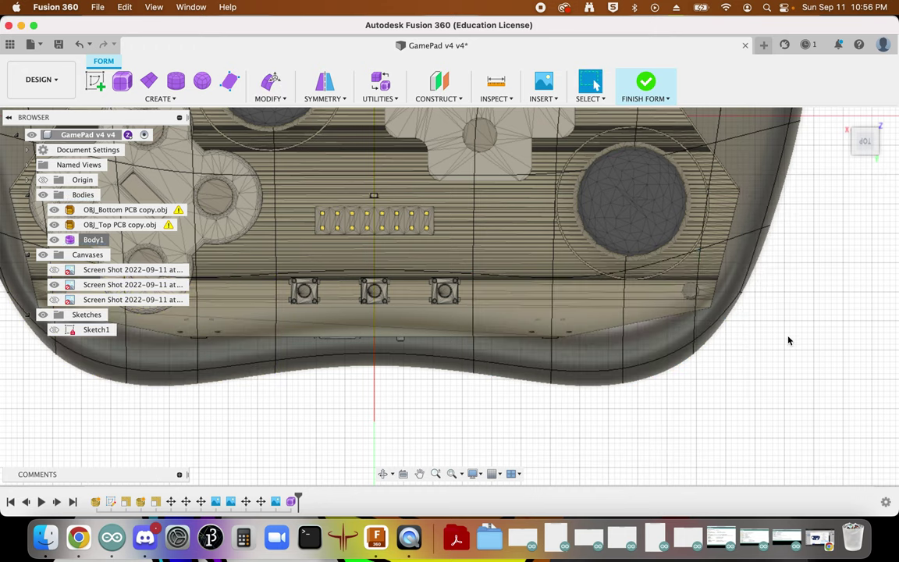
Step: Select the faces around the body's lower back edge in the side view and move them about 1.62 mm inward and 1.22 mm up with Edit Form
left_click(848, 128)
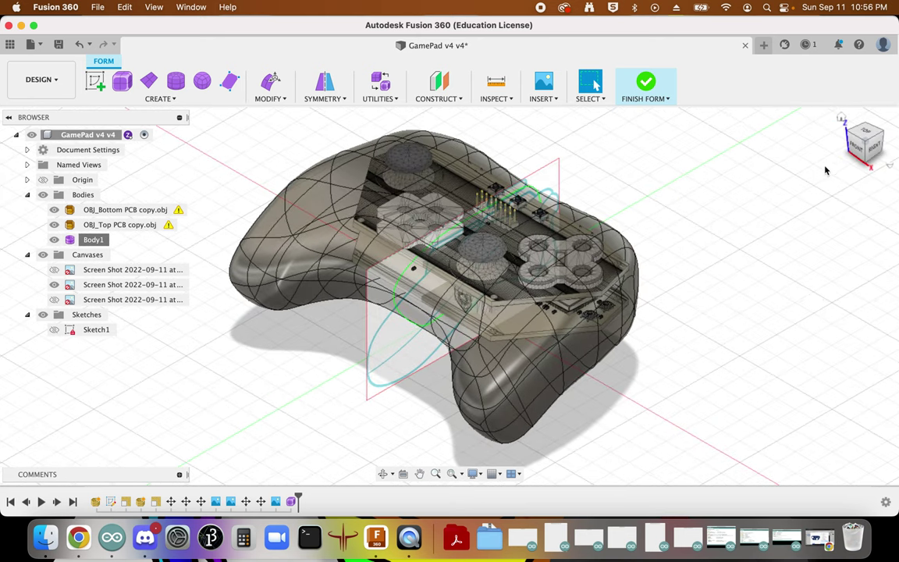
left_click(866, 149)
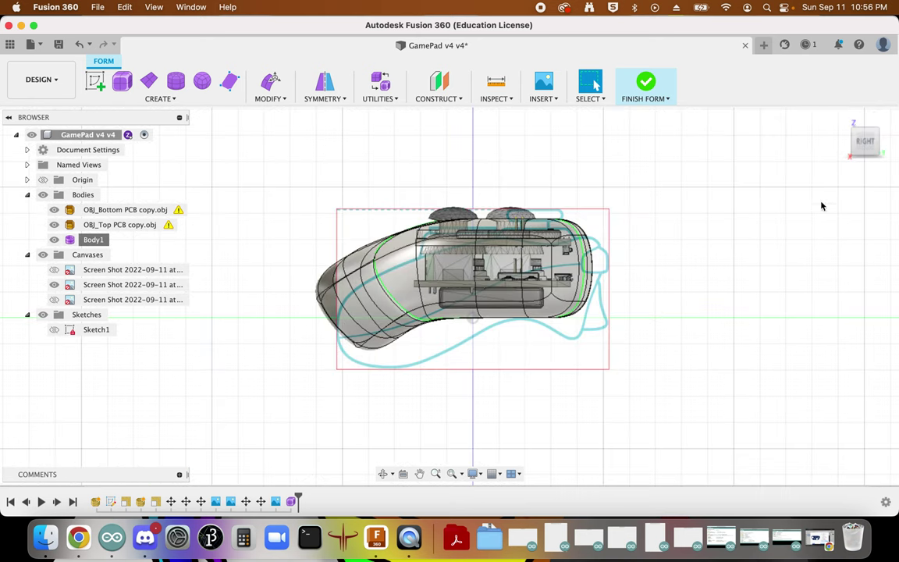
mouse_move(866, 150)
left_mouse_down()
mouse_move(864, 133)
mouse_move(865, 146)
mouse_move(821, 160)
mouse_move(781, 129)
mouse_move(771, 134)
mouse_move(852, 161)
left_mouse_up()
left_click(864, 144)
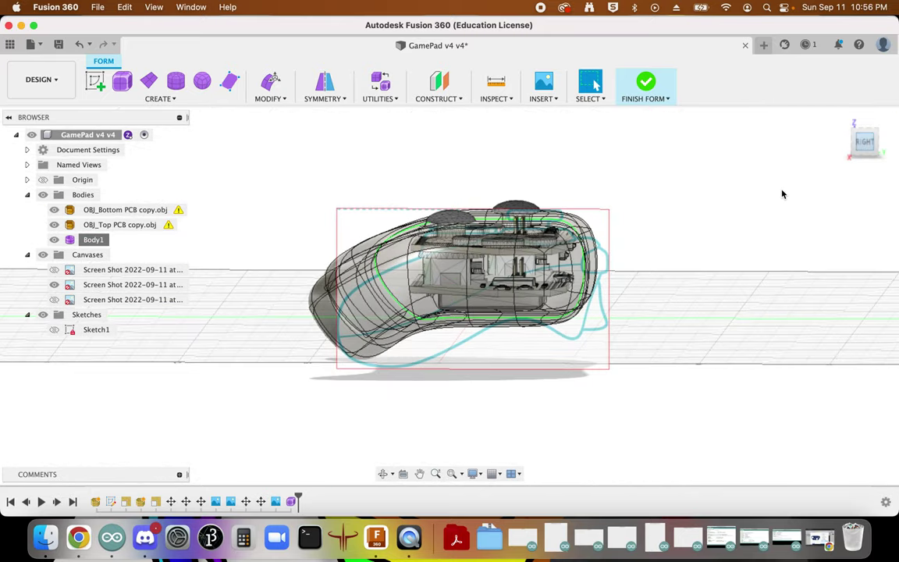
left_click_drag(625, 353, 565, 293)
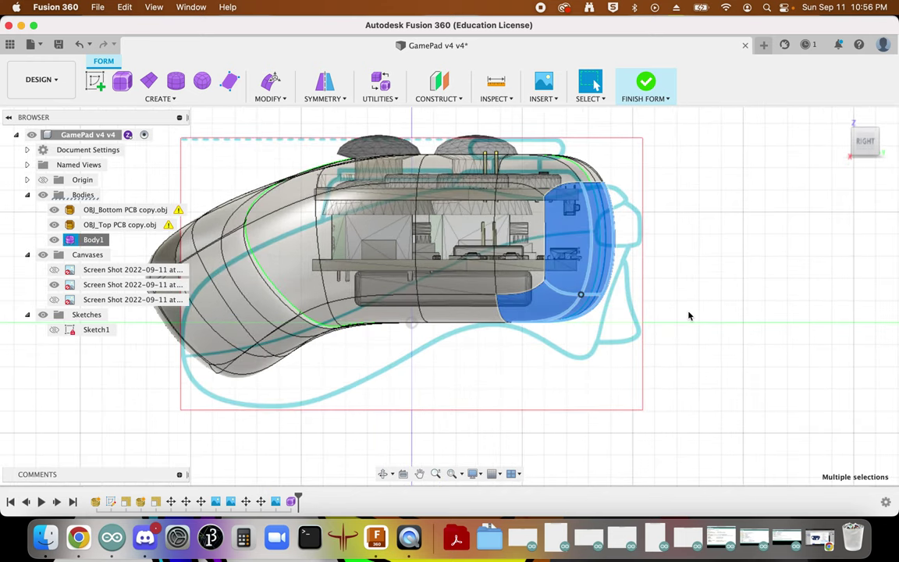
left_click(616, 352)
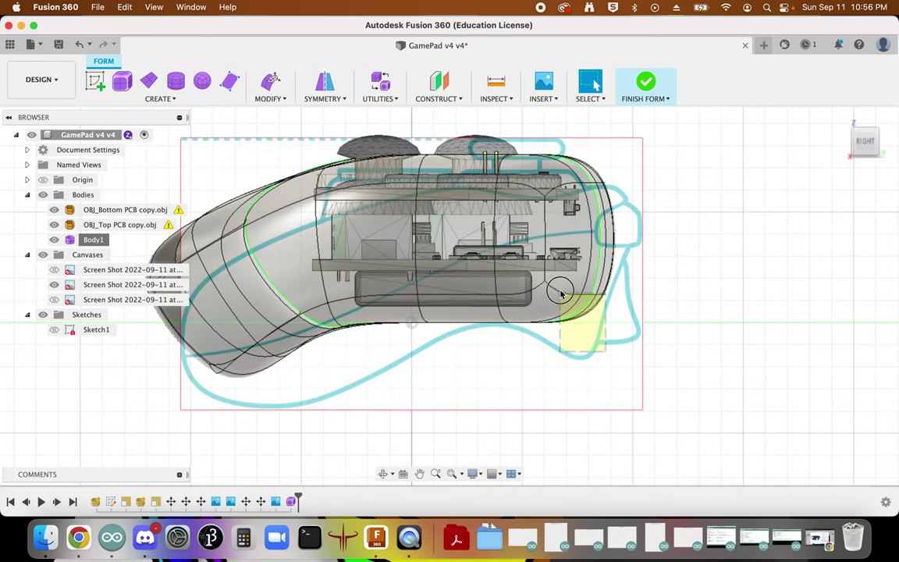
left_click_drag(560, 292, 558, 291)
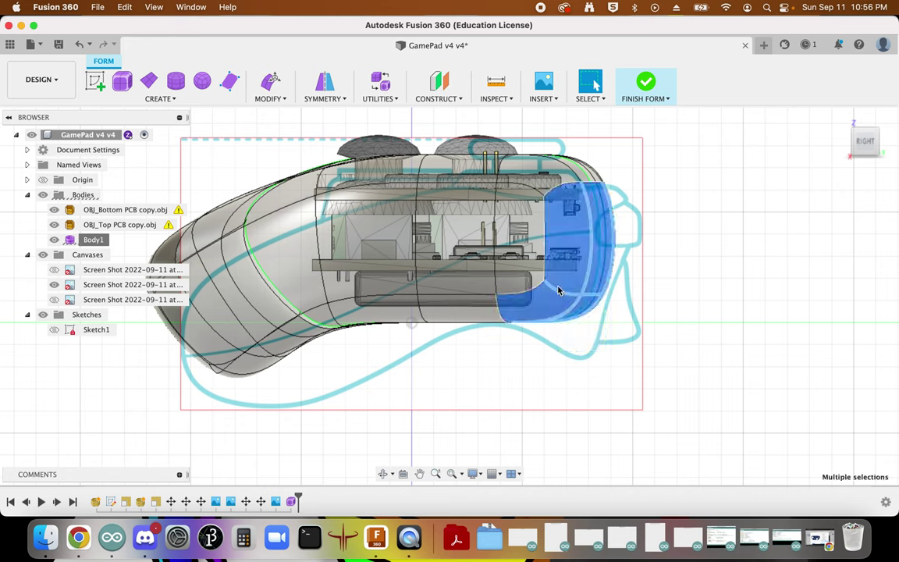
left_click(270, 81)
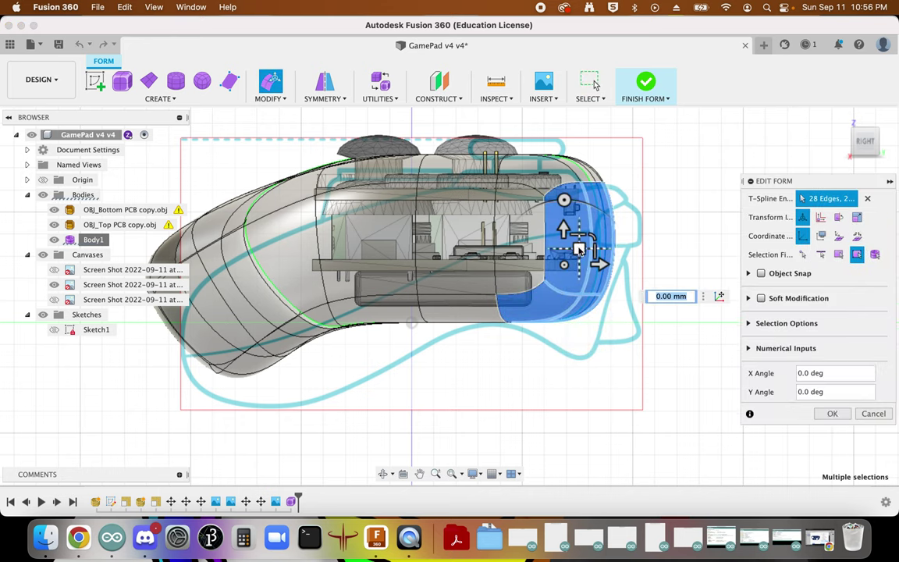
left_click_drag(567, 221, 566, 227)
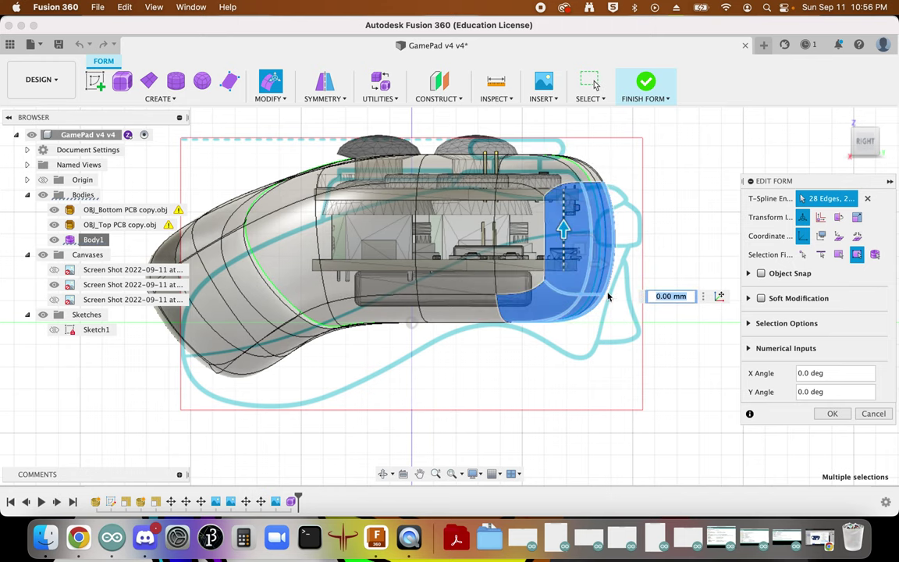
scroll(598, 261, "up", 5)
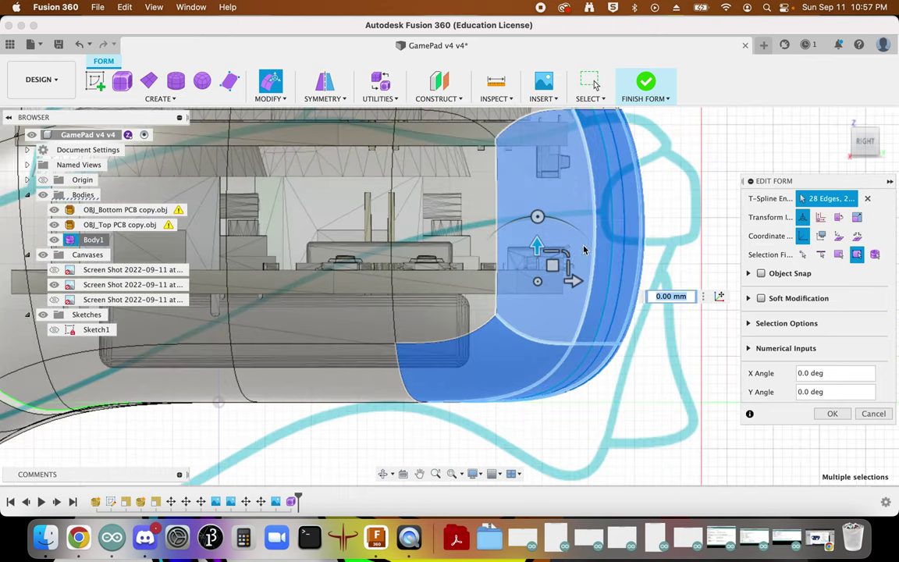
left_click_drag(552, 266, 538, 255)
scroll(539, 257, "down", 5)
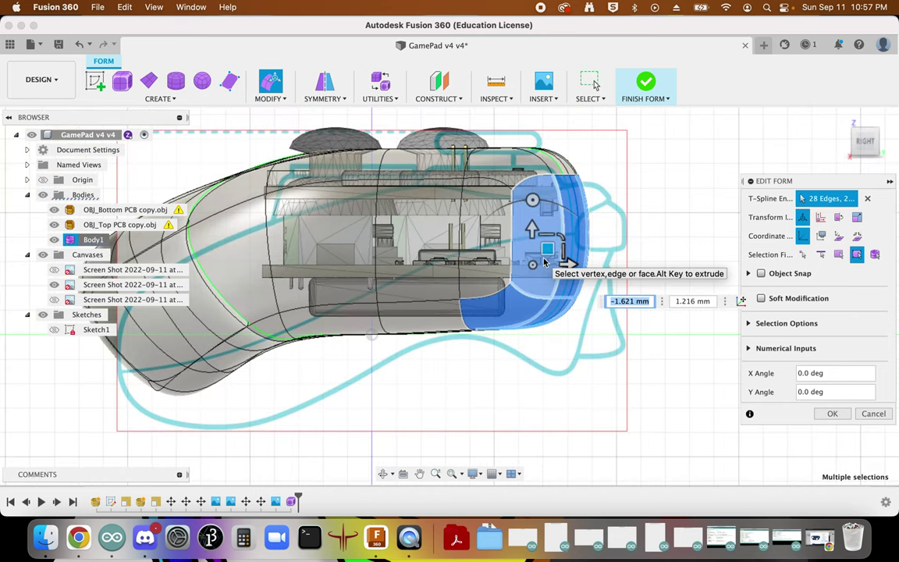
Step: Move the selected back-edge faces 2 mm outward in the top view and apply the form edit
left_click_drag(856, 162, 847, 185)
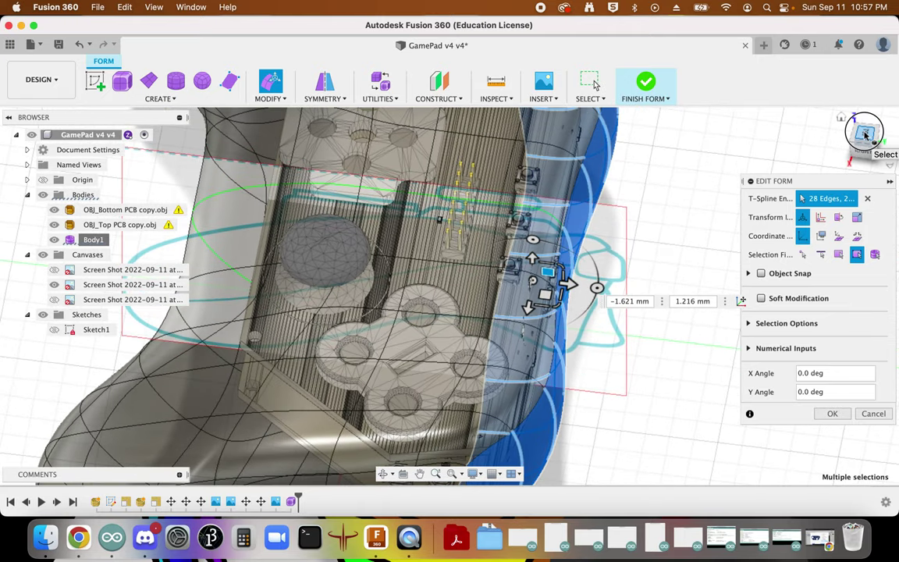
left_click(865, 134)
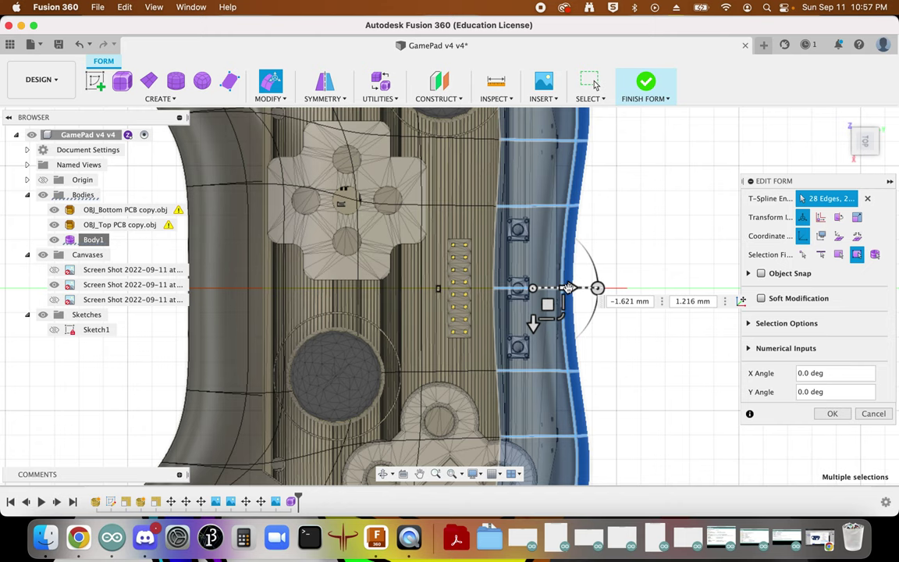
left_click(570, 288)
left_click_drag(582, 291, 578, 291)
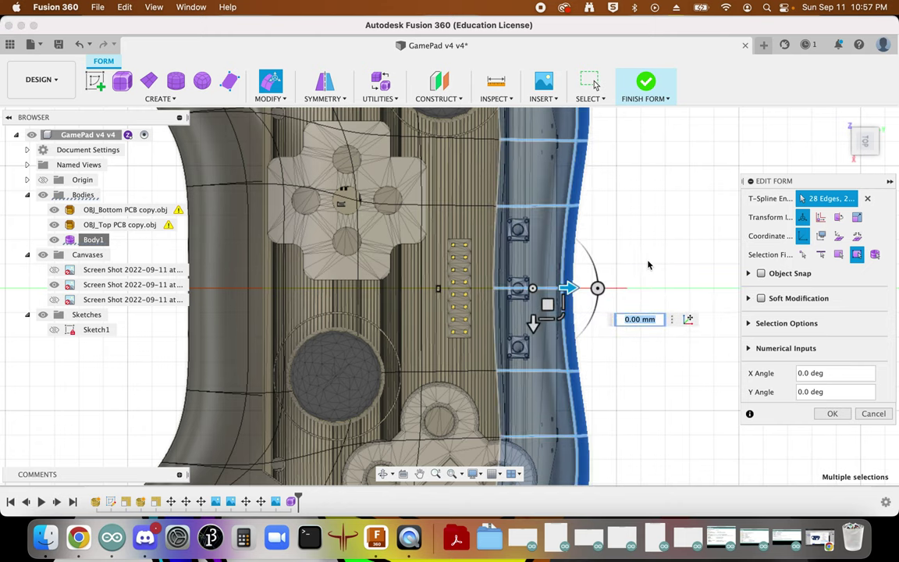
scroll(656, 273, "down", 8)
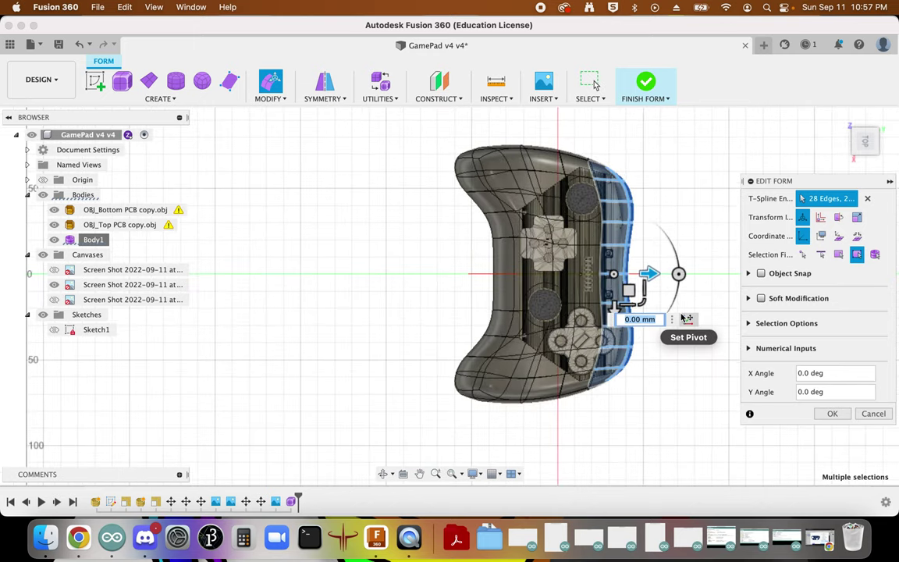
scroll(616, 278, "up", 10)
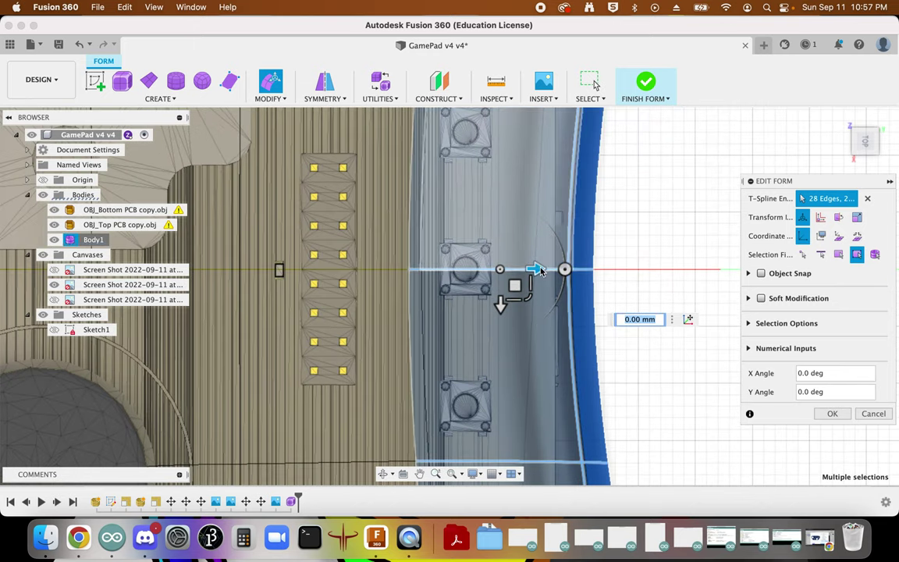
left_click_drag(537, 267, 559, 269)
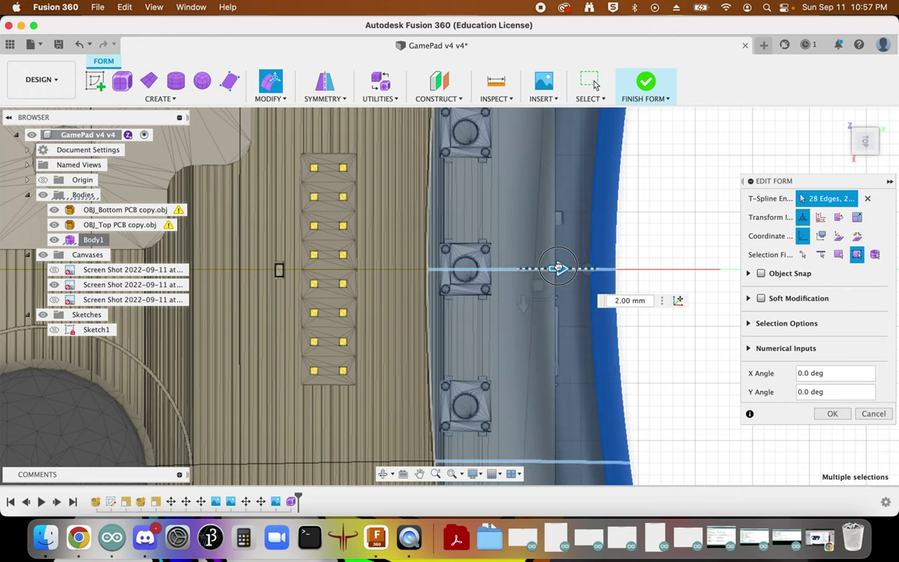
left_click(832, 413)
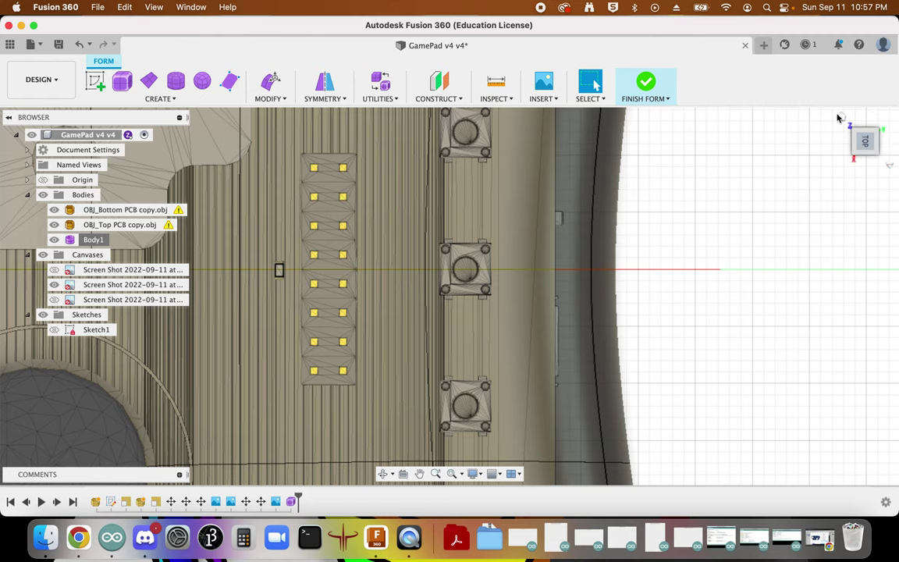
Step: Turn to the front view of the body, hide the side reference canvas and show the front one
left_click(840, 117)
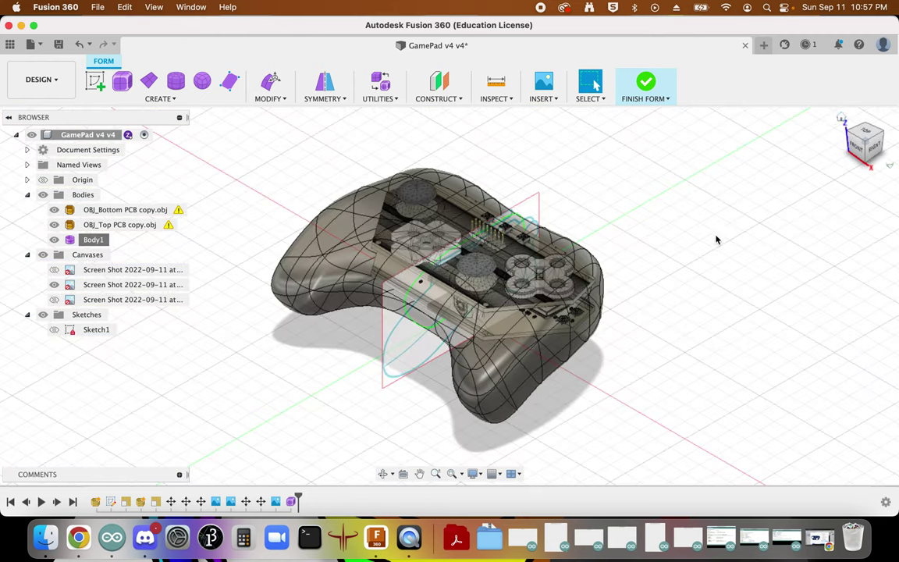
left_click(872, 149)
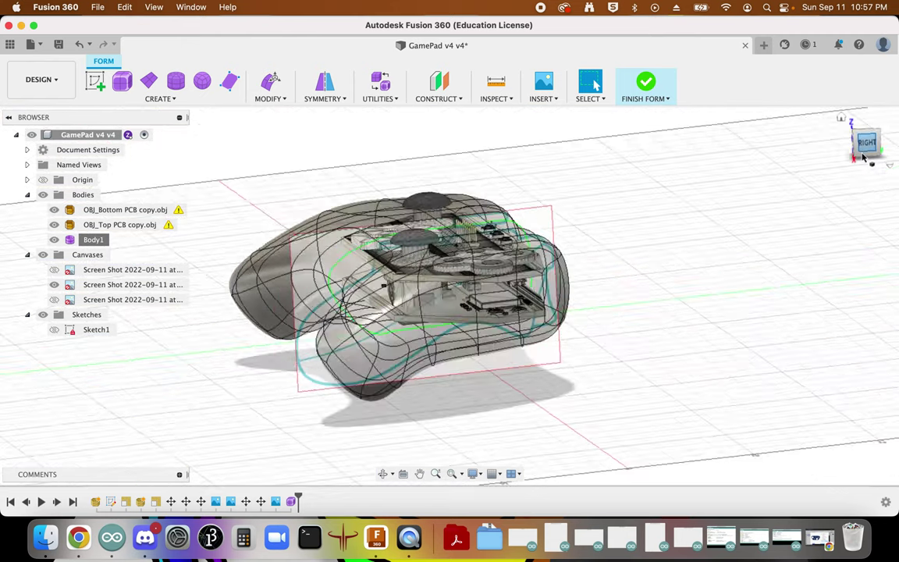
left_click(841, 118)
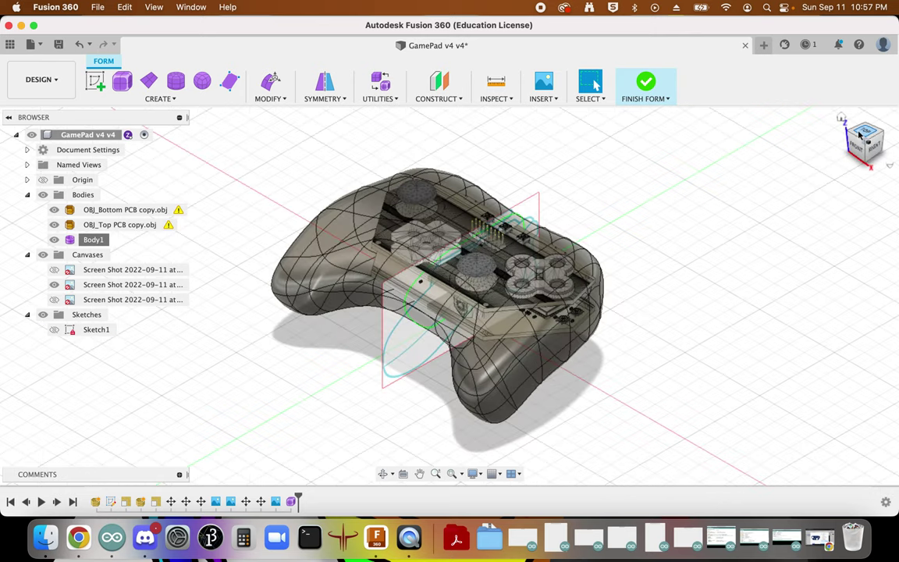
left_click(860, 134)
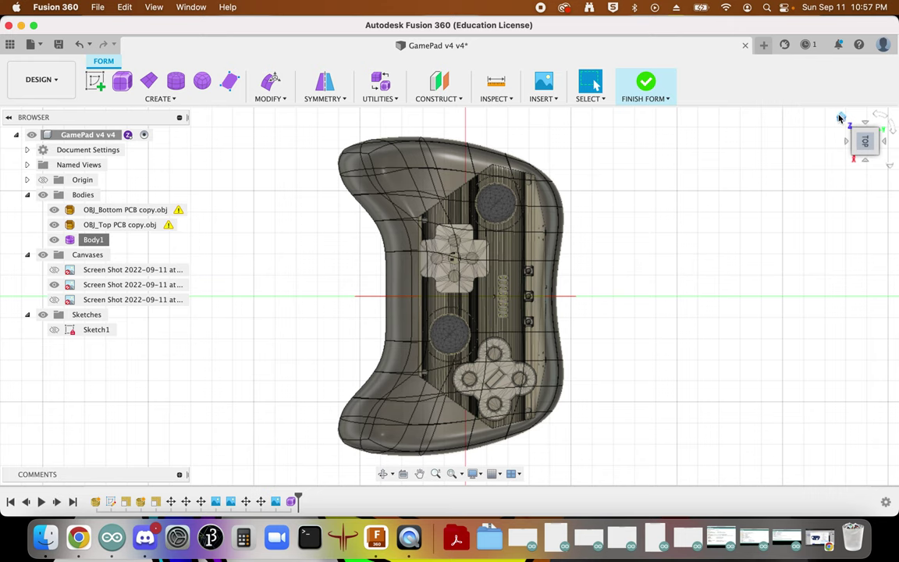
left_click(840, 117)
left_click(856, 148)
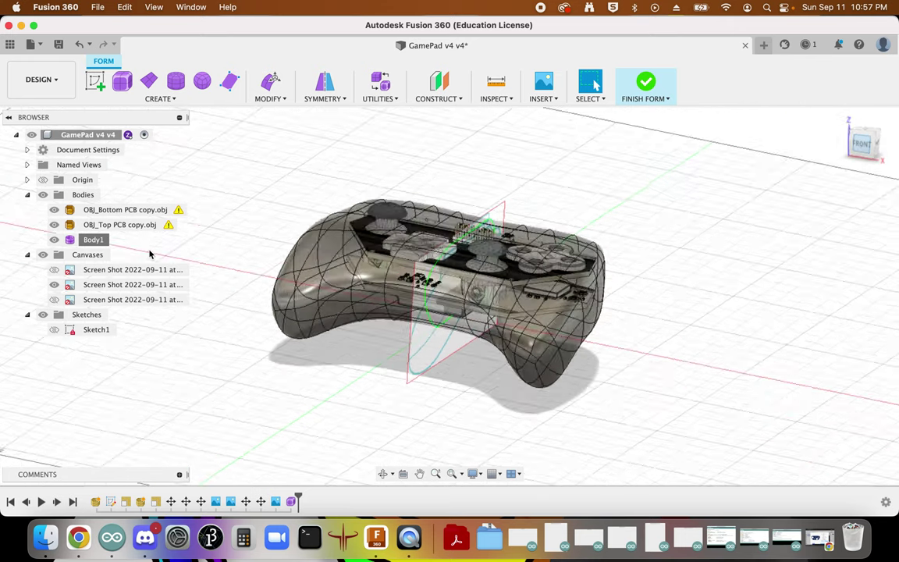
left_click(54, 301)
left_click(54, 302)
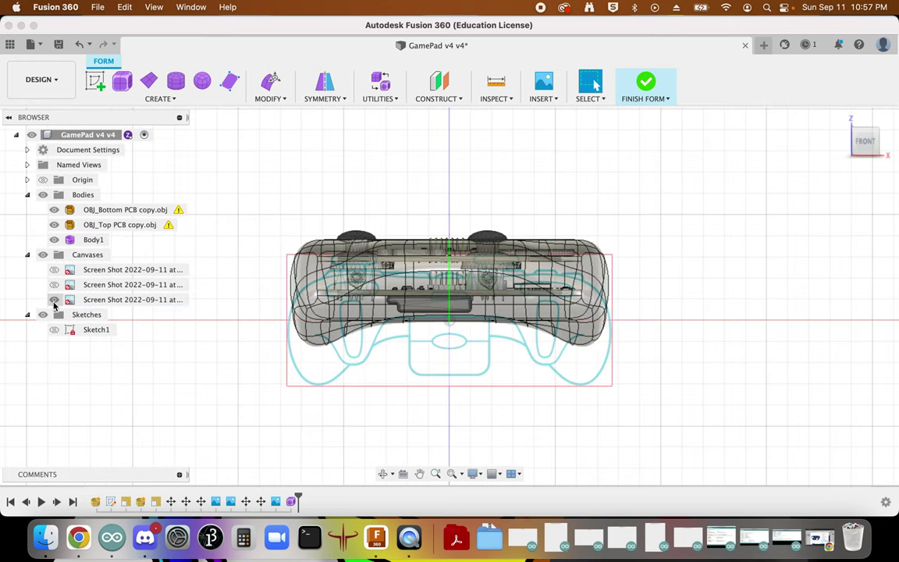
Step: Move the front reference canvas up 15 mm along Z to align it with the gamepad body
scroll(271, 326, "up", 3)
left_click(101, 299)
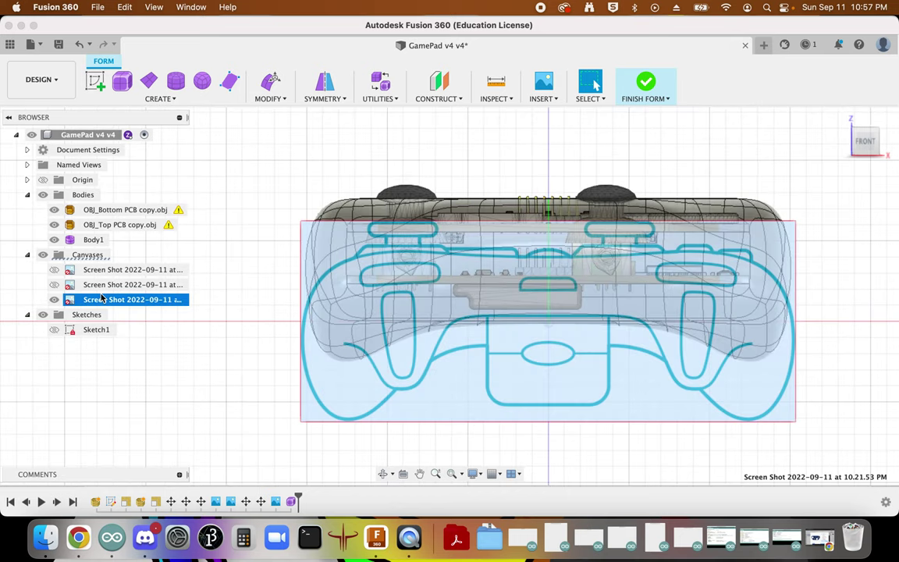
key("m")
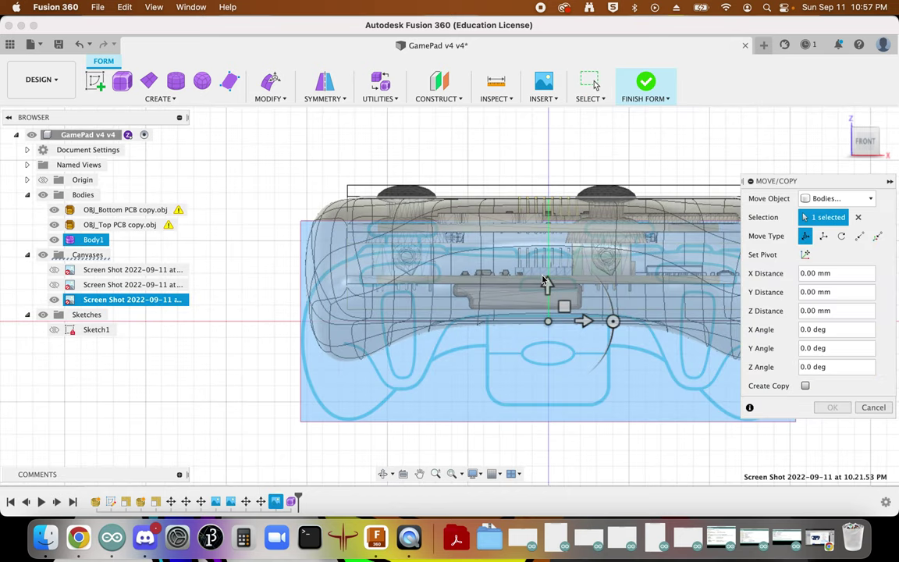
left_click_drag(549, 277, 551, 236)
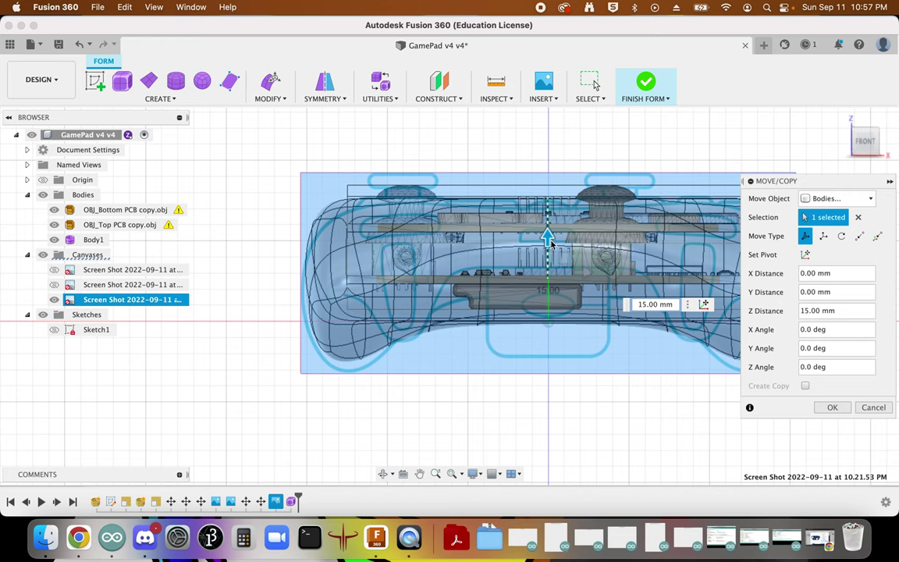
left_click(833, 408)
left_click(701, 318)
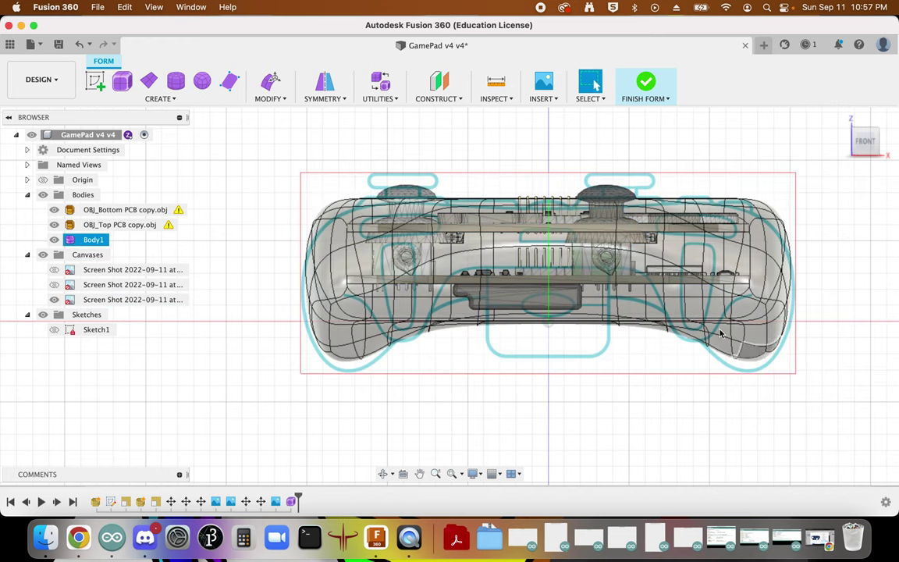
Step: Compare the body with the raised front canvas, hide that canvas, and inspect the body's outline from above
scroll(701, 319, "up", 3)
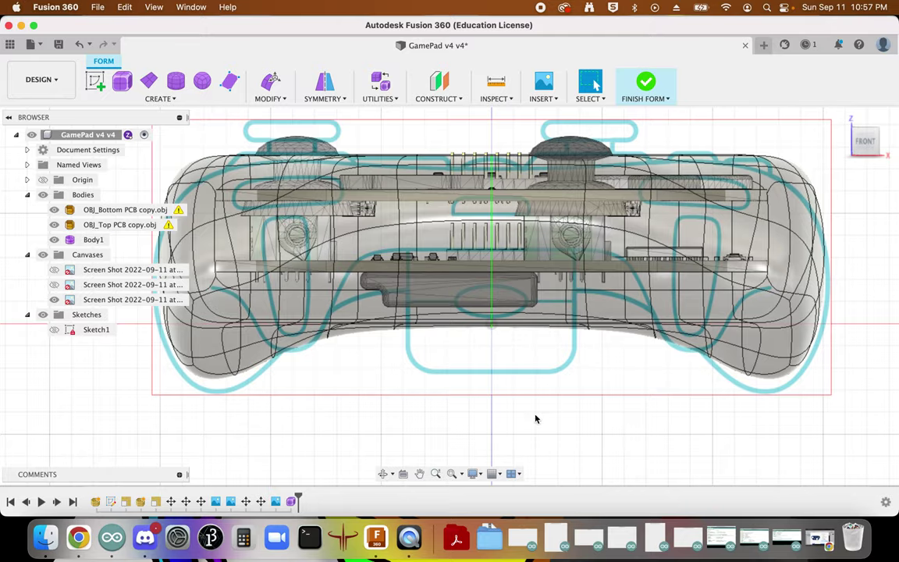
key("Escape")
mouse_move(861, 143)
left_mouse_down()
mouse_move(721, 142)
mouse_move(793, 140)
mouse_move(851, 161)
mouse_move(858, 132)
left_mouse_up()
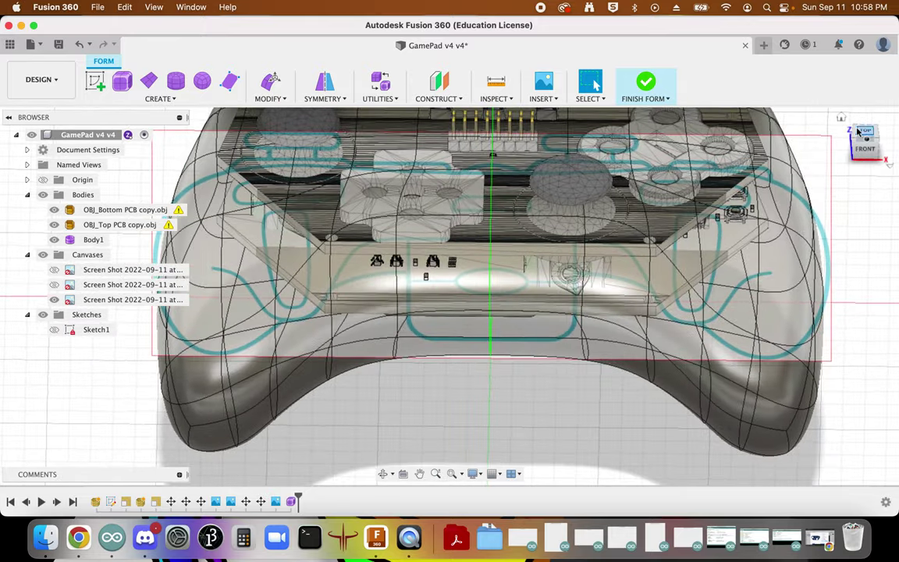
left_click(863, 132)
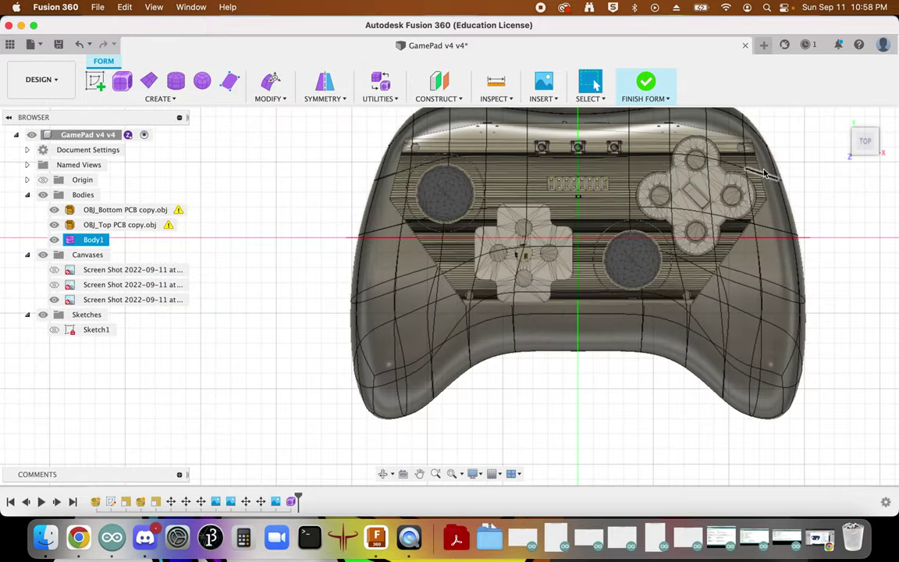
scroll(827, 125, "up", 5)
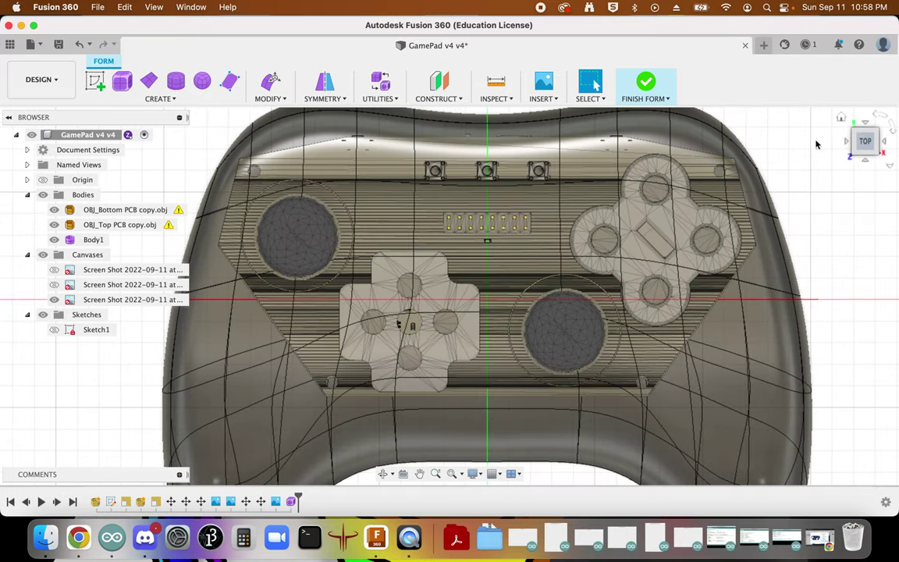
scroll(812, 141, "down", 2)
left_click(840, 117)
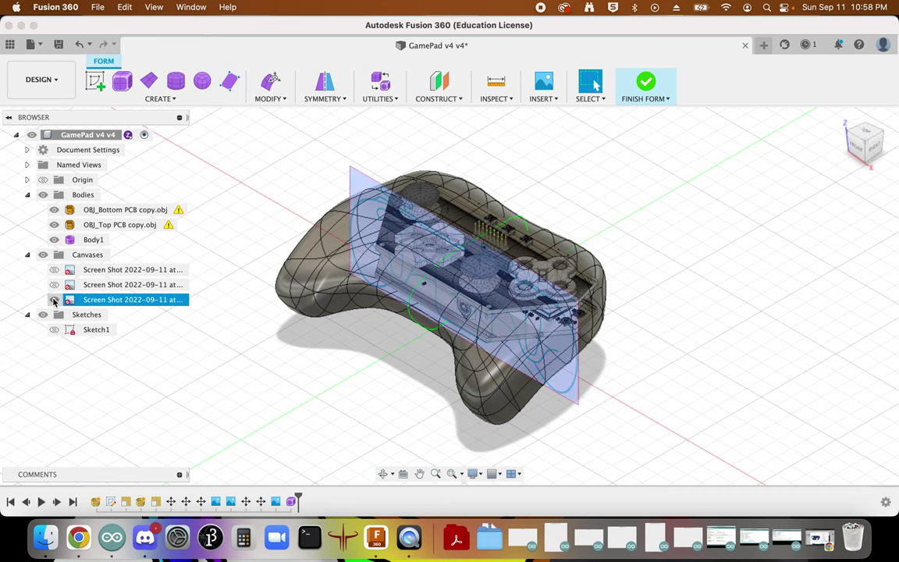
left_click(54, 301)
left_click_drag(865, 133, 864, 136)
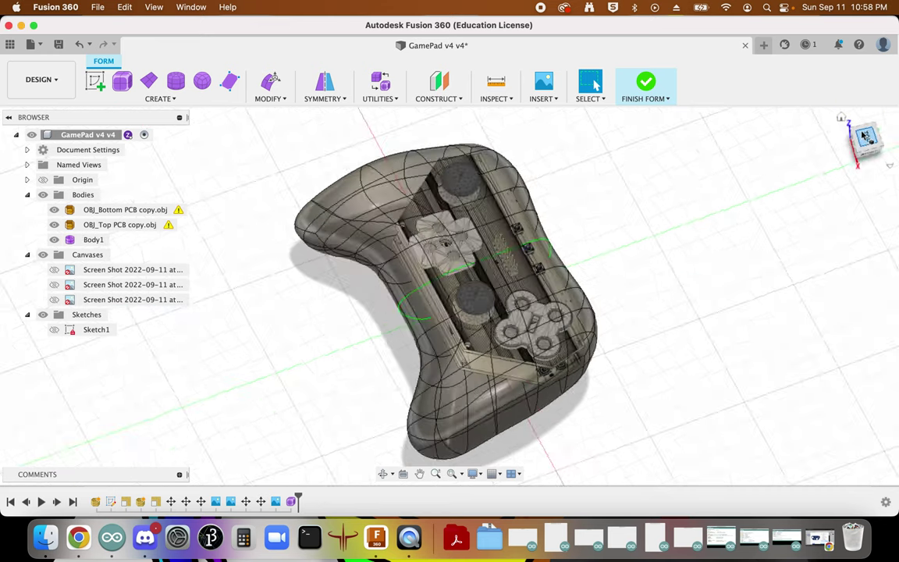
left_click(865, 134)
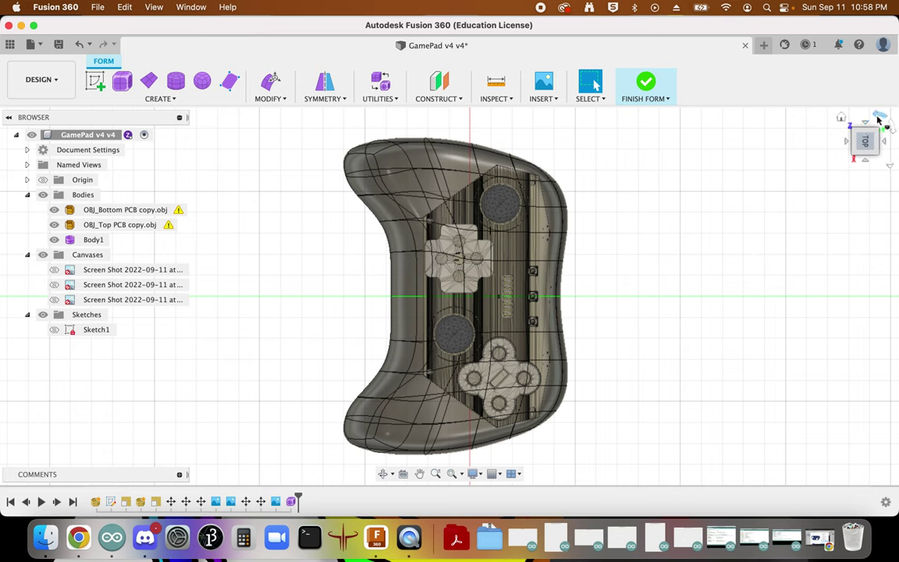
left_click(877, 118)
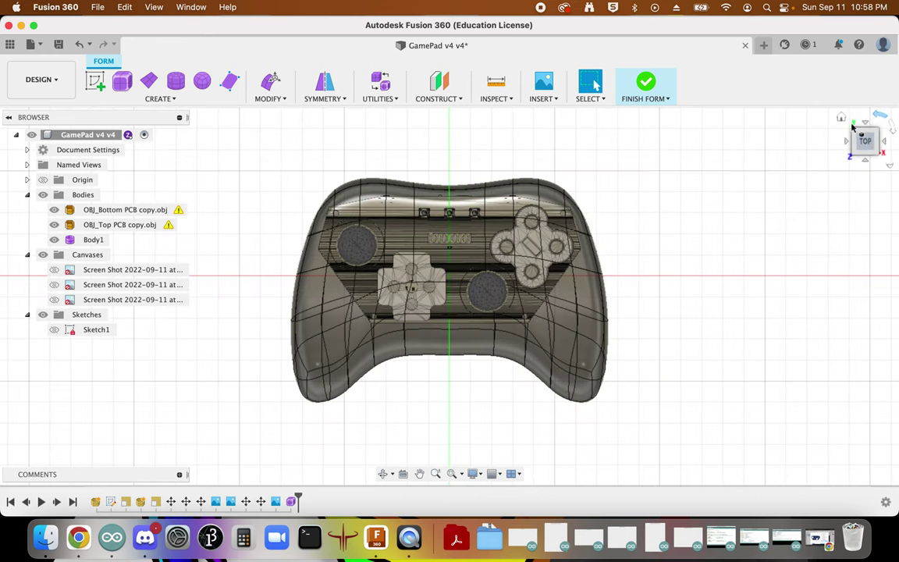
scroll(493, 298, "up", 3)
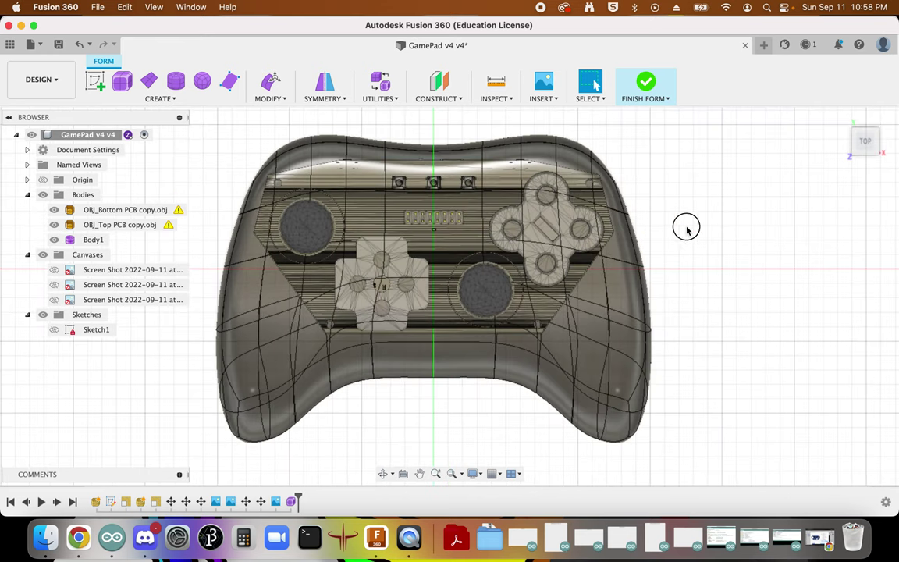
double_click(632, 339)
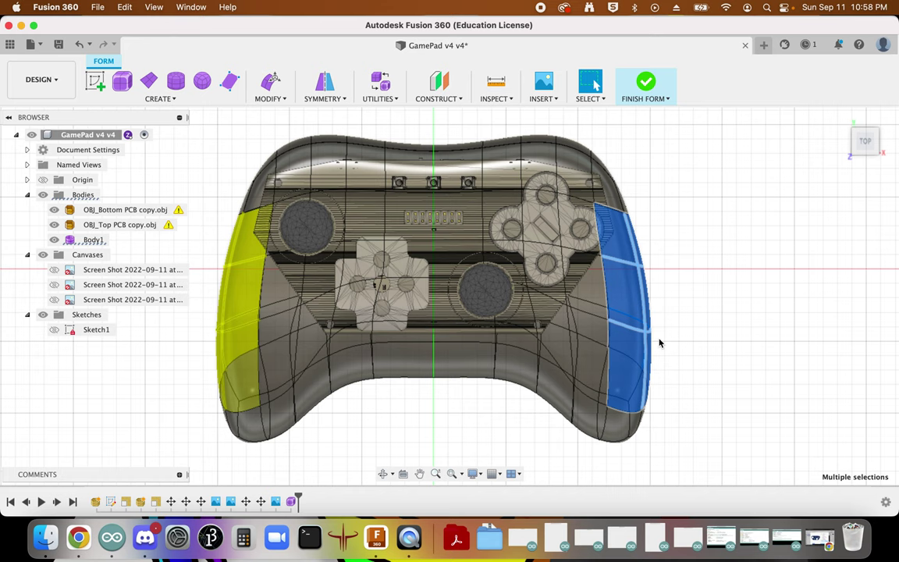
left_click(270, 80)
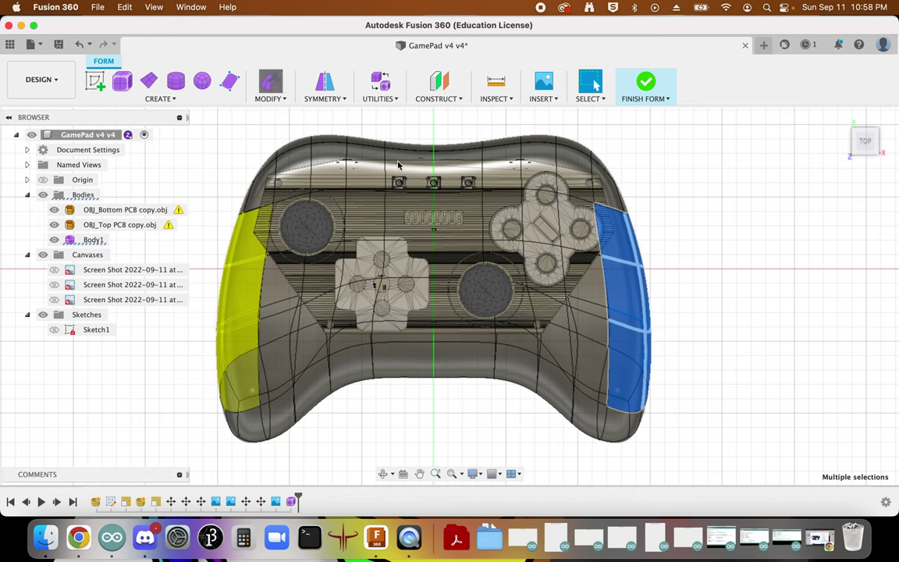
left_click_drag(658, 292, 687, 327)
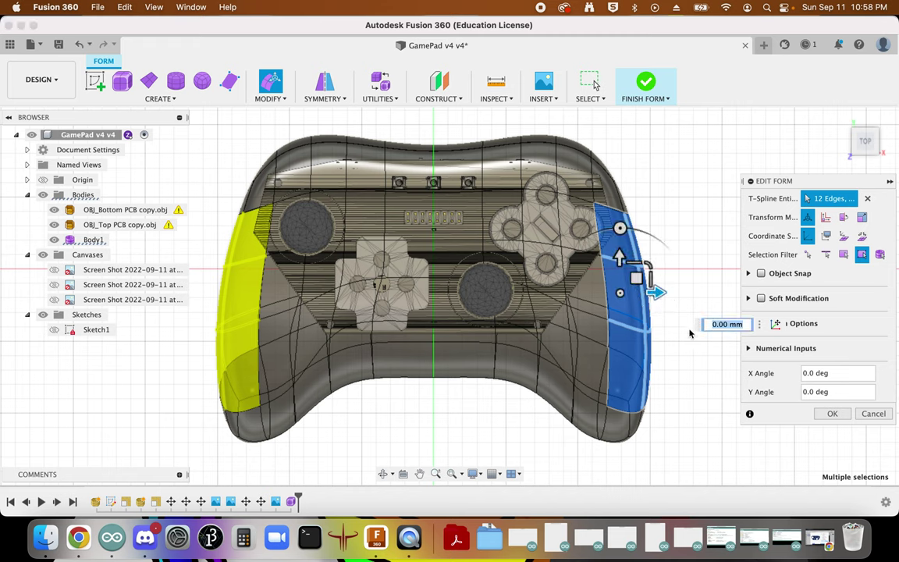
left_click(685, 369)
left_click_drag(703, 382, 614, 311)
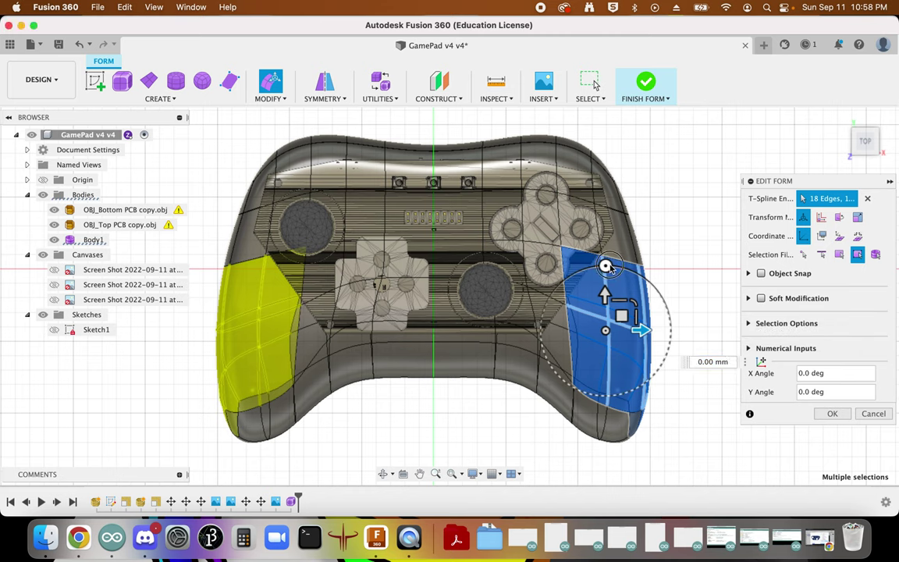
left_click_drag(606, 266, 612, 267)
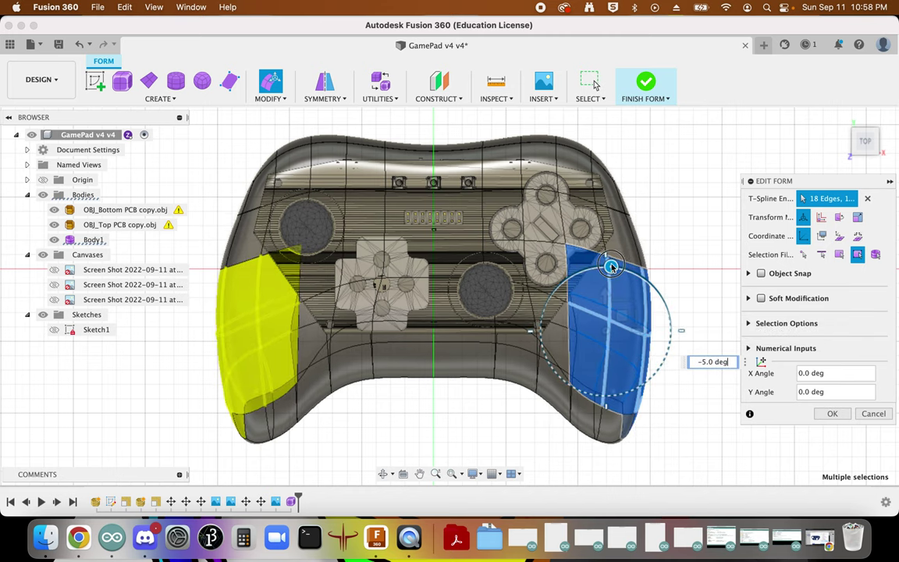
left_click(872, 414)
left_click(710, 308)
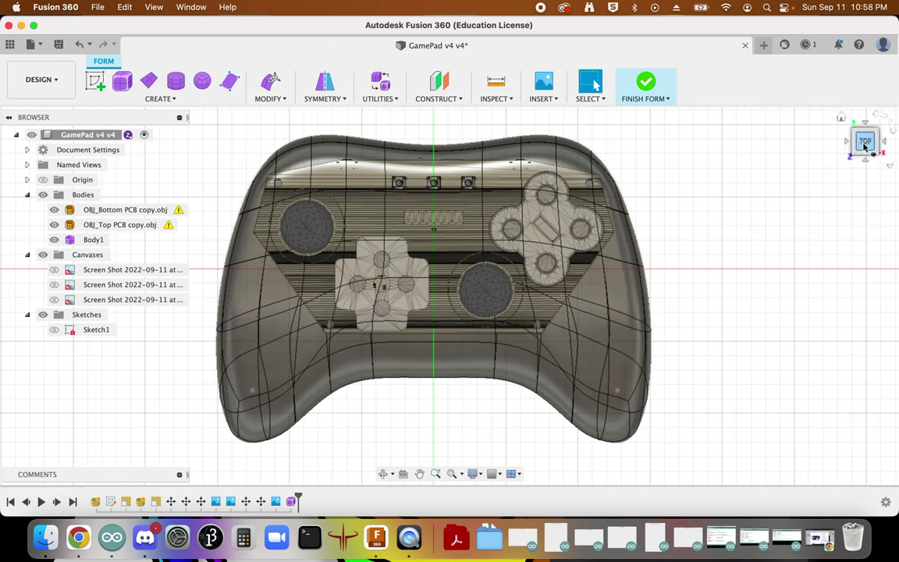
Step: Return the gamepad to the home view and save the design as a new version with the description User Saved
left_click(841, 117)
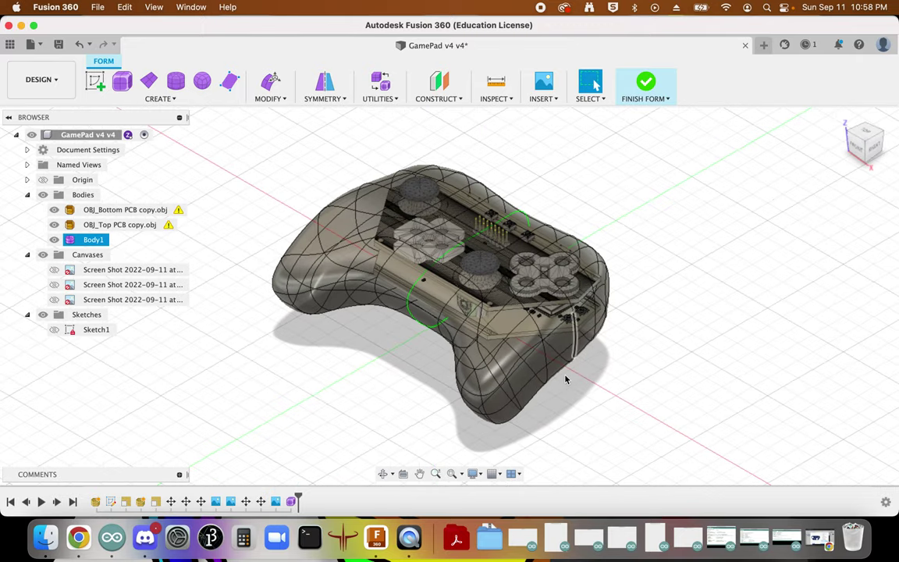
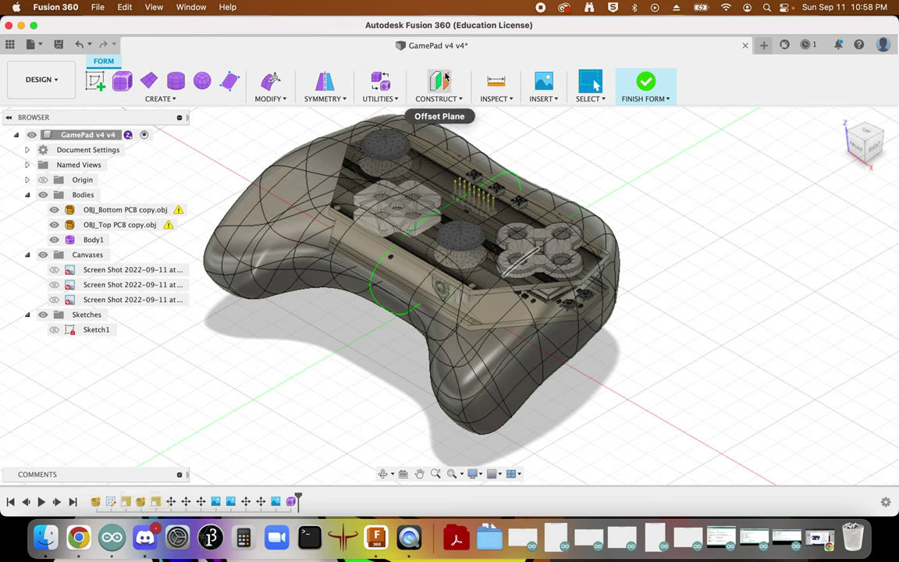
key("super+s")
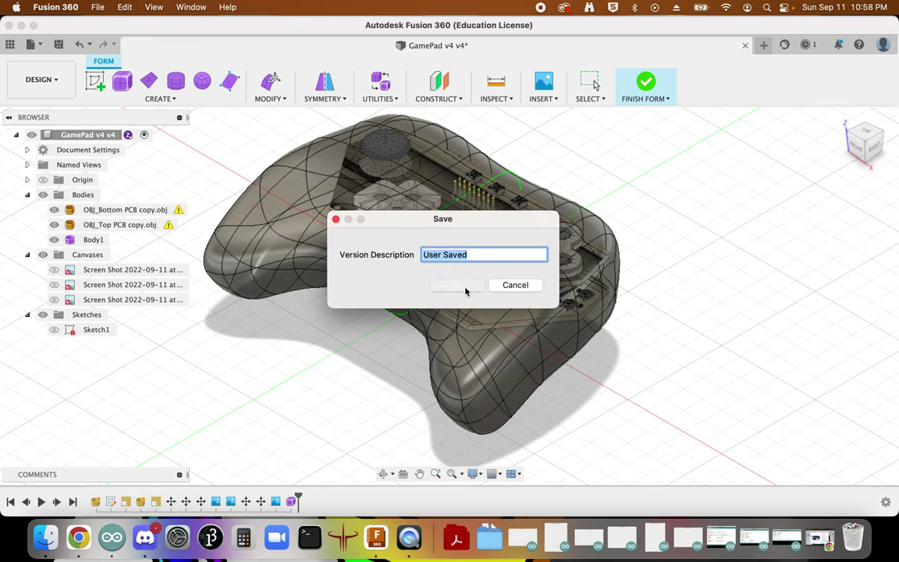
left_click(464, 292)
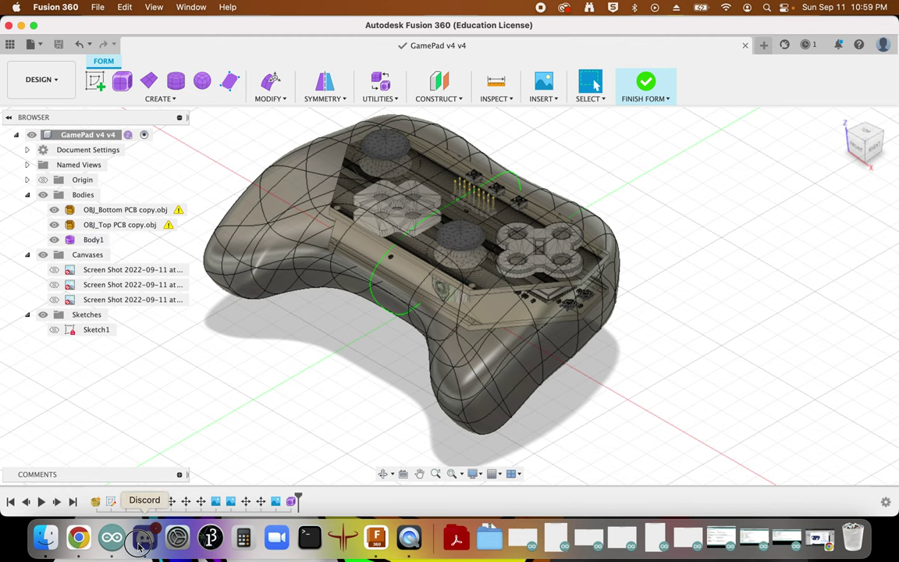
Step: Switch to Chrome to check the X-BOX Series X Controller tutorial video, and return to the gamepad model in Fusion 360
left_click(143, 537)
left_click(78, 538)
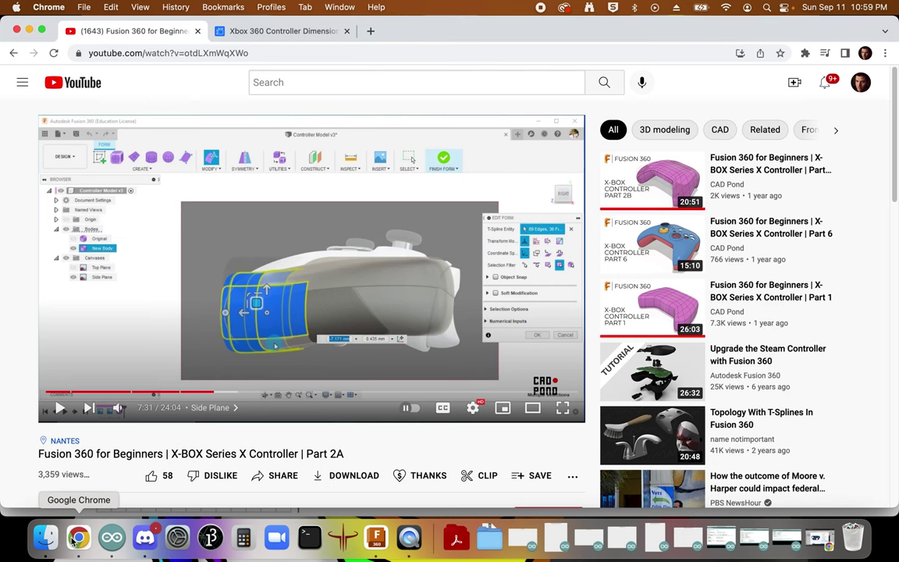
left_click(376, 538)
left_click(665, 194)
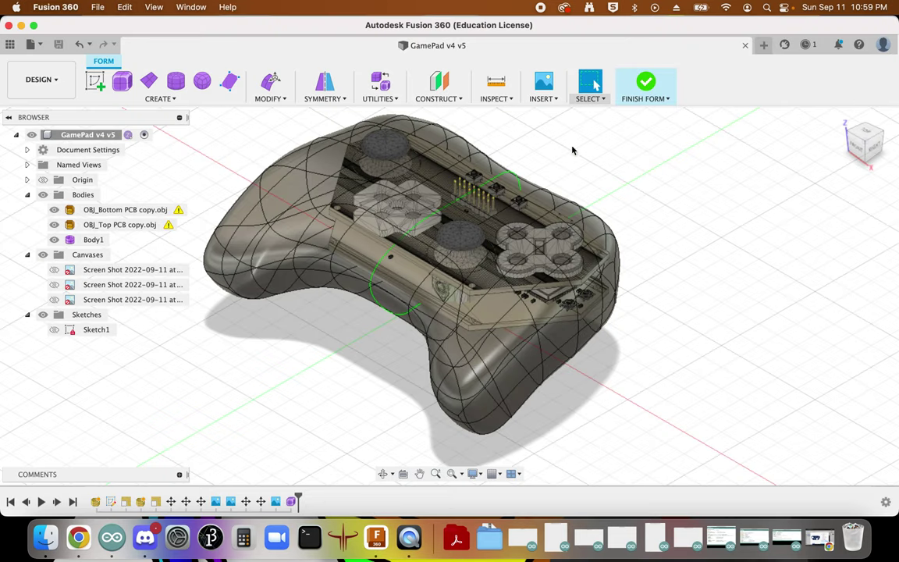
Step: Inspect the gamepad body from the left and right sides, checking how the PCB meshes and thumbsticks sit inside the shell
left_click(864, 133)
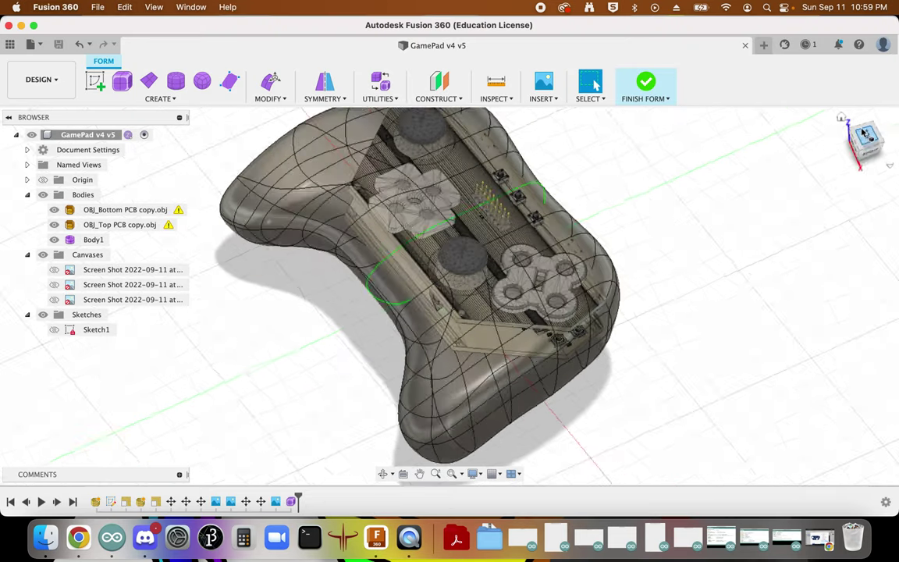
left_click(866, 125)
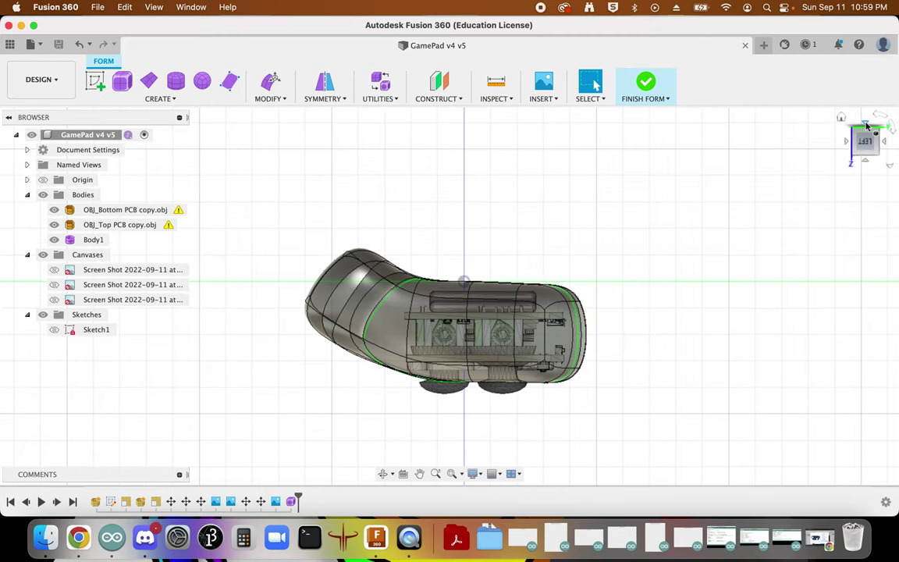
left_click(842, 118)
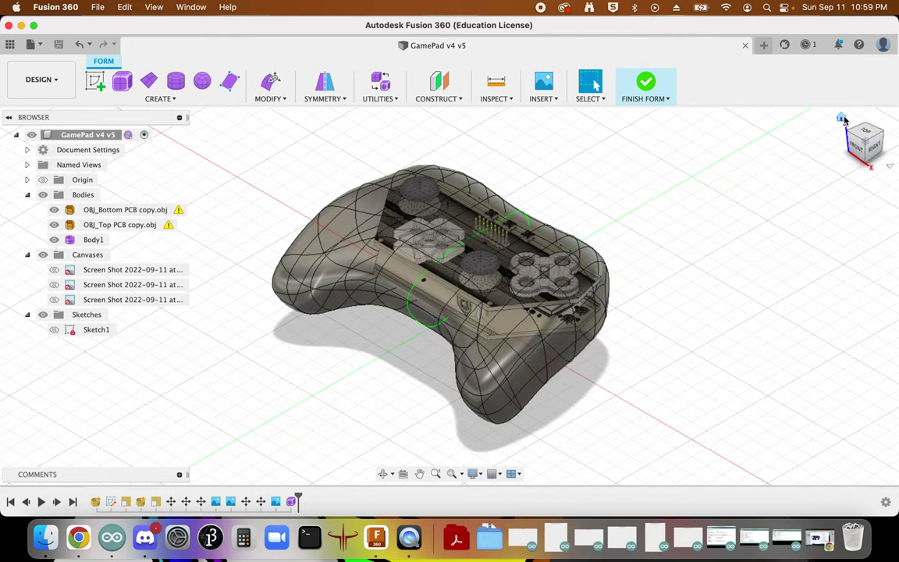
left_click(874, 149)
left_click(561, 245)
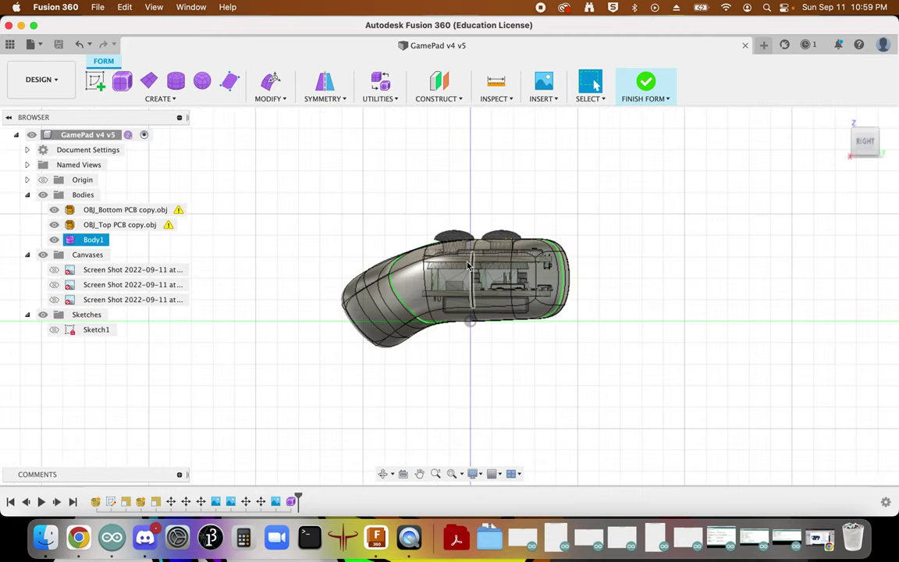
key("Escape")
mouse_move(866, 143)
left_mouse_down()
mouse_move(869, 152)
mouse_move(868, 141)
left_mouse_up()
left_click(866, 143)
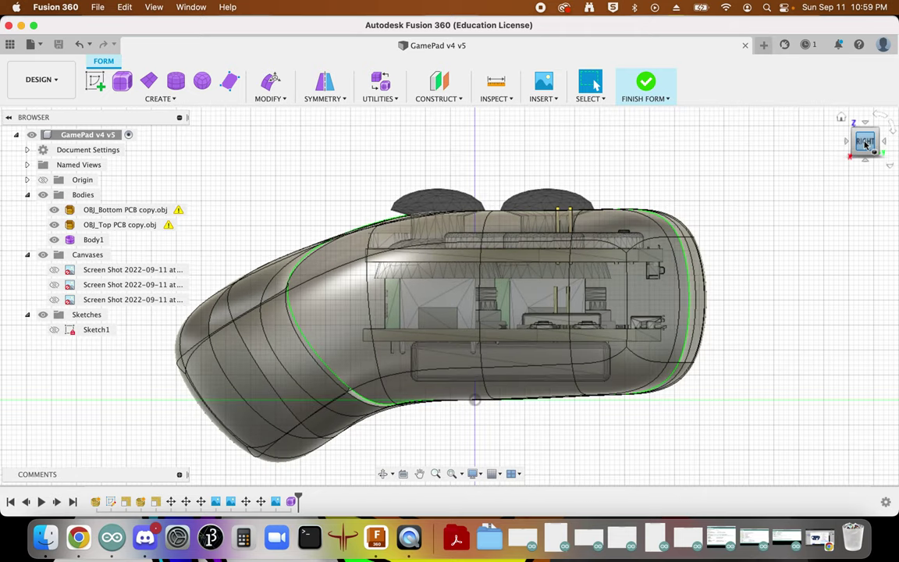
left_click_drag(864, 143, 861, 148)
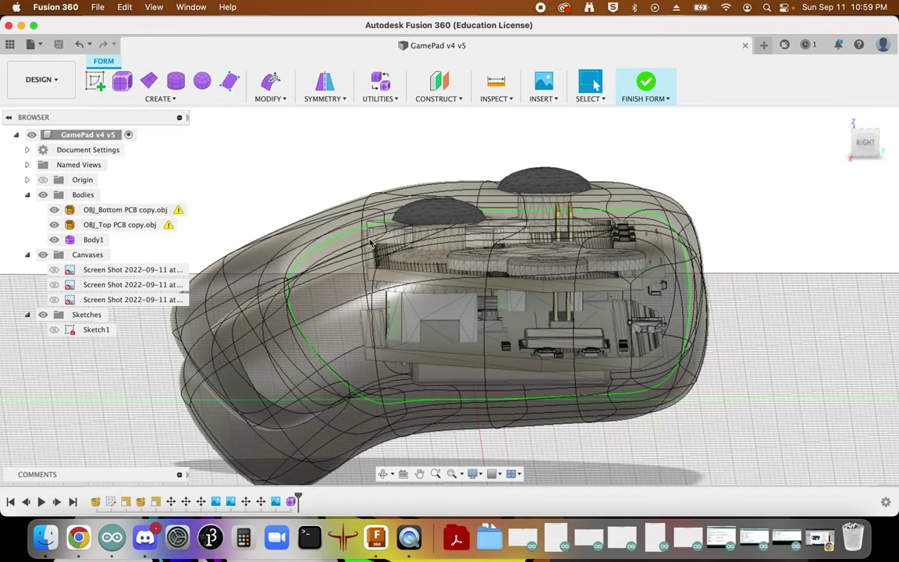
left_click(93, 210)
left_click(108, 226, "shift")
key("m")
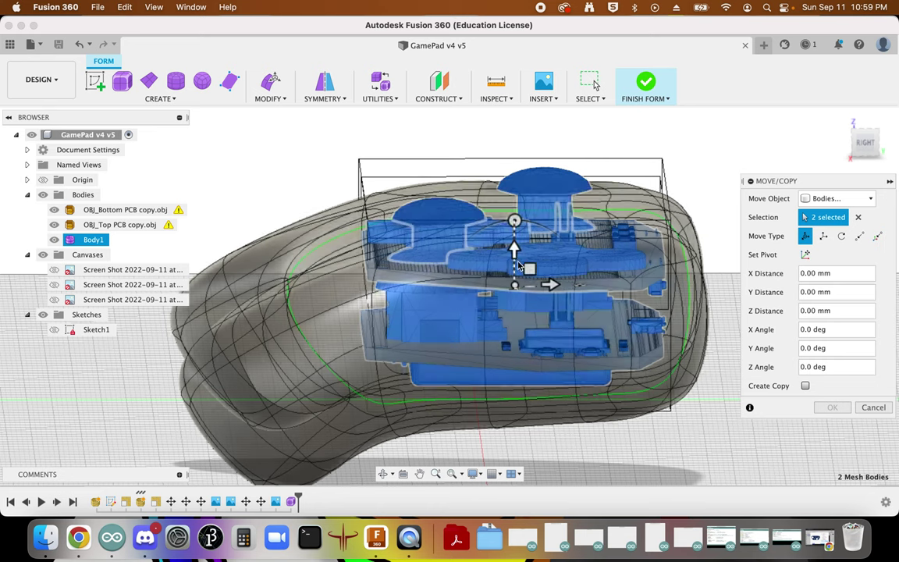
left_click_drag(514, 243, 515, 229)
left_click(864, 146)
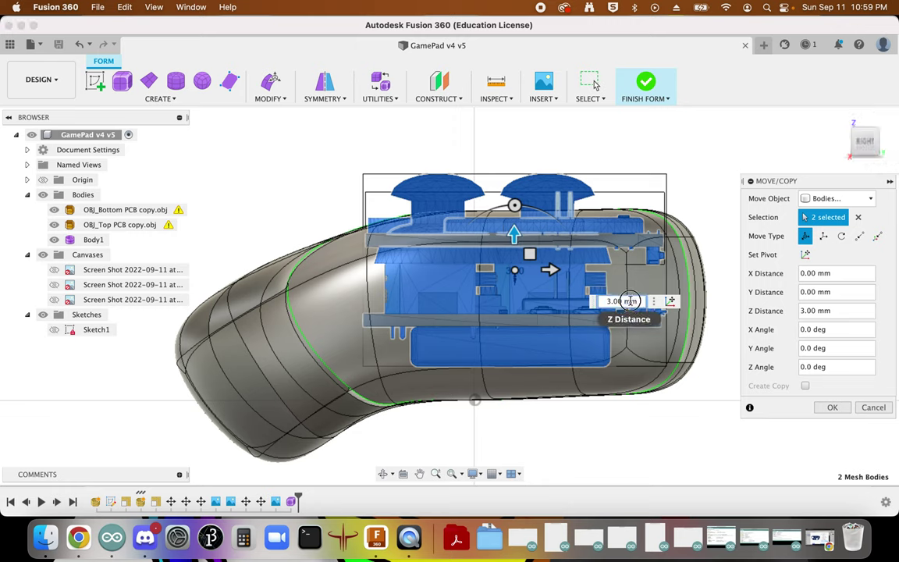
key("Return")
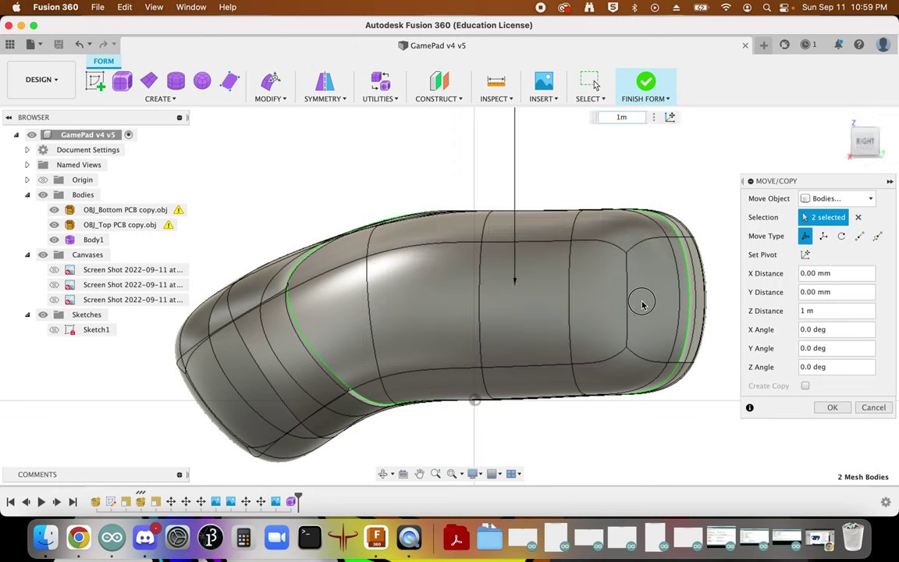
key("Escape")
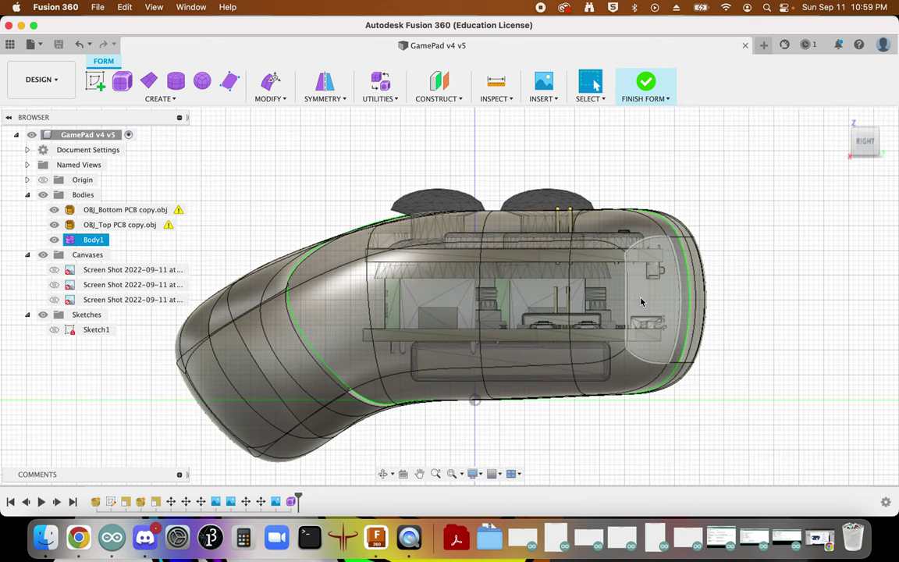
left_click_drag(117, 209, 281, 226)
middle_click_drag(781, 129, 868, 152, "shift")
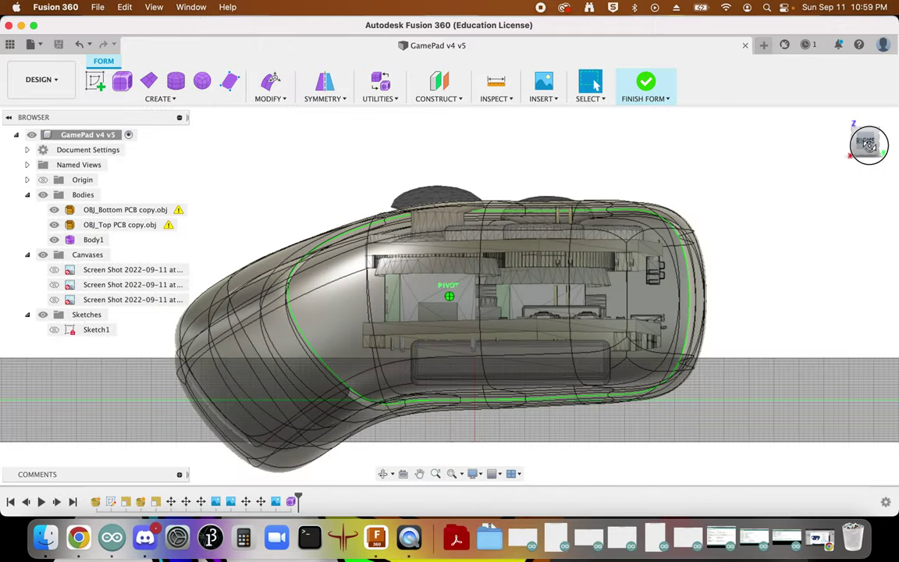
Step: Try to select adjoining faces on the controller form's top surface around the near thumbstick
left_click(869, 150)
middle_click_drag(868, 150, 881, 158, "shift")
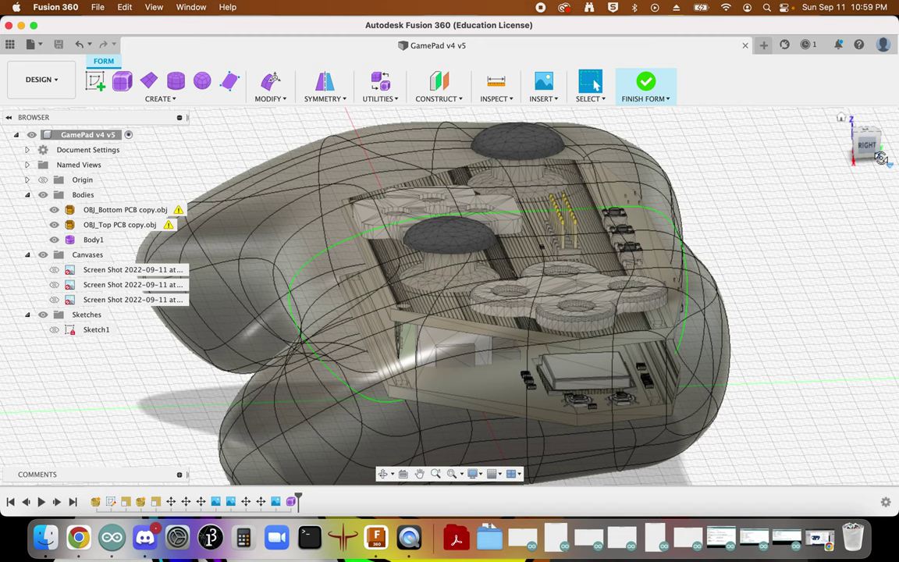
mouse_move(858, 161)
middle_mouse_down("shift")
mouse_move(865, 152)
mouse_move(893, 170)
middle_mouse_up("shift")
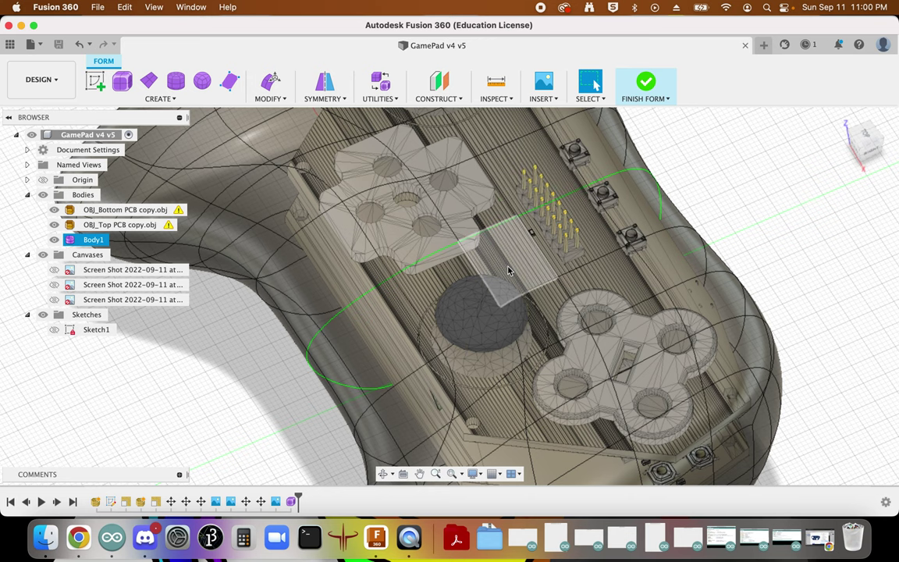
left_click(446, 281)
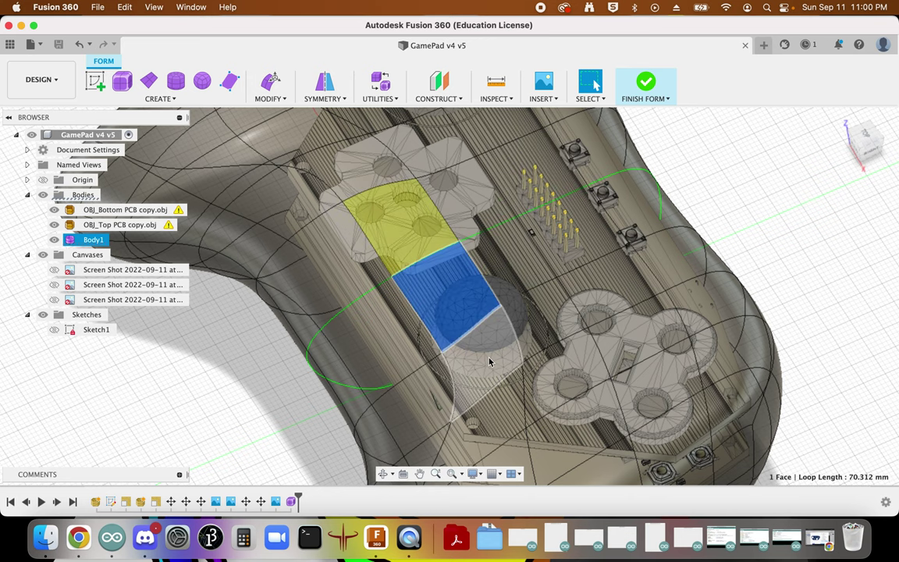
left_click(506, 251)
left_click(437, 261, "shift")
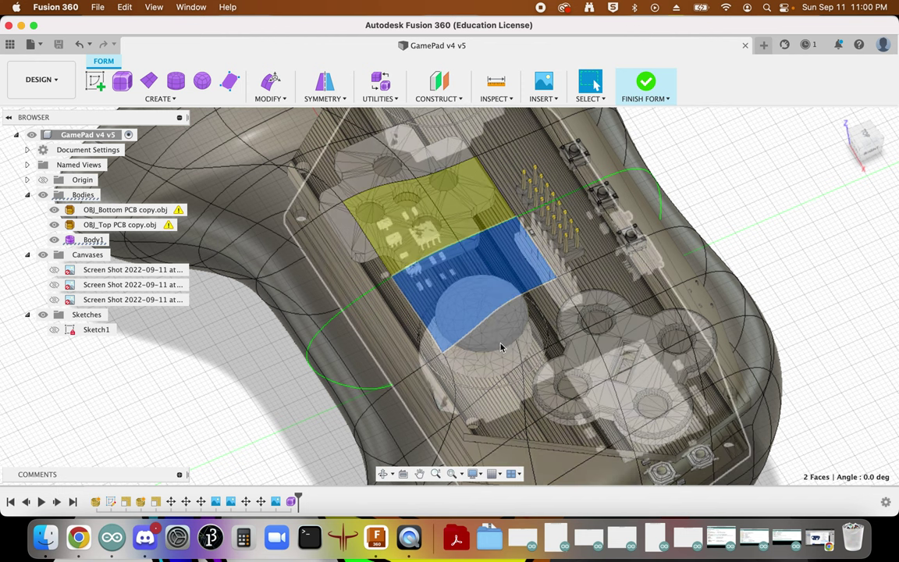
double_click(531, 332)
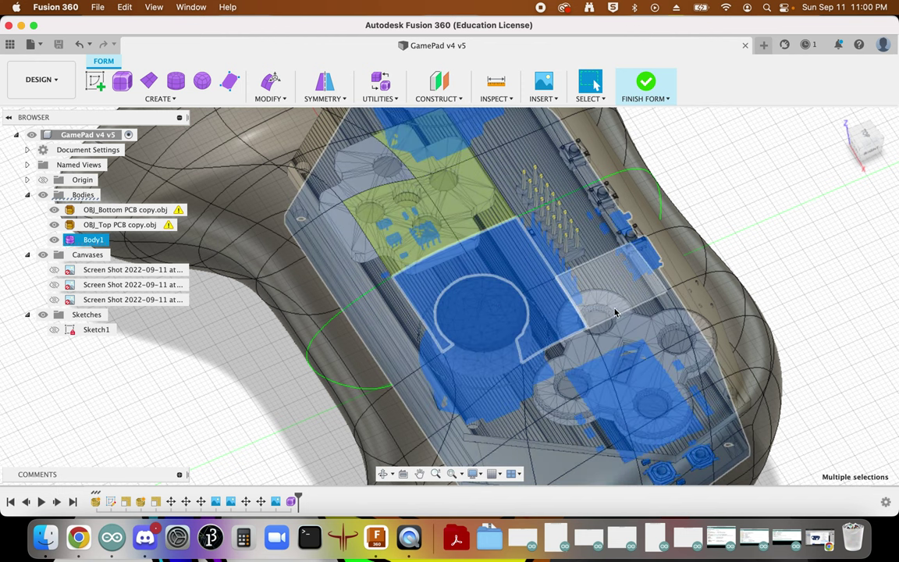
Step: Hide both PCB meshes and select the four adjoining top faces beside the form's symmetry line
left_click(54, 224)
left_click(54, 210)
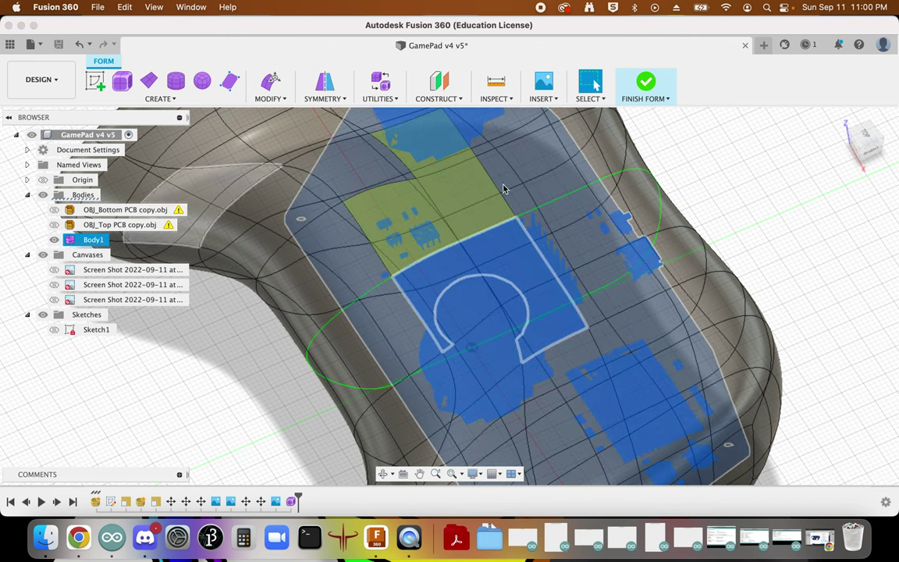
left_click(764, 163)
left_click(480, 295)
left_click(475, 341, "shift")
left_click(514, 343, "shift")
left_click(532, 331, "shift")
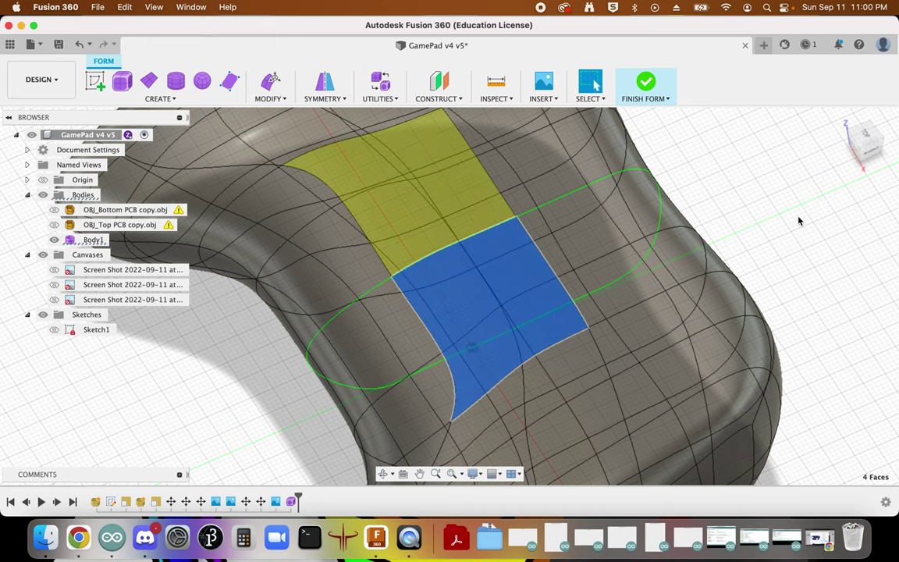
Step: Lower the four selected top faces by 2 mm with Edit Form
left_click_drag(874, 156, 866, 127)
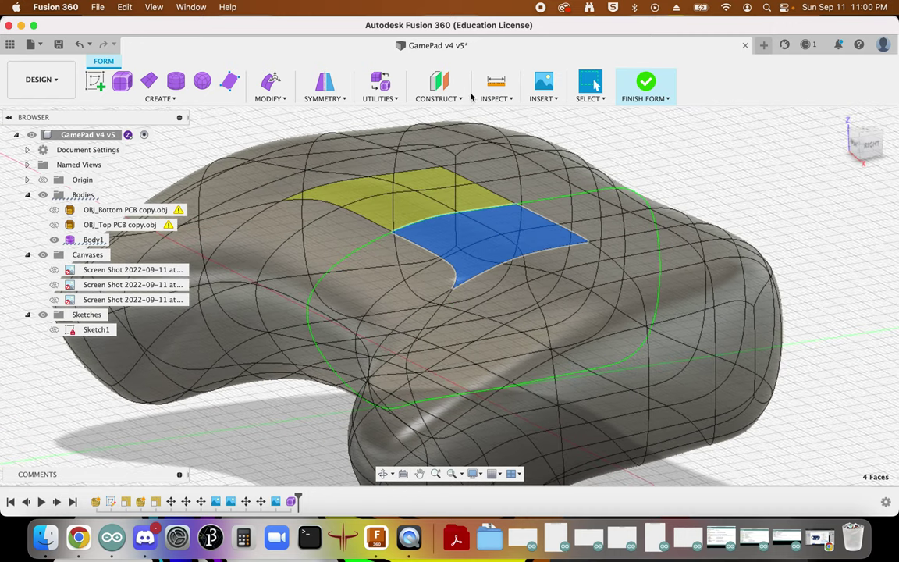
left_click(264, 86)
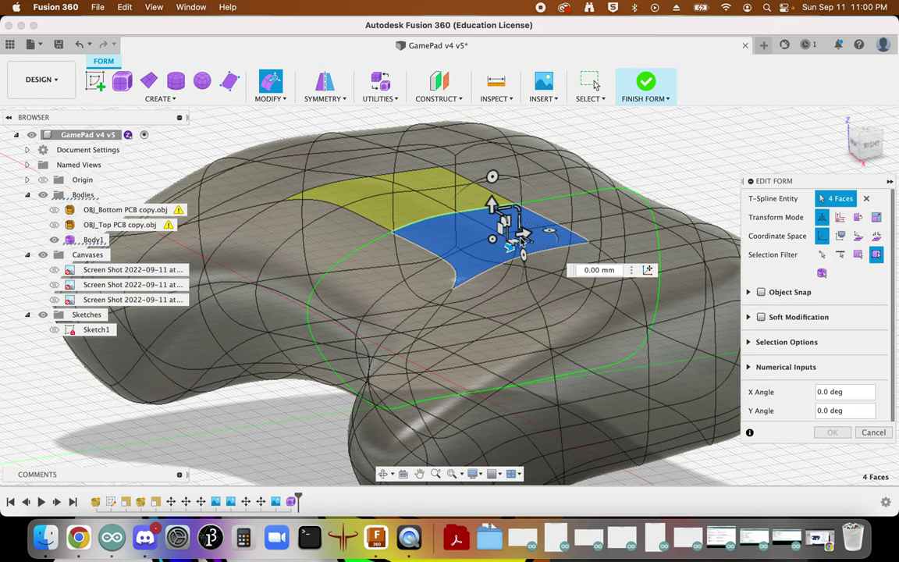
left_click_drag(498, 209, 492, 215)
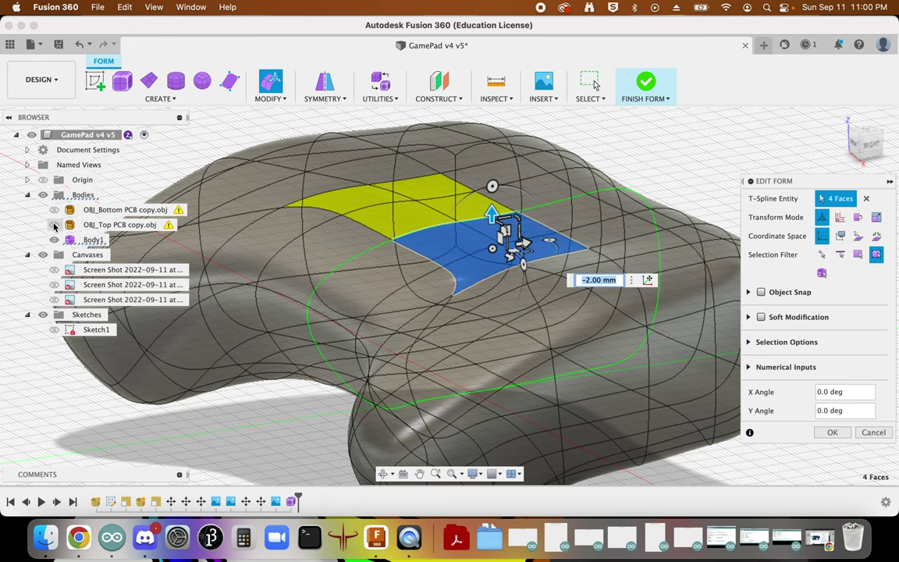
Step: Show both PCB meshes again and lower the four selected faces by a further 1 mm
left_click(53, 210)
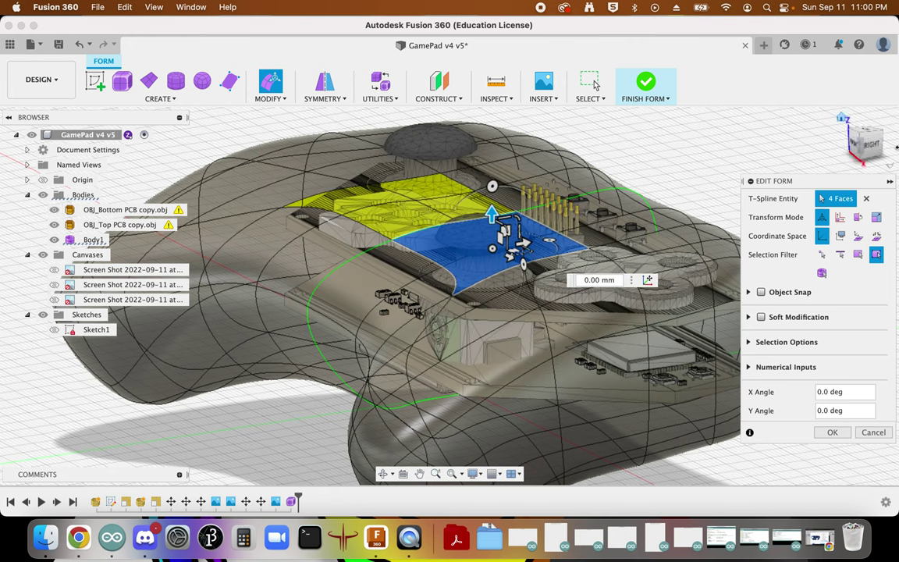
left_click(872, 146)
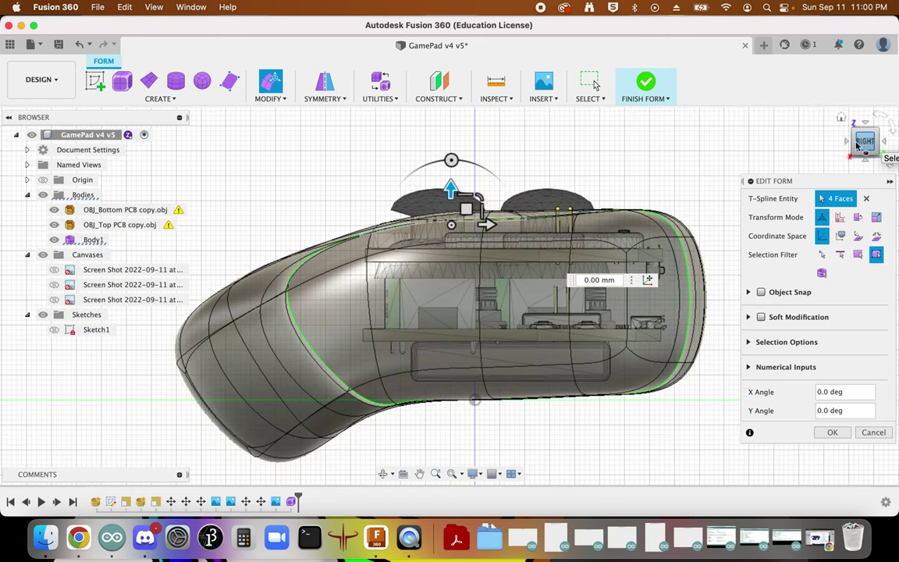
left_click_drag(450, 188, 450, 192)
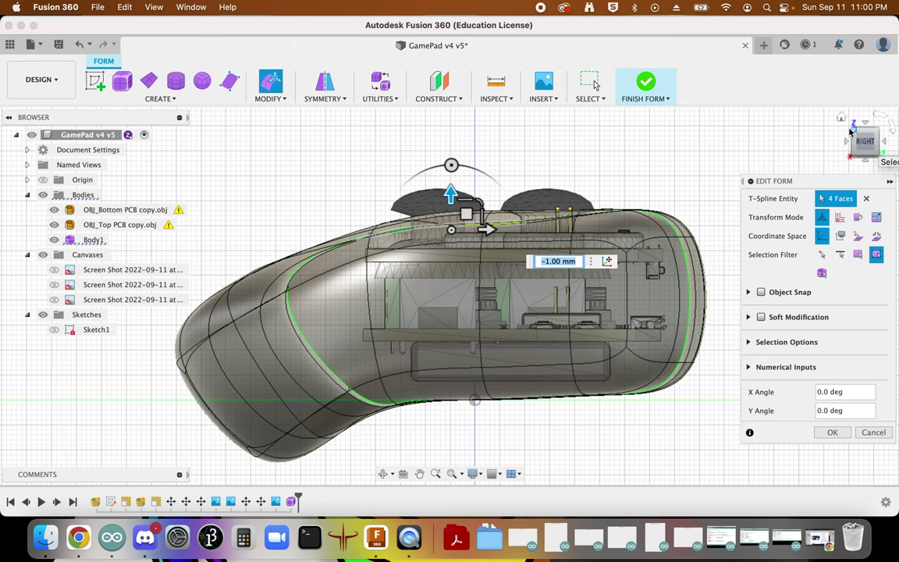
Step: Select the four top faces around the far thumbstick and lower them by 5 mm
left_click(841, 116)
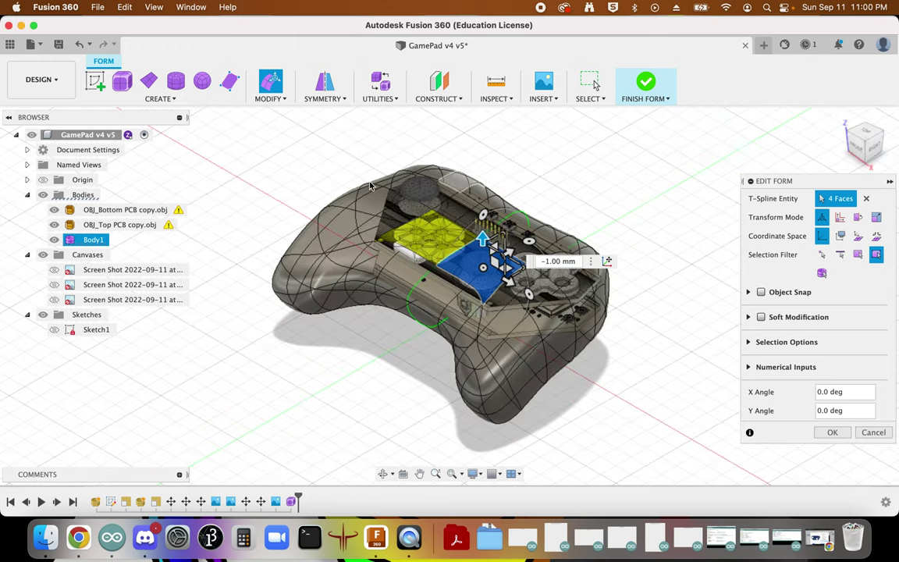
scroll(394, 179, "up", 3)
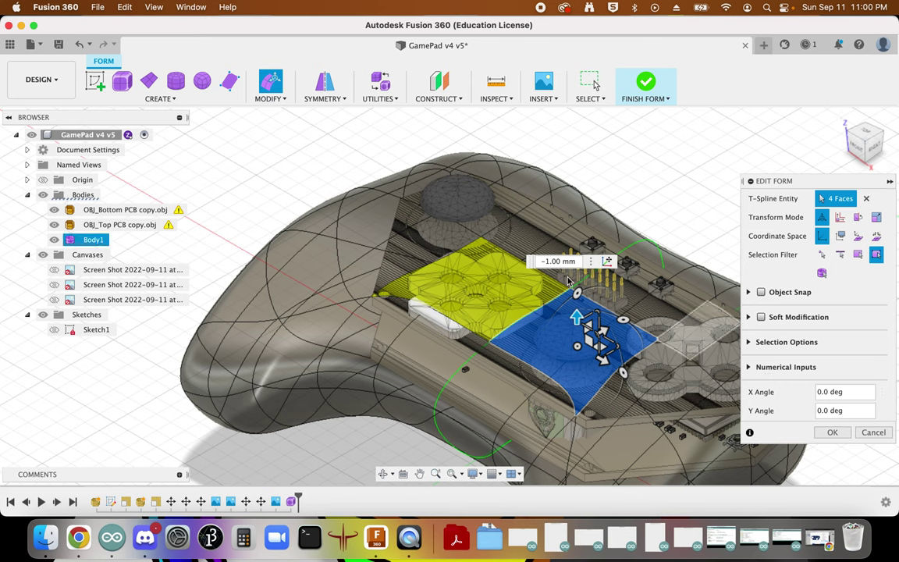
left_click(485, 223)
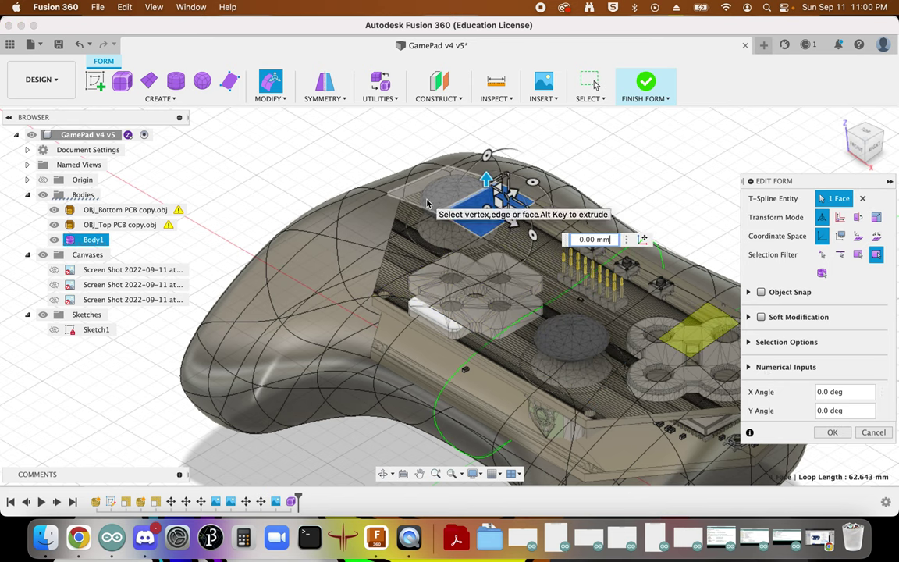
left_click_drag(417, 199, 430, 240)
left_click(453, 225, "shift")
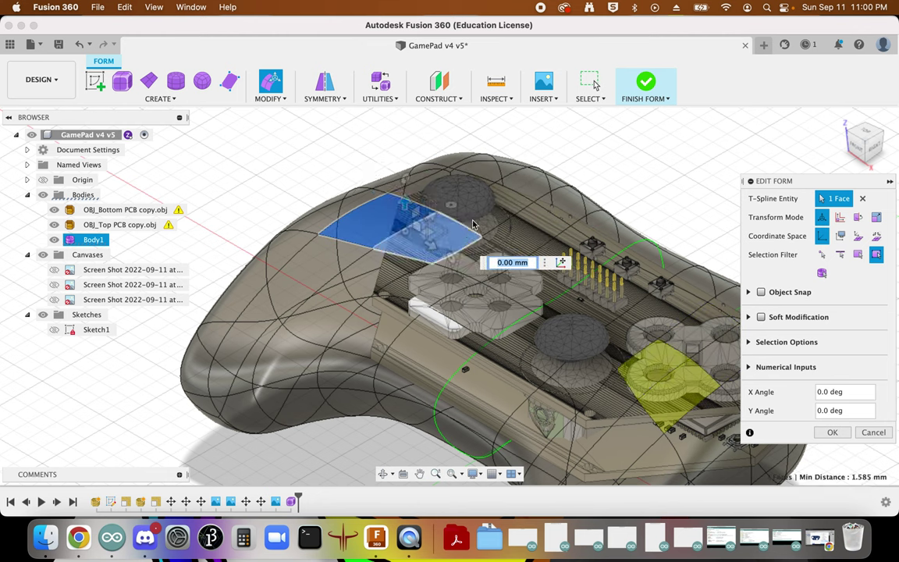
left_click(484, 199, "shift")
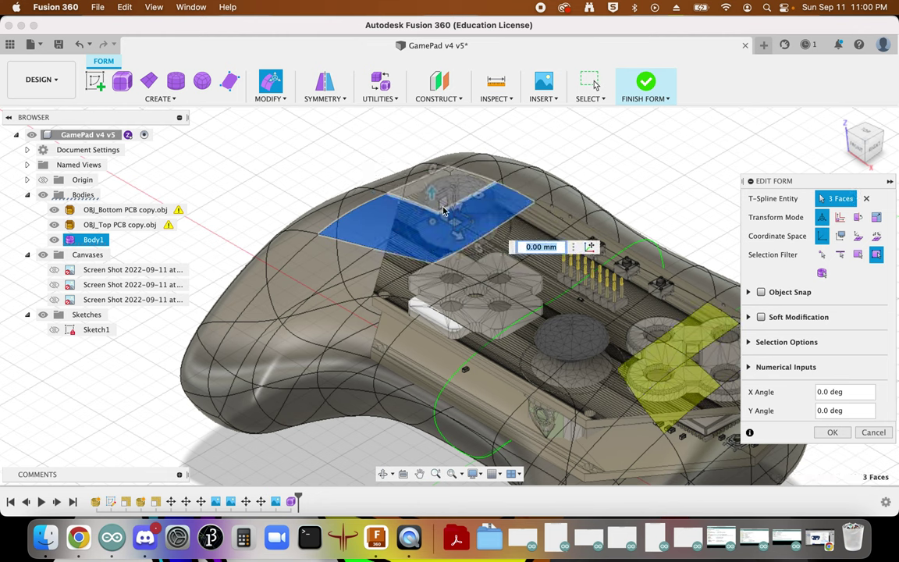
left_click(434, 187, "shift")
left_click_drag(434, 187, 434, 199)
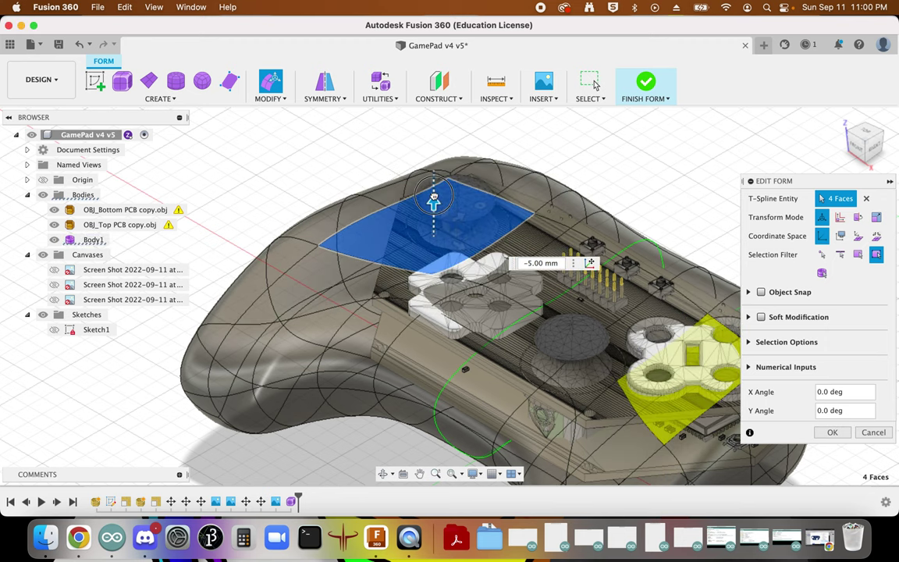
Step: Check the lowered faces from the side, cancel the Edit Form operation, and undo the last change
left_click(869, 149)
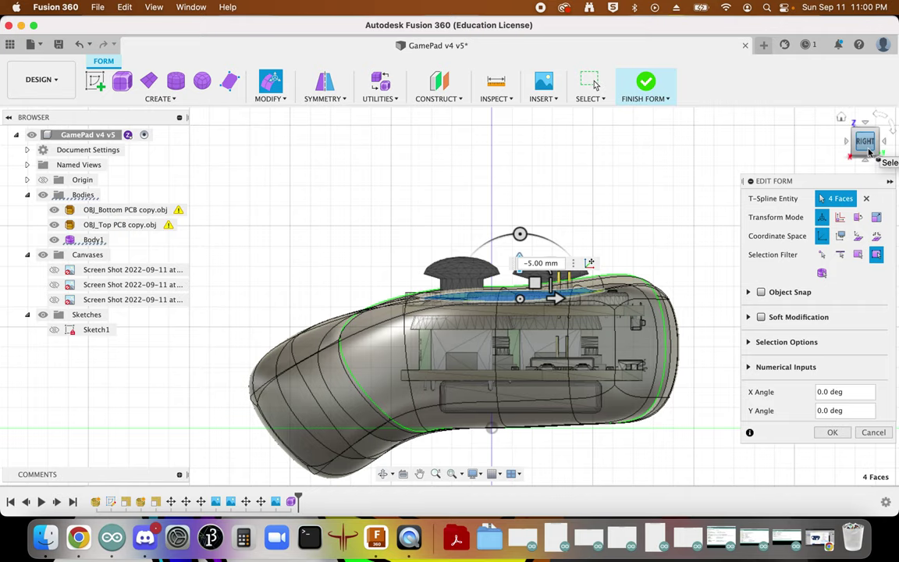
mouse_move(869, 153)
left_mouse_down()
mouse_move(867, 141)
mouse_move(870, 157)
mouse_move(883, 160)
mouse_move(878, 166)
left_mouse_up()
key("Escape")
left_click(768, 207)
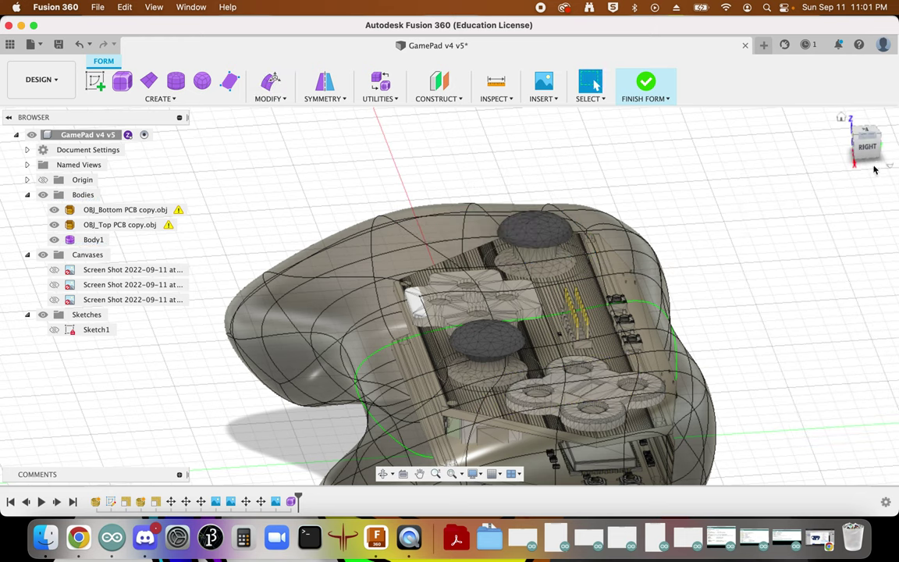
left_click(875, 153)
left_click_drag(865, 146, 866, 153)
key("super+z")
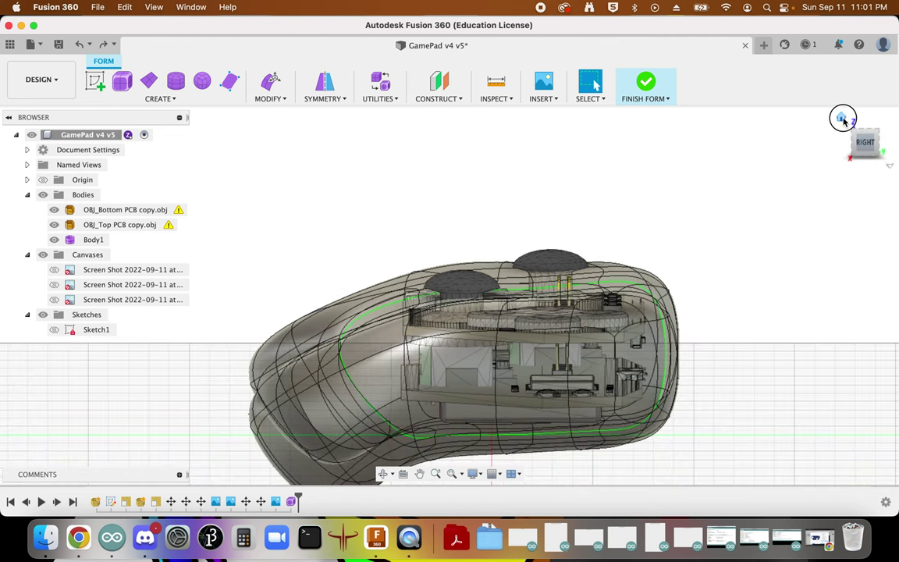
Step: Finish the form and inspect the top surface of the resulting body near the D-pad
left_click(842, 118)
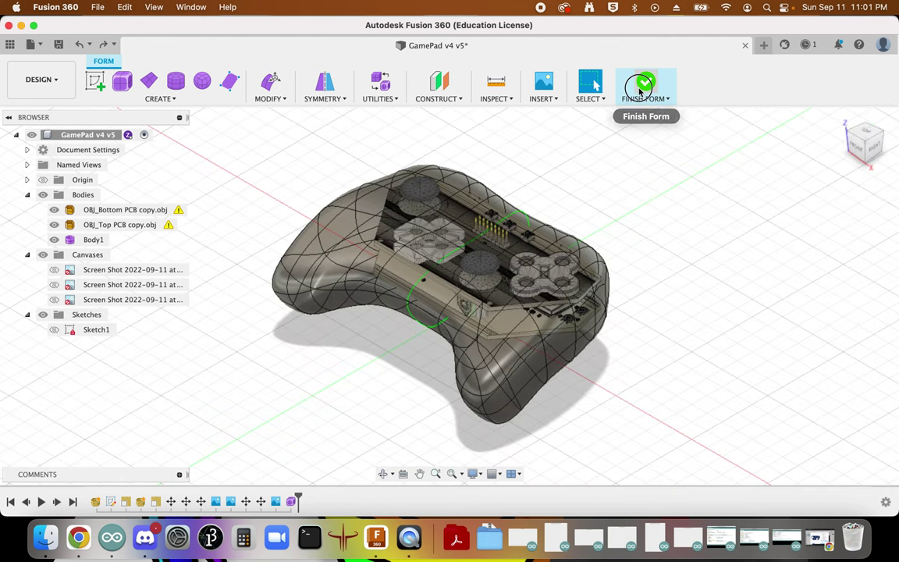
left_click(638, 93)
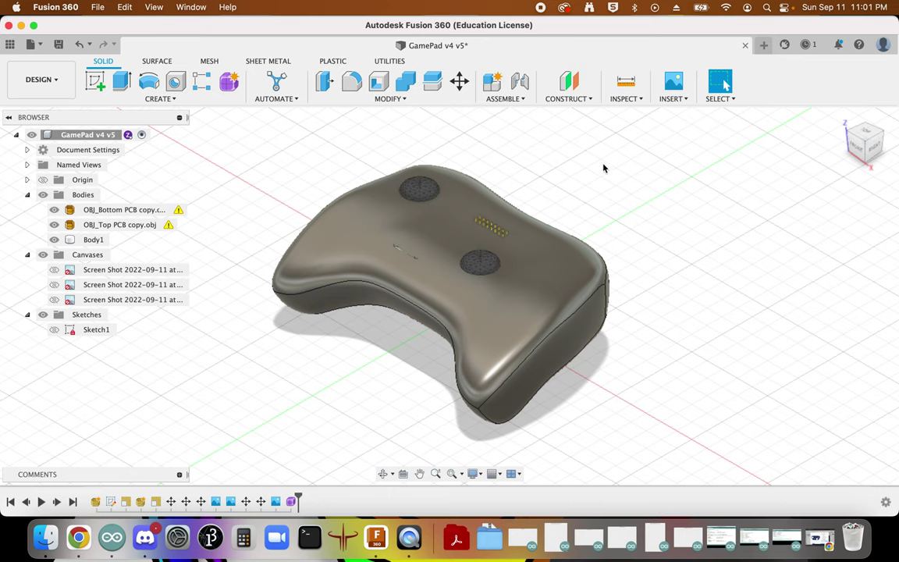
left_click(379, 266)
scroll(379, 266, "up", 10)
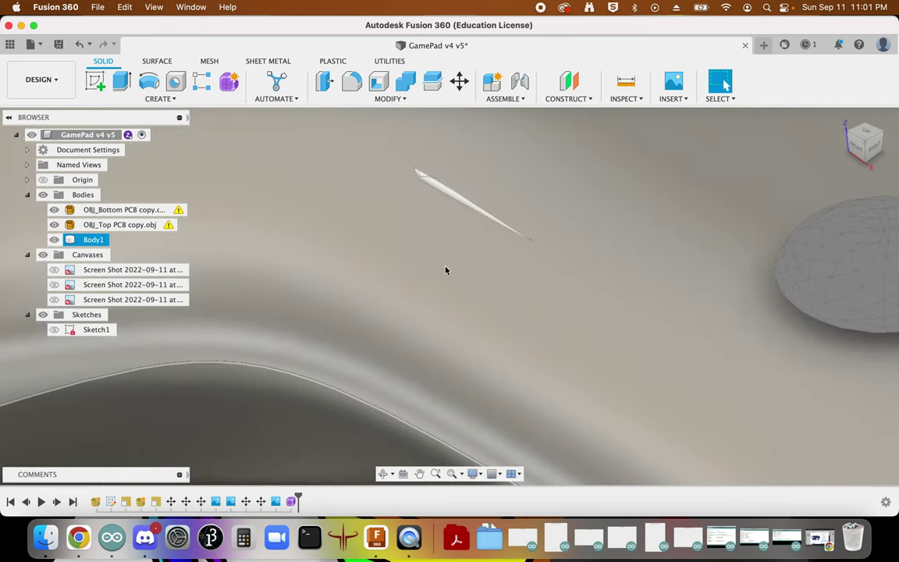
scroll(447, 266, "down", 10)
key("Escape")
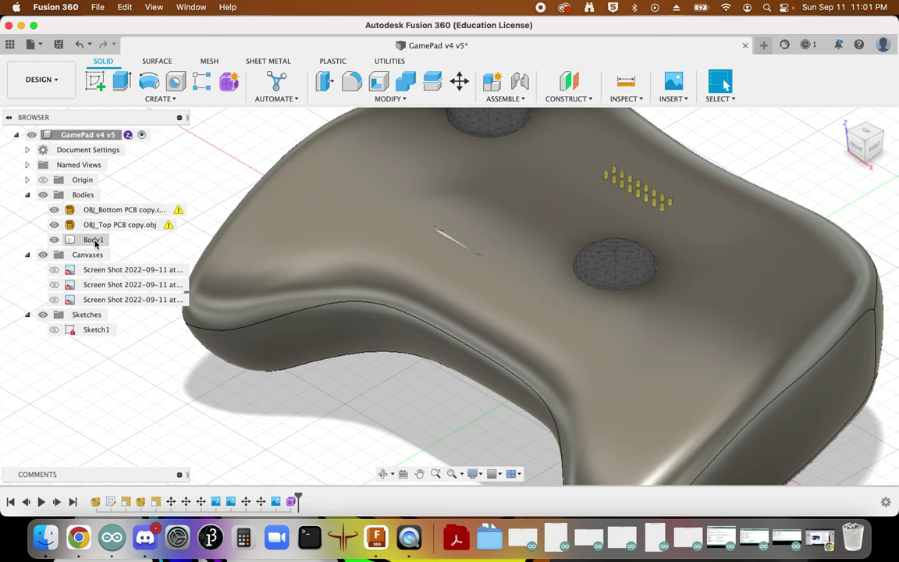
Step: Set the opacity of Body1 to 90% and view the enclosed PCBs from the right side
right_click(95, 241)
mouse_move(244, 274)
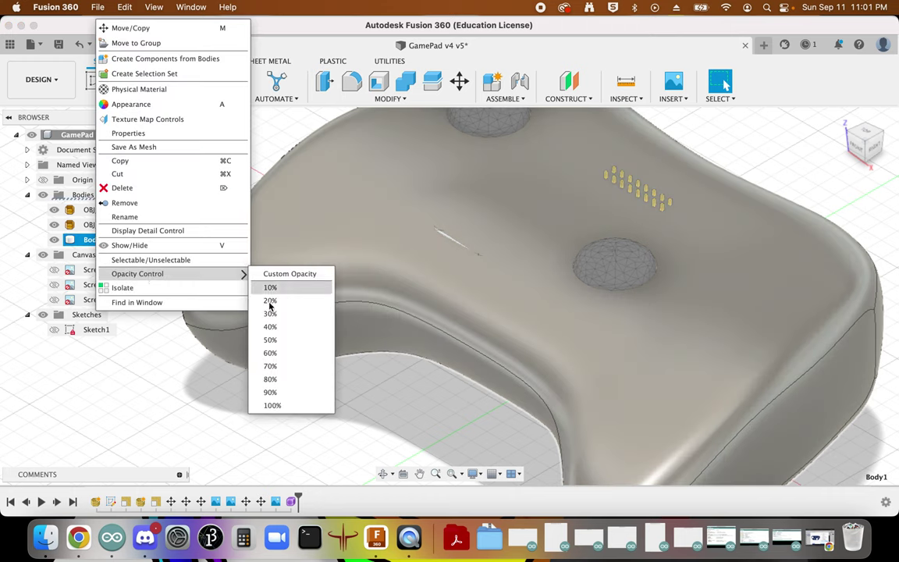
left_click(274, 393)
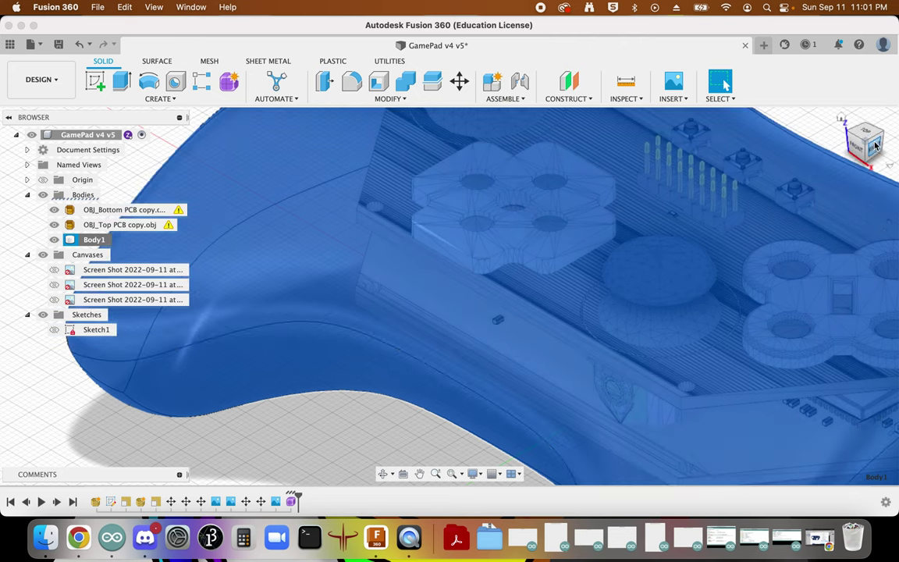
left_click(872, 143)
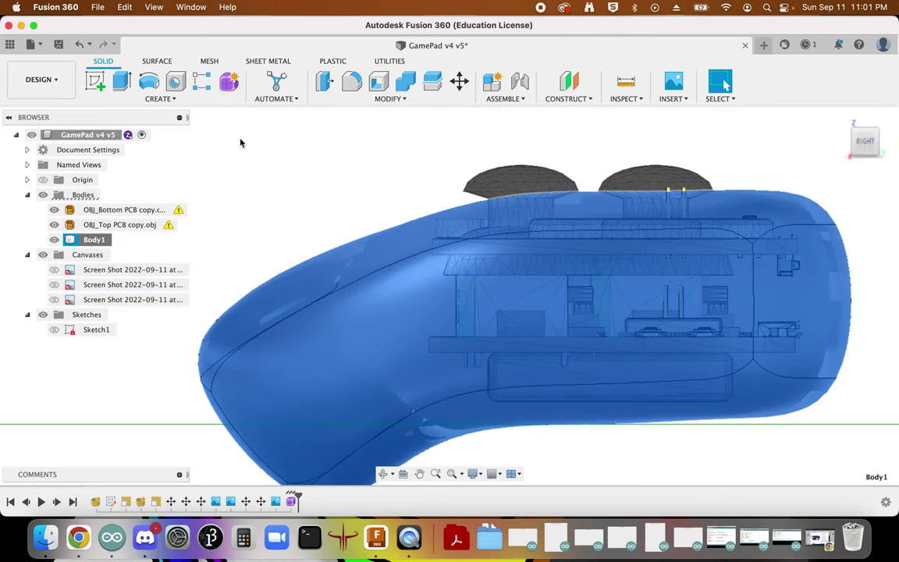
Step: Undo the opacity change and the form completion to return to form editing
left_click(79, 44)
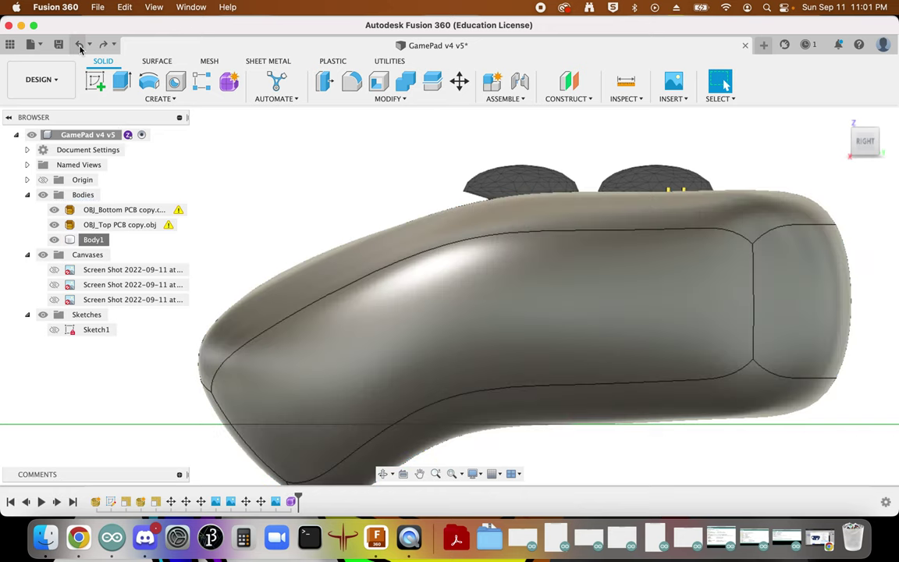
left_click(79, 45)
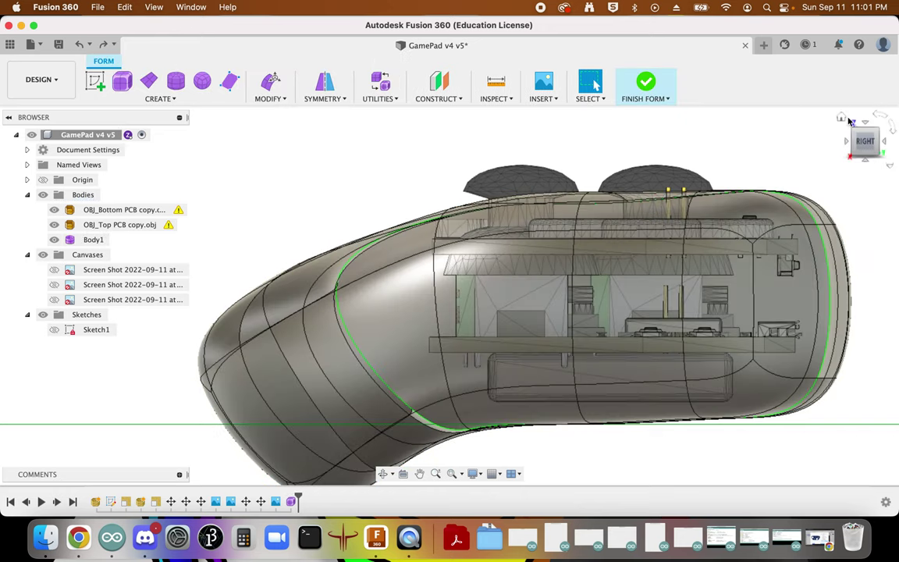
Step: Move the two faces on the shell's front edge near the D-pad 5 mm toward the front with Edit Form
left_click(853, 124)
left_click(424, 285)
scroll(425, 285, "up", 3)
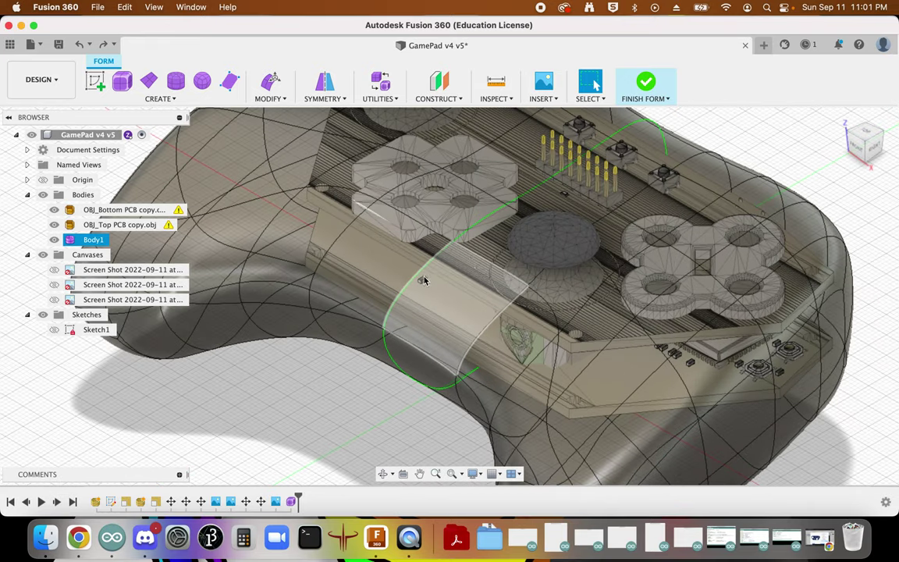
left_click(892, 148)
left_click(872, 135)
left_click(401, 246)
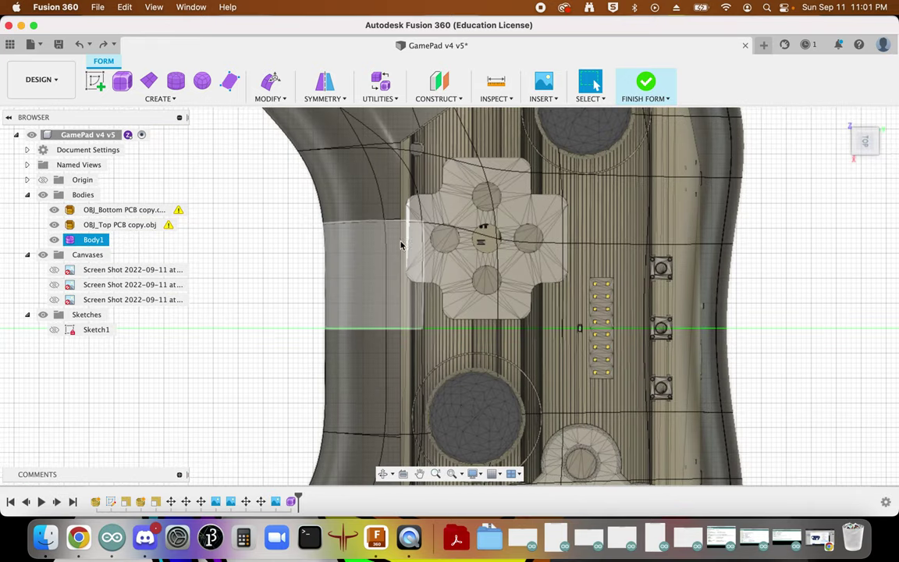
scroll(453, 255, "down", 3)
scroll(409, 230, "up", 2)
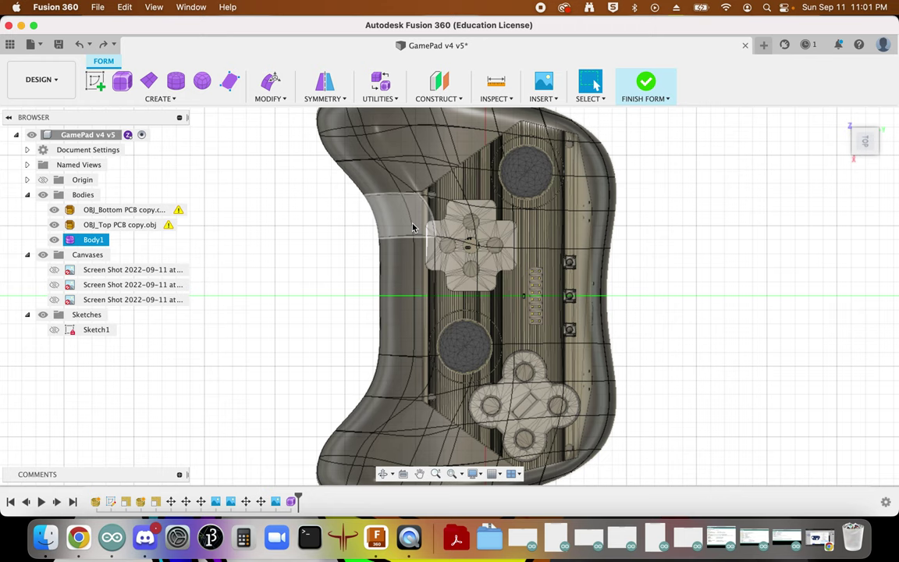
left_click(414, 228)
left_click(414, 267)
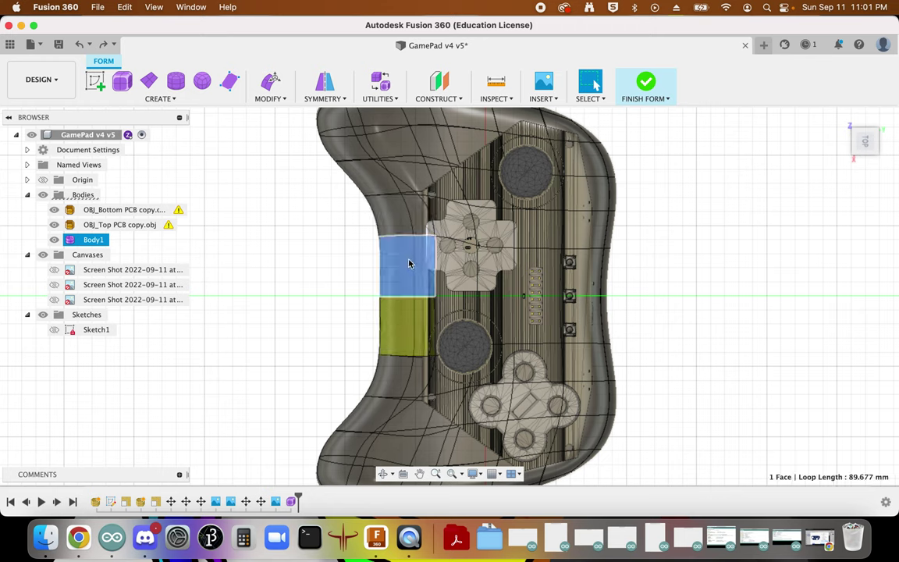
left_click(409, 217, "shift")
left_click(269, 86)
left_click_drag(437, 242, 428, 242)
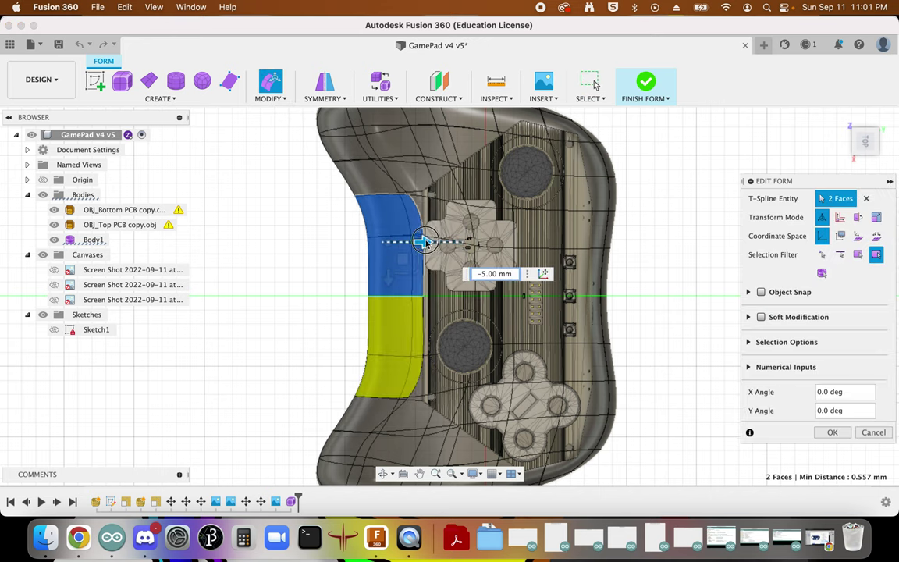
Step: Raise the same two front-edge faces 5 mm vertically
mouse_move(864, 140)
left_mouse_down()
mouse_move(853, 71)
mouse_move(862, 148)
left_mouse_up()
left_click_drag(368, 231, 368, 224)
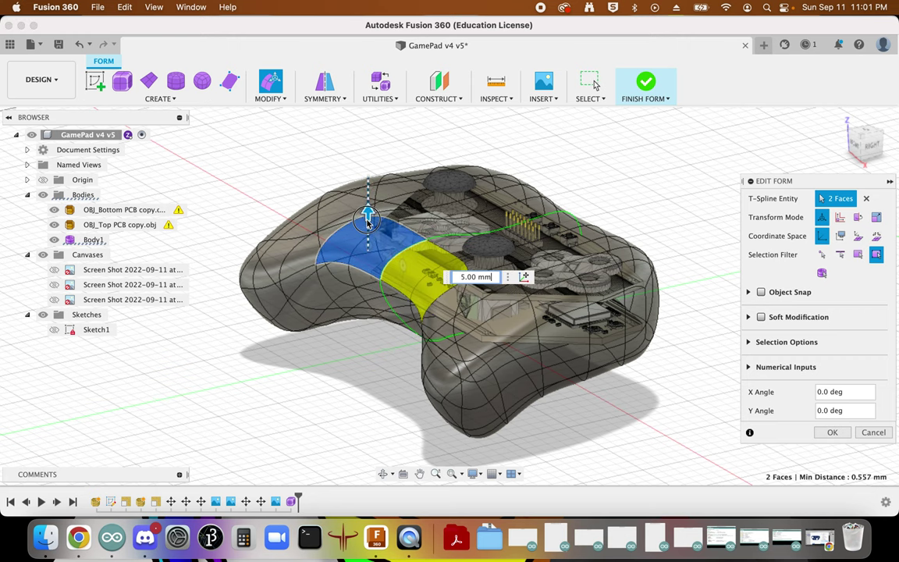
left_click_drag(369, 221, 369, 222)
Step: Move the inner grip face beside the front edge about 3.552 mm outward and 2.442 mm toward the back in top view
left_click(868, 132)
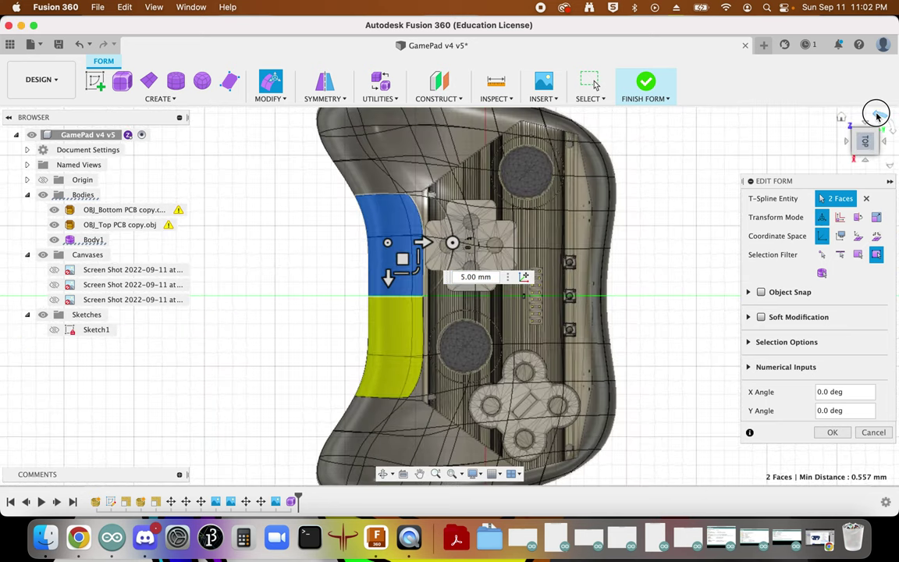
left_click(876, 115)
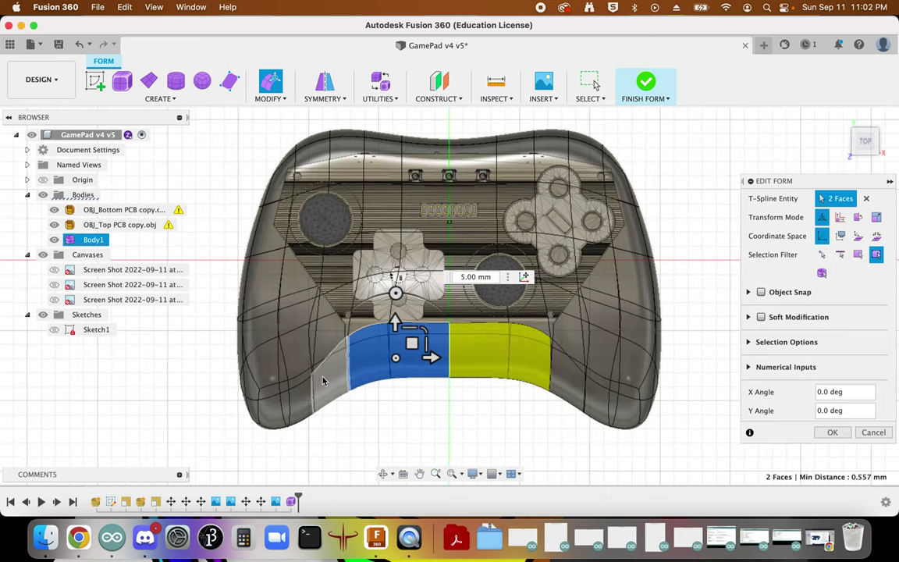
left_click(329, 383)
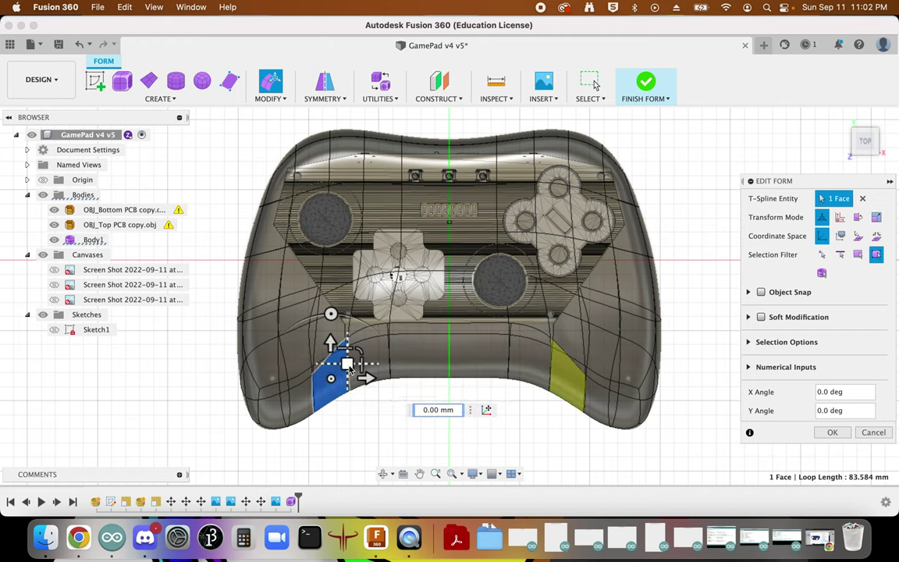
mouse_move(348, 363)
left_mouse_down()
mouse_move(338, 358)
mouse_move(348, 359)
left_mouse_up()
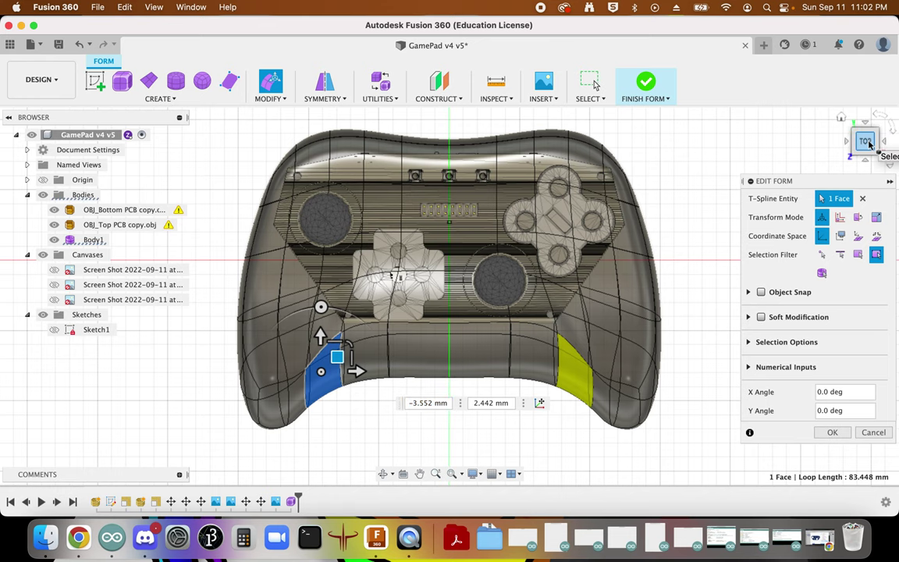
Step: Move the underside face between the centre and the left grip about 7.206 mm outward and 2.131 mm up, and accept the edit
left_click(864, 123)
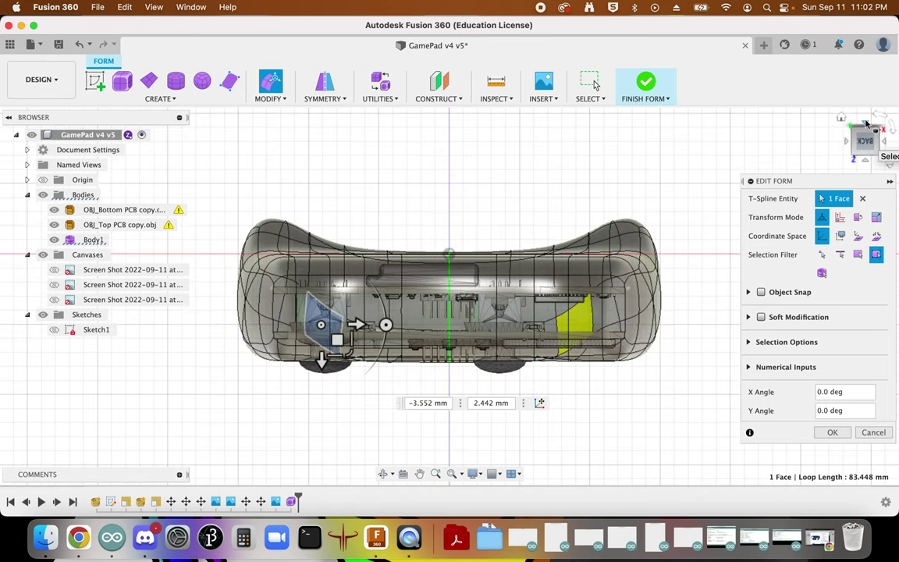
left_click(842, 118)
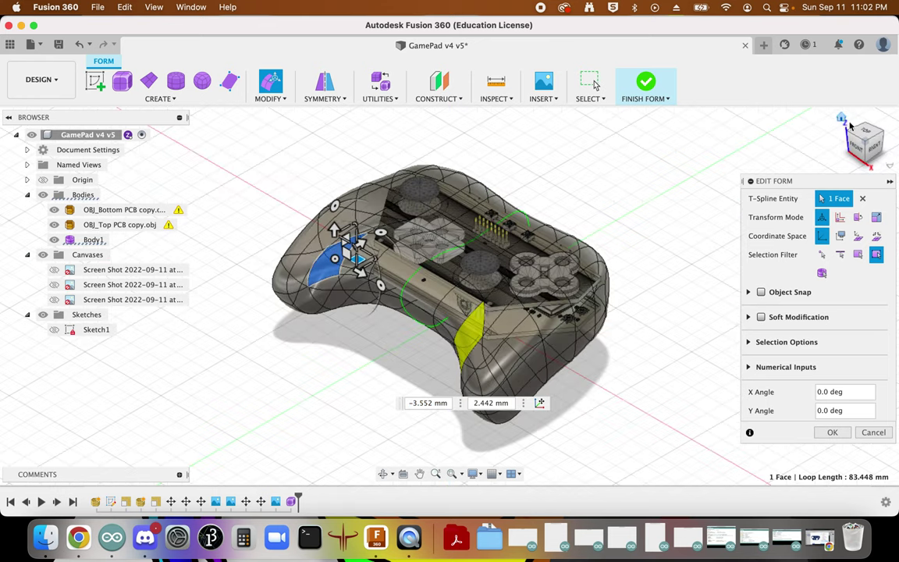
left_click(857, 150)
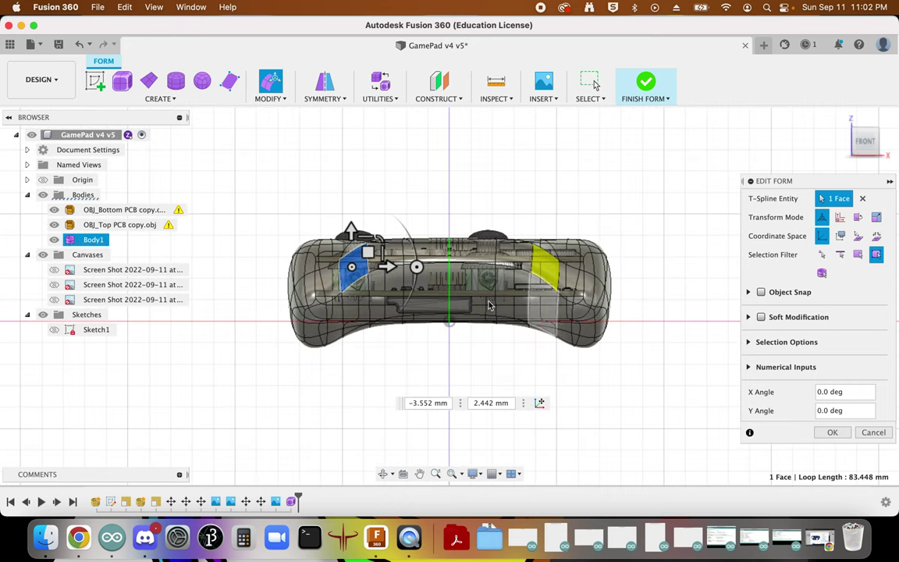
scroll(405, 326, "up", 8)
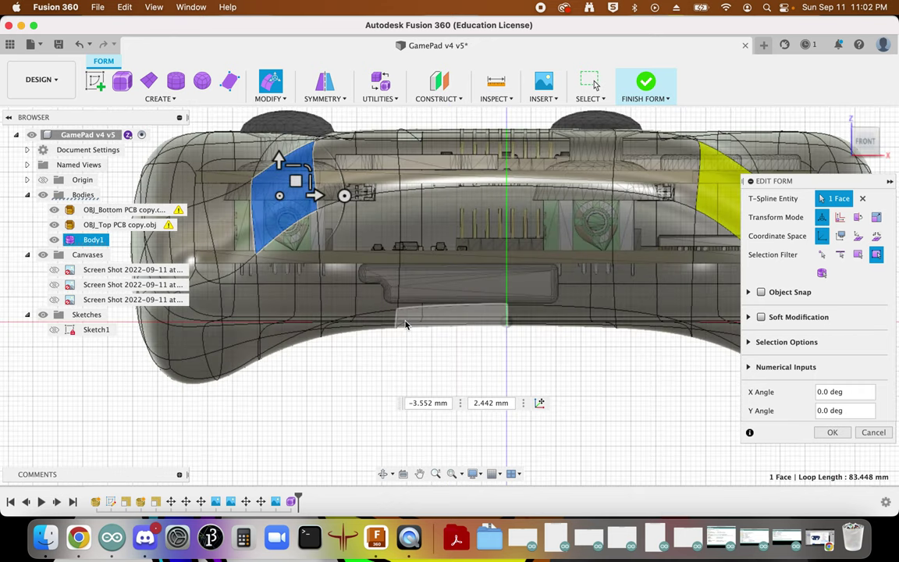
left_click(332, 330)
left_click_drag(350, 322, 340, 312)
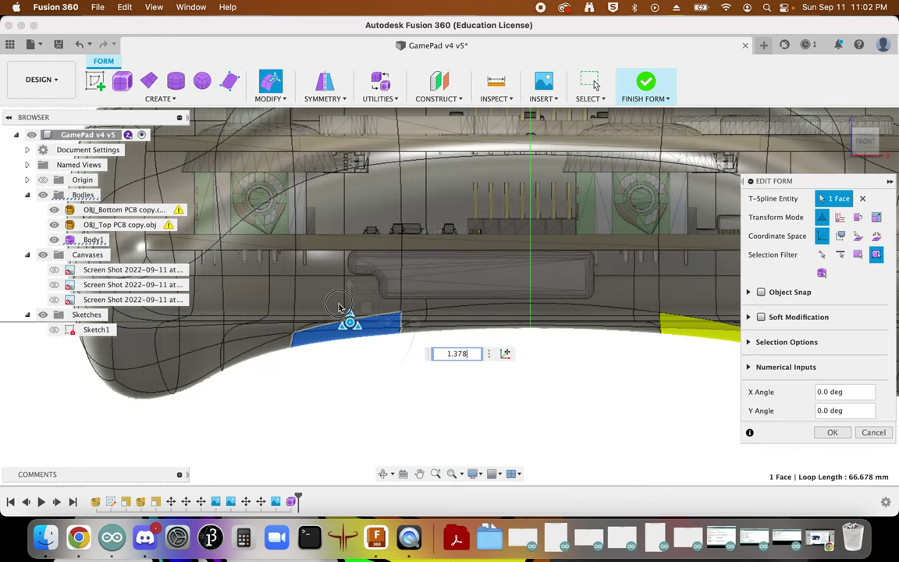
key("Escape")
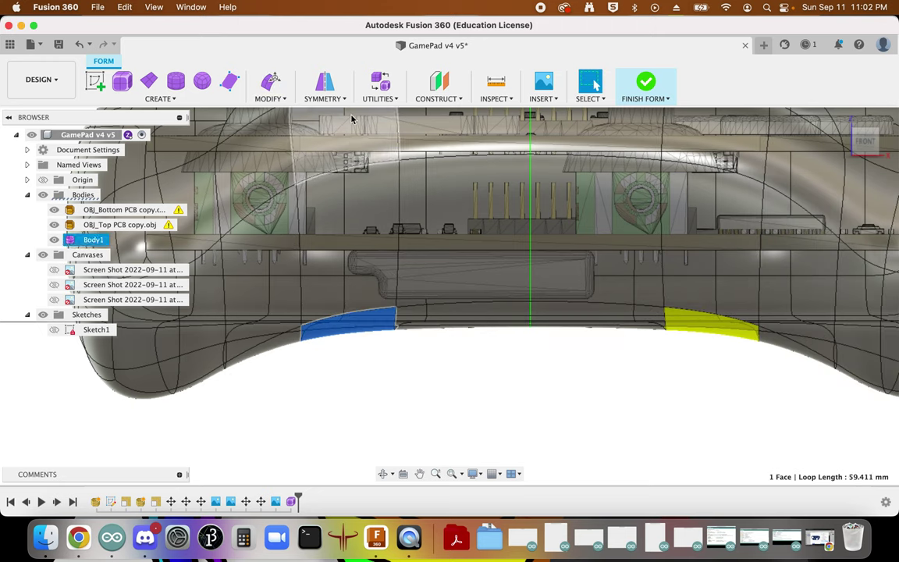
left_click(266, 82)
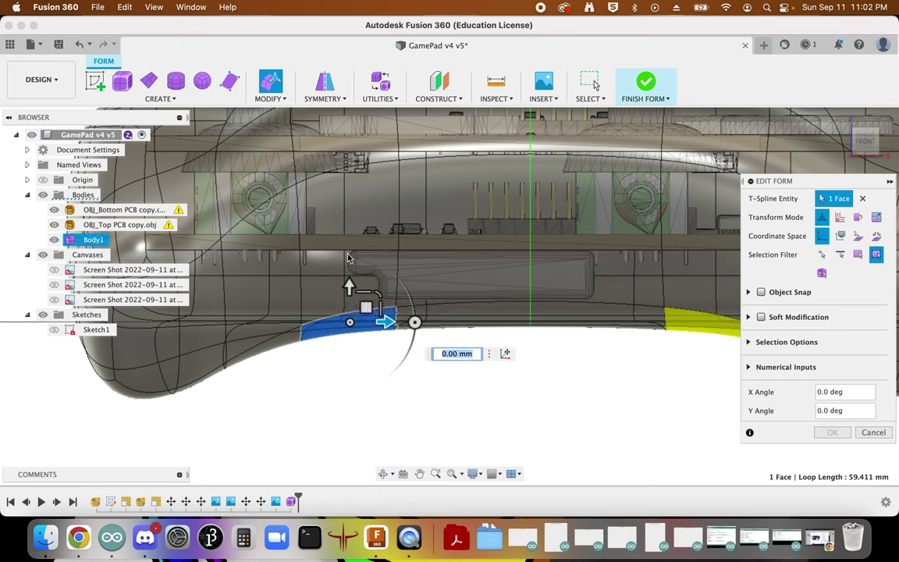
left_click_drag(370, 310, 325, 294)
left_click(843, 117)
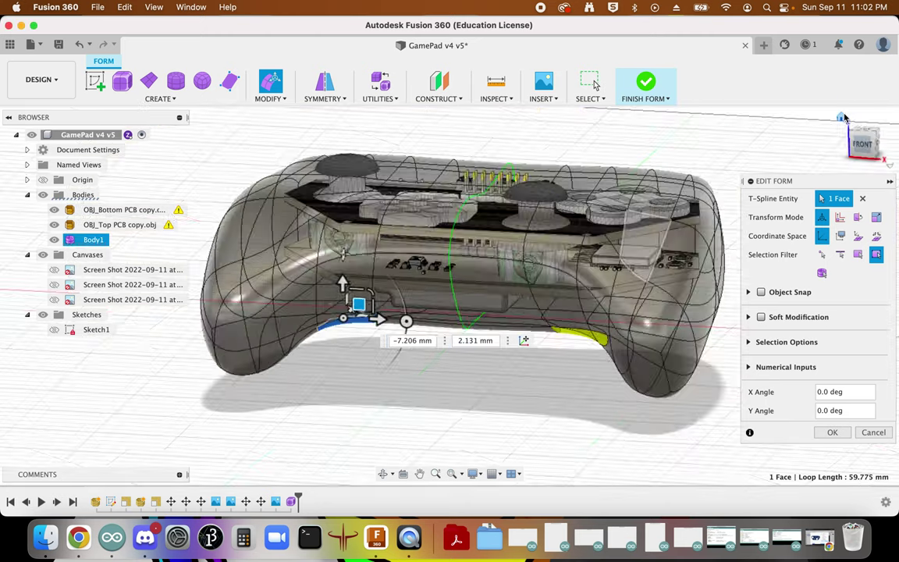
left_click_drag(865, 123, 816, 140)
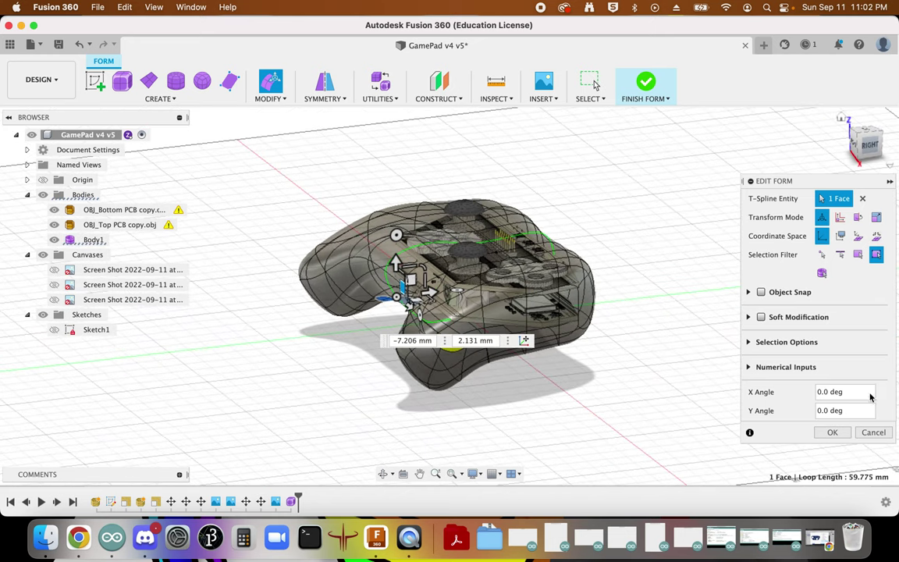
left_click(832, 432)
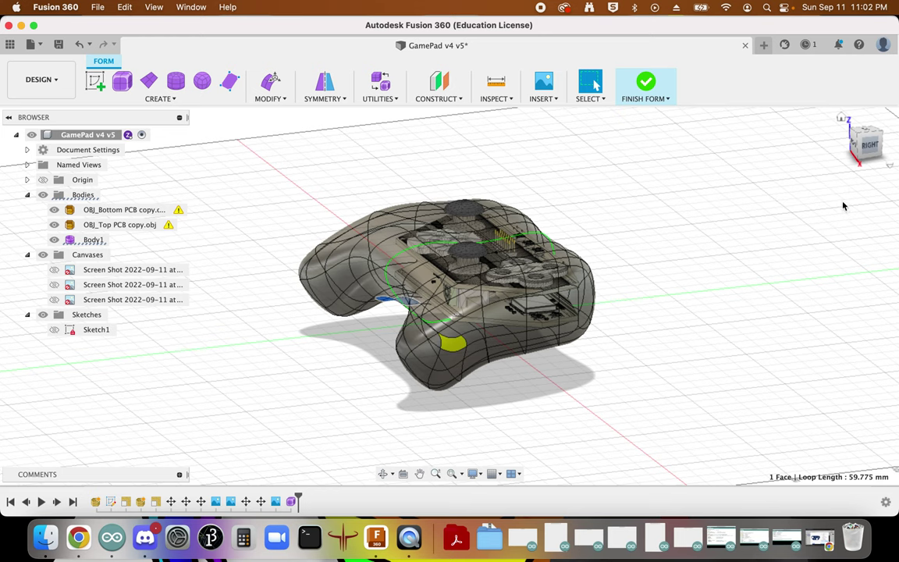
Step: Finish the form and inspect the resulting controller body from the top, front and an angled view
left_click(840, 119)
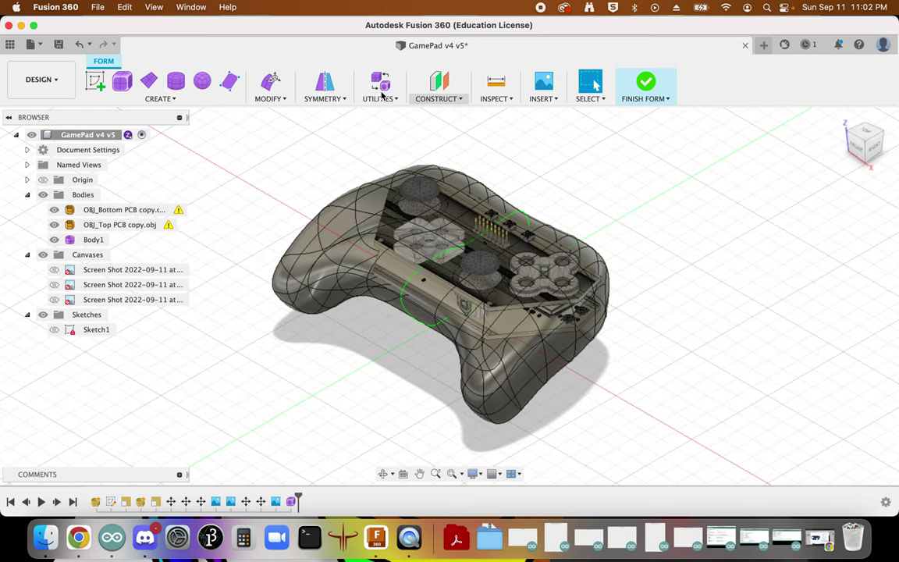
left_click(653, 84)
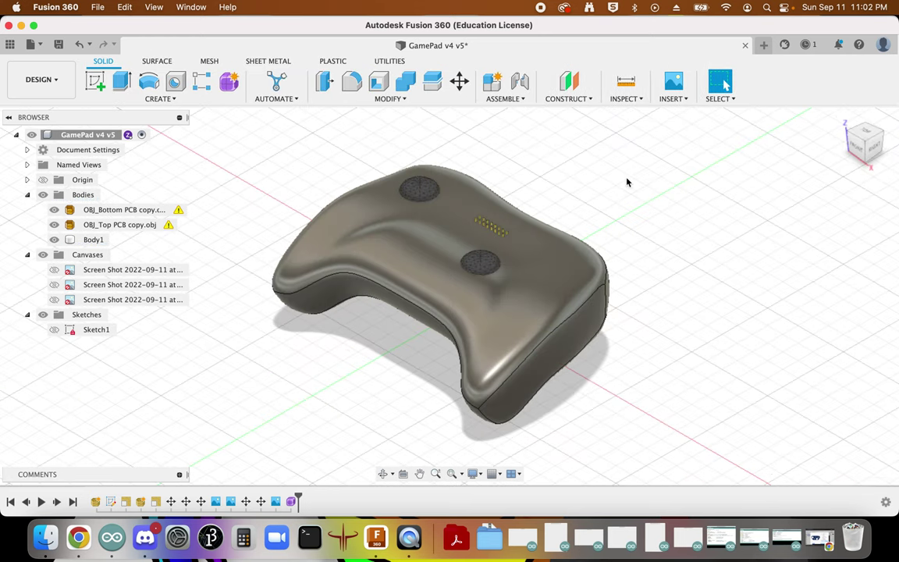
left_click(860, 133)
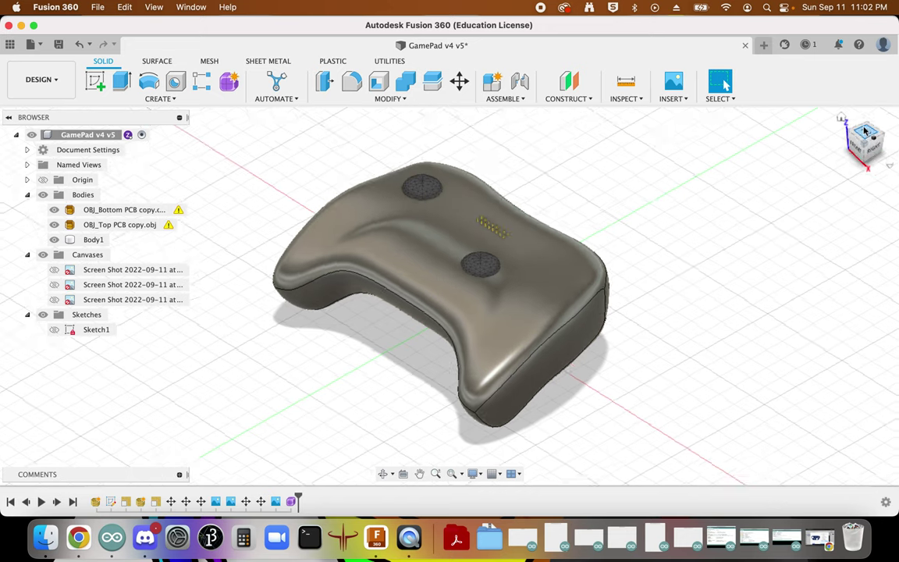
left_click(877, 116)
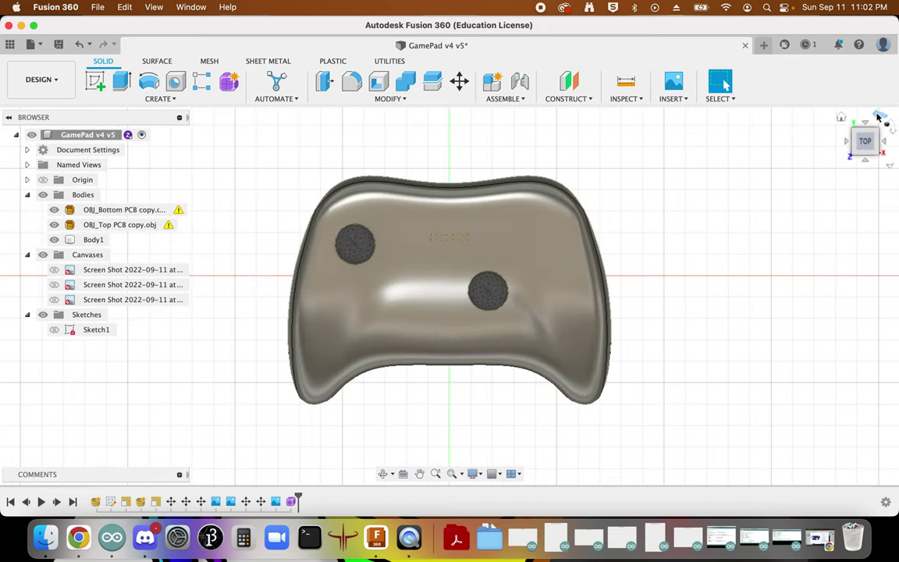
left_click(864, 148)
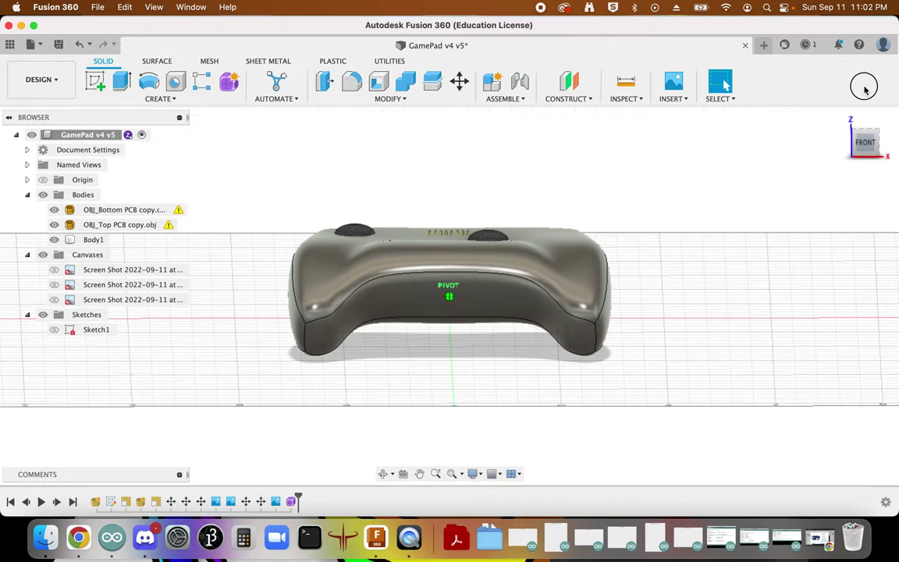
left_click(864, 89)
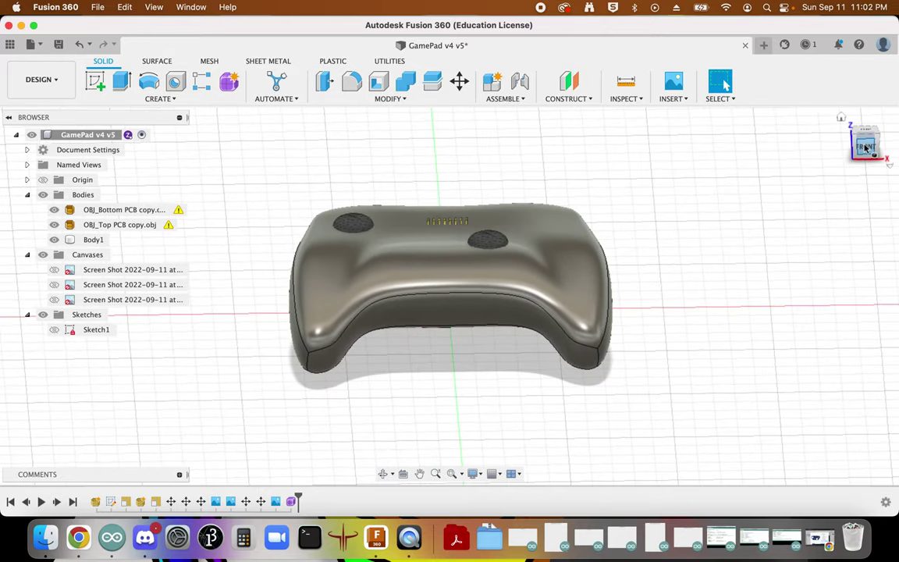
left_click(865, 147)
left_click_drag(864, 153, 802, 158)
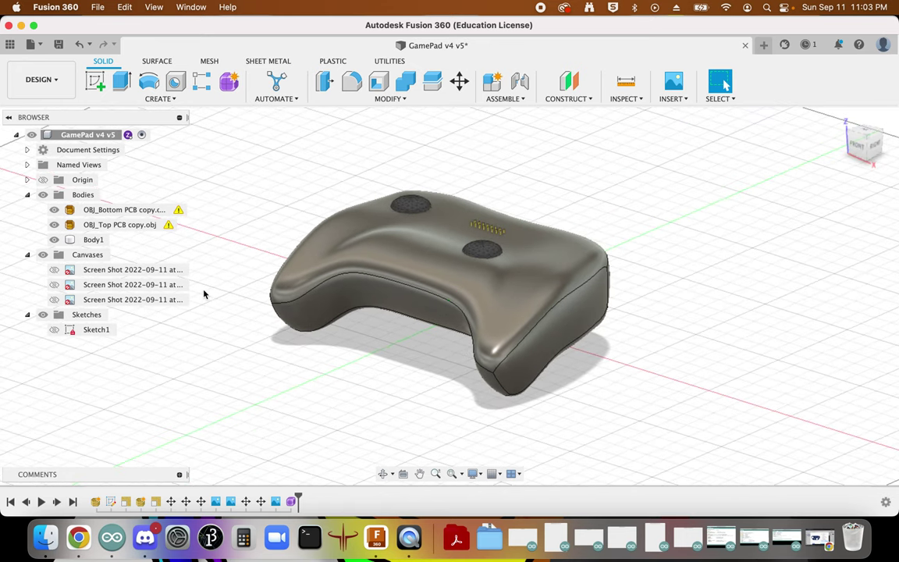
Step: Set the opacity of Body1 to 80% and check the enclosed PCBs and buttons from the right and top
right_click(95, 242)
mouse_move(141, 274)
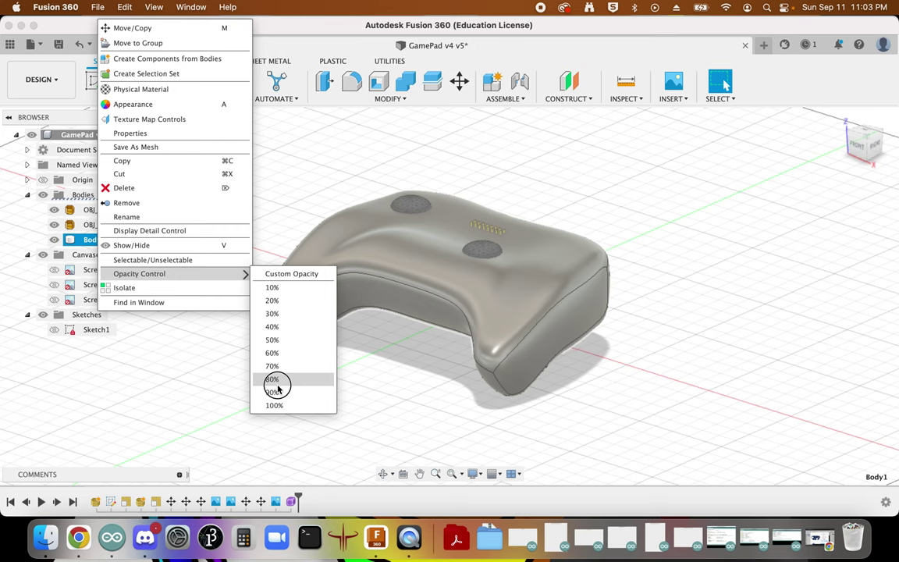
left_click(273, 380)
scroll(394, 271, "up", 3)
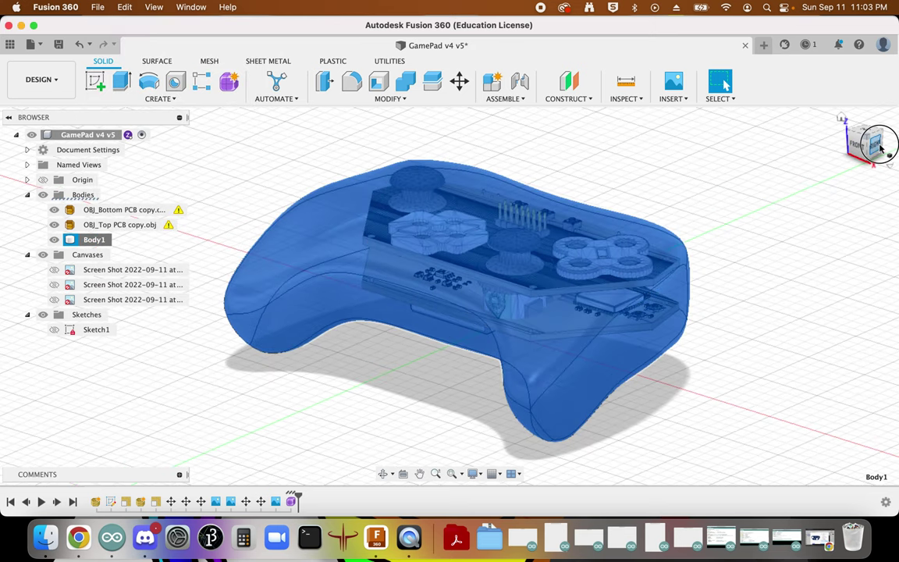
left_click(880, 147)
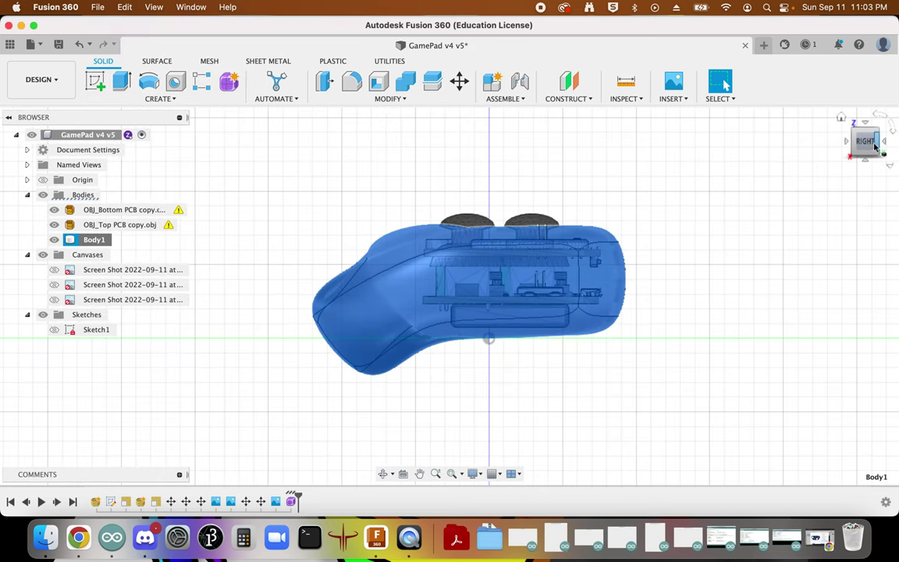
left_click(842, 118)
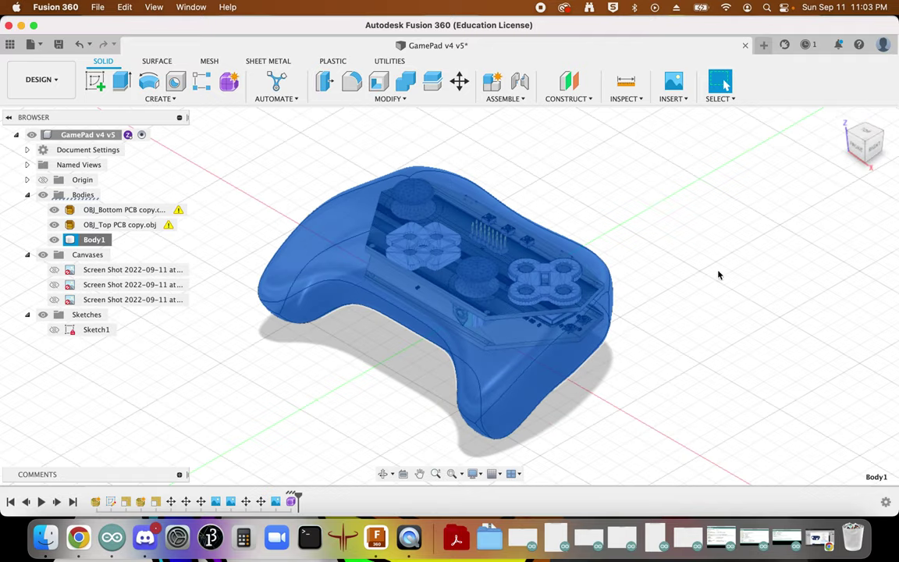
left_click(870, 133)
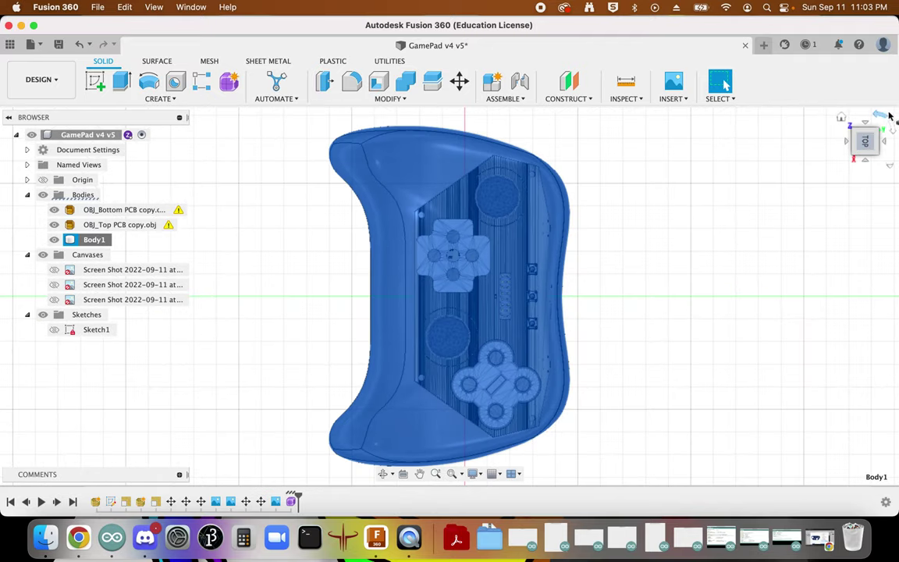
left_click(880, 114)
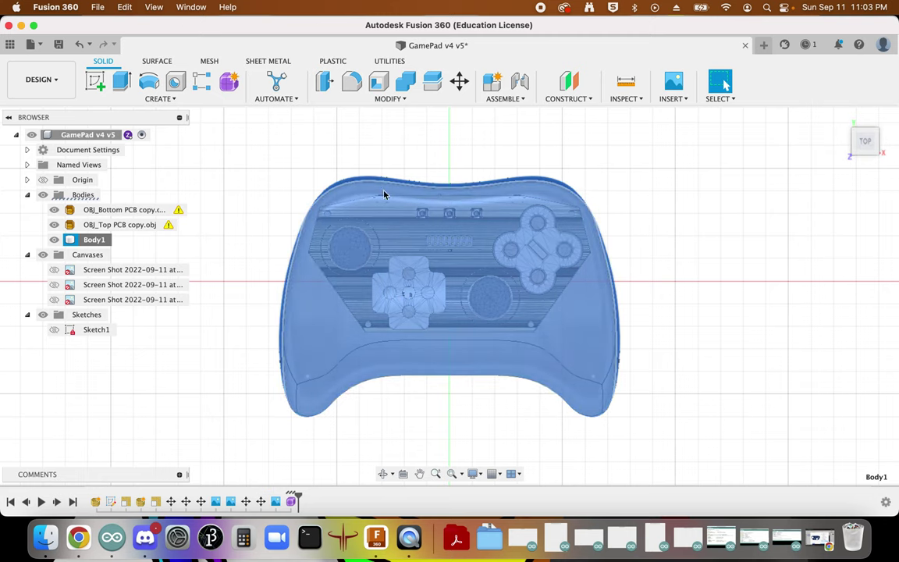
Step: Shell Body1 to the inside with a wall thickness of 2 mm
left_click(396, 100)
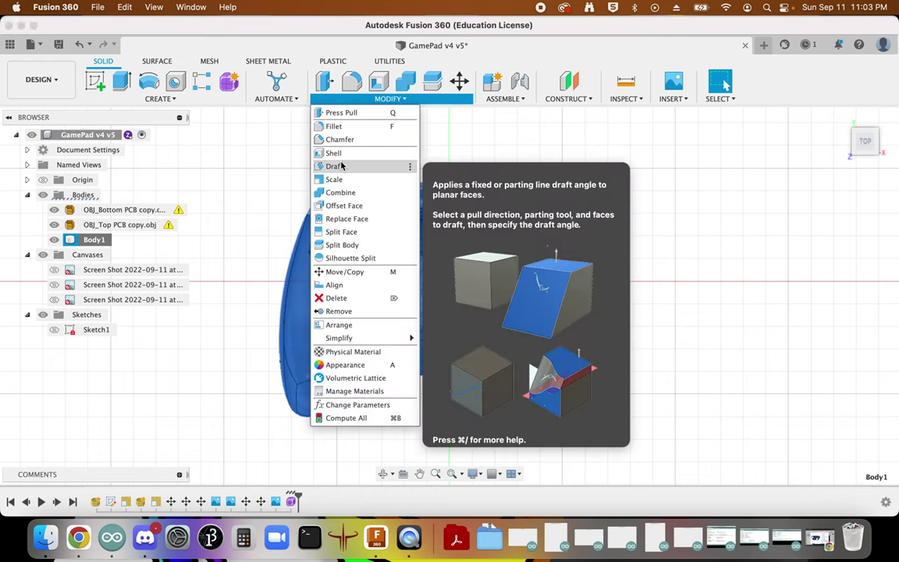
left_click(344, 153)
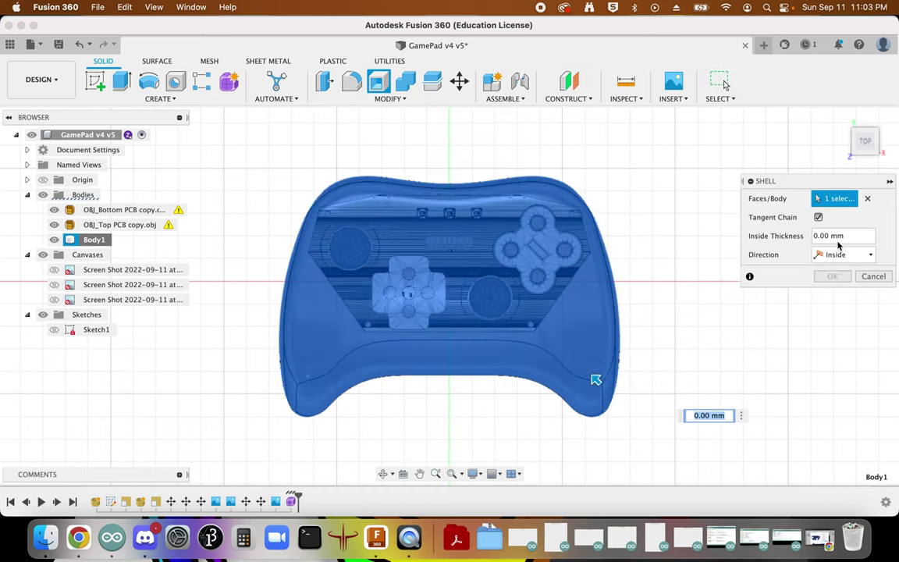
left_click(817, 235)
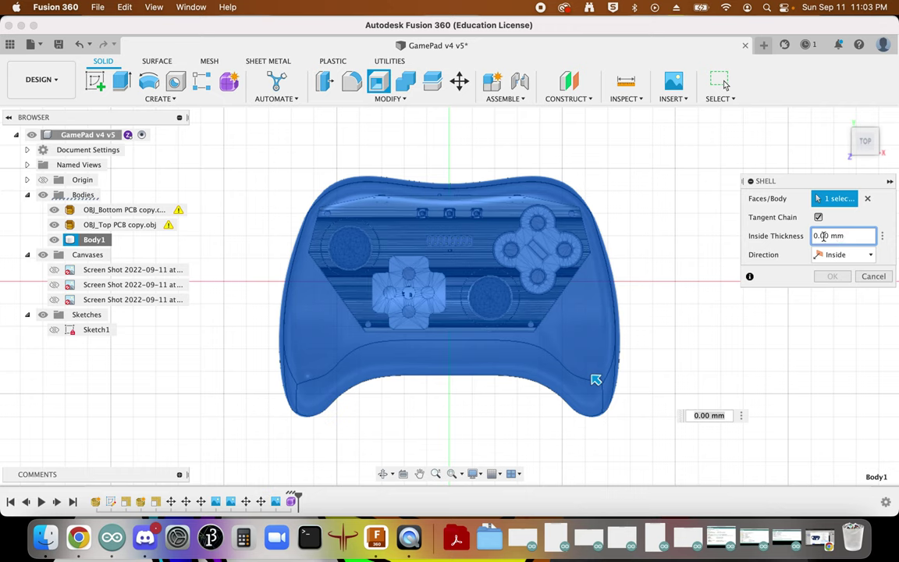
type("2")
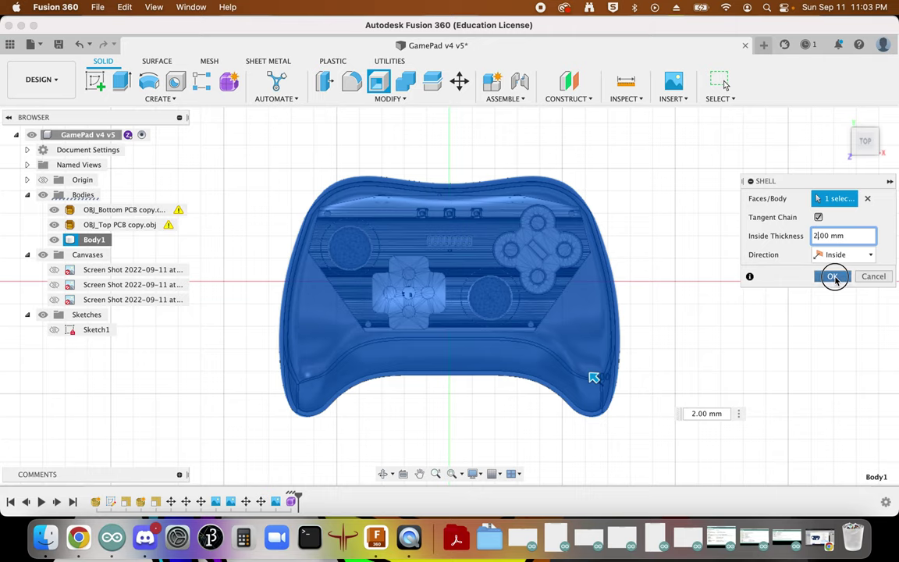
left_click(833, 277)
Step: Inspect the shelled controller body and its enclosed PCBs from the top, the right and several angled views
scroll(406, 196, "up", 5)
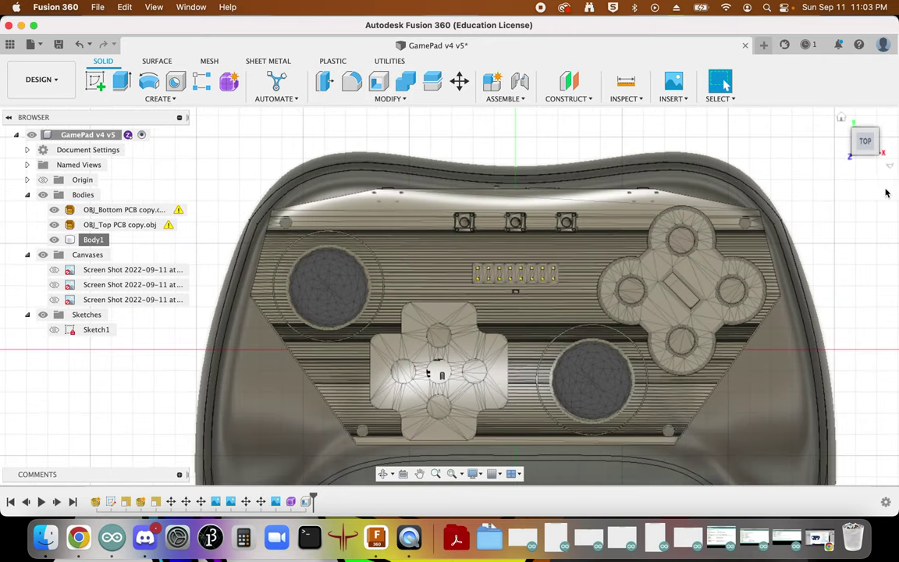
left_click_drag(869, 145, 719, 84)
left_click(867, 143)
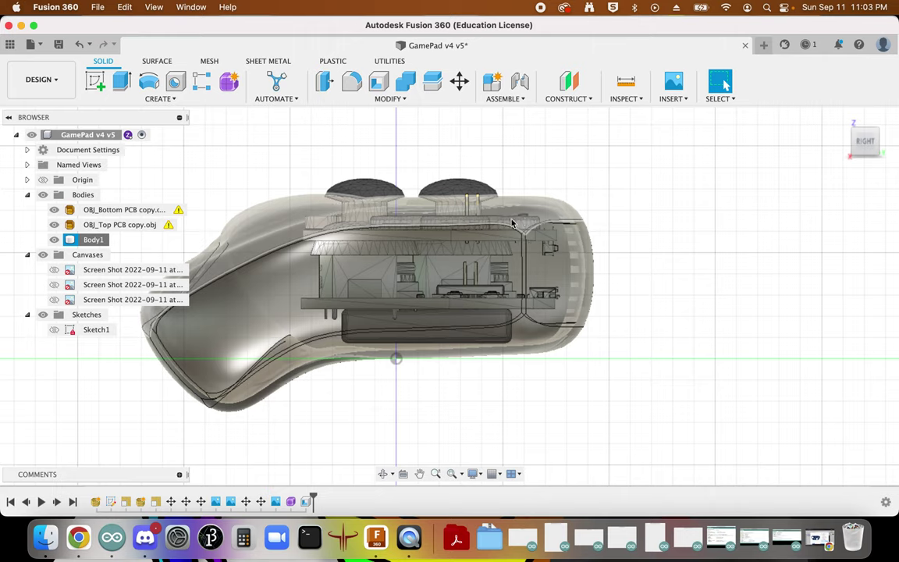
scroll(409, 204, "up", 5)
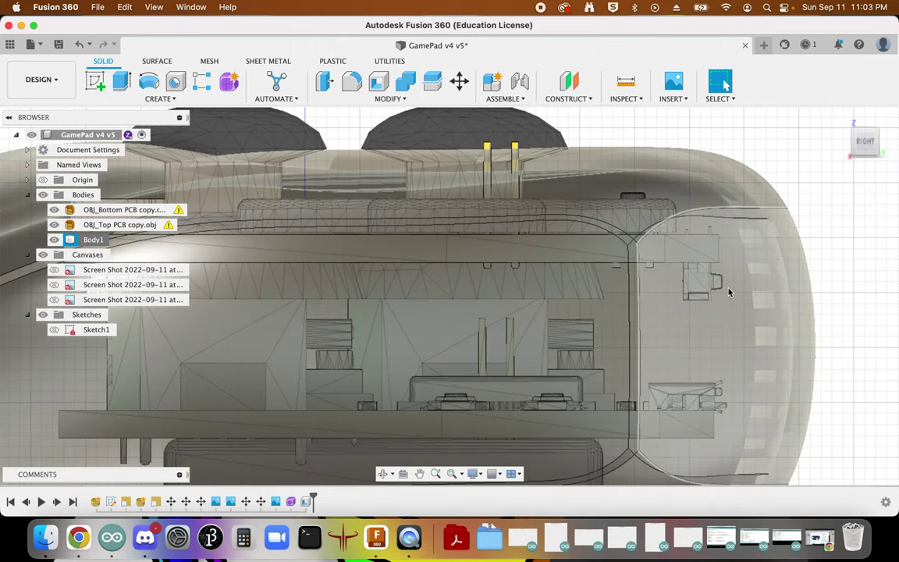
scroll(730, 287, "down", 5)
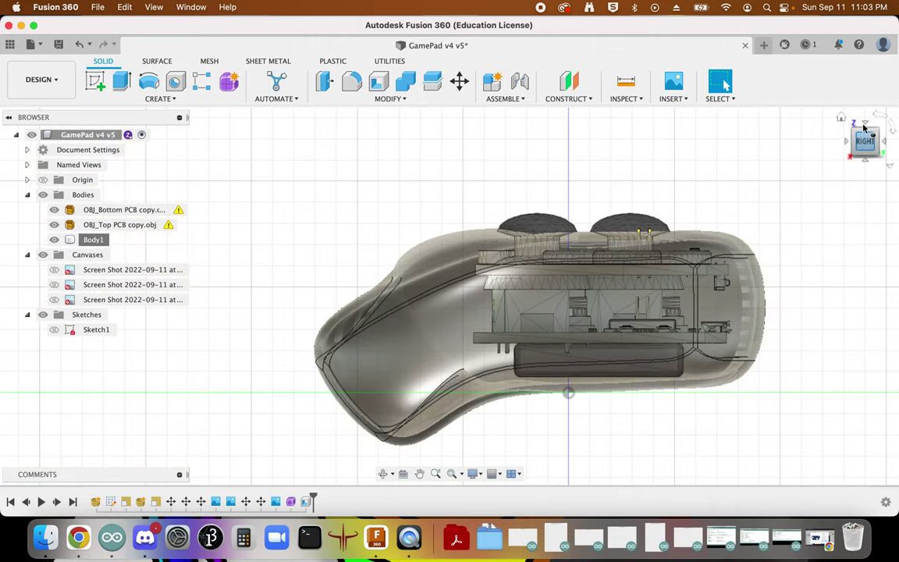
mouse_move(569, 392)
middle_mouse_down("shift")
mouse_move(312, 234)
mouse_move(8, 81)
mouse_move(16, 135)
mouse_move(835, 155)
mouse_move(829, 149)
mouse_move(843, 119)
mouse_move(634, 227)
mouse_move(686, 256)
middle_mouse_up("shift")
left_click(16, 135)
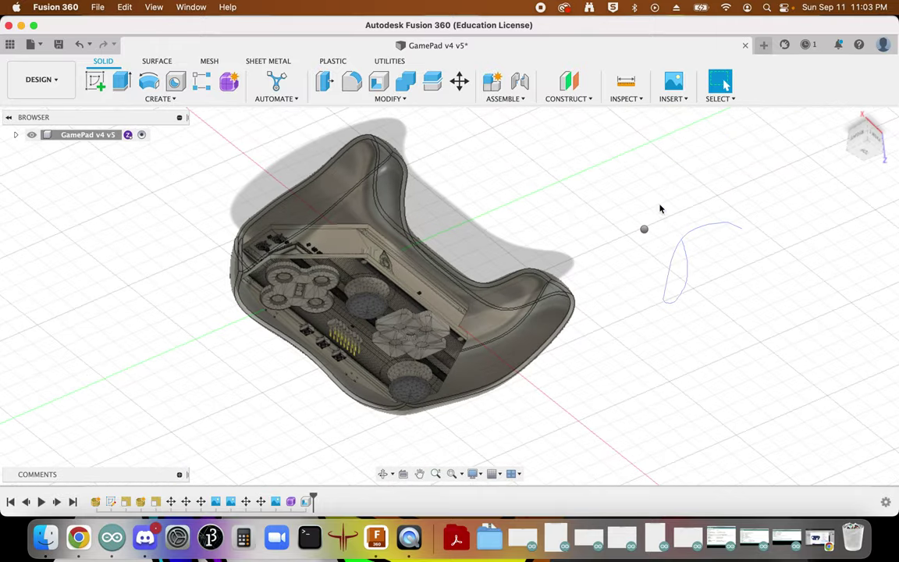
middle_click_drag(629, 223, 586, 251, "shift")
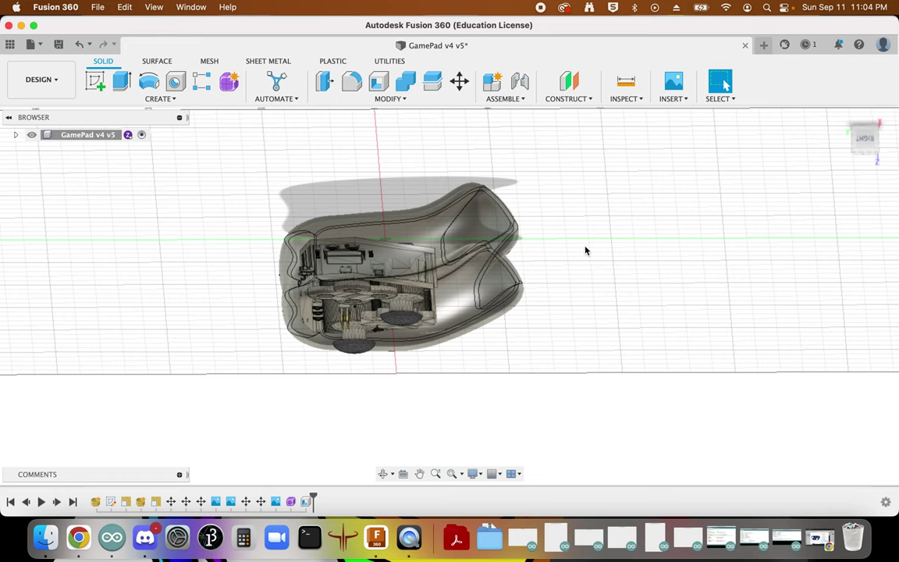
middle_click_drag(586, 250, 602, 160, "shift")
Step: Save the design with the version description "User Saved", then close it, leaving a blank untitled design open
key("super+s")
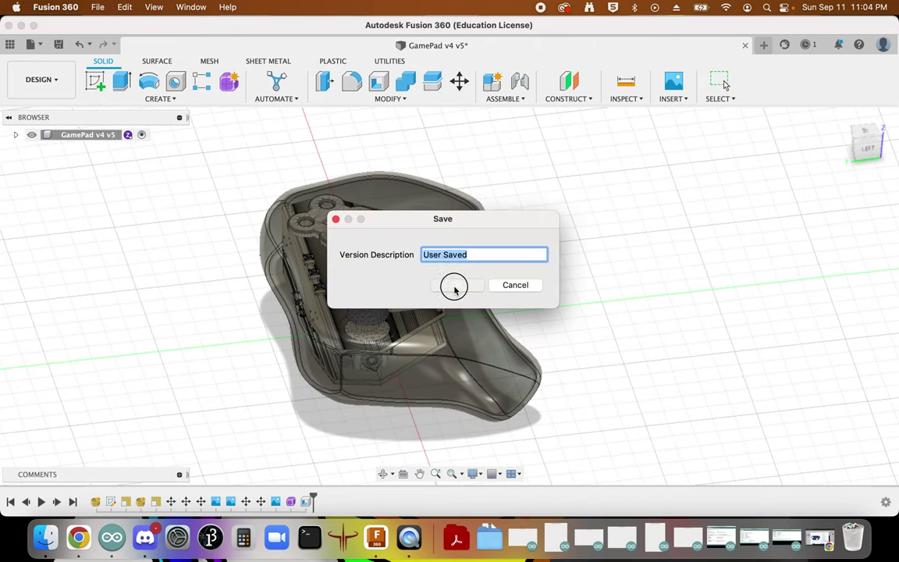
left_click(456, 286)
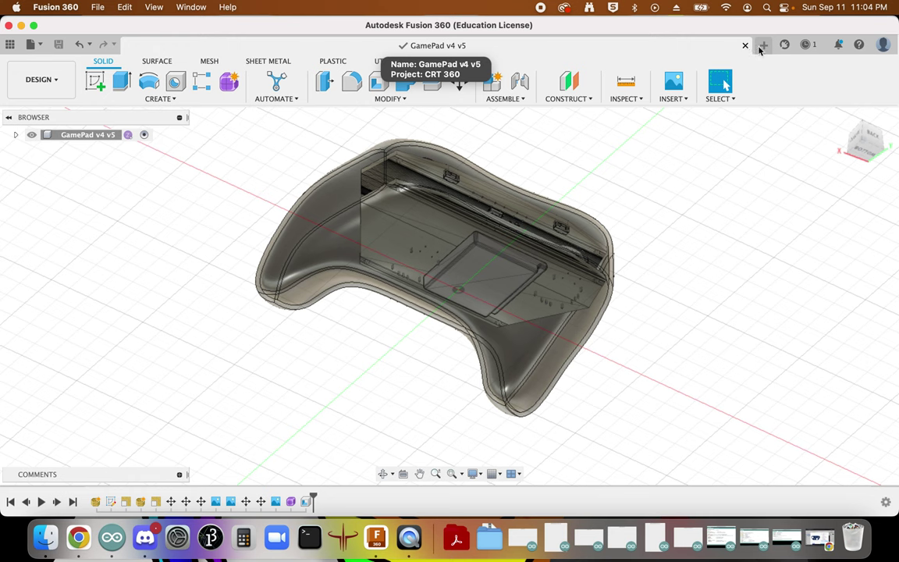
left_click(762, 44)
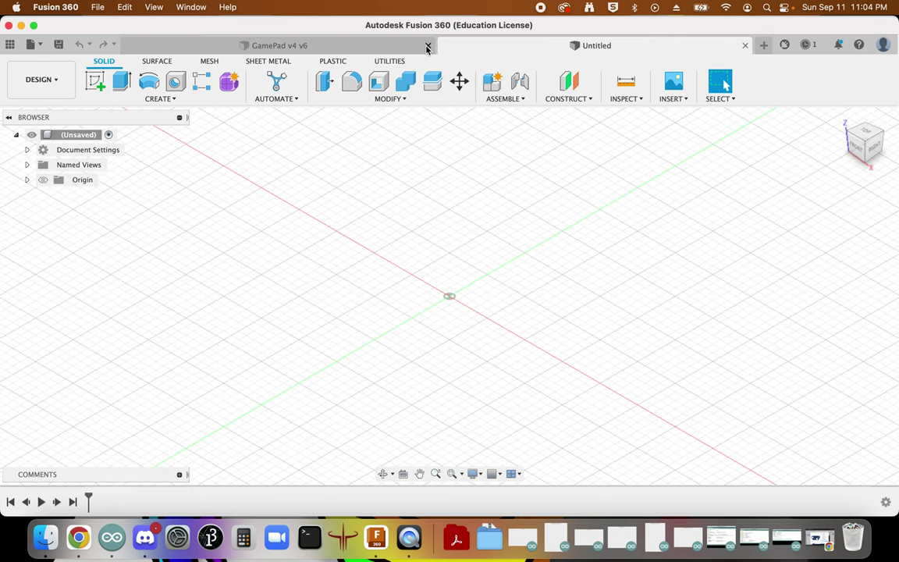
left_click(427, 48)
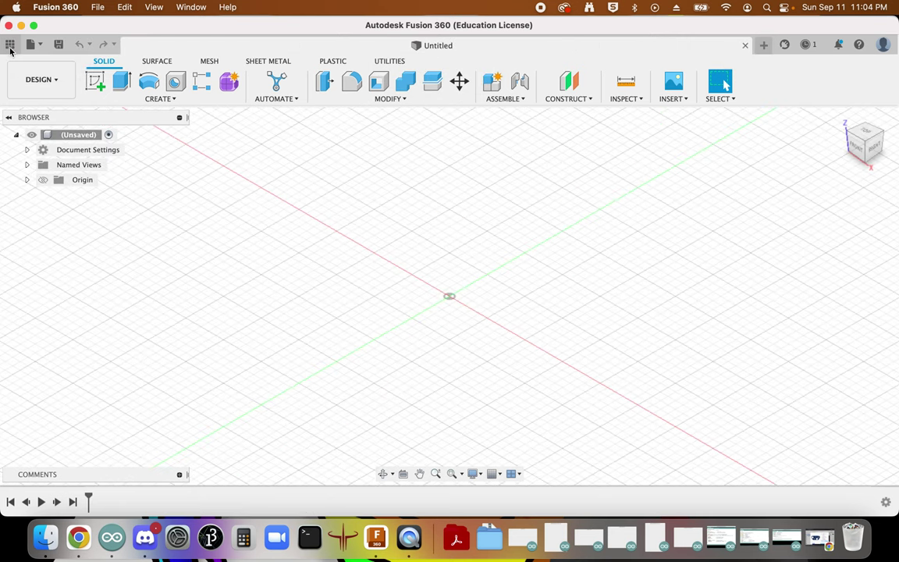
Step: Reopen the GamePad v4 design from the GamePad folder of the CRT 360 project
left_click(11, 44)
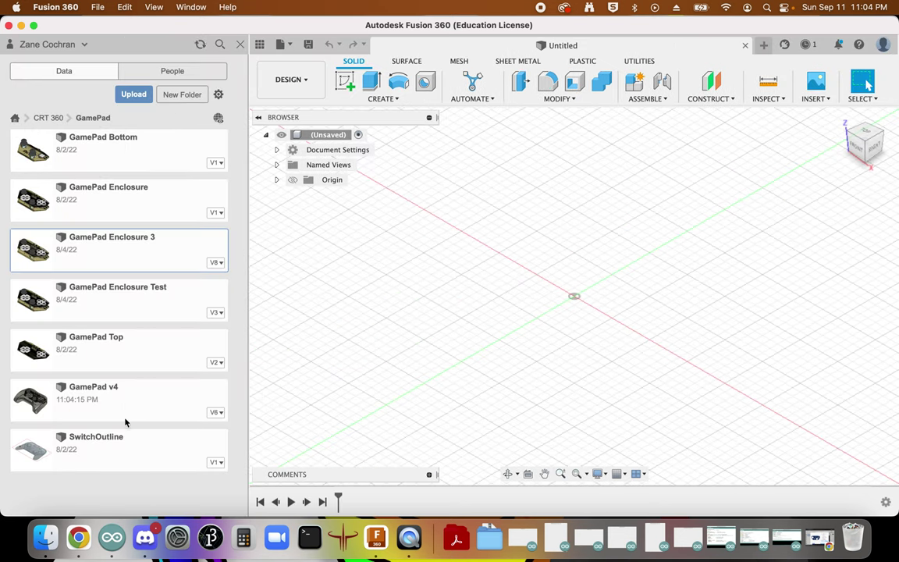
left_click(134, 399)
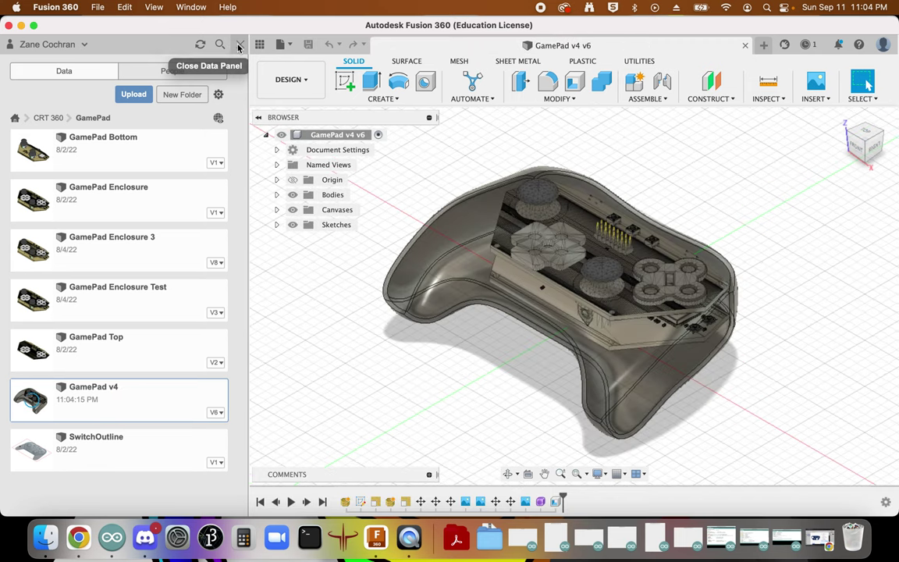
left_click(238, 45)
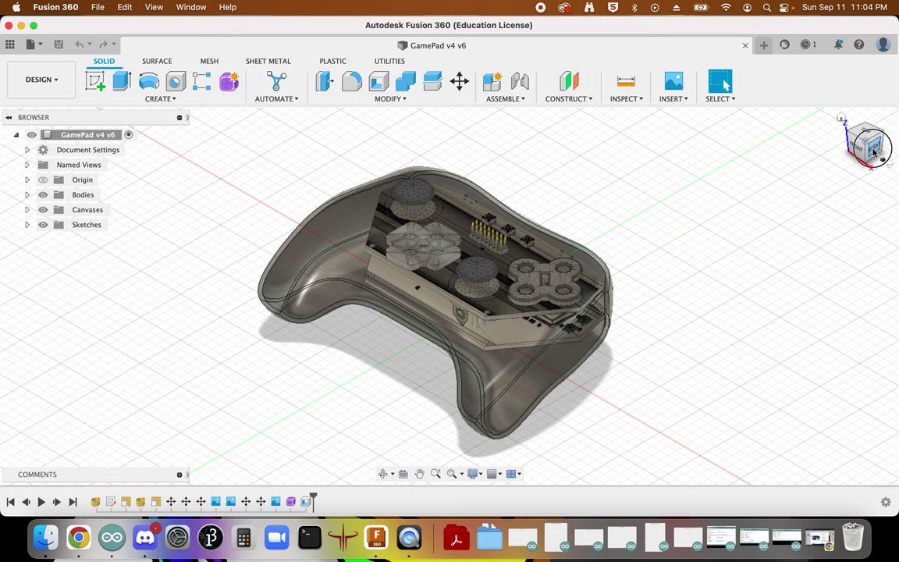
Step: Hide the bottom PCB, the top PCB and Body1 with the design in top view
left_click(872, 148)
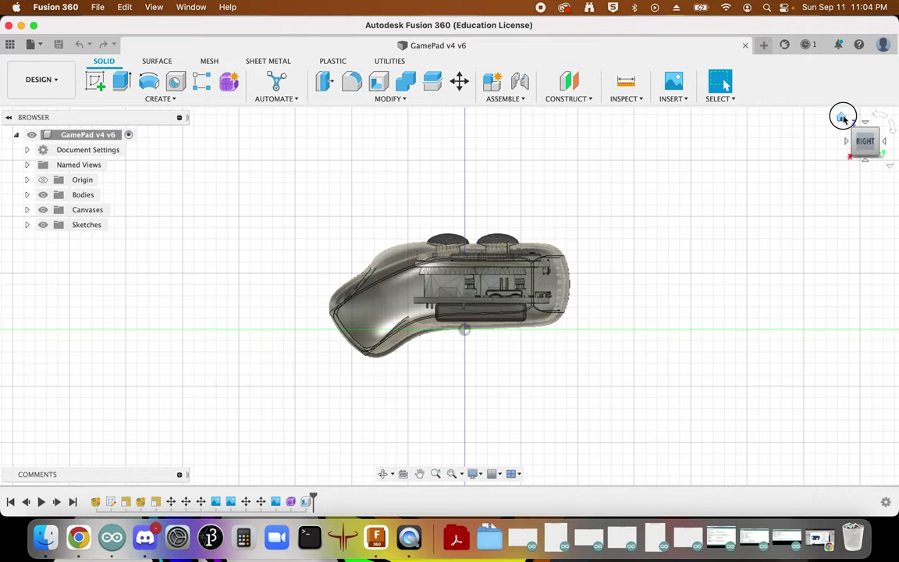
left_click(842, 117)
left_click(865, 133)
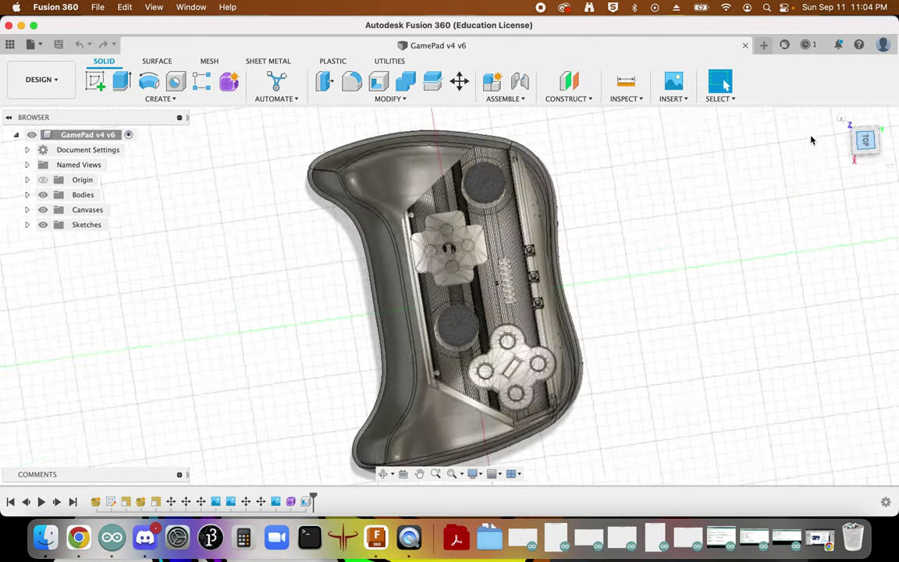
left_click(882, 115)
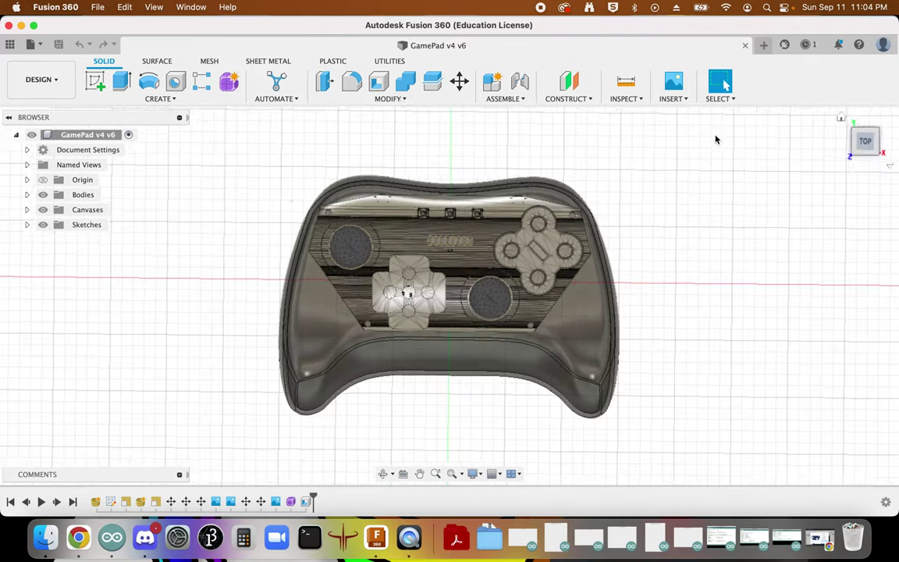
left_click(26, 195)
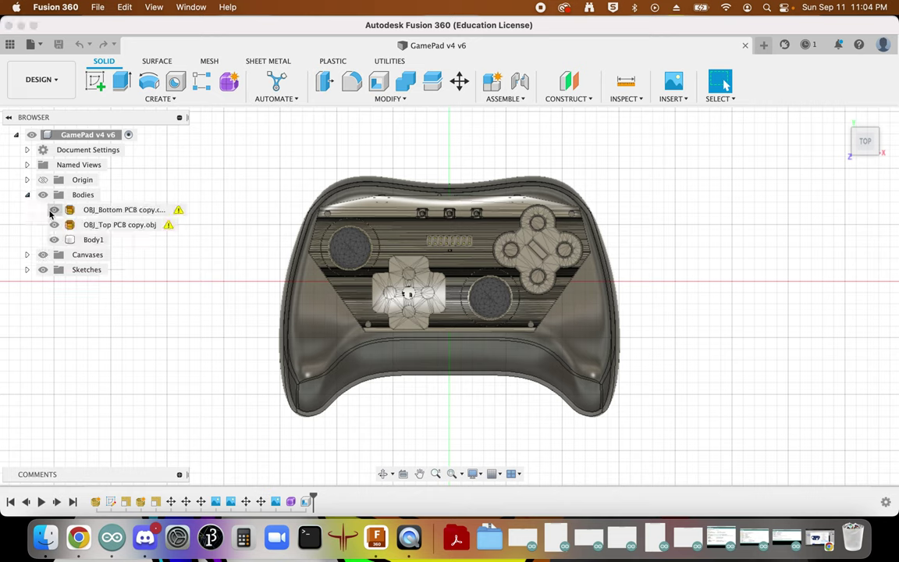
left_click(54, 209)
left_click(54, 225)
left_click(54, 240)
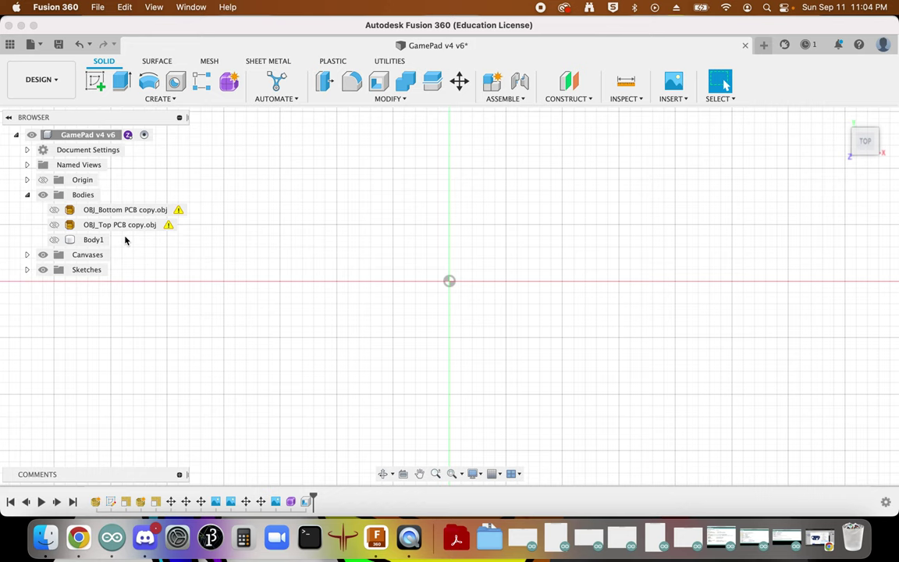
Step: Sketch a center rectangle of about 325 by 197 mm around the origin on the horizontal plane
left_click(96, 88)
left_click(498, 274)
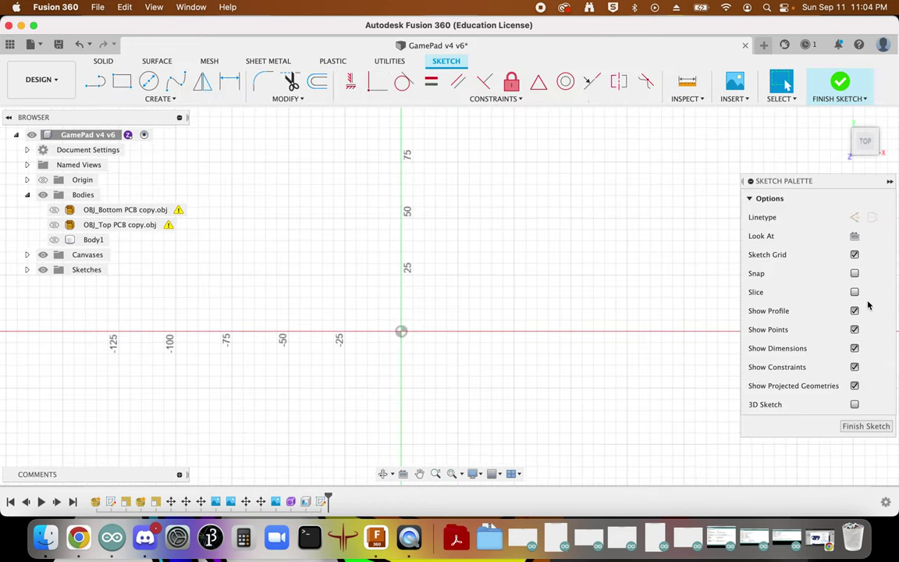
key("r")
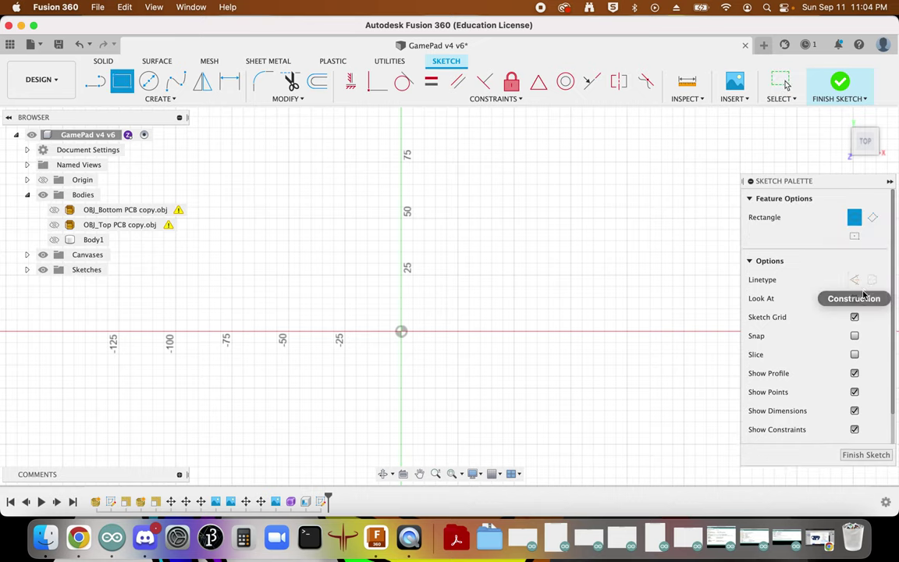
left_click(854, 237)
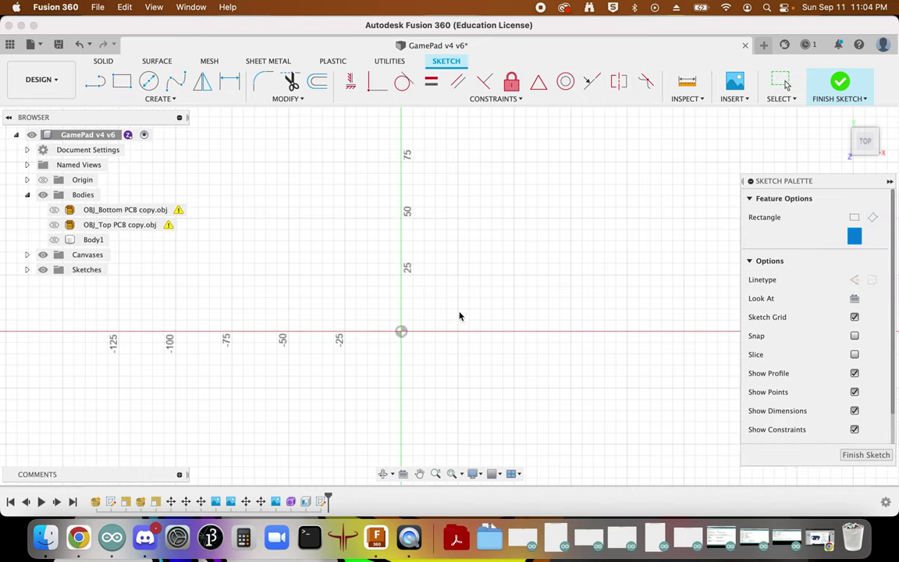
left_click(401, 333)
scroll(741, 140, "up", 2)
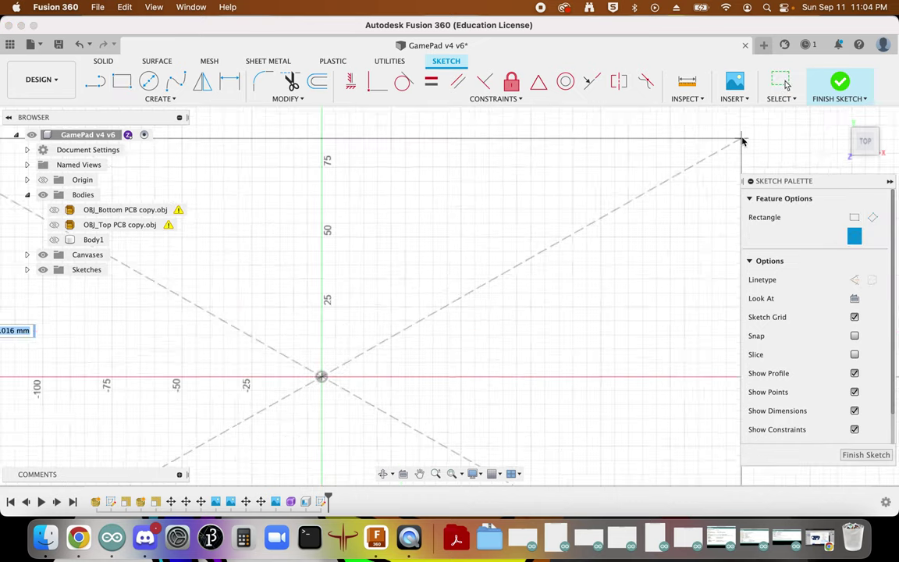
scroll(745, 136, "down", 4)
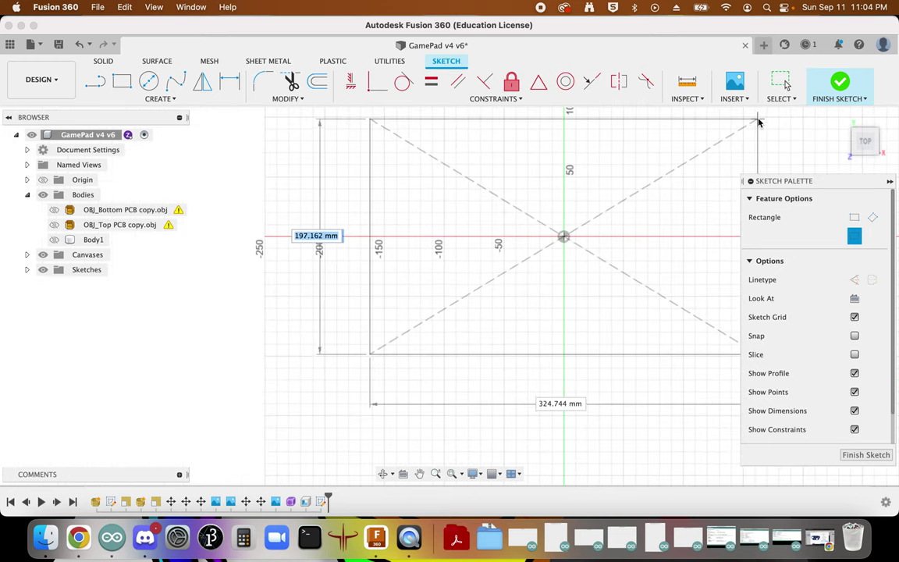
left_click(758, 121)
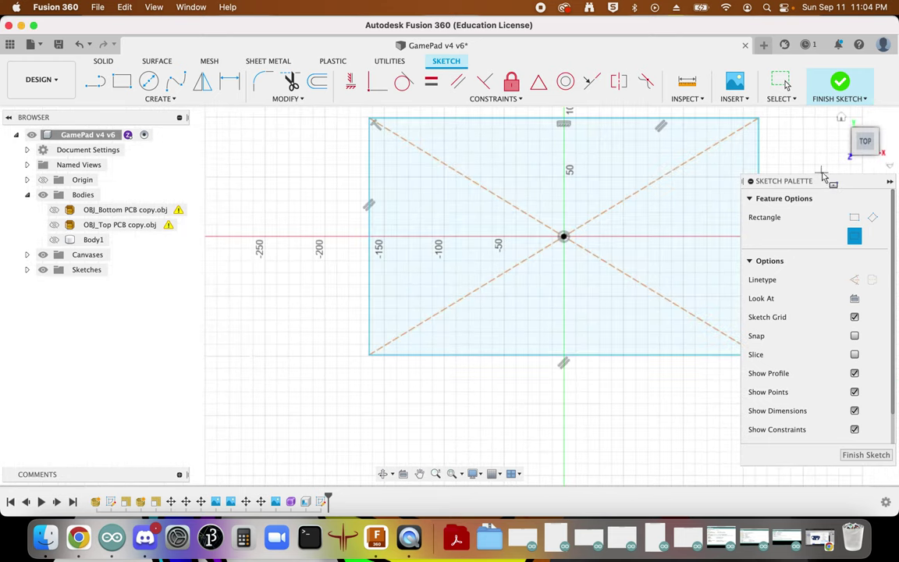
Step: Extrude the rectangle into a thin plate as a new body and show Body1 again
key("e")
left_click(586, 196)
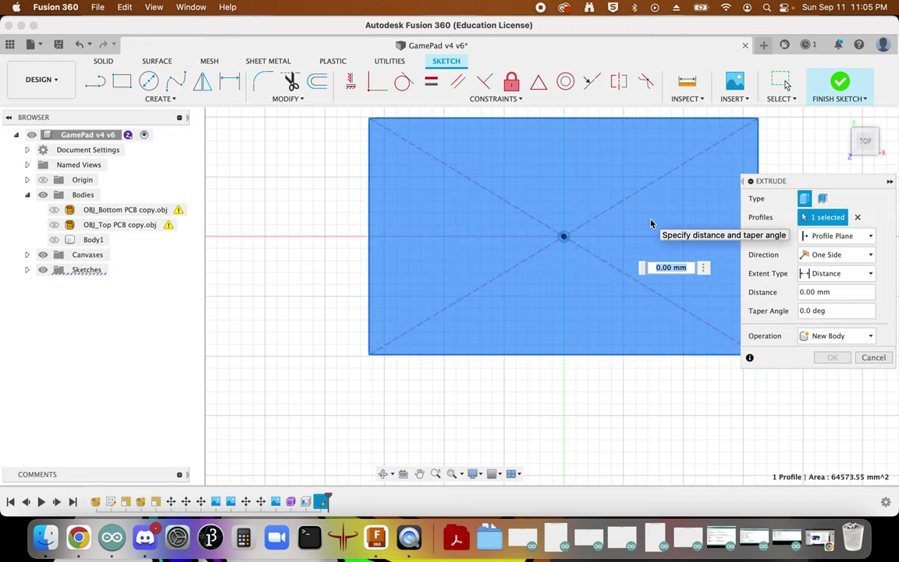
key("Return")
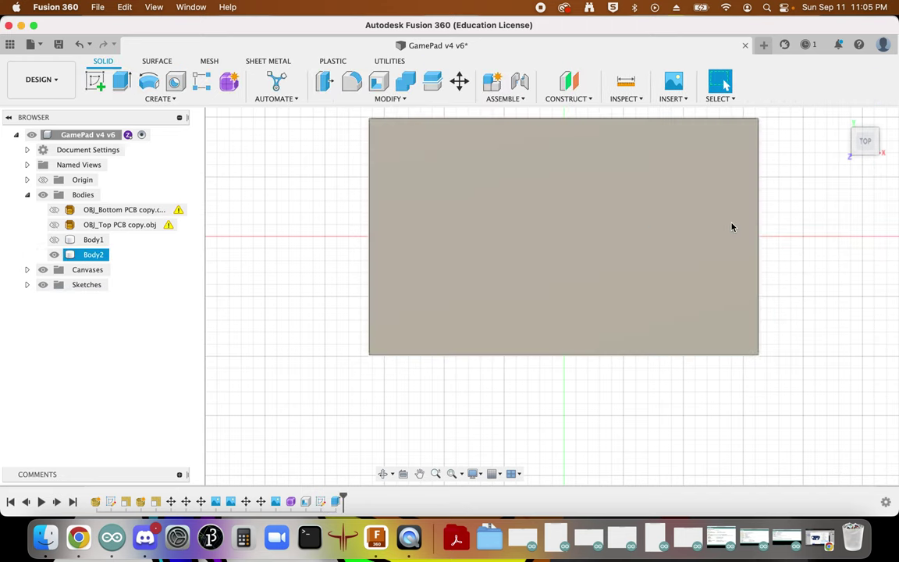
left_click(54, 239)
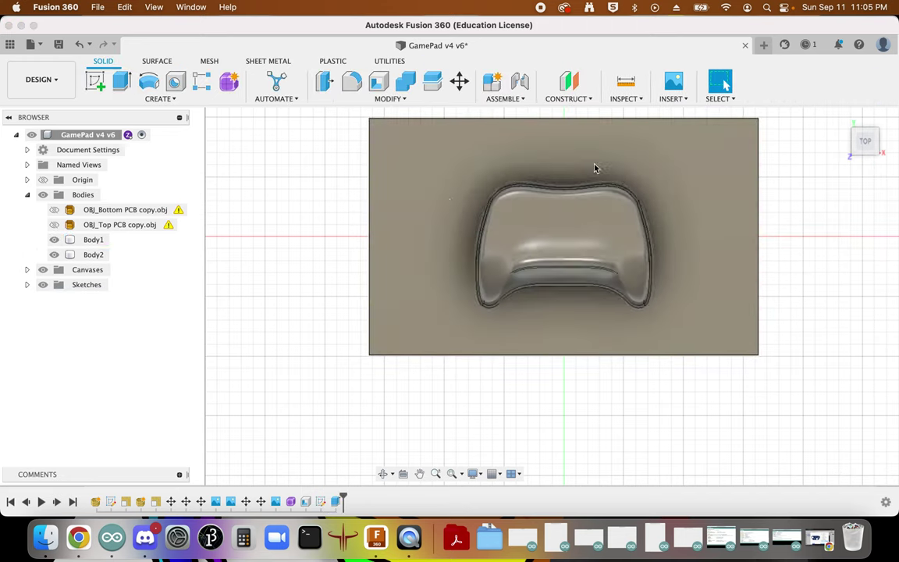
Step: Rotate the plate Body2 15 degrees about the X axis and shift it about -3.8 mm in Y and -10.15 mm in Z
left_click(842, 126)
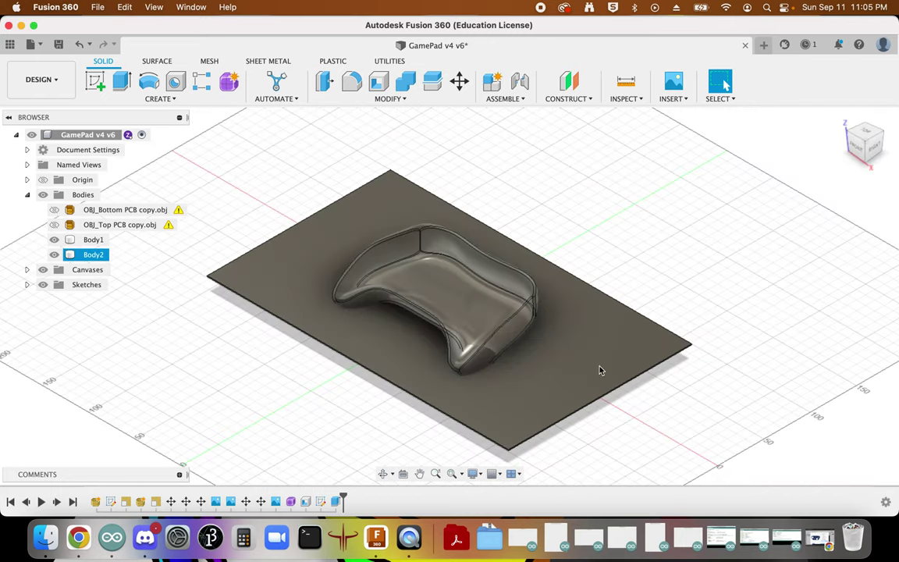
mouse_move(788, 134)
middle_mouse_down("shift")
mouse_move(851, 127)
mouse_move(833, 120)
mouse_move(605, 201)
middle_mouse_up("shift")
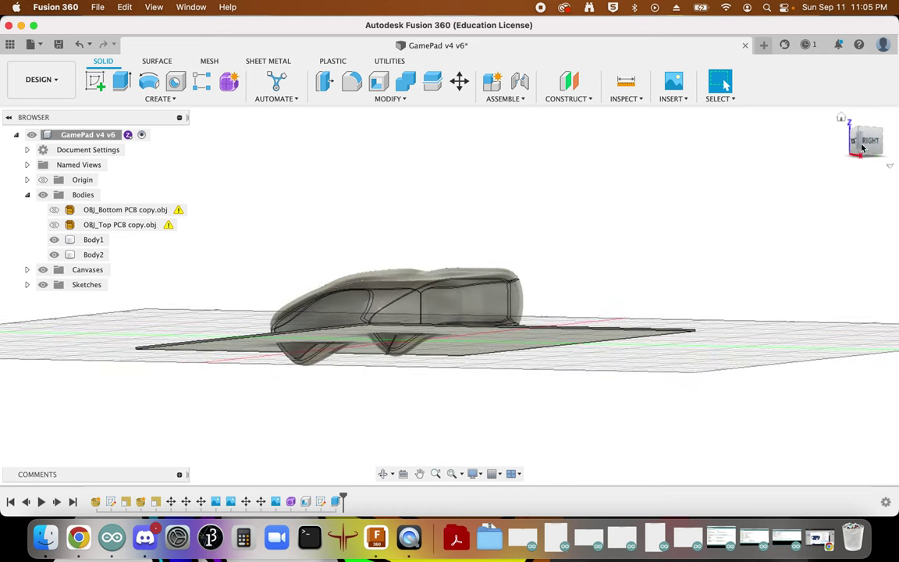
left_click(869, 143)
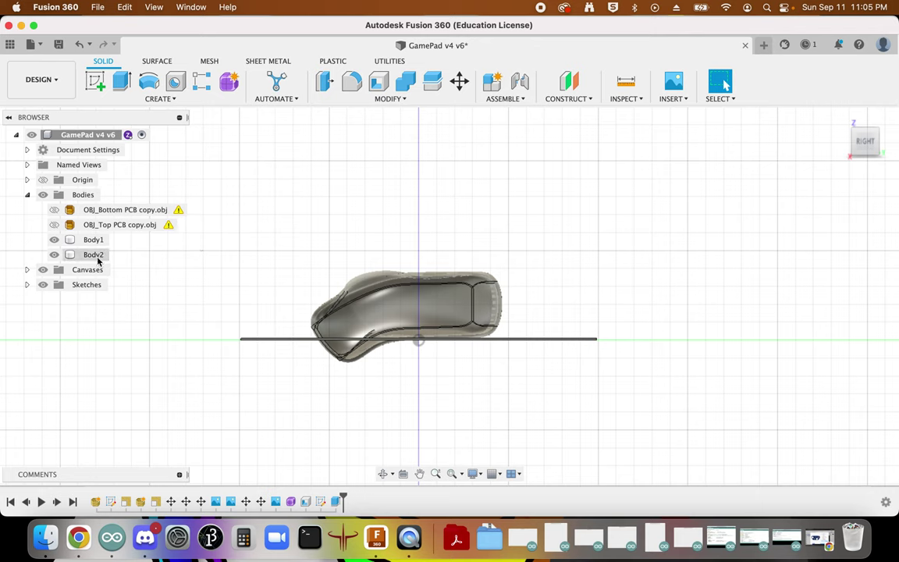
key("m")
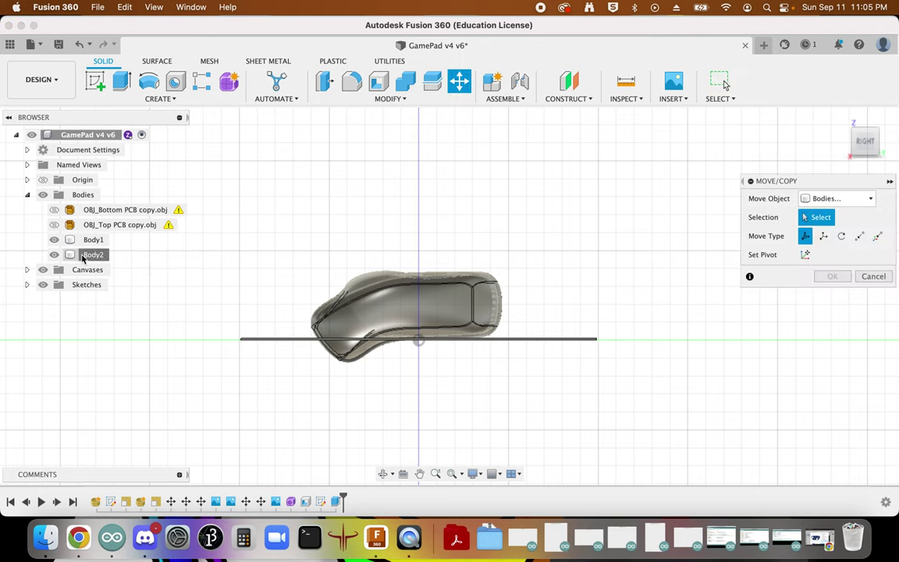
left_click(91, 255)
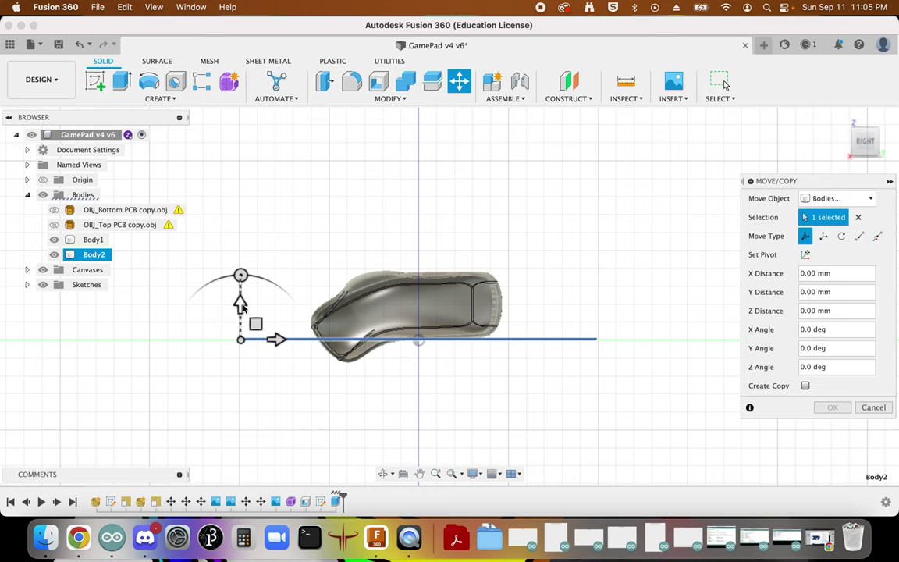
left_click_drag(241, 276, 222, 277)
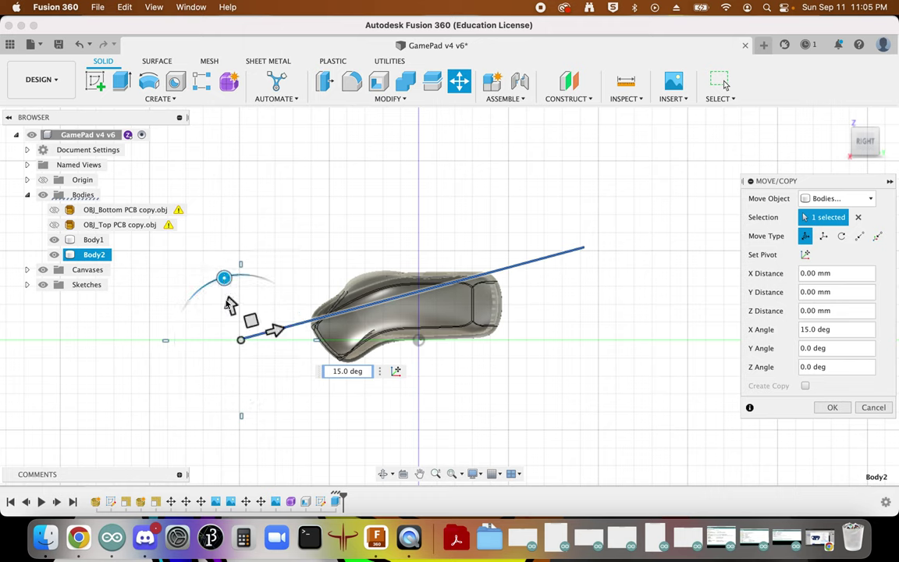
left_click_drag(250, 318, 249, 340)
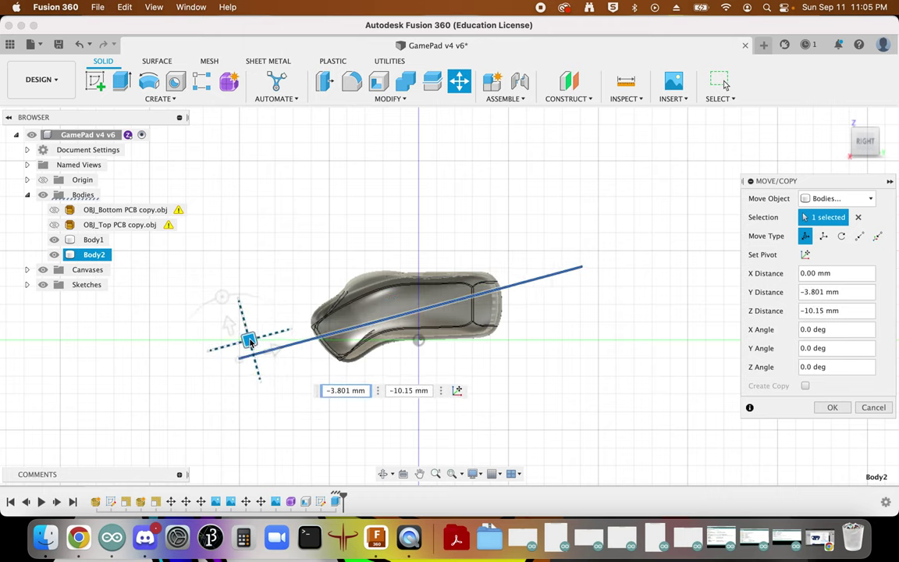
Step: Rotate the plate Body2 by -5 degrees about X and shift it about 1.43 mm in Y and 6.1 mm in Z
left_click_drag(224, 295, 226, 295)
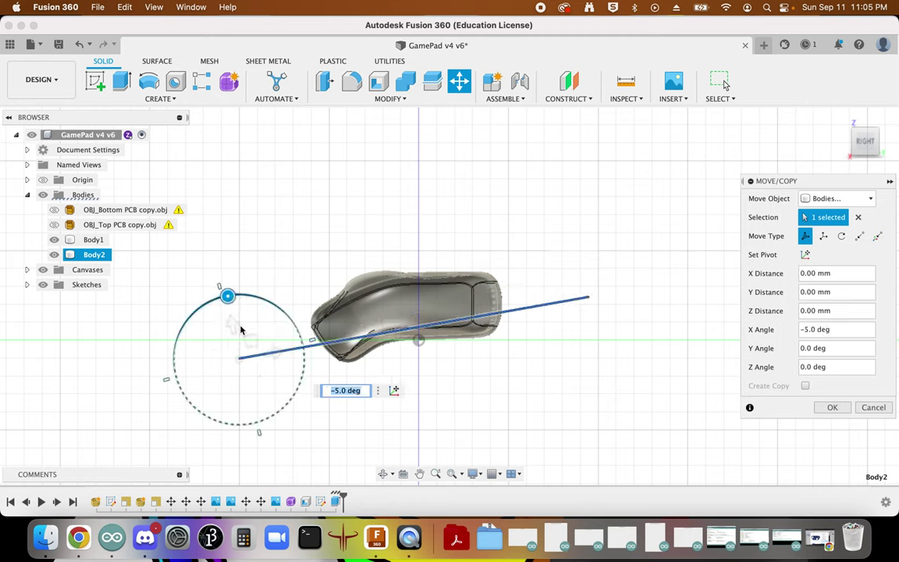
left_click_drag(251, 335, 255, 333)
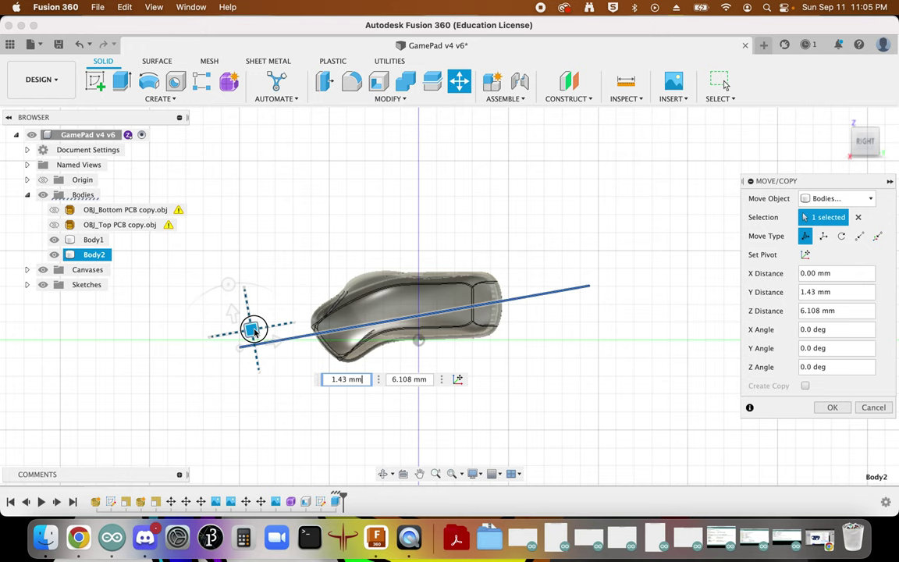
left_click(229, 284)
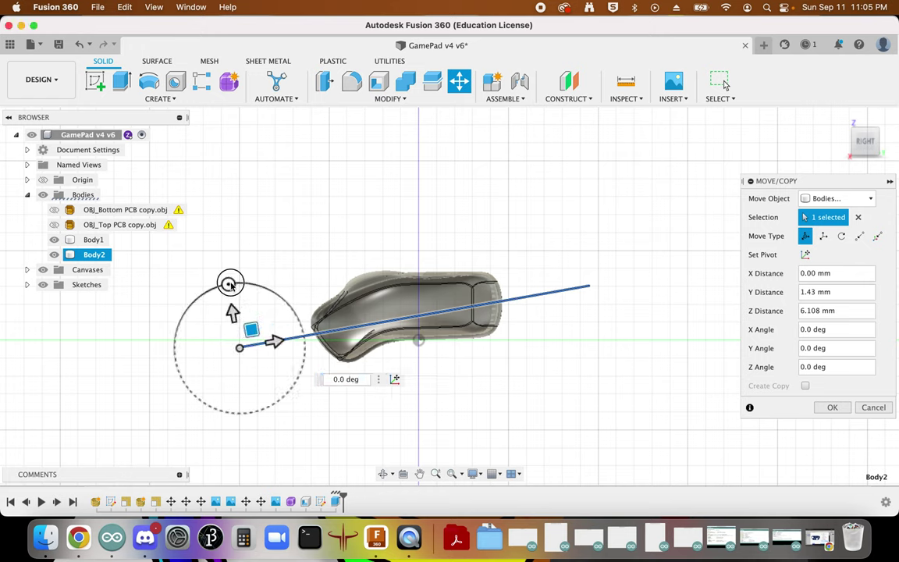
left_click(832, 408)
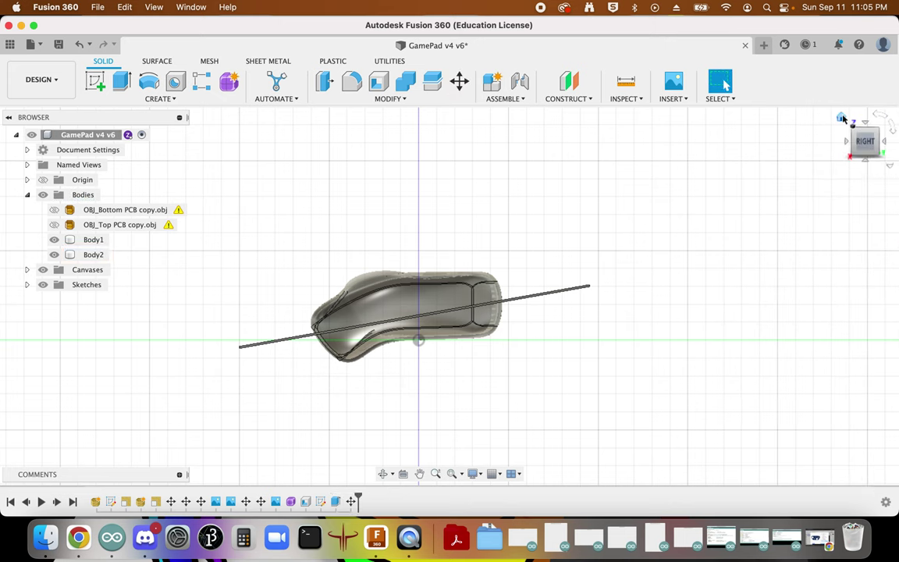
Step: Split the controller shell Body1 using the tilted plate Body2 as the splitting tool
left_click(842, 117)
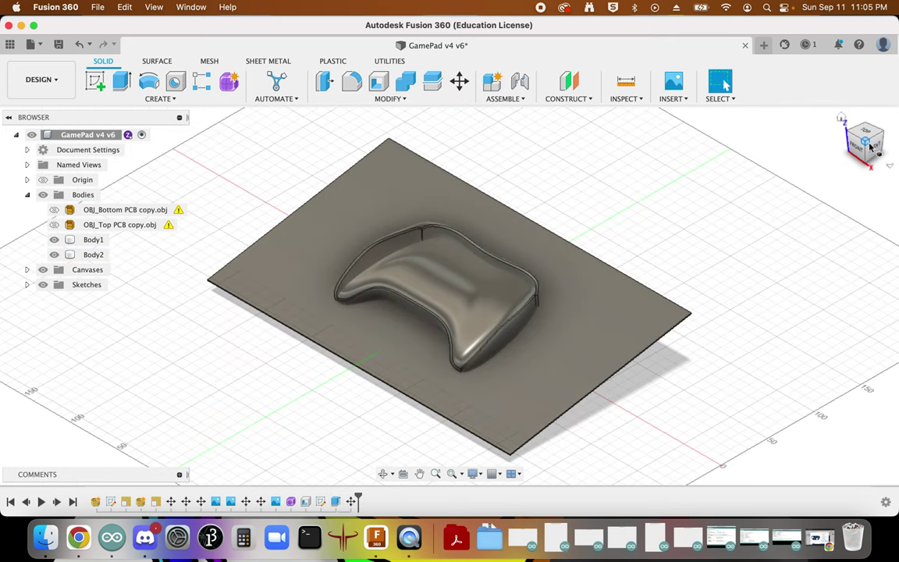
left_click(874, 147)
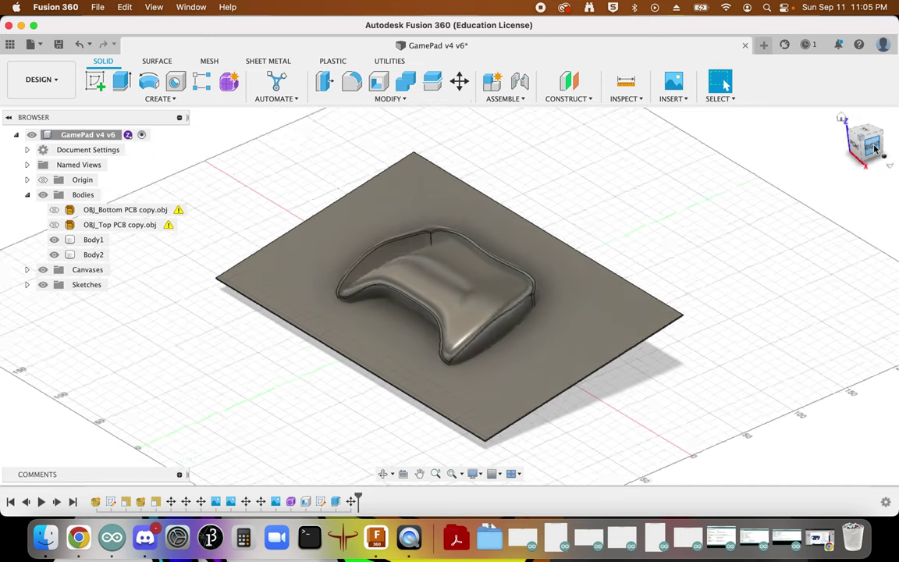
left_click(842, 117)
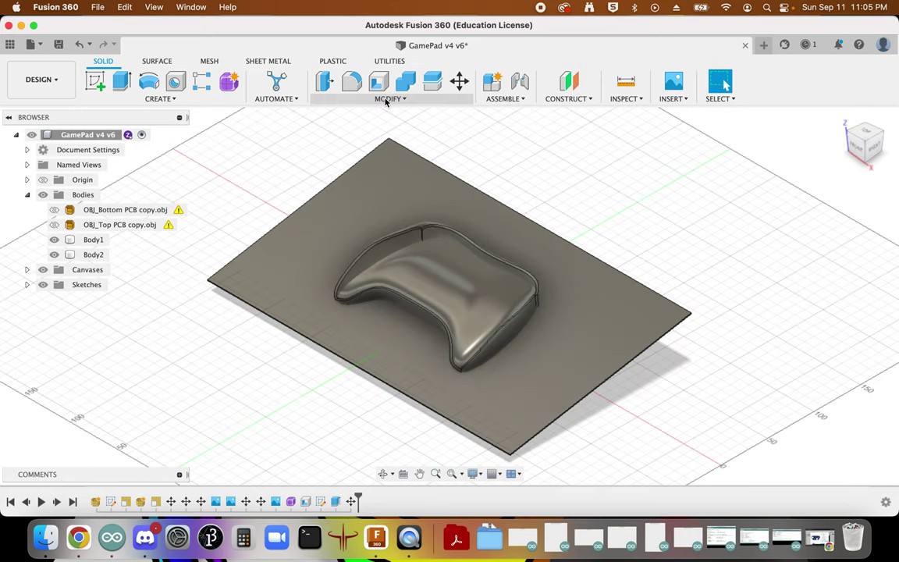
left_click(431, 80)
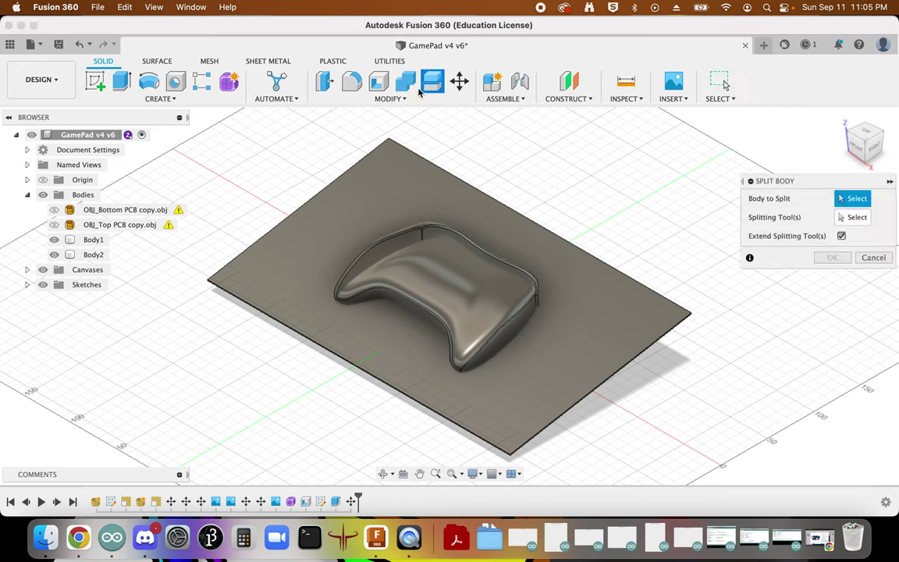
left_click(451, 255)
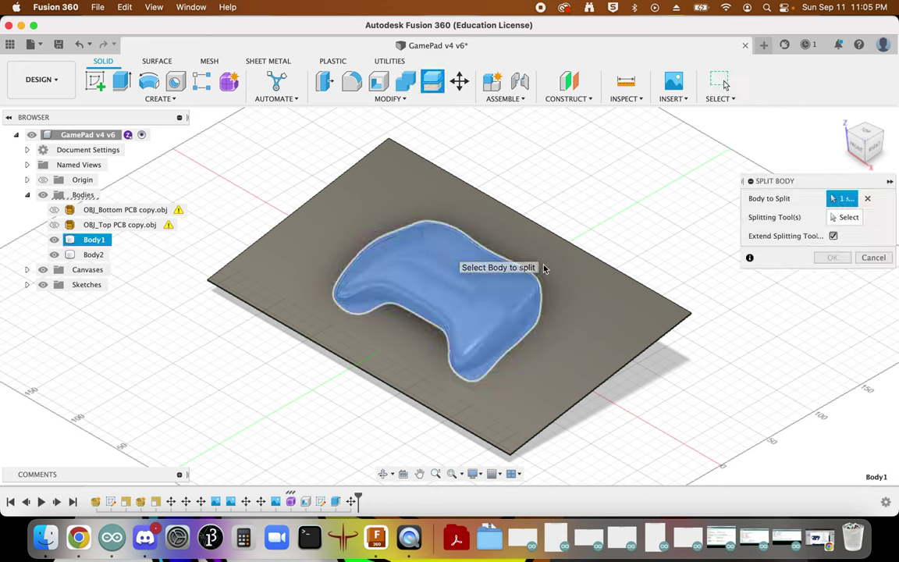
left_click(583, 318)
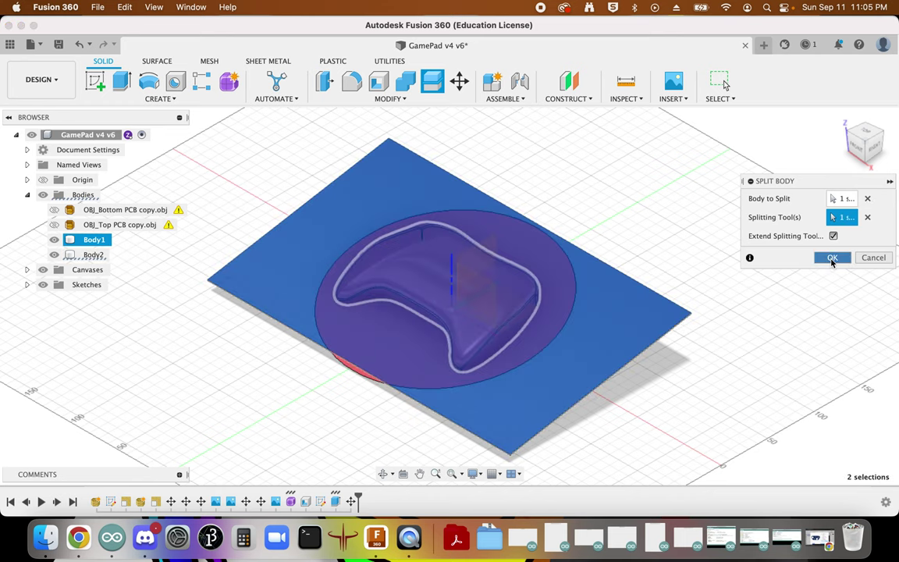
left_click(832, 258)
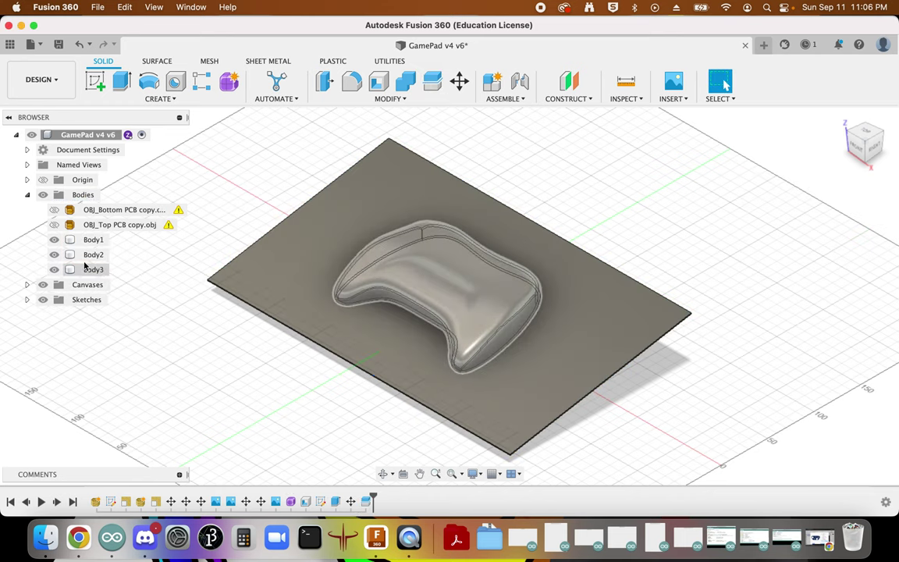
Step: Hide the plate Body2 and the upper shell half Body3 to isolate the lower half Body1
left_click(54, 255)
left_click(54, 254)
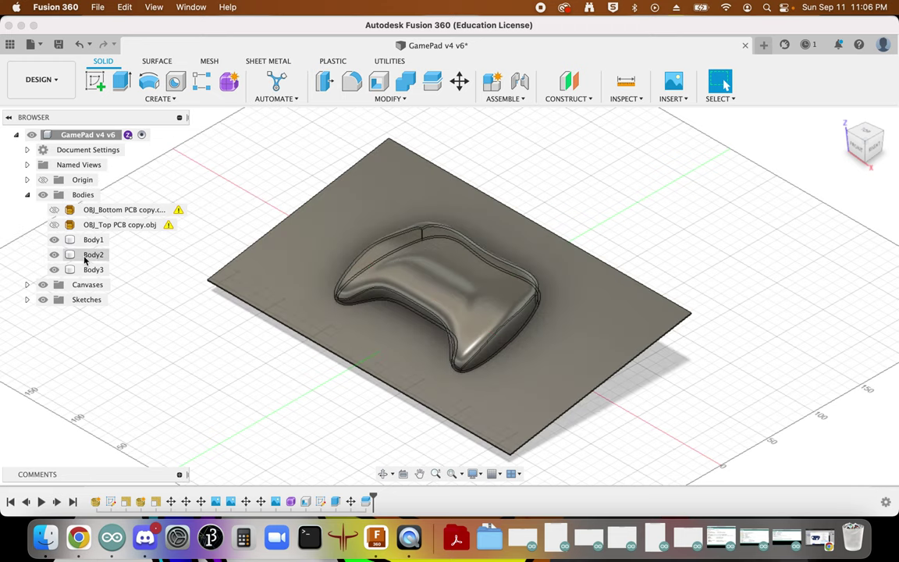
left_click(54, 254)
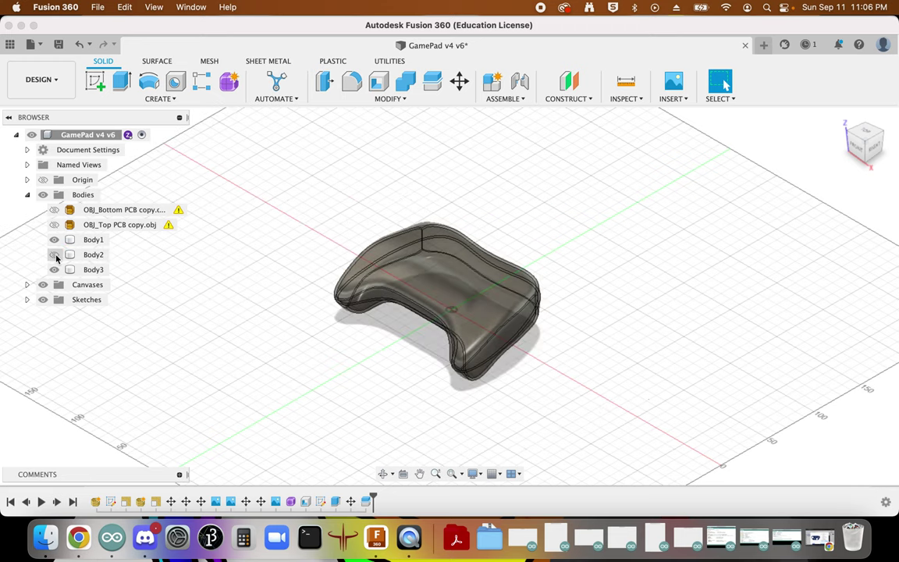
left_click(872, 145)
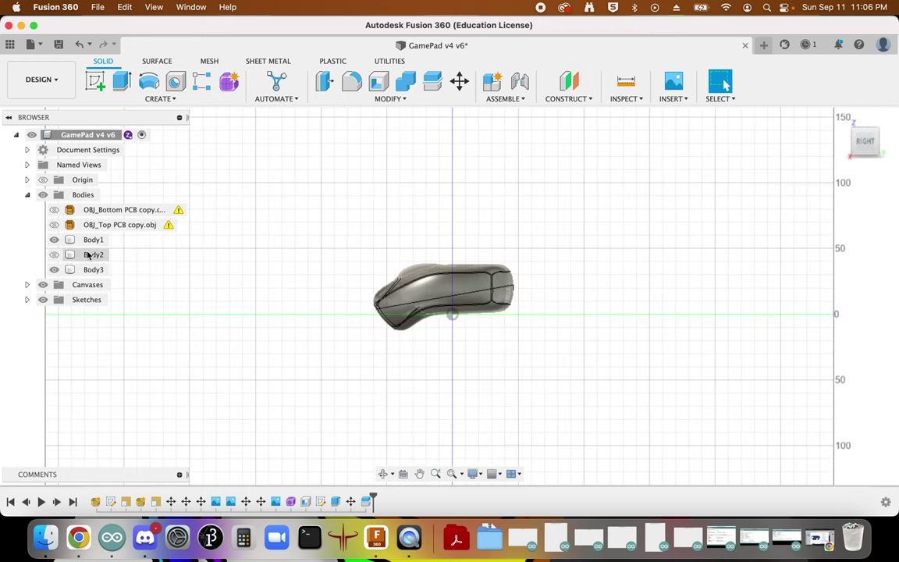
left_click(54, 240)
left_click(54, 240)
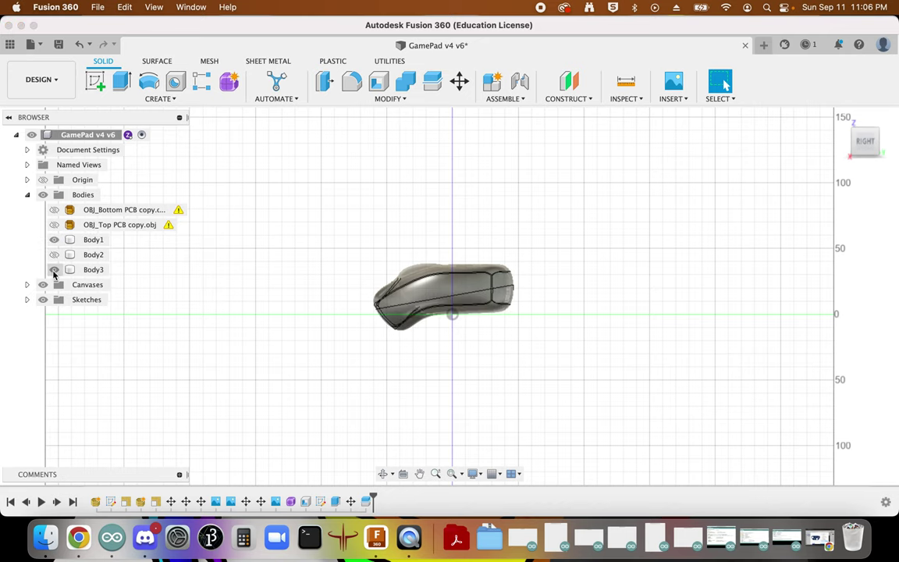
left_click(54, 270)
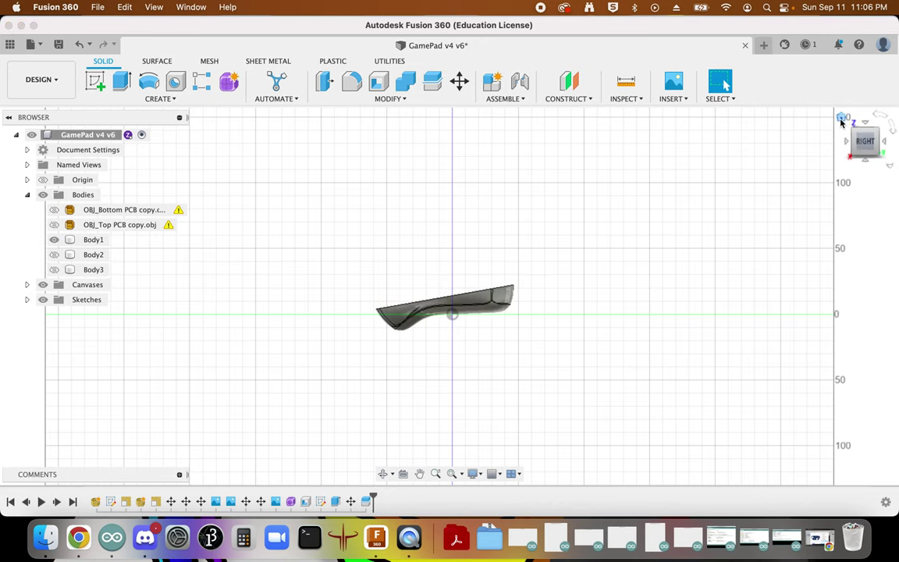
left_click(845, 124)
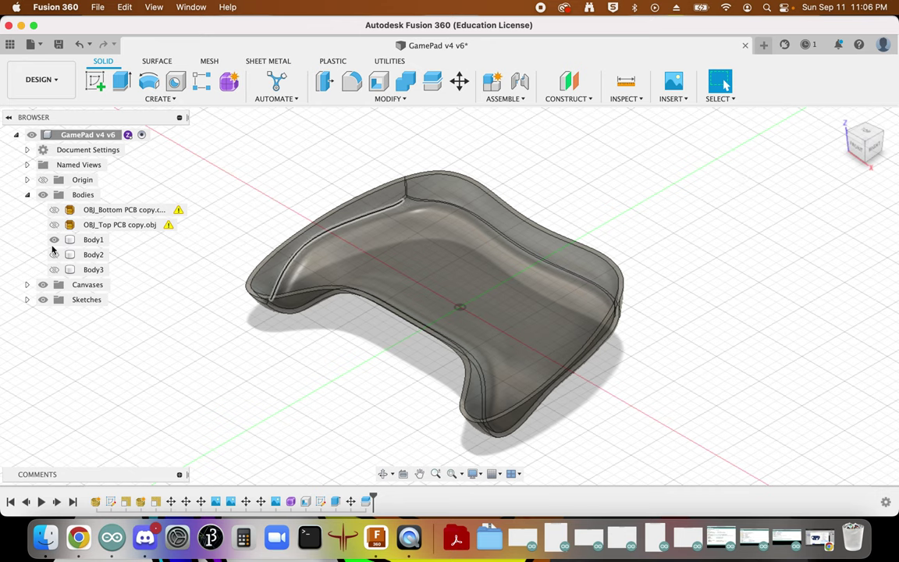
Step: Show the bottom and top PCBs with the lower shell half Body1 and examine their fit from above
left_click(54, 269)
left_click(54, 254)
left_click(54, 254)
left_click(53, 209)
left_click(54, 225)
left_click(54, 269)
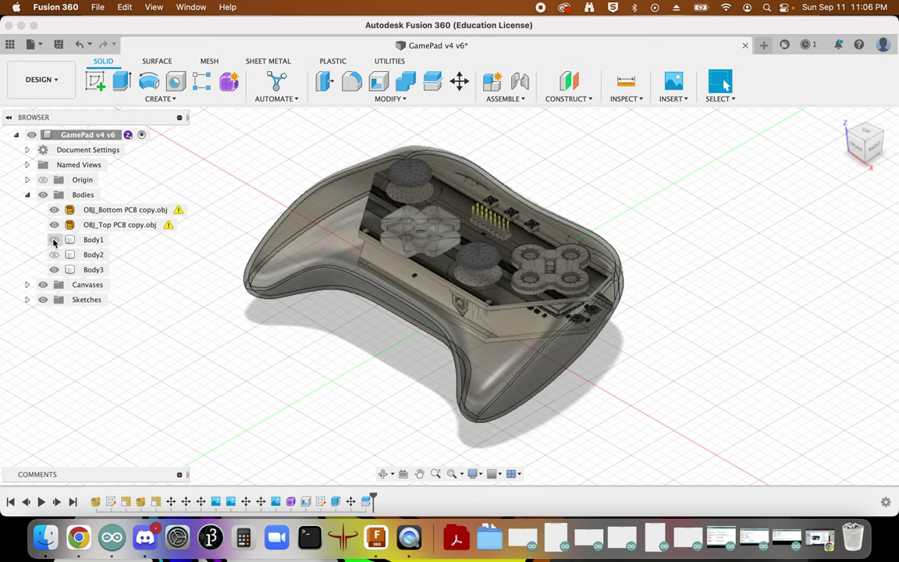
left_click(53, 240)
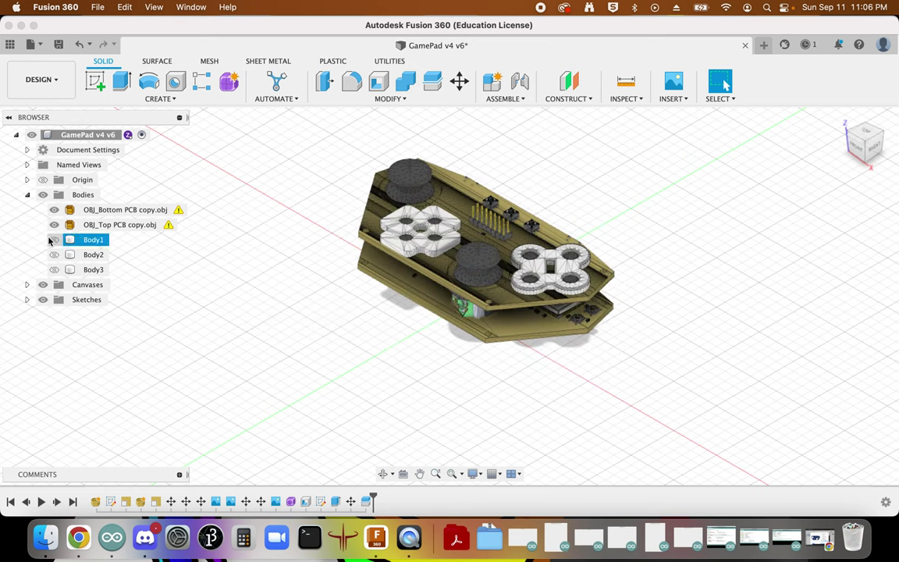
left_click(53, 240)
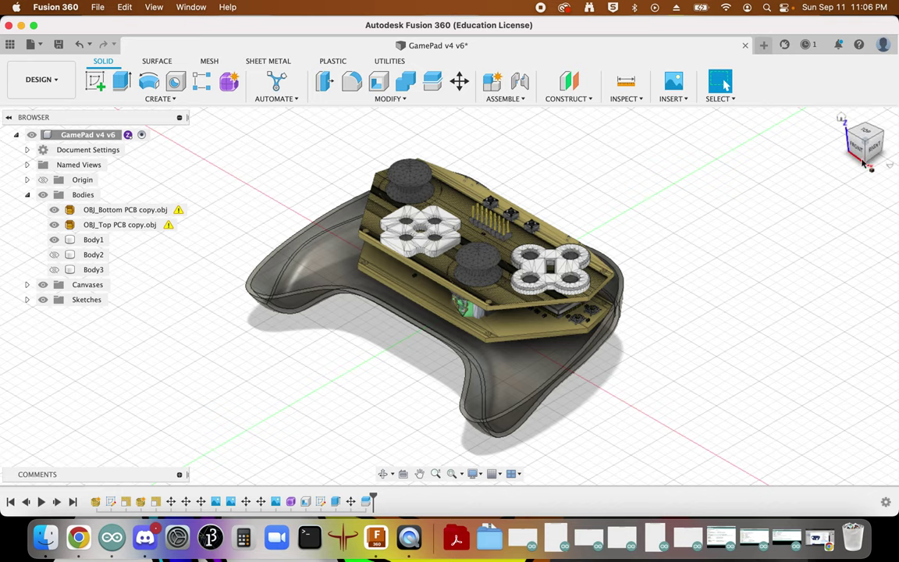
left_click(866, 133)
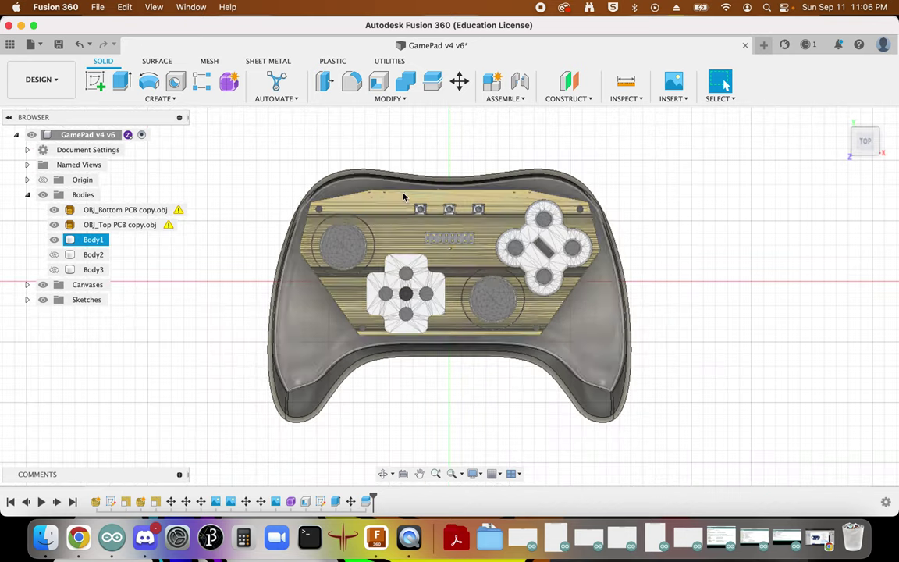
scroll(285, 198, "up", 3)
scroll(289, 197, "up", 3)
scroll(301, 201, "down", 8)
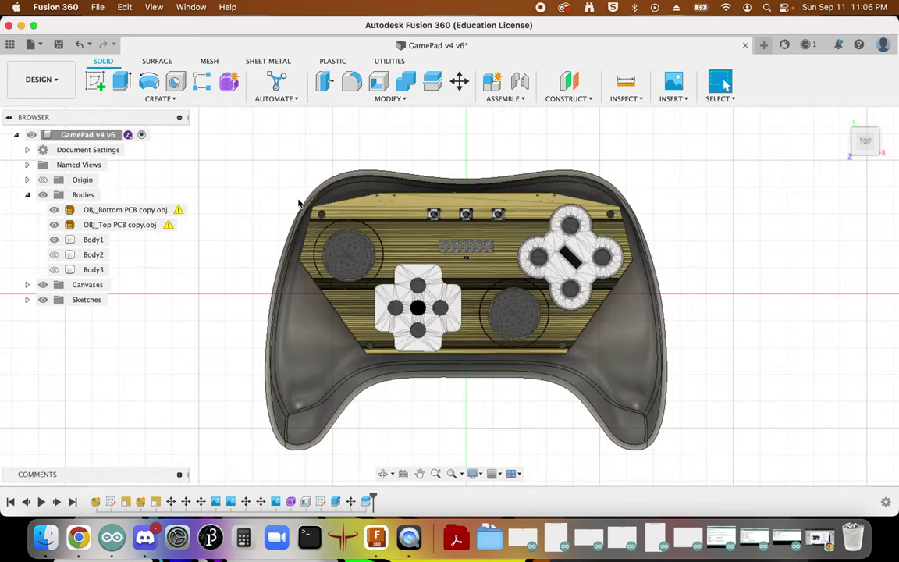
Step: Show the upper shell half Body3, hide the lower half Body1, and examine how the PCBs sit inside from below
left_click(93, 240)
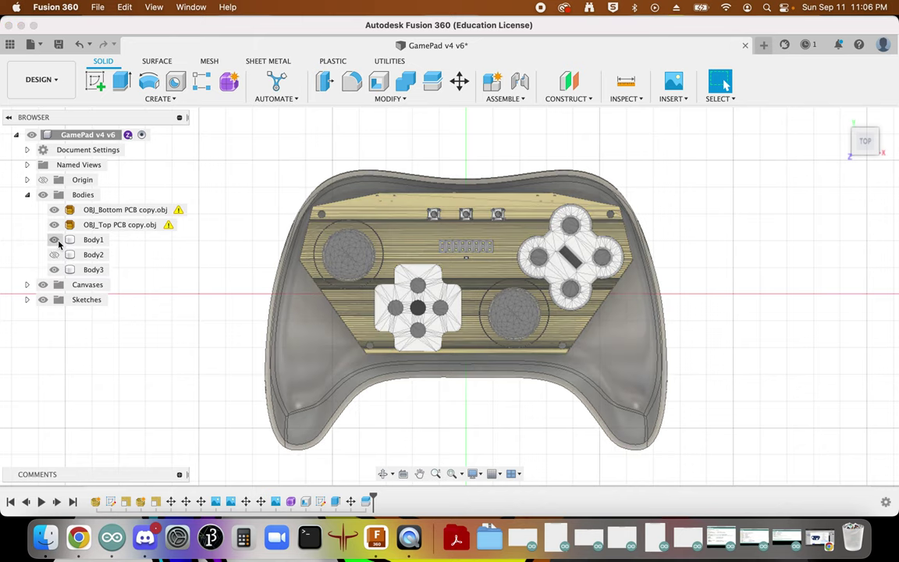
left_click(54, 240)
left_click(810, 200)
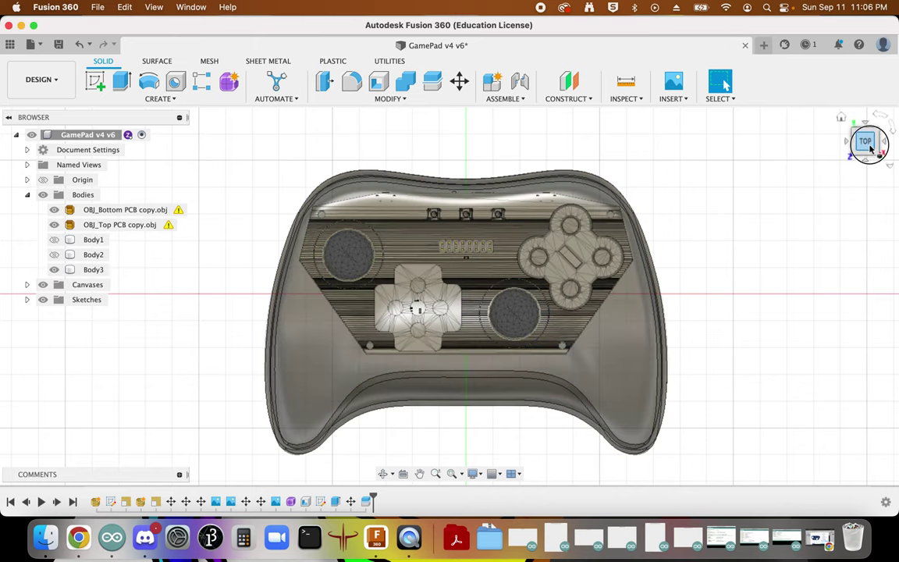
left_click(849, 124)
middle_click_drag(817, 84, 813, 60, "shift")
middle_click_drag(724, 176, 859, 141, "shift")
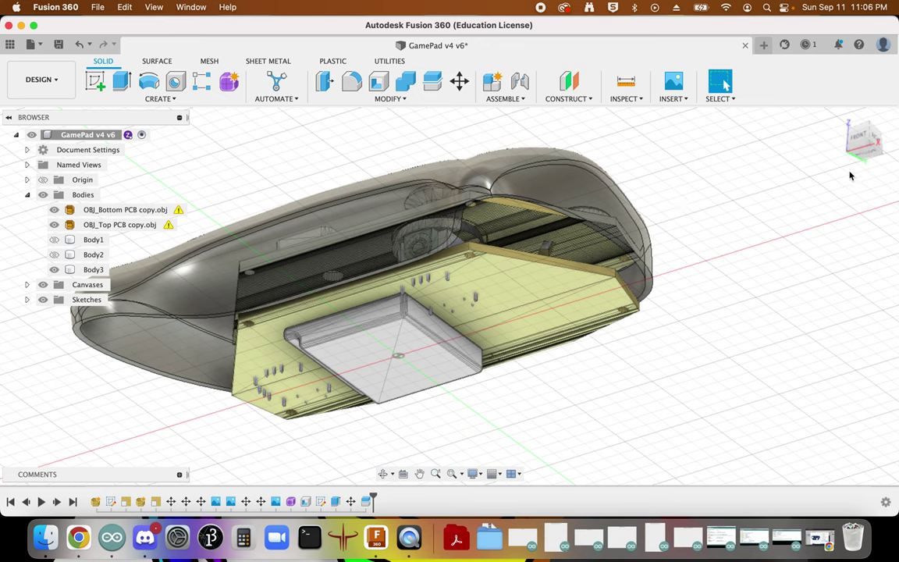
left_click(869, 150)
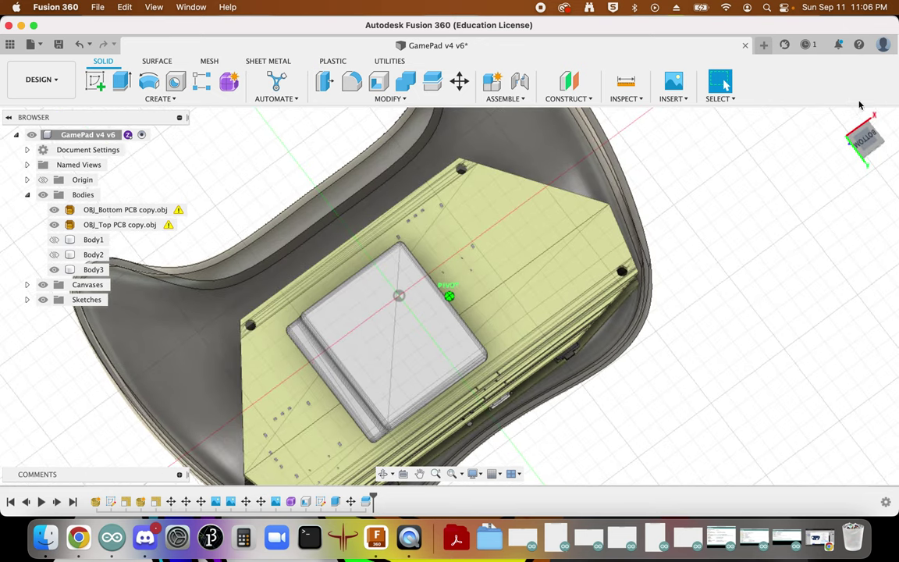
left_click(437, 296)
middle_click_drag(437, 296, 664, 234, "shift")
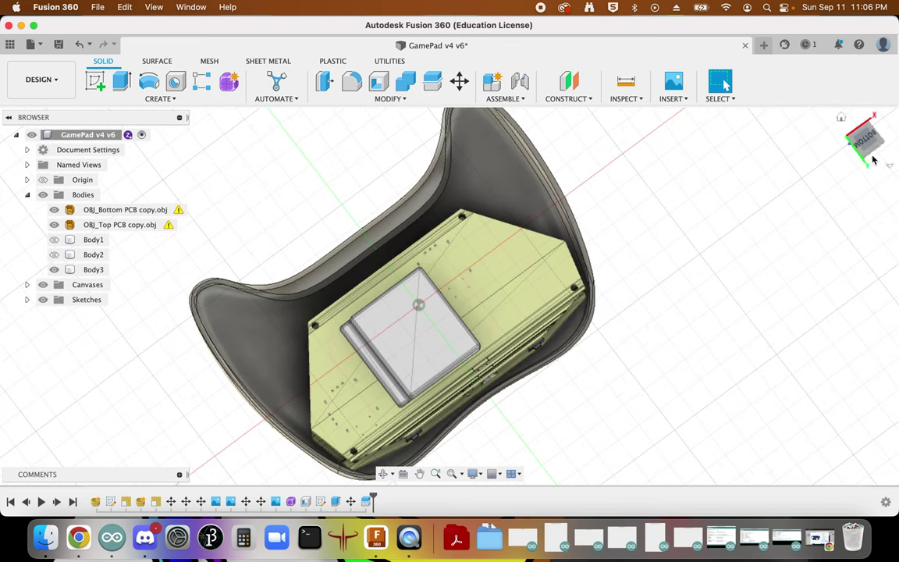
left_click(838, 118)
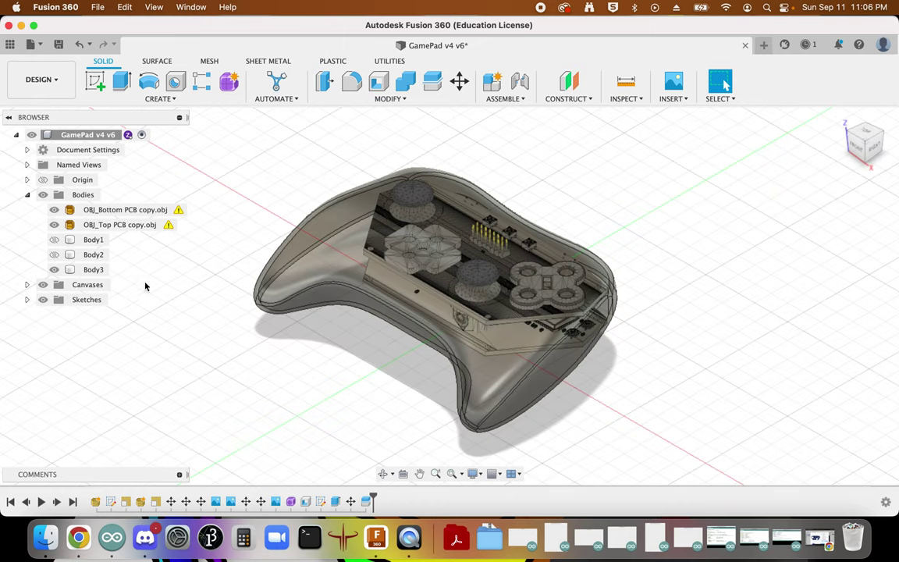
Step: Show the lower shell half Body1 together with the upper half and examine the thumbstick and button locations from above
left_click(53, 254)
left_click(54, 240)
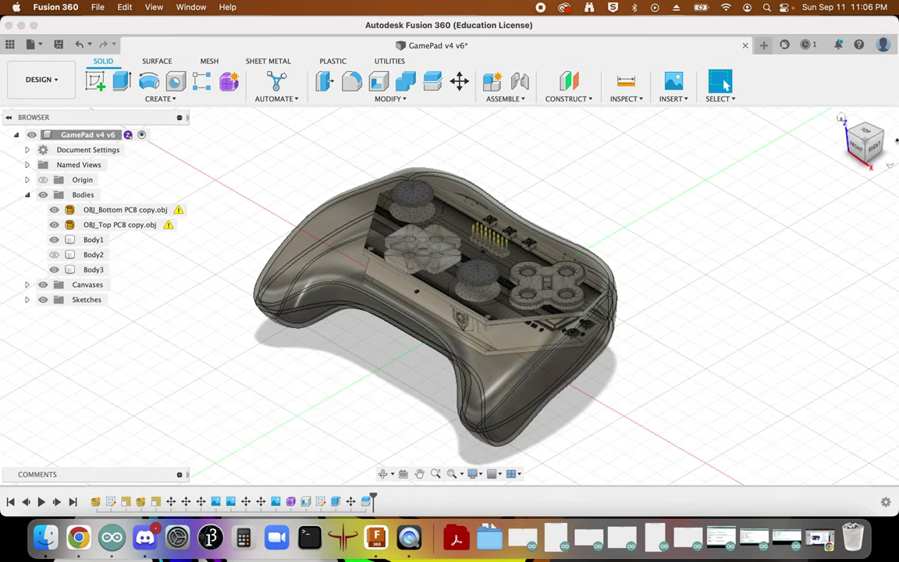
left_click(866, 133)
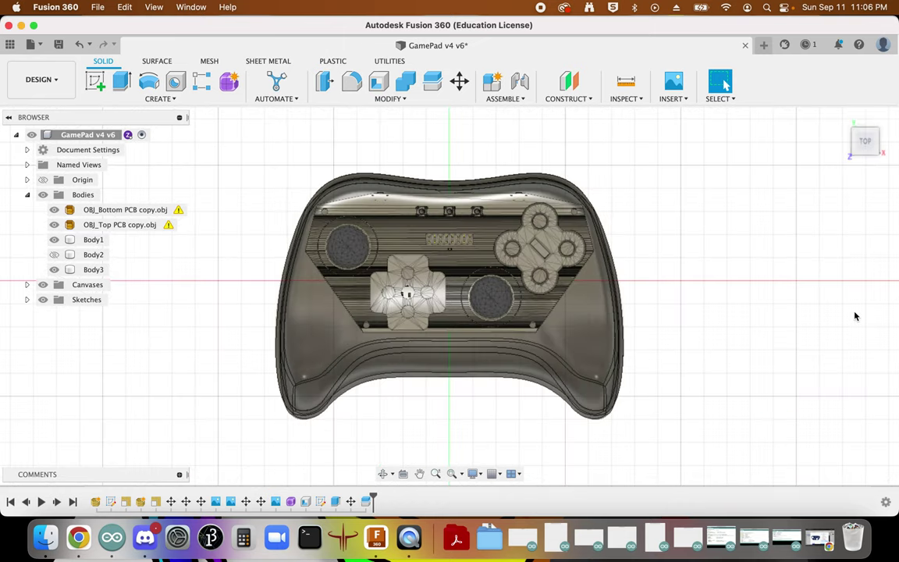
left_click(322, 295)
scroll(340, 285, "up", 2)
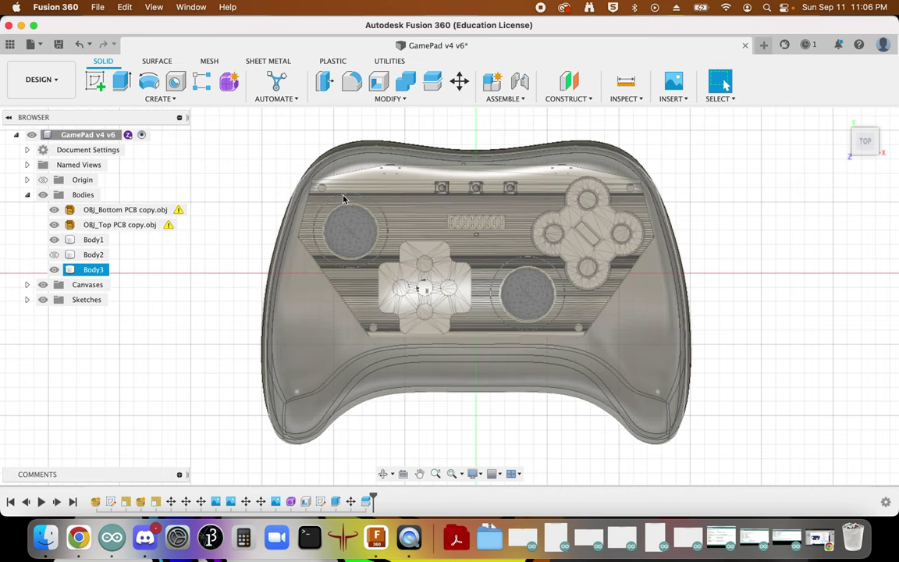
left_click(343, 222)
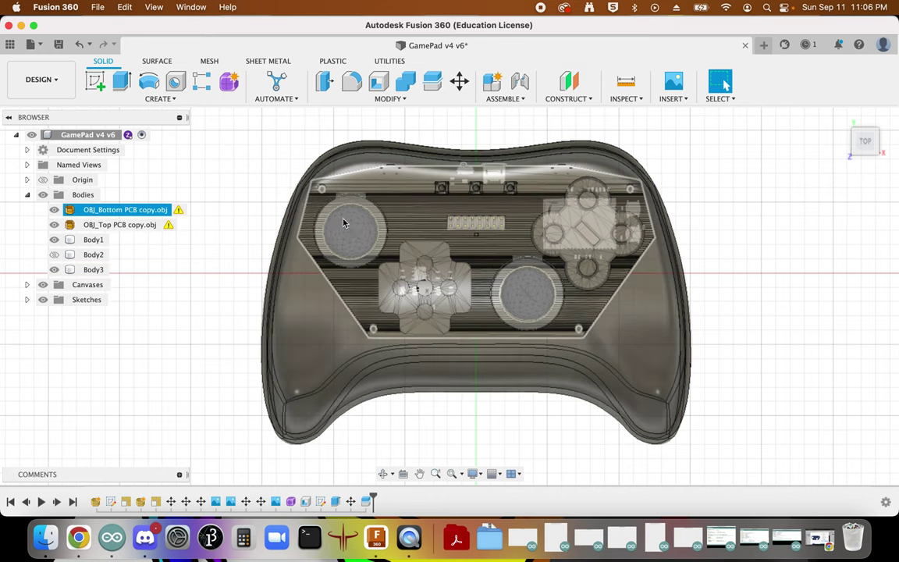
left_click(437, 268)
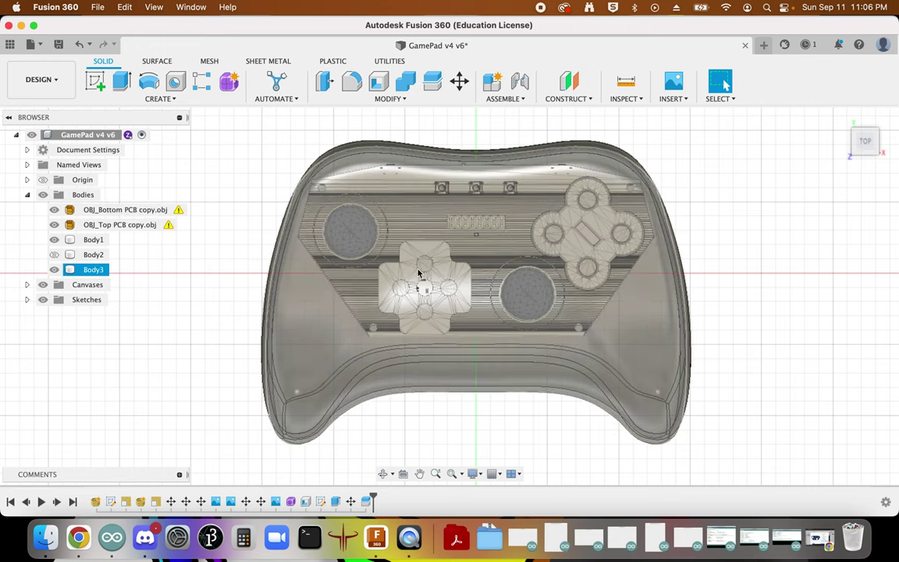
Step: Hide the shell halves Body1 and Body3 so that only the bottom and top PCBs remain displayed from above
left_click(56, 241)
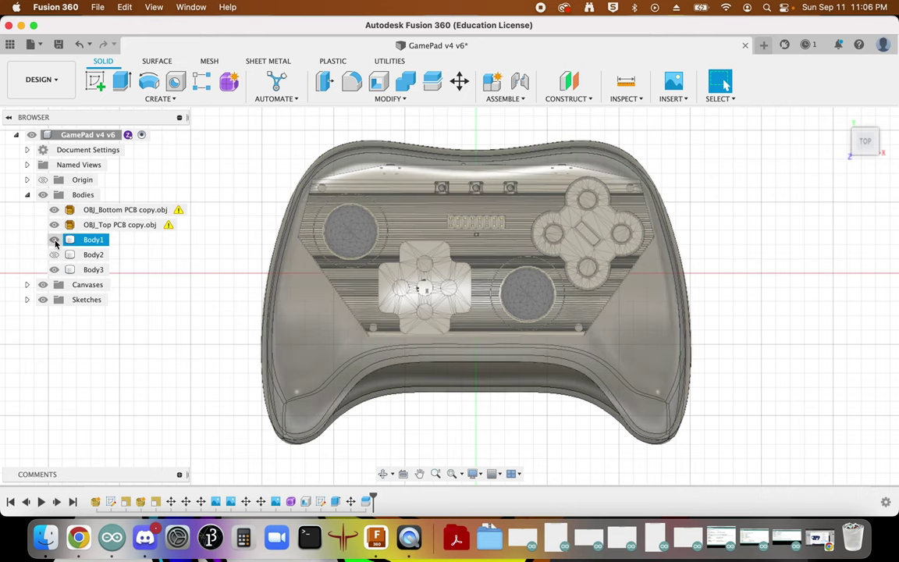
left_click(54, 240)
left_click(54, 254)
left_click(53, 269)
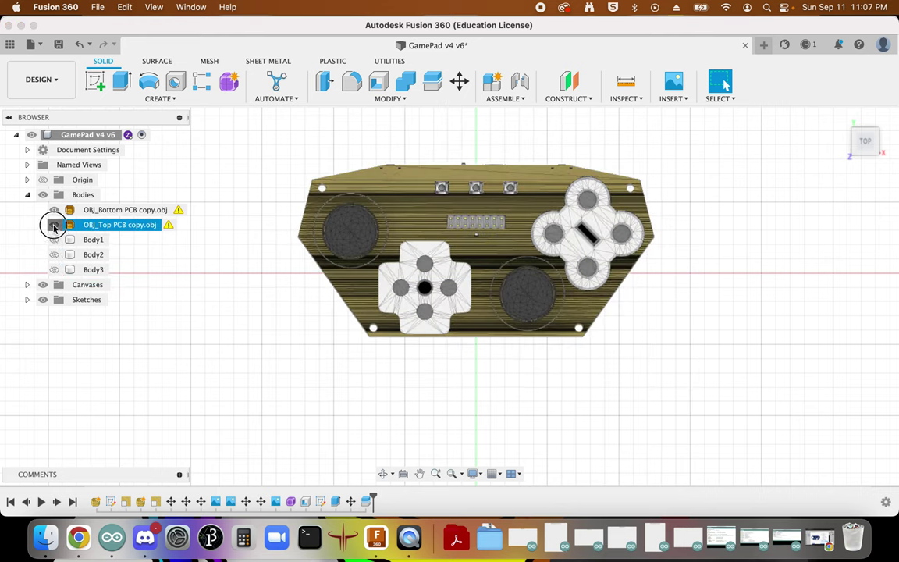
left_click(54, 225)
left_click(54, 210)
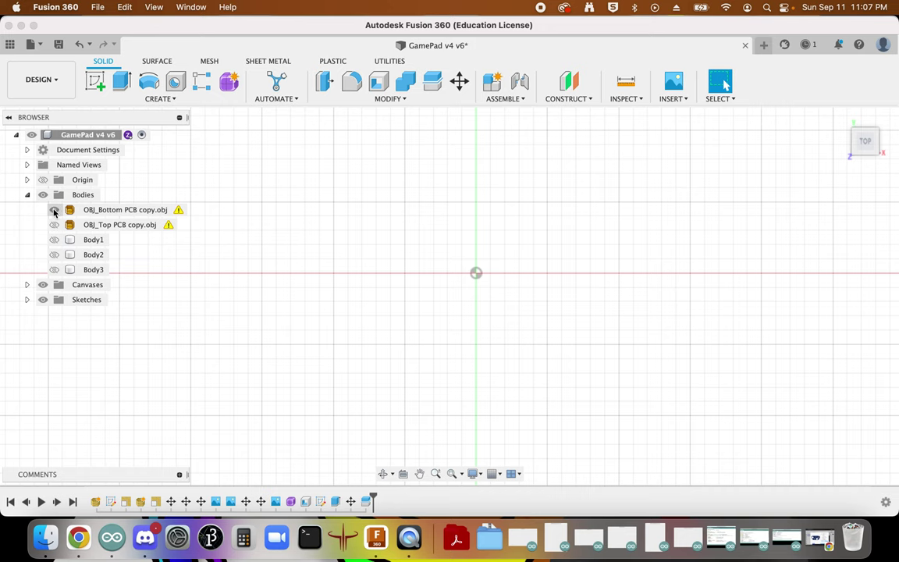
left_click(54, 210)
left_click(54, 225)
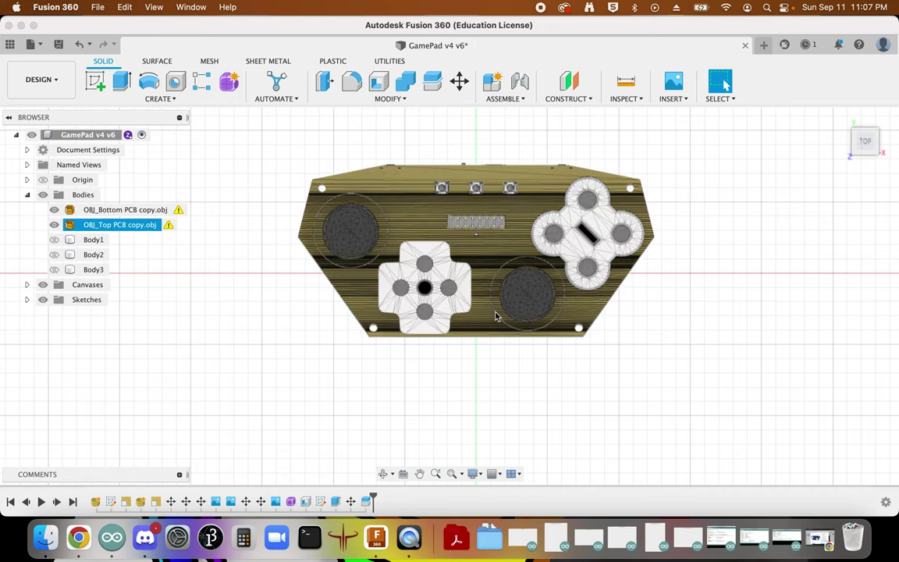
scroll(271, 326, "down", 3)
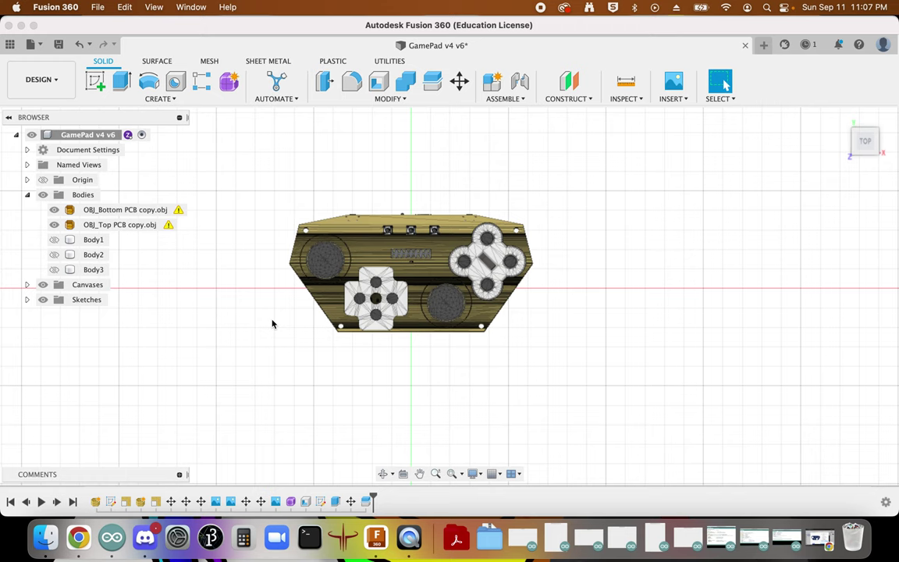
scroll(273, 321, "up", 3)
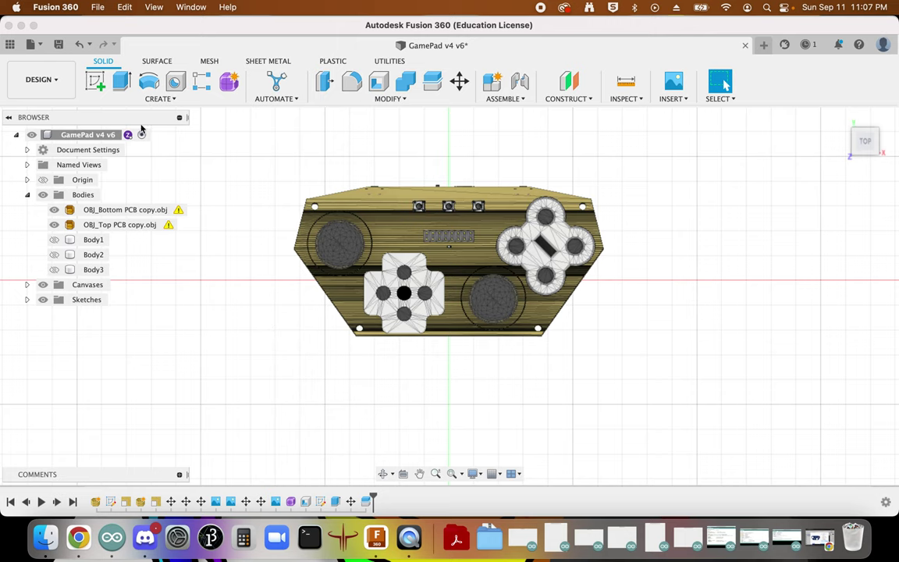
Step: Start a new sketch on the horizontal XY plane, hiding both PCBs to pick the plane and showing them again for reference
left_click(95, 81)
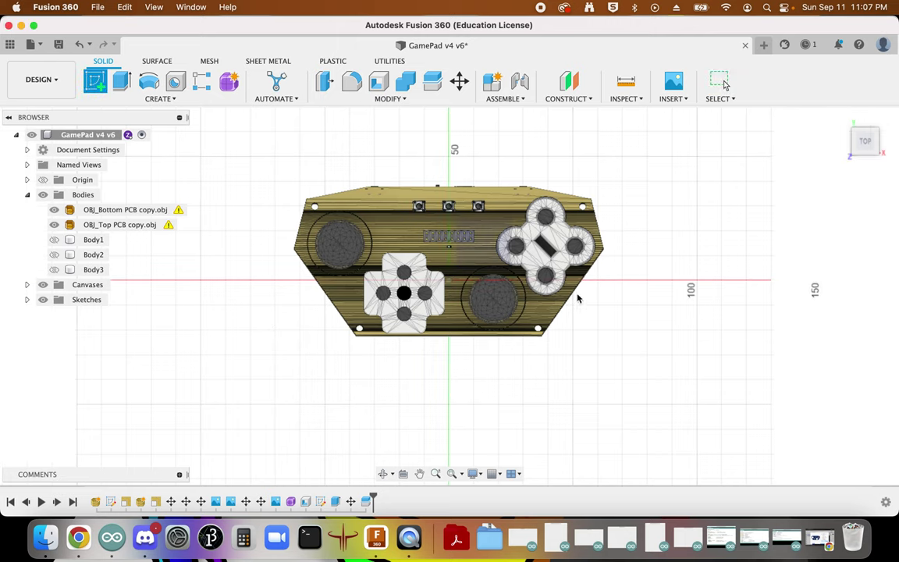
left_click(55, 225)
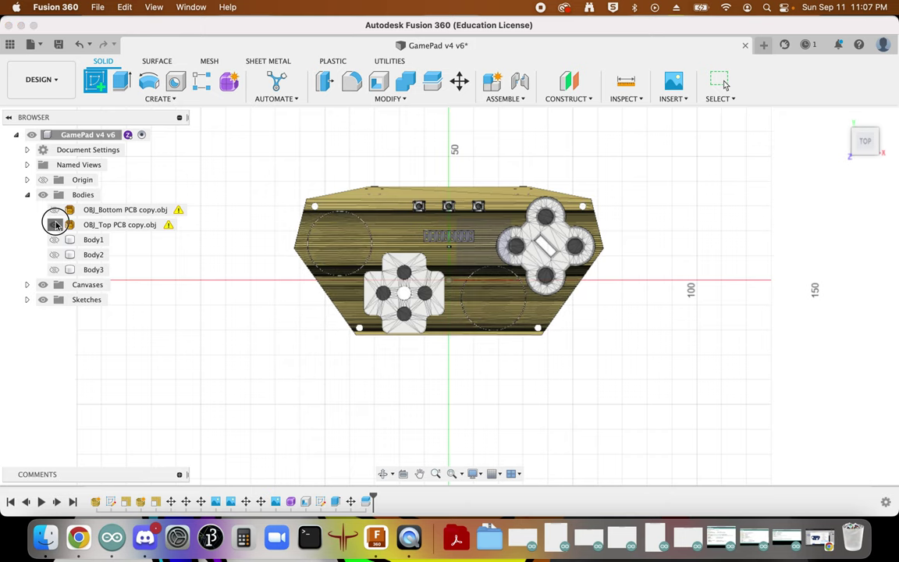
left_click(54, 210)
left_click(498, 243)
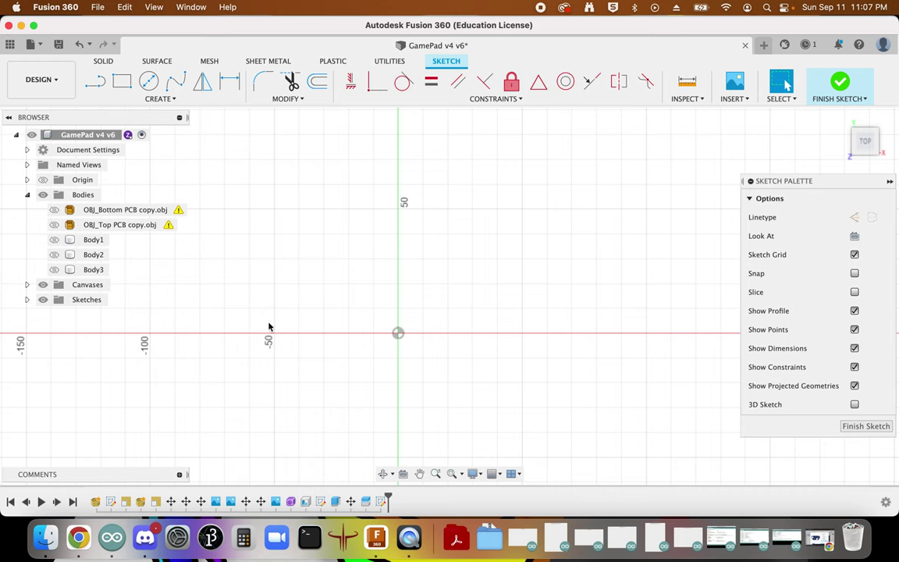
left_click(54, 225)
left_click(55, 210)
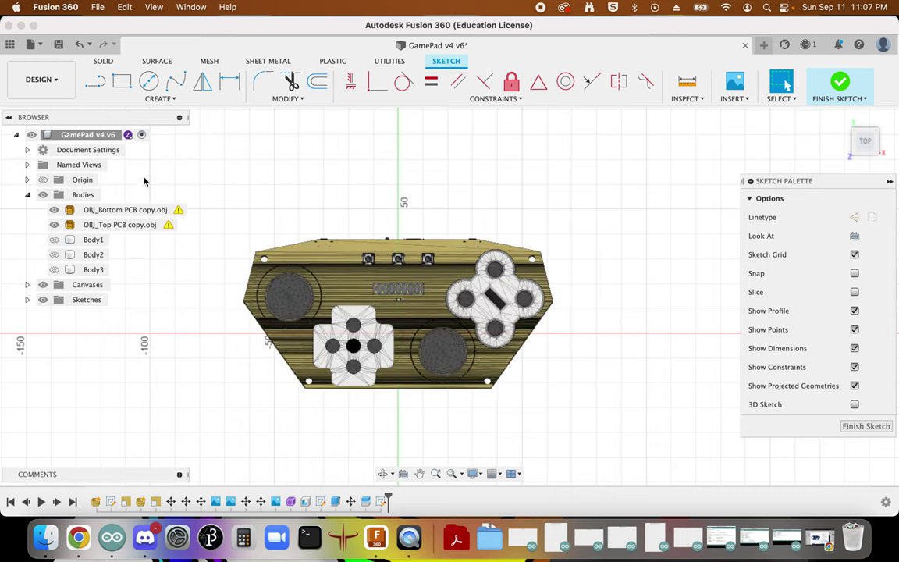
Step: Sketch a 25 mm diameter circle centred on the upper-left thumbstick
left_click(148, 81)
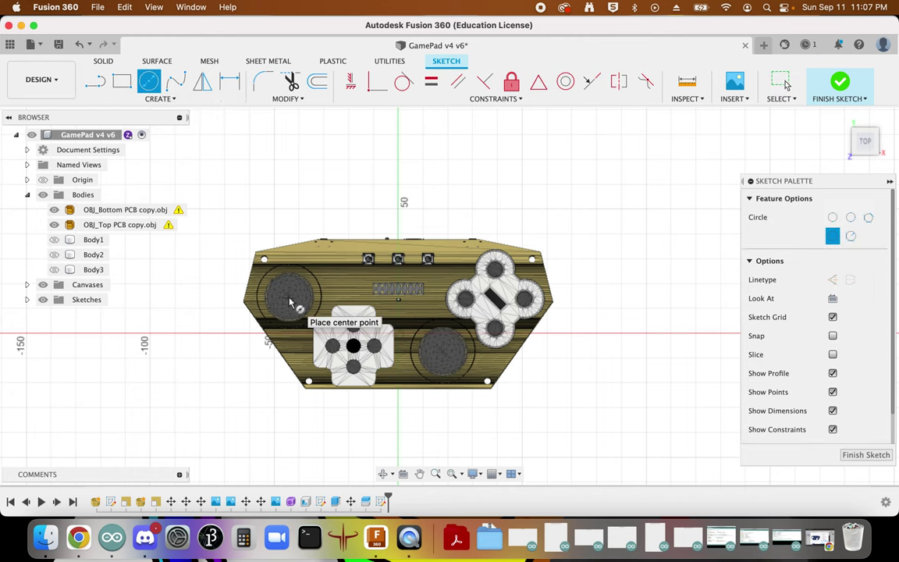
scroll(290, 302, "up", 5)
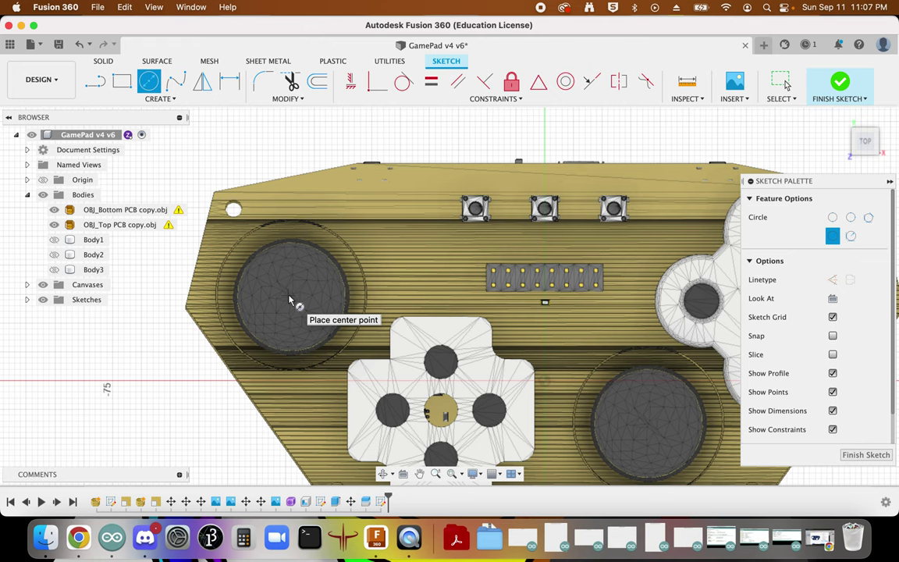
left_click(289, 302)
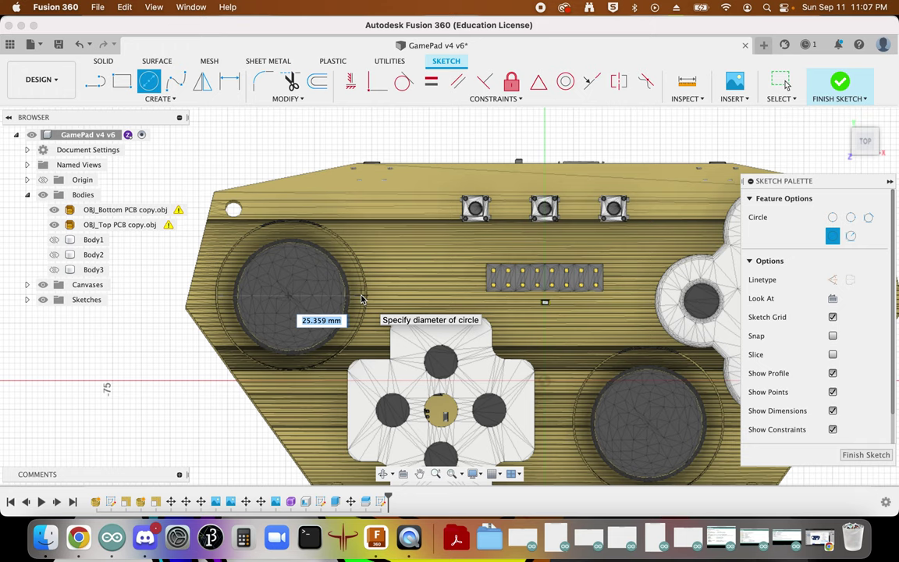
type("5")
key("Return")
key("Escape")
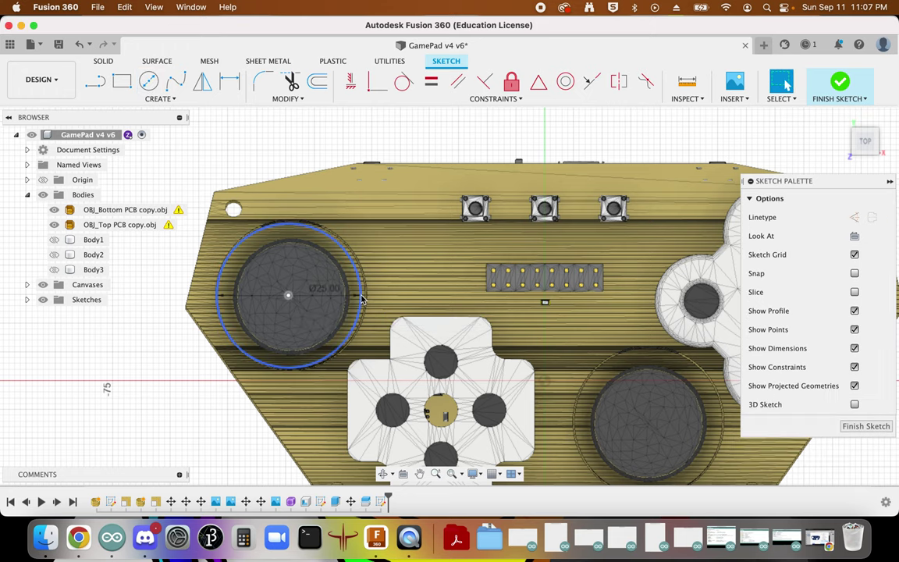
Step: Sketch a 25 mm diameter circle centred on the lower-right thumbstick
scroll(205, 343, "down", 3)
left_click(528, 440)
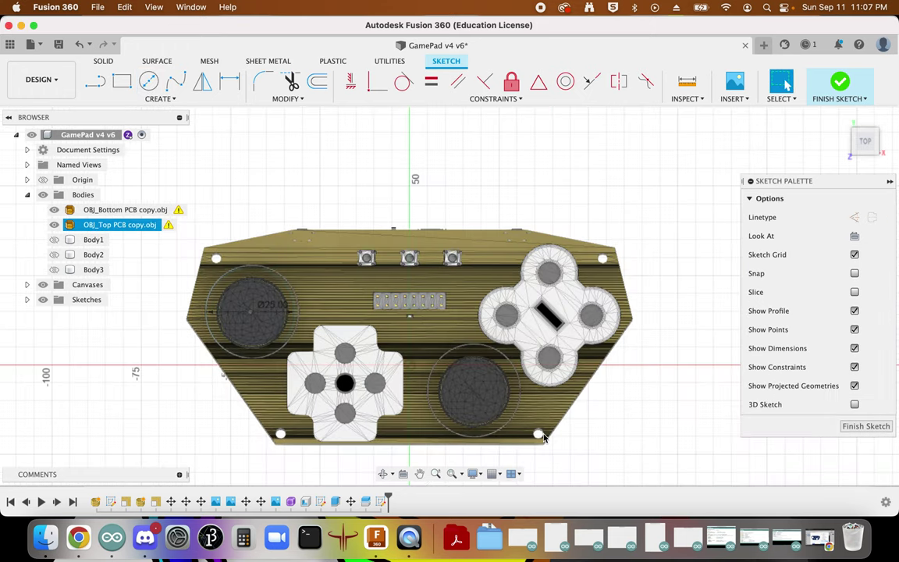
key("c")
left_click(477, 394)
type("25")
key("Return")
key("Escape")
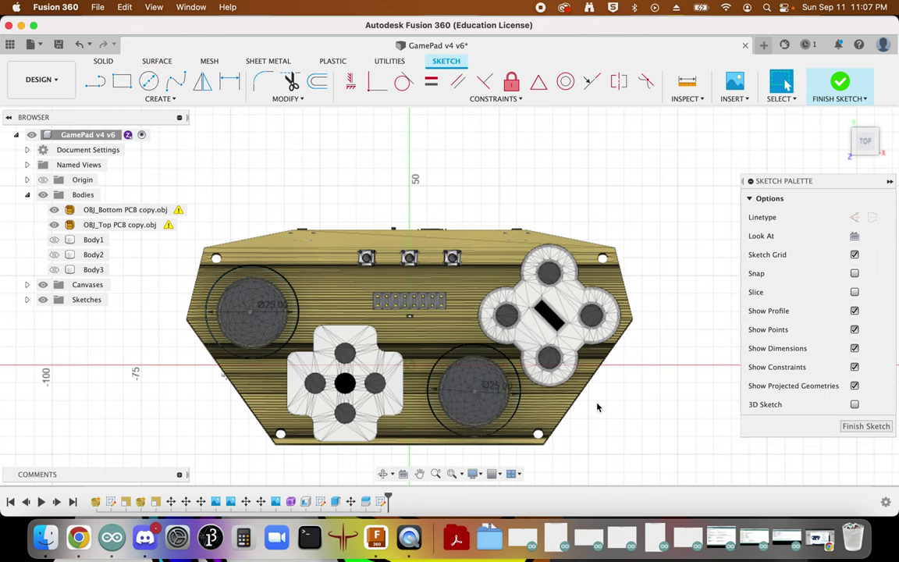
Step: Sketch an 8 mm diameter circle centred on the middle of the three small push buttons above the pin header
scroll(584, 420, "up", 2)
scroll(585, 421, "up", 2)
scroll(419, 455, "down", 2)
scroll(394, 464, "up", 3)
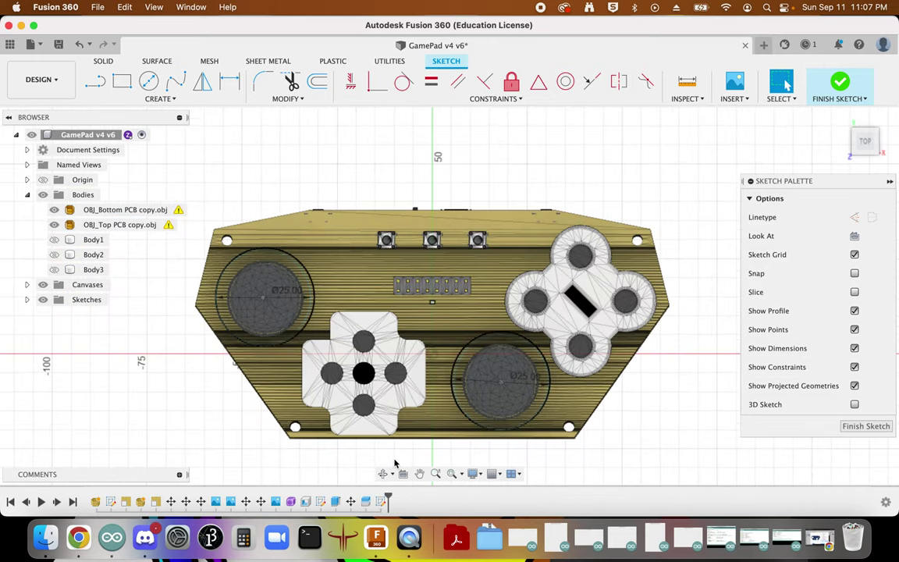
scroll(393, 464, "down", 3)
scroll(448, 233, "up", 5)
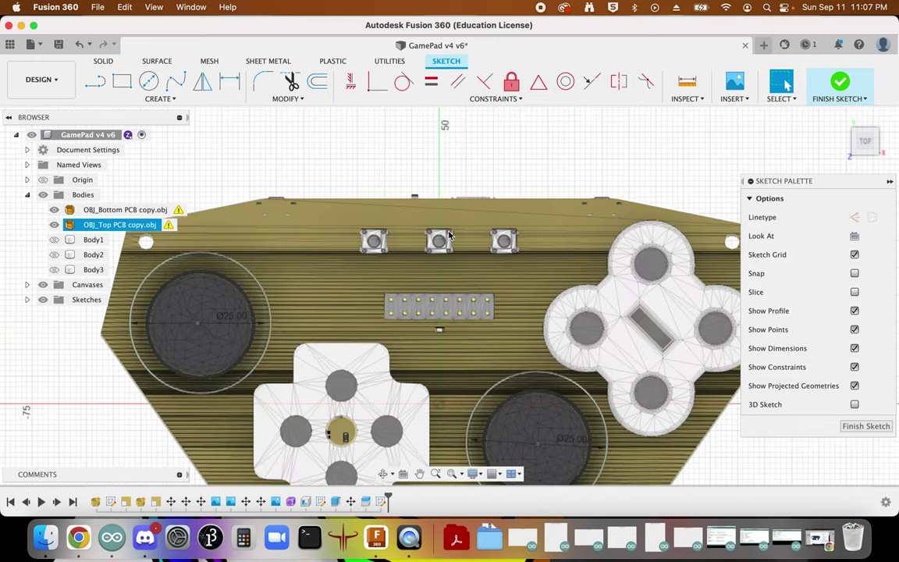
scroll(449, 232, "up", 2)
key("c")
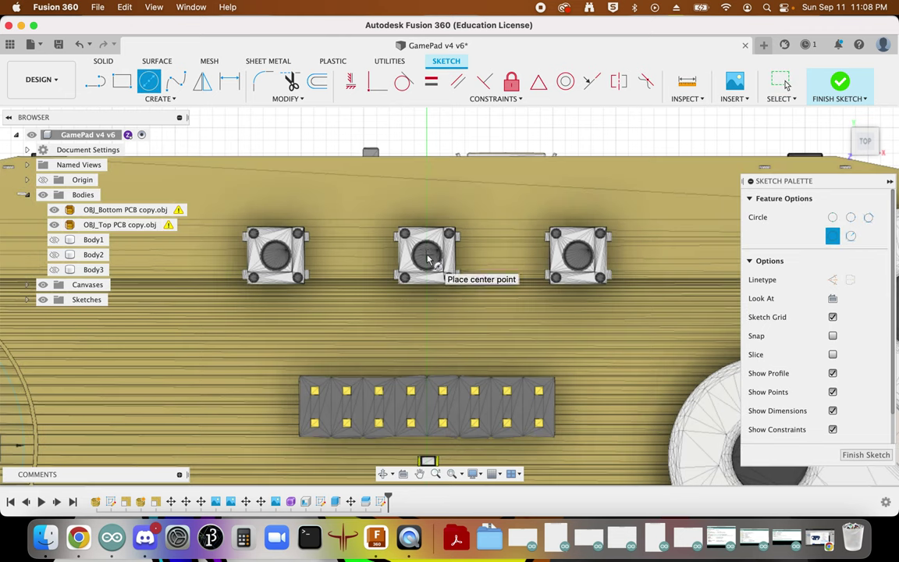
left_click(428, 259)
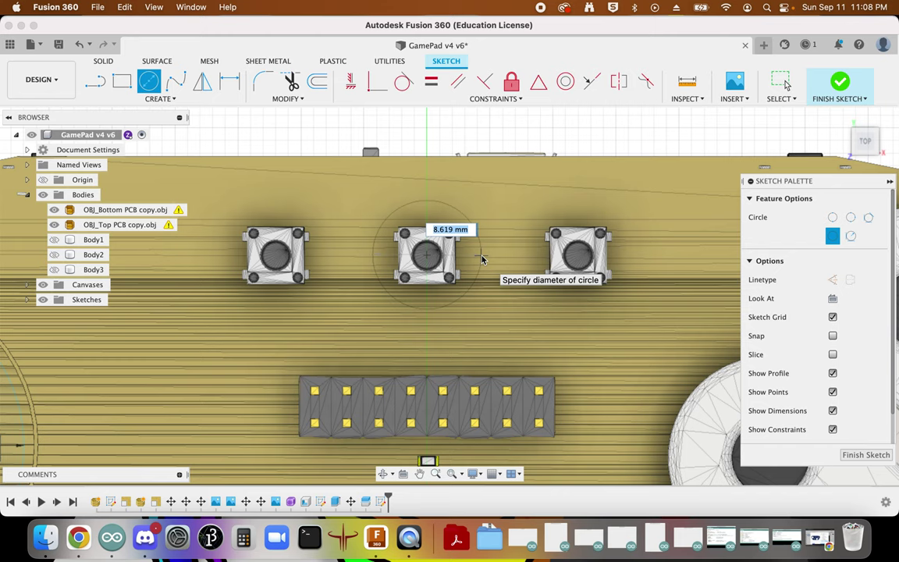
type("8")
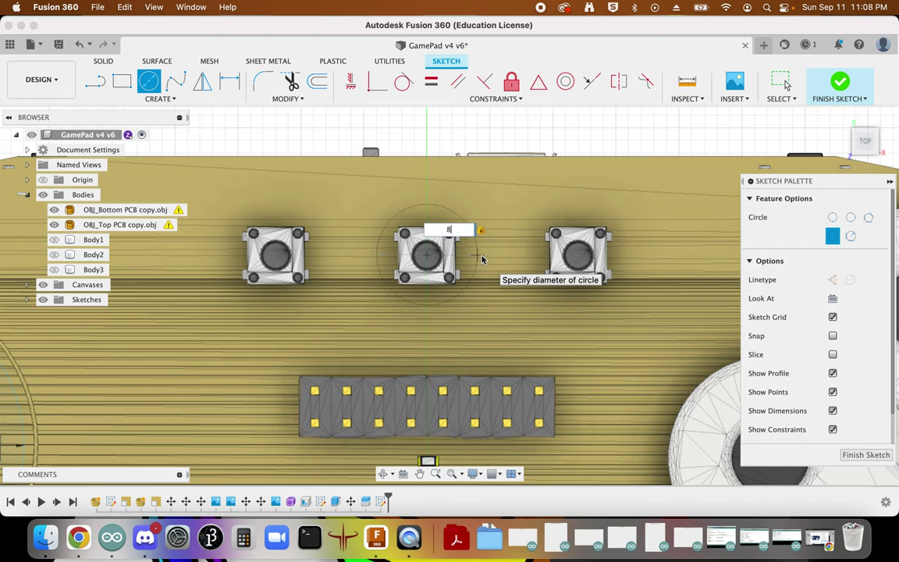
key("Return")
key("Escape")
Step: Sketch an 8 mm diameter circle centred on the right one of the three small push buttons
key("c")
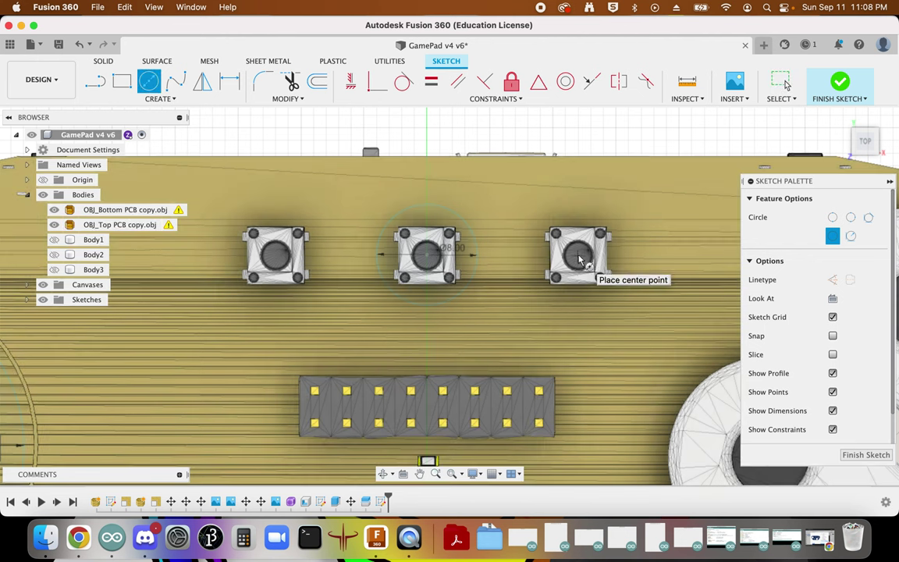
left_click(579, 258)
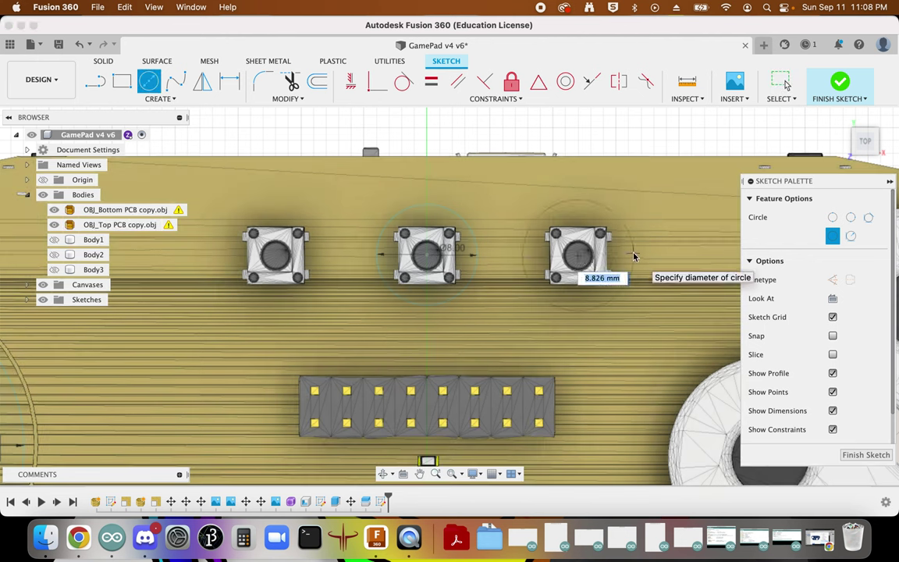
type("8")
key("Return")
key("Escape")
Step: Sketch an 8 mm diameter circle centred on the left one of the three small push buttons
key("c")
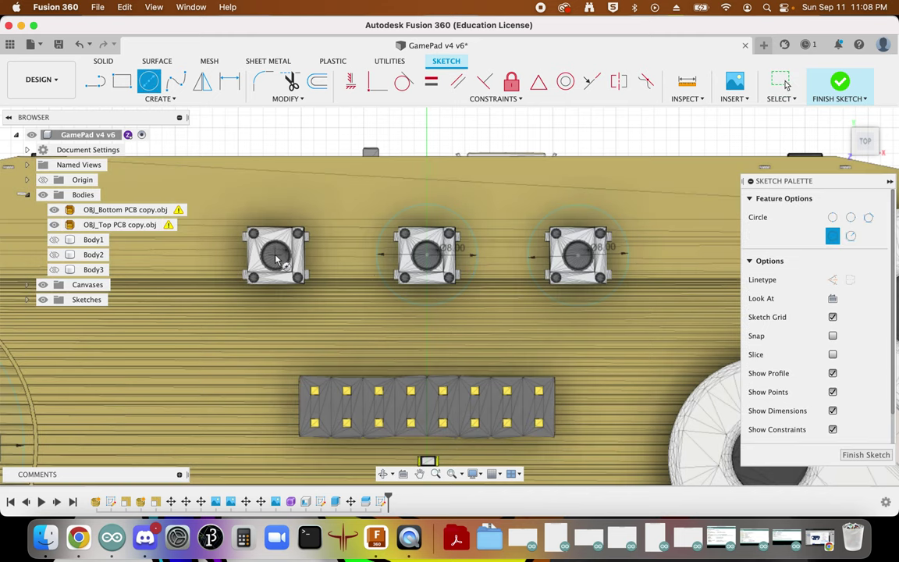
left_click(275, 255)
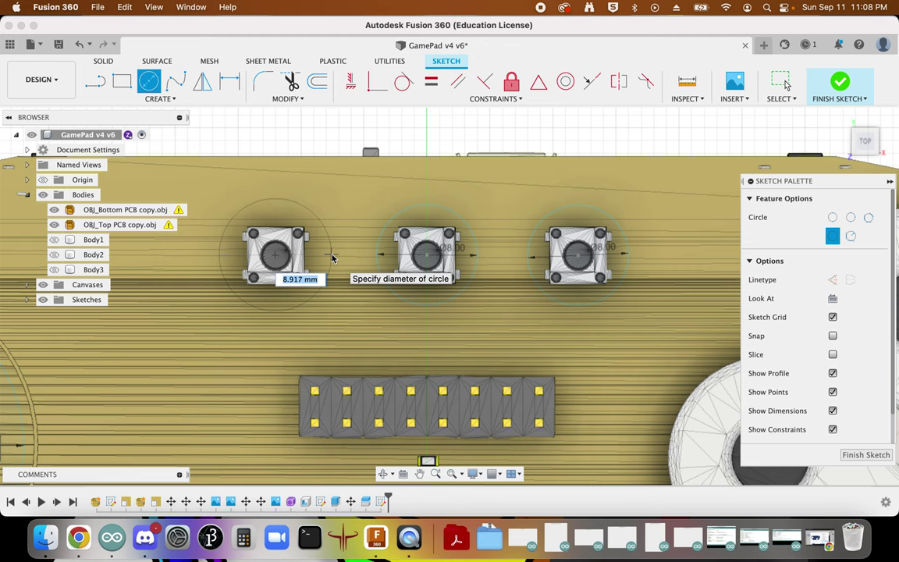
left_click(331, 258)
key("Escape")
scroll(332, 258, "down", 10)
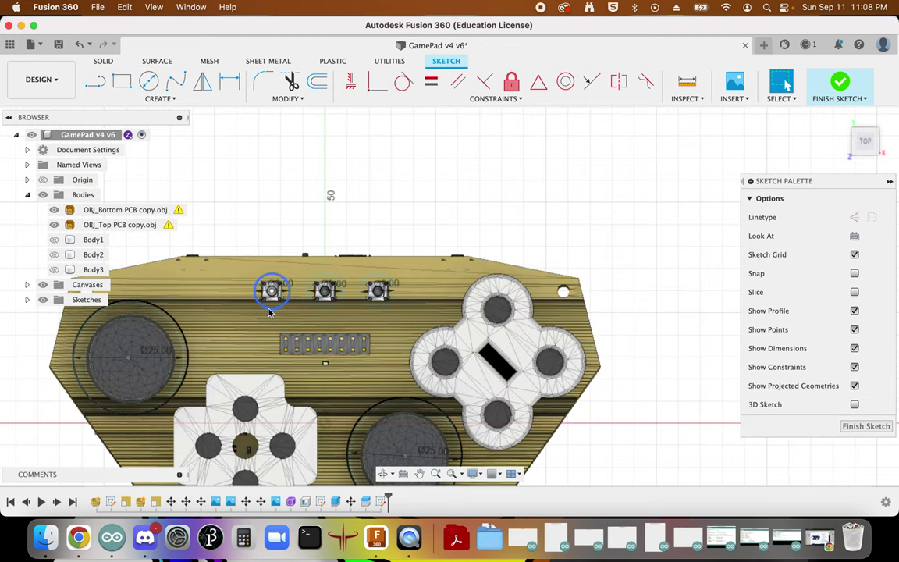
Step: Sketch a 15 mm diameter circle centred on the upper button of the four-button action cluster
scroll(560, 460, "up", 5)
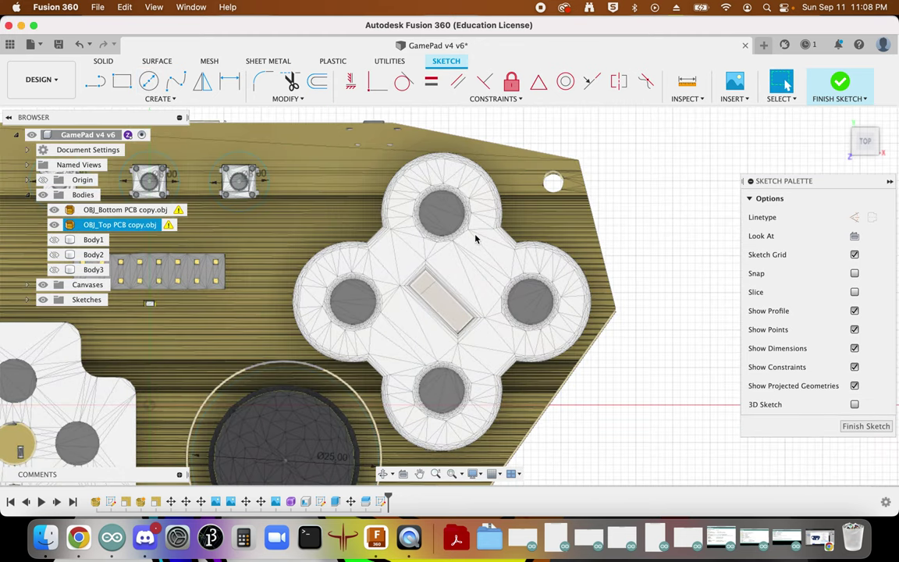
key("c")
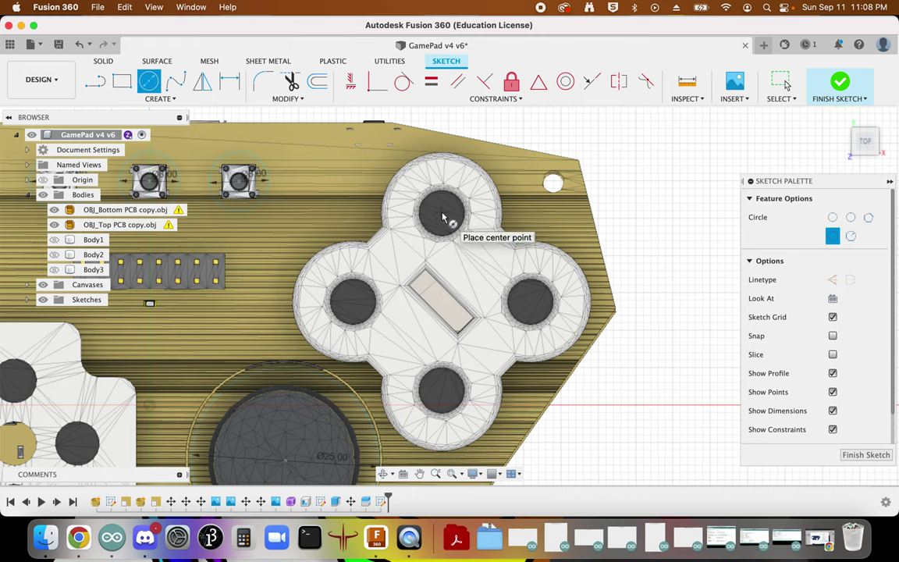
left_click(442, 211)
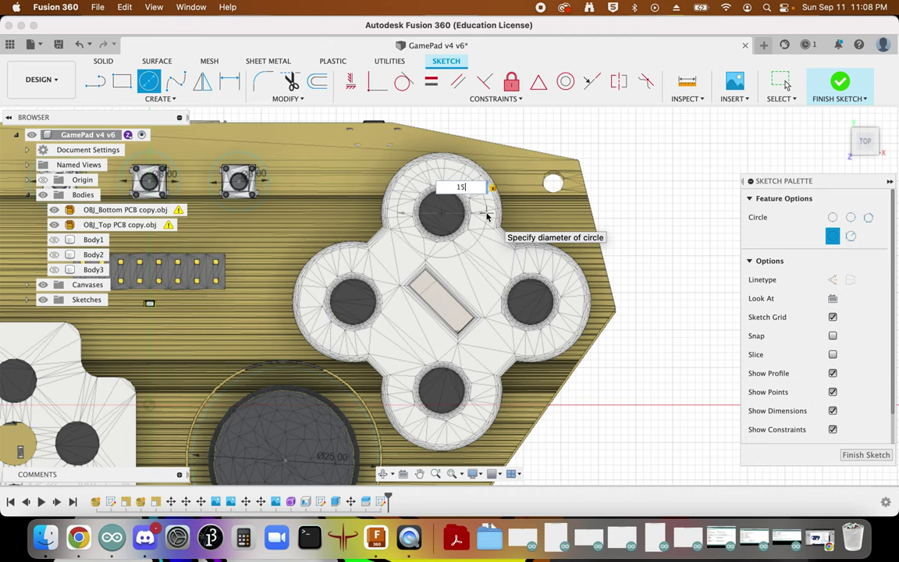
key("Return")
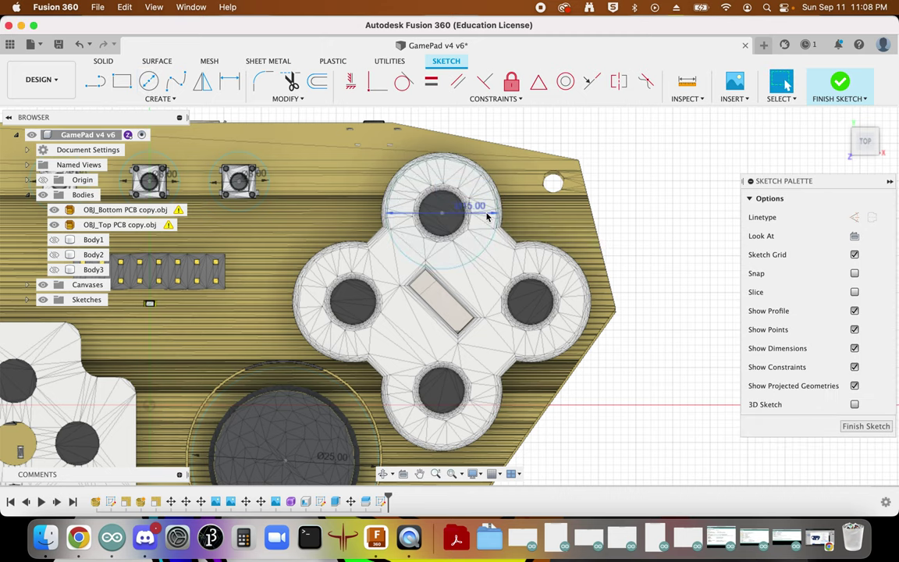
Step: Sketch a 15 mm diameter circle centred on the right button of the four-button action cluster
left_click(531, 302)
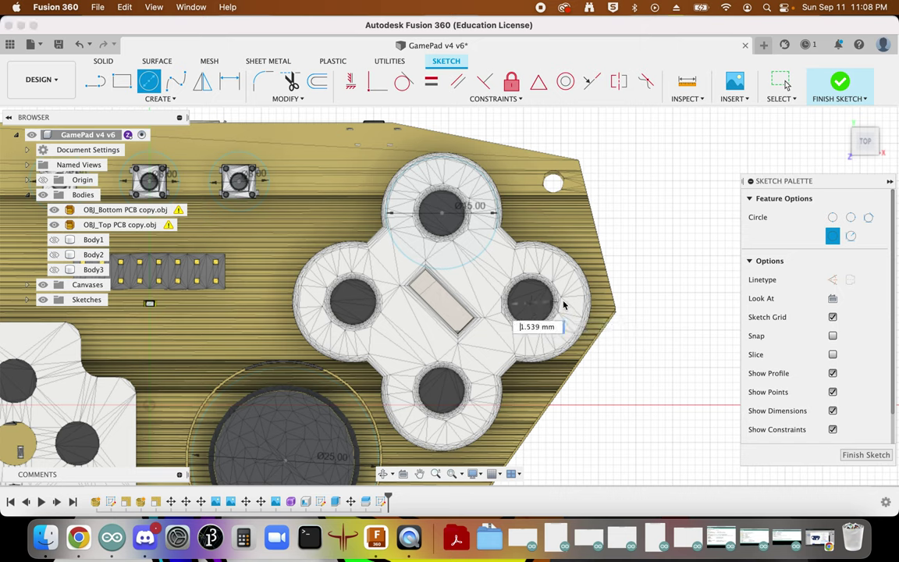
type("15")
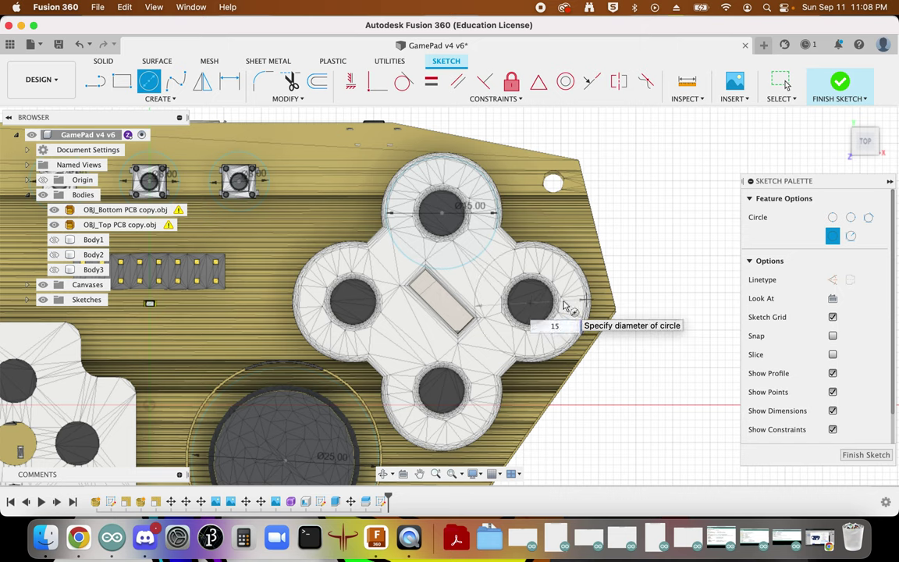
key("Return")
key("Escape")
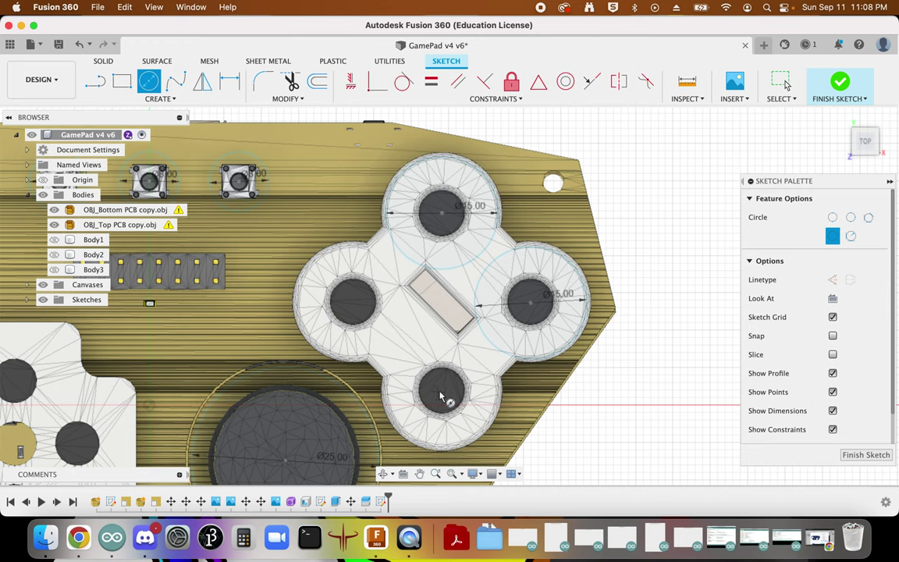
Step: Sketch a 15 mm diameter circle centred on the lower button of the four-button action cluster
left_click(442, 396)
type("15")
key("Return")
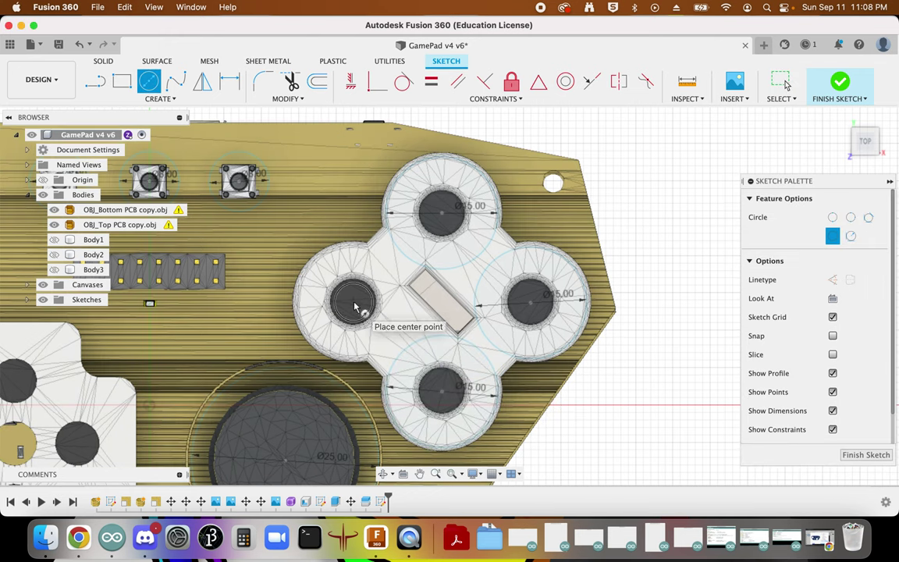
Step: Sketch a 15 mm diameter circle centred on the left button of the four-button action cluster
left_click(354, 303)
type("1")
key("Return")
key("Escape")
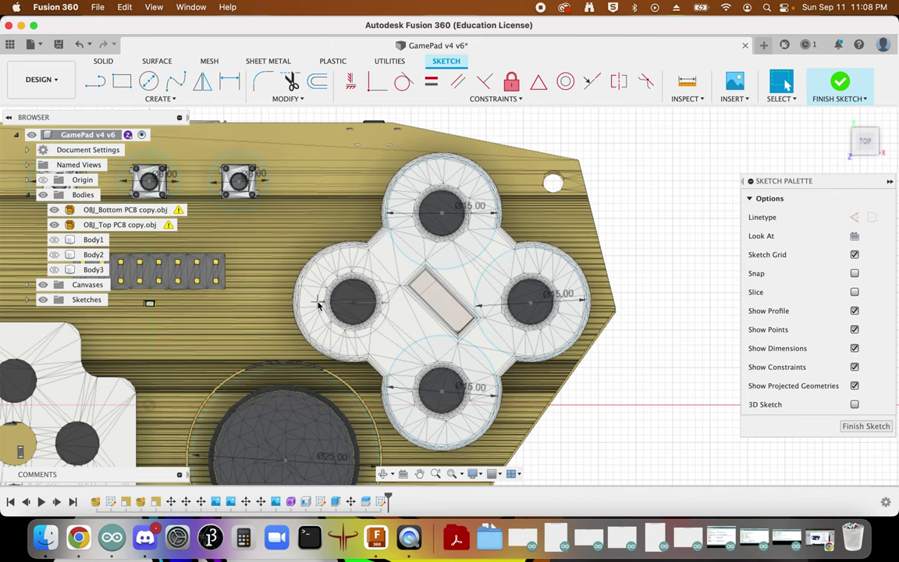
Step: Sketch two crossing rectangles around the D-pad, a vertical one about 17 by 32 mm and a horizontal one about 32 by 18 mm
scroll(683, 408, "down", 10)
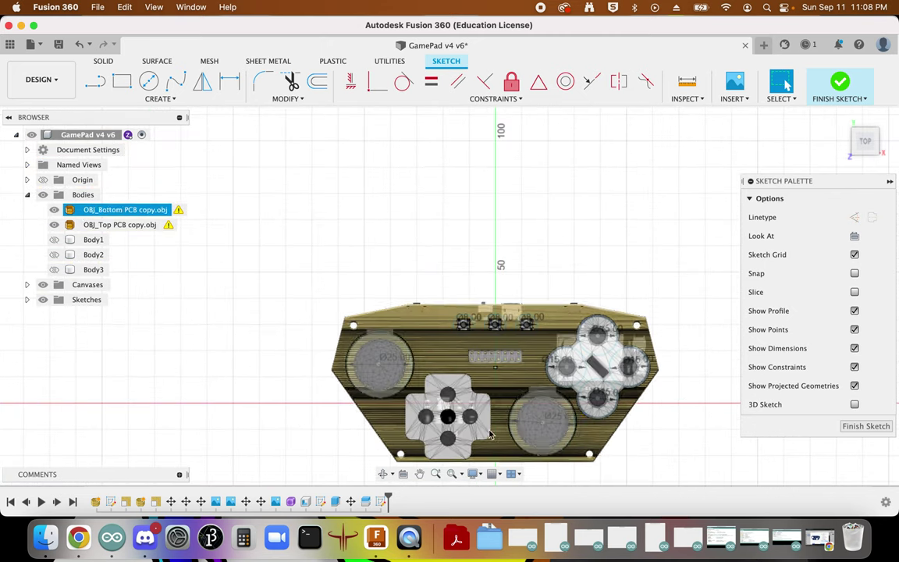
scroll(411, 457, "up", 10)
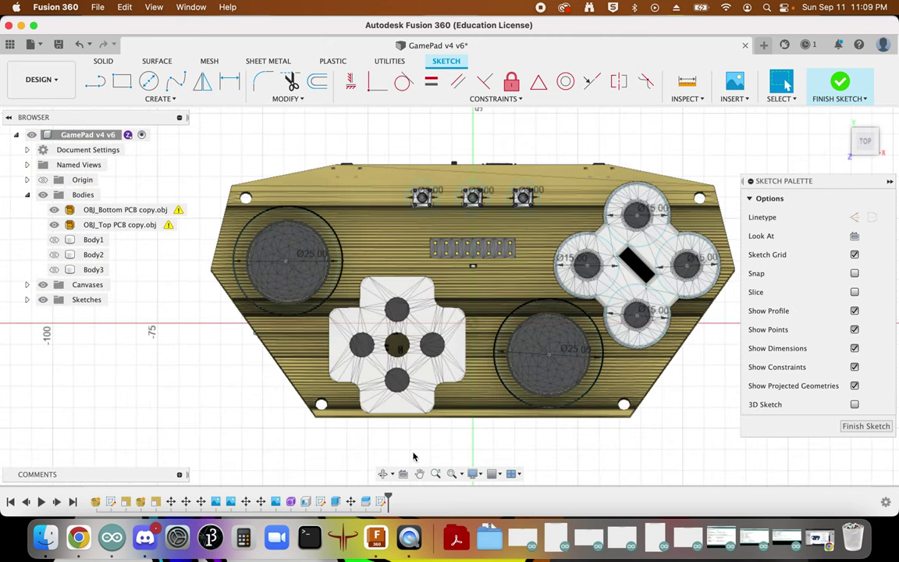
left_click(450, 402)
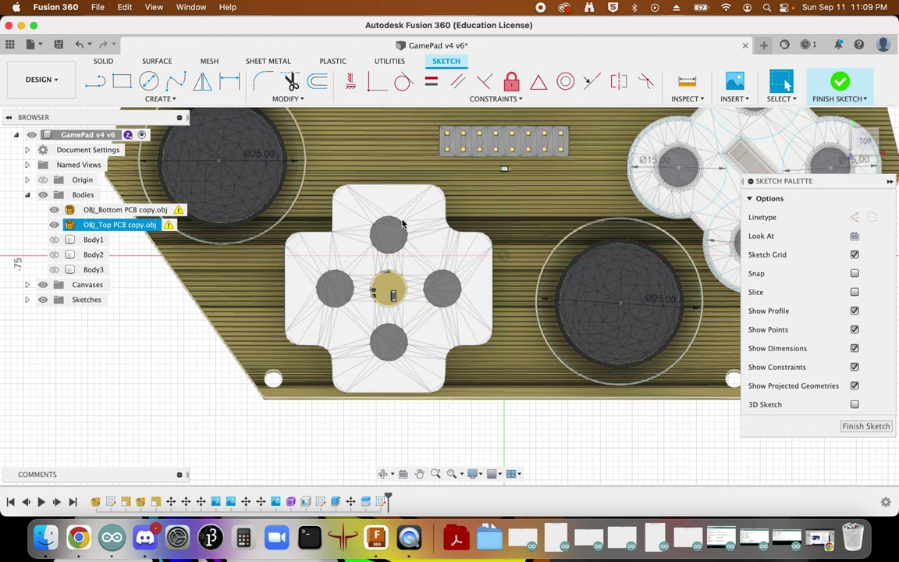
key("r")
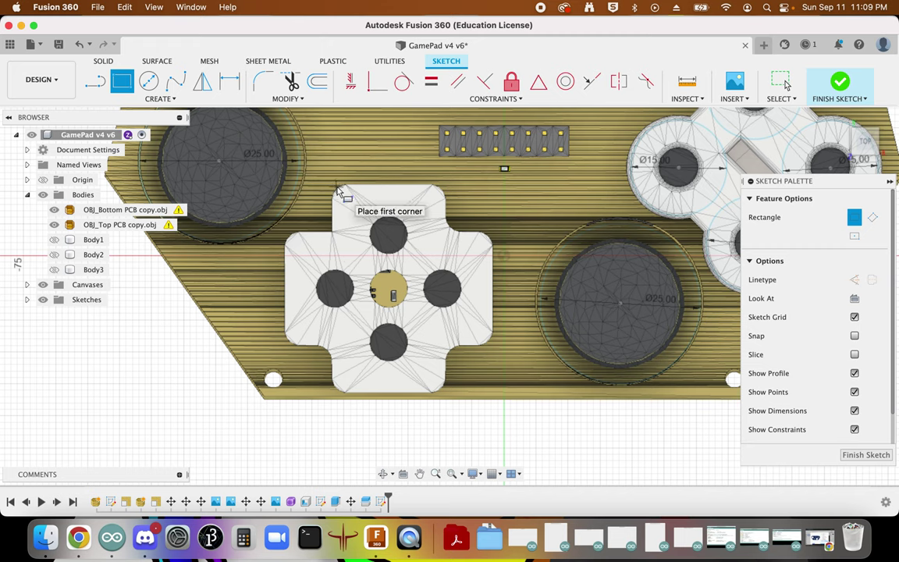
left_click(333, 185)
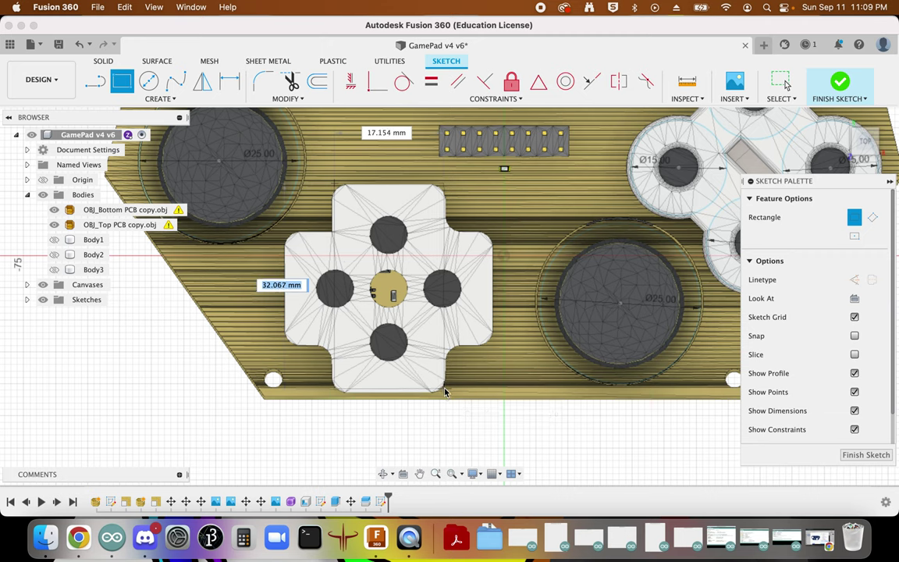
left_click(447, 393)
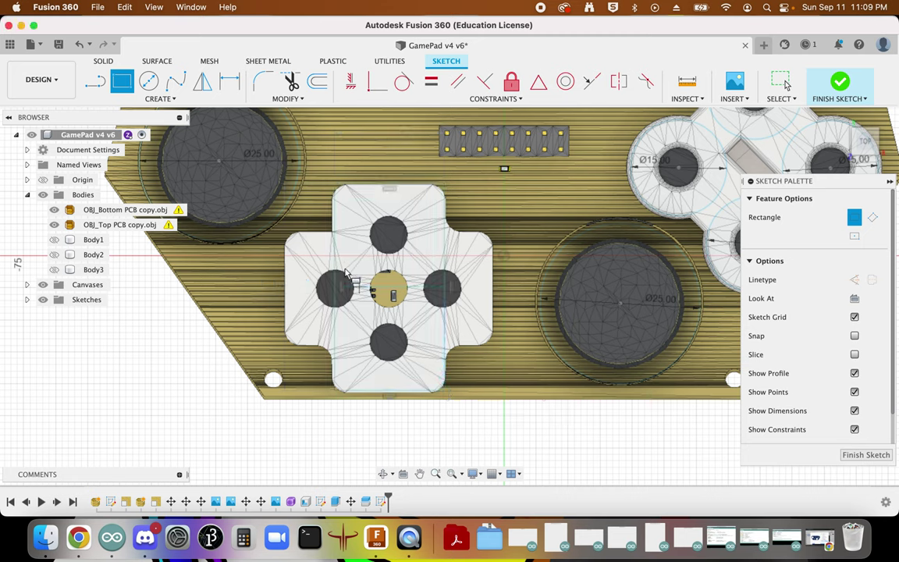
left_click(283, 231)
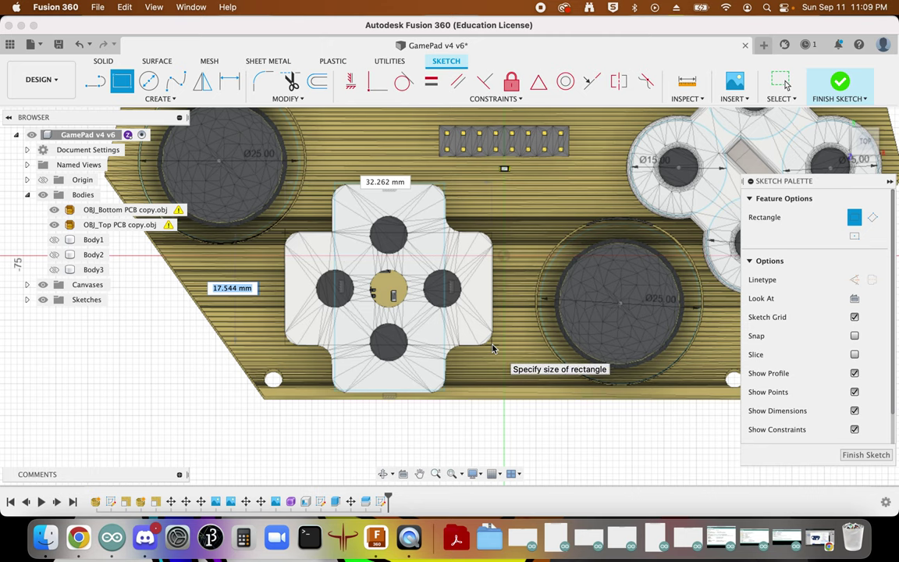
left_click(500, 360)
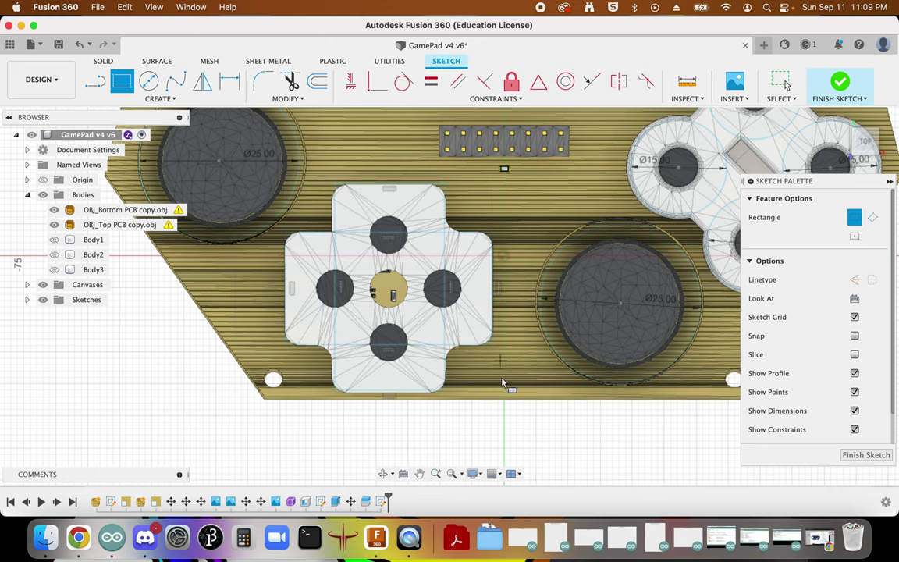
Step: Switch to the home view and hide the bottom and top PCB bodies so only the sketch shows
scroll(487, 373, "down", 5)
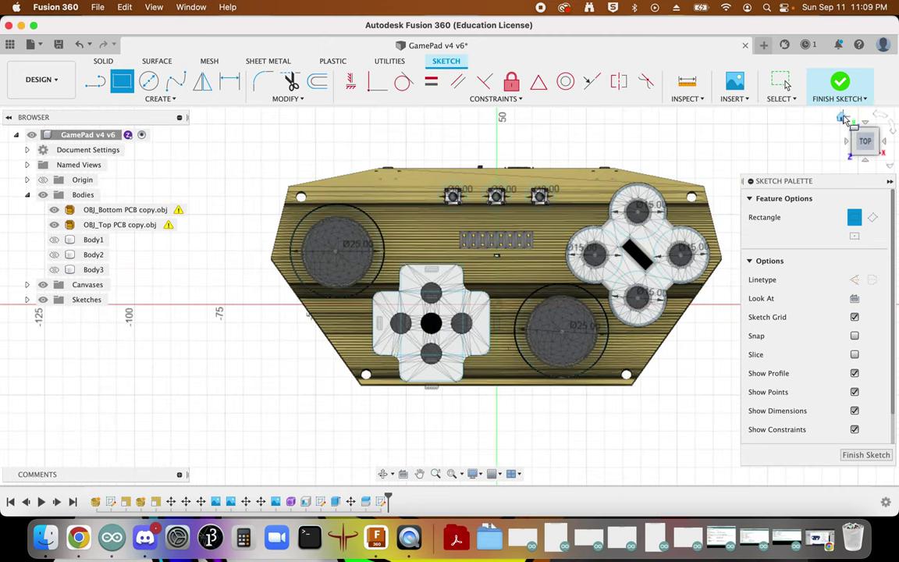
left_click(843, 118)
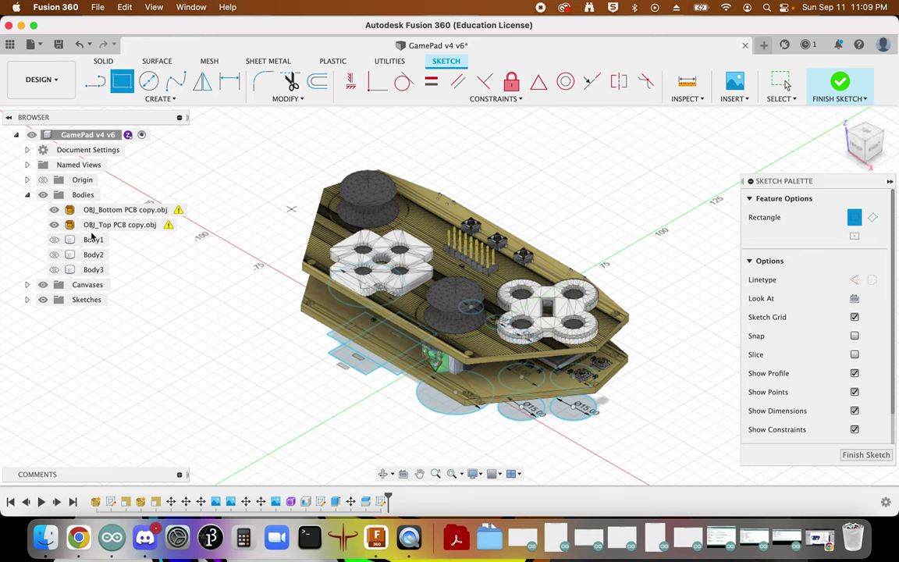
left_click(54, 209)
left_click(54, 224)
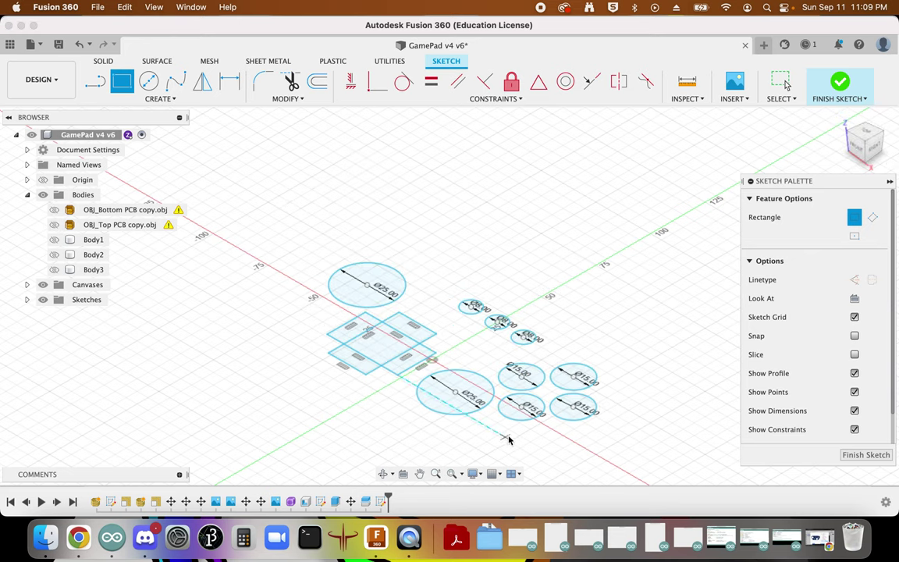
Step: Extrude all the thumbstick, D-pad, action button and small push button profiles 50 mm upward as new bodies
key("e")
left_click(379, 288)
left_click(375, 344)
left_click(355, 359)
left_click(351, 337)
left_click(406, 328)
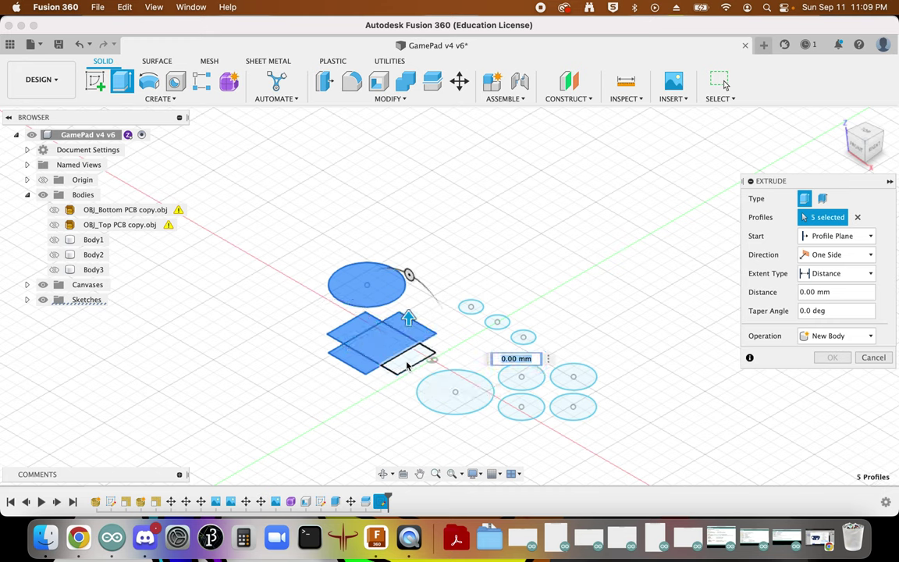
left_click(406, 362)
left_click(449, 387)
left_click(523, 377)
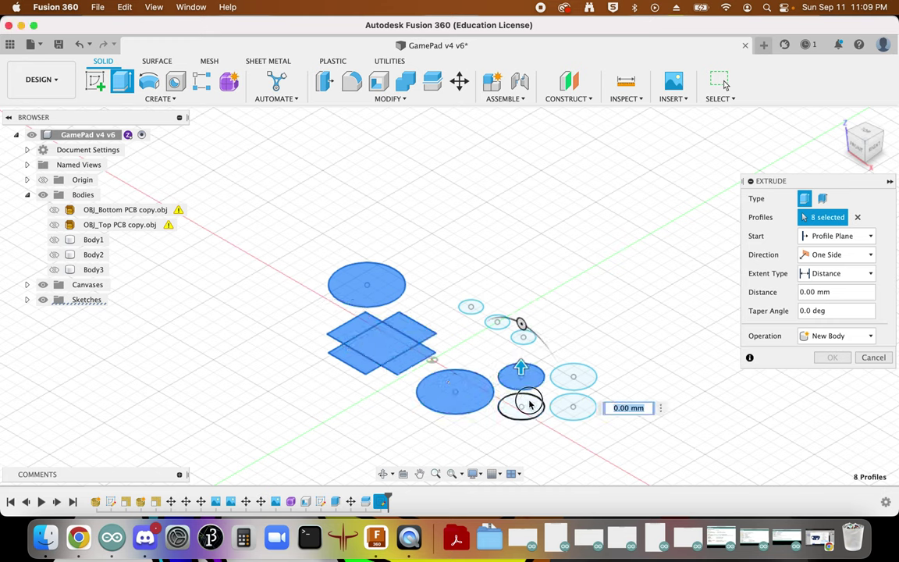
left_click(523, 405)
left_click(573, 377)
left_click(573, 405)
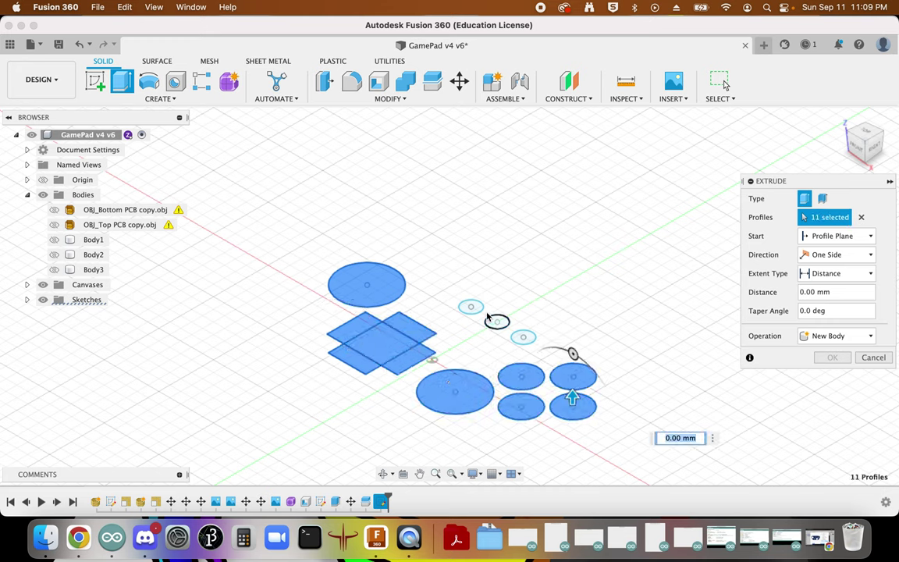
left_click(471, 306)
left_click(497, 321)
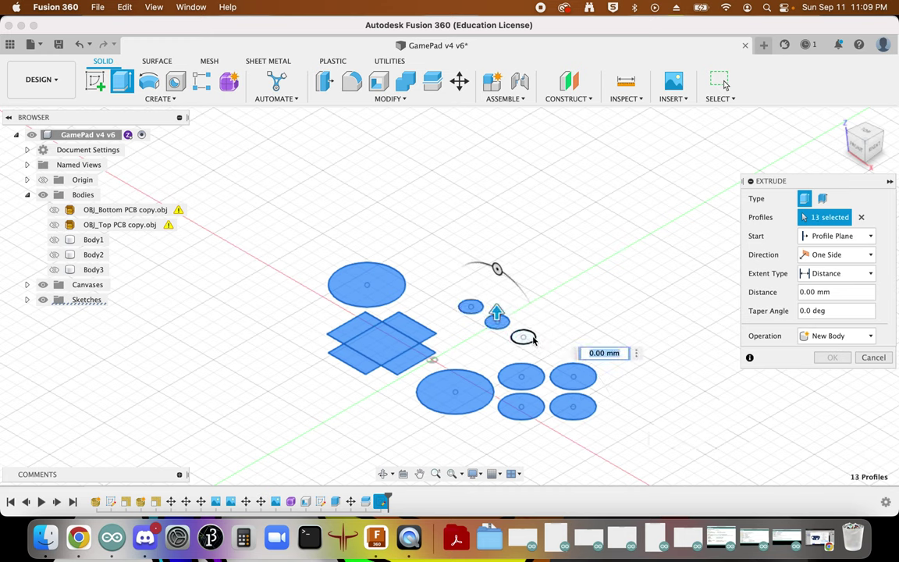
left_click(523, 337)
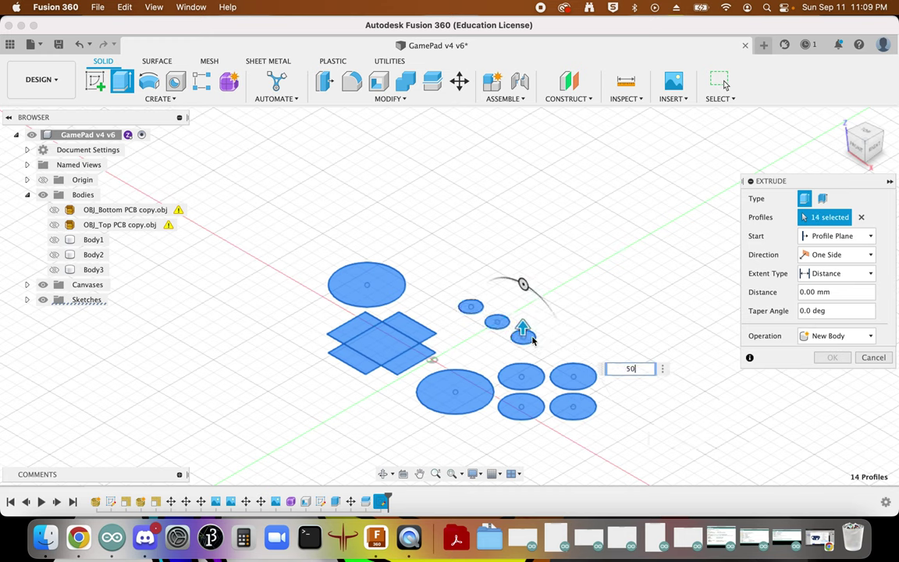
key("Return")
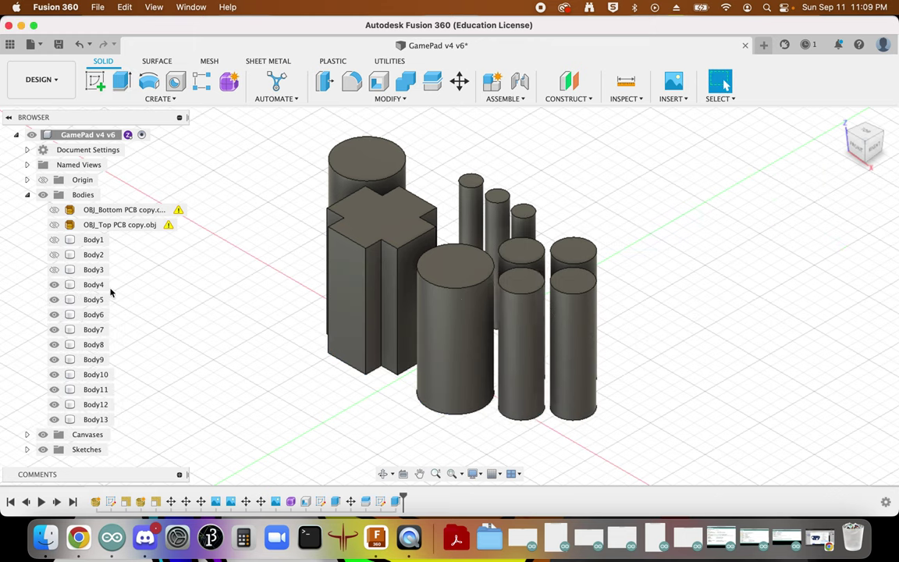
Step: Show Body1 and rename it as Bottom, and rename Body3, the upper shell half, as Top
left_click(59, 269)
left_click(92, 241)
left_click(100, 242)
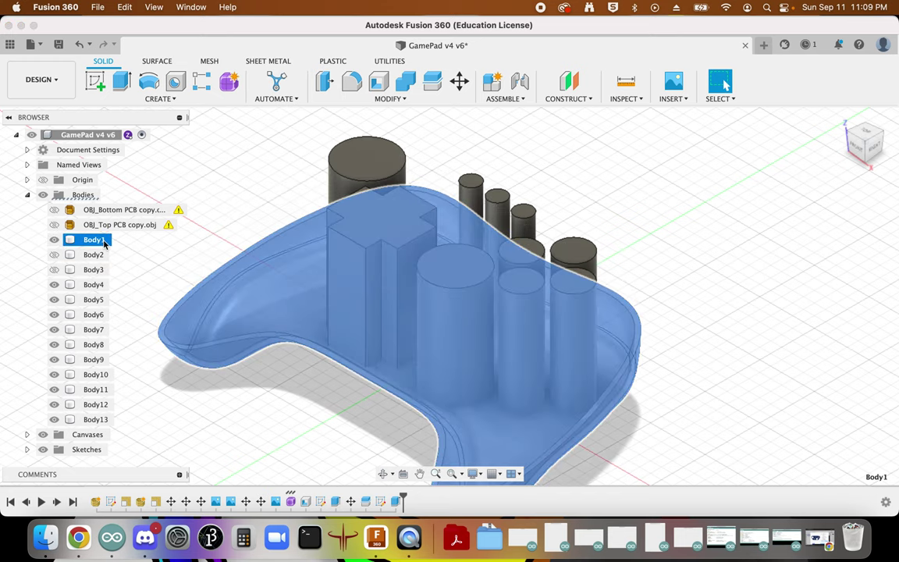
double_click(96, 243)
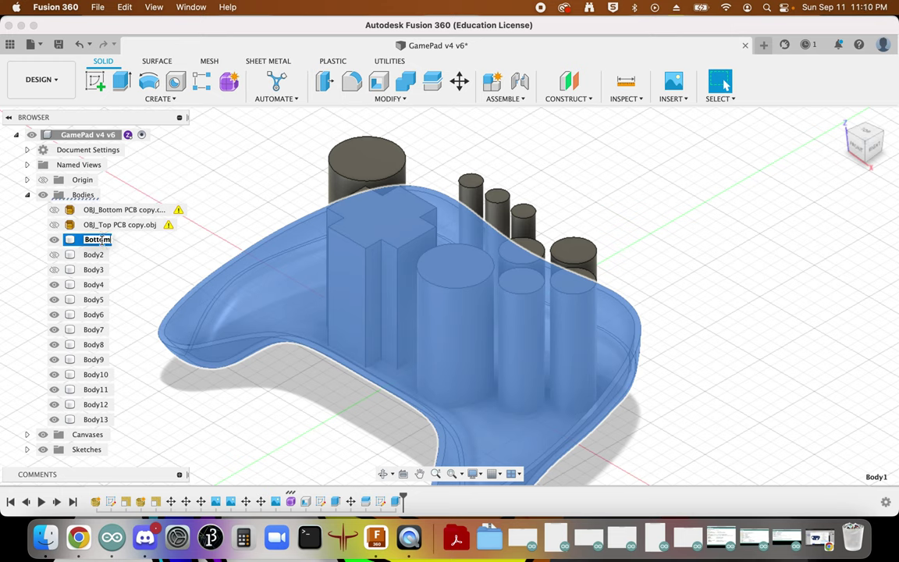
type("Bottom")
key("Return")
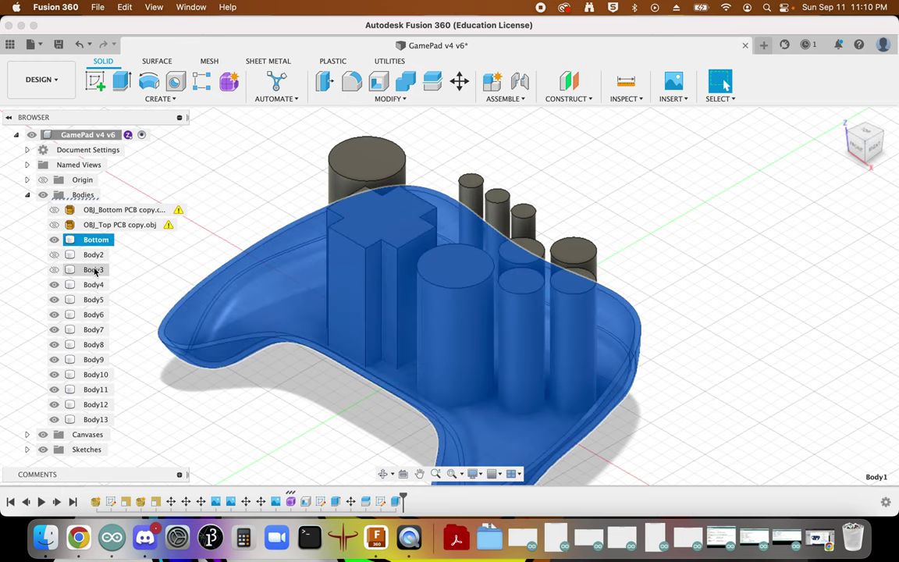
left_click(94, 270)
double_click(94, 270)
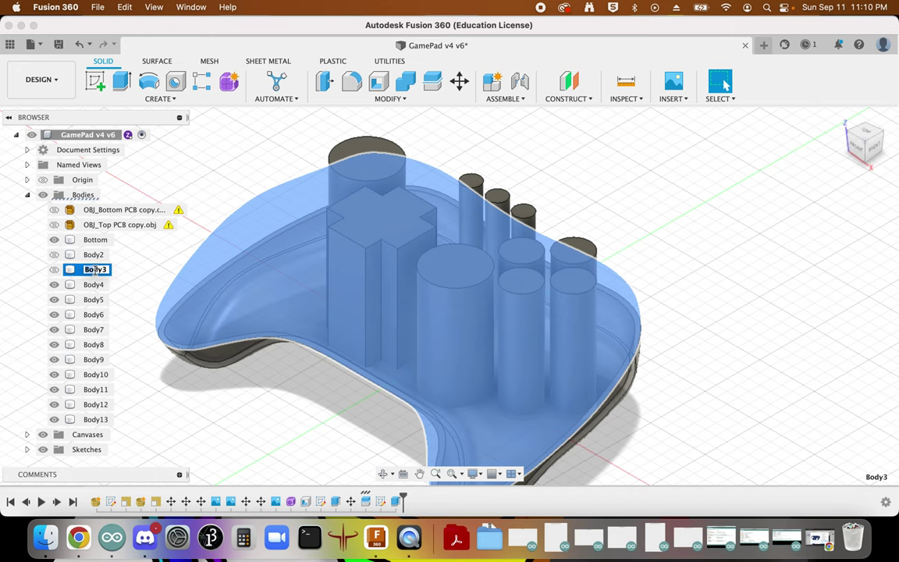
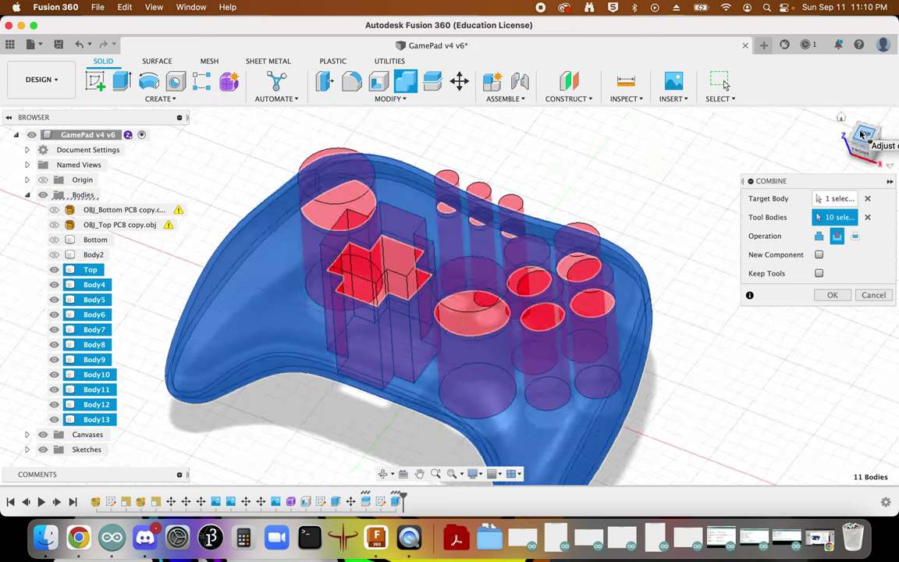
Step: Cut the ten extruded bodies out of the Top shell with Combine and show both PCB bodies again
left_click(829, 296)
left_click(54, 209)
left_click(54, 225)
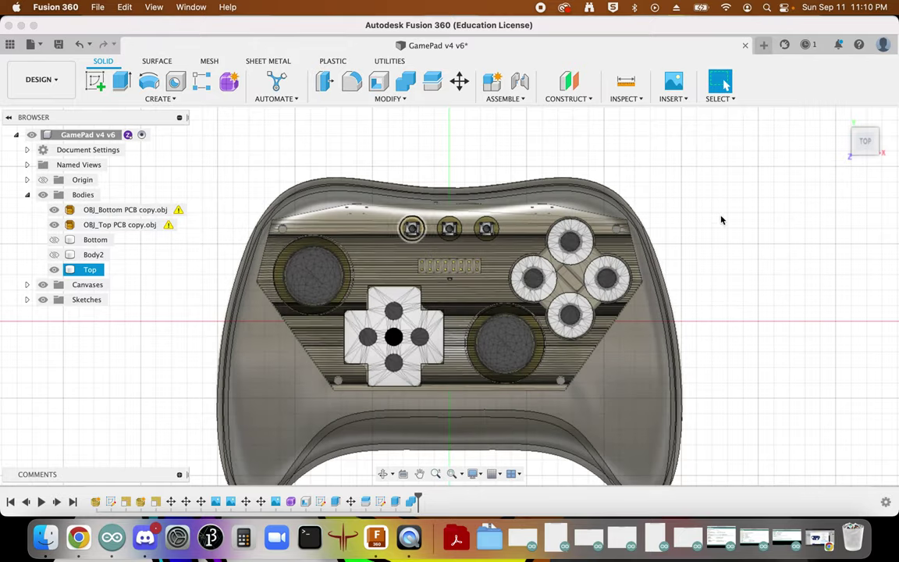
Step: Examine from several angles how the thumbsticks, D-pad and buttons fit through the openings in the Top shell
left_click(865, 146)
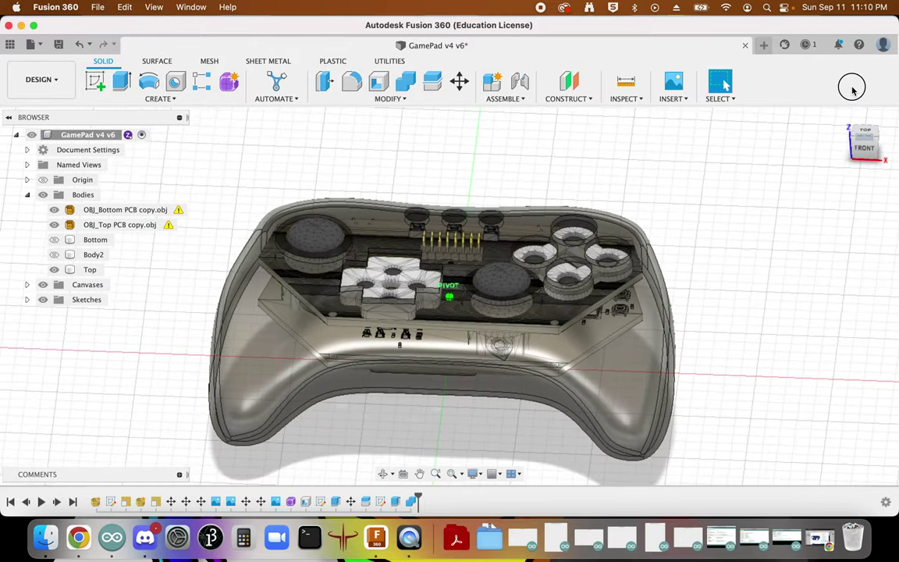
left_click(863, 128)
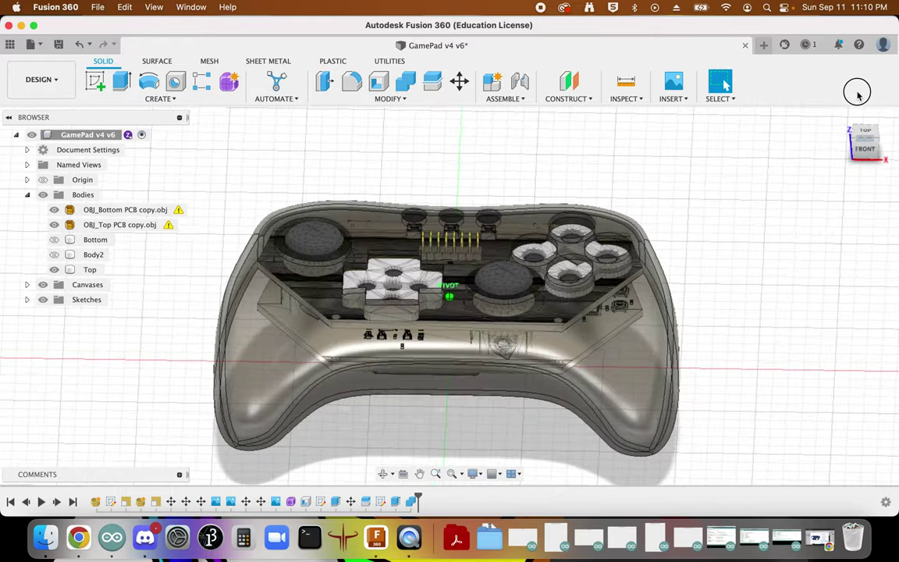
left_click_drag(862, 137, 810, 185)
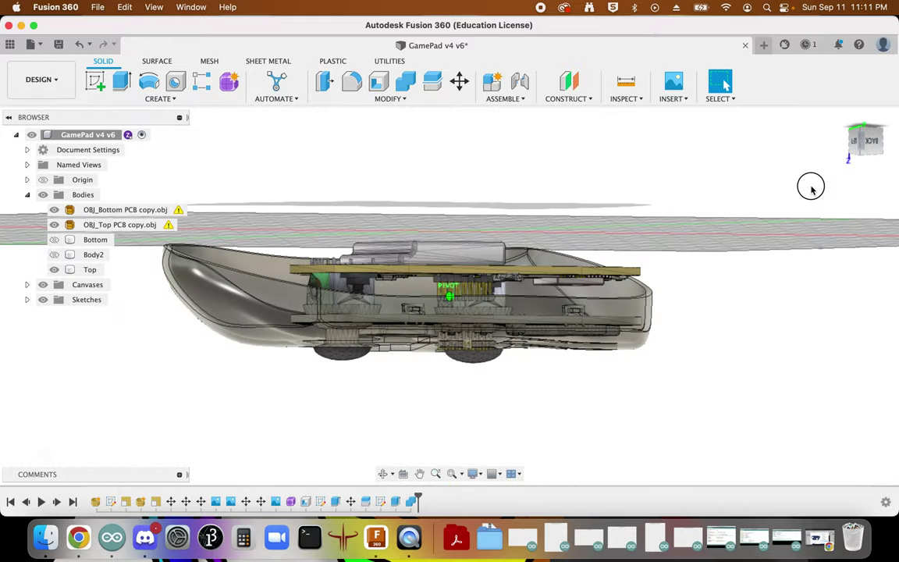
left_click(840, 119)
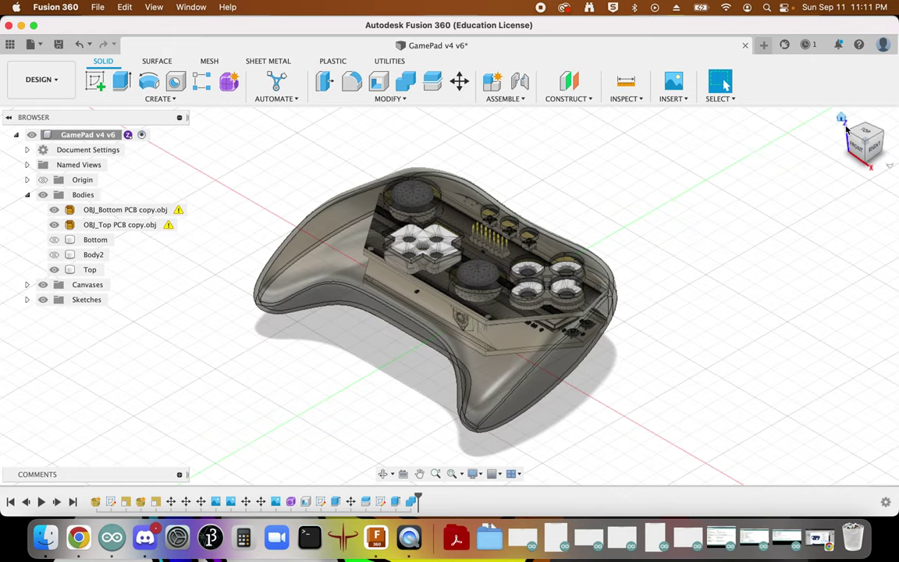
scroll(701, 209, "up", 5)
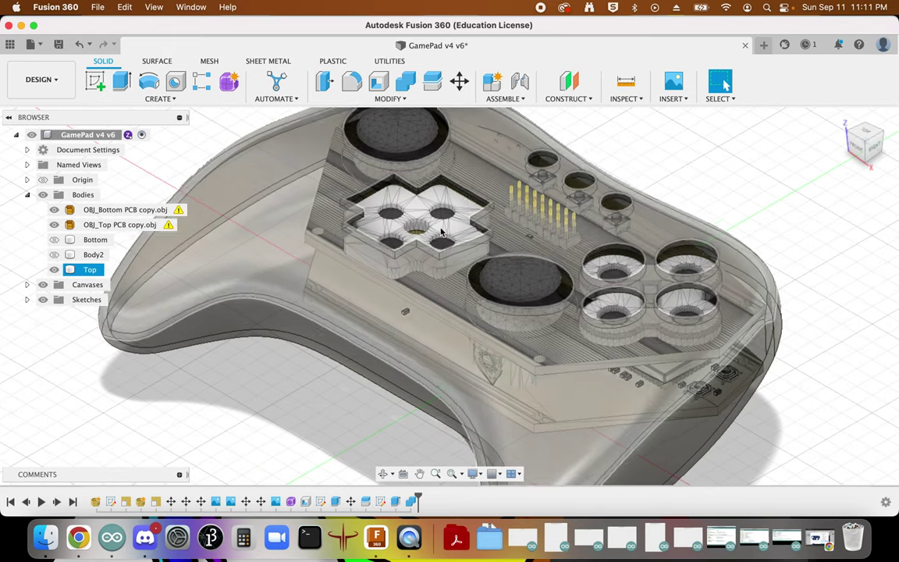
scroll(781, 122, "down", 3)
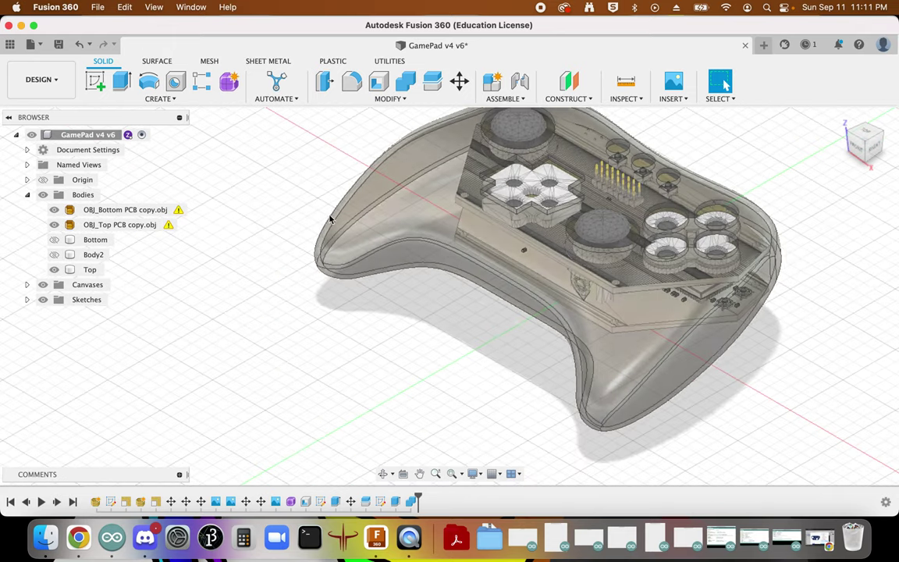
left_click(864, 130)
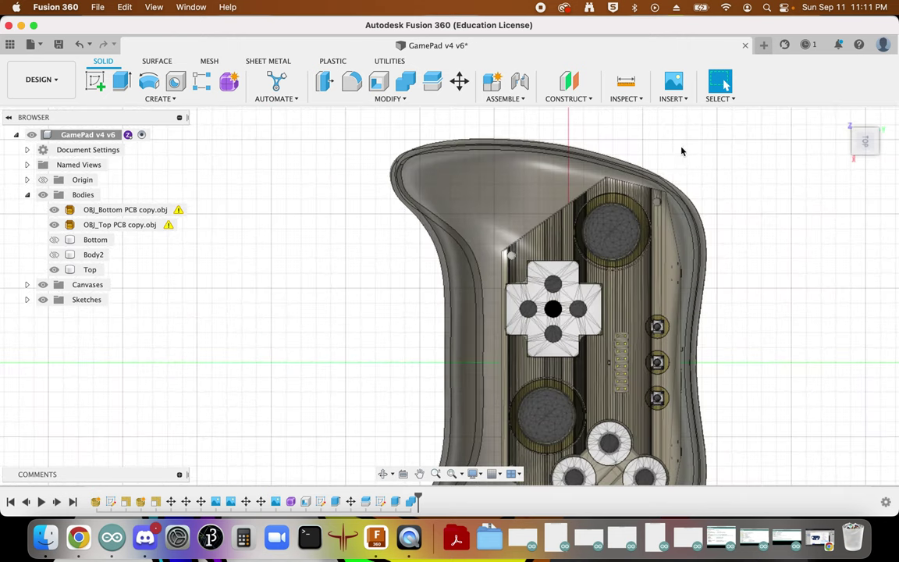
Step: Fillet the upper edges of both thumbstick openings in the Top shell with a 4 mm radius
left_click(842, 121)
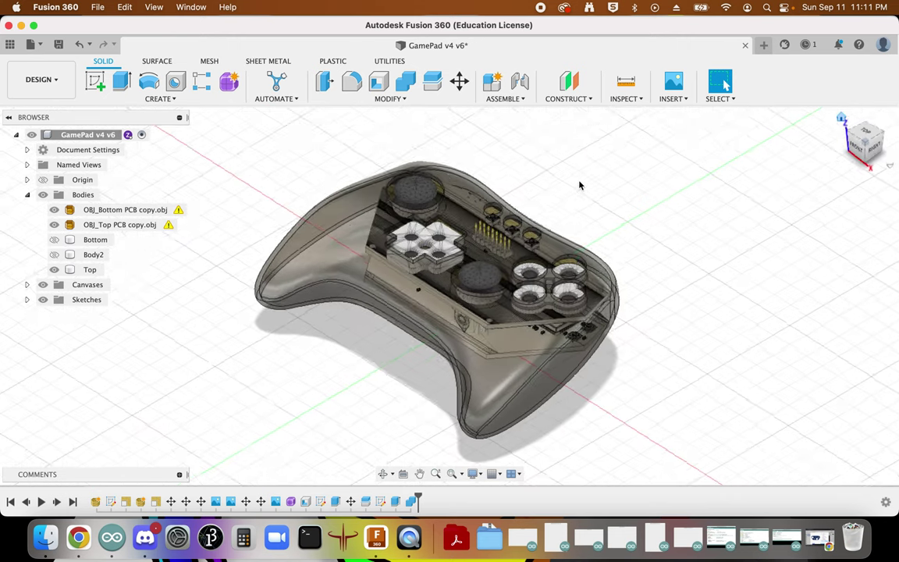
scroll(395, 245, "up", 5)
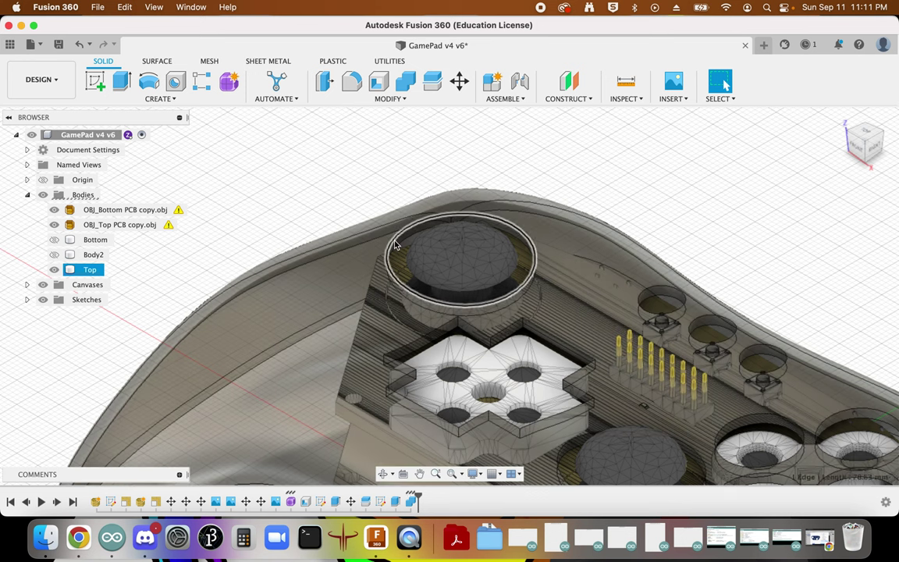
left_click(395, 245)
scroll(537, 305, "down", 5)
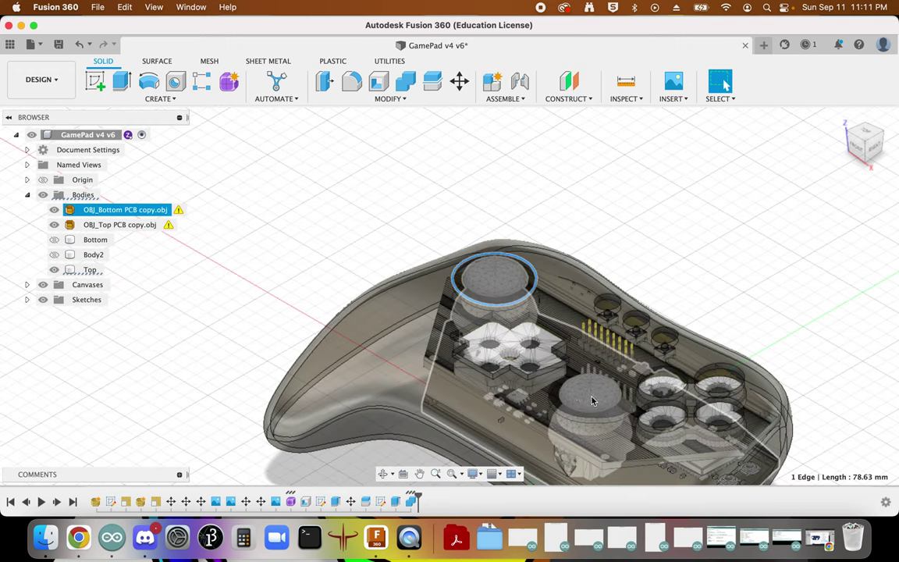
left_click(556, 388)
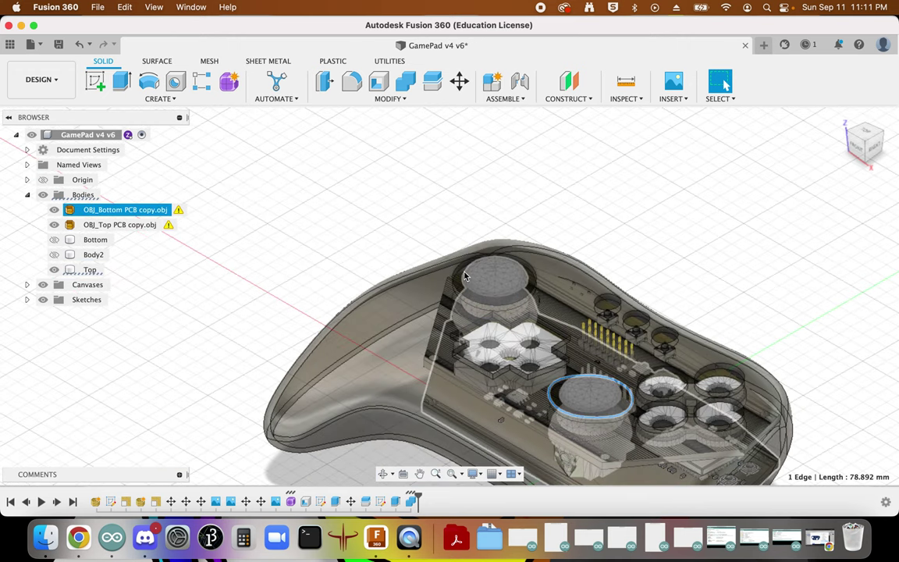
left_click(459, 271, "shift")
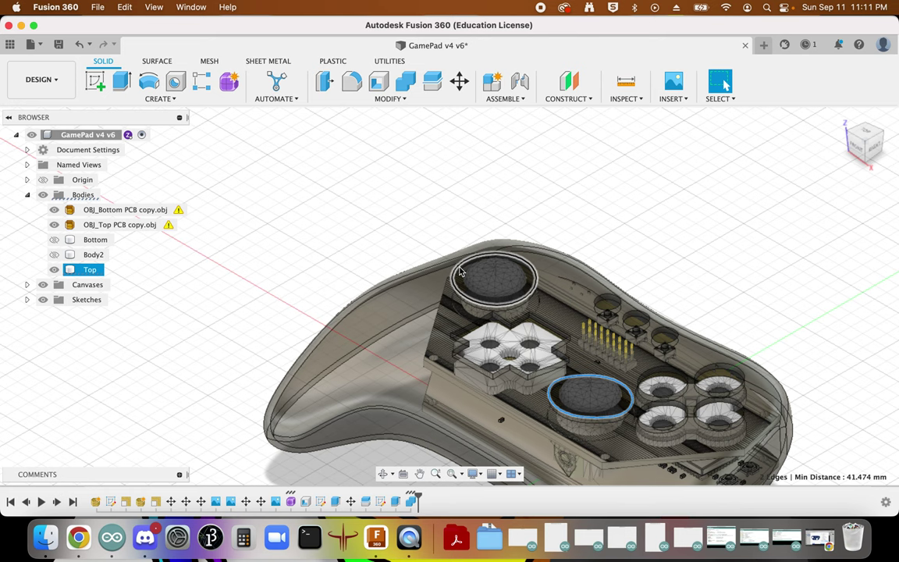
key("f")
scroll(521, 299, "up", 3)
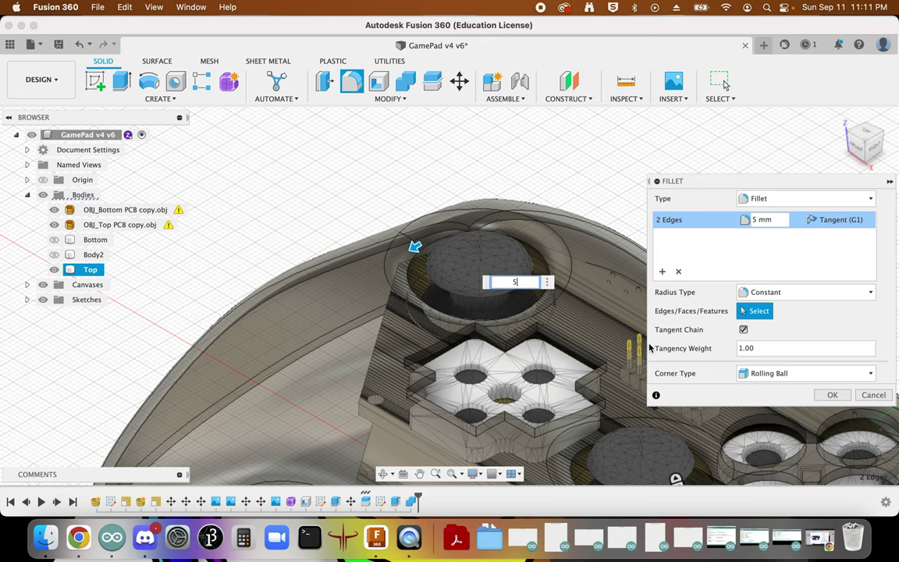
middle_click_drag(636, 341, 656, 350, "shift")
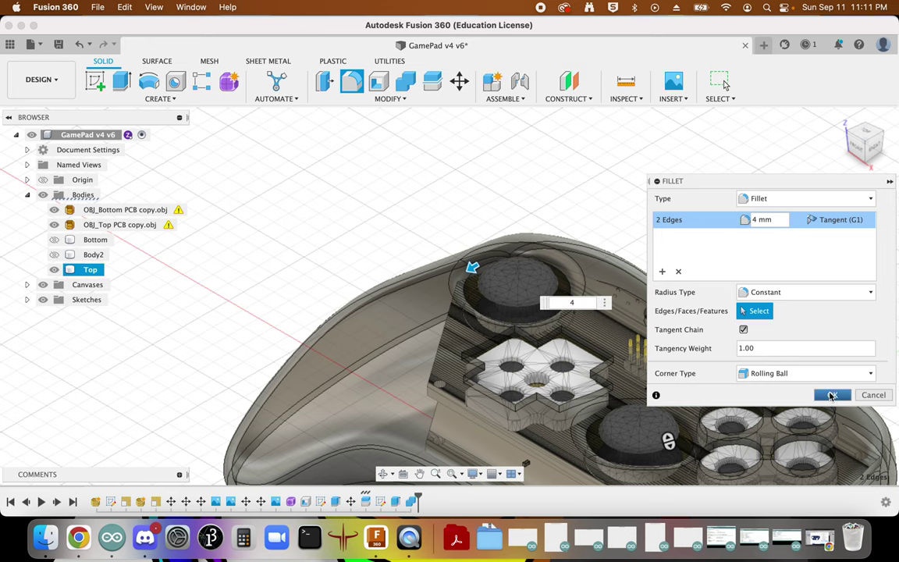
left_click(832, 395)
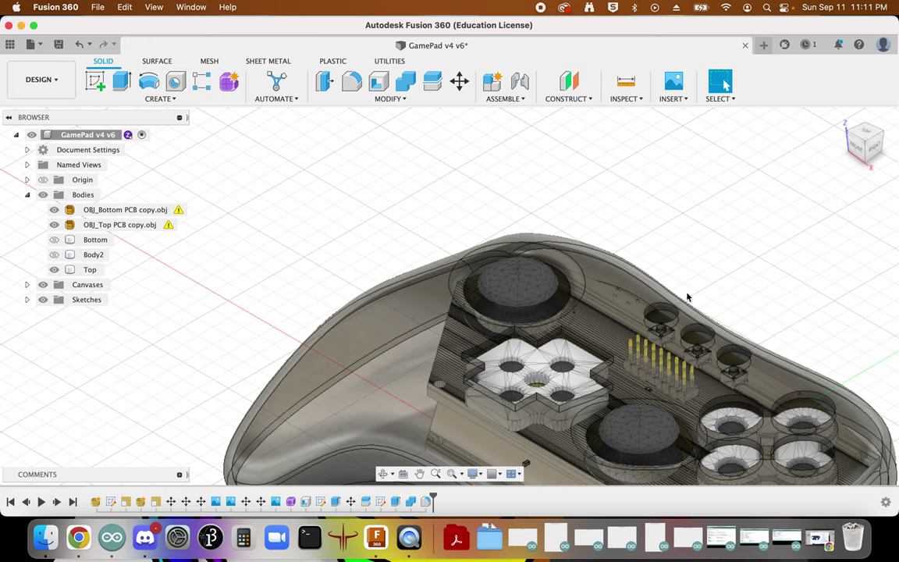
Step: Fillet the upper edges of the four action button, three small push button and D-pad openings in the Top shell by 0.5 mm
mouse_move(856, 152)
left_mouse_down()
mouse_move(885, 180)
mouse_move(889, 125)
mouse_move(839, 140)
mouse_move(859, 131)
mouse_move(888, 158)
left_mouse_up()
scroll(863, 269, "up", 5)
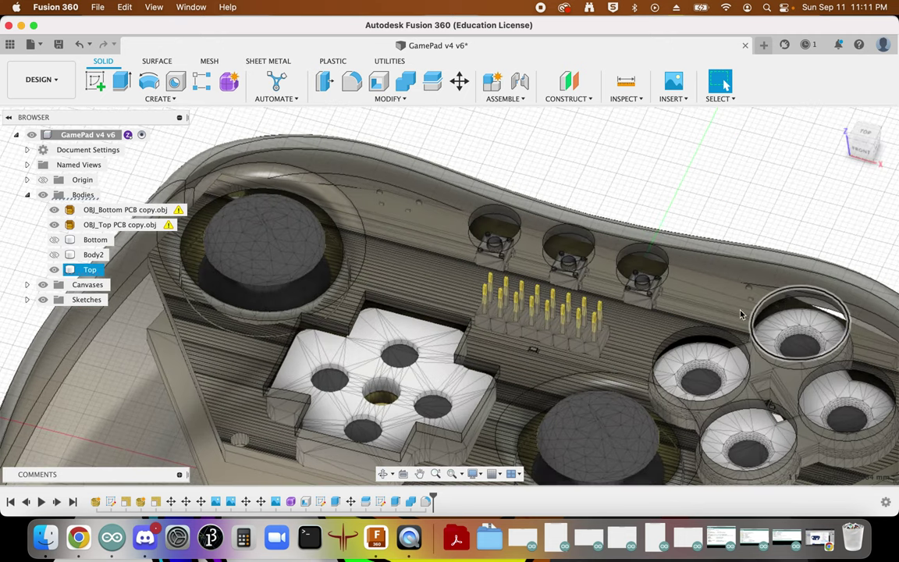
left_click(741, 315)
left_click(702, 332)
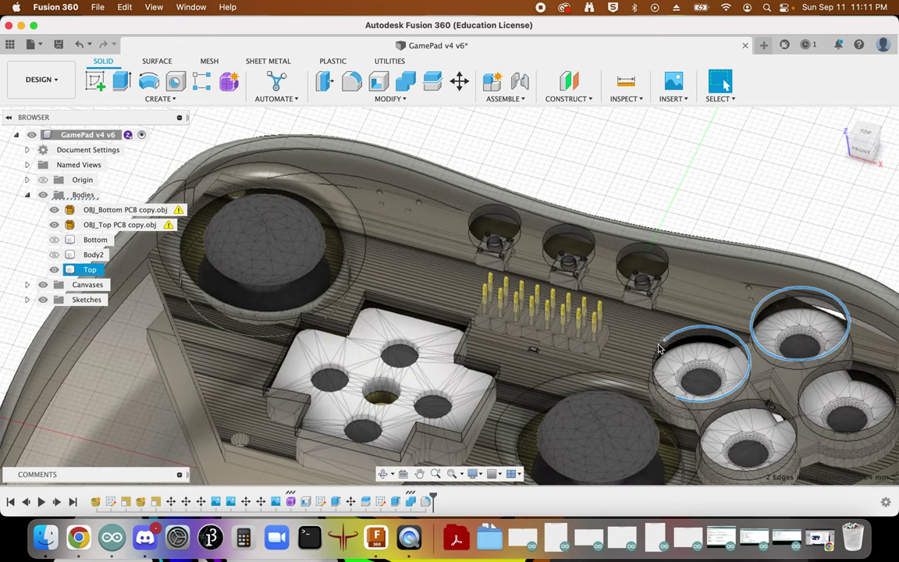
left_click(667, 394)
left_click(742, 410)
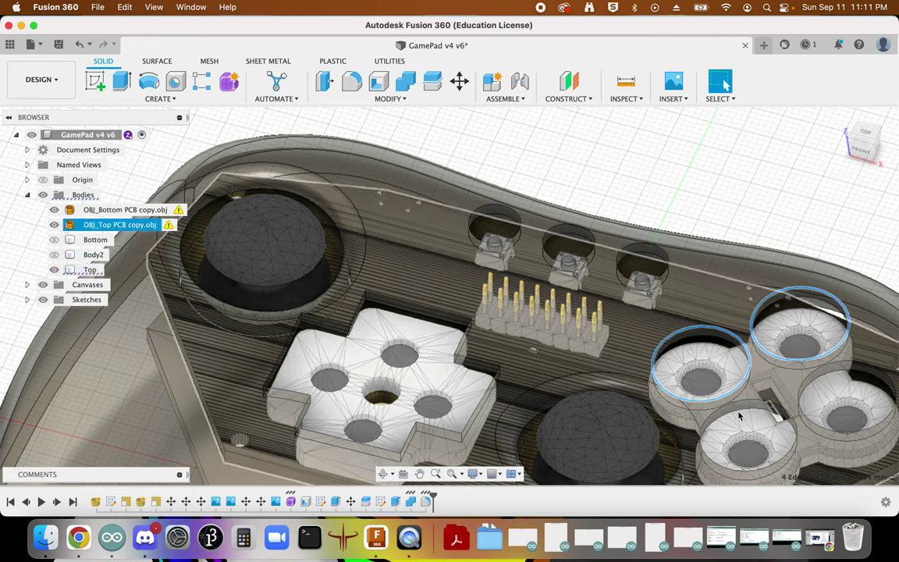
left_click(701, 433)
left_click(787, 467)
left_click(837, 373)
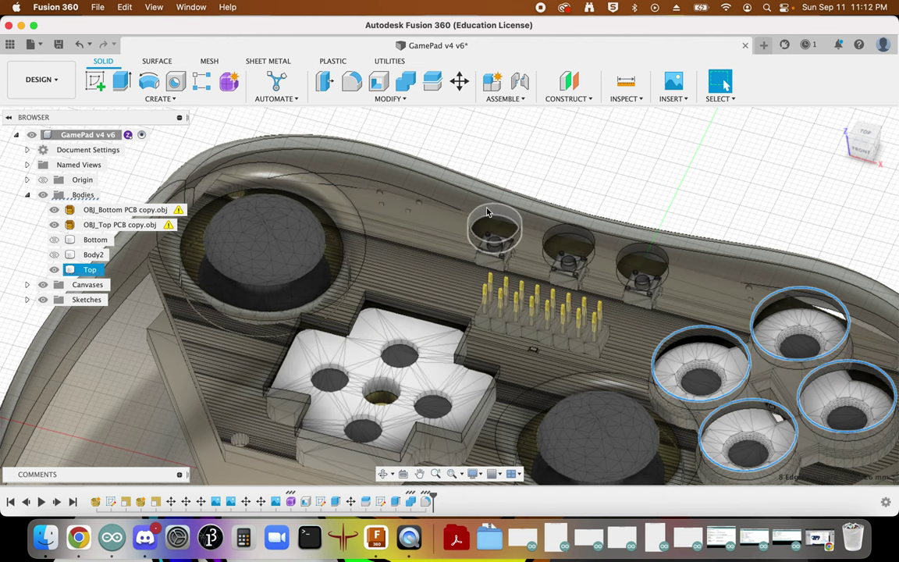
left_click(487, 211)
left_click(576, 228)
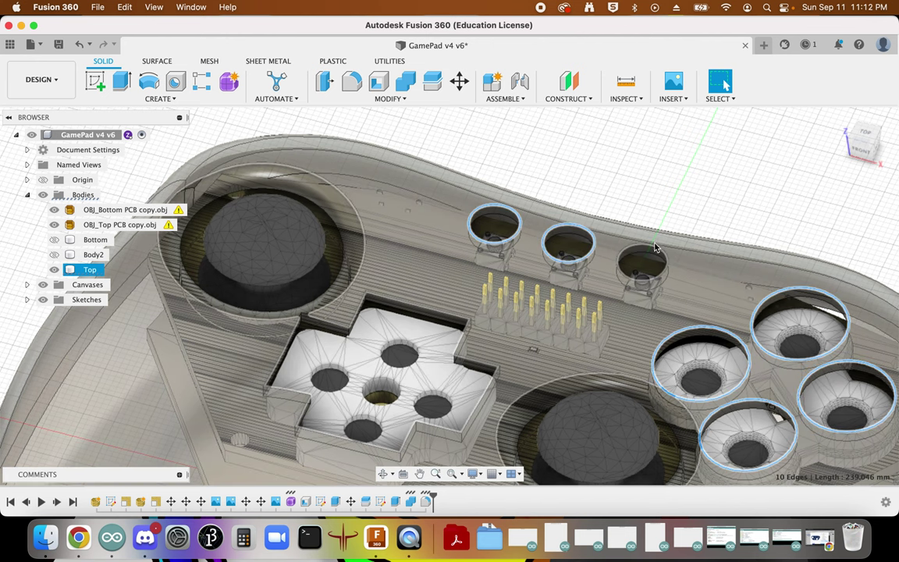
left_click(656, 248)
left_click(412, 302)
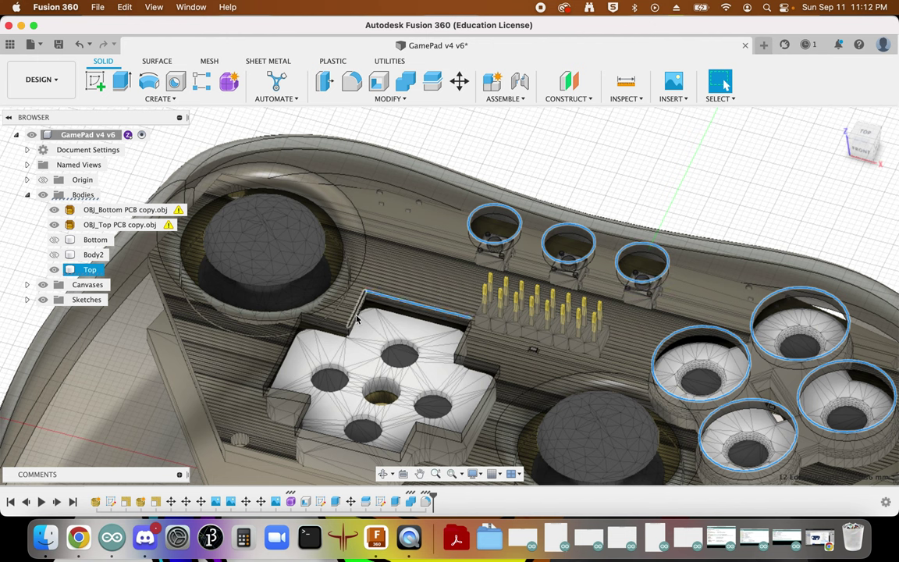
left_click(297, 329)
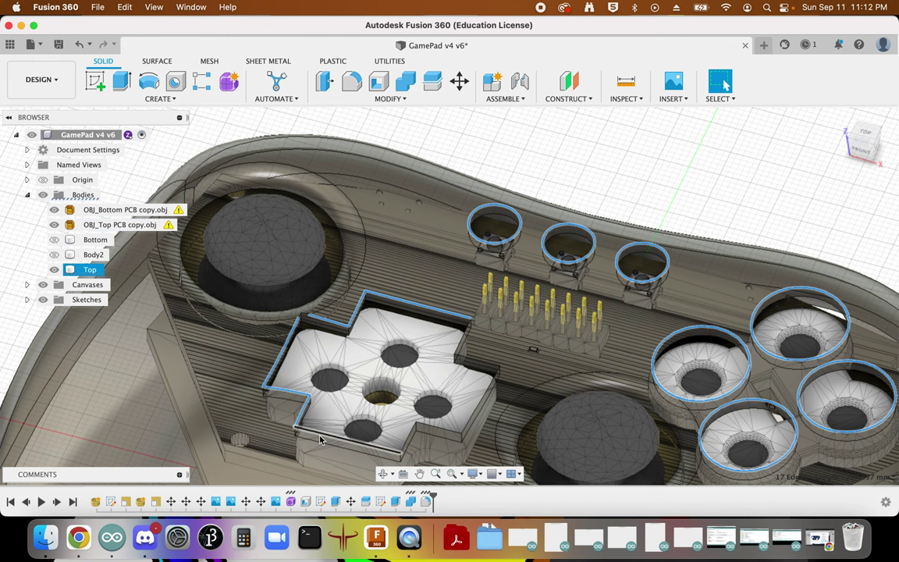
left_click(302, 410)
left_click(405, 449)
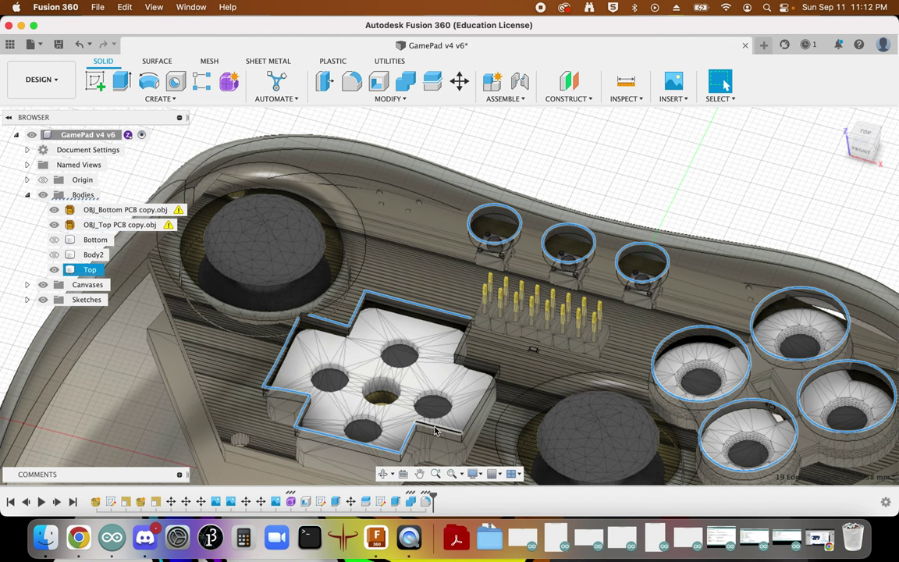
left_click(476, 411)
left_click(481, 355)
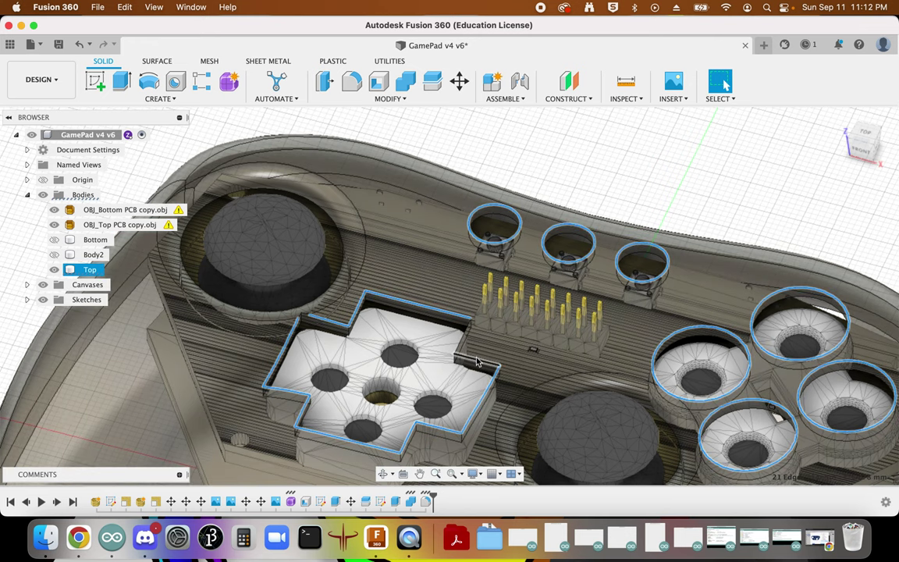
scroll(311, 328, "up", 10)
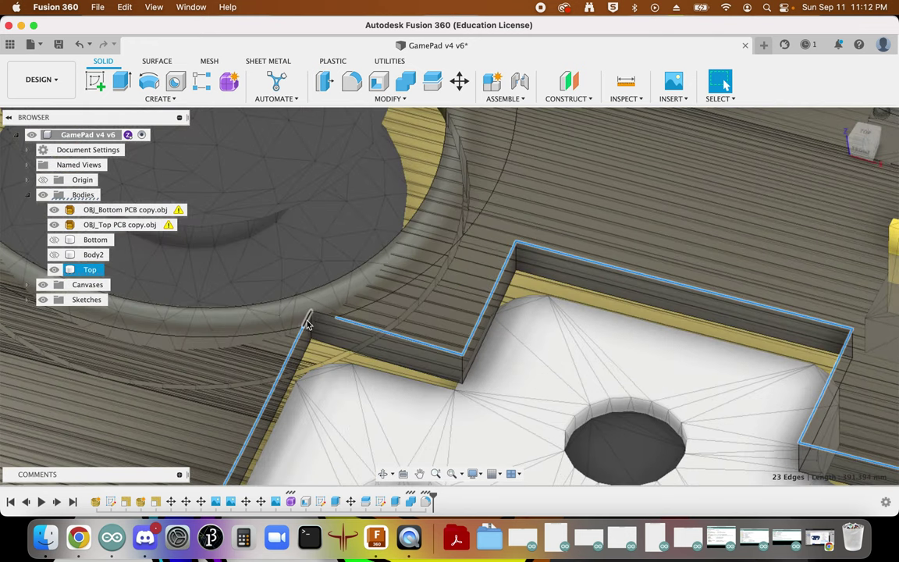
scroll(332, 325, "down", 12)
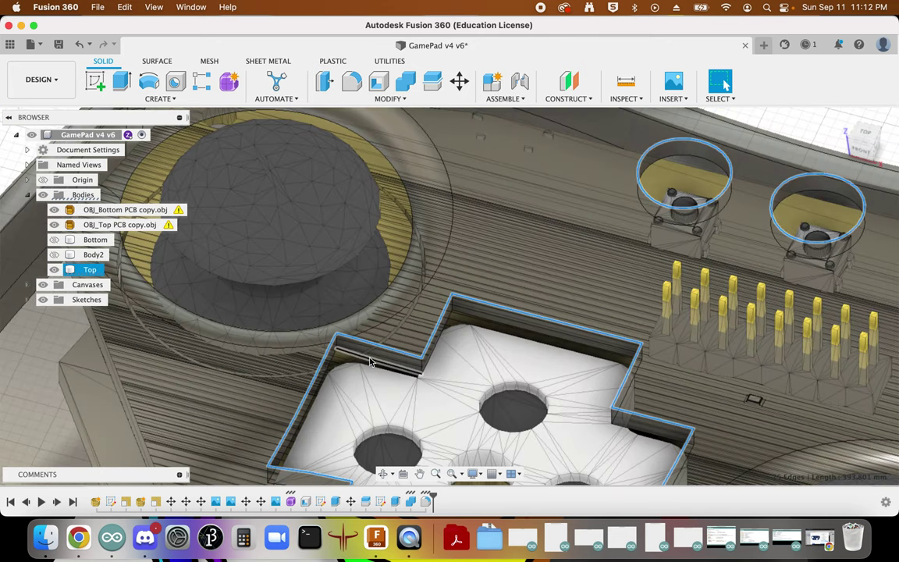
scroll(449, 344, "up", 8)
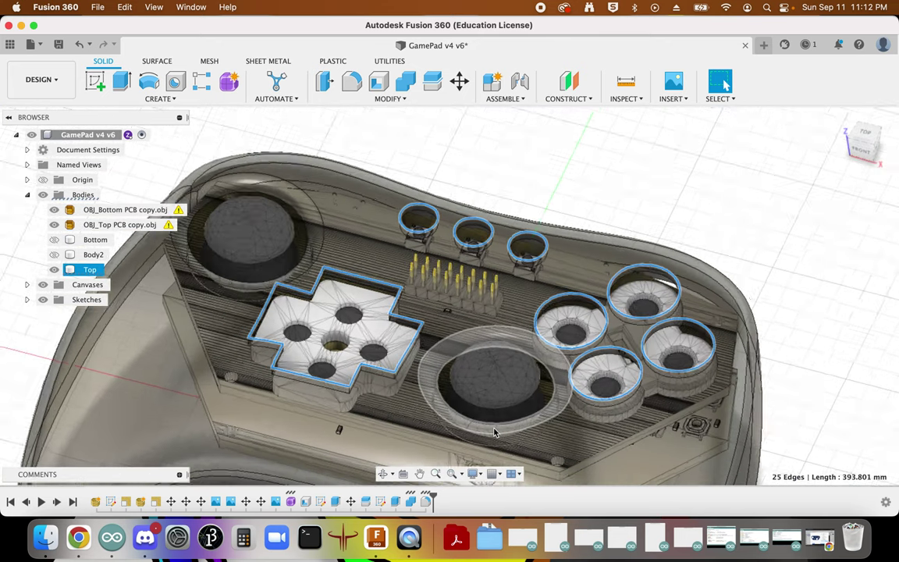
key("f")
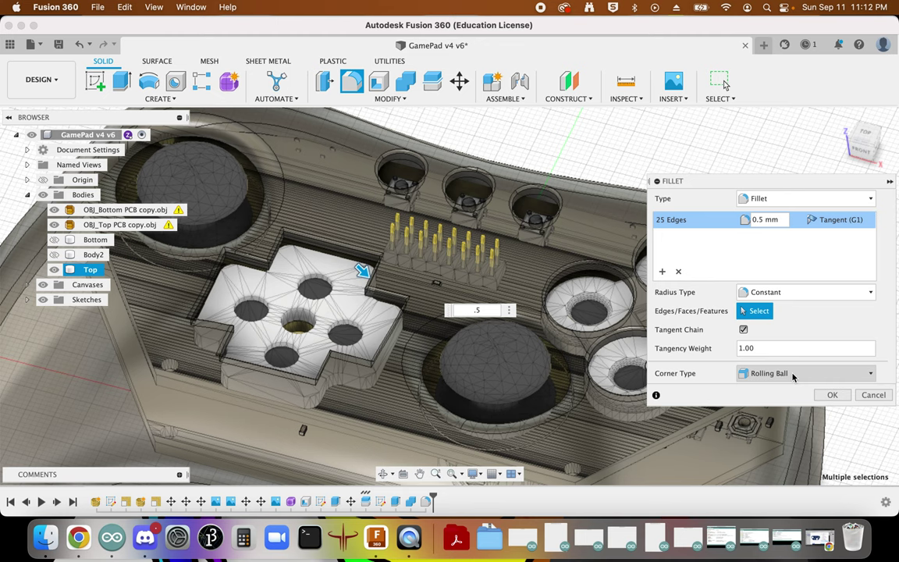
key("Return")
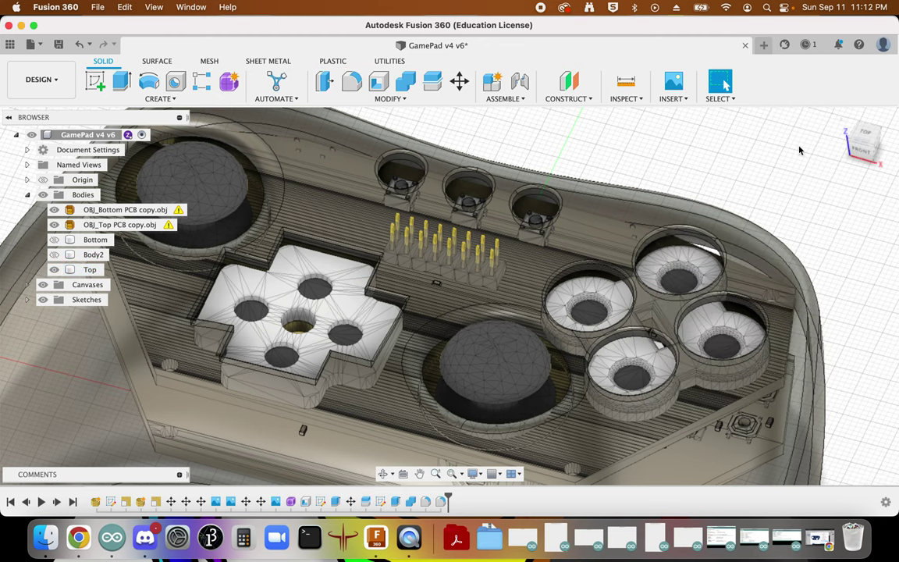
Step: View the controller from the back and hide both PCB bodies and the Top shell half
mouse_move(864, 154)
left_mouse_down()
mouse_move(629, 128)
mouse_move(621, 118)
left_mouse_up()
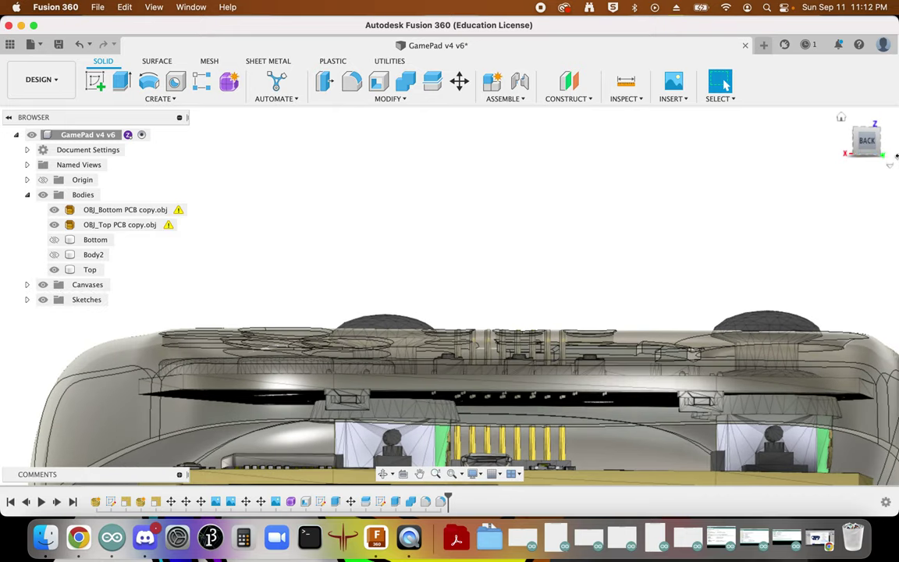
left_click(865, 148)
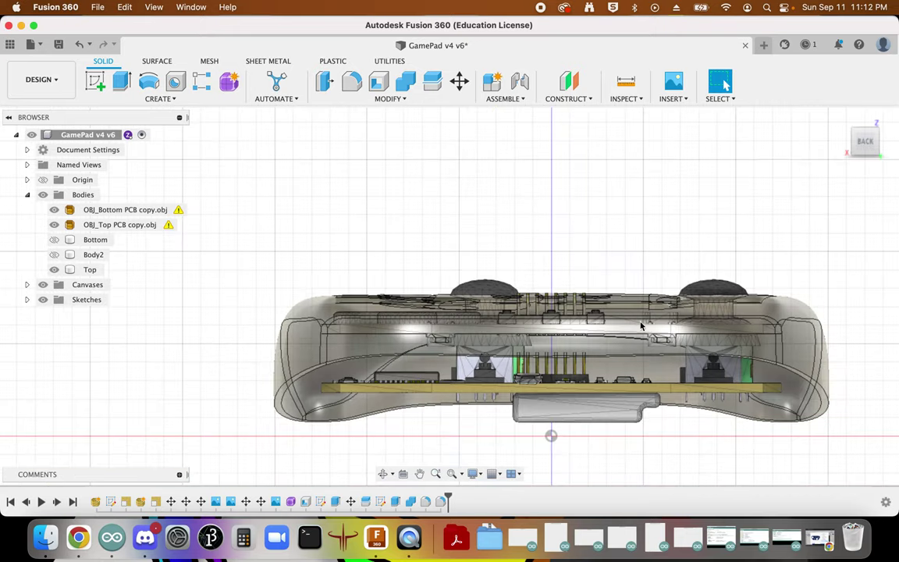
scroll(663, 373, "up", 3)
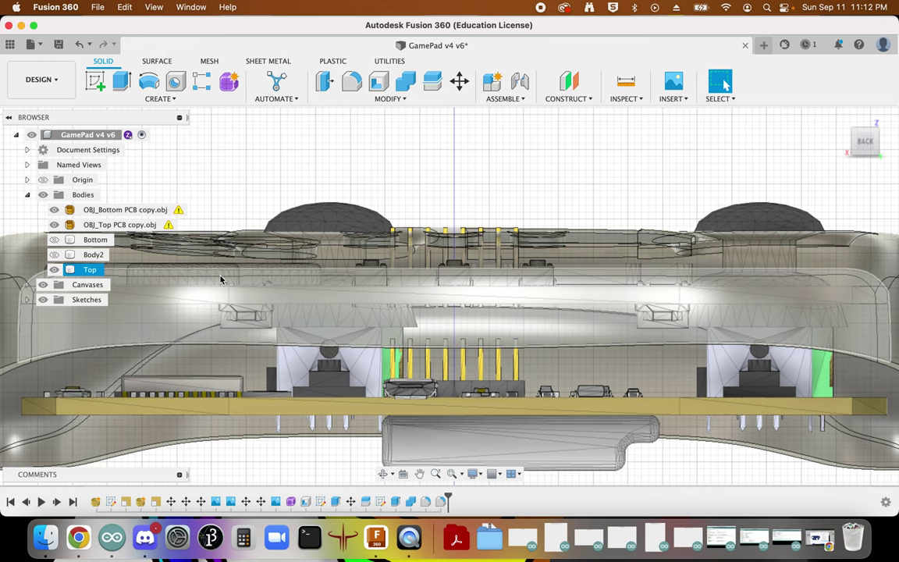
scroll(220, 280, "down", 6)
left_click(59, 210)
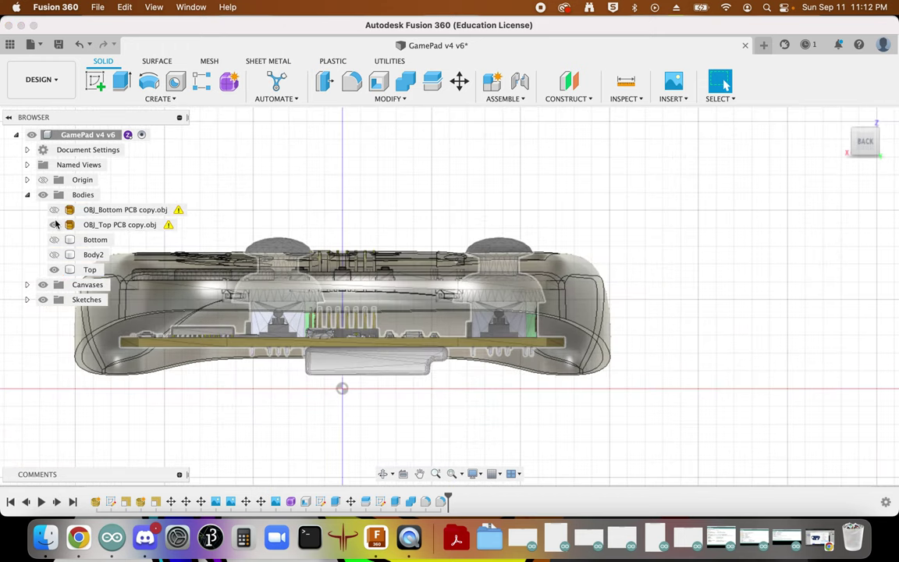
left_click(55, 224)
left_click(54, 269)
left_click(53, 239)
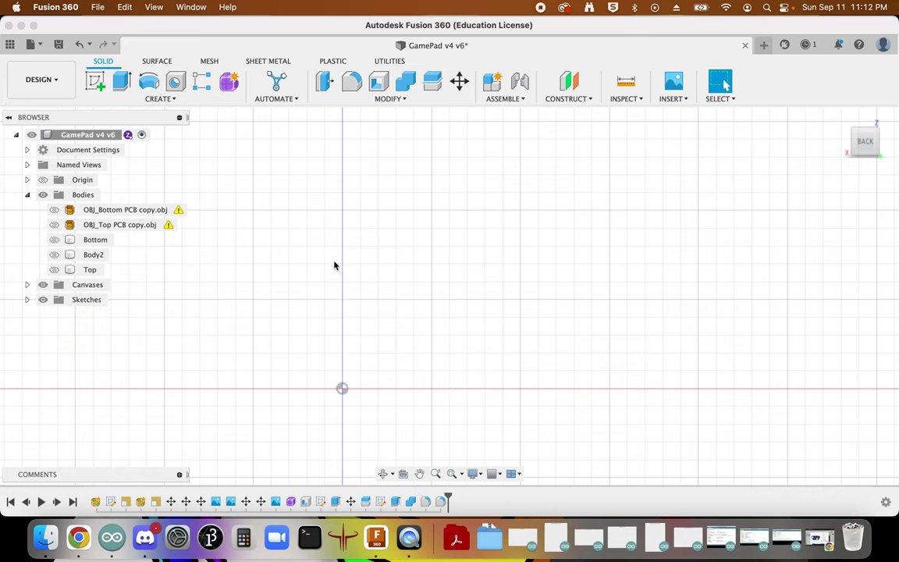
Step: Start a sketch on the vertical XZ plane and show only the top PCB body as reference
left_click(95, 83)
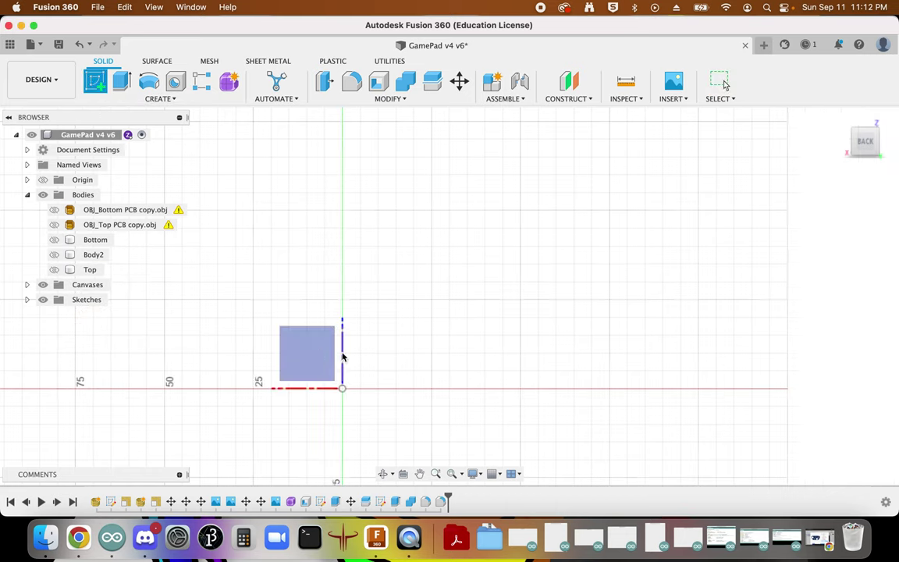
left_click(317, 351)
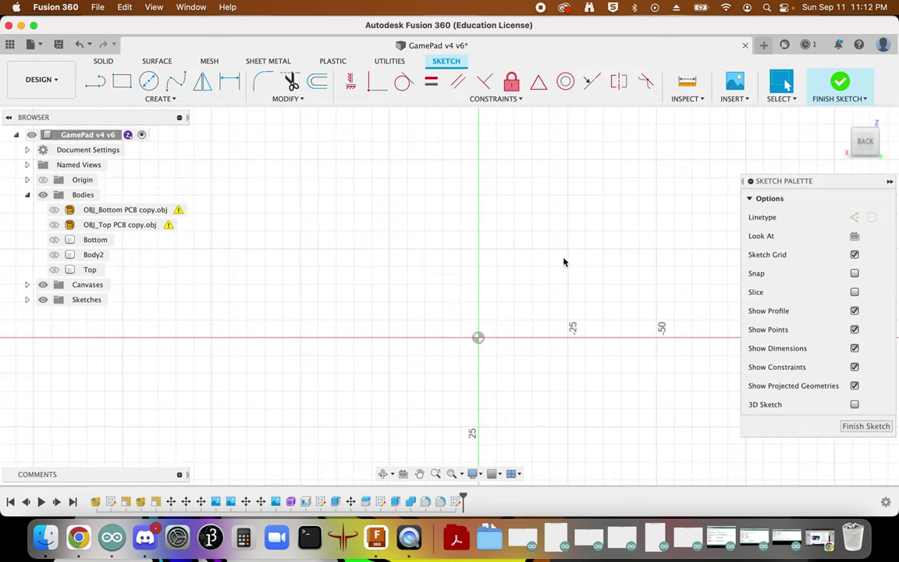
left_click(54, 211)
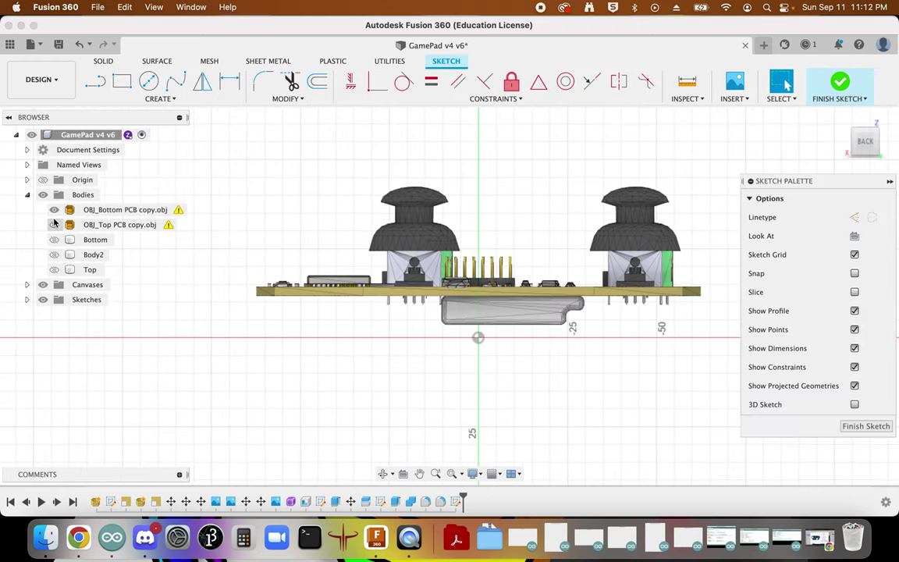
left_click(54, 209)
left_click(53, 224)
scroll(414, 215, "up", 3)
scroll(378, 215, "up", 2)
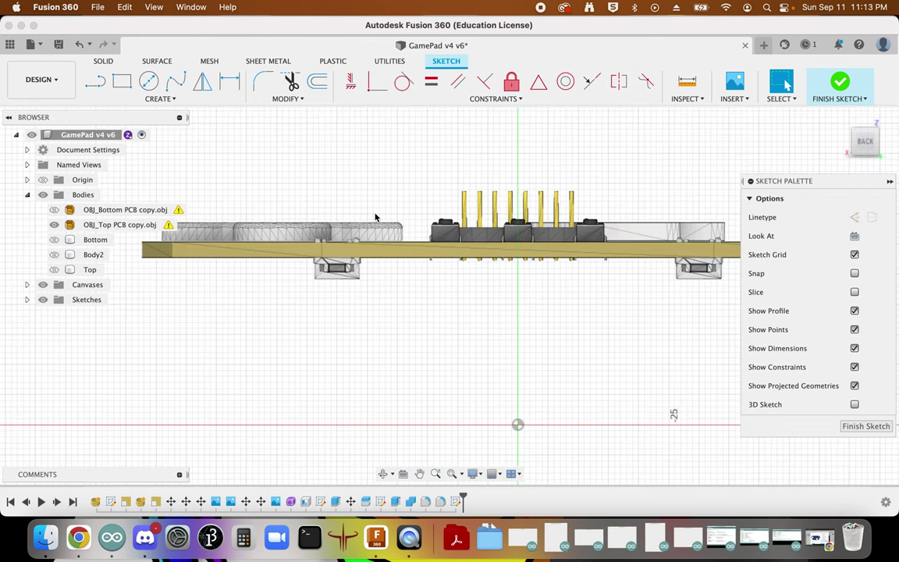
Step: Draw a 15 mm by 4 mm center rectangle centred on one of the two shoulder button switches under the top PCB
key("r")
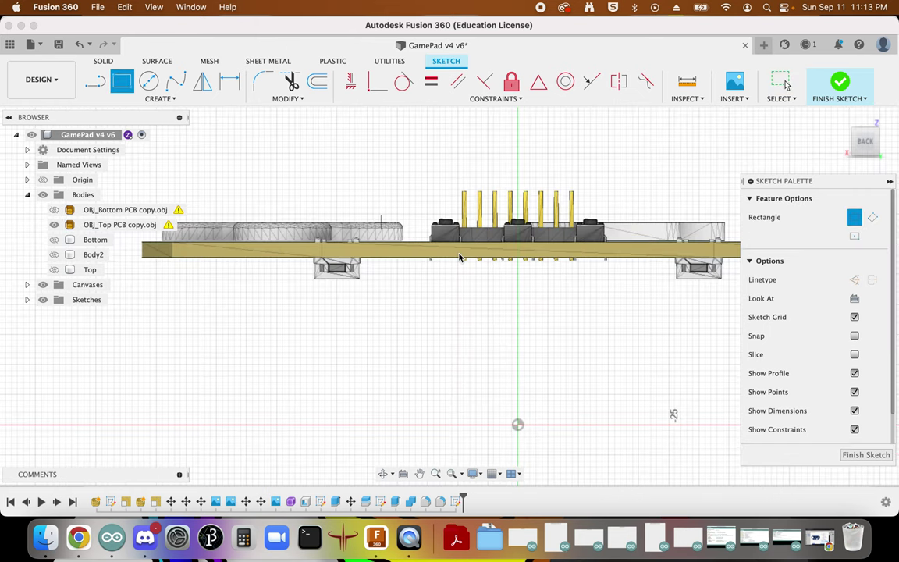
left_click(855, 236)
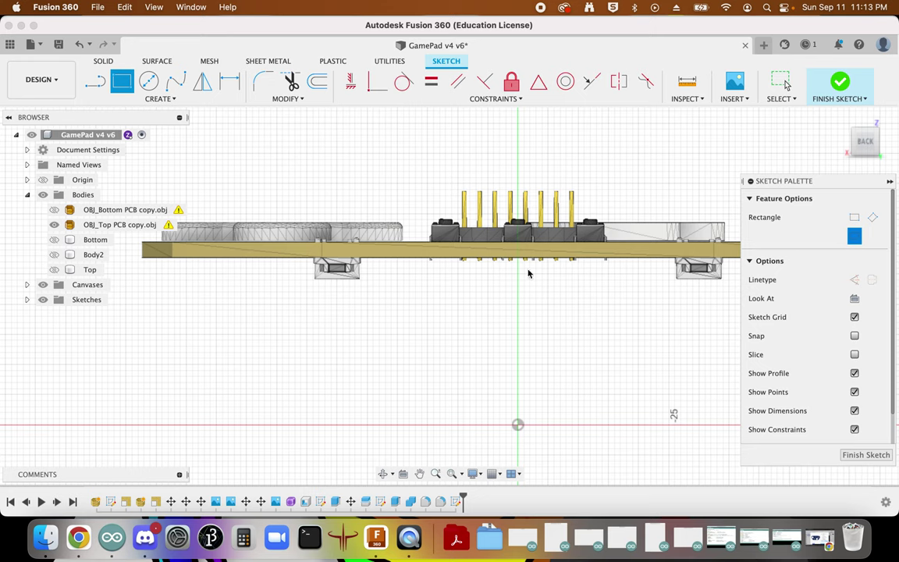
left_click(337, 270)
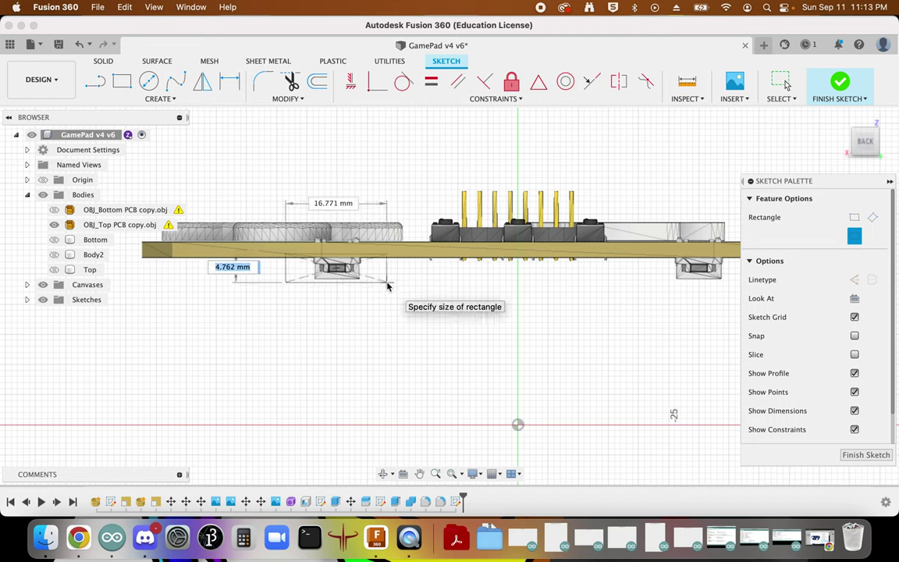
key("Tab")
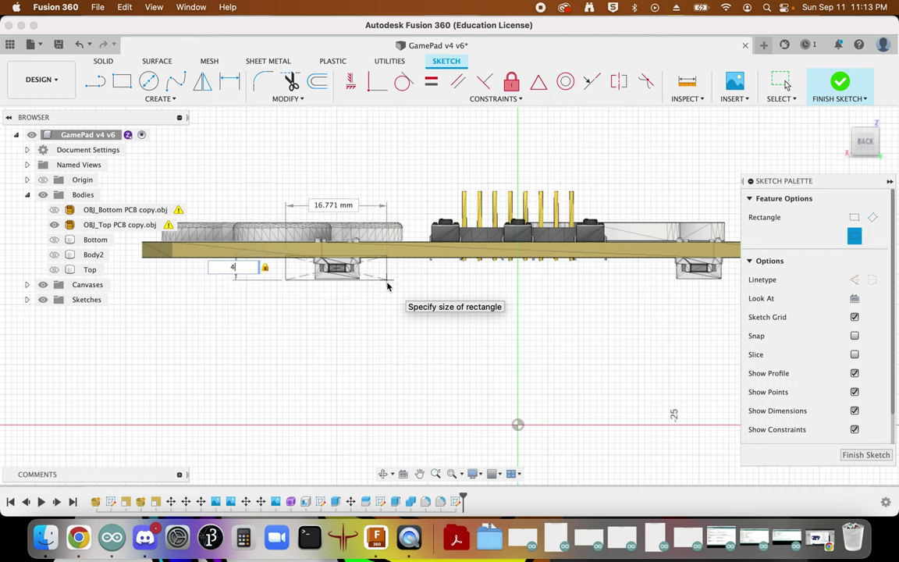
type("15")
key("Tab")
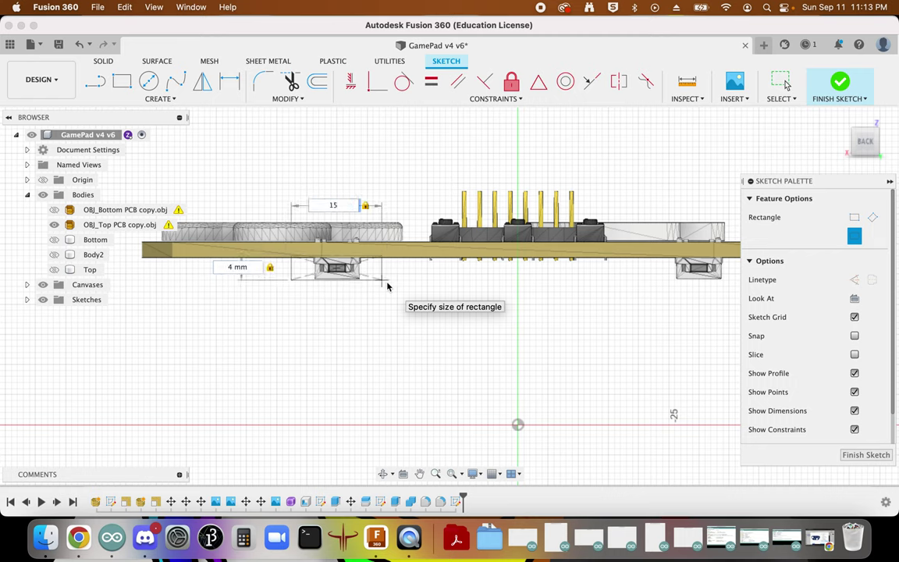
key("Return")
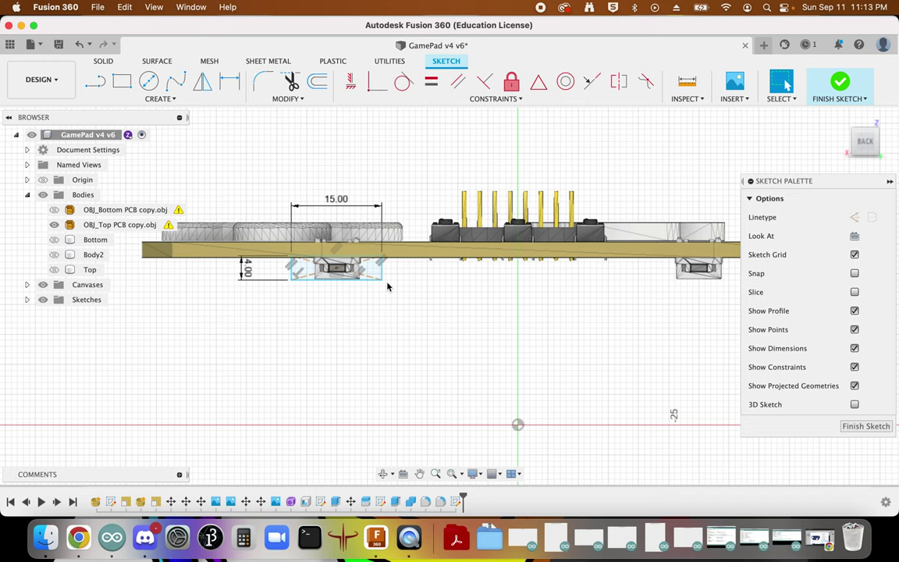
key("r")
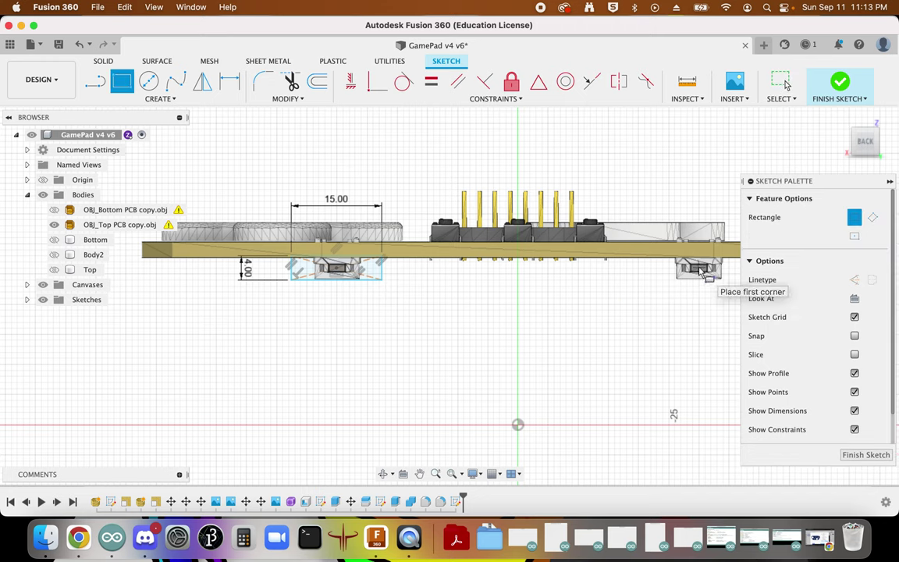
left_click(700, 270)
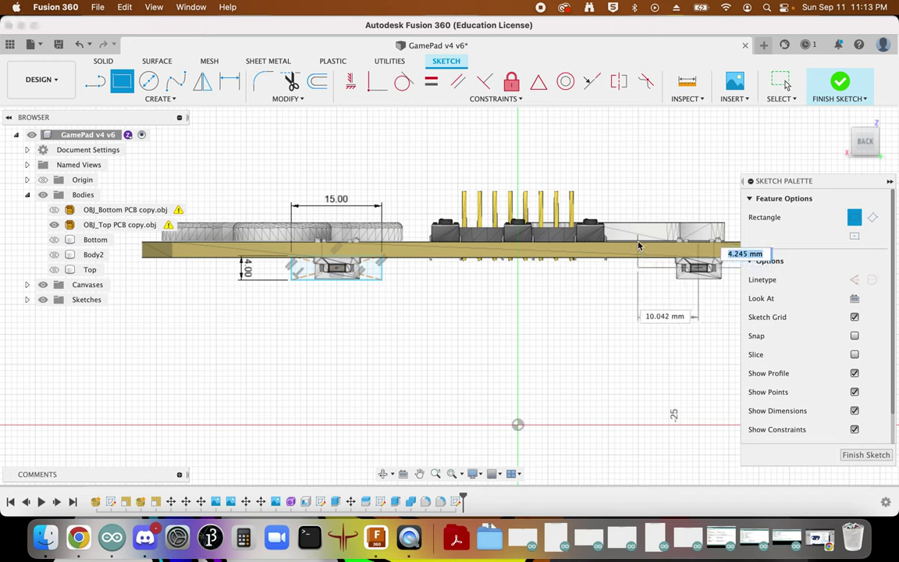
key("Escape")
Step: Draw a matching 15 mm by 4 mm center rectangle centred on the other shoulder button switch
key("r")
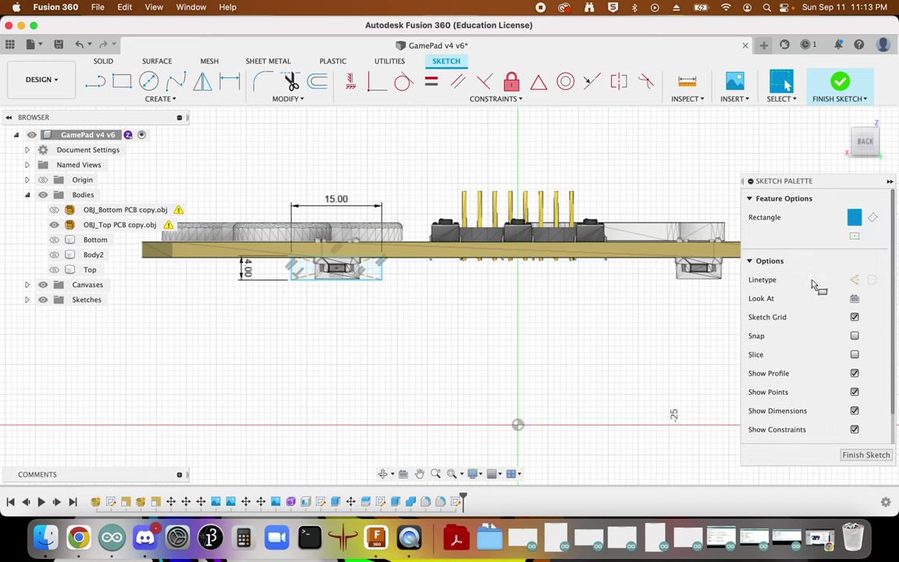
left_click(856, 238)
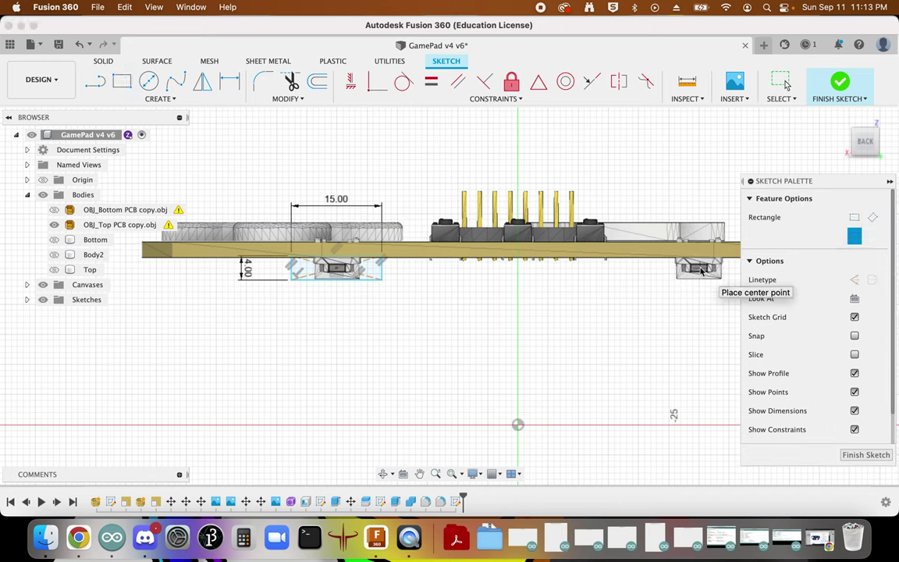
left_click(699, 270)
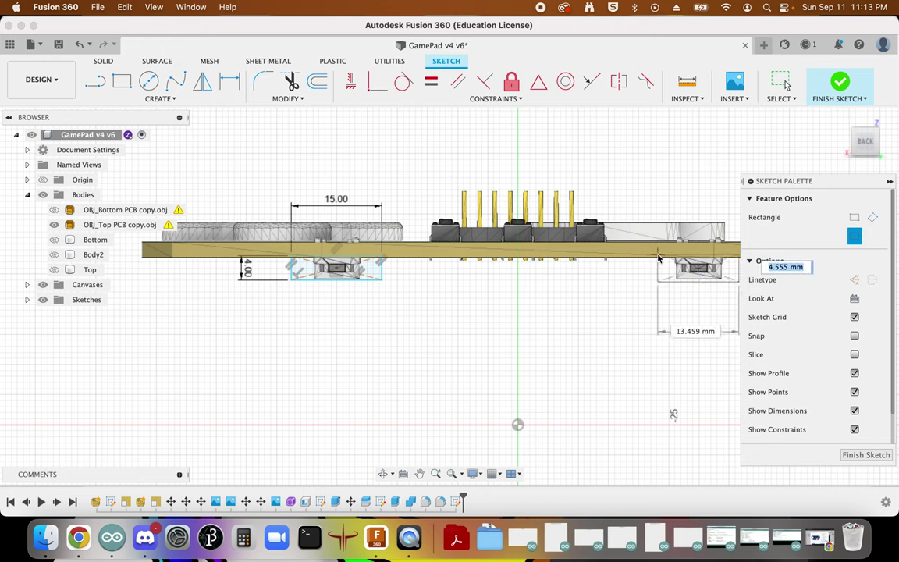
type("4")
key("Tab")
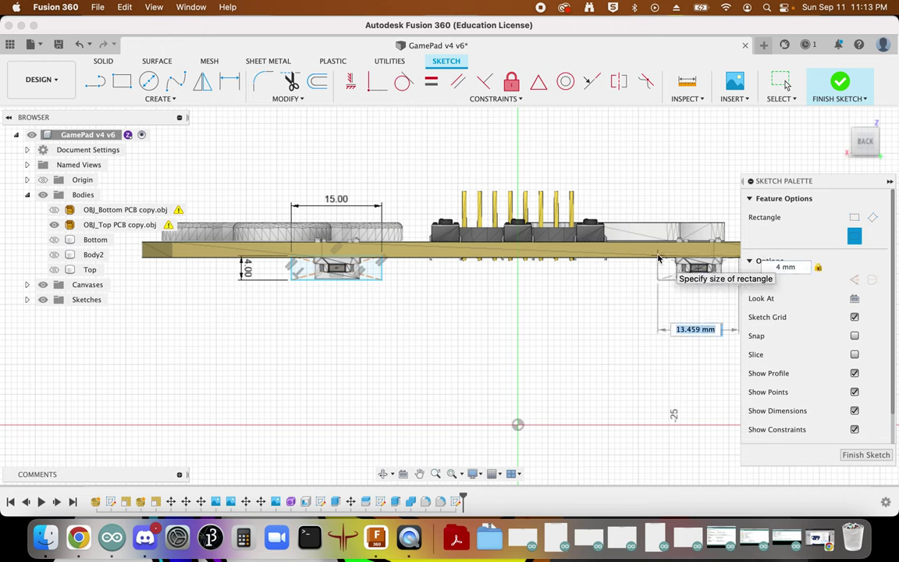
type("15")
key("Tab")
key("Return")
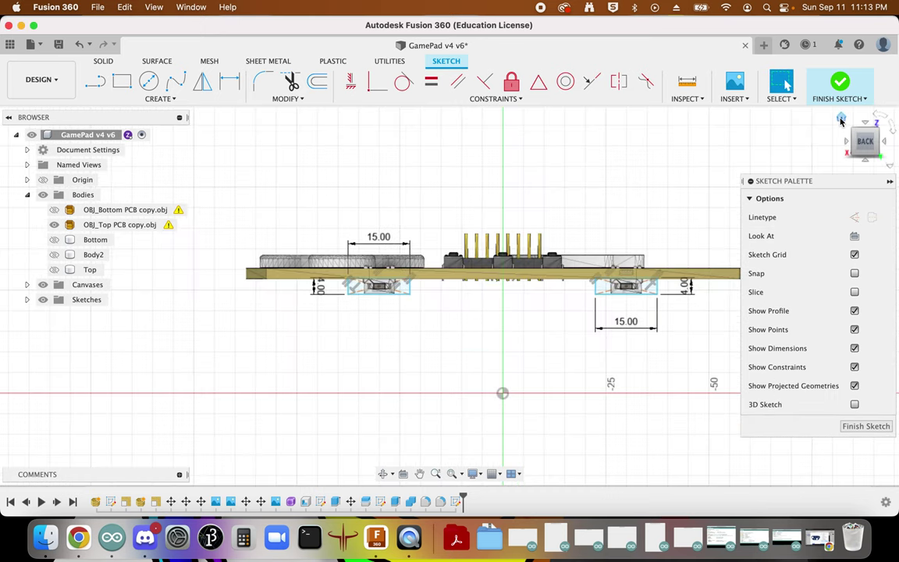
Step: Hide the PCB bodies and extrude both shoulder button rectangles 30 mm toward the back as new bodies
left_click(841, 127)
left_click(54, 209)
left_click(54, 225)
key("e")
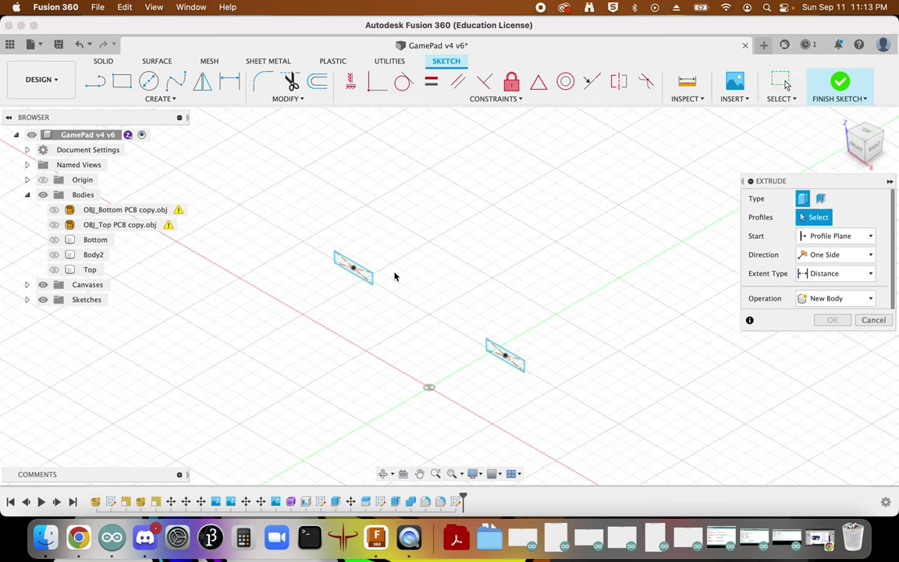
left_click(351, 265)
left_click(504, 356)
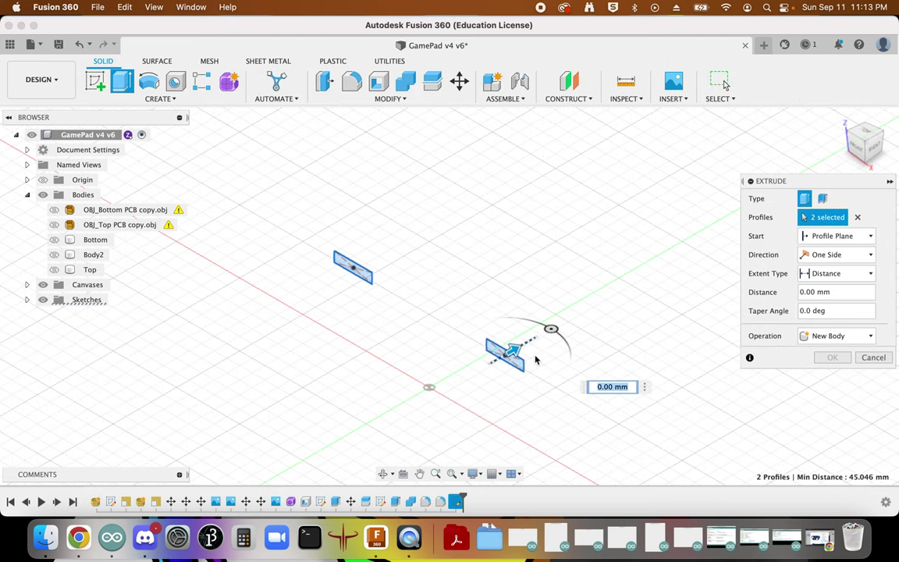
left_click_drag(515, 350, 582, 298)
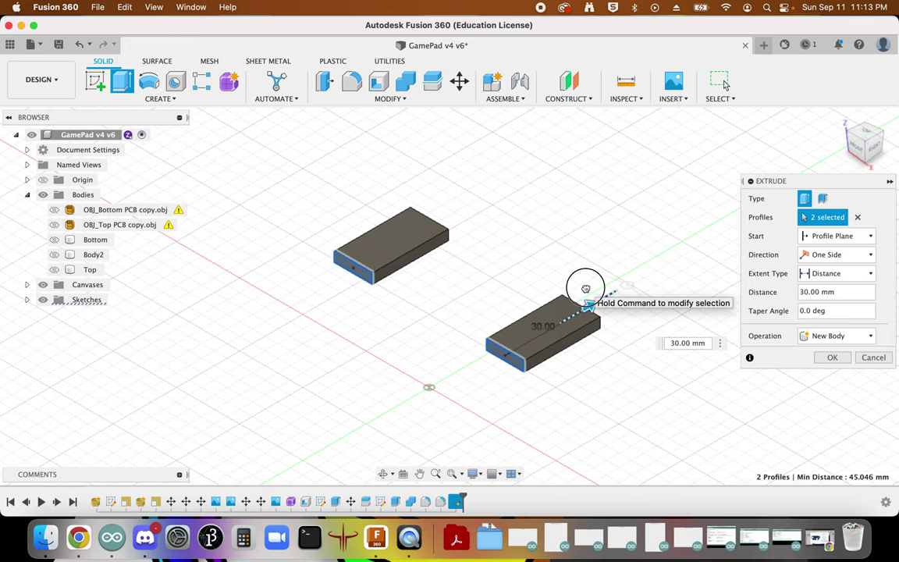
key("Return")
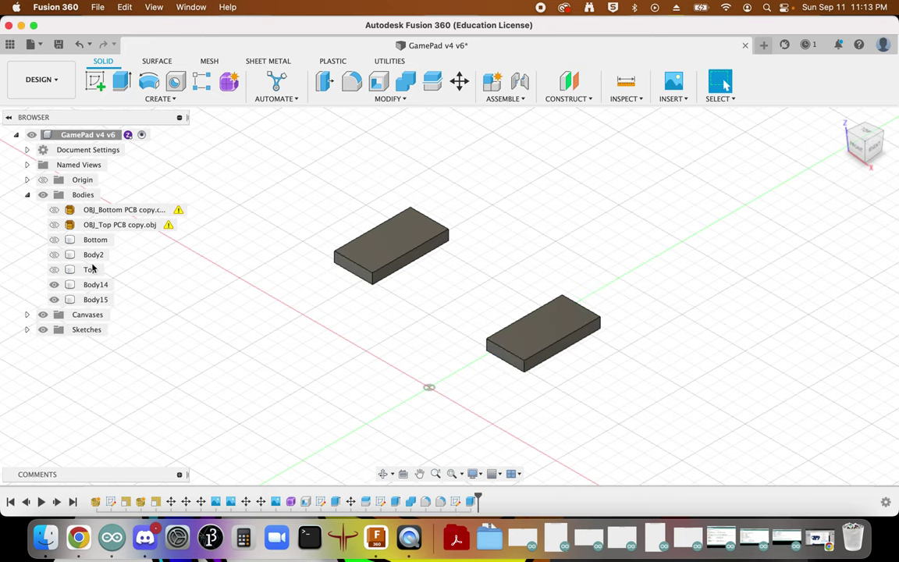
Step: Show the Top shell half around the two extruded blocks and view them from the underside
left_click(53, 255)
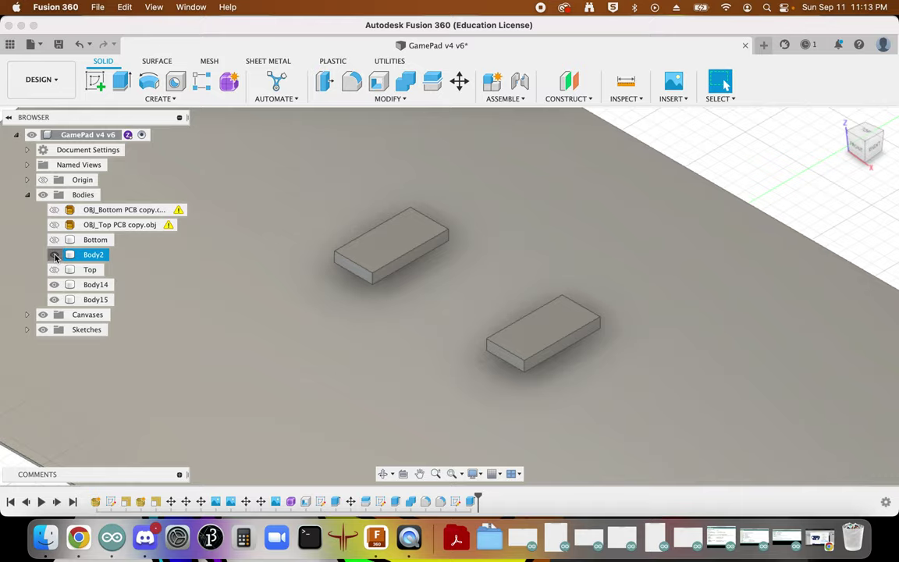
left_click(54, 256)
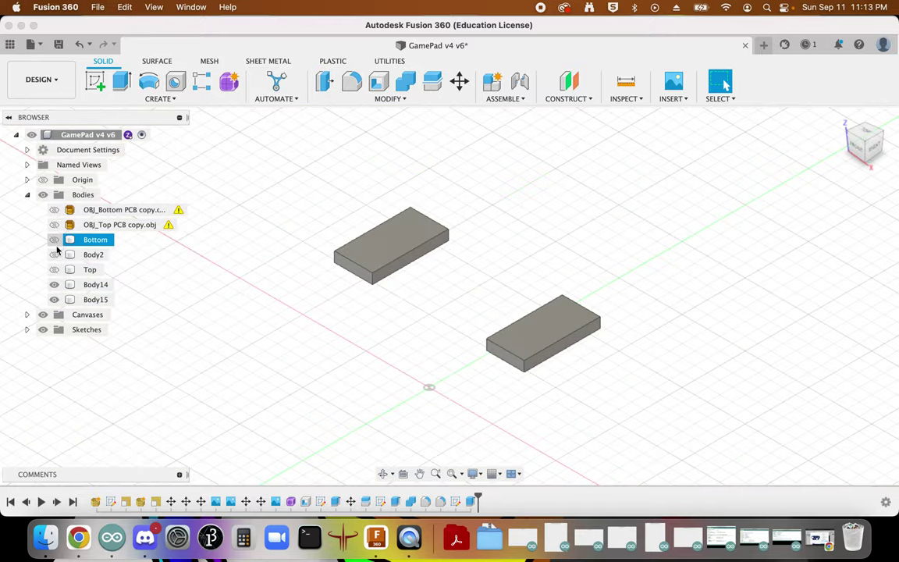
left_click(54, 269)
middle_click_drag(788, 145, 749, 102, "shift")
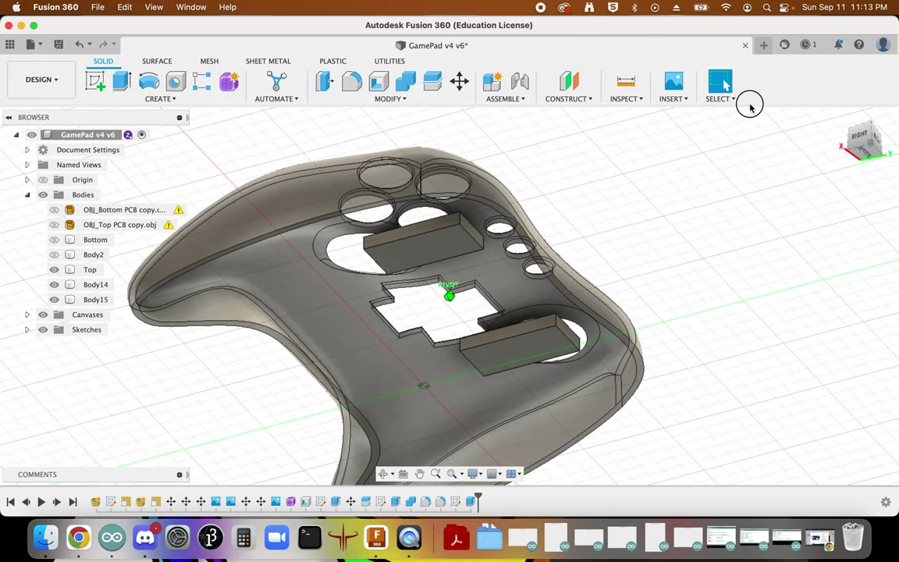
Step: Extrude the rear end faces of both blocks 45 mm as a cut through the back wall of the Top shell
left_click(591, 351)
left_click(572, 338)
key("e")
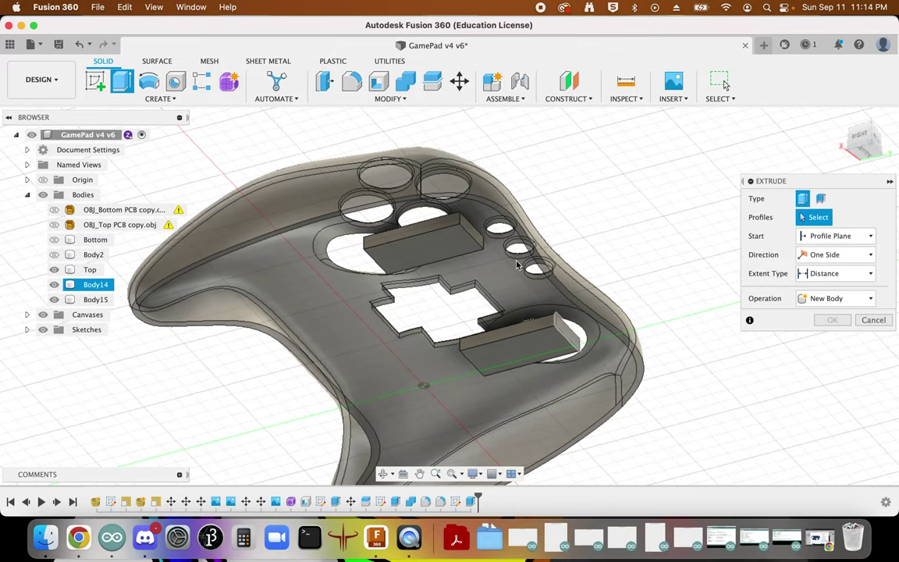
left_click(568, 332)
left_click(472, 226)
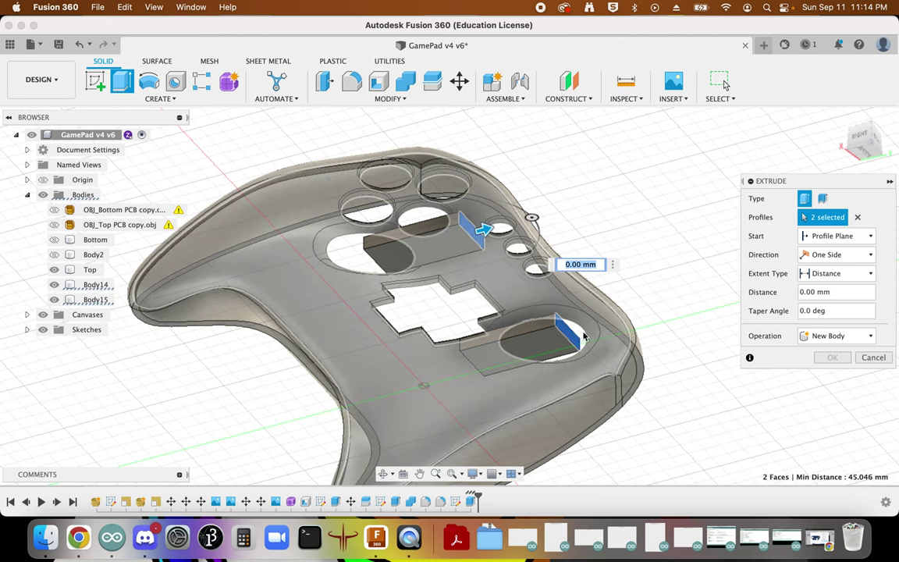
left_click_drag(483, 228, 675, 180)
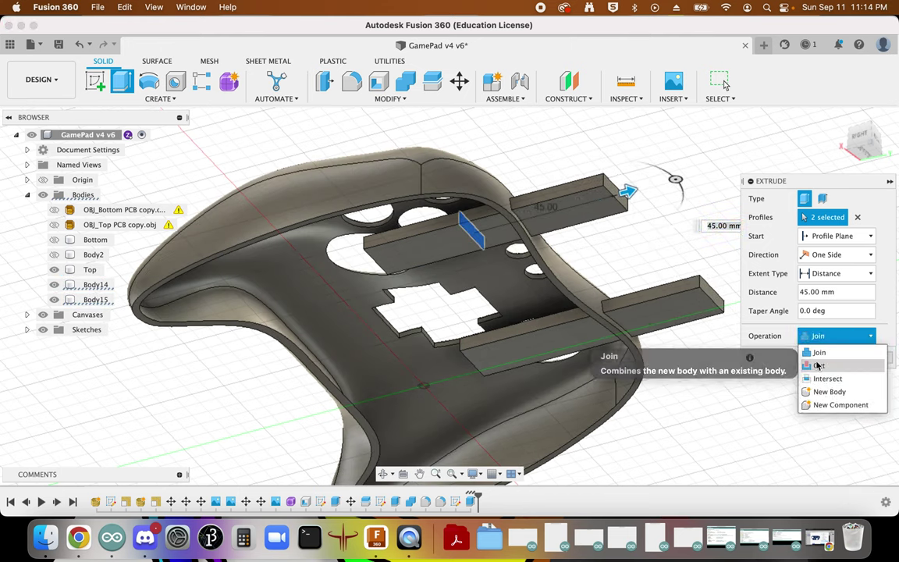
left_click(819, 366)
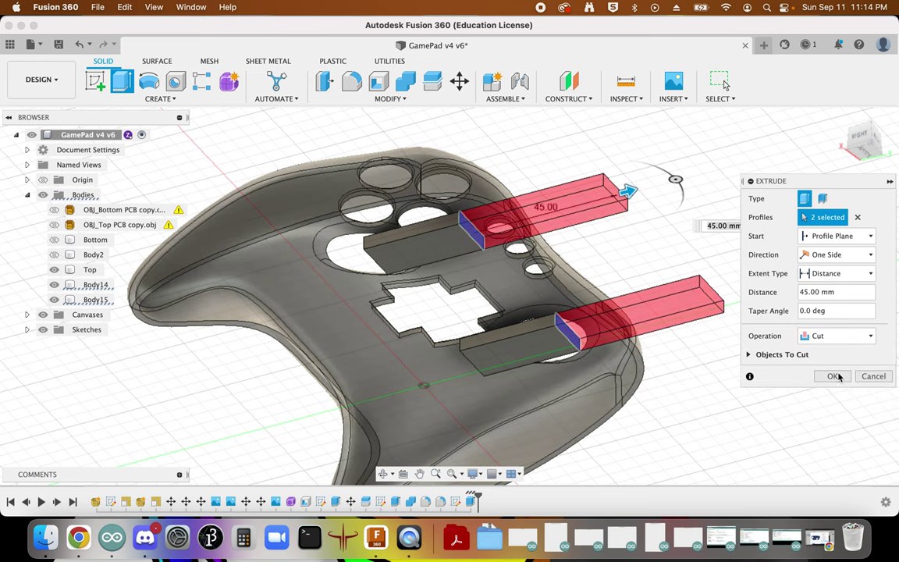
left_click(833, 376)
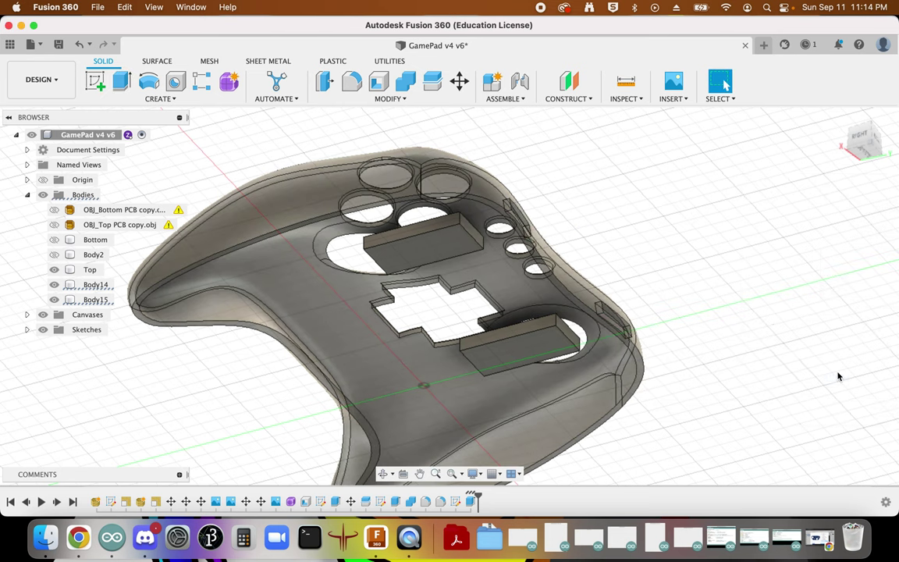
Step: Remove the two helper block bodies, Body14 and Body15
left_click(87, 300)
left_click(91, 286, "shift")
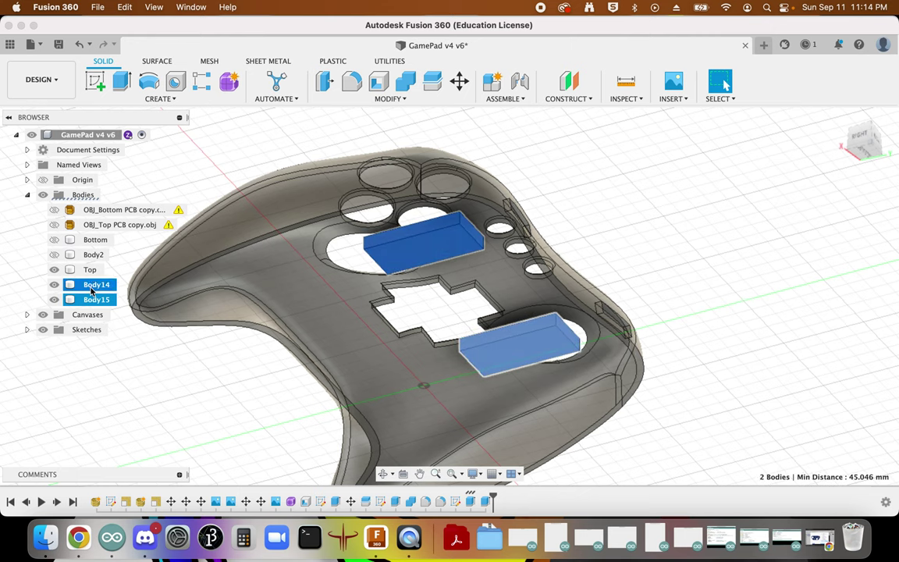
right_click(92, 288)
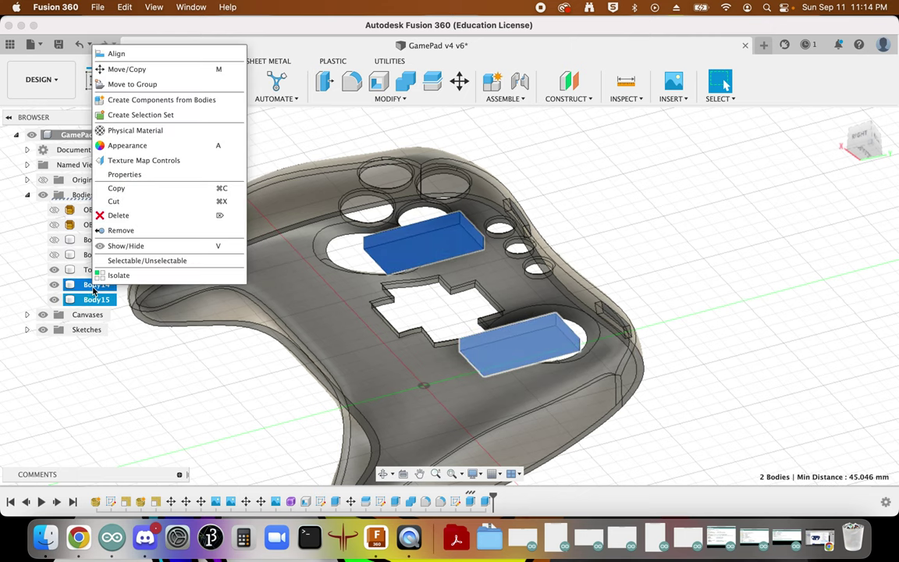
left_click(121, 230)
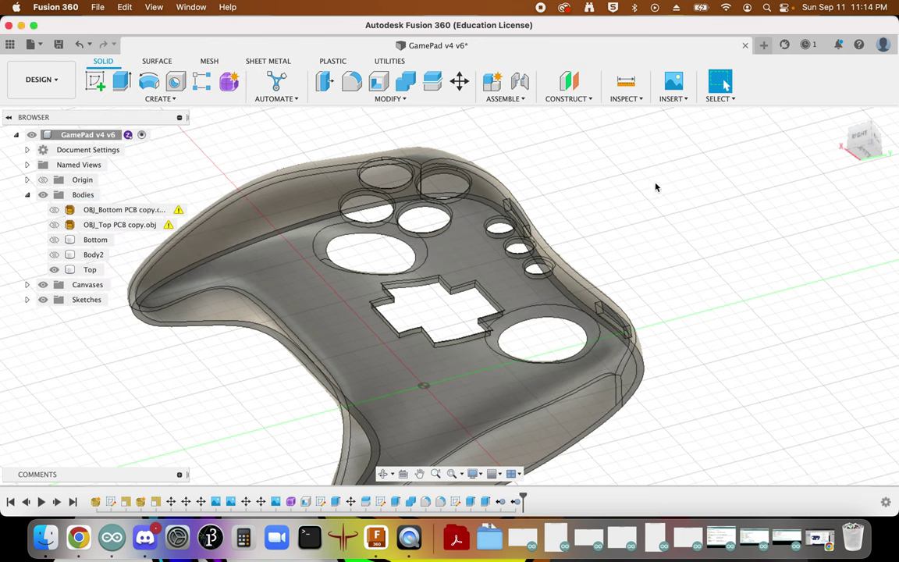
Step: Show both PCB bodies inside the Top shell half
left_click(54, 209)
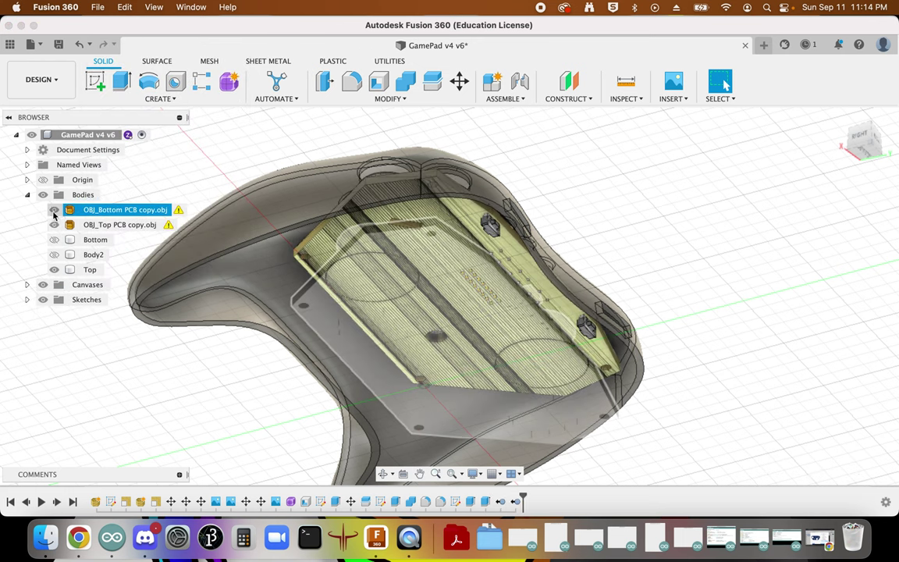
left_click(53, 225)
left_click(54, 240)
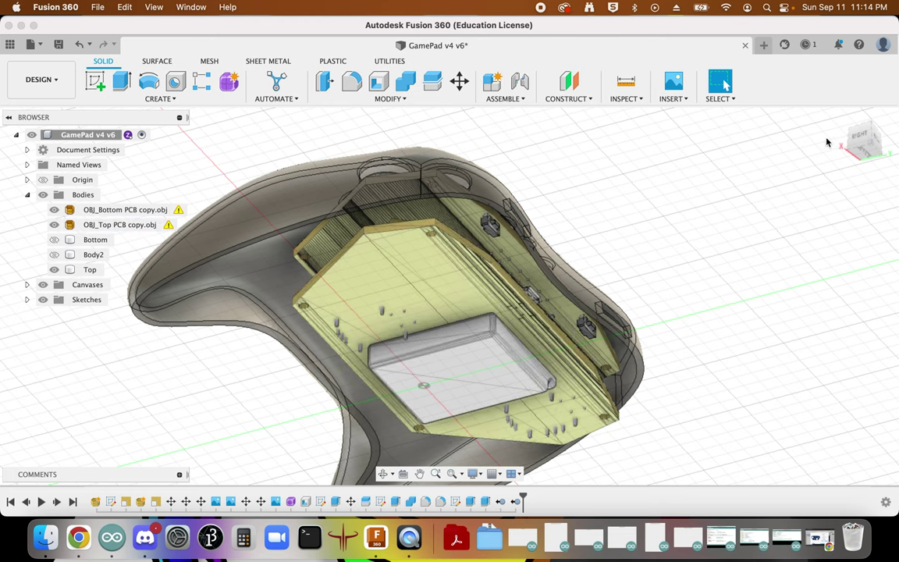
Step: Examine from the back how the shoulder button openings line up with the switches, and show the Bottom shell half
left_click(877, 140)
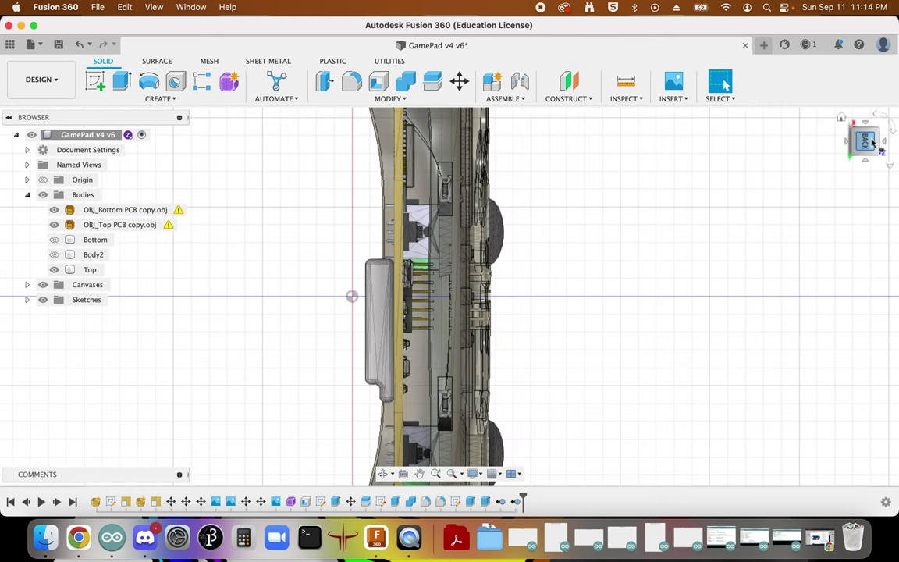
left_click(854, 123)
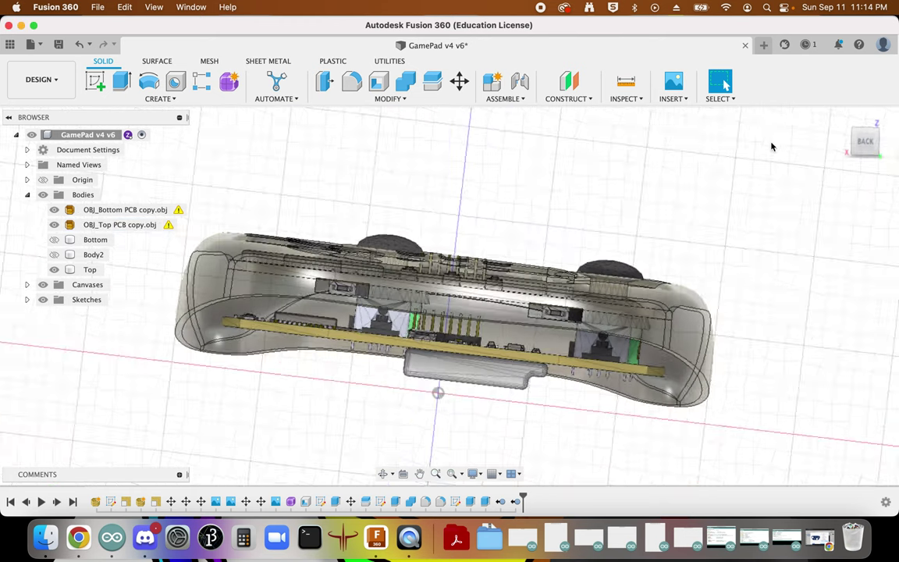
scroll(744, 279, "up", 5)
left_click(743, 279)
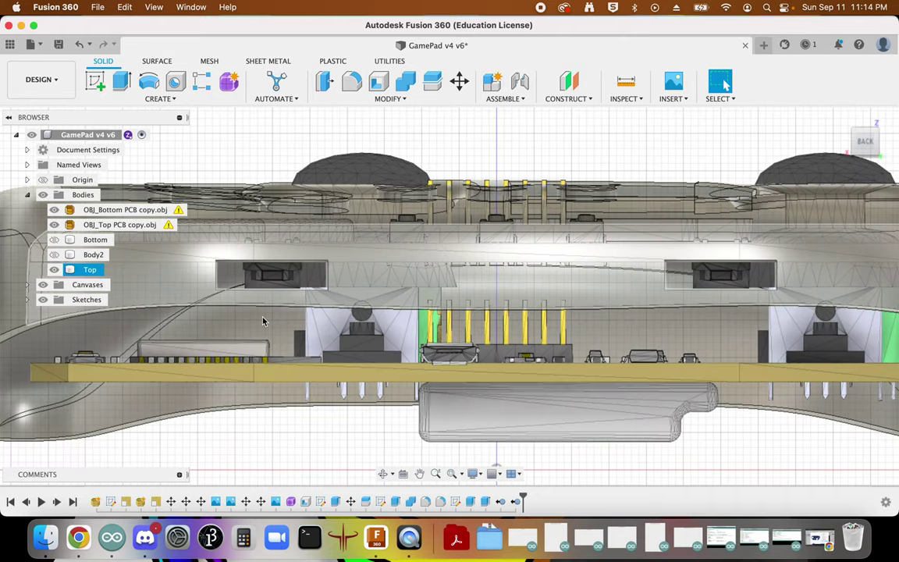
scroll(247, 285, "up", 5)
scroll(367, 300, "down", 10)
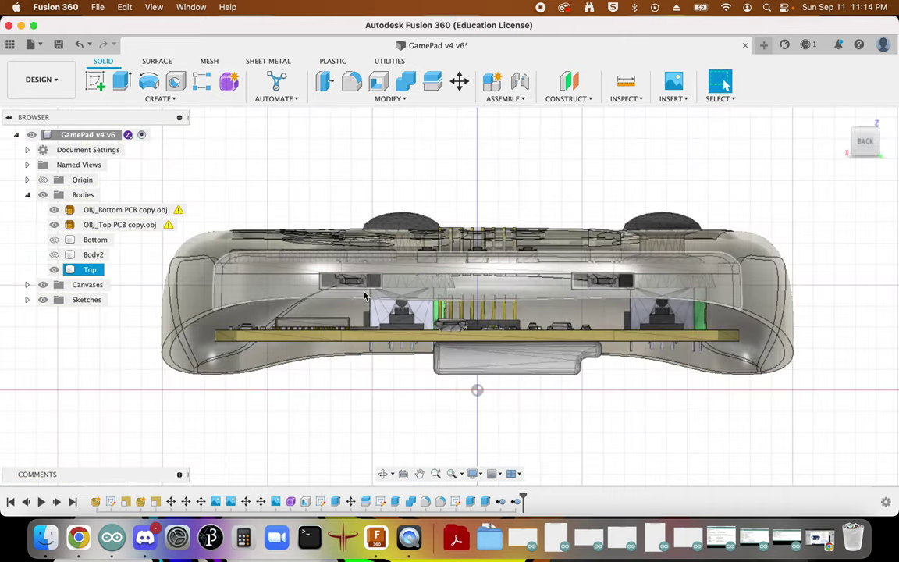
left_click(37, 379)
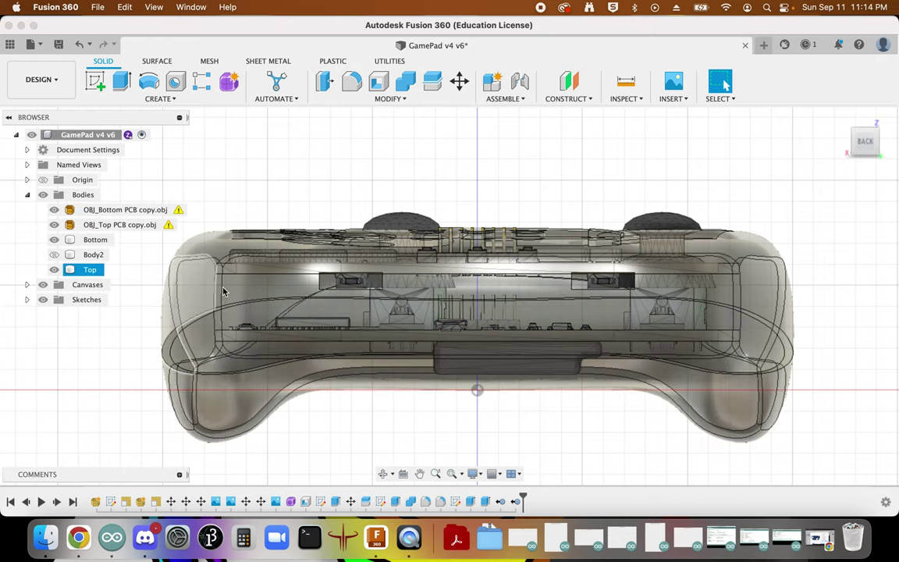
Step: Examine the assembled controller shell from the back, side, front and above to check how the PCBs sit inside it
mouse_move(776, 155)
middle_mouse_down("shift")
mouse_move(520, 148)
mouse_move(534, 151)
mouse_move(538, 164)
mouse_move(584, 146)
mouse_move(646, 143)
mouse_move(693, 163)
mouse_move(774, 154)
middle_mouse_up("shift")
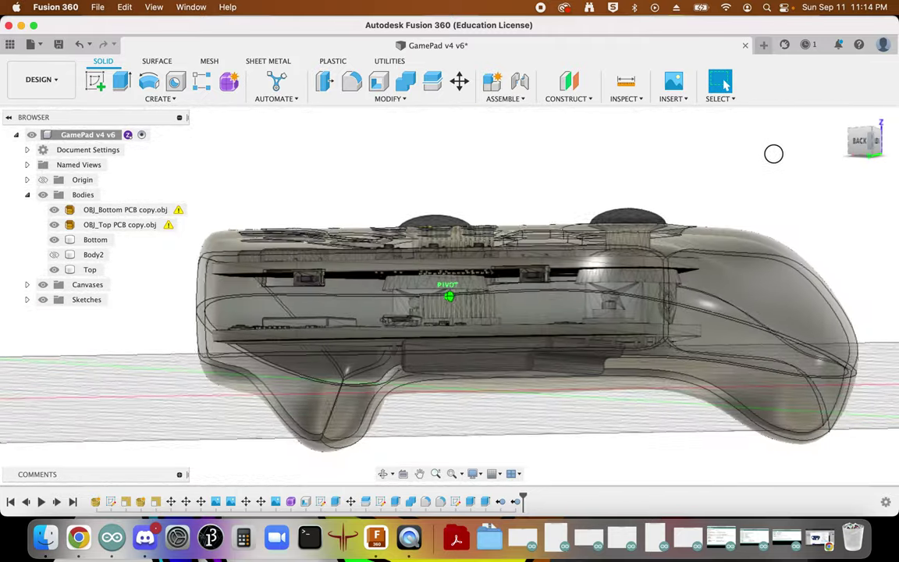
left_click(856, 149)
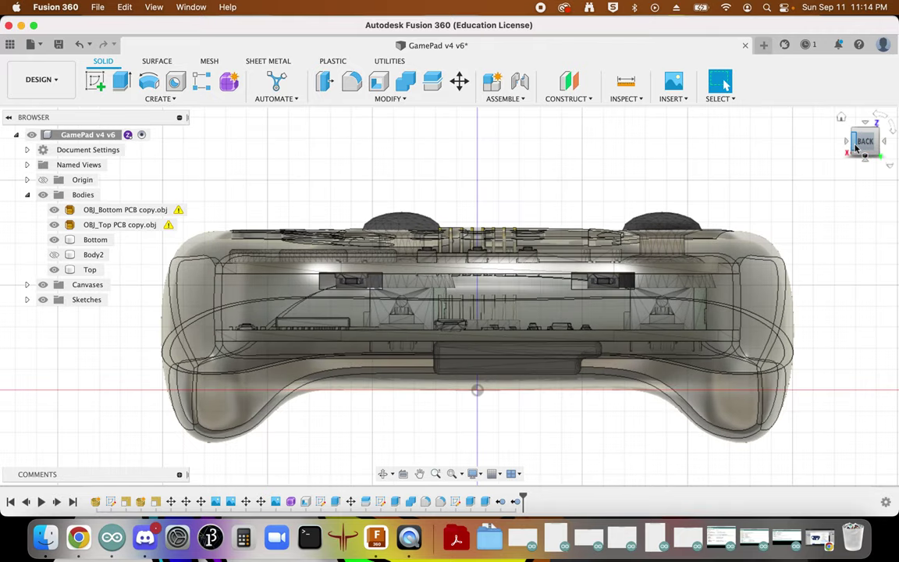
middle_click_drag(866, 146, 619, 147, "shift")
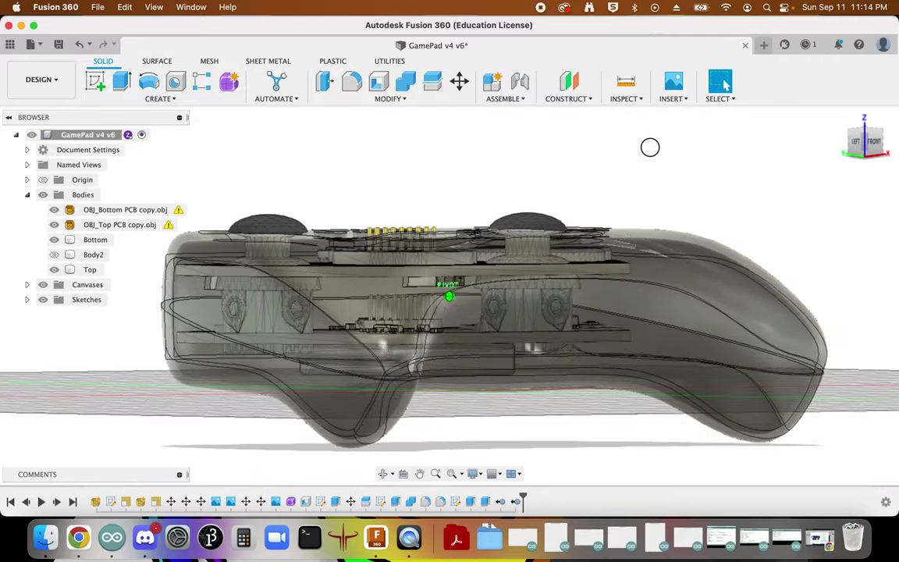
left_click(874, 143)
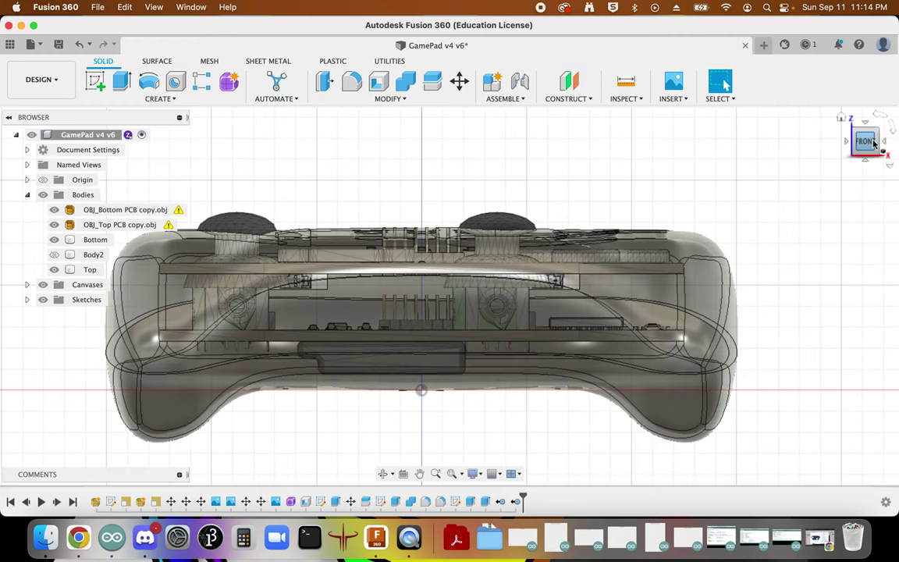
mouse_move(858, 140)
middle_mouse_down("shift")
mouse_move(890, 169)
mouse_move(780, 140)
middle_mouse_up("shift")
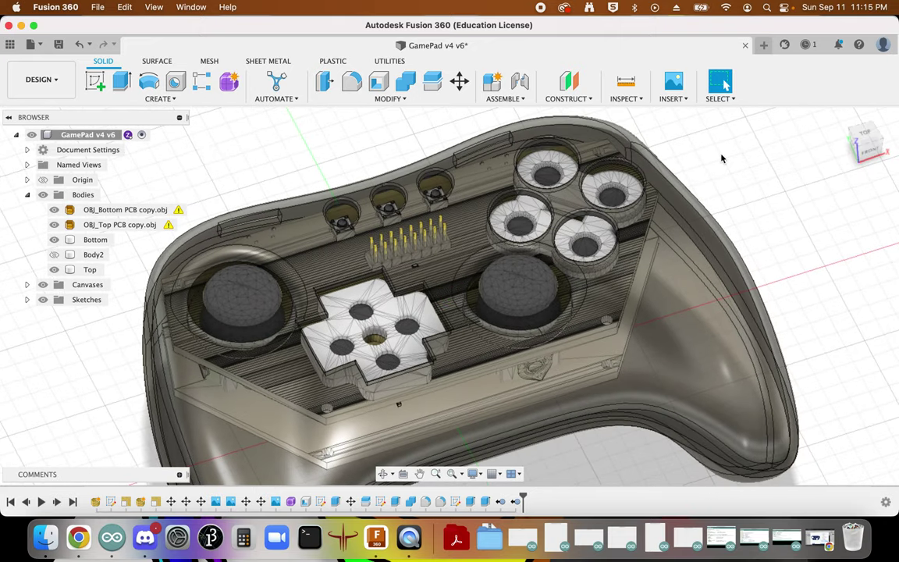
scroll(703, 141, "up", 3)
scroll(722, 154, "down", 3)
scroll(722, 153, "down", 3)
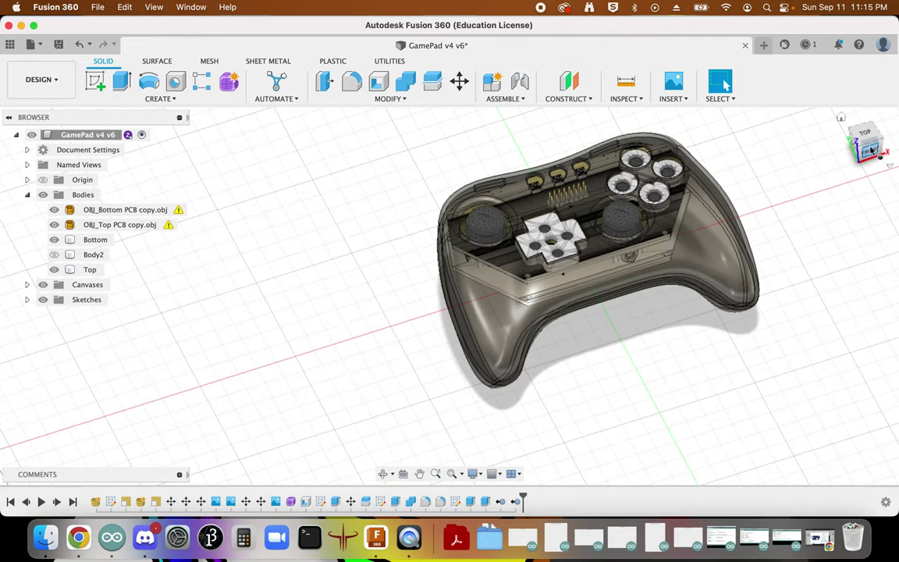
Step: Save the design as a new version with the description "User Saved"
left_click(839, 115)
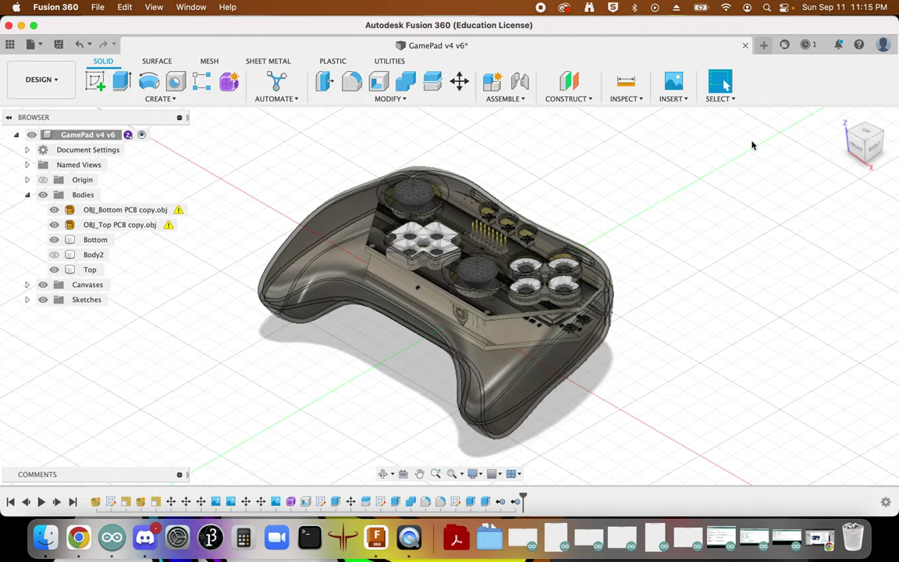
key("super+s")
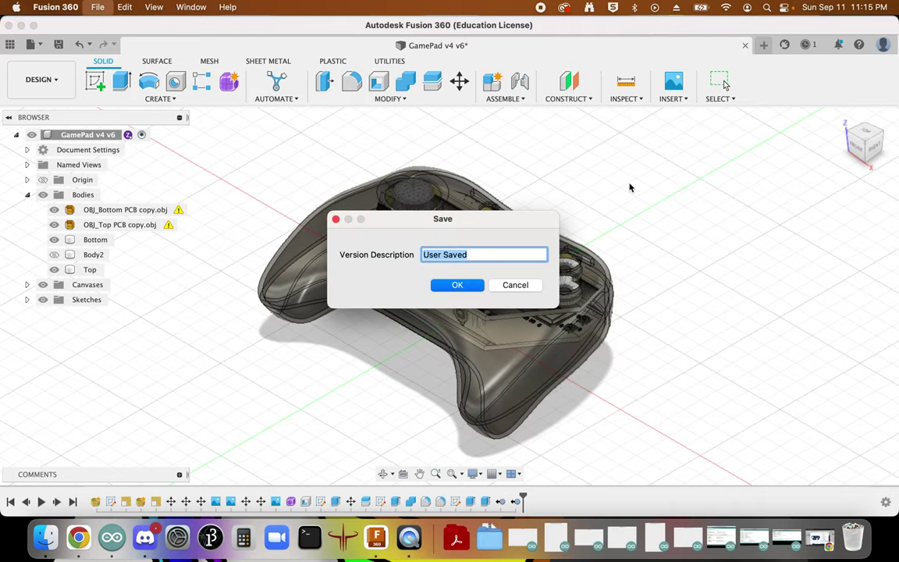
left_click(459, 285)
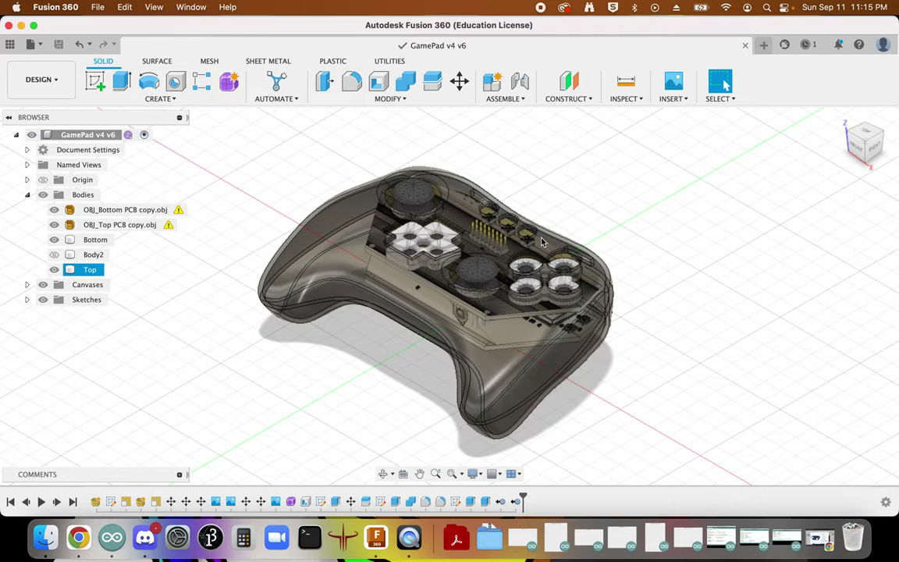
Step: Set the opacity of the Bottom and Top shell bodies to 100%
scroll(571, 225, "up", 5)
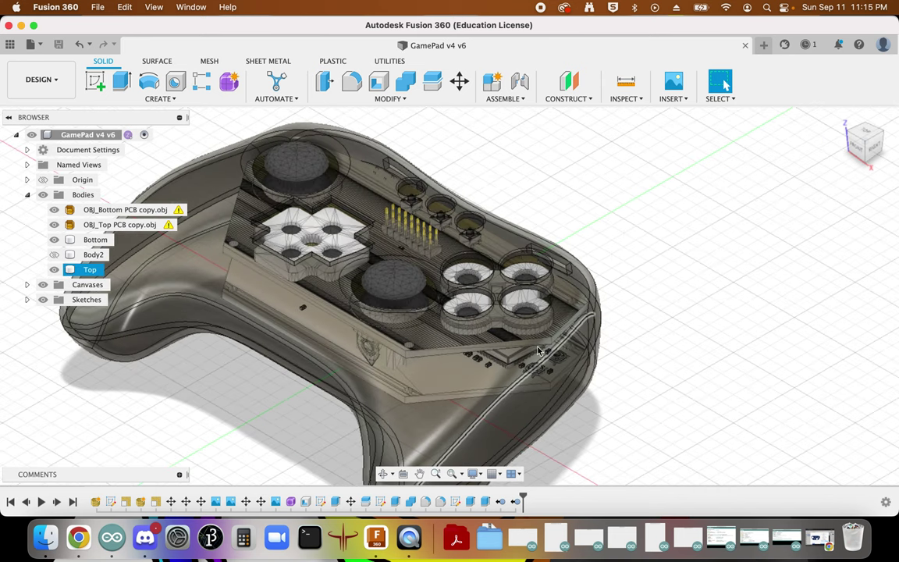
left_click(869, 148)
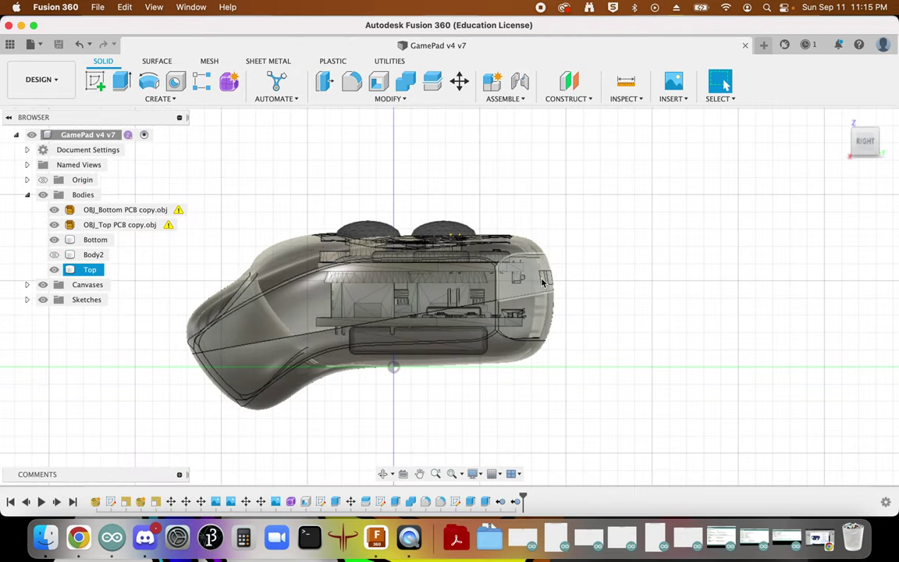
scroll(303, 263, "up", 5)
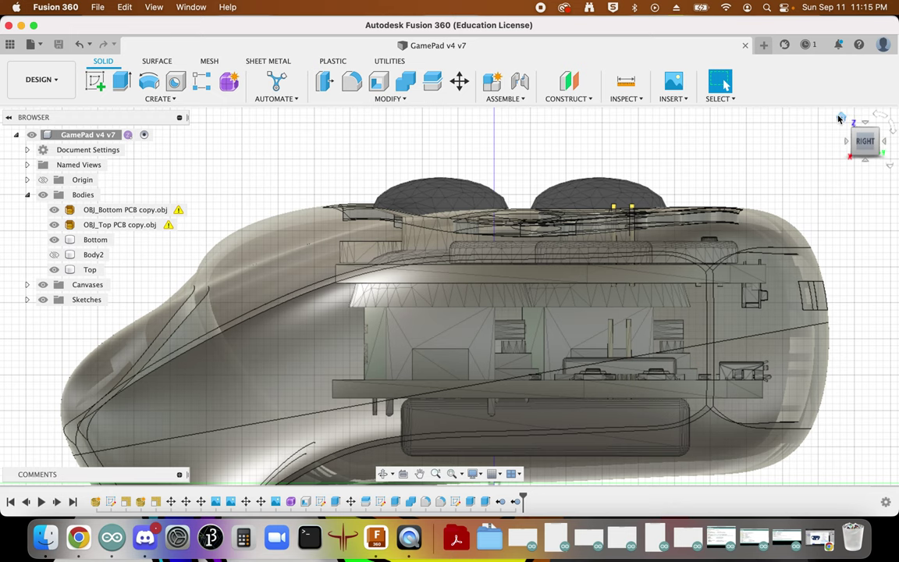
left_click(840, 118)
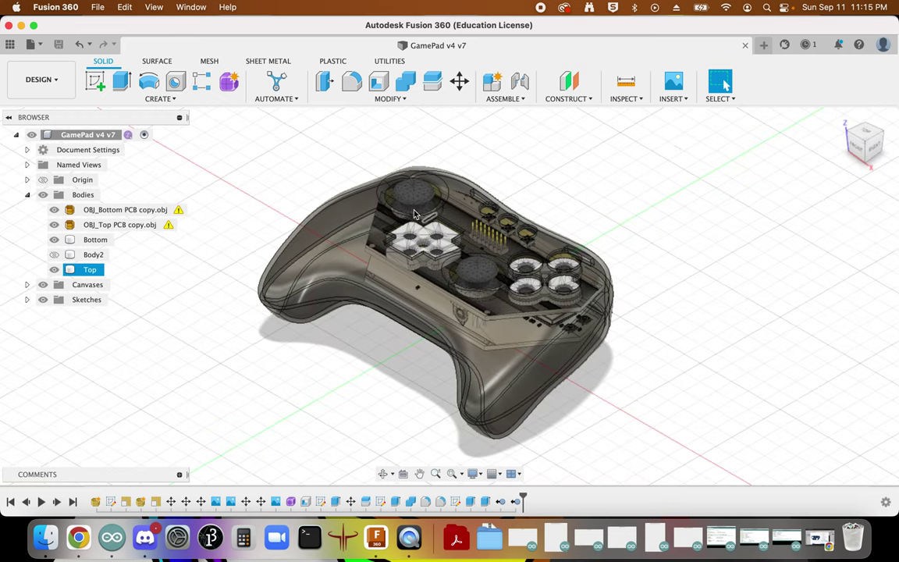
right_click(93, 242)
mouse_move(235, 274)
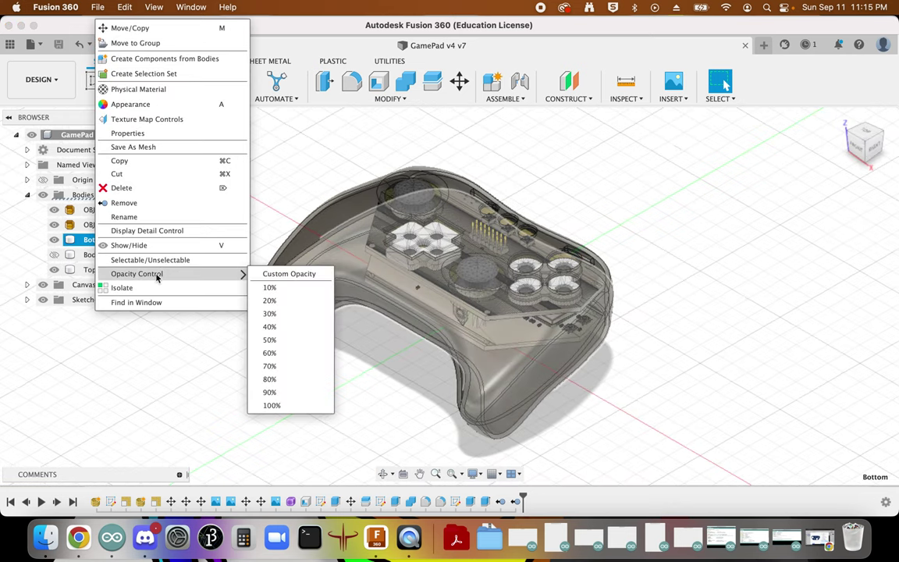
left_click(259, 402)
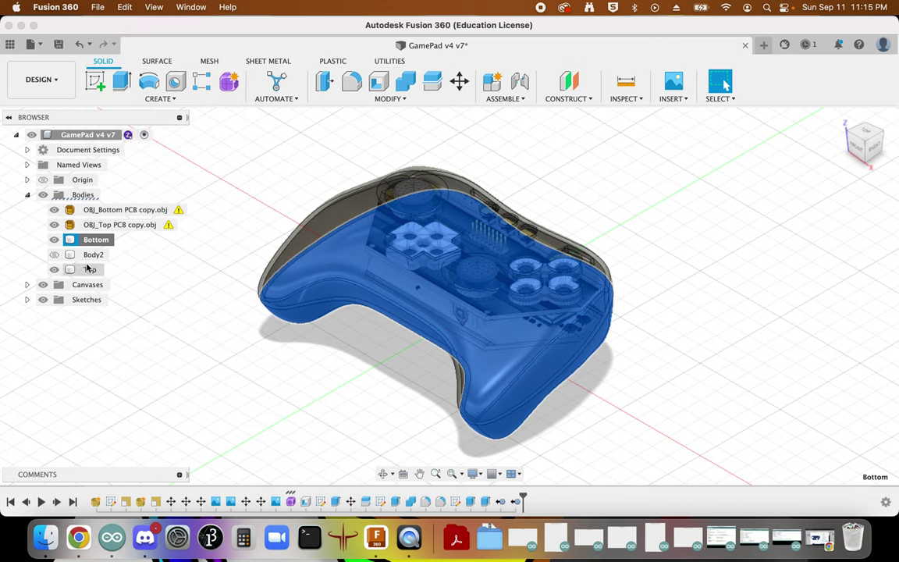
right_click(89, 270)
mouse_move(161, 274)
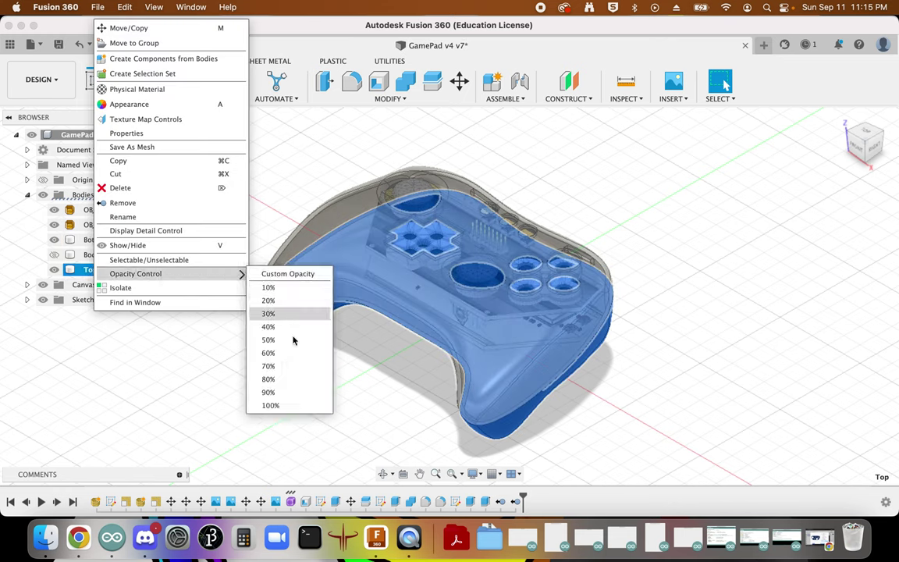
left_click(274, 406)
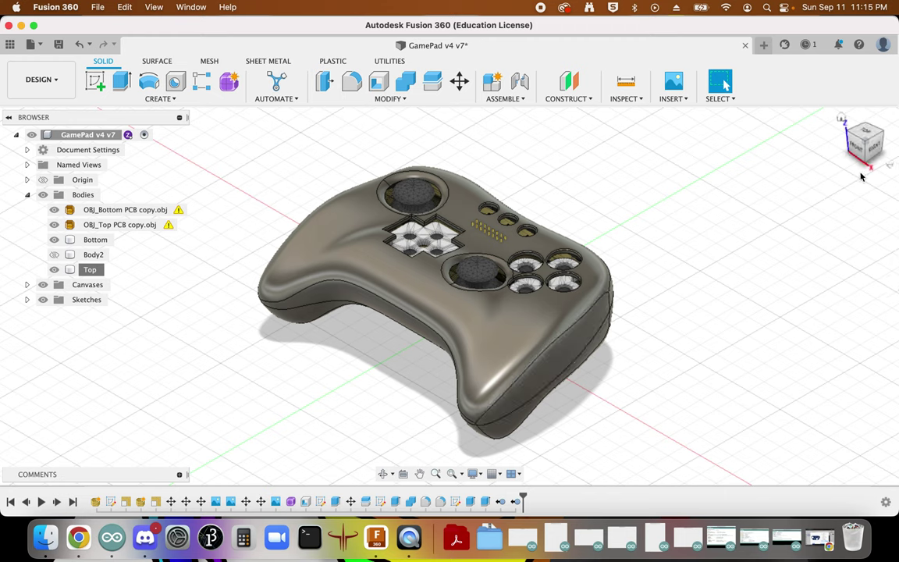
Step: Switch to the Render workspace and open the Appearance settings
left_click(56, 79)
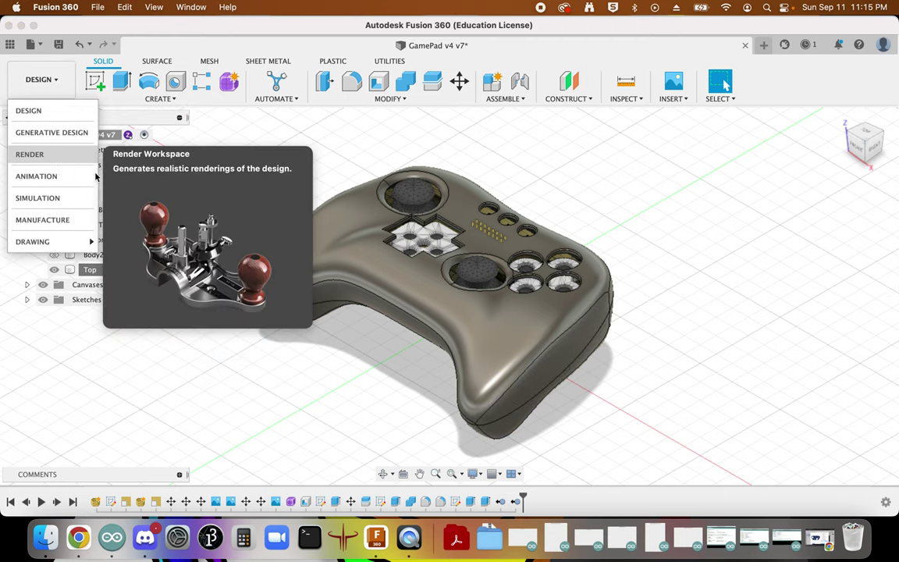
left_click(29, 154)
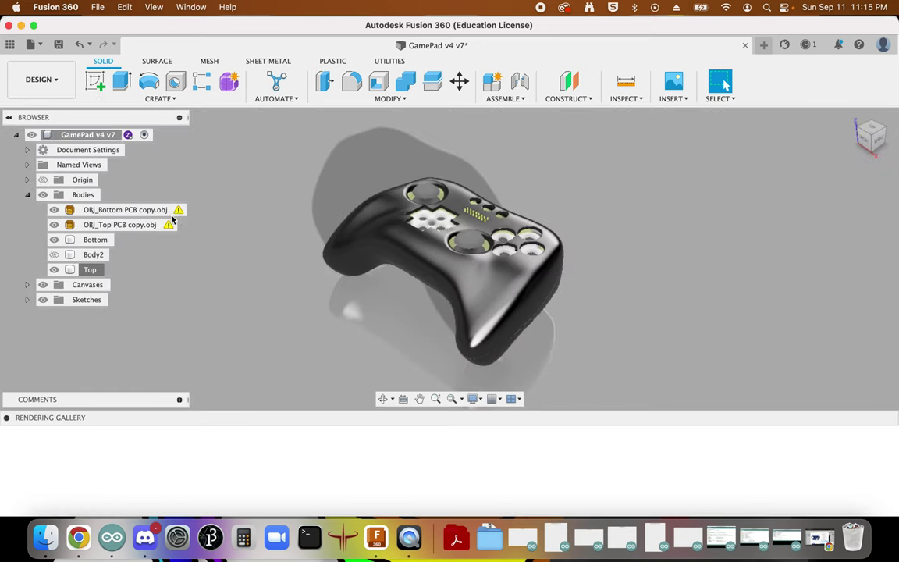
left_click(96, 81)
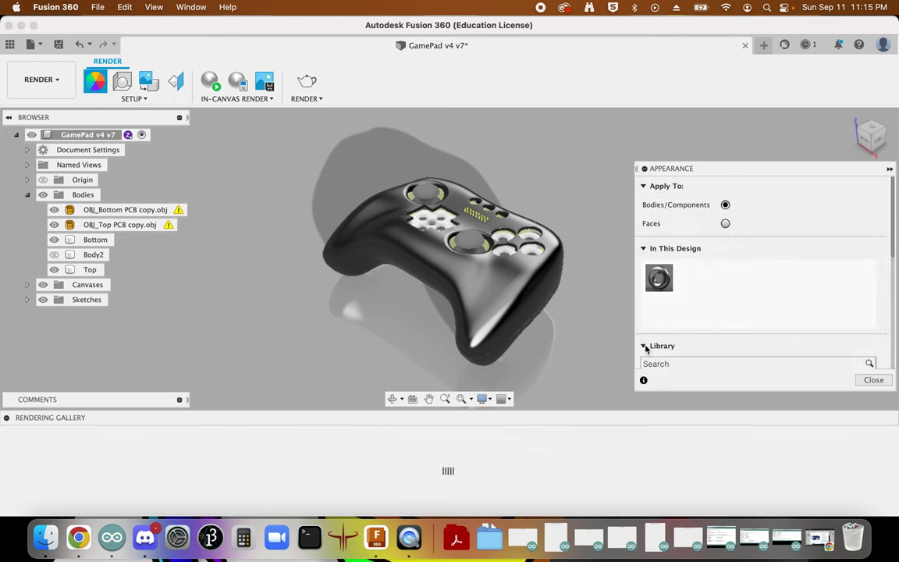
Step: Apply the ABS (White) plastic appearance to the Top and Bottom shell halves
scroll(665, 337, "down", 3)
scroll(671, 337, "down", 4)
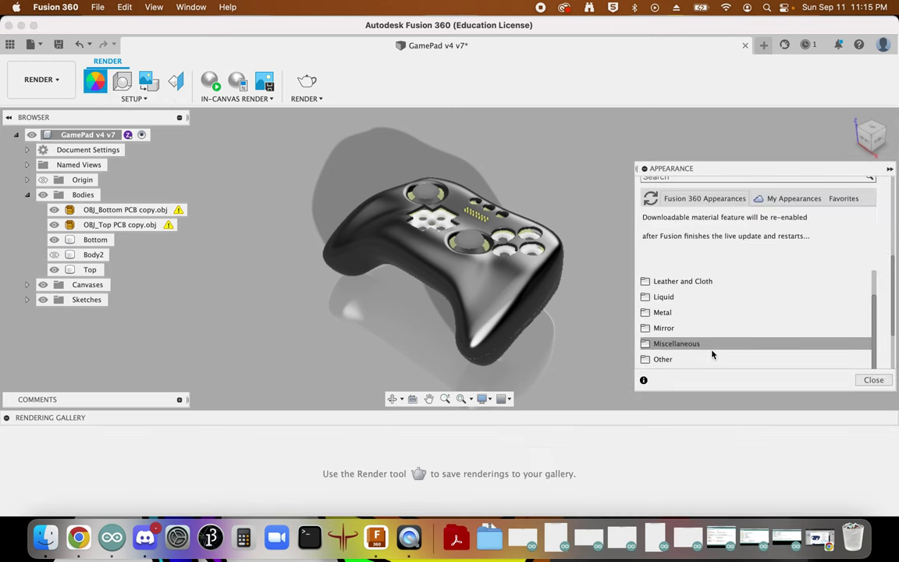
scroll(690, 348, "down", 3)
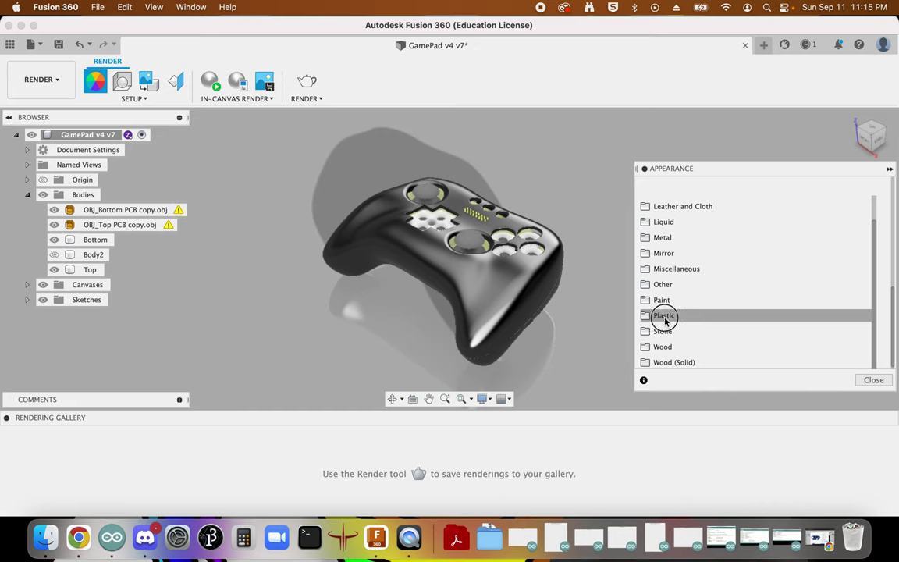
left_click(663, 316)
scroll(703, 309, "down", 3)
left_click_drag(560, 269, 453, 251)
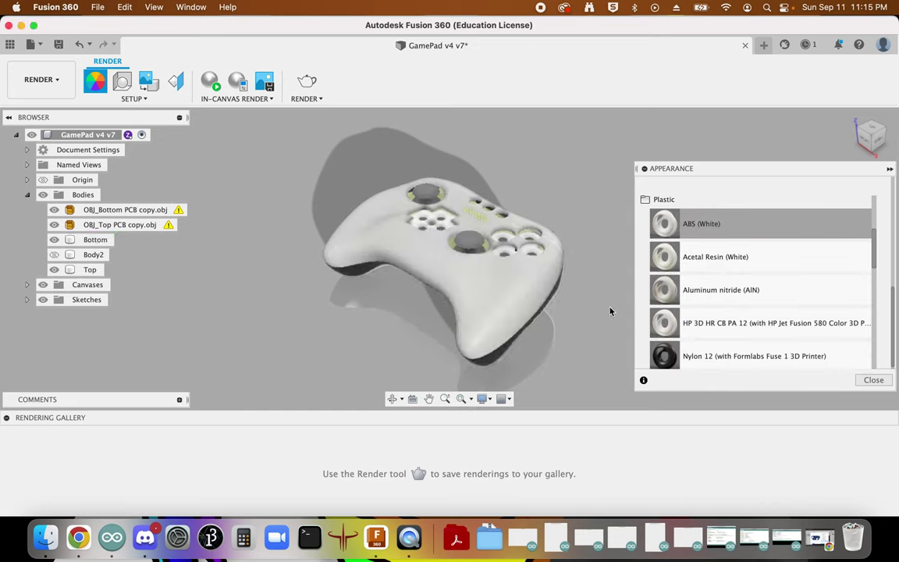
left_click_drag(872, 134, 855, 130)
left_click_drag(664, 225, 548, 283)
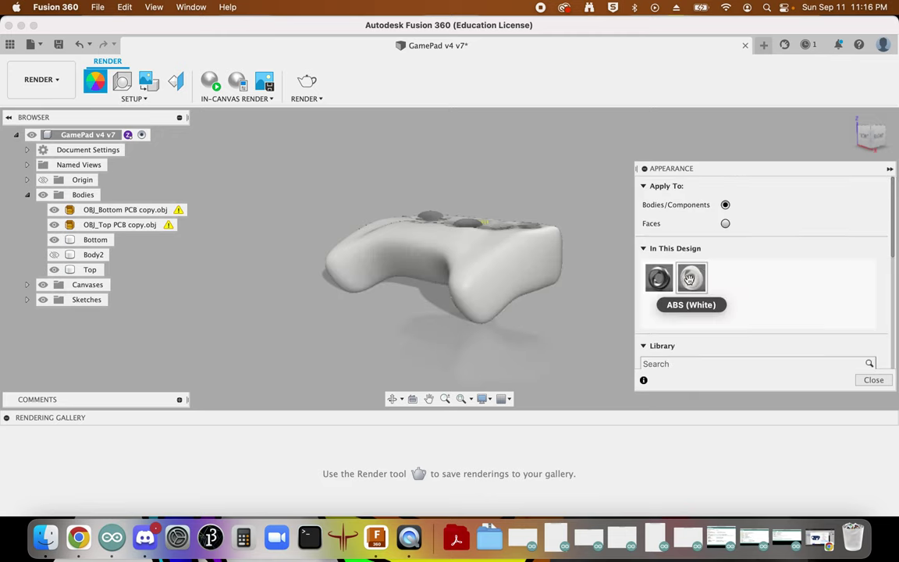